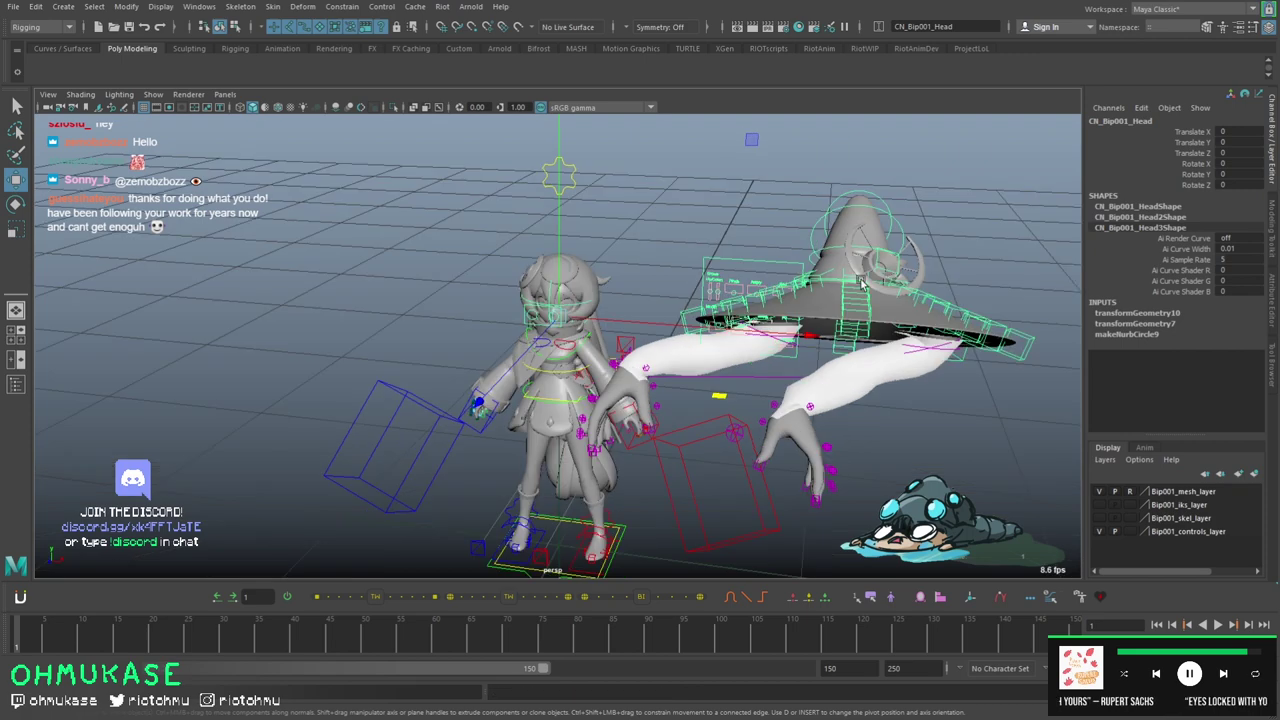
# - Try rotating the head control to check how the detached hat and its arms follow
pyautogui.click(834, 305)
pyautogui.click(1228, 198)
pyautogui.keyDown('alt'); pyautogui.moveTo(745, 312); pyautogui.dragTo(735, 278); pyautogui.keyUp('alt')
pyautogui.click(596, 304)
pyautogui.press('e')
pyautogui.keyDown('alt'); pyautogui.moveTo(661, 293); pyautogui.dragTo(709, 254); pyautogui.keyUp('alt')
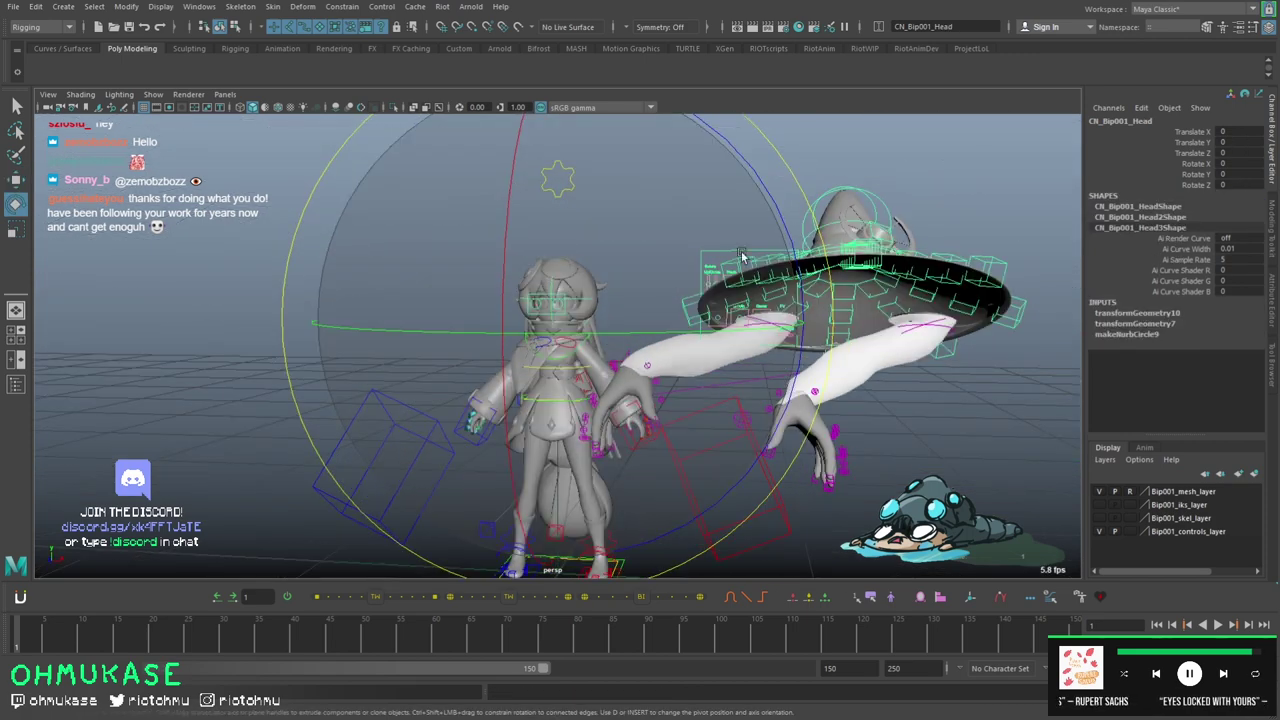
pyautogui.moveTo(778, 216); pyautogui.dragTo(766, 245)
pyautogui.hotkey('ctrl', 'z')
pyautogui.hotkey('ctrl', 'z')
pyautogui.hotkey('ctrl', 'z')
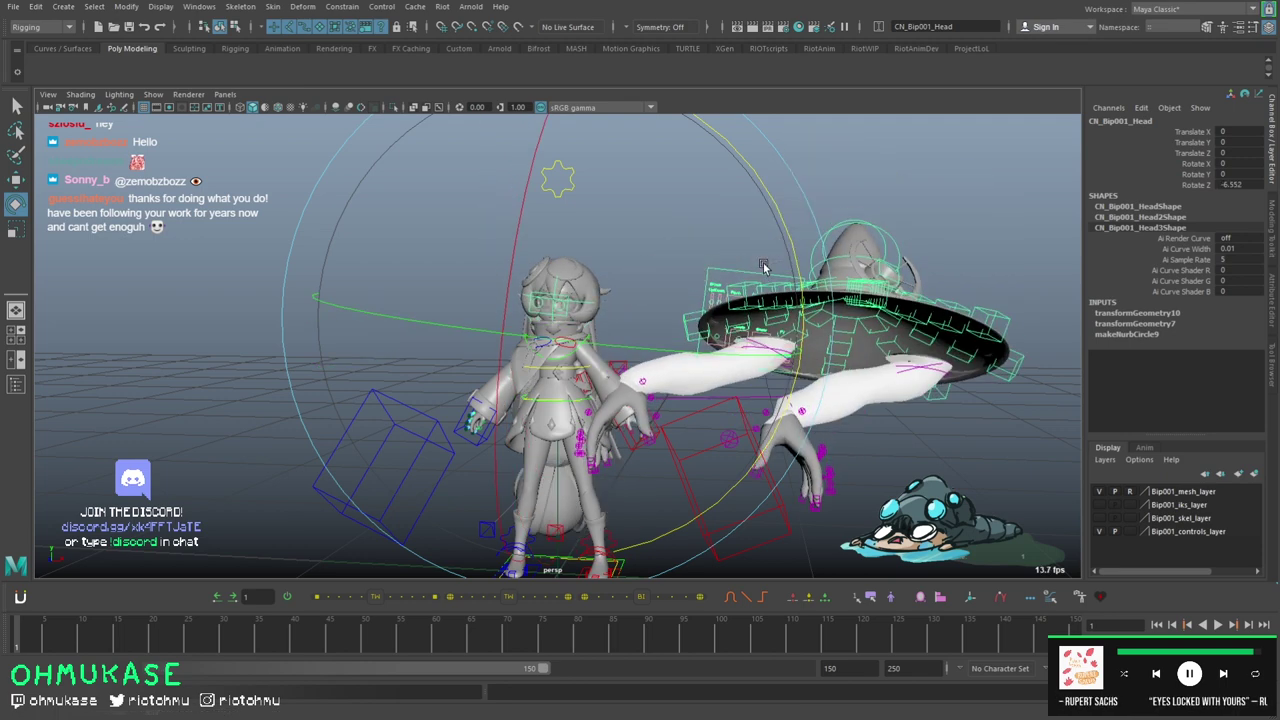
pyautogui.moveTo(797, 285); pyautogui.dragTo(670, 300)
pyautogui.hotkey('ctrl', 'z')
# - Select the hat control at the base of the hat and try moving it
pyautogui.keyDown('alt'); pyautogui.moveTo(670, 300); pyautogui.dragTo(790, 370, button='right'); pyautogui.keyUp('alt')
pyautogui.keyDown('alt'); pyautogui.moveTo(790, 370); pyautogui.dragTo(627, 316, button='middle'); pyautogui.keyUp('alt')
pyautogui.press('w')
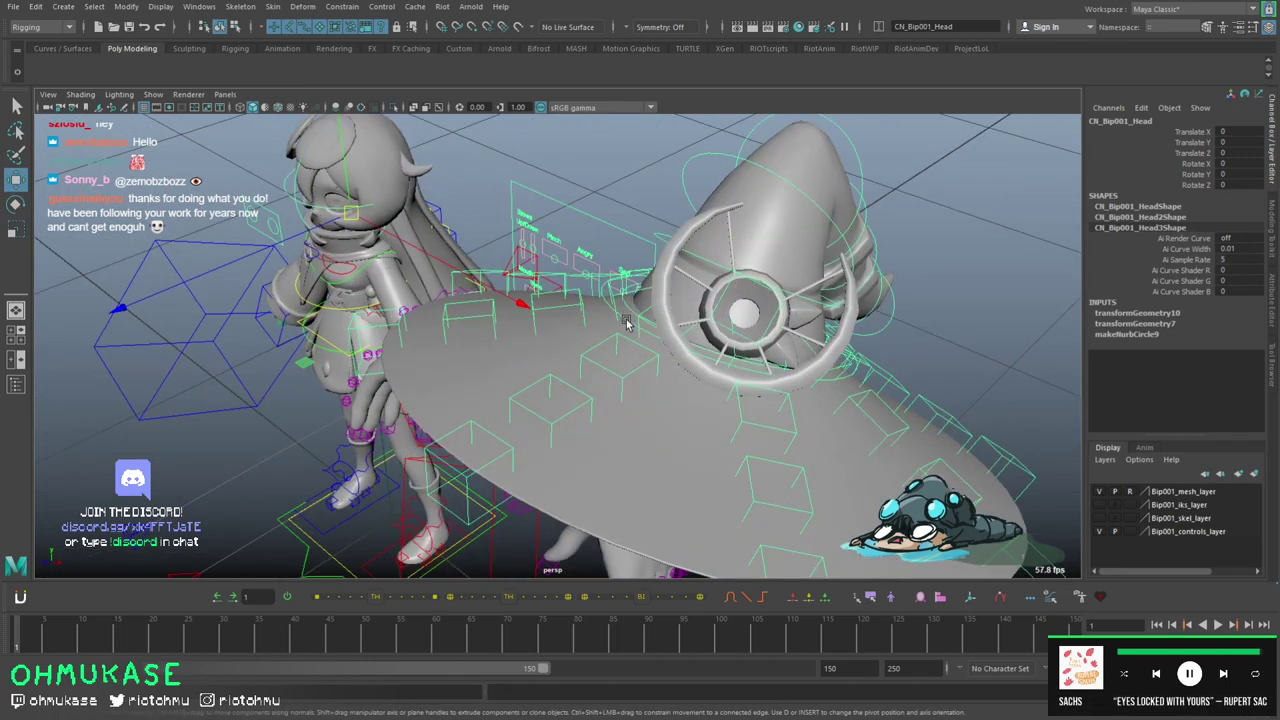
pyautogui.click(627, 321)
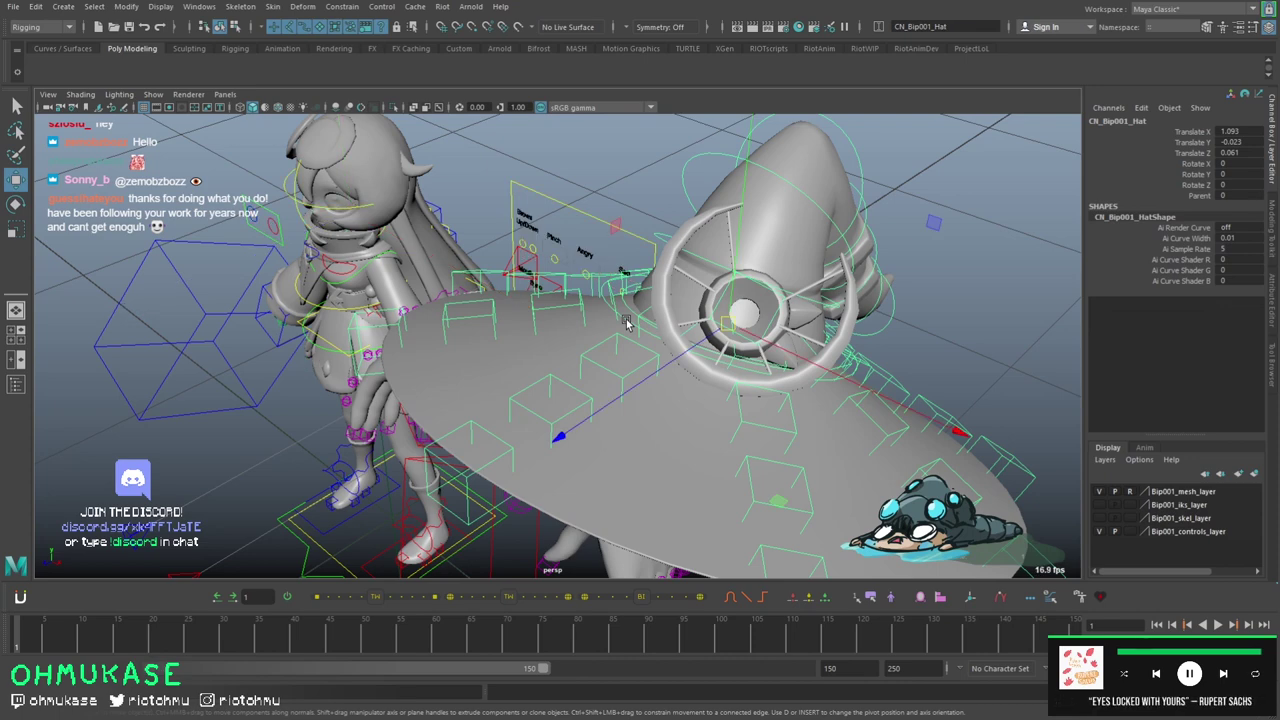
pyautogui.moveTo(627, 321)
pyautogui.keyDown('alt'); pyautogui.mouseDown()
pyautogui.moveTo(683, 314)
pyautogui.moveTo(649, 329)
pyautogui.mouseUp(); pyautogui.keyUp('alt')
pyautogui.keyDown('alt'); pyautogui.moveTo(649, 329); pyautogui.dragTo(700, 332, button='right'); pyautogui.keyUp('alt')
pyautogui.keyDown('alt'); pyautogui.moveTo(700, 332); pyautogui.dragTo(600, 349, button='middle'); pyautogui.keyUp('alt')
pyautogui.moveTo(645, 337); pyautogui.dragTo(481, 289)
pyautogui.hotkey('ctrl', 'z')
# - Try rotating the head control again while the hat's Parent attribute is still 0
pyautogui.click(224, 263)
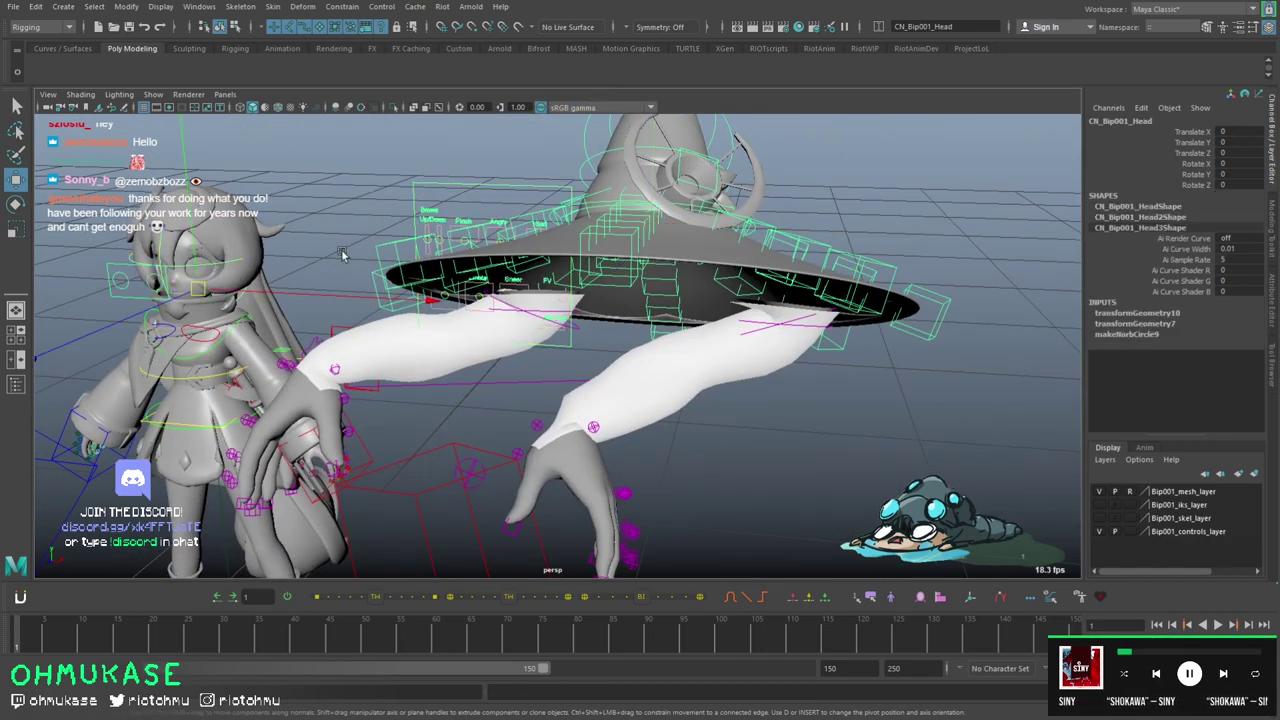
pyautogui.press('e')
pyautogui.moveTo(324, 256)
pyautogui.mouseDown()
pyautogui.moveTo(274, 163)
pyautogui.moveTo(305, 310)
pyautogui.moveTo(343, 246)
pyautogui.mouseUp()
pyautogui.hotkey('ctrl', 'z')
# - Set the hat control's Parent attribute to 1
pyautogui.scroll(-6, 428, 267)
pyautogui.scroll(4, 428, 267)
pyautogui.keyDown('alt'); pyautogui.moveTo(610, 268); pyautogui.dragTo(620, 305); pyautogui.keyUp('alt')
pyautogui.press('w')
pyautogui.scroll(4, 615, 305)
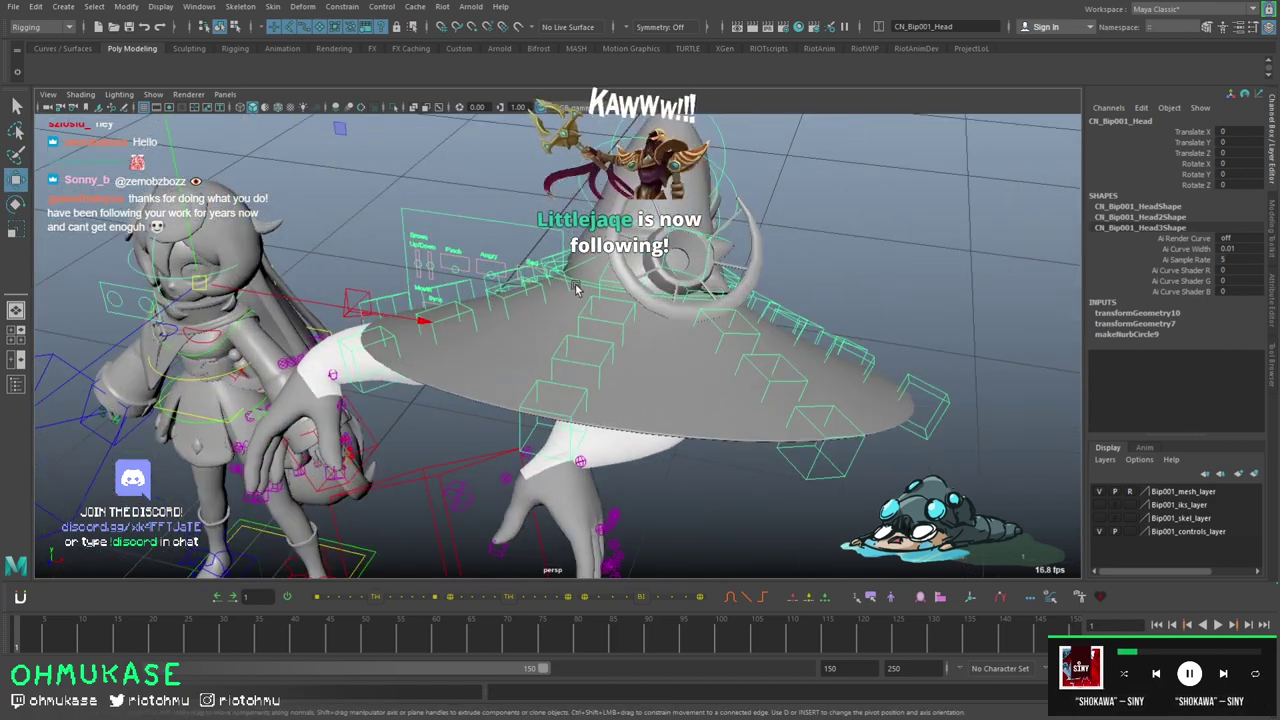
pyautogui.click(573, 285)
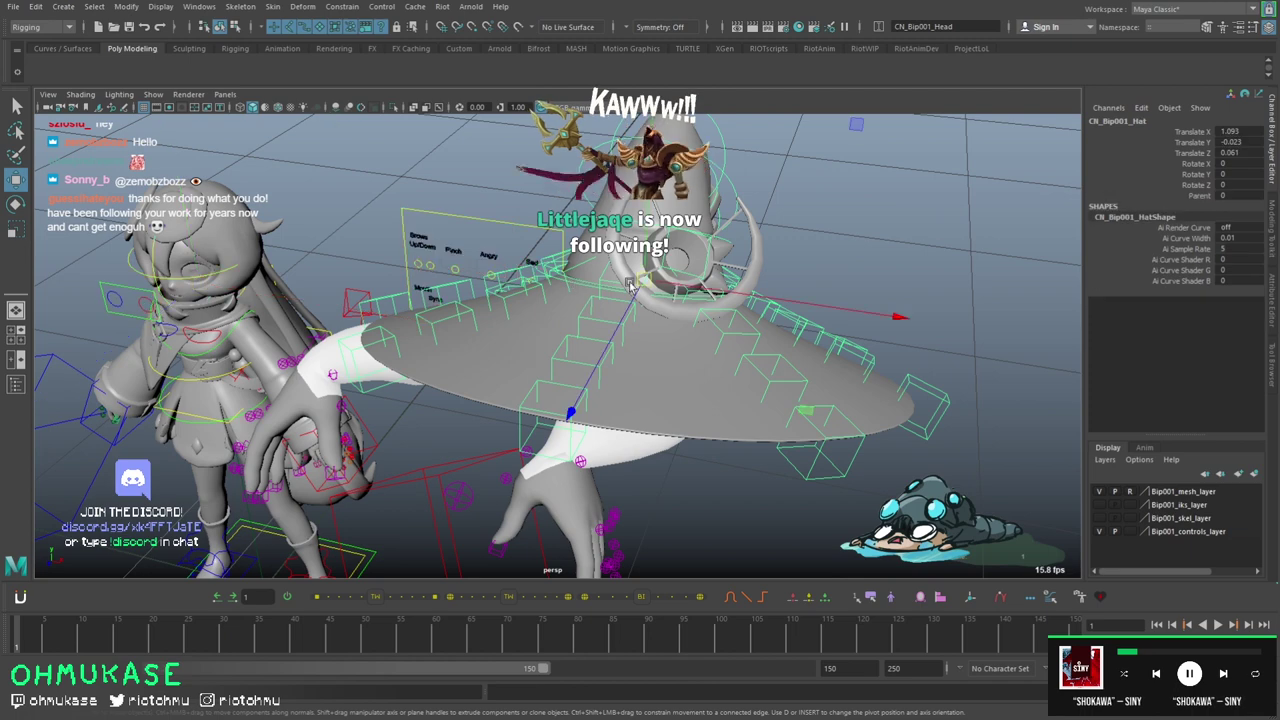
pyautogui.click(1190, 196)
pyautogui.moveTo(66, 250); pyautogui.dragTo(112, 248, button='middle')
# - Test the hat's new parent space with the head control and by moving the chest tilt control
pyautogui.press('w')
pyautogui.click(215, 271)
pyautogui.scroll(-4, 268, 266)
pyautogui.keyDown('alt'); pyautogui.moveTo(271, 266); pyautogui.dragTo(383, 200); pyautogui.keyUp('alt')
pyautogui.press('e')
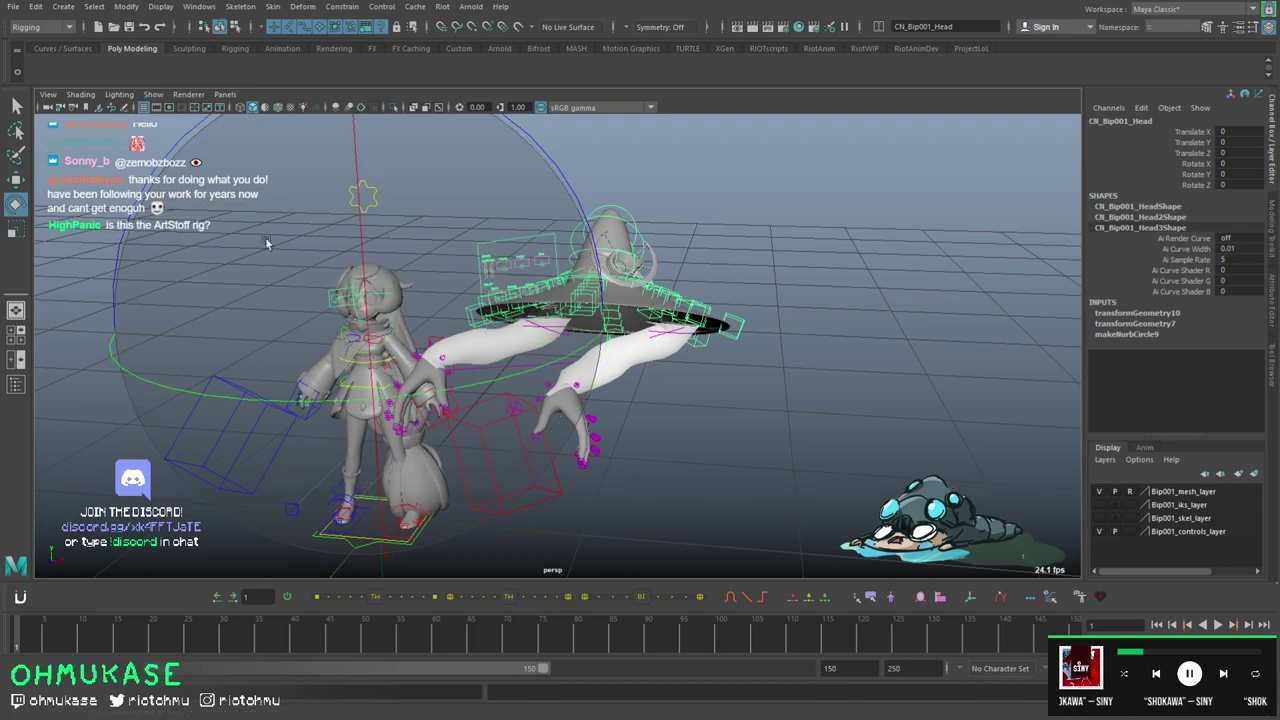
pyautogui.scroll(3, 385, 338)
pyautogui.press('w')
pyautogui.click(229, 374)
pyautogui.press('e')
pyautogui.press('w')
pyautogui.moveTo(137, 397); pyautogui.dragTo(334, 289)
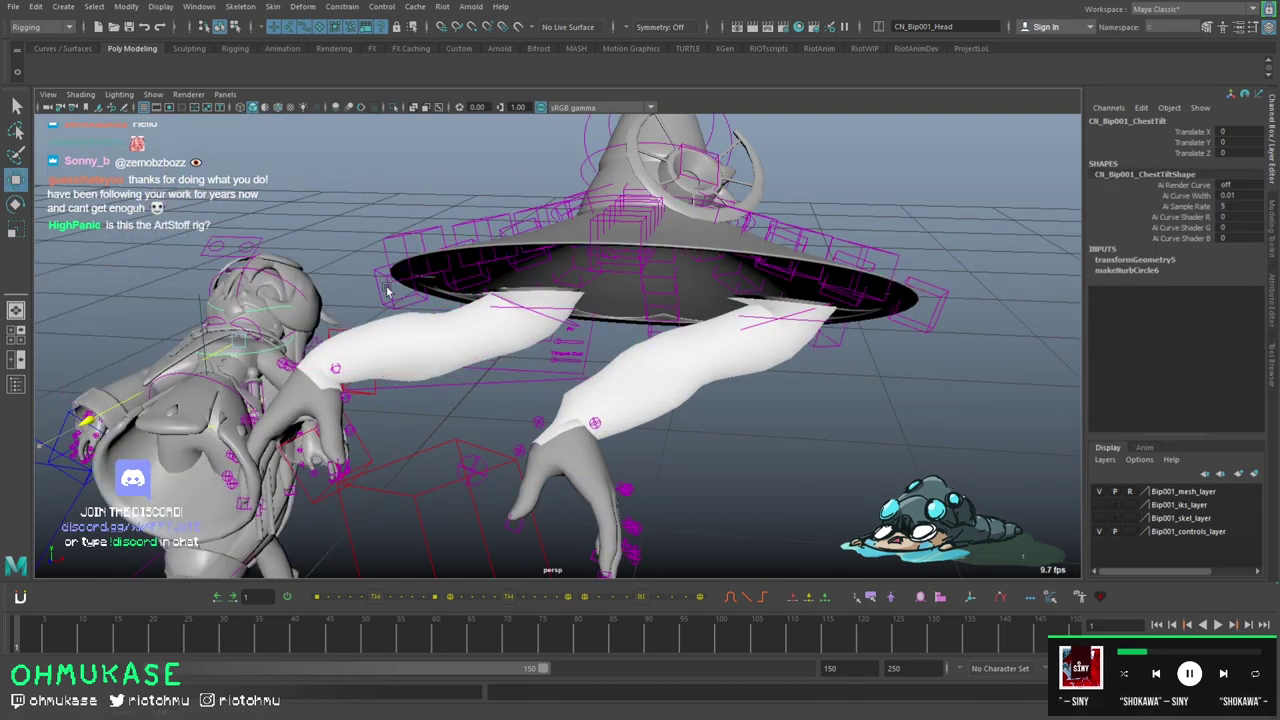
pyautogui.hotkey('ctrl', 'z')
# - Select the hat control and undo its displacement to place the hat back on the head
pyautogui.keyDown('alt'); pyautogui.moveTo(615, 215); pyautogui.dragTo(657, 305); pyautogui.keyUp('alt')
pyautogui.click(604, 296)
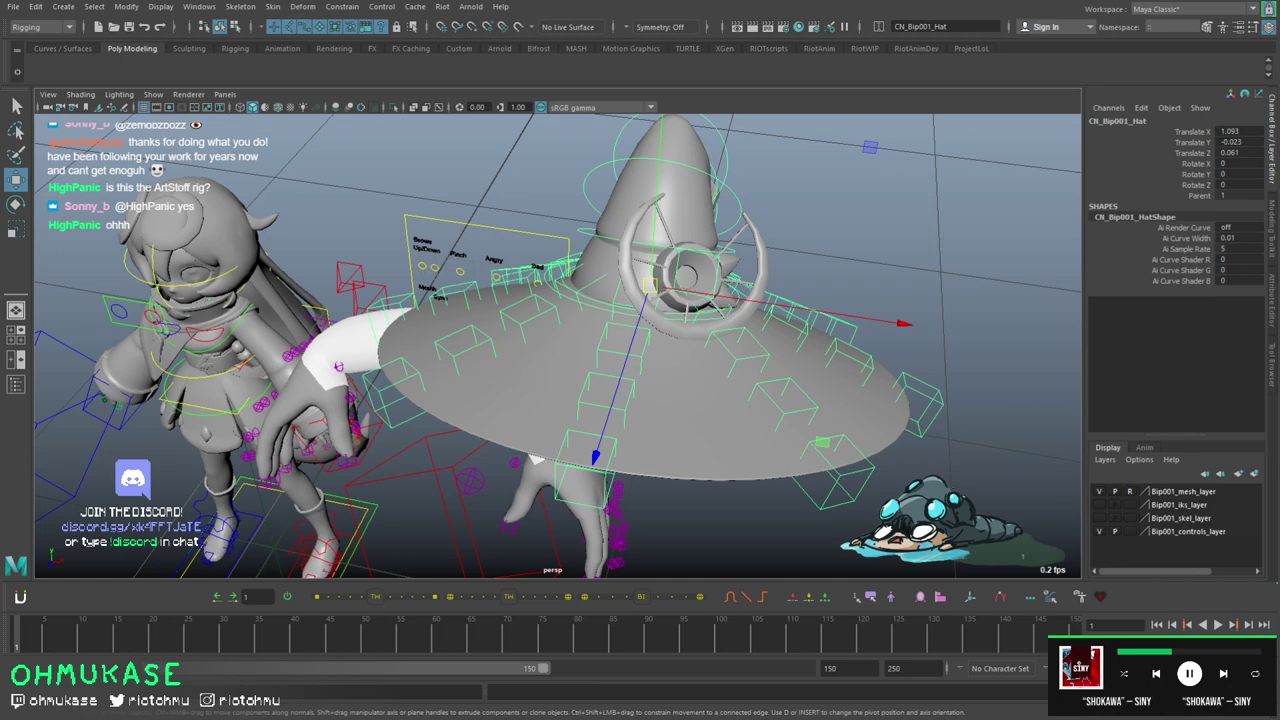
pyautogui.keyDown('alt'); pyautogui.moveTo(529, 357); pyautogui.dragTo(540, 385); pyautogui.keyUp('alt')
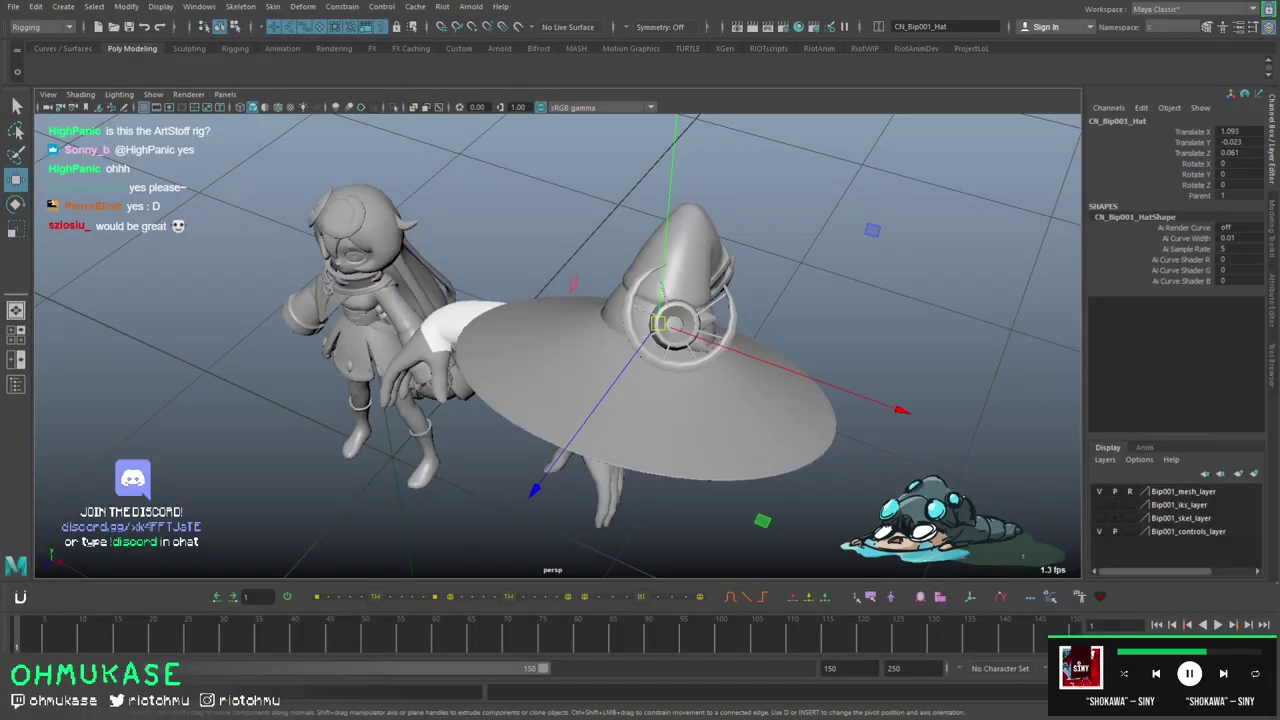
pyautogui.keyDown('alt'); pyautogui.moveTo(518, 358); pyautogui.dragTo(497, 303); pyautogui.keyUp('alt')
pyautogui.scroll(2, 564, 338)
pyautogui.scroll(-2, 566, 335)
pyautogui.hotkey('ctrl', 'z')
pyautogui.hotkey('ctrl', 'z')
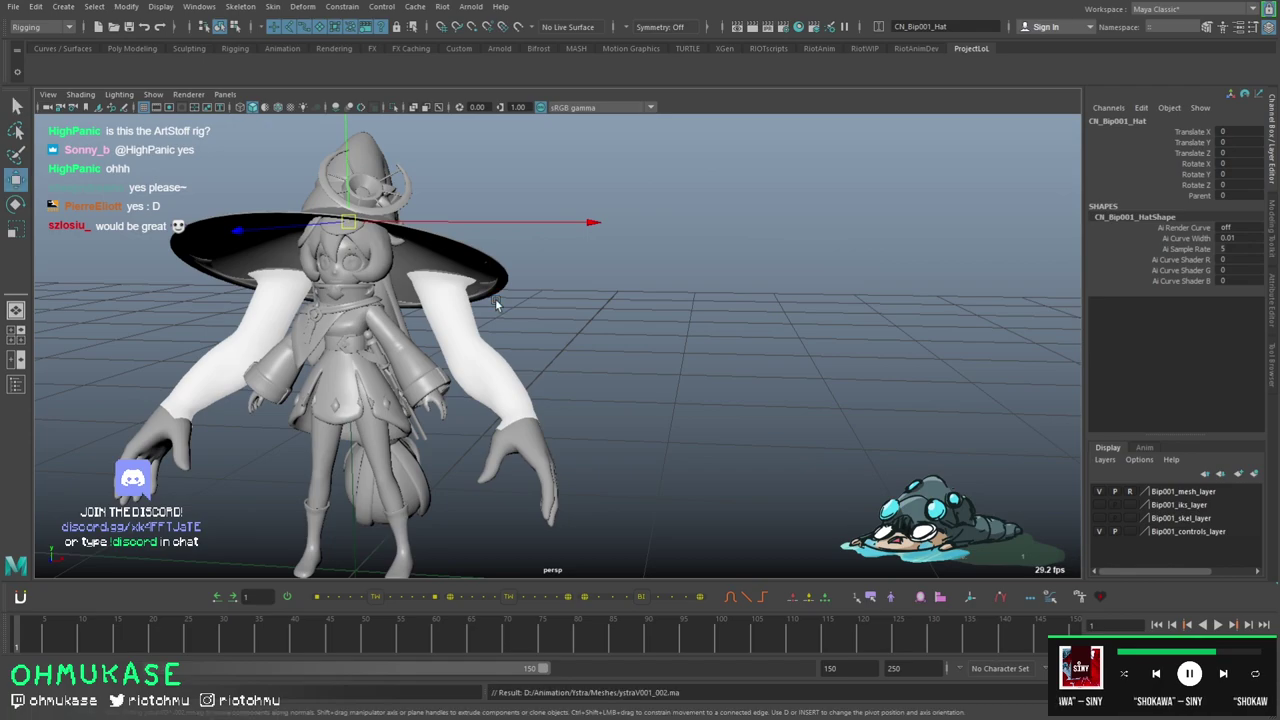
# - Close the Outliner and show the rig controls around the textured character
pyautogui.keyDown('alt'); pyautogui.moveTo(497, 303); pyautogui.dragTo(613, 290, button='middle'); pyautogui.keyUp('alt')
pyautogui.keyDown('alt'); pyautogui.moveTo(613, 290); pyautogui.dragTo(591, 304); pyautogui.keyUp('alt')
pyautogui.scroll(3, 590, 308)
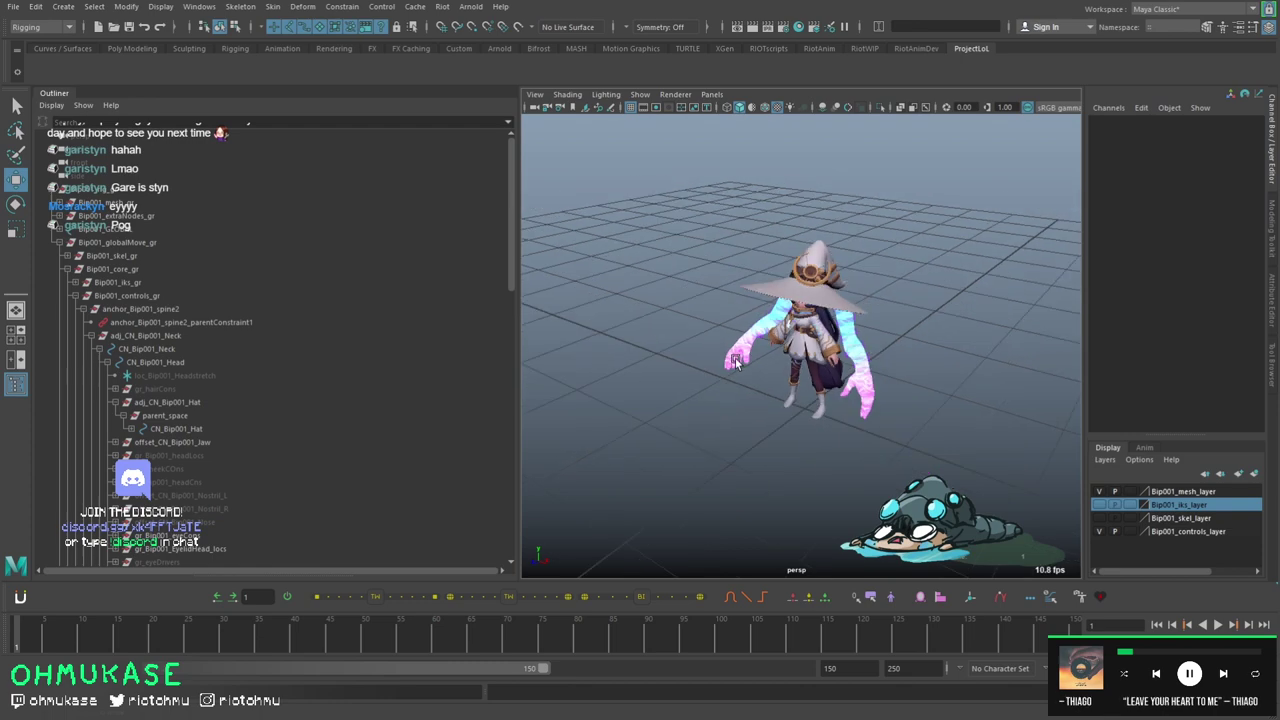
pyautogui.scroll(5, 703, 343)
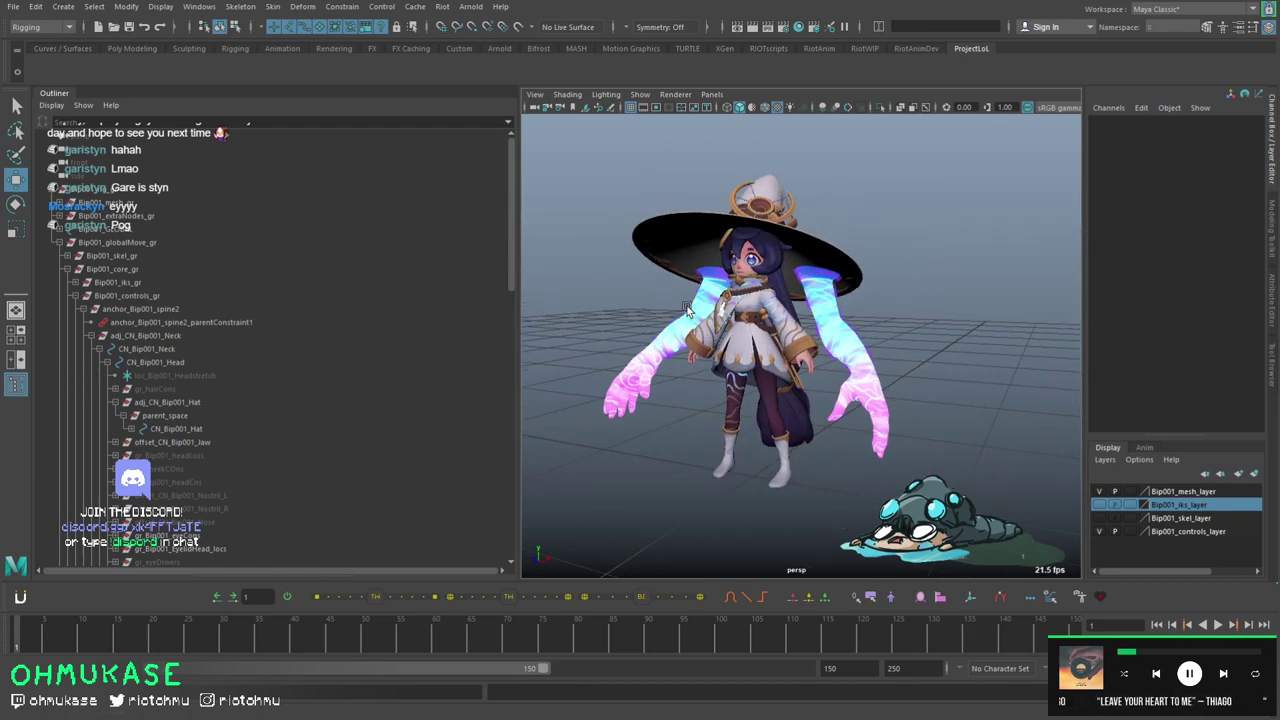
pyautogui.scroll(5, 687, 310)
pyautogui.scroll(-3, 728, 298)
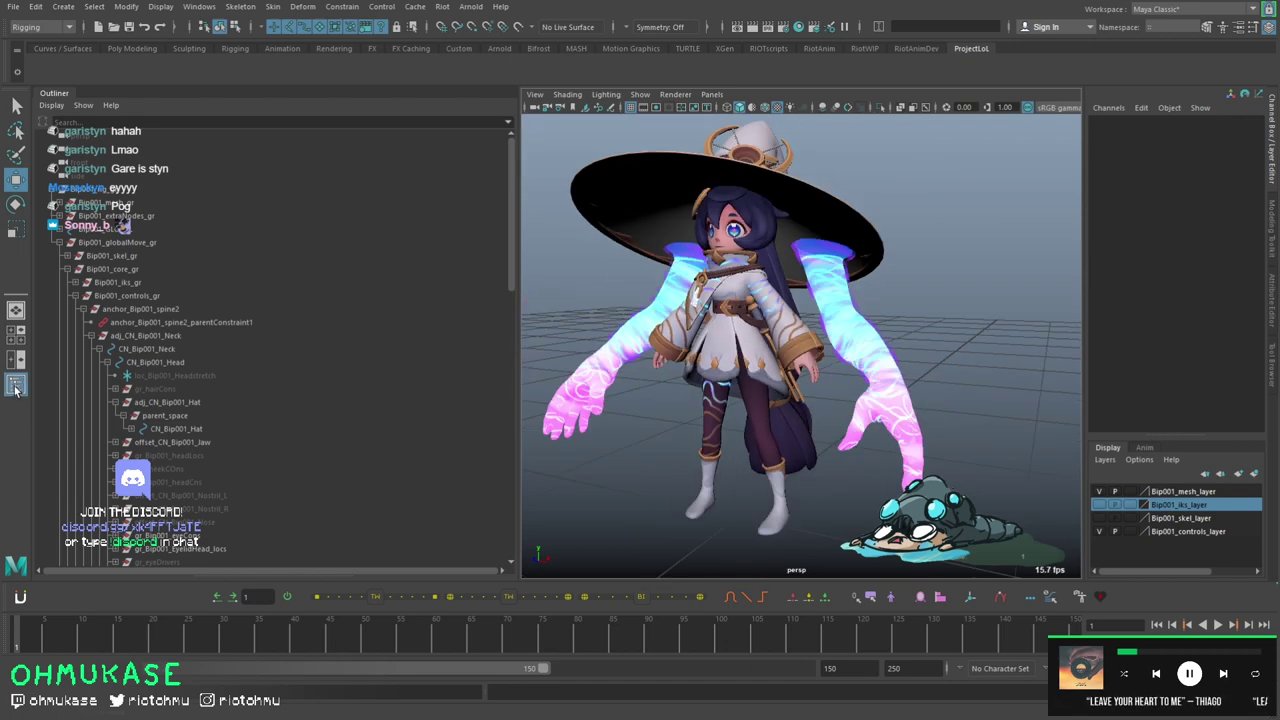
pyautogui.click(15, 386)
pyautogui.scroll(-3, 657, 435)
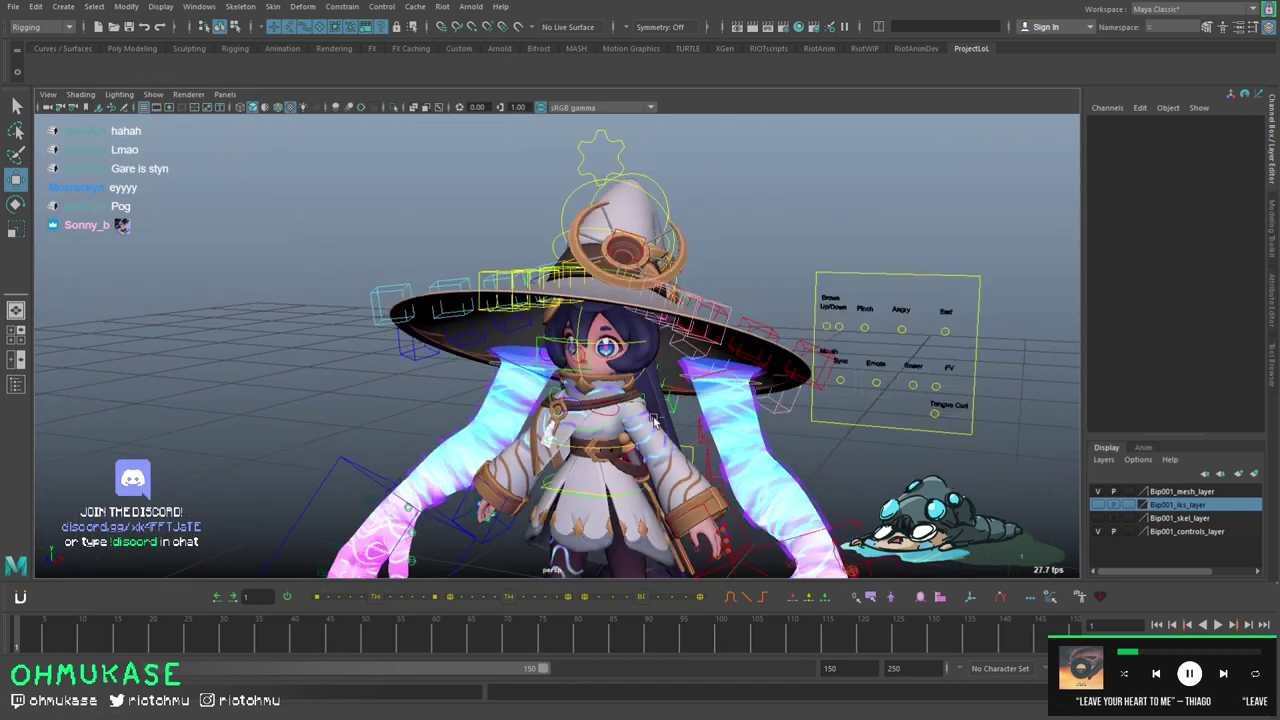
pyautogui.hotkey('alt', '1')
pyautogui.keyDown('alt'); pyautogui.moveTo(657, 435); pyautogui.dragTo(615, 510); pyautogui.keyUp('alt')
# - Try rotating the hat control and the head control on the textured character
pyautogui.click(669, 318)
pyautogui.press('e')
pyautogui.keyDown('alt'); pyautogui.moveTo(591, 343); pyautogui.dragTo(657, 340); pyautogui.keyUp('alt')
pyautogui.hotkey('ctrl', 'z')
pyautogui.press('w')
pyautogui.click(657, 345)
pyautogui.press('e')
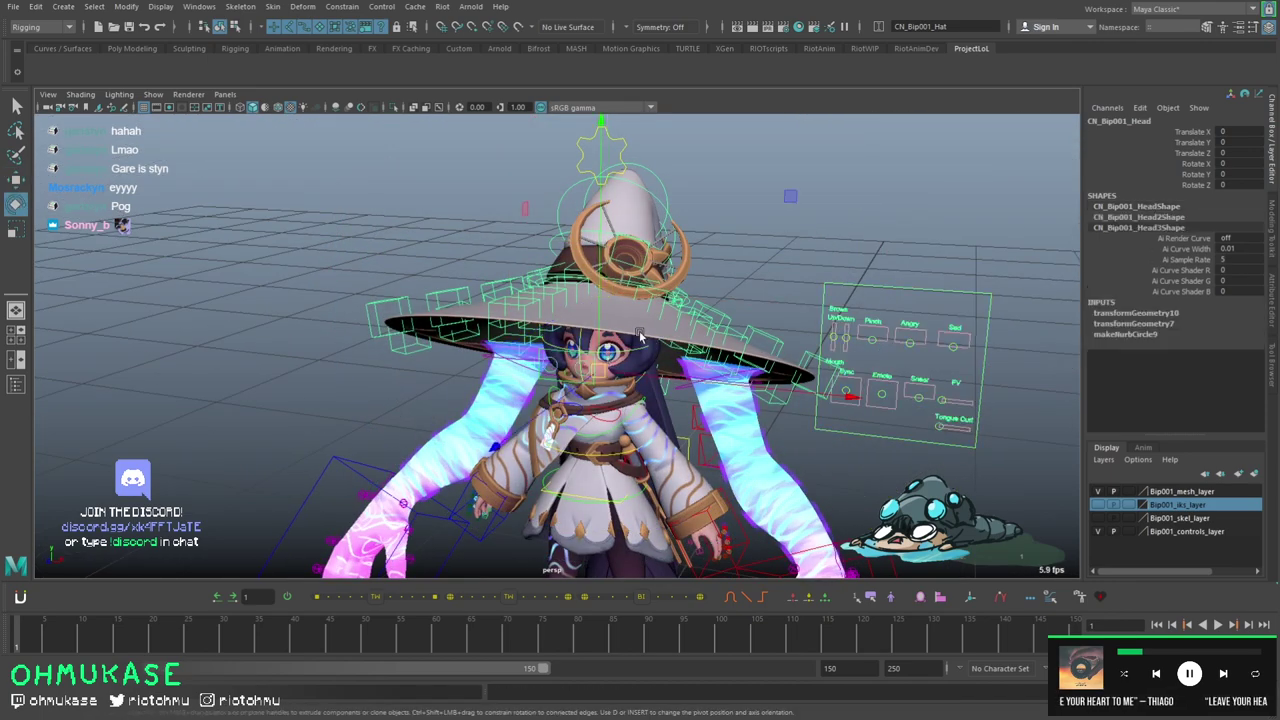
pyautogui.press('e')
pyautogui.moveTo(636, 318); pyautogui.dragTo(551, 357)
pyautogui.hotkey('ctrl', 'z')
# - Move the hat control sideways off the head to about -1.364 in Translate X
pyautogui.scroll(-5, 634, 298)
pyautogui.scroll(5, 640, 295)
pyautogui.press('w')
pyautogui.click(575, 309)
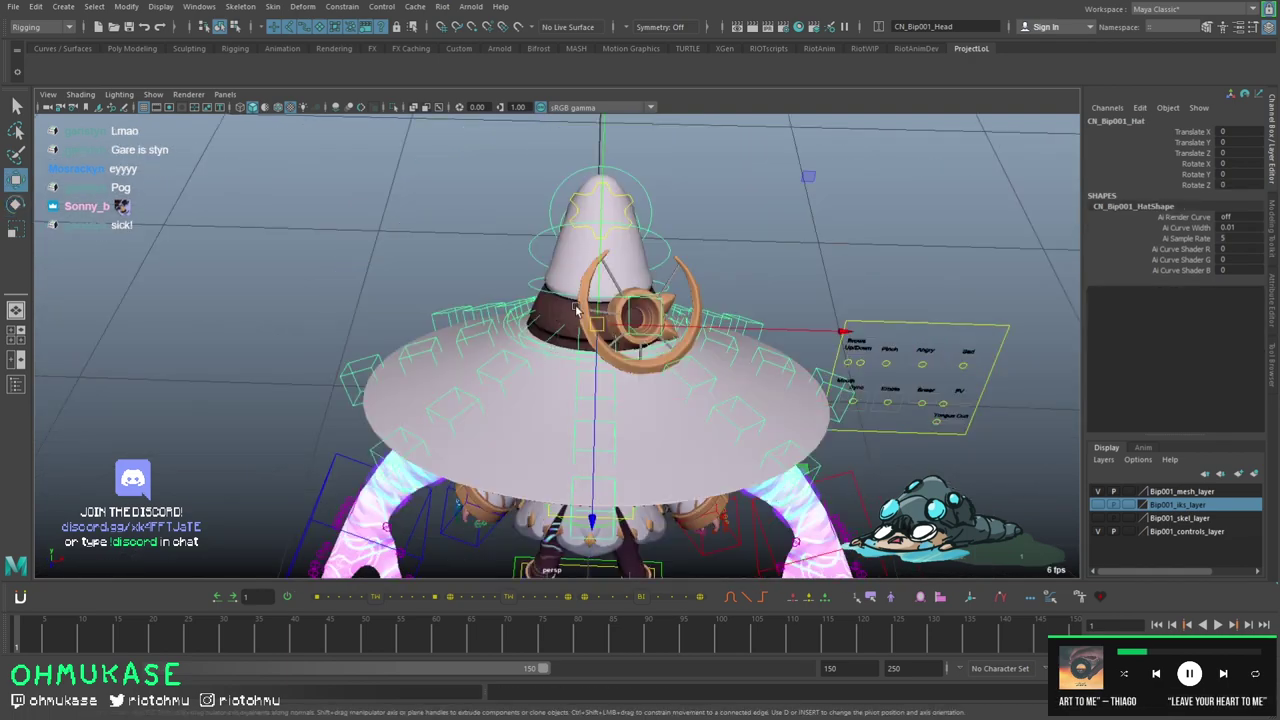
pyautogui.moveTo(580, 310); pyautogui.dragTo(361, 255)
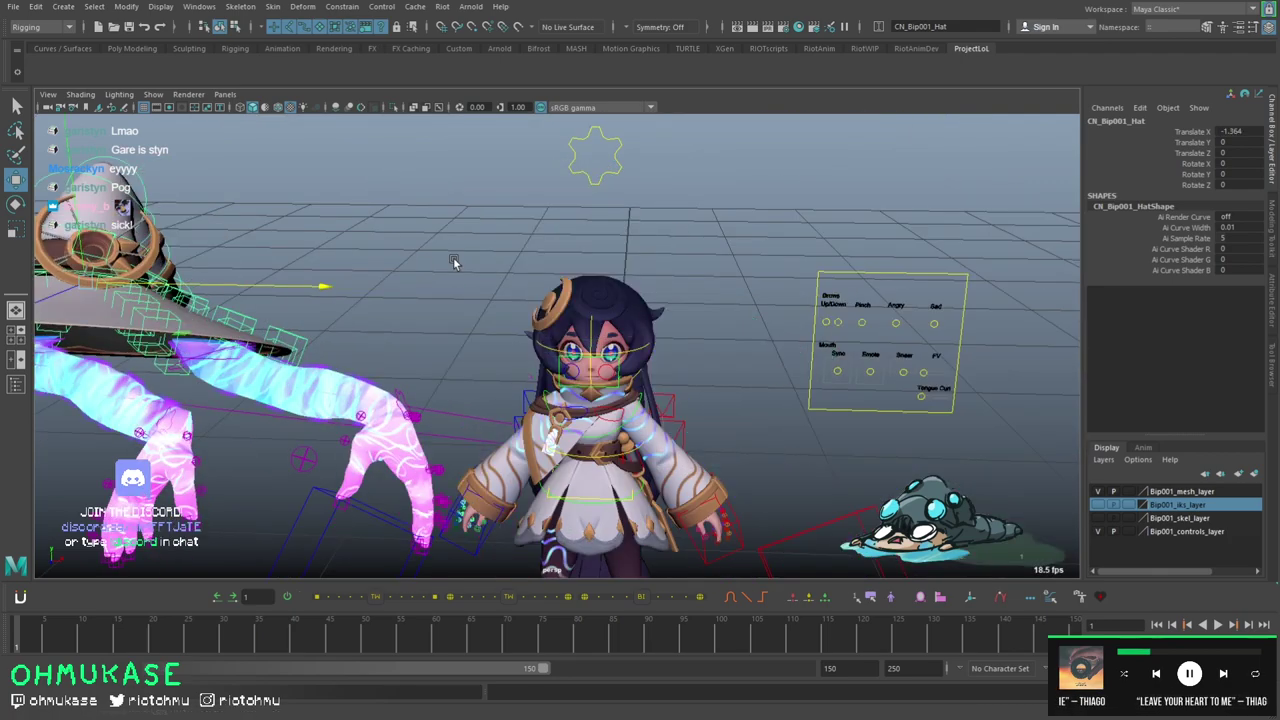
# - Try rotating the head control with the hat moved away from the head
pyautogui.scroll(-3, 361, 255)
pyautogui.click(600, 322)
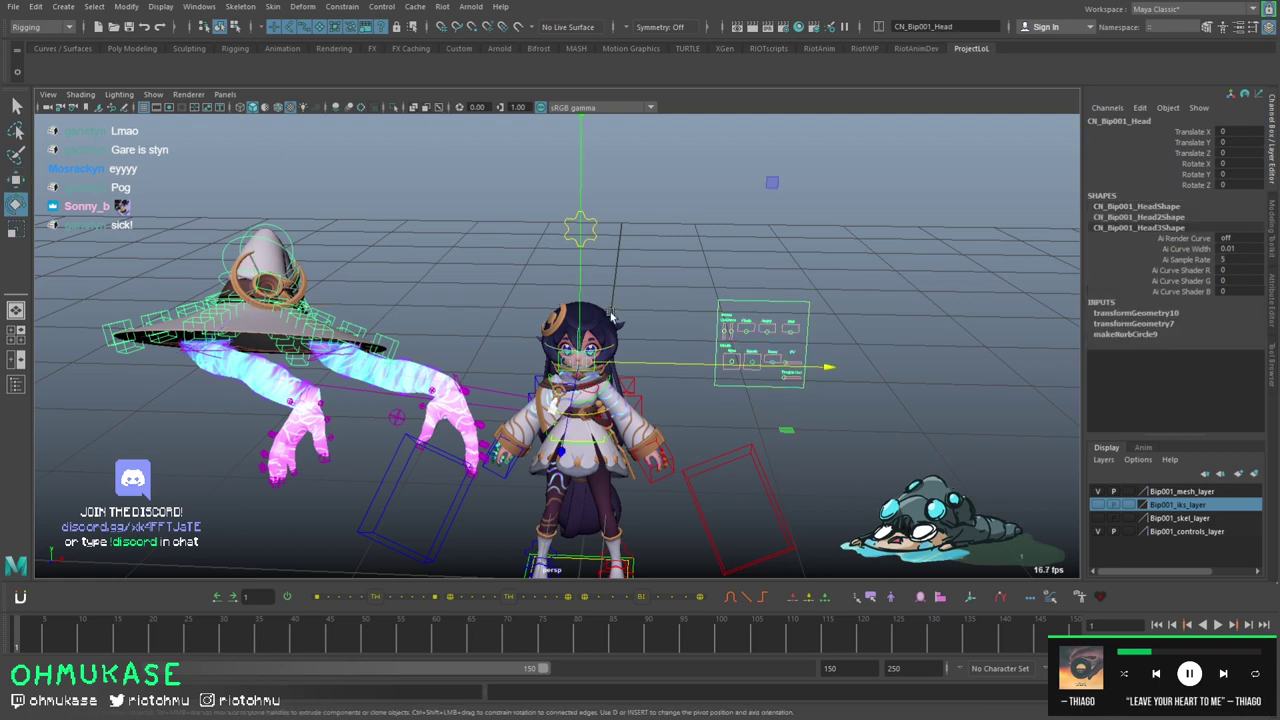
pyautogui.press('e')
pyautogui.moveTo(685, 375); pyautogui.dragTo(645, 400)
pyautogui.hotkey('ctrl', 'z')
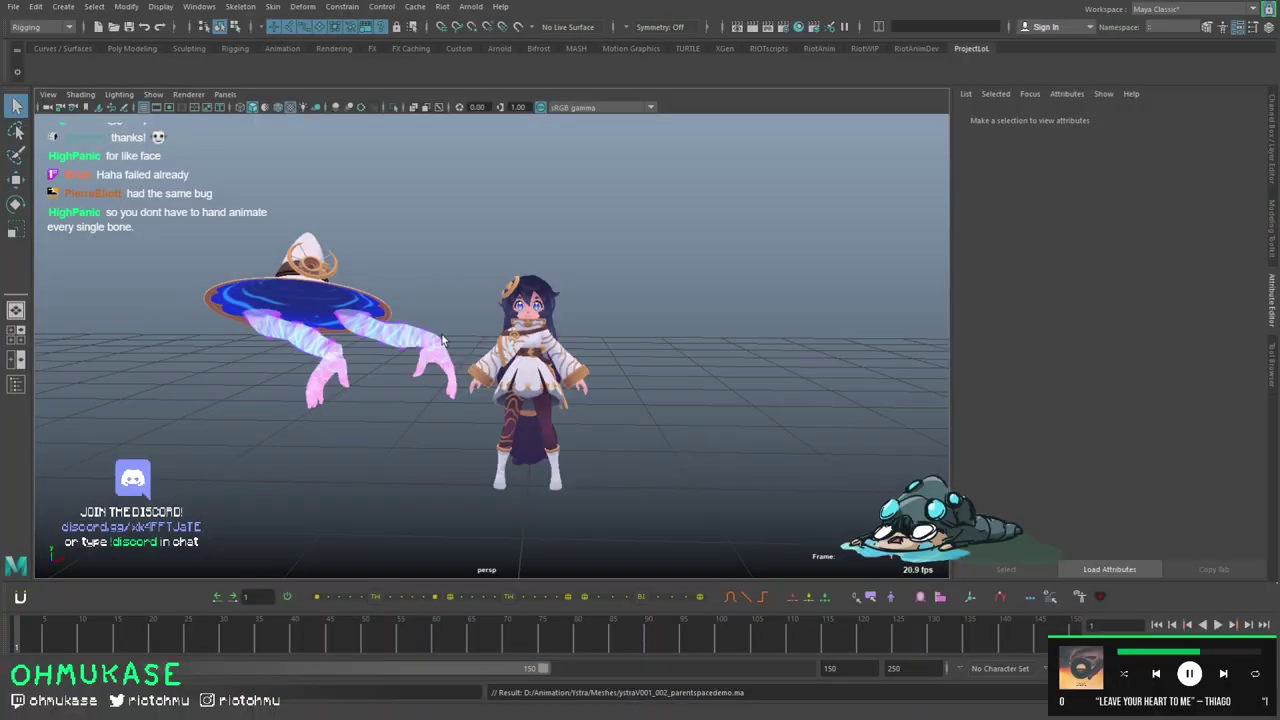
# - Show the rig controls and frame the character's face together with the facial slider panel
pyautogui.keyDown('alt'); pyautogui.moveTo(441, 336); pyautogui.dragTo(719, 294, button='right'); pyautogui.keyUp('alt')
pyautogui.hotkey('alt', '1')
pyautogui.keyDown('alt'); pyautogui.moveTo(728, 288); pyautogui.dragTo(328, 382, button='middle'); pyautogui.keyUp('alt')
pyautogui.keyDown('alt'); pyautogui.moveTo(328, 382); pyautogui.dragTo(453, 358, button='right'); pyautogui.keyUp('alt')
pyautogui.click(444, 372)
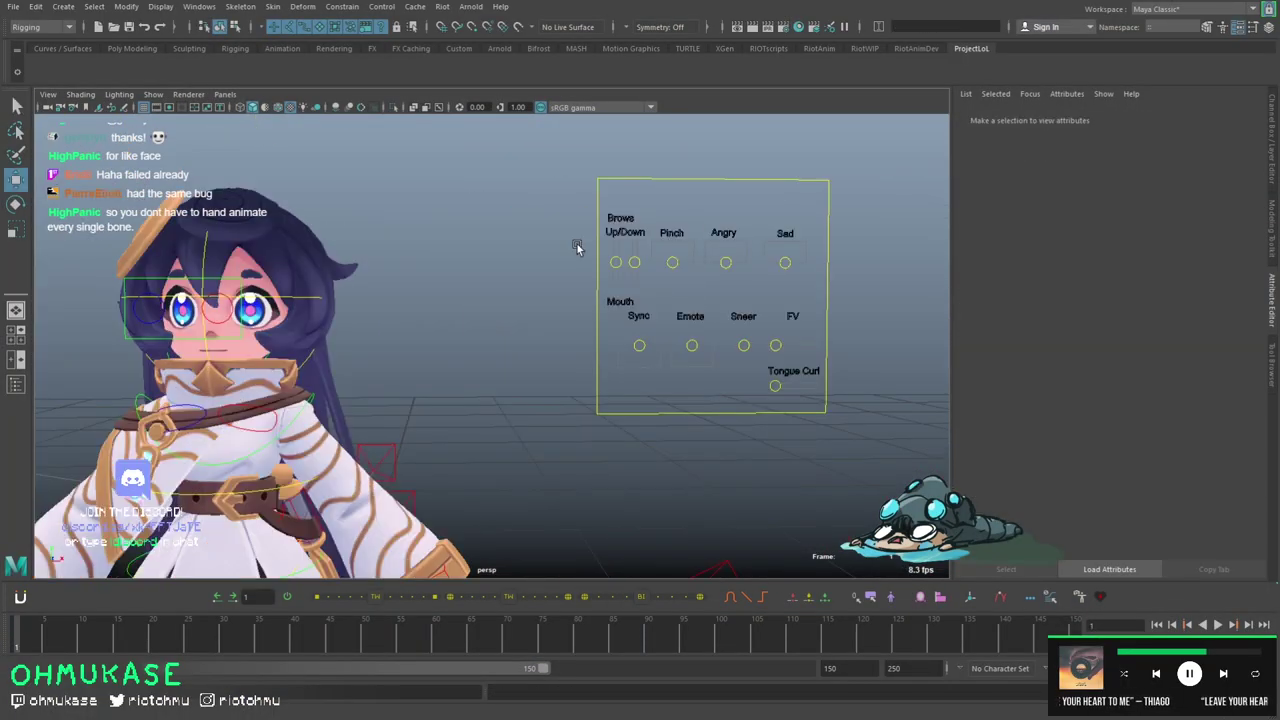
# - Try rotating the head control to check how the facial slider panel reacts
pyautogui.press('e')
pyautogui.click(257, 290)
pyautogui.moveTo(274, 302)
pyautogui.mouseDown()
pyautogui.moveTo(300, 236)
pyautogui.moveTo(286, 304)
pyautogui.mouseUp()
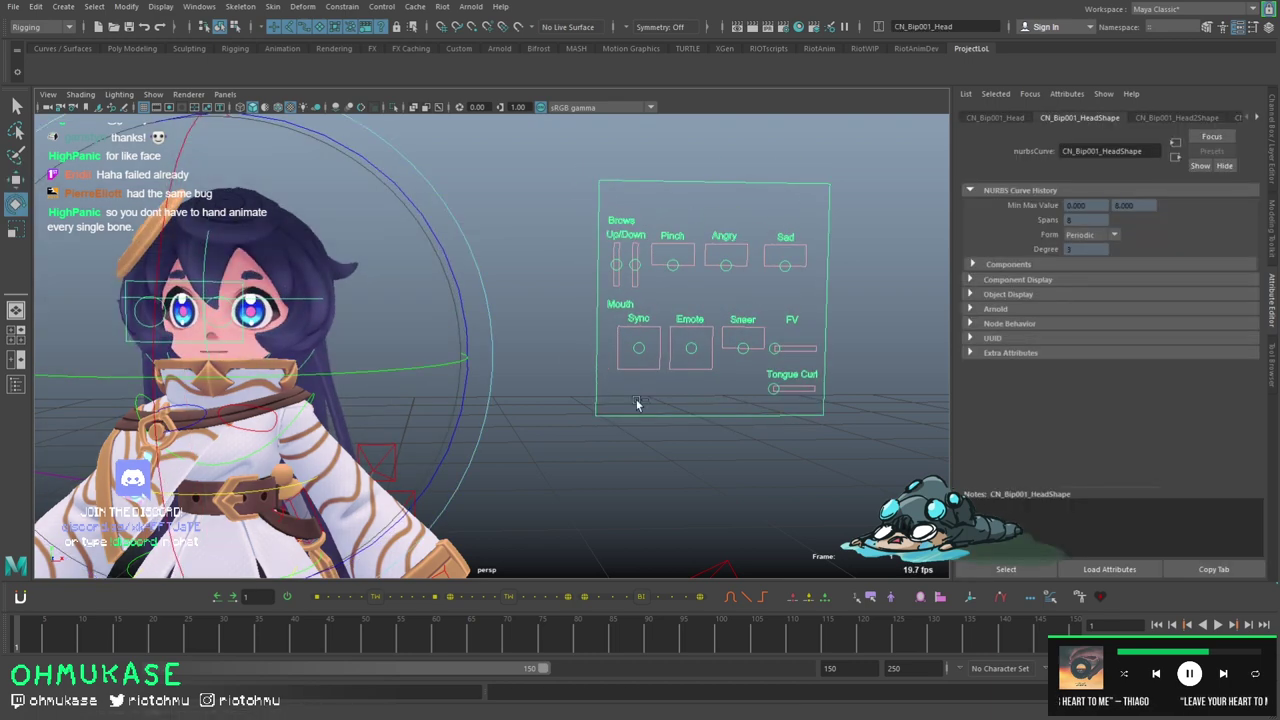
pyautogui.hotkey('ctrl', 'z')
# - Try moving the whole facial slider panel through its outer frame control
pyautogui.press('w')
pyautogui.click(654, 413)
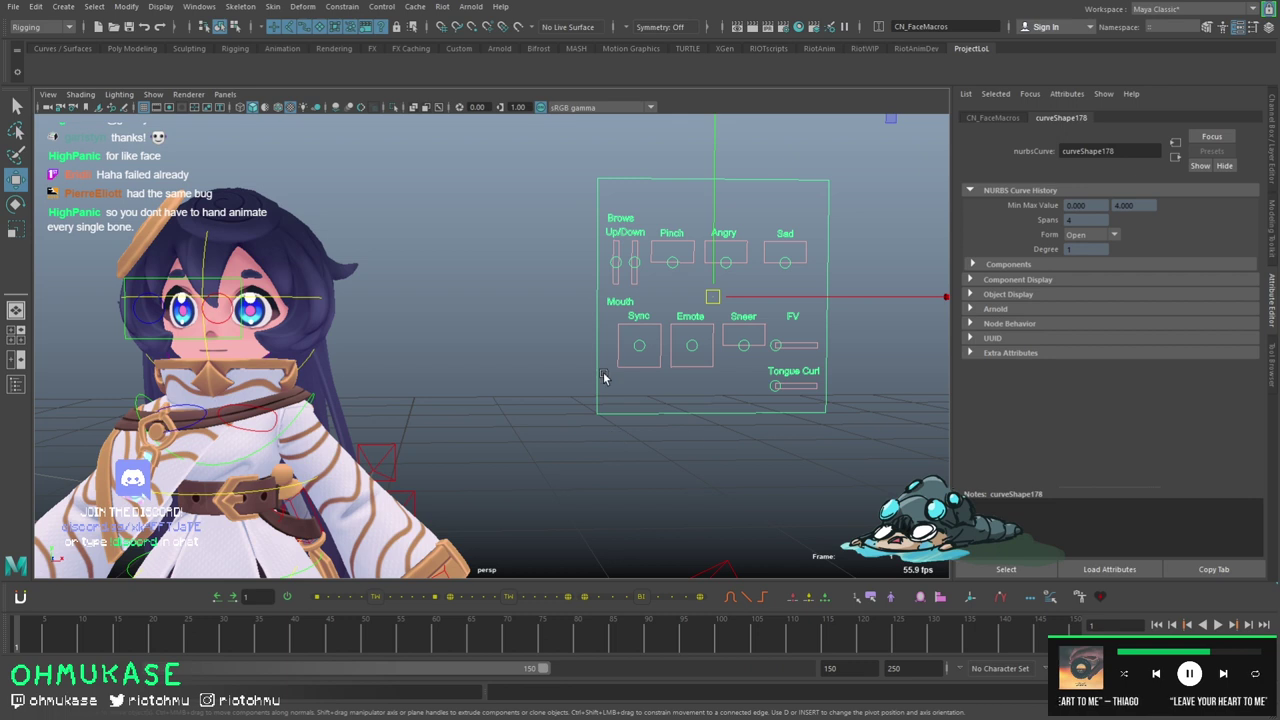
pyautogui.moveTo(714, 257); pyautogui.dragTo(680, 243)
pyautogui.hotkey('ctrl', 'z')
# - Try moving a Brows Up/Down slider on the facial panel
pyautogui.click(674, 261)
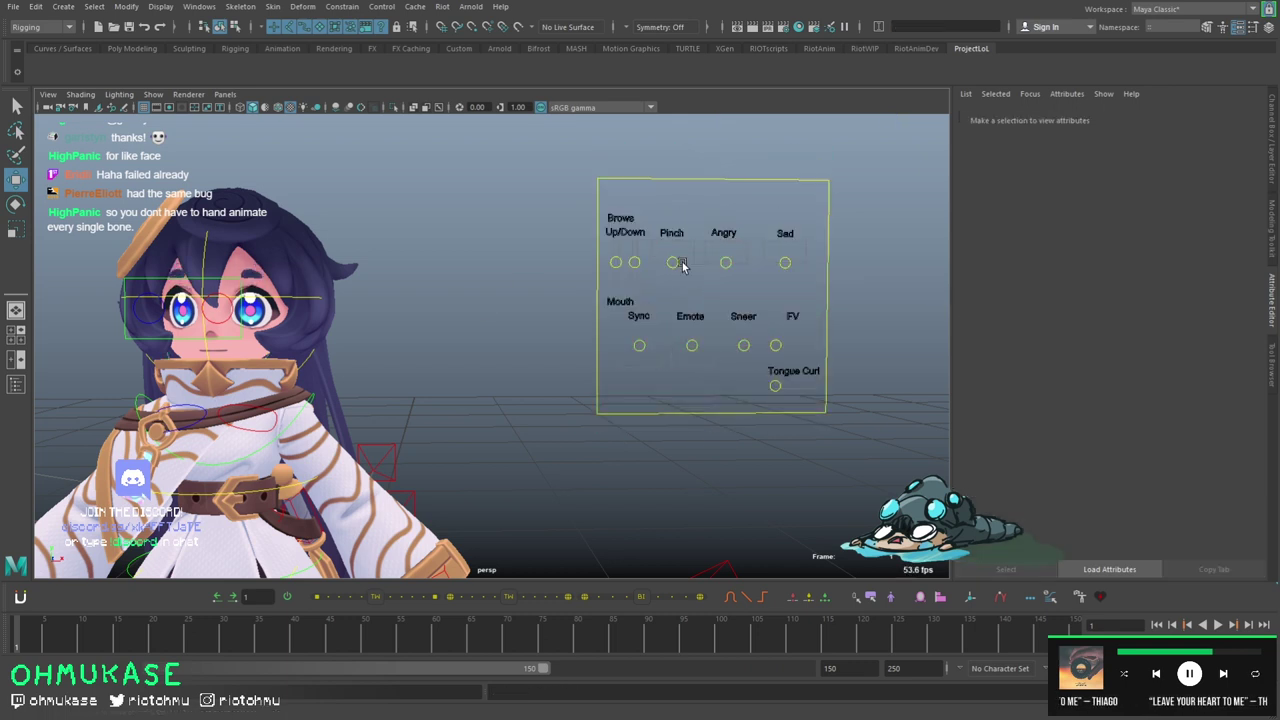
pyautogui.click(634, 262)
pyautogui.moveTo(633, 246); pyautogui.dragTo(664, 281)
pyautogui.hotkey('ctrl', 'z')
# - Examine where the facial slider panel sits relative to the full character and the detached hat
pyautogui.keyDown('alt'); pyautogui.moveTo(670, 335); pyautogui.dragTo(606, 394, button='right'); pyautogui.keyUp('alt')
pyautogui.keyDown('alt'); pyautogui.moveTo(606, 394); pyautogui.dragTo(540, 410); pyautogui.keyUp('alt')
pyautogui.moveTo(517, 393); pyautogui.dragTo(604, 358)
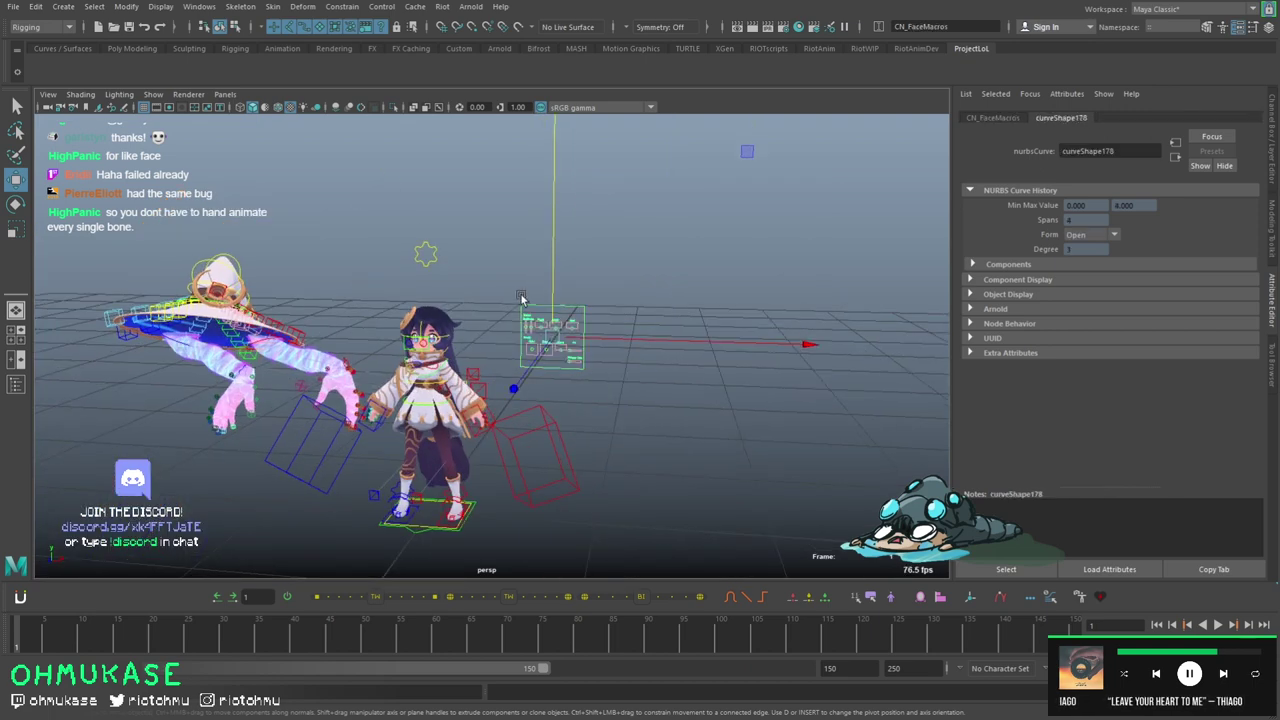
pyautogui.scroll(12, 626, 406)
pyautogui.keyDown('alt'); pyautogui.moveTo(706, 397); pyautogui.dragTo(512, 405, button='middle'); pyautogui.keyUp('alt')
pyautogui.keyDown('alt'); pyautogui.moveTo(512, 405); pyautogui.dragTo(540, 384); pyautogui.keyUp('alt')
pyautogui.keyDown('alt'); pyautogui.moveTo(540, 384); pyautogui.dragTo(518, 392, button='middle'); pyautogui.keyUp('alt')
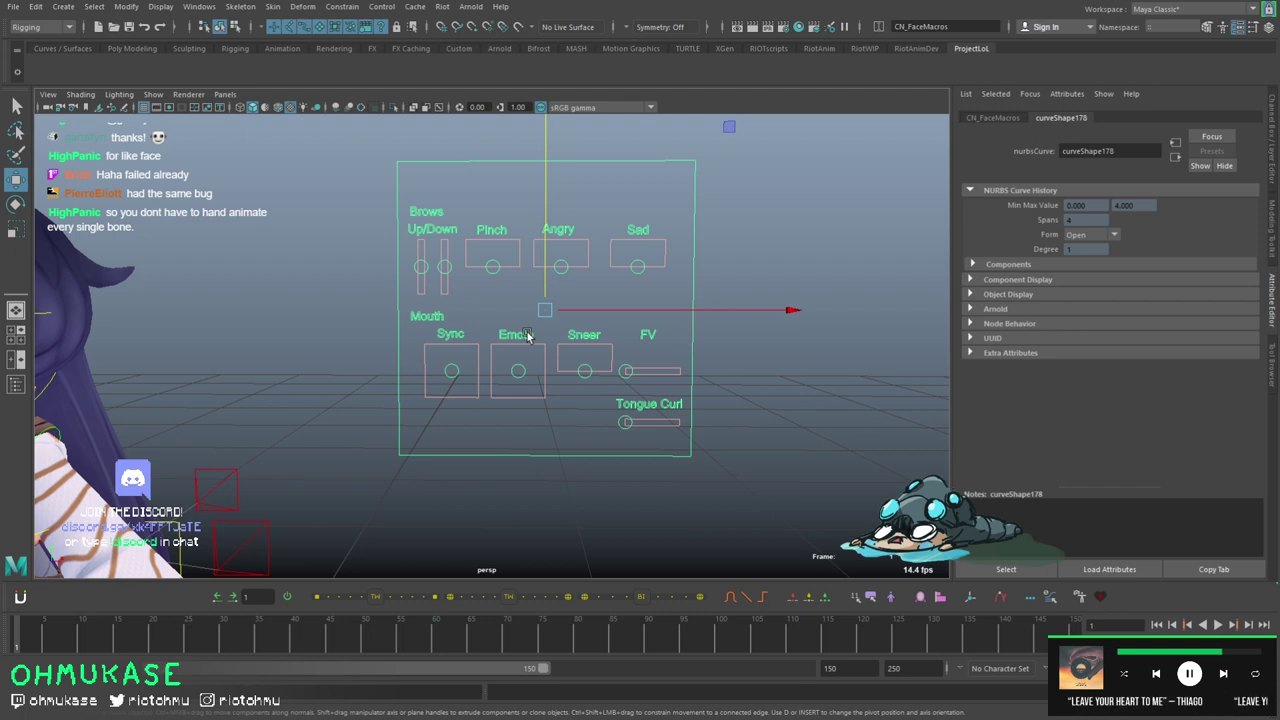
# - Look over the brow and mouth sliders on the facial panel beside the character, leaving nothing selected
pyautogui.scroll(-3, 415, 262)
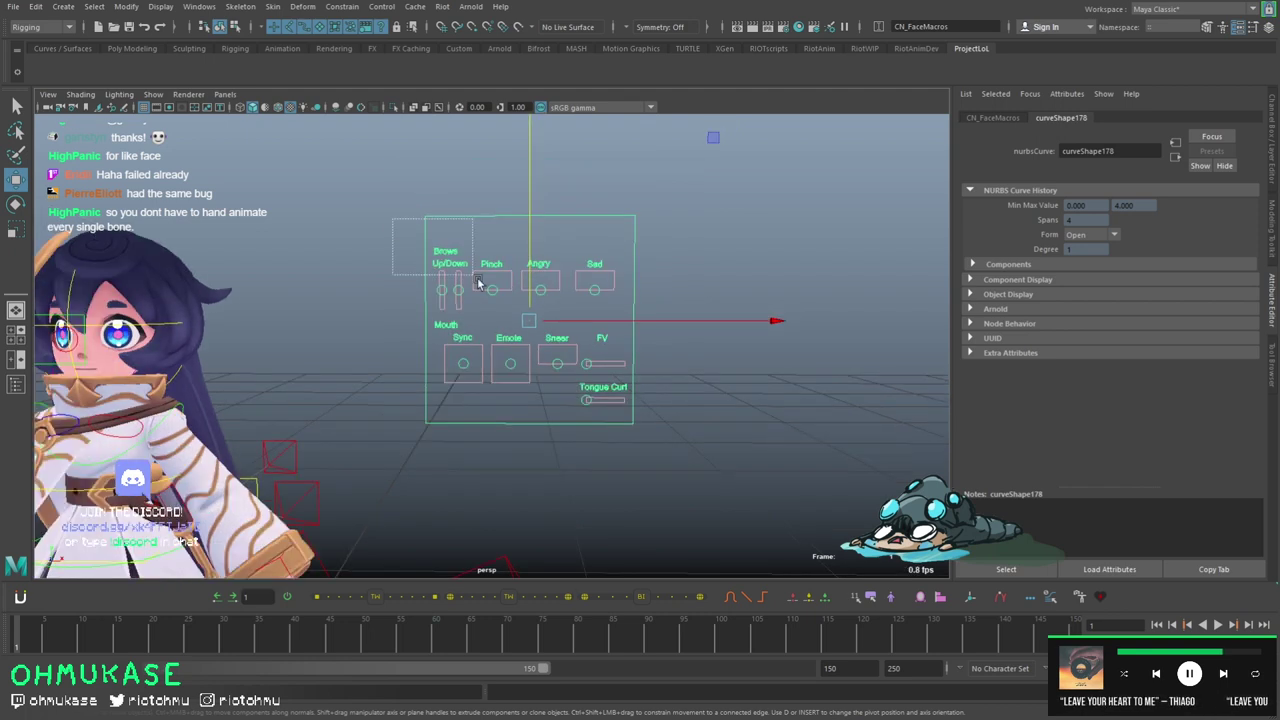
pyautogui.scroll(3, 640, 394)
pyautogui.click(658, 386)
pyautogui.scroll(-4, 450, 354)
pyautogui.keyDown('alt'); pyautogui.moveTo(450, 354); pyautogui.dragTo(512, 295, button='middle'); pyautogui.keyUp('alt')
pyautogui.keyDown('alt'); pyautogui.moveTo(512, 295); pyautogui.dragTo(519, 260); pyautogui.keyUp('alt')
pyautogui.keyDown('alt'); pyautogui.moveTo(506, 387); pyautogui.dragTo(575, 302); pyautogui.keyUp('alt')
pyautogui.moveTo(496, 164); pyautogui.dragTo(718, 361)
pyautogui.click(702, 337)
pyautogui.scroll(3, 632, 262)
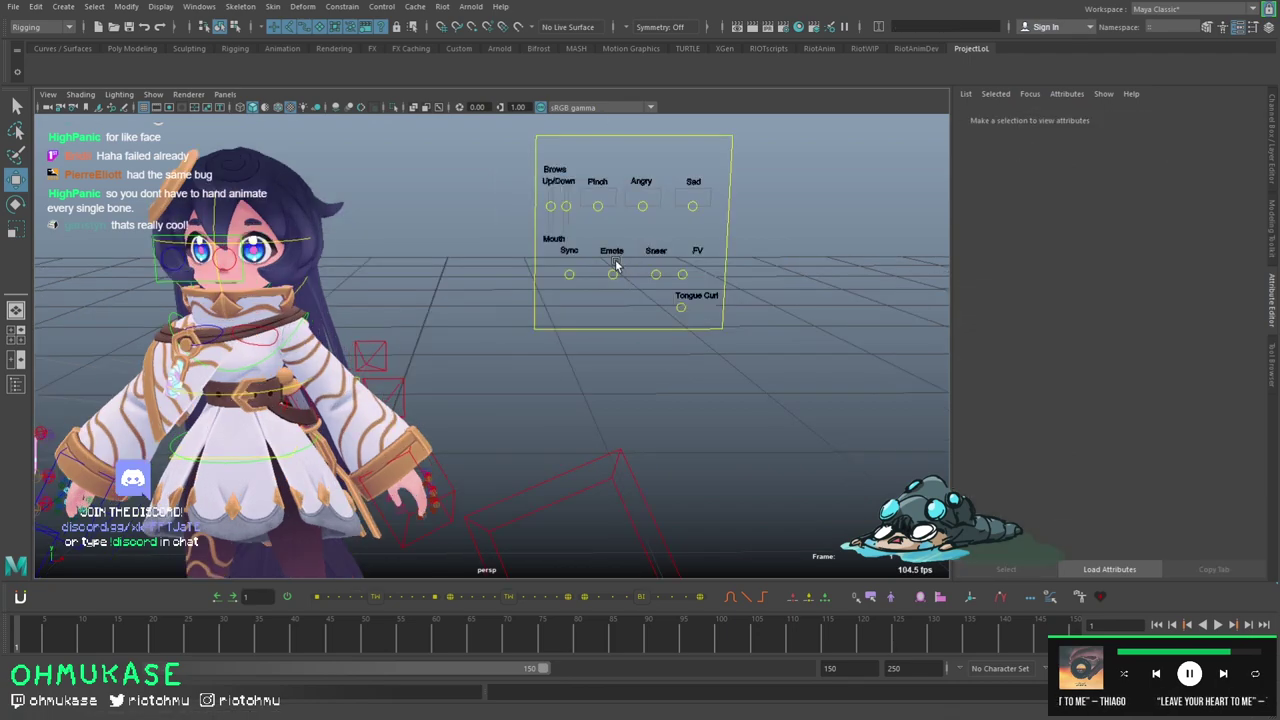
pyautogui.keyDown('alt'); pyautogui.moveTo(345, 315); pyautogui.dragTo(468, 332); pyautogui.keyUp('alt')
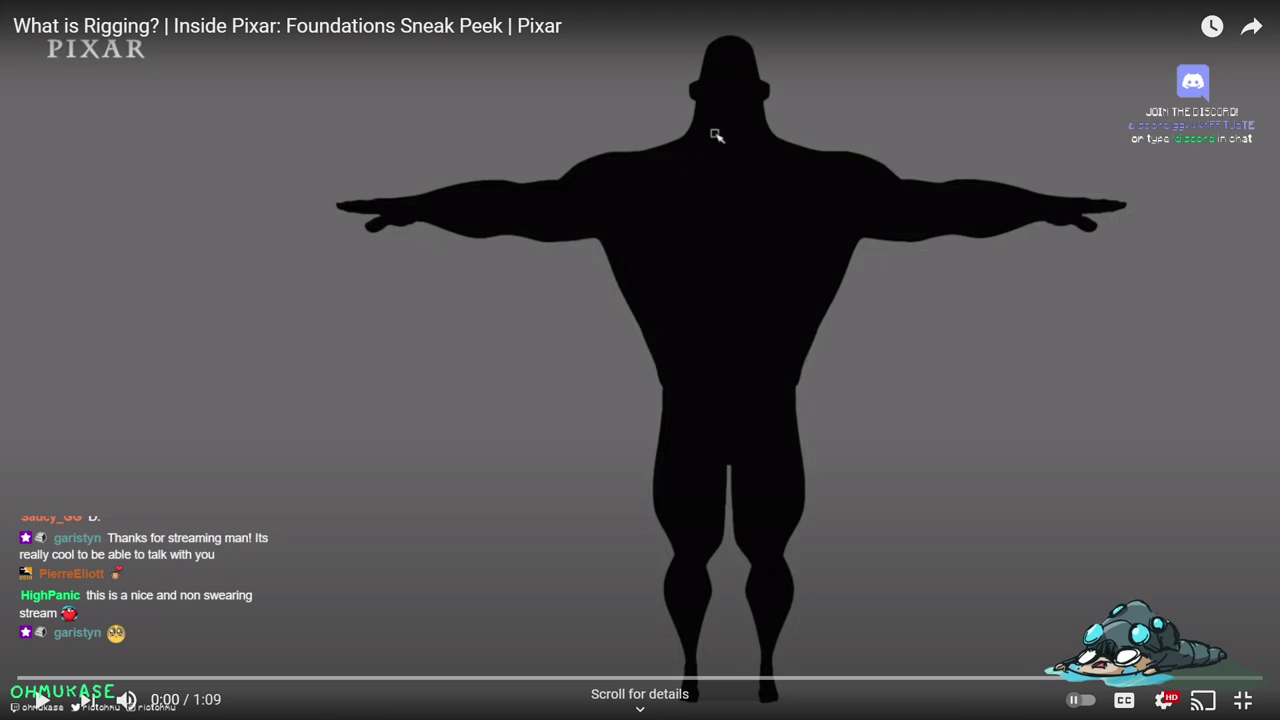
# - Switch to the browser and play the Pixar video "What is Rigging?"
pyautogui.click(716, 134)
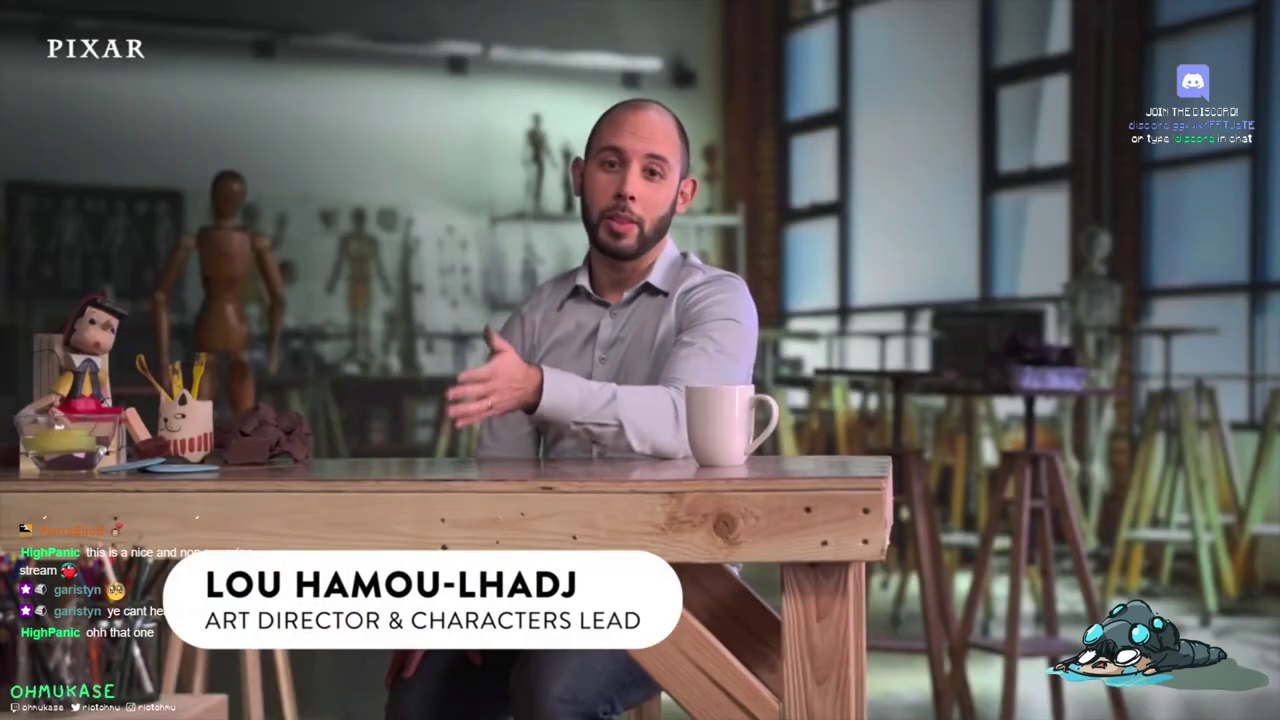
pyautogui.moveTo(142, 706)
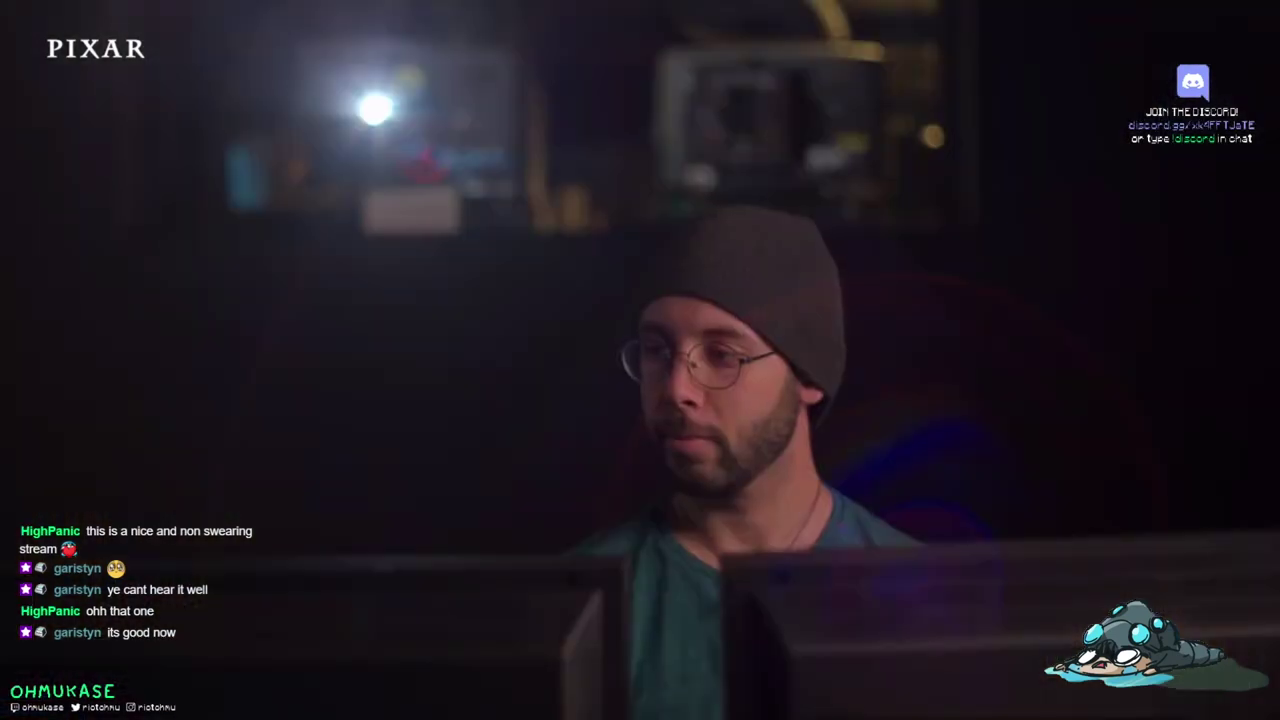
pyautogui.click(548, 256)
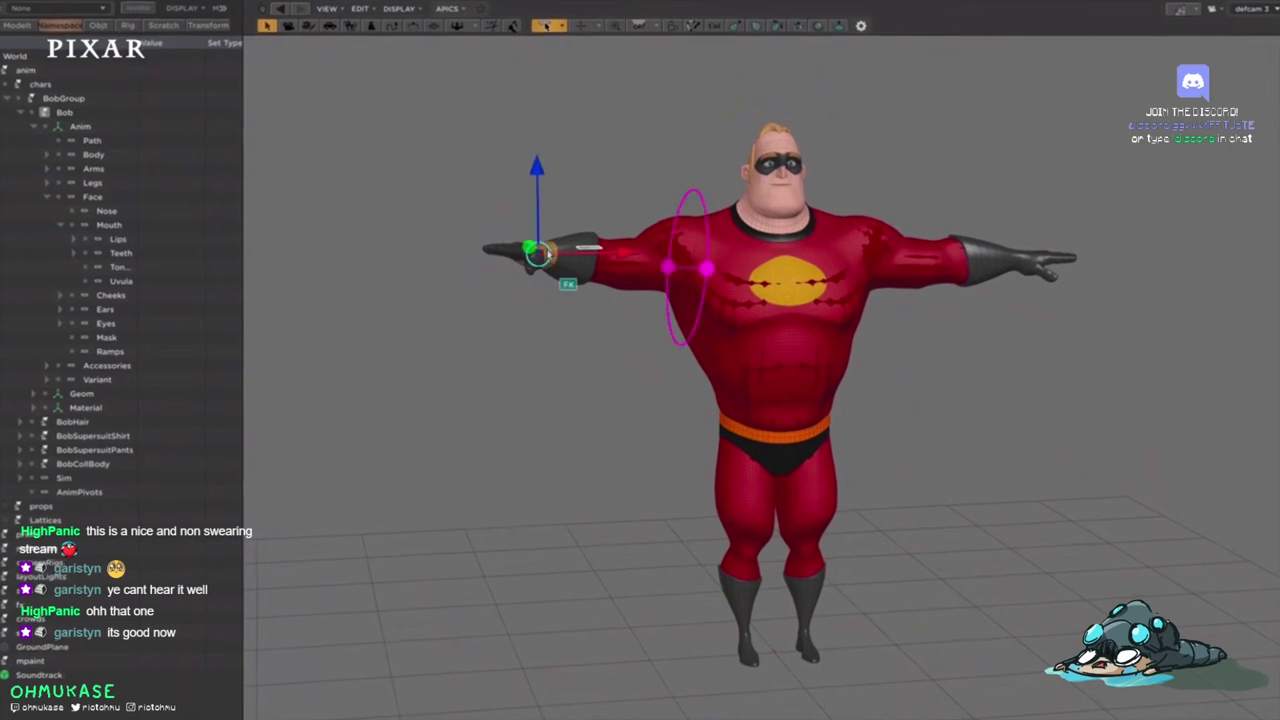
pyautogui.moveTo(546, 262); pyautogui.dragTo(585, 360)
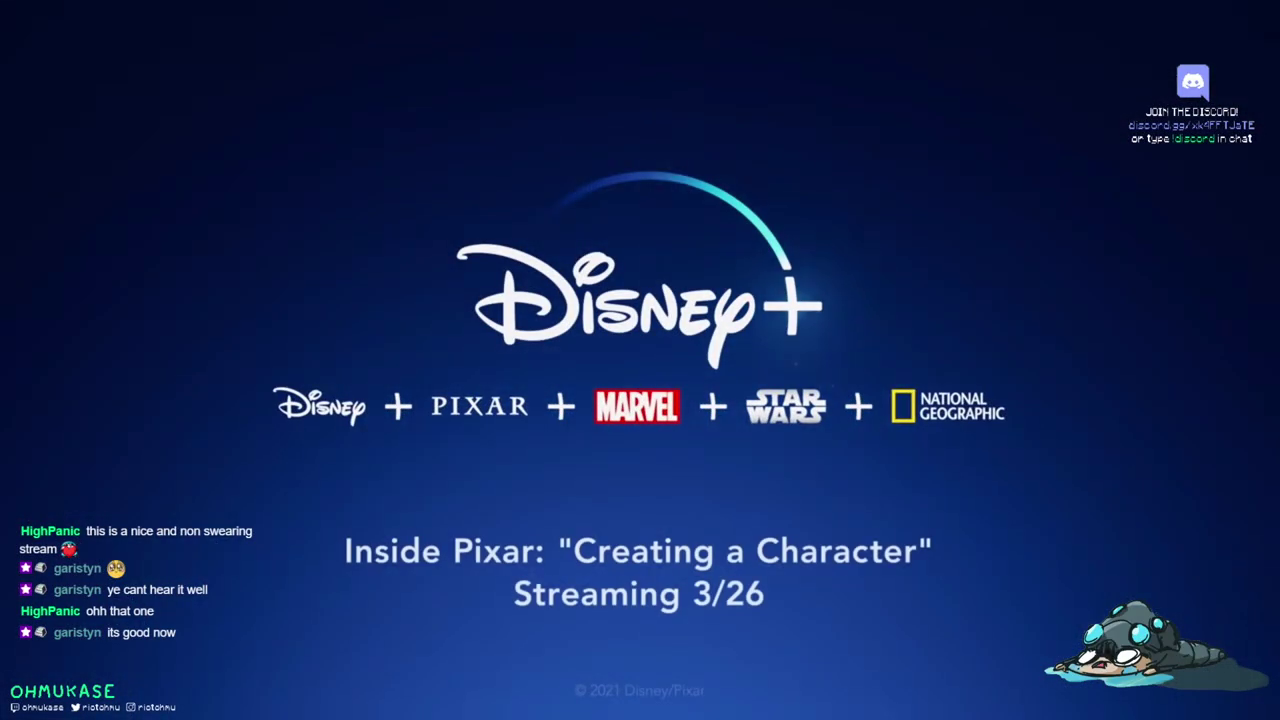
# - Rewind the rigging video to about 0:12 and pause it
pyautogui.moveTo(258, 681); pyautogui.dragTo(226, 681)
pyautogui.click(288, 547)
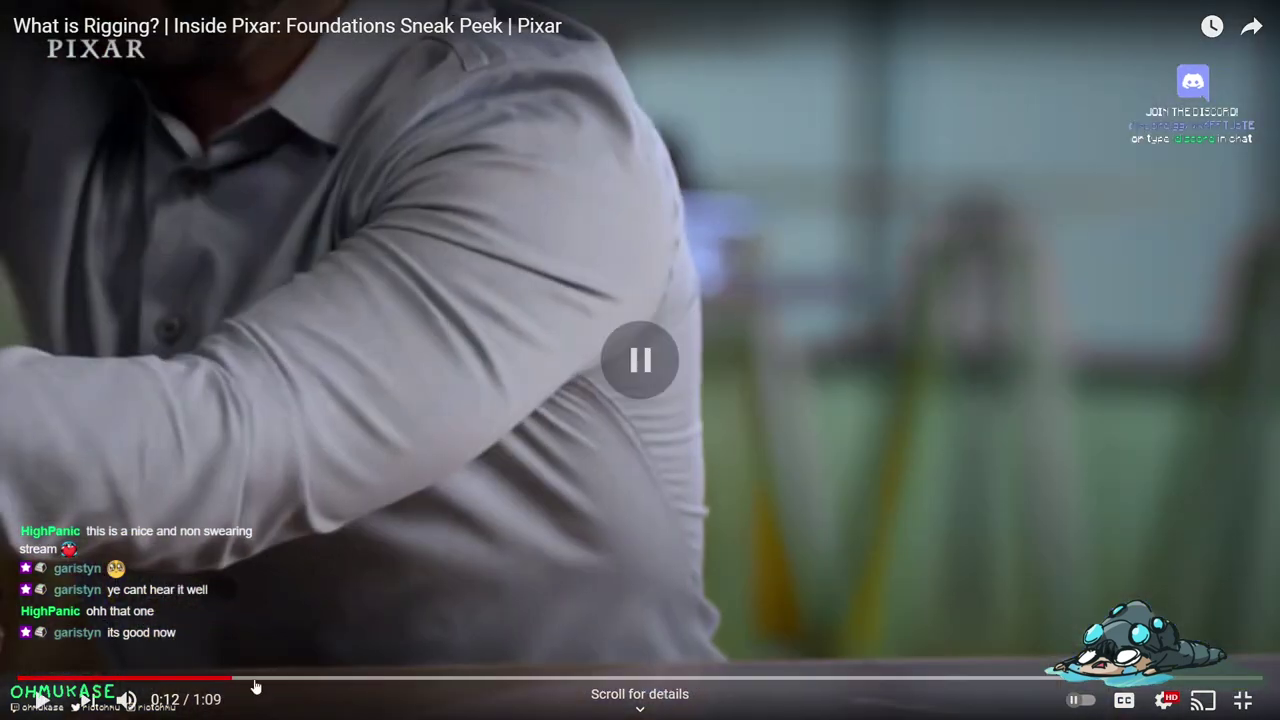
# - Mute the rigging video, skip ahead and pause it at 0:29 on the Mr. Incredible arm rig
pyautogui.click(129, 701)
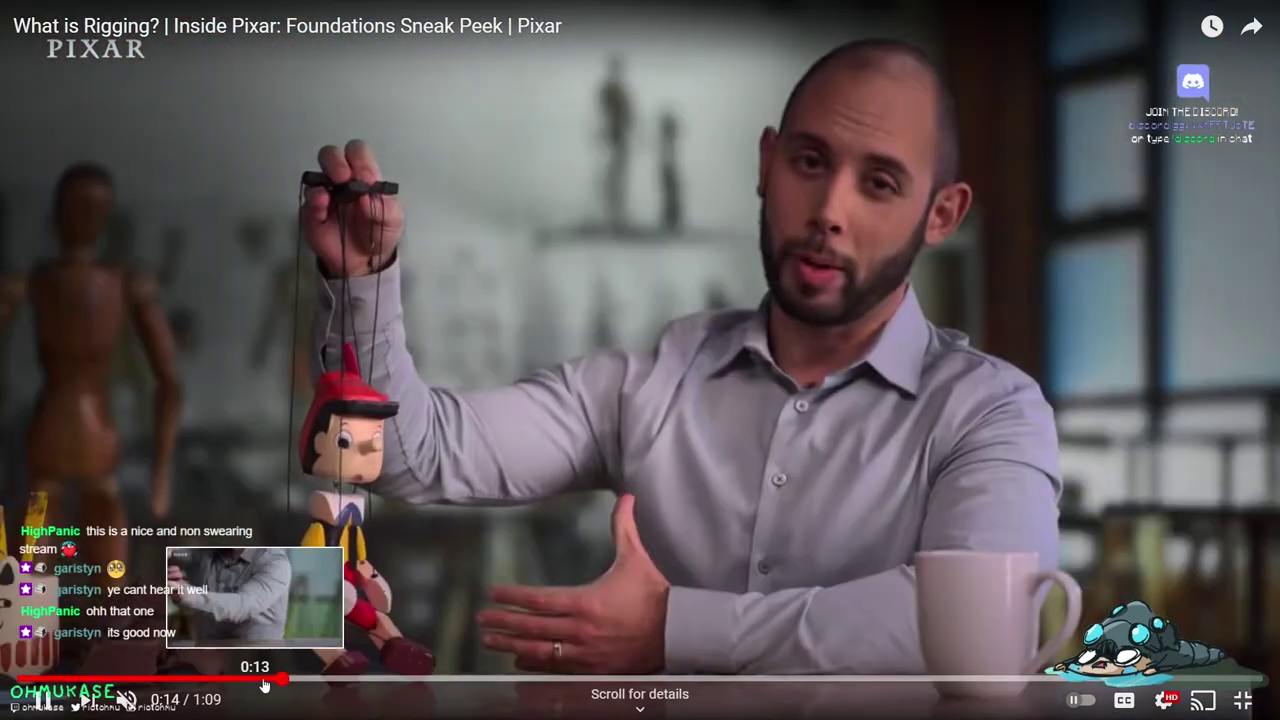
pyautogui.click(320, 681)
pyautogui.moveTo(320, 681); pyautogui.dragTo(521, 679)
pyautogui.click(622, 271)
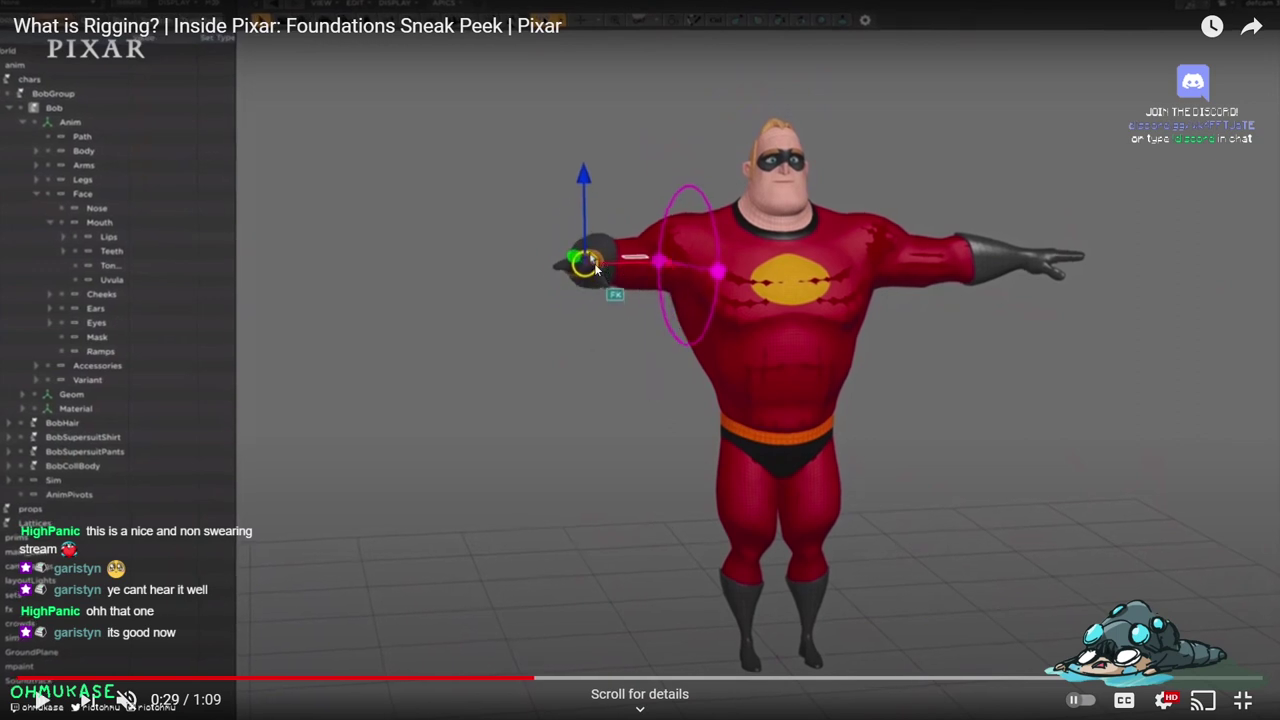
pyautogui.click(593, 271)
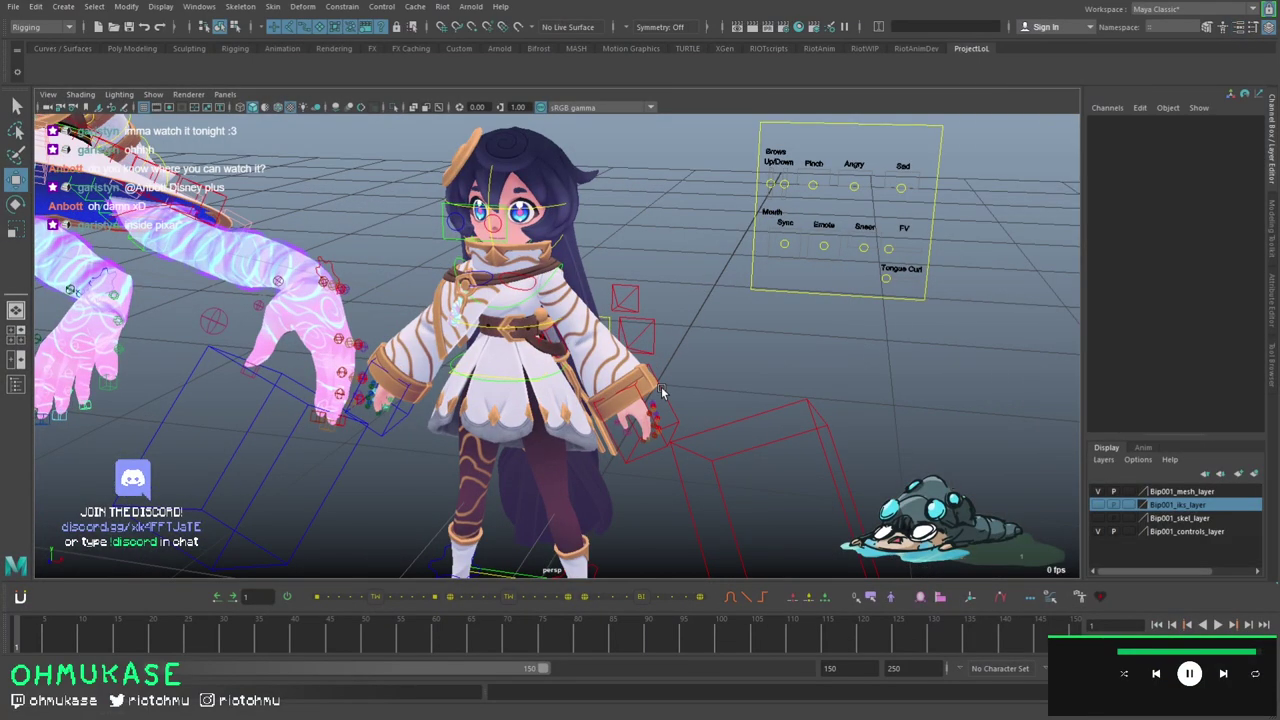
# - Switch to Maya and raise the character's left arm by moving its IK hand control to Translate Y 0.321
pyautogui.click(660, 392)
pyautogui.moveTo(632, 355); pyautogui.dragTo(515, 290)
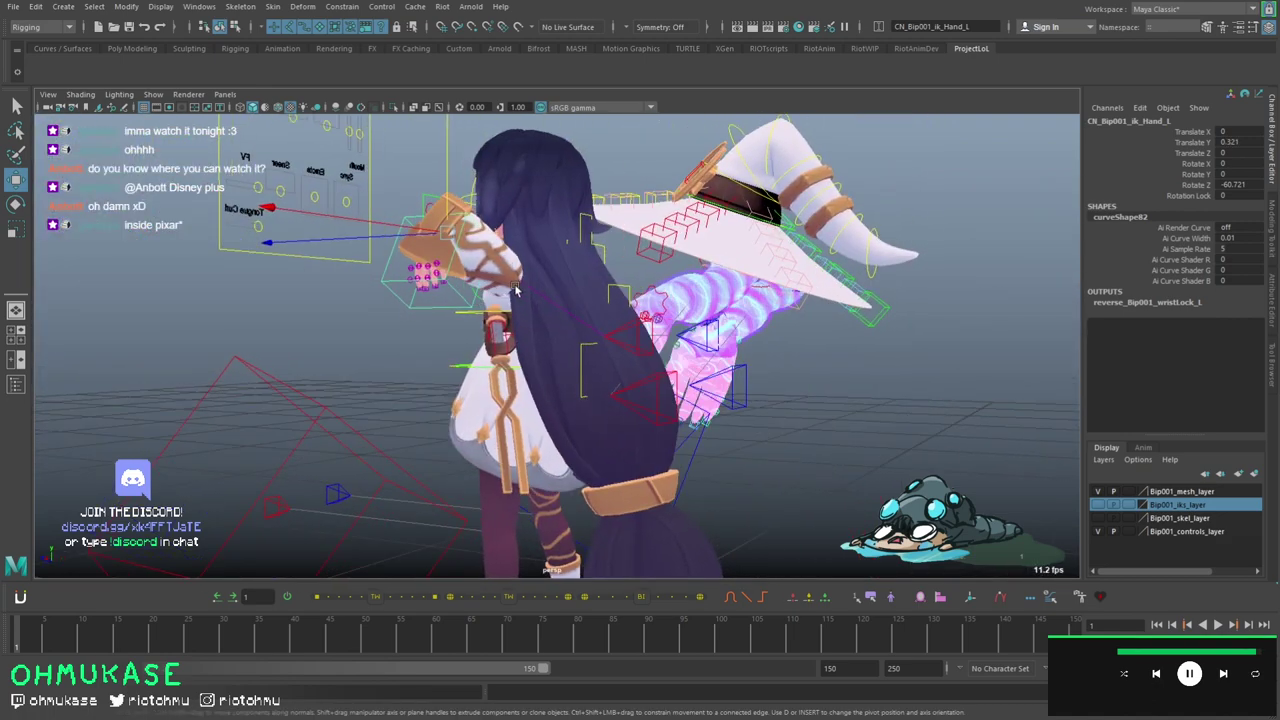
pyautogui.click(628, 332)
pyautogui.keyDown('alt'); pyautogui.moveTo(610, 325); pyautogui.dragTo(662, 295); pyautogui.keyUp('alt')
pyautogui.click(662, 288)
pyautogui.click(668, 289)
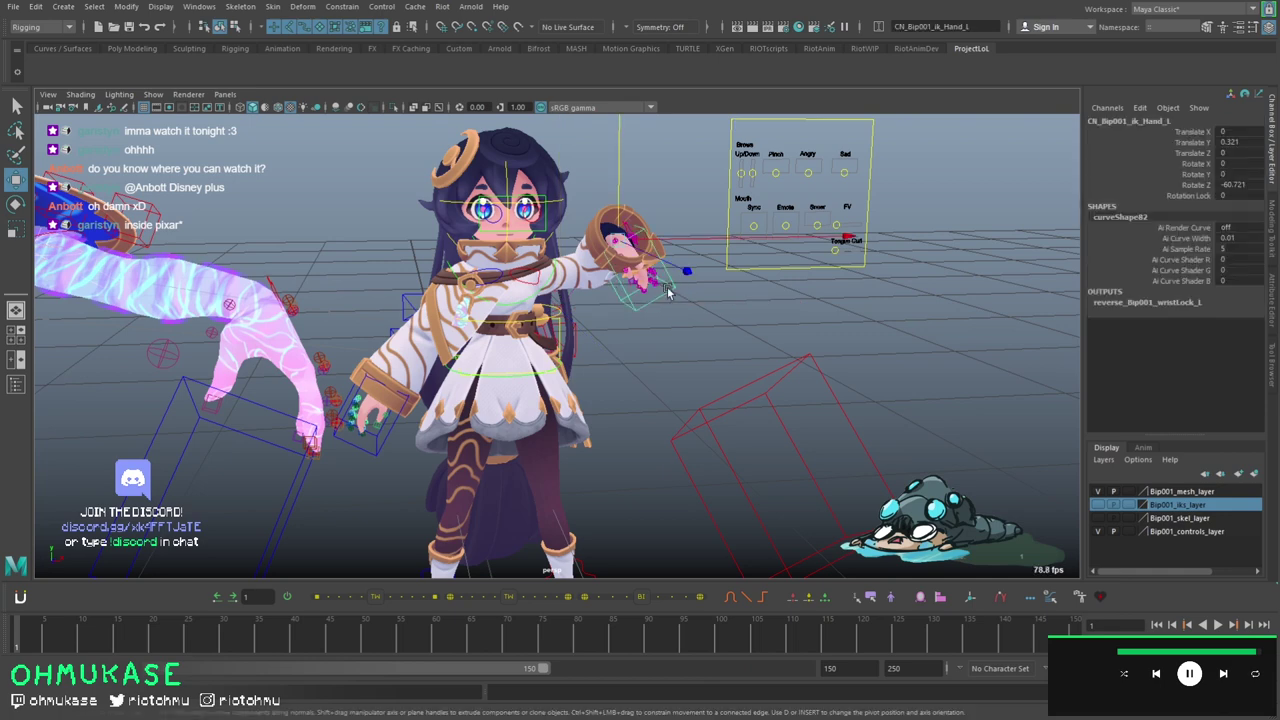
# - Rotate the left IK hand control to about -47.76, -45.55 and 46.69 in X, Y and Z so the raised hand waves
pyautogui.press('w')
pyautogui.moveTo(647, 290); pyautogui.dragTo(653, 331)
pyautogui.hotkey('ctrl', 'z')
pyautogui.press('e')
pyautogui.moveTo(733, 380); pyautogui.dragTo(644, 111)
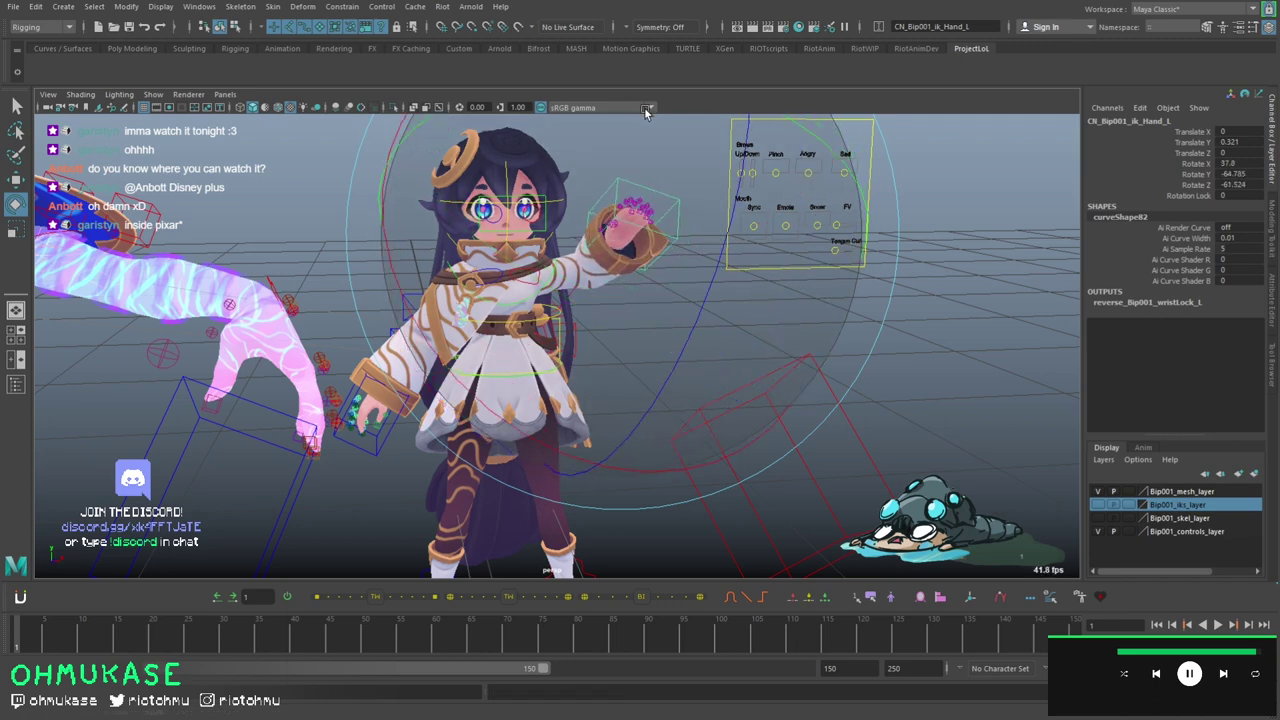
pyautogui.moveTo(584, 254); pyautogui.dragTo(678, 340)
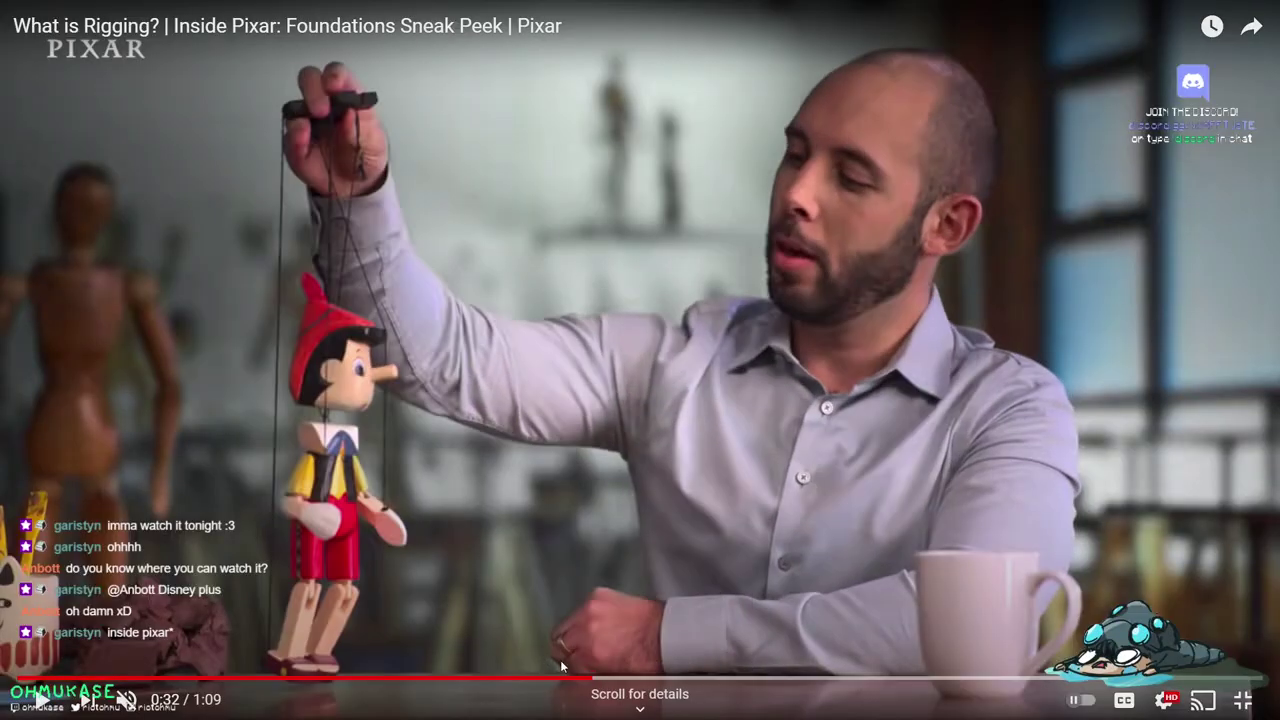
# - Return to the rigging video and replay the arm-posing clip from about 0:30
pyautogui.click(566, 680)
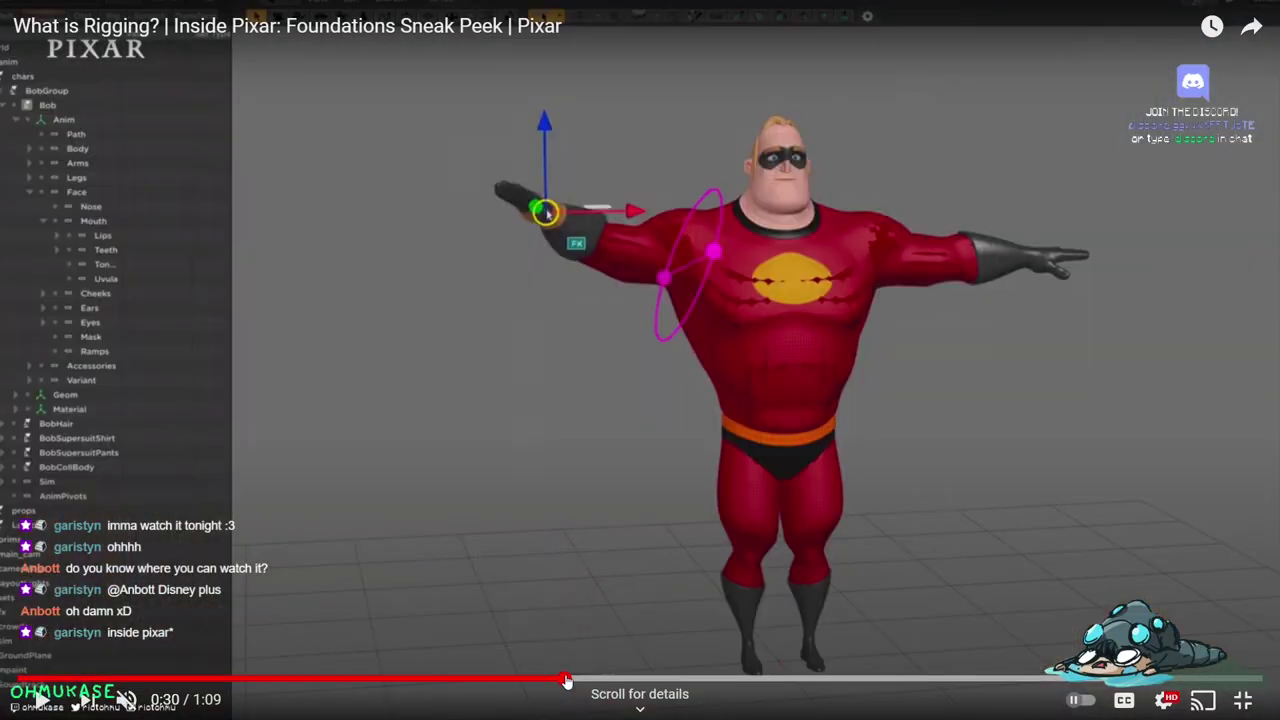
pyautogui.press('space')
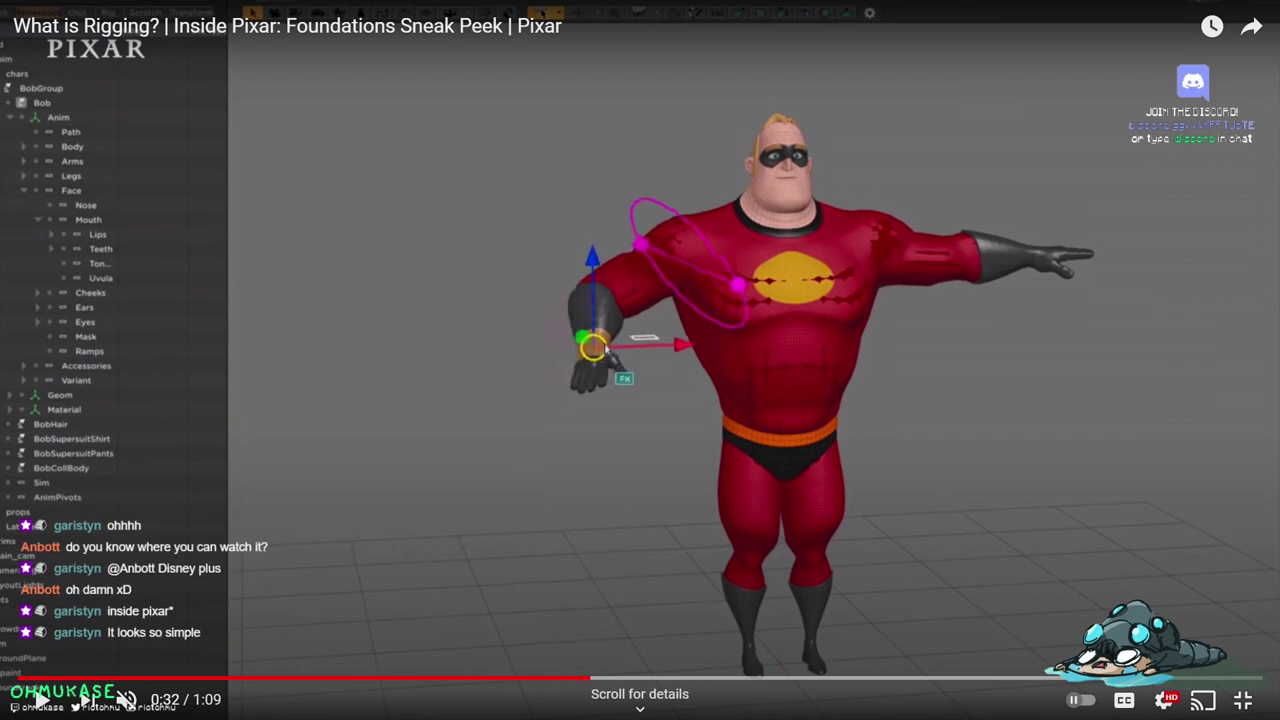
pyautogui.moveTo(565, 679); pyautogui.dragTo(530, 679)
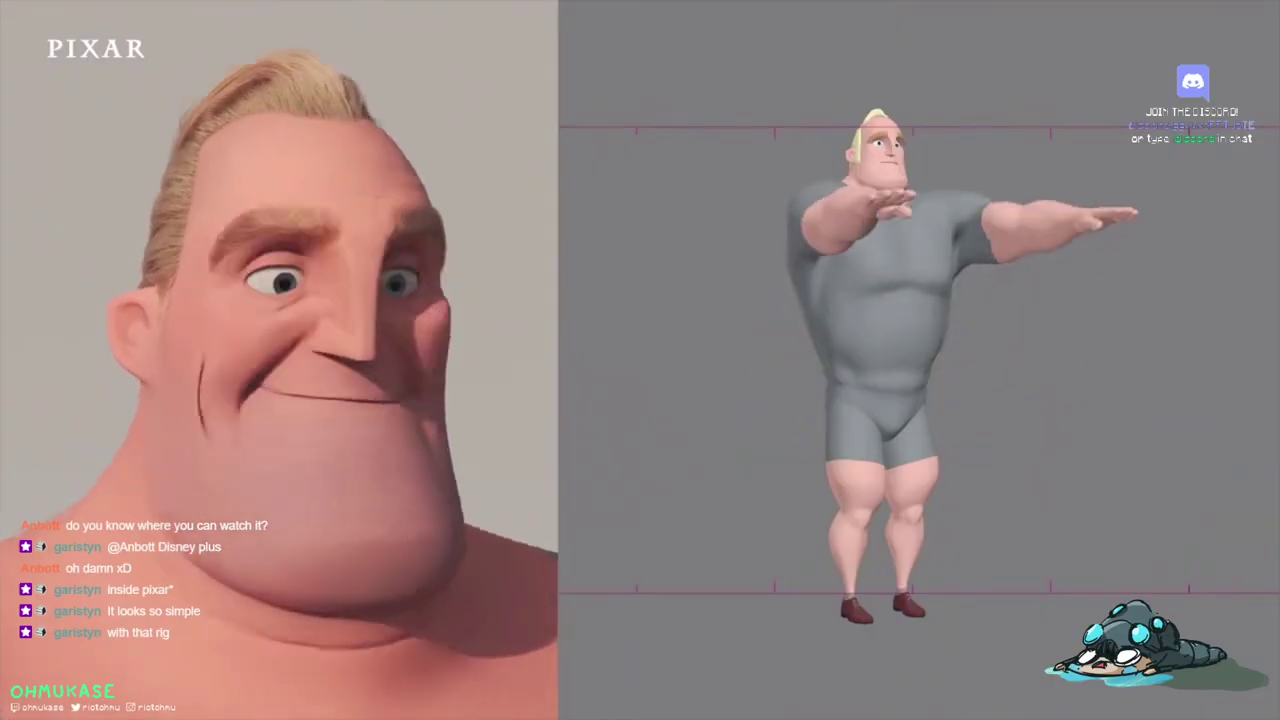
# - Play on through the rigging video, pausing at 0:36 on the facial rig and at 0:45 on the toy character
pyautogui.press('space')
pyautogui.press('space')
pyautogui.press('space')
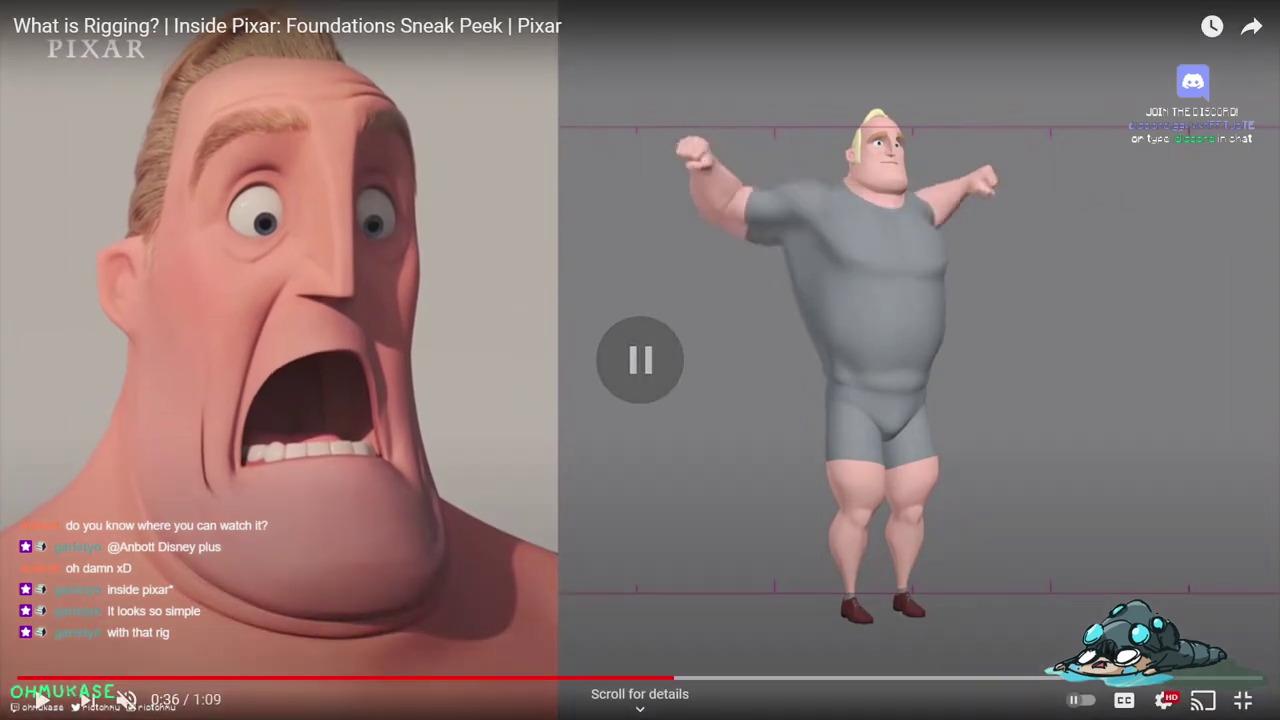
pyautogui.press('space')
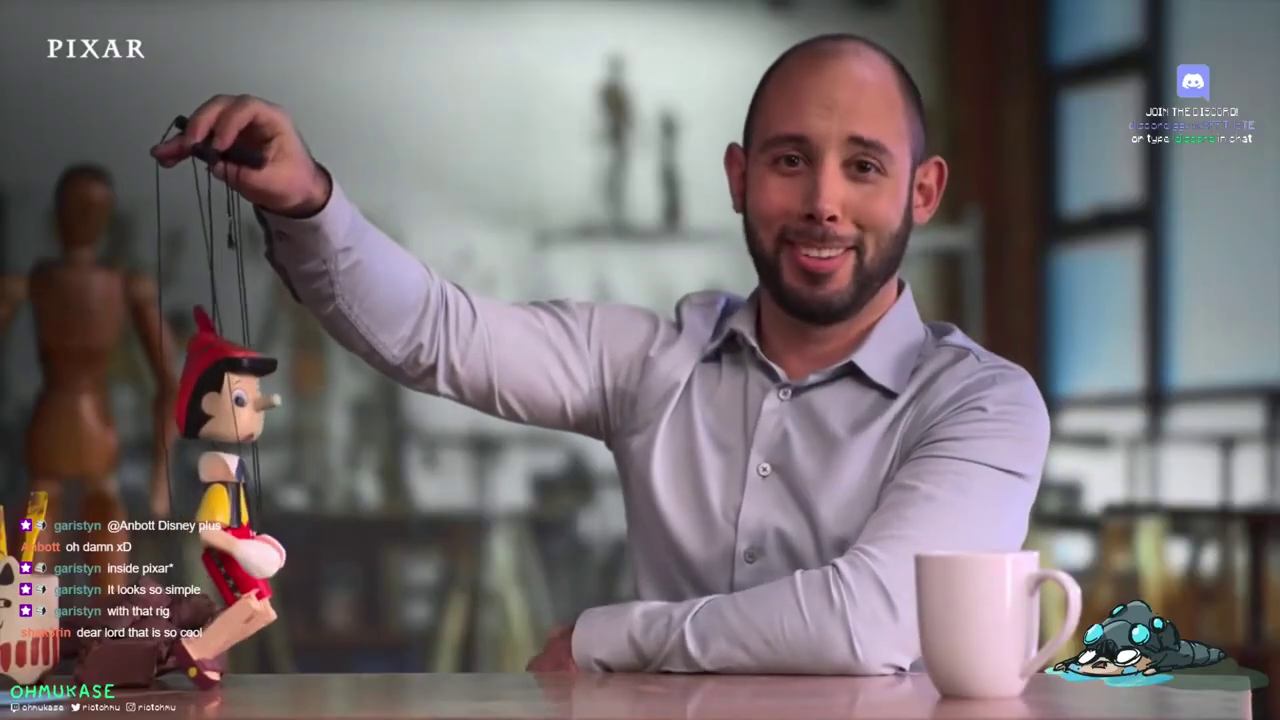
pyautogui.press('space')
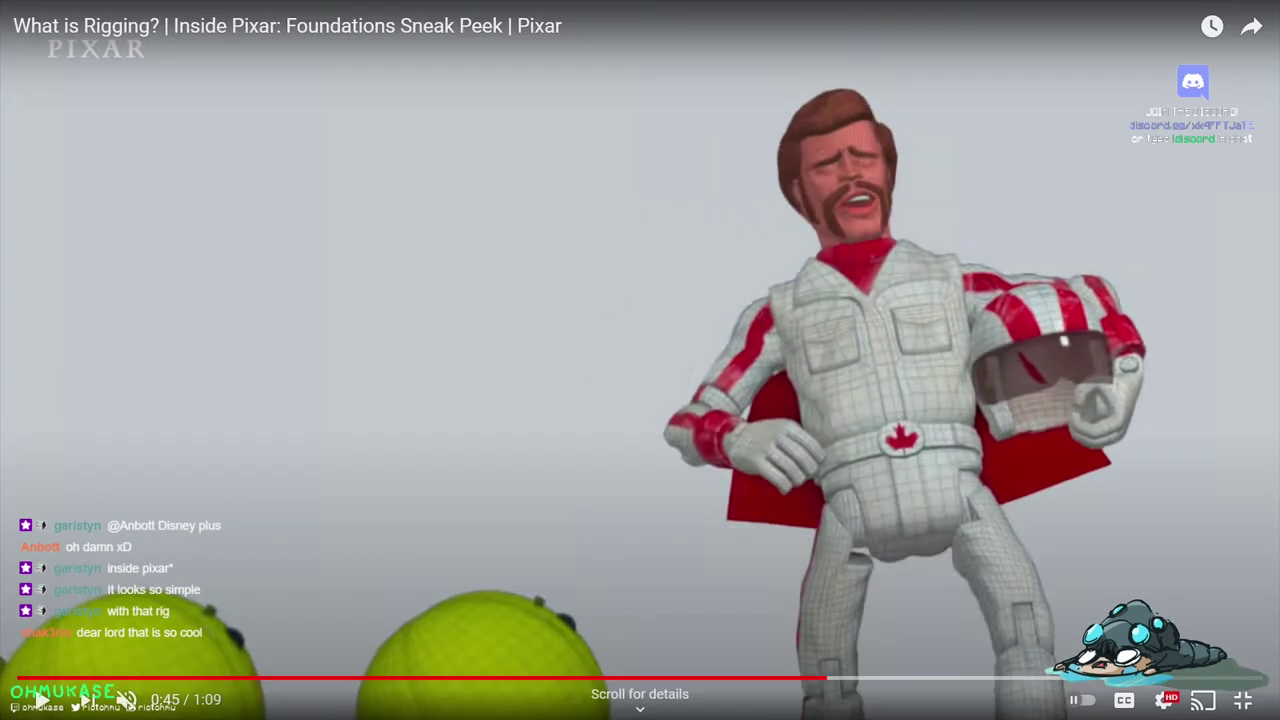
pyautogui.press('space')
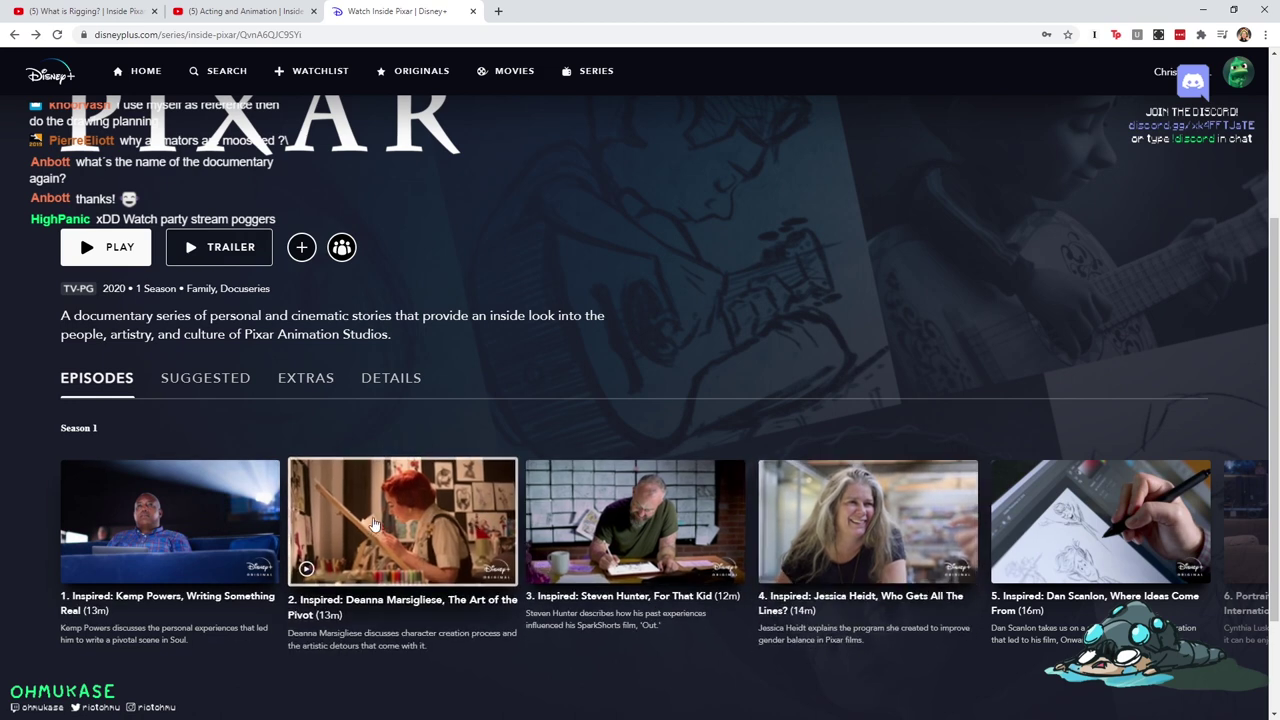
# - Open YouTube in a new tab, find the clip "All Jerry B Scenes! -Soul" and pause it at 0:02
pyautogui.hotkey('ctrl', 't')
pyautogui.write('youtube.com')
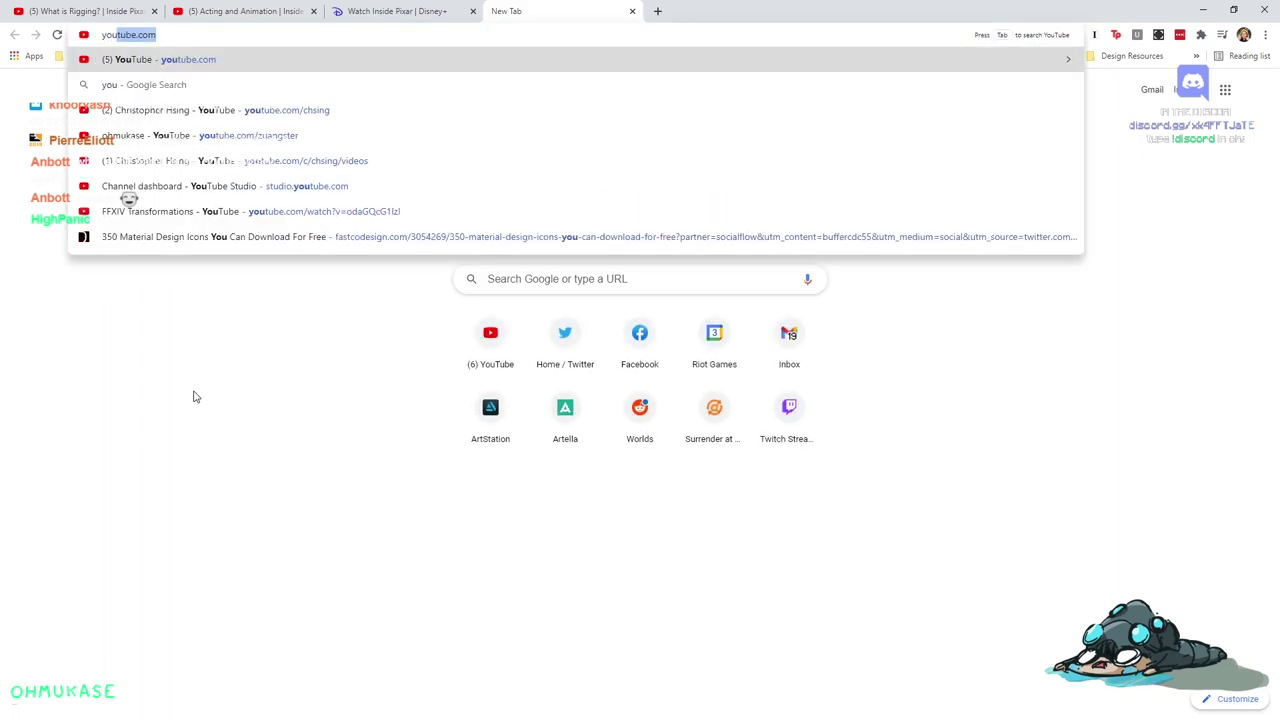
pyautogui.press('Return')
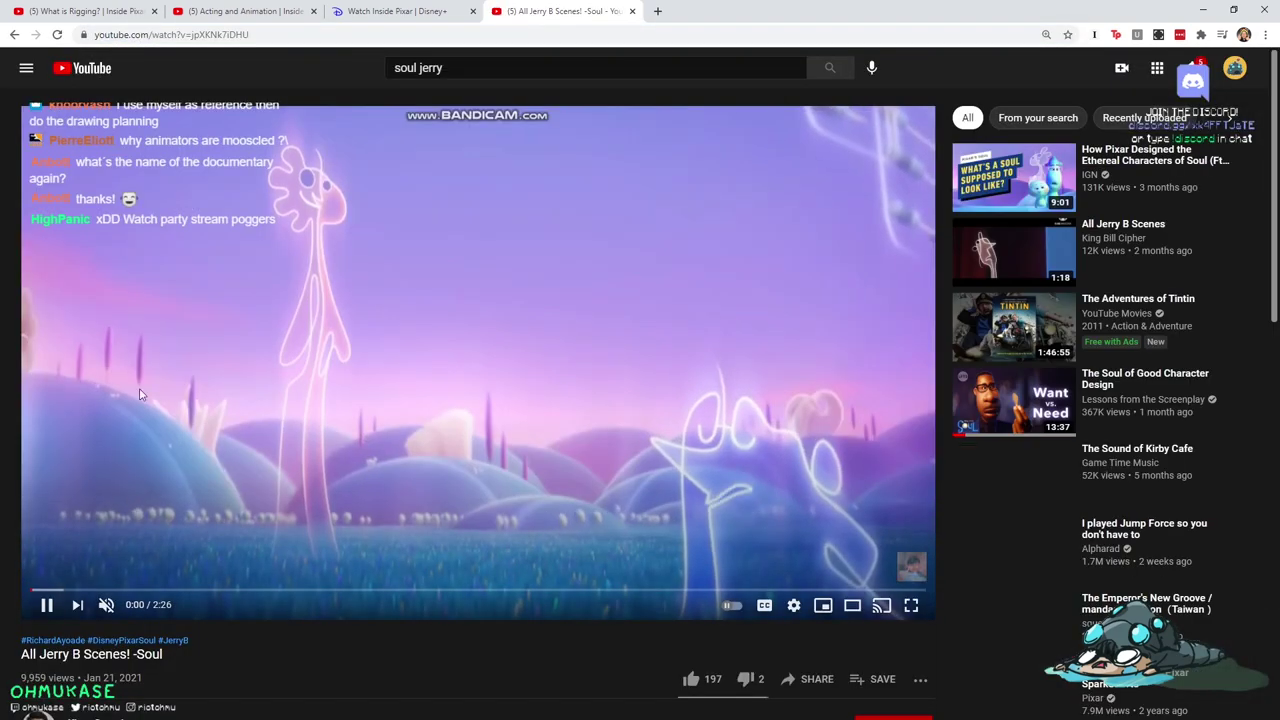
pyautogui.click(482, 321)
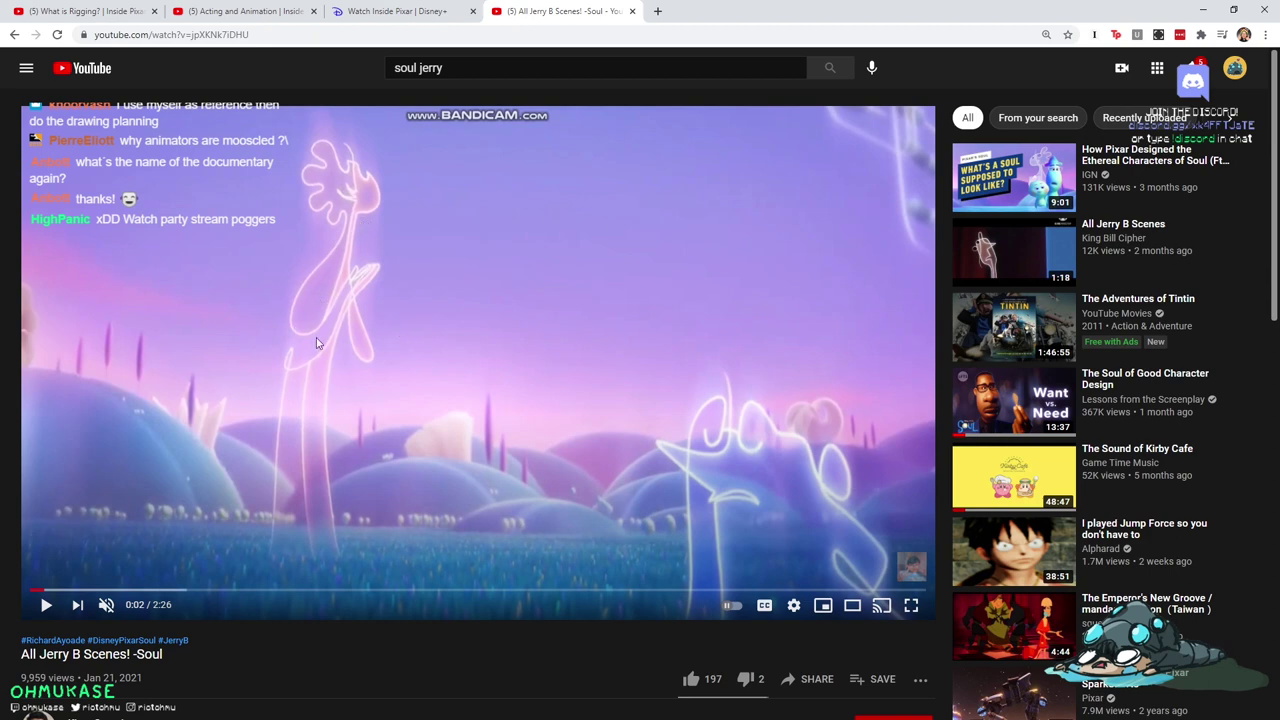
# - Play the Soul clip in short stretches to study the line-drawn characters, and return to the Inside Pixar page on Disney+
pyautogui.click(299, 411)
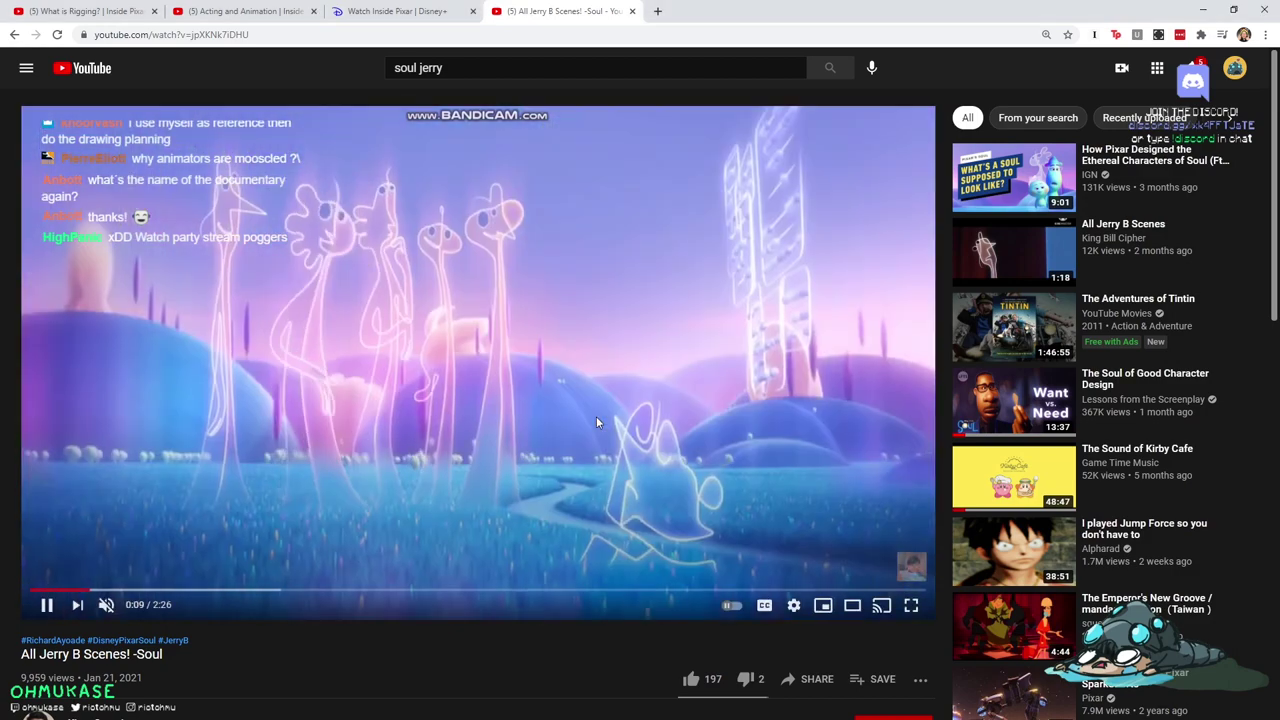
pyautogui.click(530, 410)
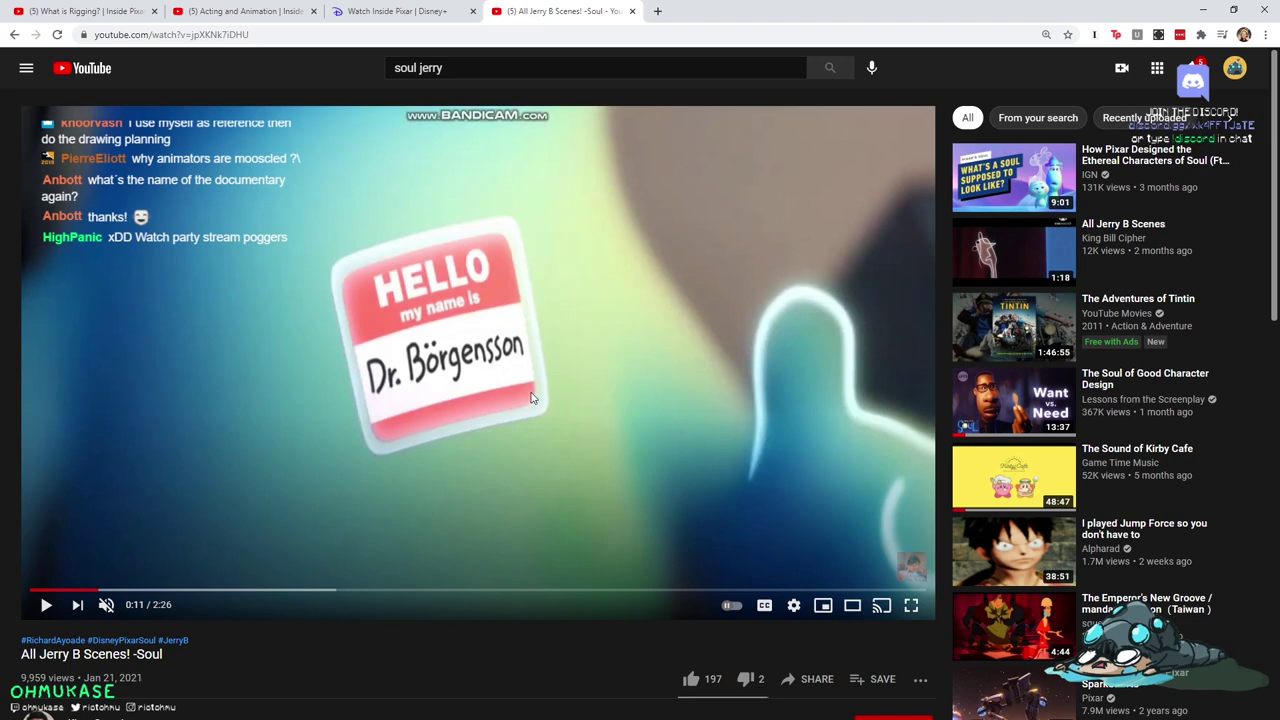
pyautogui.click(813, 420)
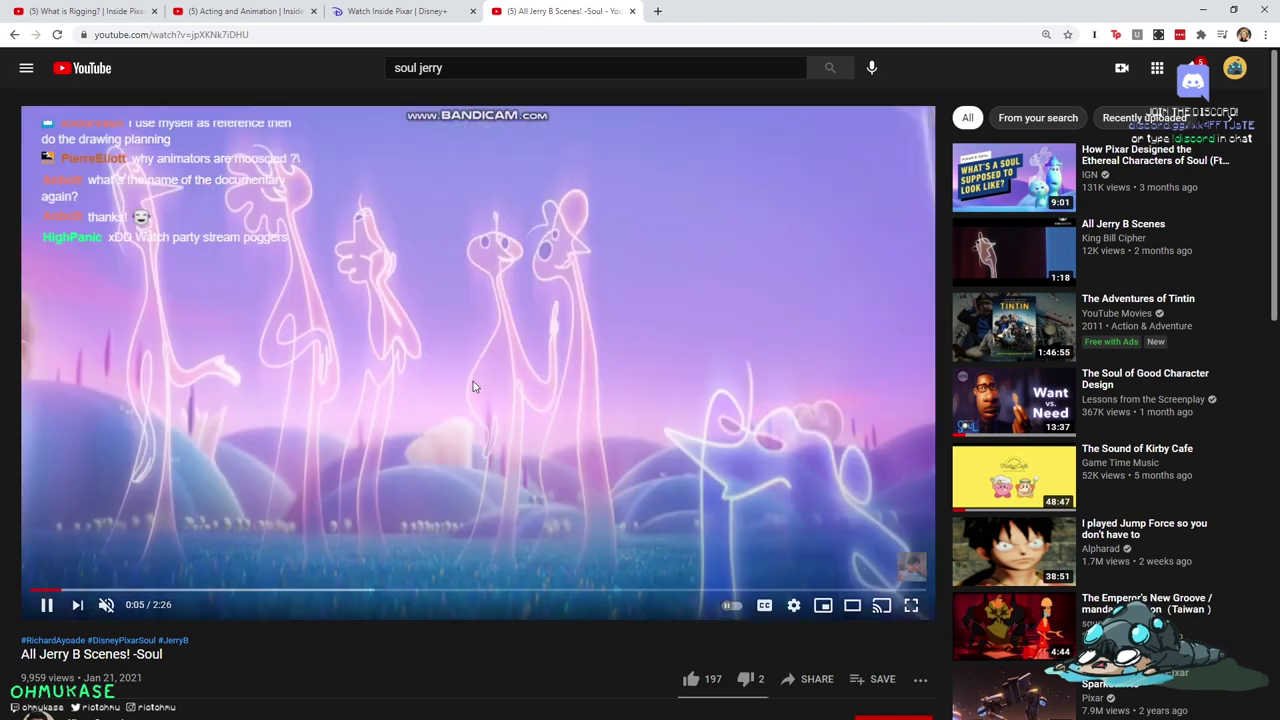
pyautogui.click(473, 381)
pyautogui.click(405, 20)
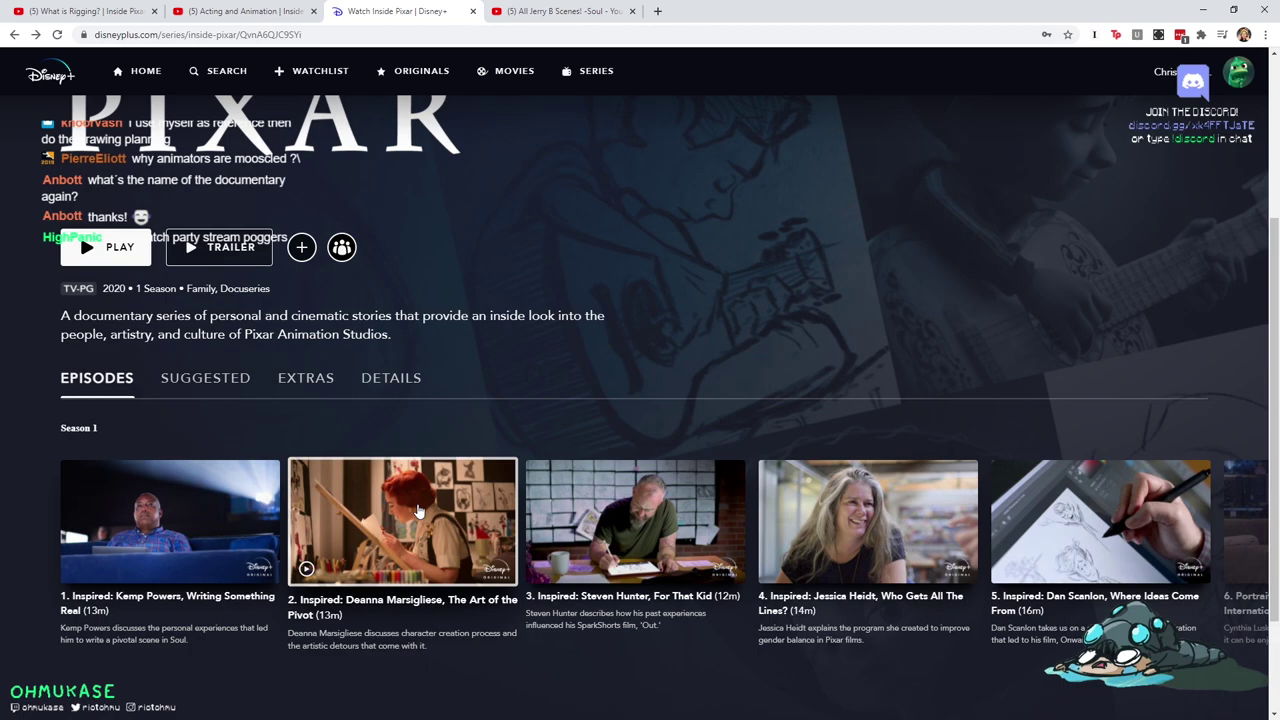
pyautogui.scroll(-1, 418, 510)
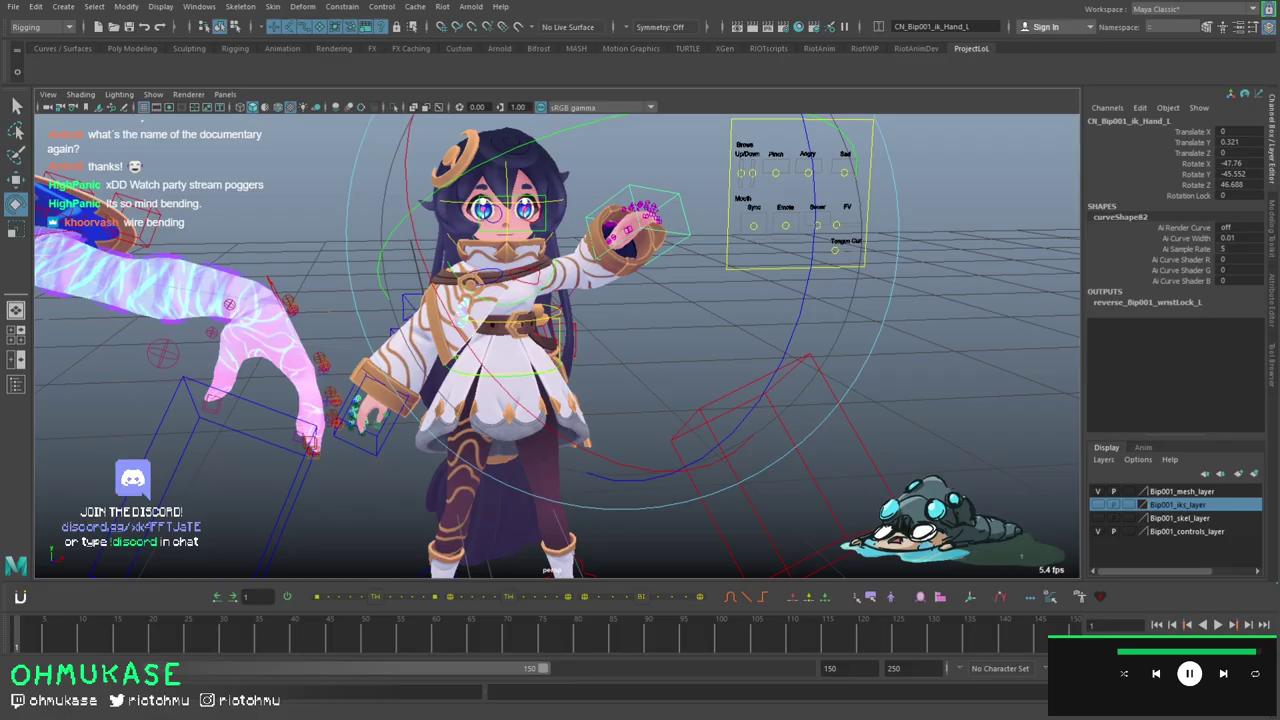
# - Switch back to Maya, activate the Move tool and deselect the left hand control
pyautogui.keyDown('alt'); pyautogui.moveTo(440, 325); pyautogui.dragTo(343, 299, button='right'); pyautogui.keyUp('alt')
pyautogui.keyDown('alt'); pyautogui.moveTo(244, 244); pyautogui.dragTo(228, 250); pyautogui.keyUp('alt')
pyautogui.keyDown('alt'); pyautogui.moveTo(228, 250); pyautogui.dragTo(334, 326, button='right'); pyautogui.keyUp('alt')
pyautogui.keyDown('alt'); pyautogui.moveTo(334, 326); pyautogui.dragTo(389, 291); pyautogui.keyUp('alt')
pyautogui.press('w')
pyautogui.keyDown('alt'); pyautogui.moveTo(389, 291); pyautogui.dragTo(404, 247, button='right'); pyautogui.keyUp('alt')
pyautogui.click(337, 215)
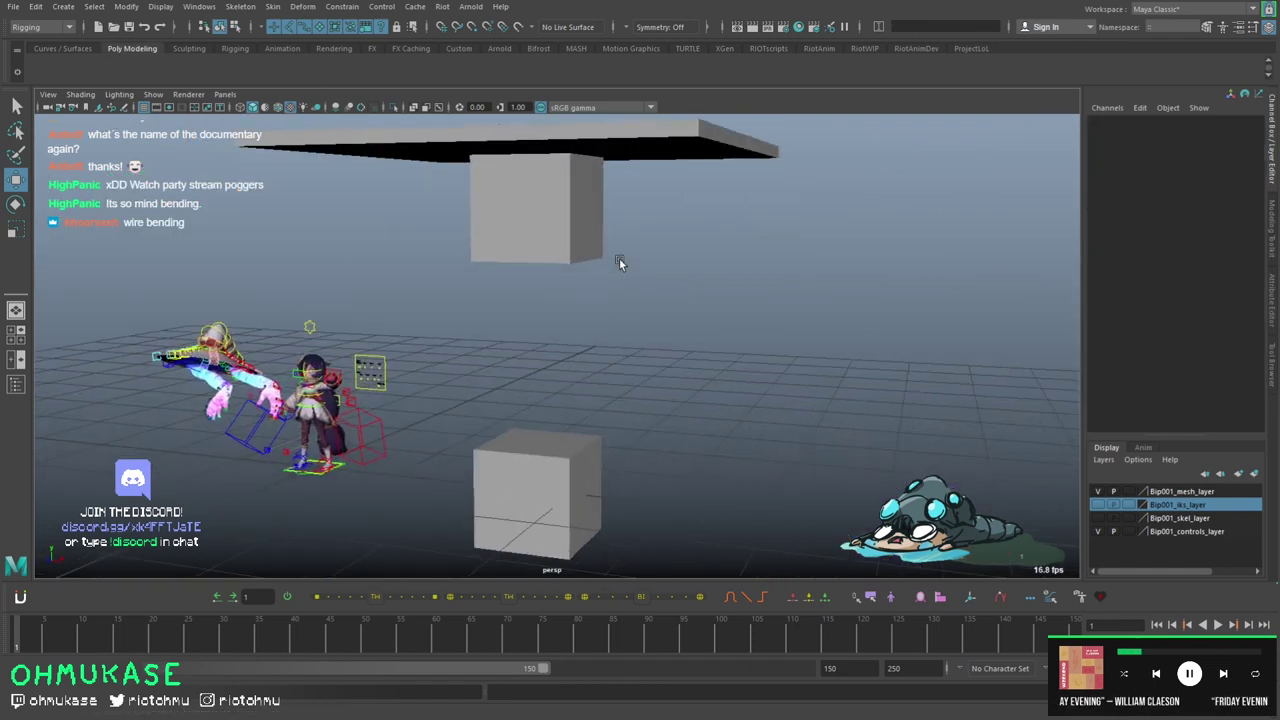
# - Try moving the upper cube and the flat slab above it as individual objects
pyautogui.keyDown('alt'); pyautogui.moveTo(623, 272); pyautogui.dragTo(597, 360, button='right'); pyautogui.keyUp('alt')
pyautogui.keyDown('alt'); pyautogui.moveTo(597, 360); pyautogui.dragTo(604, 336, button='middle'); pyautogui.keyUp('alt')
pyautogui.click(541, 450)
pyautogui.click(562, 283)
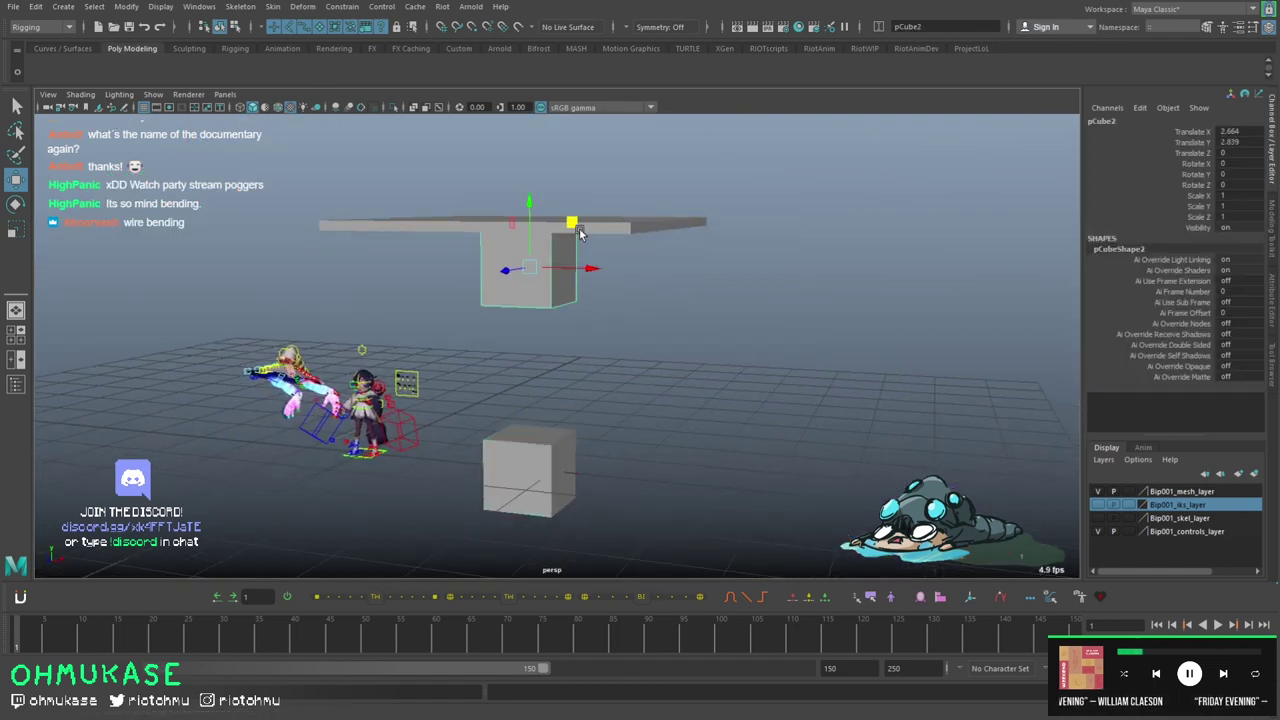
pyautogui.click(638, 228)
pyautogui.click(537, 193)
pyautogui.hotkey('ctrl', 'z')
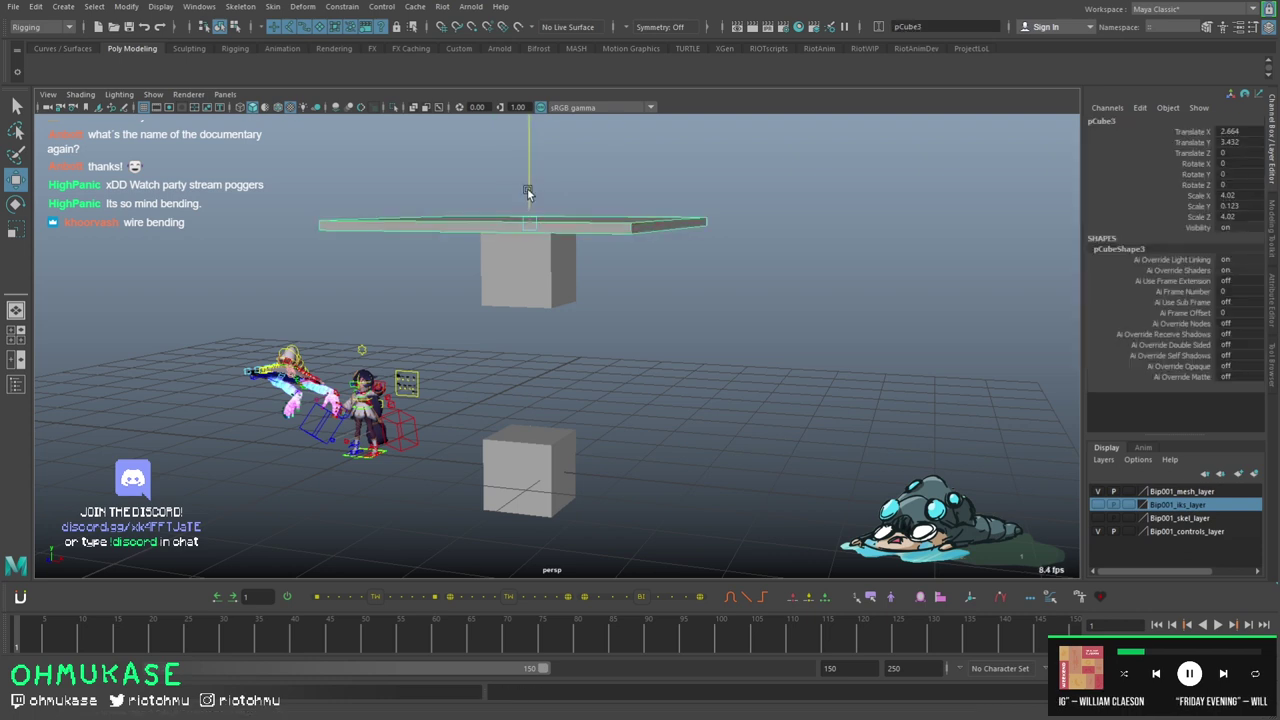
# - Parent the flat slab to the upper cube and clear the selection
pyautogui.click(541, 271)
pyautogui.click(664, 225)
pyautogui.click(551, 258)
pyautogui.click(629, 300)
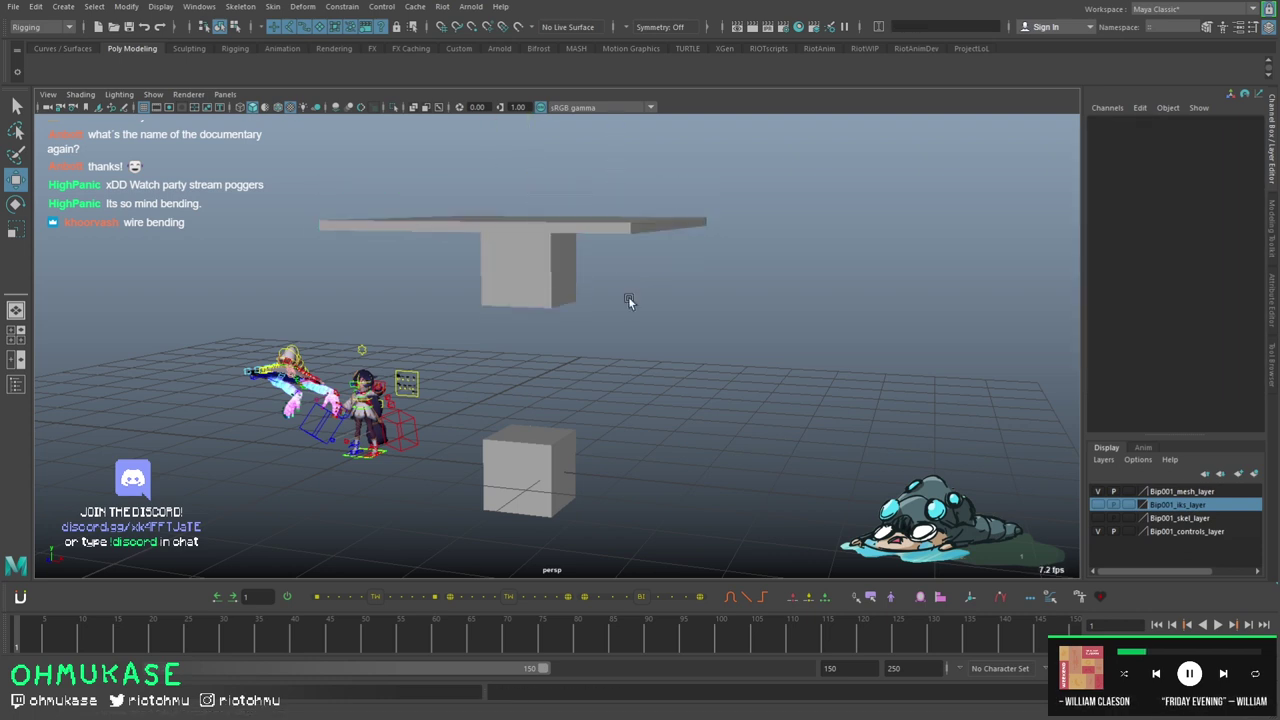
# - Try rotating and moving the upper cube together with its child slab, and undo each change
pyautogui.click(546, 291)
pyautogui.press('e')
pyautogui.moveTo(560, 304); pyautogui.dragTo(622, 229)
pyautogui.hotkey('ctrl', 'z')
pyautogui.scroll(3, 617, 291)
pyautogui.scroll(2, 617, 290)
pyautogui.hotkey('ctrl', 'z')
pyautogui.press('w')
pyautogui.click(673, 176)
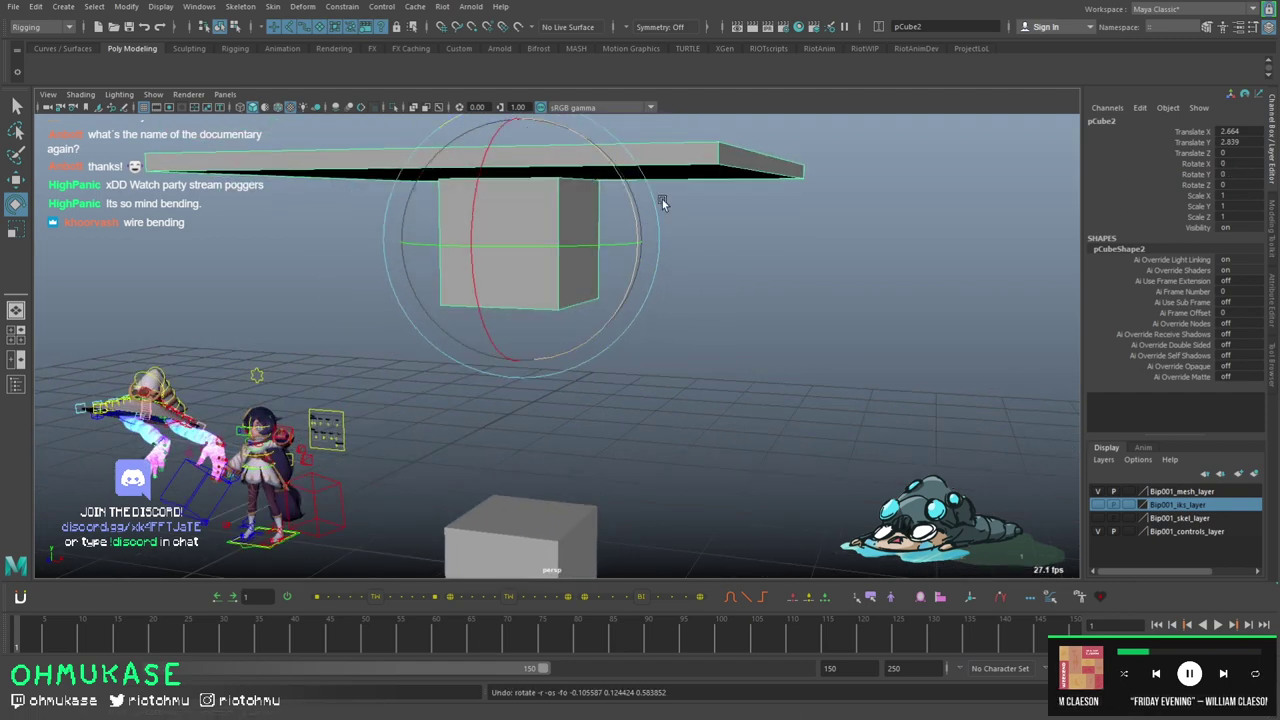
pyautogui.hotkey('ctrl', 'z')
pyautogui.hotkey('ctrl', 'z')
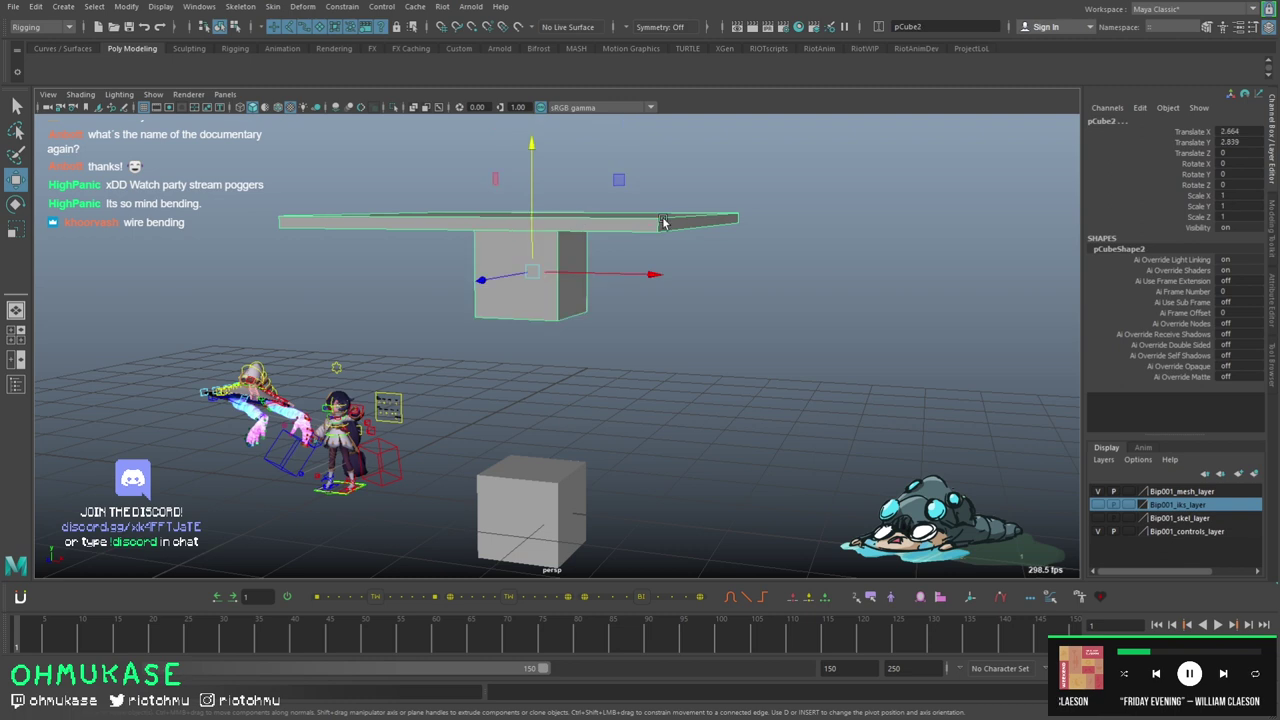
# - Try sliding the child slab sideways to Translate X 3.466 and test a rotation, and undo both changes
pyautogui.moveTo(625, 222); pyautogui.dragTo(958, 264)
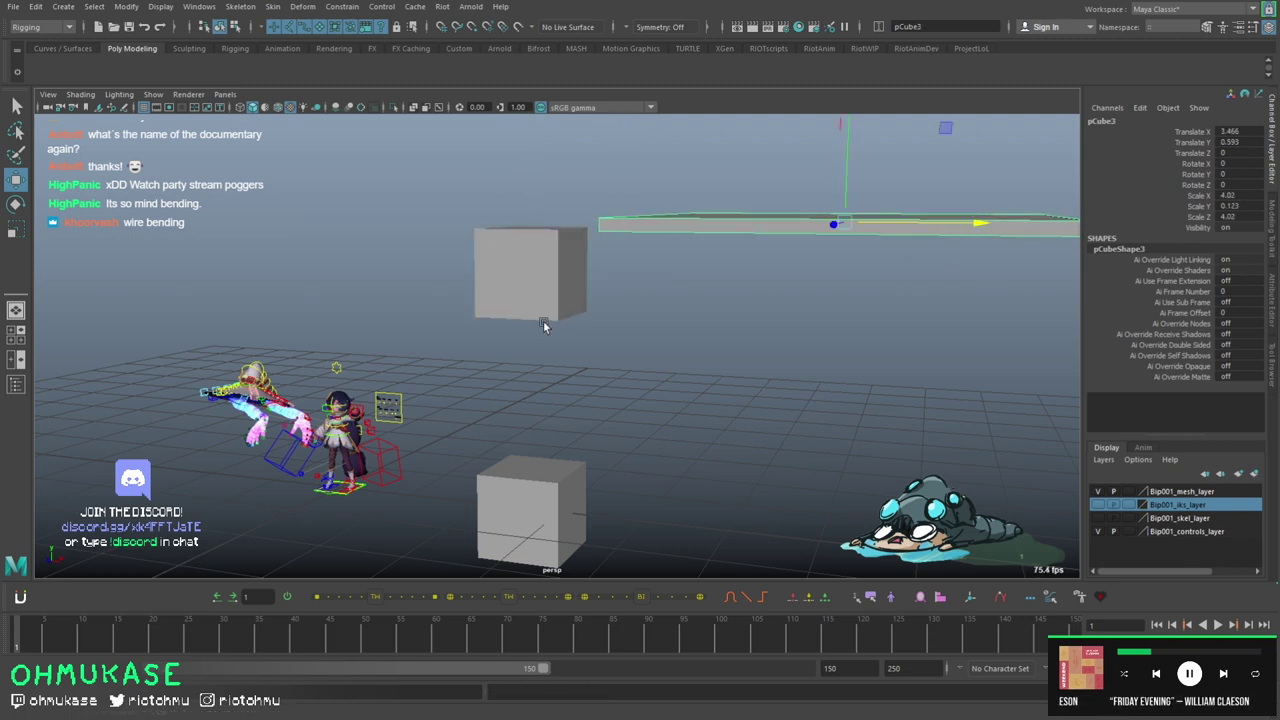
pyautogui.press('e')
pyautogui.moveTo(588, 236)
pyautogui.mouseDown()
pyautogui.moveTo(569, 249)
pyautogui.moveTo(592, 258)
pyautogui.mouseUp()
pyautogui.hotkey('ctrl', 'z')
pyautogui.hotkey('ctrl', 'z')
pyautogui.hotkey('ctrl', 'z')
pyautogui.press('w')
pyautogui.hotkey('ctrl', 'z')
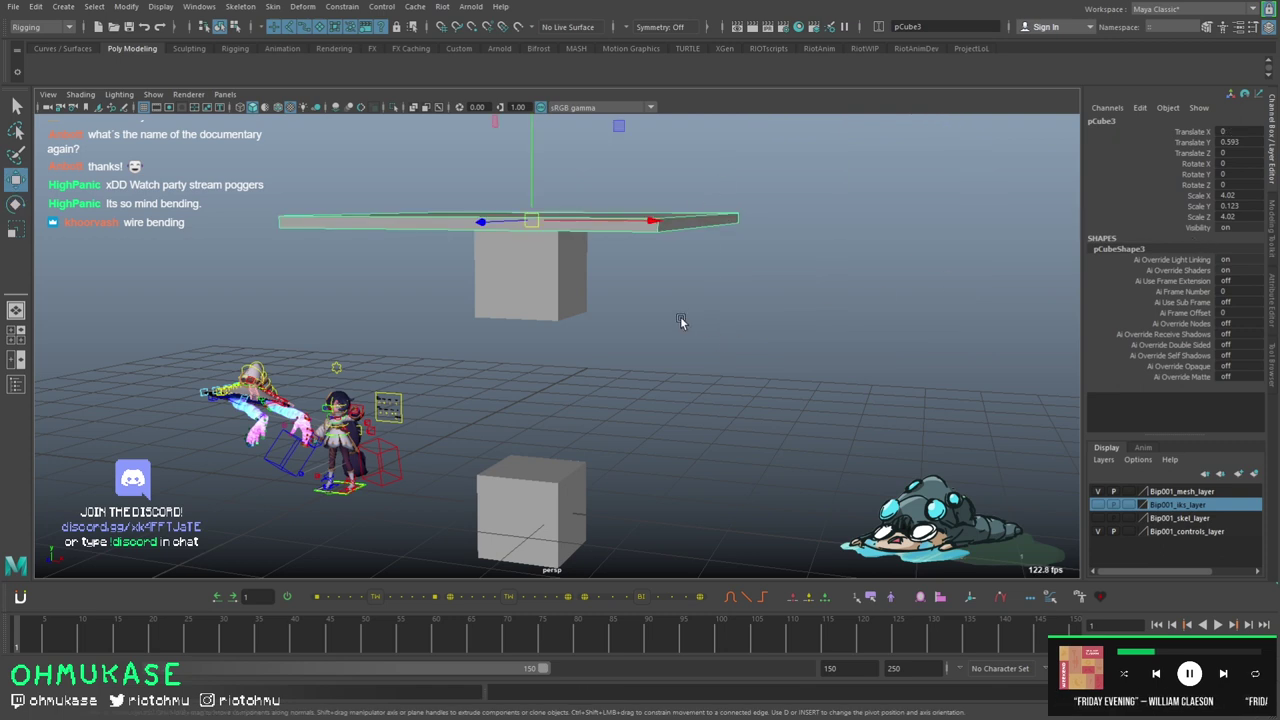
# - Show the Outliner beside the viewport and rename the slab nested under the upper cube as hat
pyautogui.click(722, 325)
pyautogui.click(642, 225)
pyautogui.keyDown('shift'); pyautogui.click(551, 284); pyautogui.keyUp('shift')
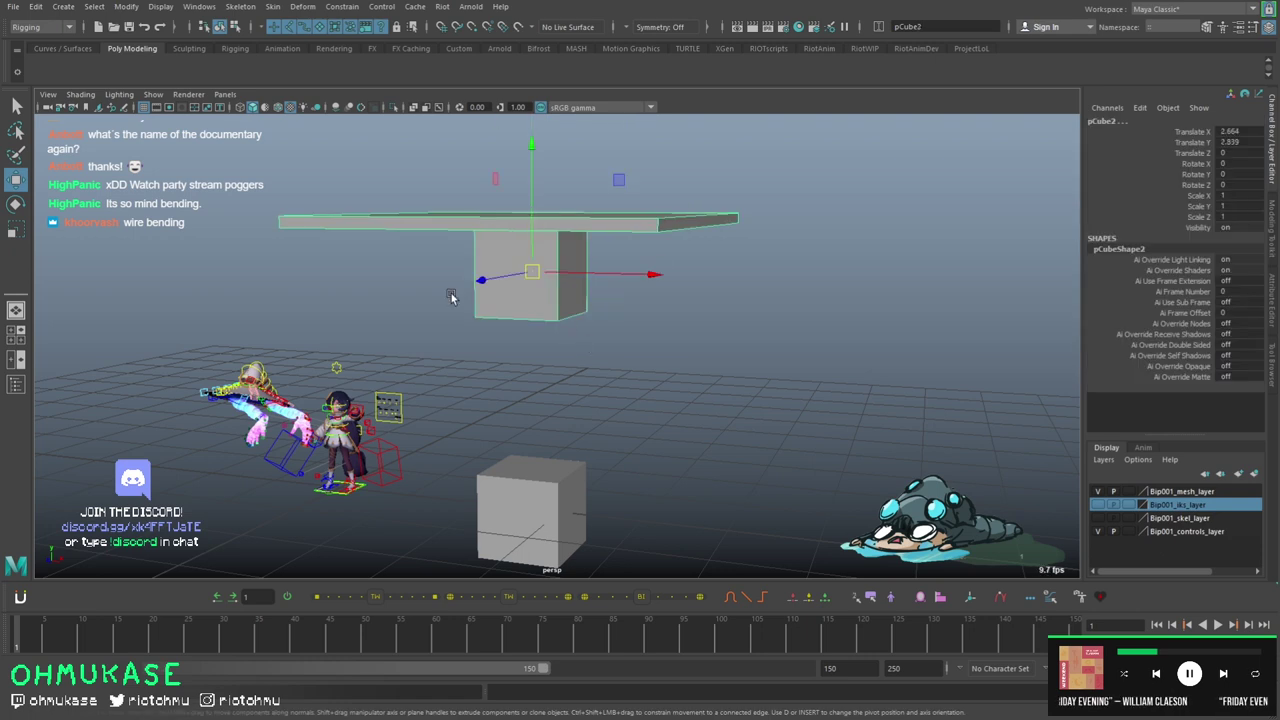
pyautogui.click(15, 384)
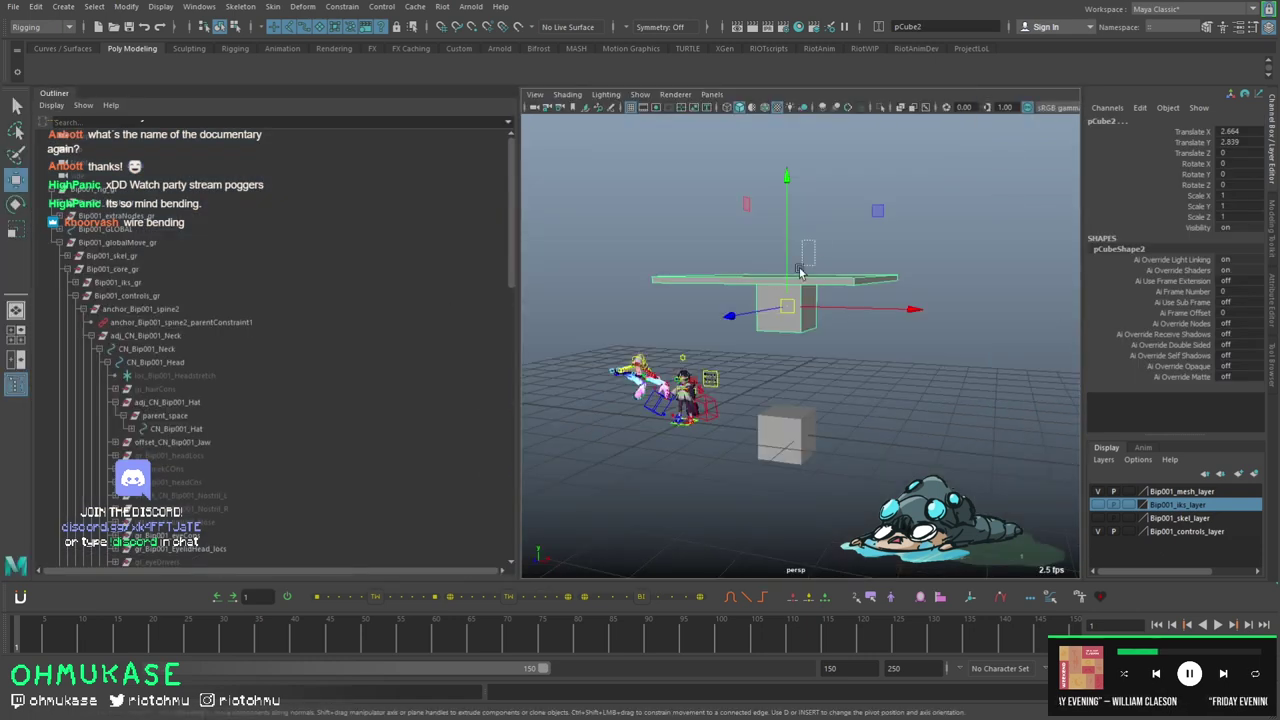
pyautogui.scroll(-10, 208, 304)
pyautogui.click(95, 522)
pyautogui.doubleClick(95, 522)
pyautogui.write('hat')
pyautogui.press('Return')
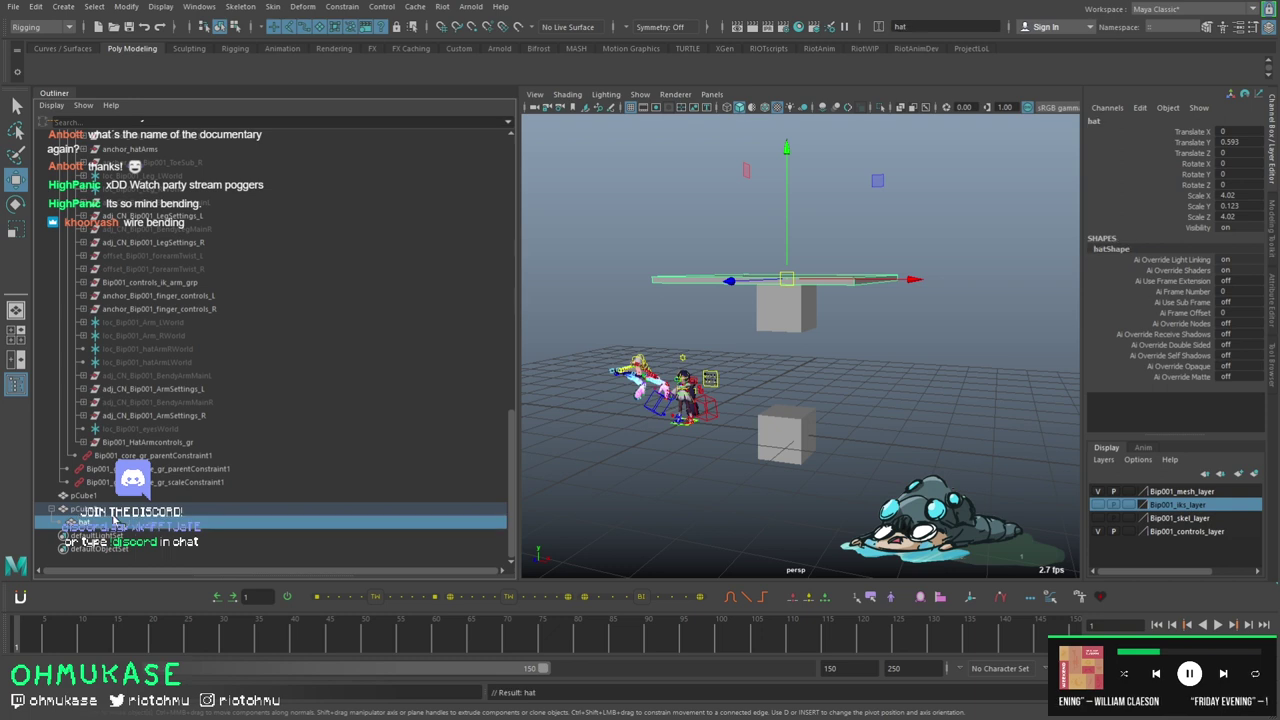
# - Rename the hat's parent cube as head and leave it selected in the hierarchy
pyautogui.click(90, 509)
pyautogui.write('head')
pyautogui.press('Return')
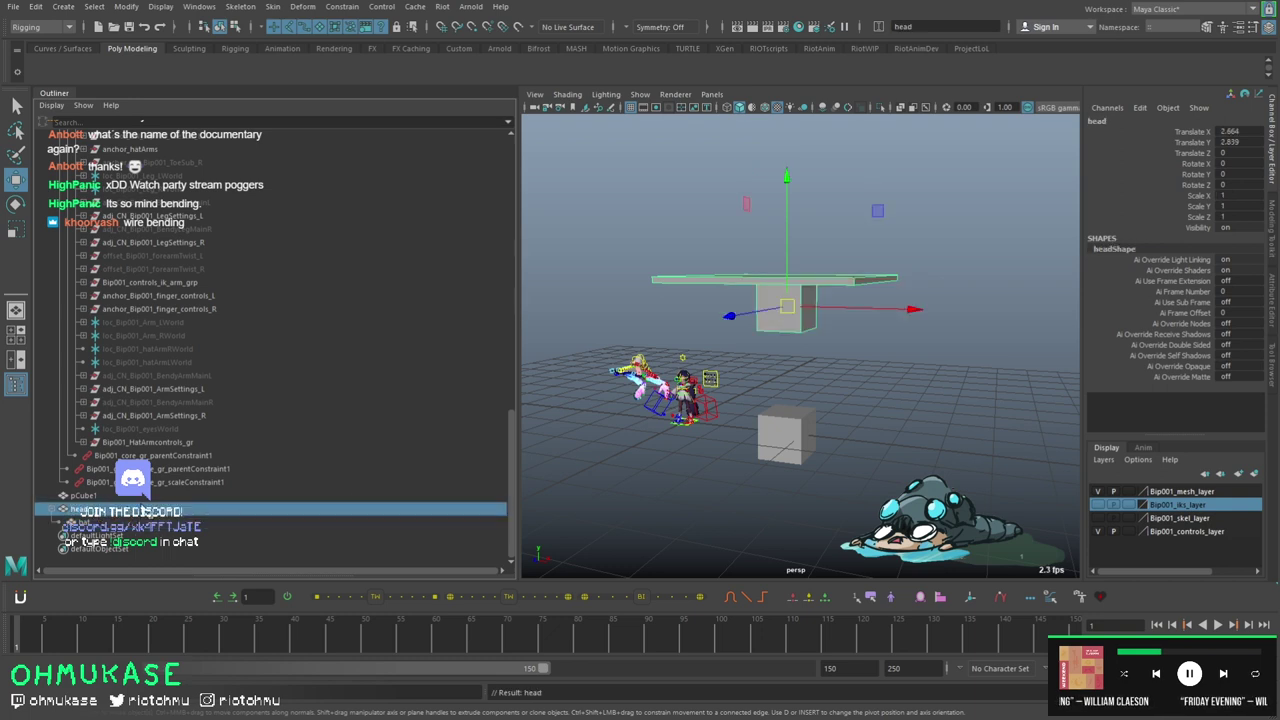
pyautogui.click(186, 535)
pyautogui.click(150, 522)
pyautogui.click(129, 512)
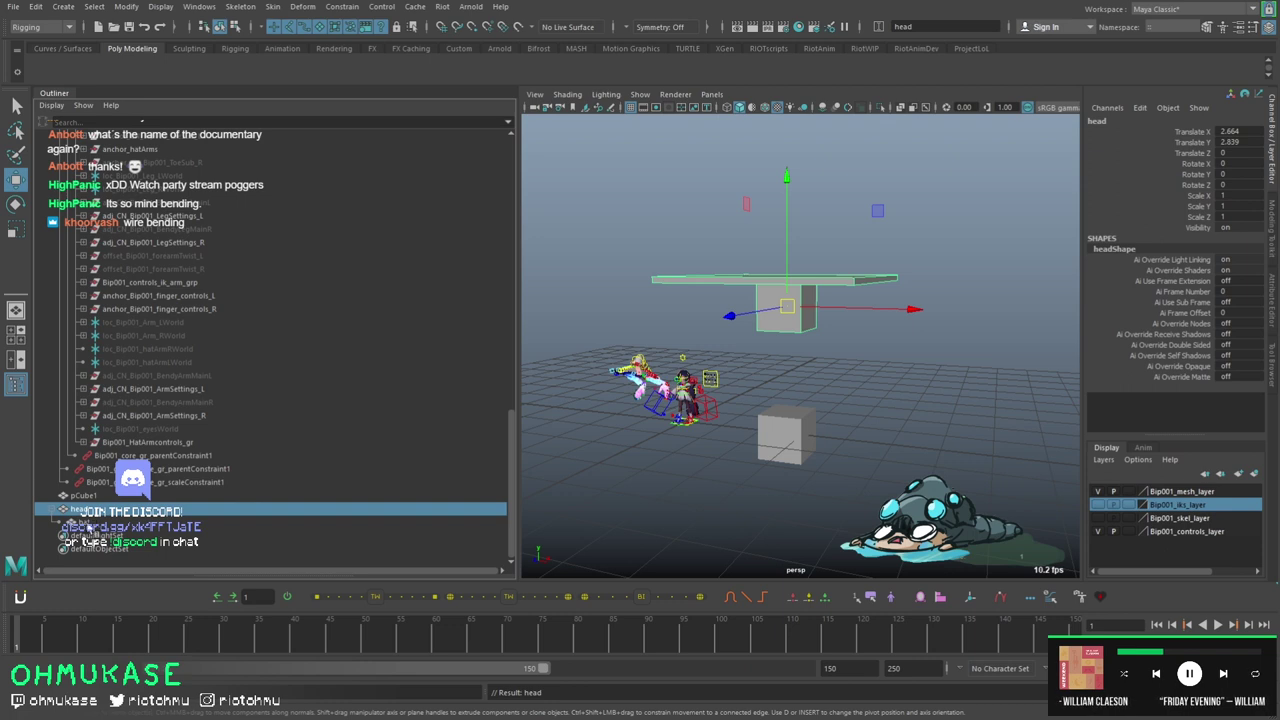
# - Move the hat out of the head to the top level of the hierarchy and undo the unparenting
pyautogui.click(91, 527)
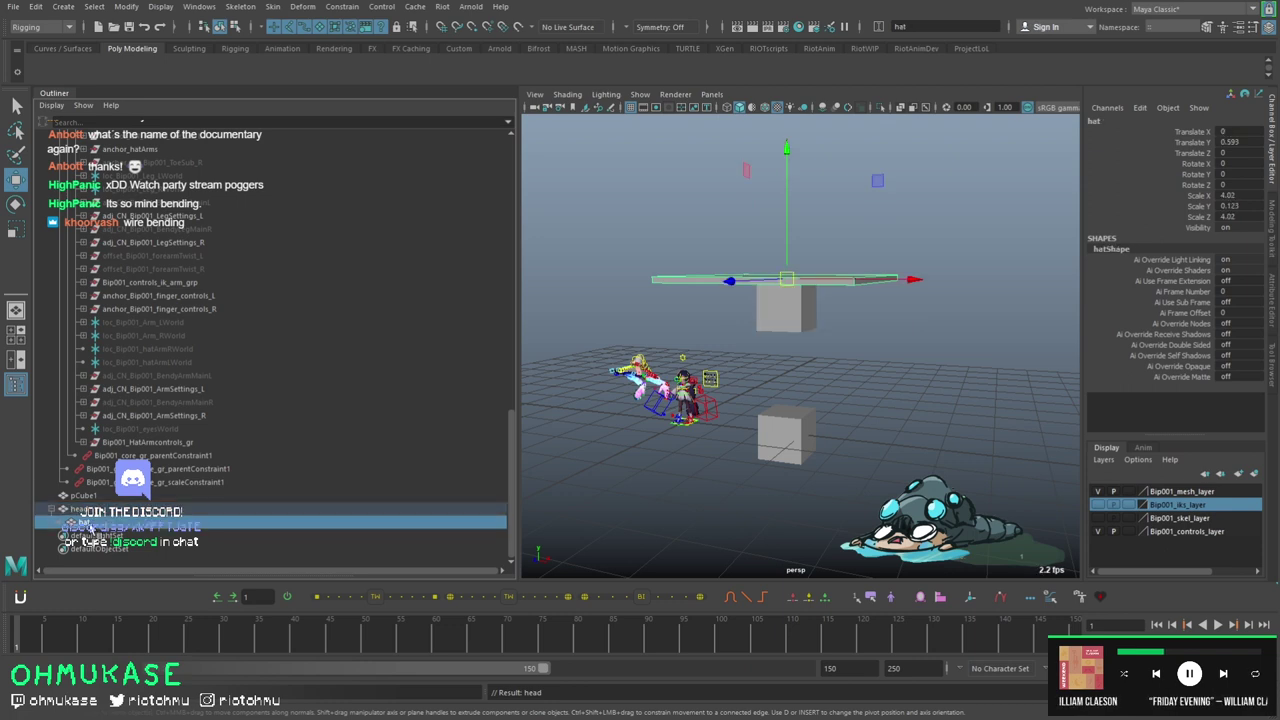
pyautogui.moveTo(197, 508); pyautogui.dragTo(194, 504, button='middle')
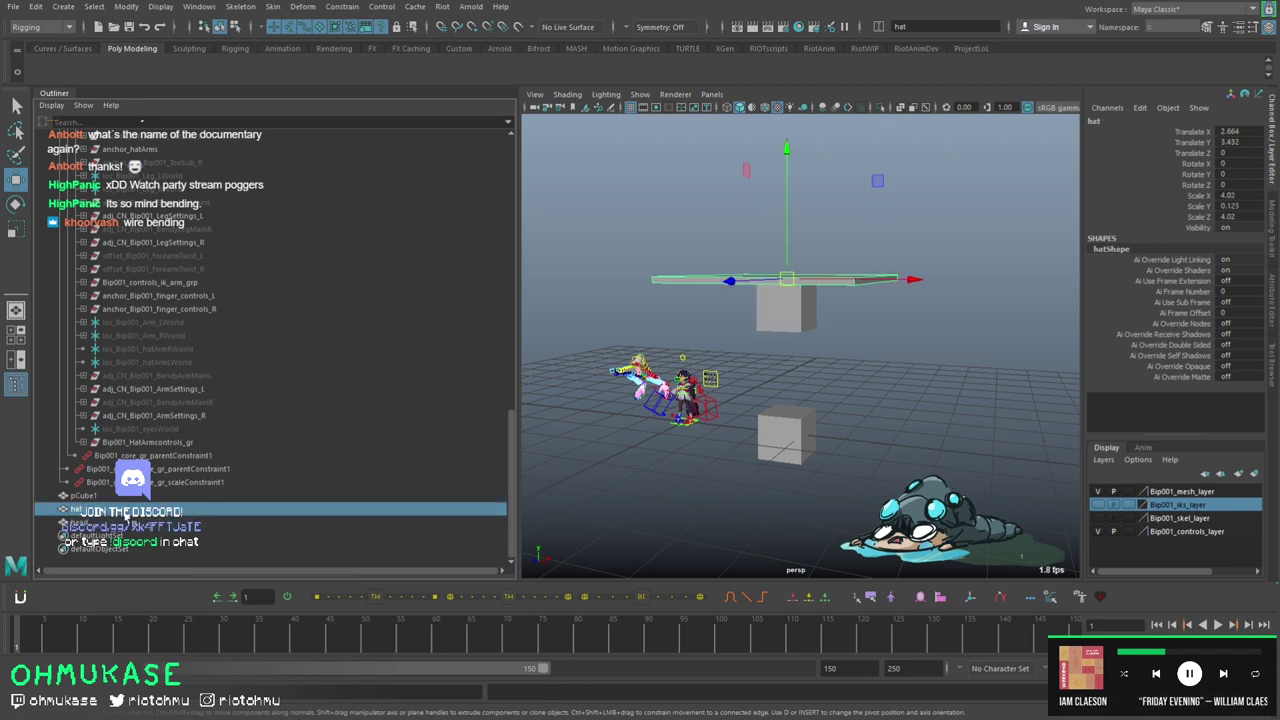
pyautogui.hotkey('ctrl', 'z')
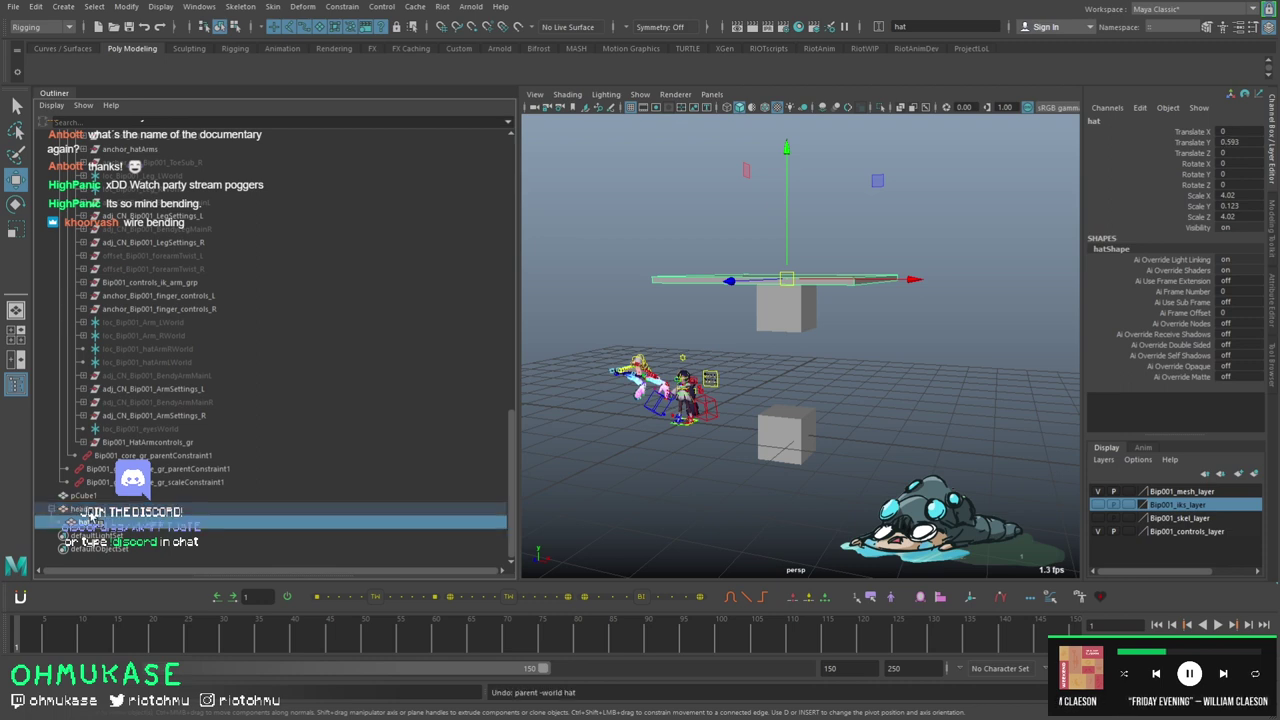
# - Rename the lower cube as world
pyautogui.click(814, 442)
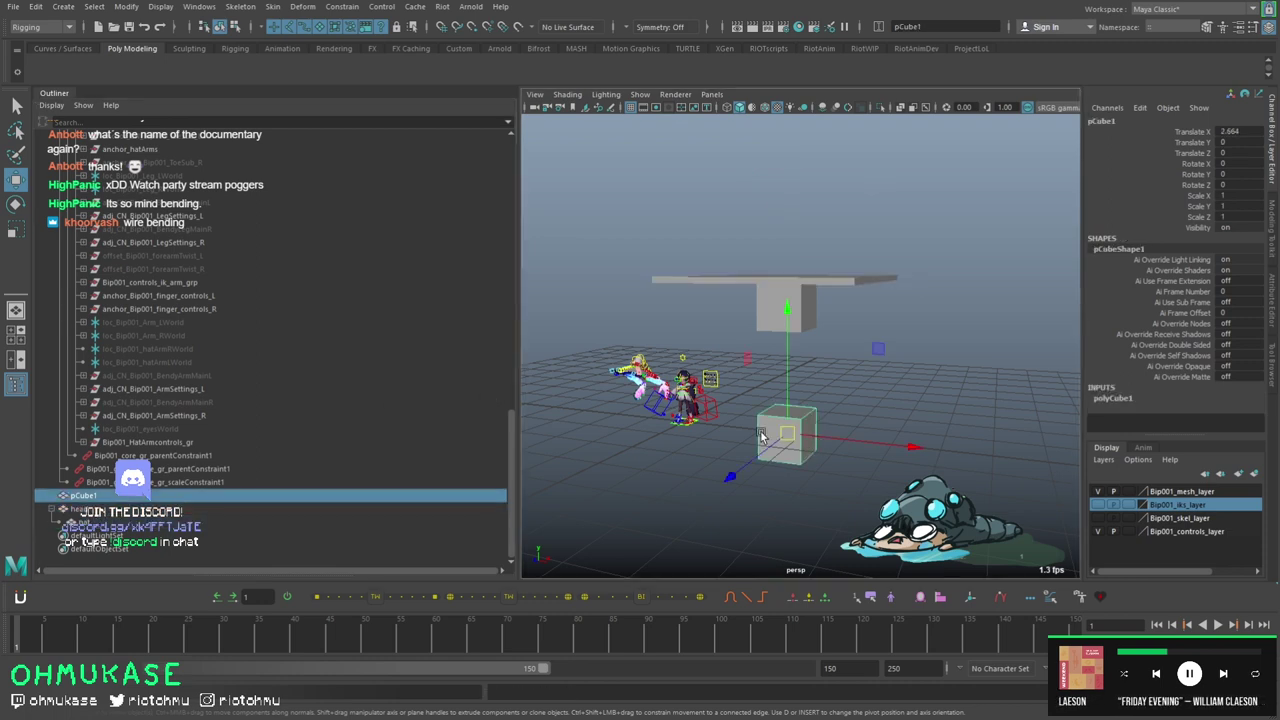
pyautogui.doubleClick(62, 494)
pyautogui.write('world')
pyautogui.press('Return')
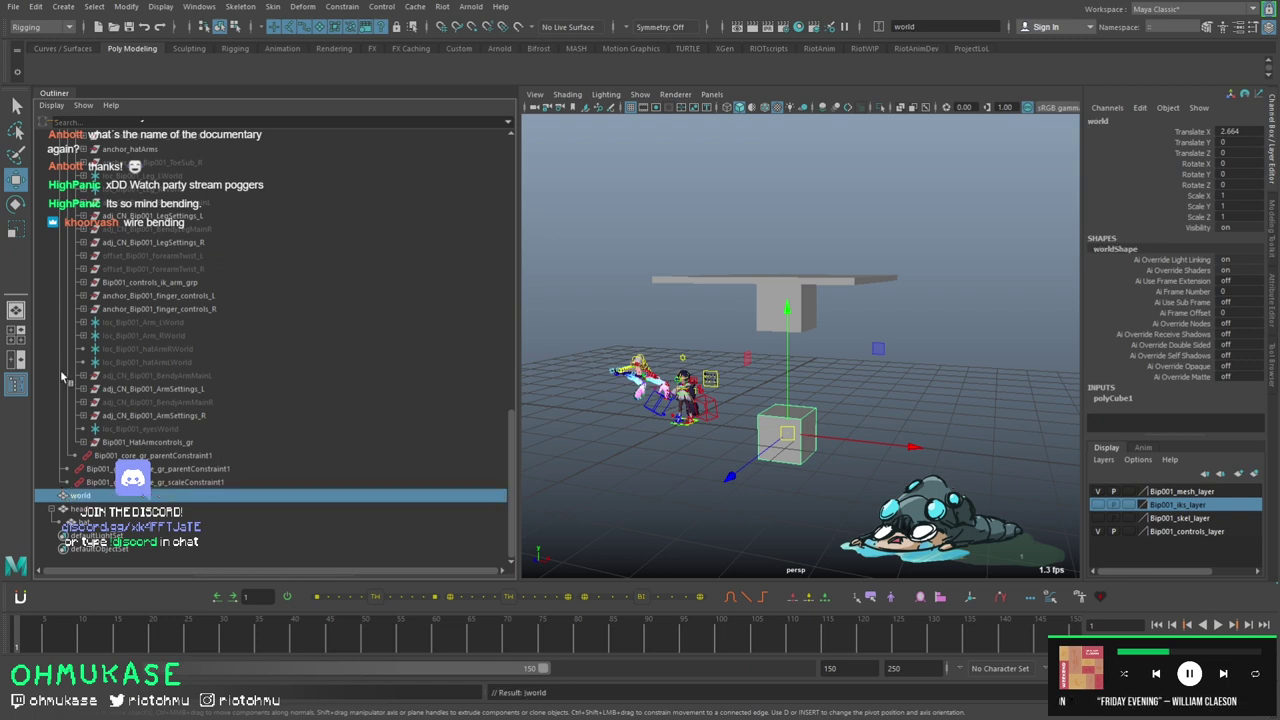
pyautogui.keyDown('alt'); pyautogui.moveTo(735, 370); pyautogui.dragTo(765, 275); pyautogui.keyUp('alt')
pyautogui.click(767, 255)
pyautogui.click(762, 455)
pyautogui.click(891, 163)
pyautogui.keyDown('alt'); pyautogui.moveTo(891, 163); pyautogui.dragTo(836, 225); pyautogui.keyUp('alt')
pyautogui.moveTo(771, 197)
pyautogui.mouseDown()
pyautogui.moveTo(772, 152)
pyautogui.moveTo(772, 198)
pyautogui.mouseUp()
pyautogui.click(763, 302)
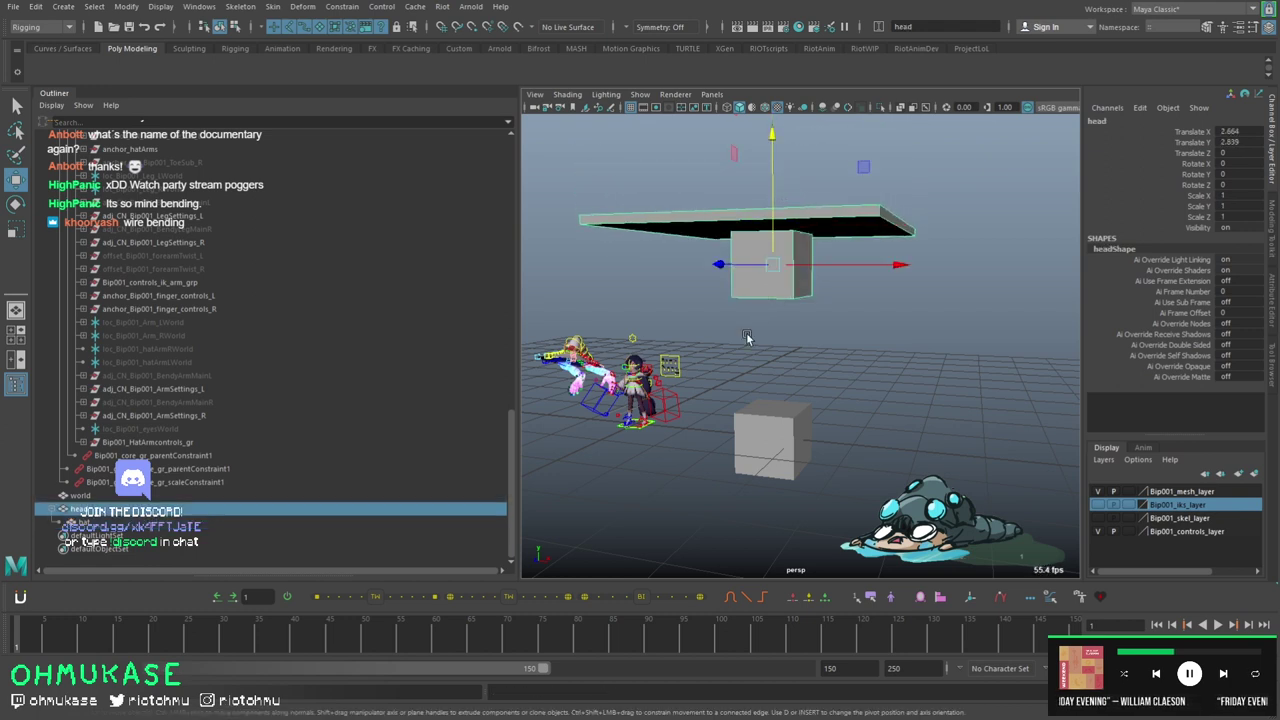
# - Scale the world cube into a wide, thin slab, about 3.504 in X and Z and 0.062 in Y
pyautogui.click(757, 448)
pyautogui.press('r')
pyautogui.moveTo(775, 319); pyautogui.dragTo(747, 455)
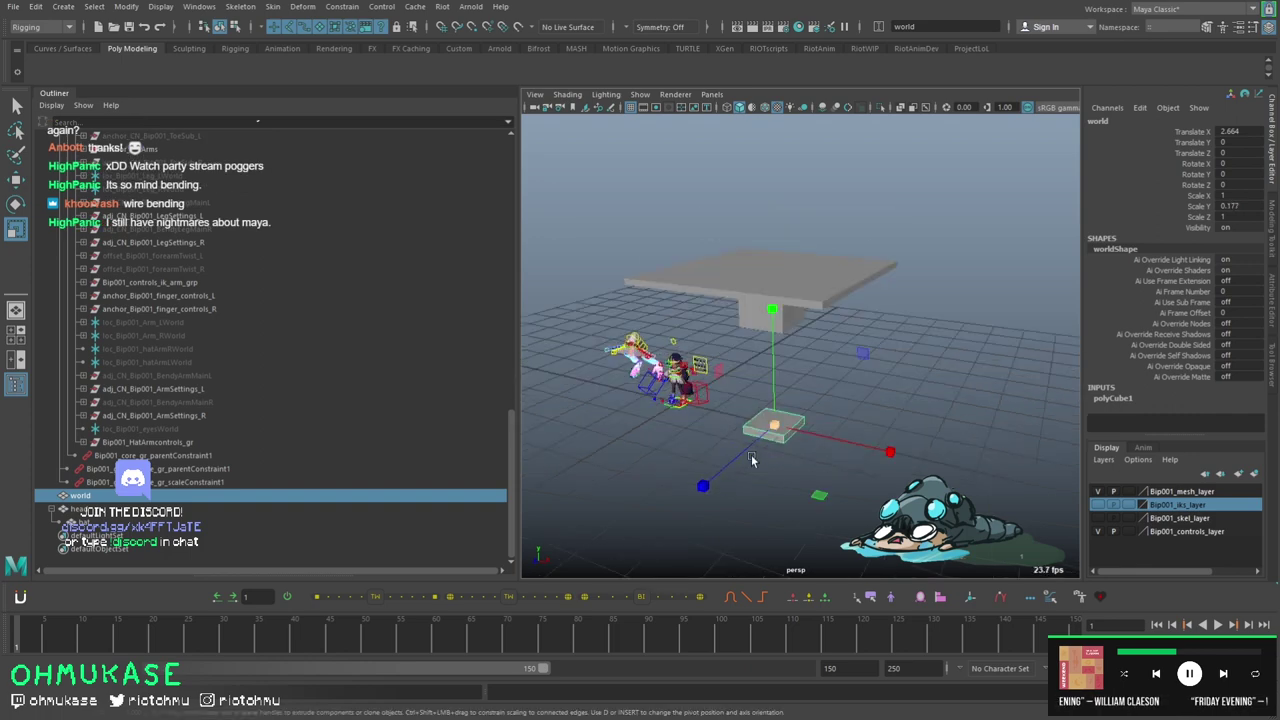
pyautogui.moveTo(819, 496); pyautogui.dragTo(929, 557)
pyautogui.moveTo(773, 311); pyautogui.dragTo(776, 387)
# - Lower the hat slightly onto the head, to Translate Y of about 0.504
pyautogui.keyDown('alt'); pyautogui.moveTo(776, 389); pyautogui.dragTo(814, 436, button='right'); pyautogui.keyUp('alt')
pyautogui.click(817, 199)
pyautogui.press('w')
pyautogui.moveTo(771, 178); pyautogui.dragTo(789, 186)
# - Apply a parent constraint from the world slab to the hat
pyautogui.click(810, 490)
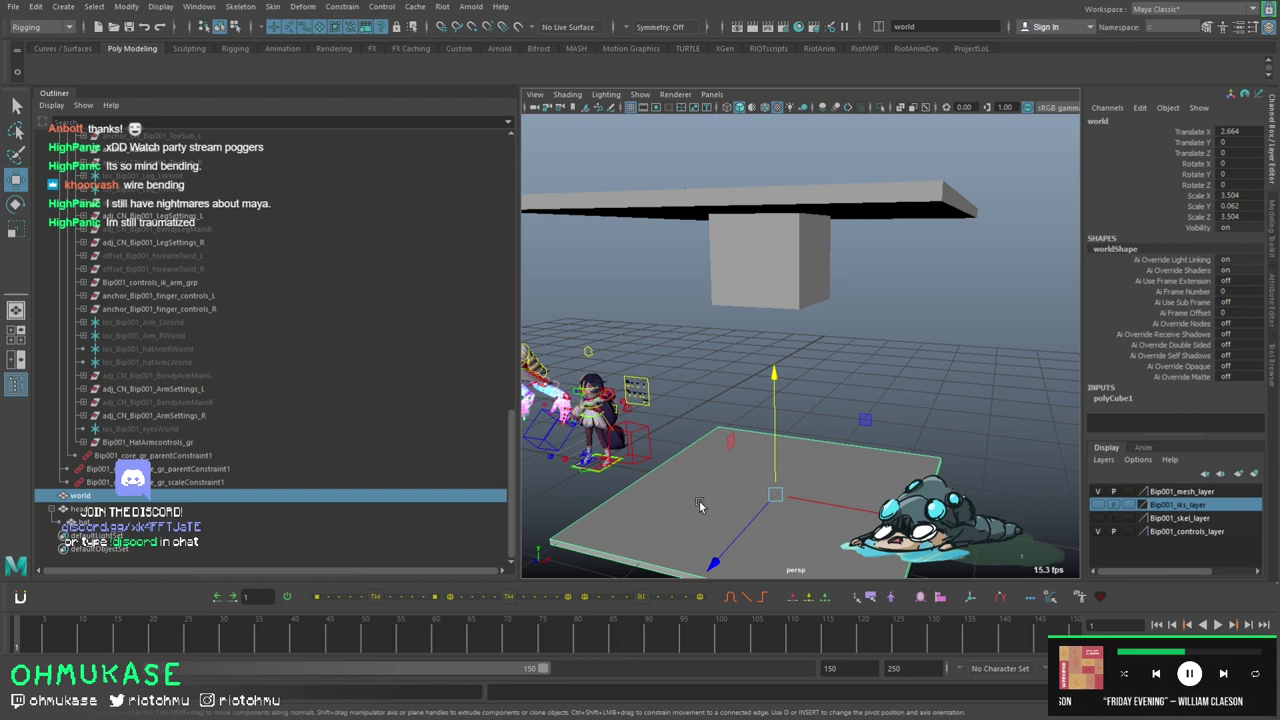
pyautogui.keyDown('shift'); pyautogui.moveTo(931, 172); pyautogui.dragTo(918, 256); pyautogui.keyUp('shift')
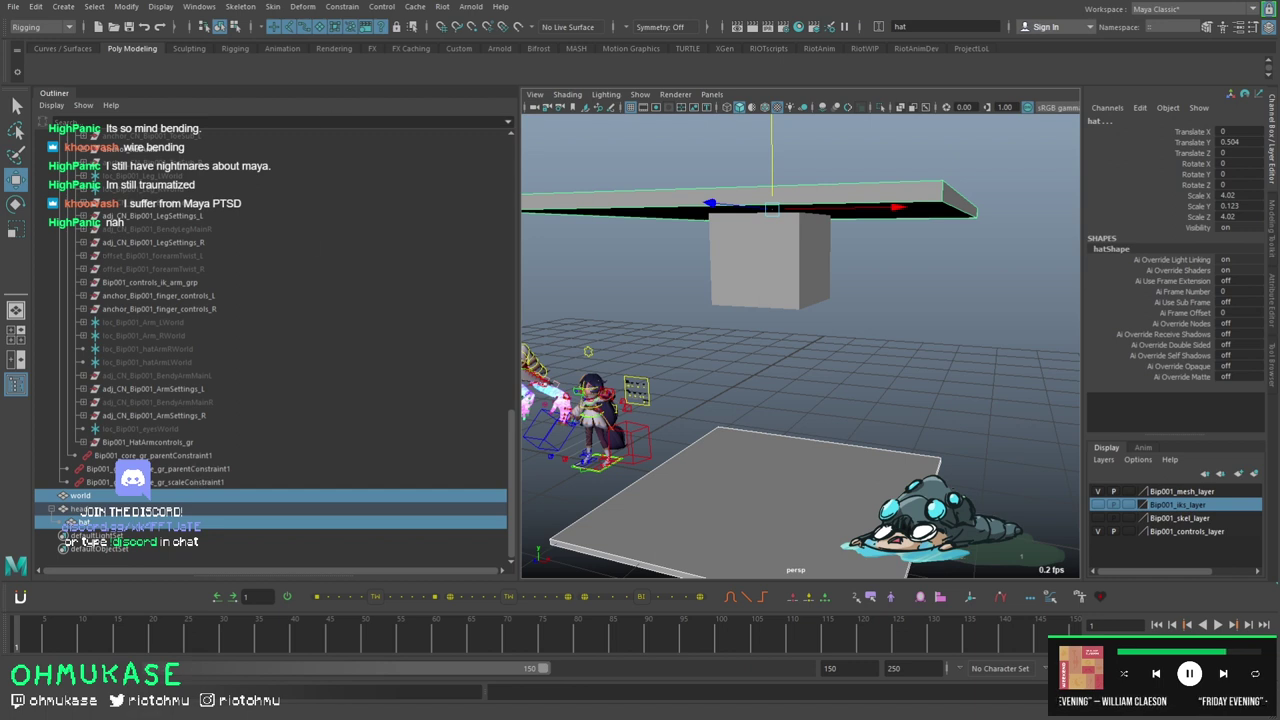
pyautogui.click(349, 10)
pyautogui.click(364, 41)
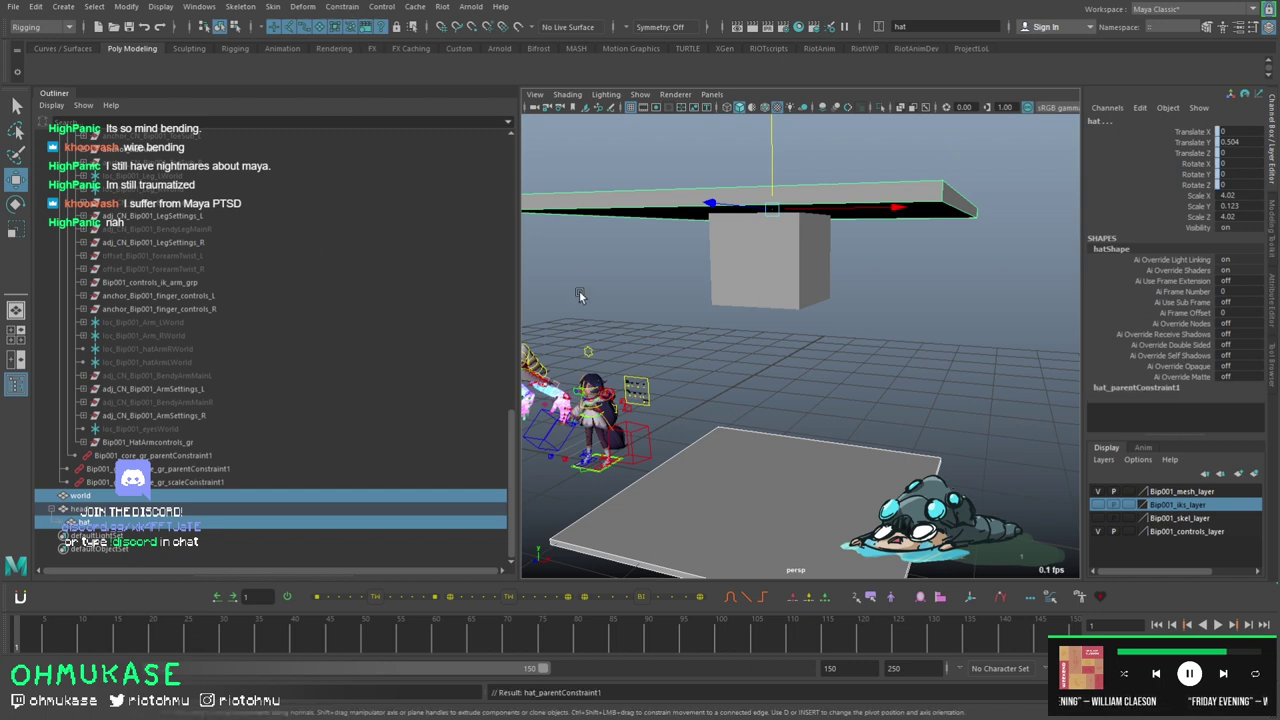
# - Examine the hat's channels driven by the parent constraint, highlighting Translate X through Rotate Z
pyautogui.moveTo(1192, 132); pyautogui.dragTo(1192, 185)
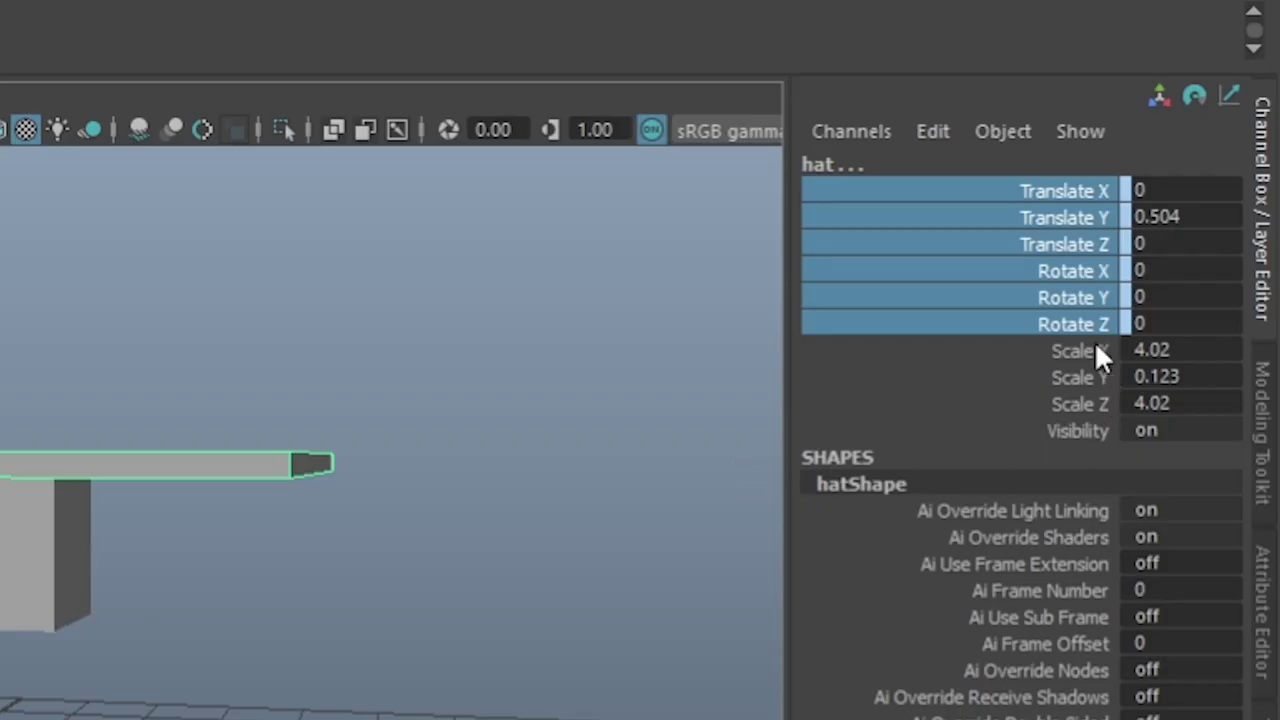
pyautogui.click(1207, 195)
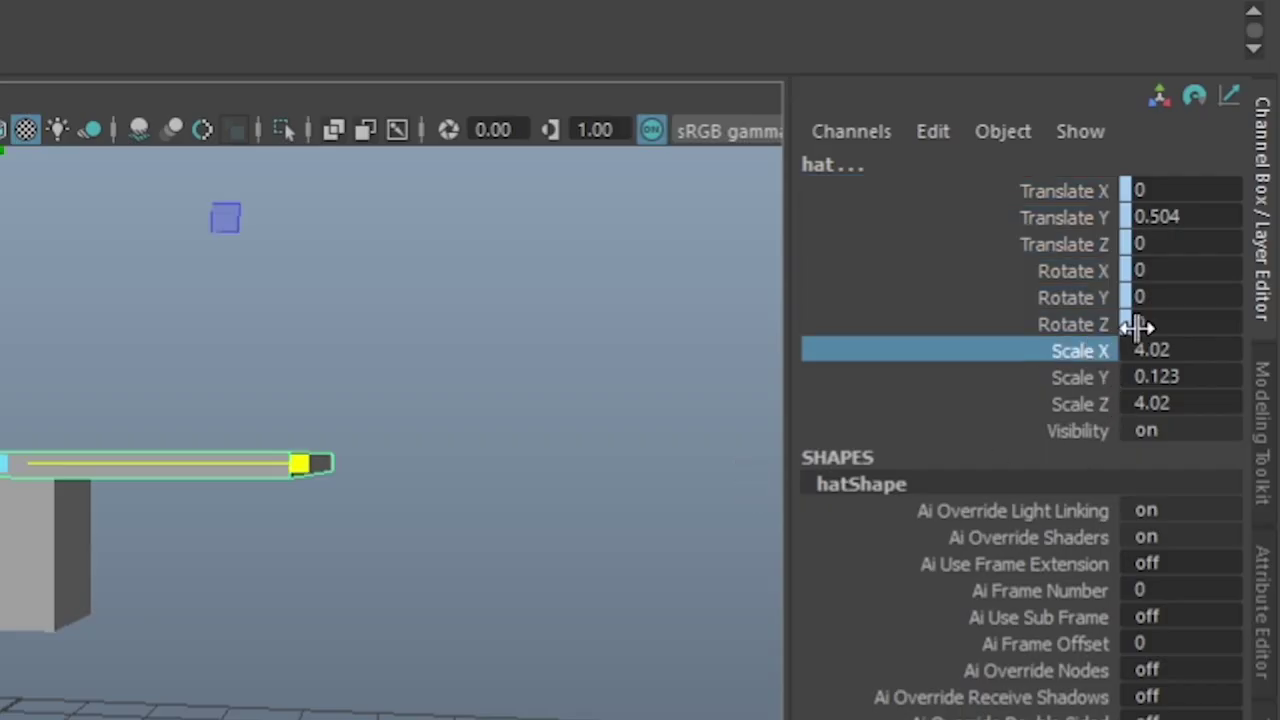
pyautogui.click(1092, 321)
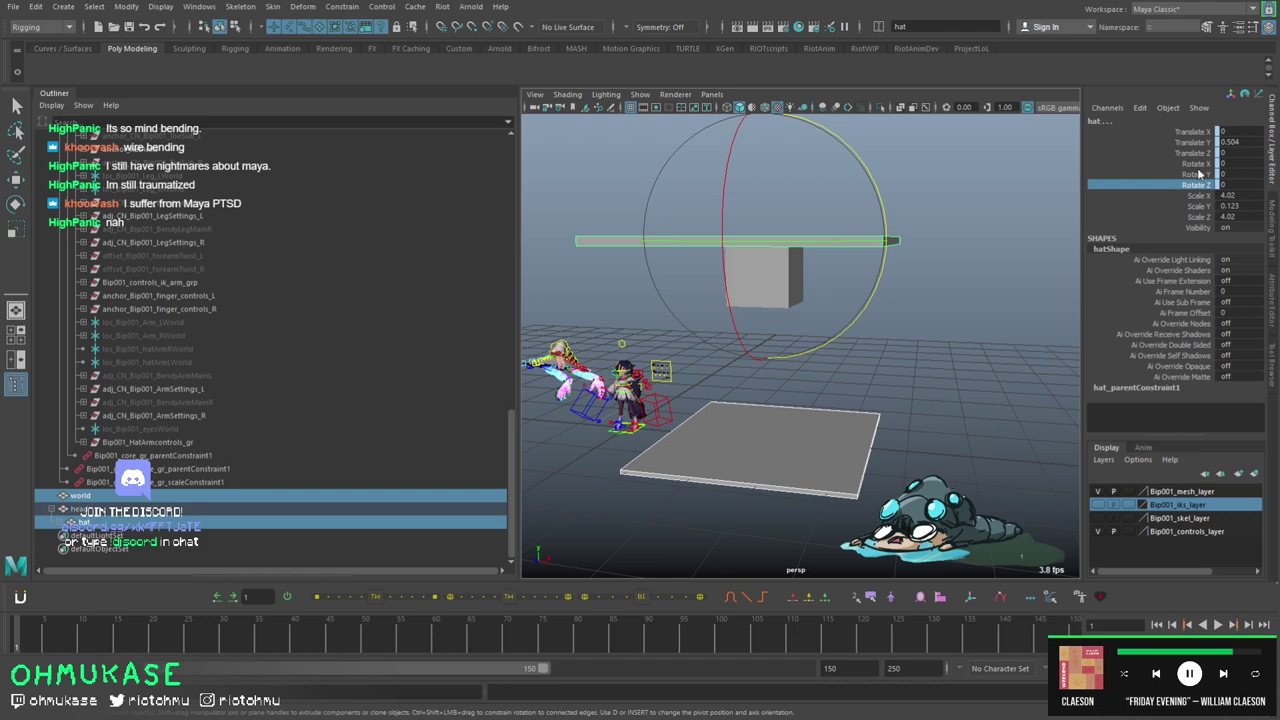
pyautogui.moveTo(1192, 133); pyautogui.dragTo(1200, 182)
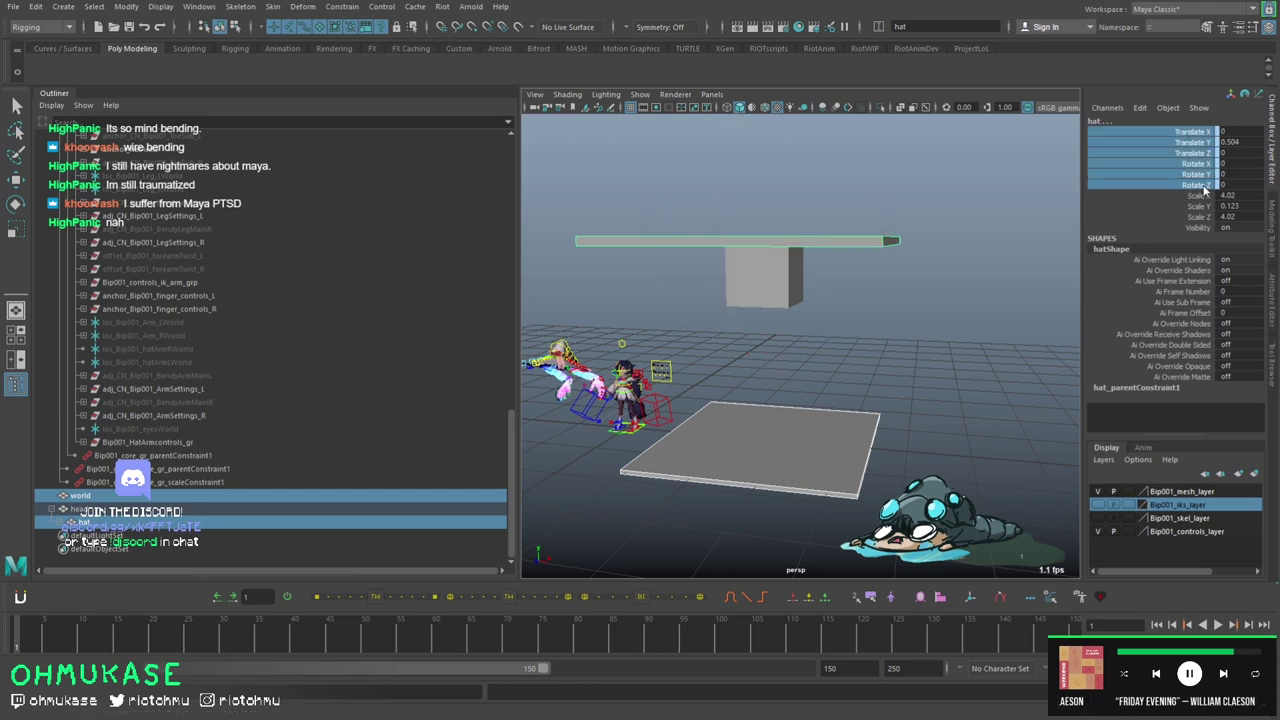
# - Try rotating and moving the world slab to test the constrained hat, and undo each change
pyautogui.click(792, 418)
pyautogui.press('e')
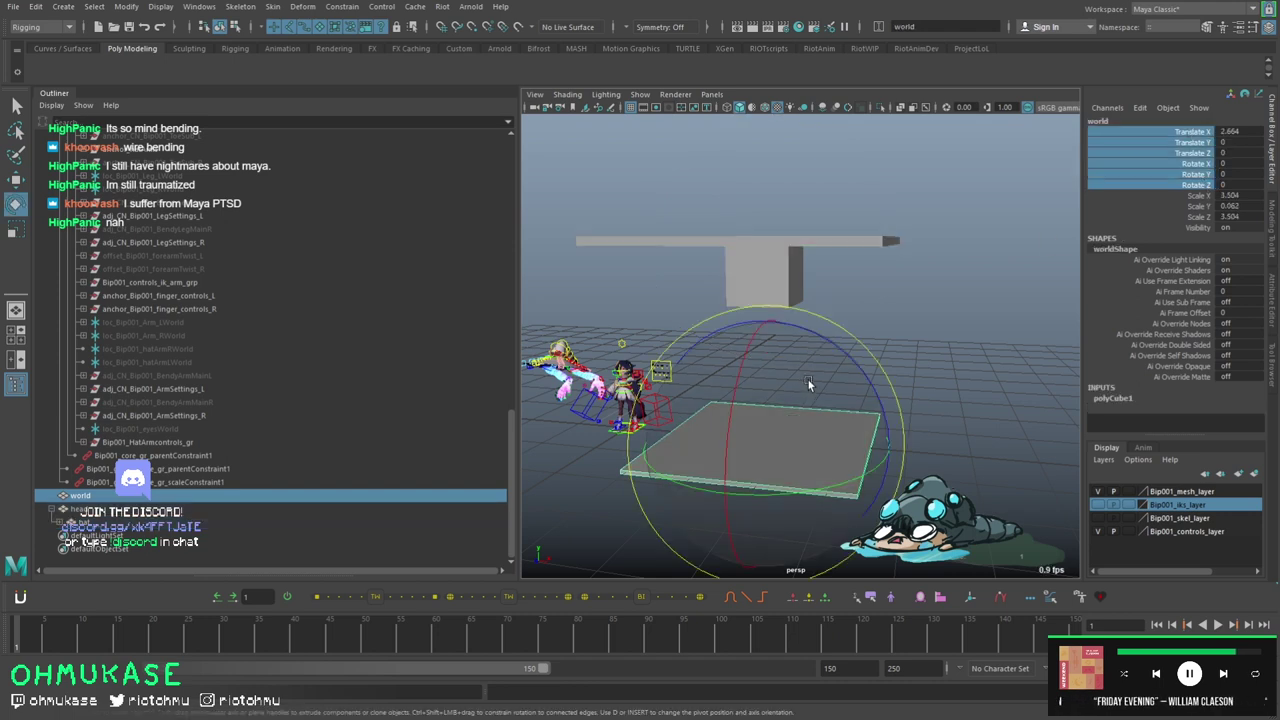
pyautogui.moveTo(807, 378); pyautogui.dragTo(807, 425)
pyautogui.hotkey('ctrl', 'z')
pyautogui.hotkey('ctrl', 'z')
pyautogui.hotkey('ctrl', 'z')
pyautogui.hotkey('ctrl', 'z')
pyautogui.hotkey('ctrl', 'z')
pyautogui.click(84, 511)
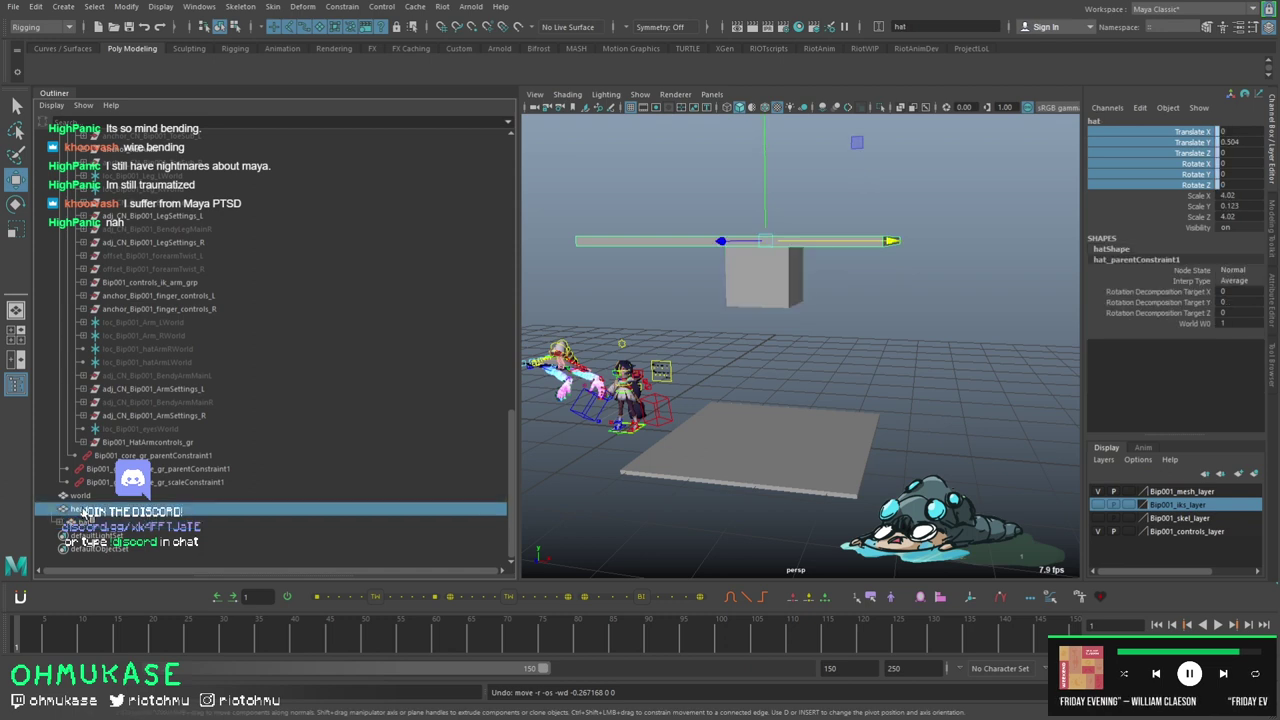
pyautogui.click(778, 449)
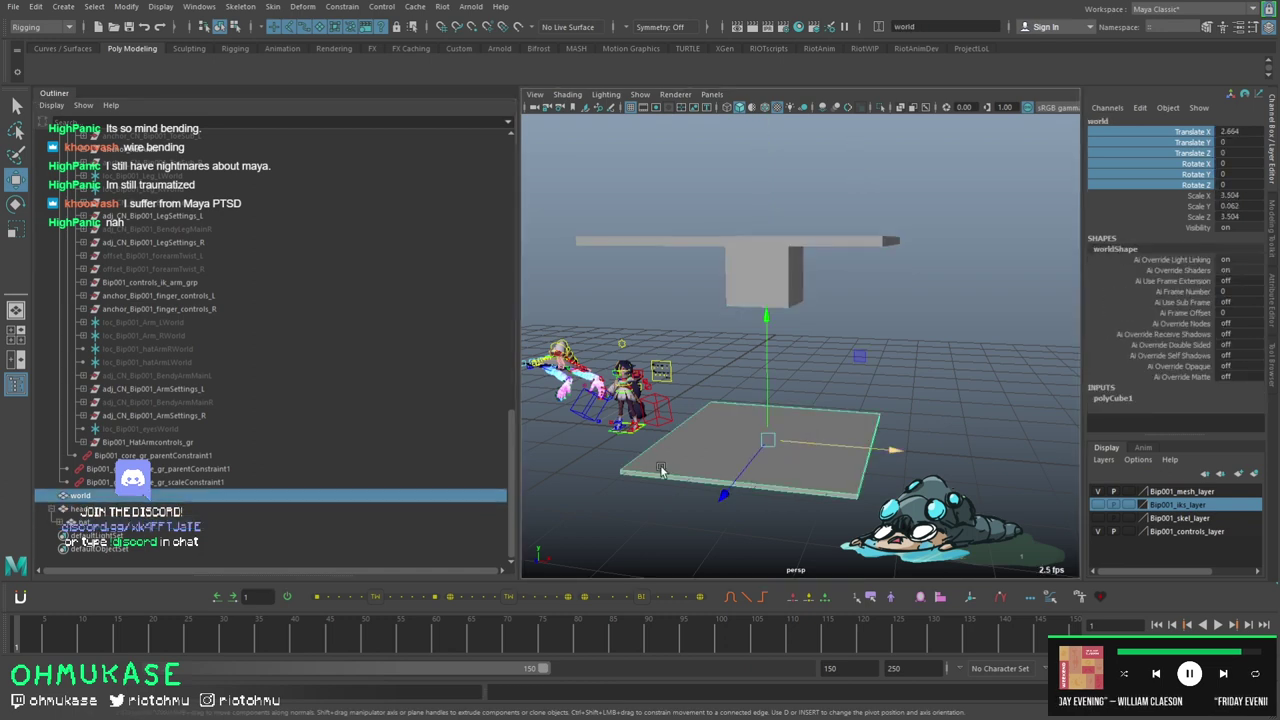
pyautogui.press('e')
pyautogui.moveTo(831, 383); pyautogui.dragTo(802, 404)
pyautogui.hotkey('ctrl', 'z')
pyautogui.press('w')
pyautogui.click(830, 247)
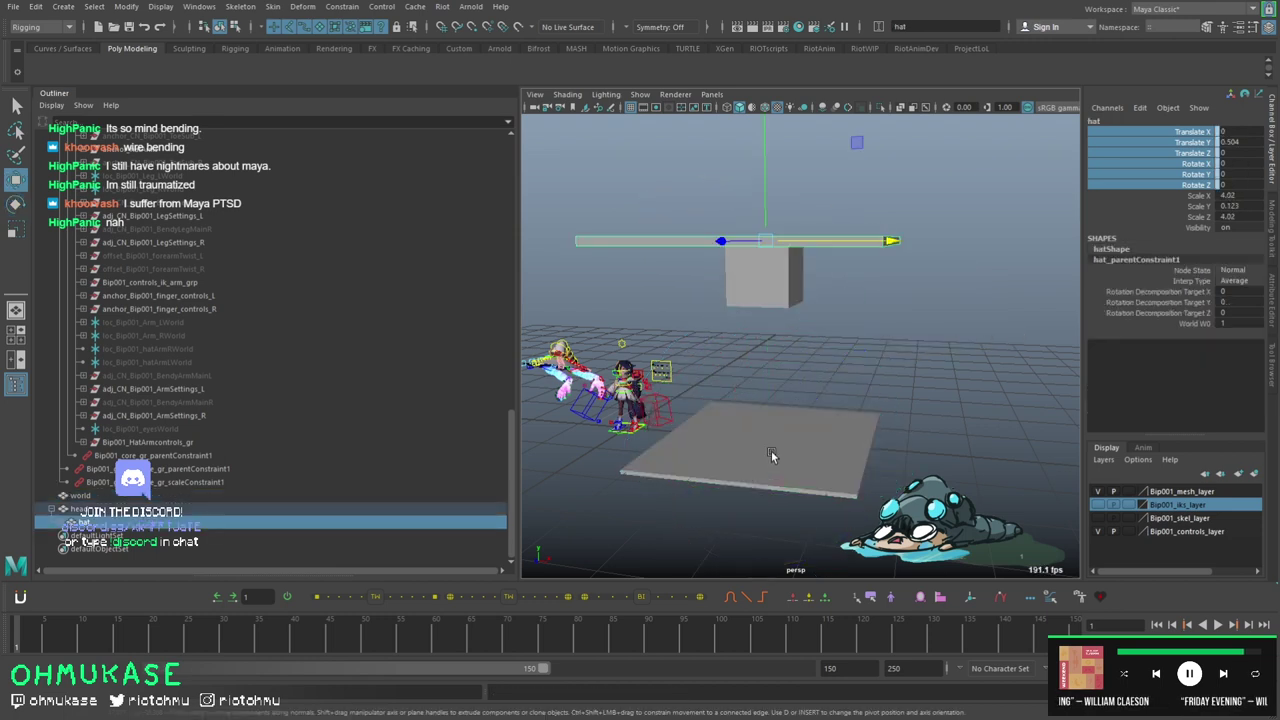
pyautogui.click(771, 455)
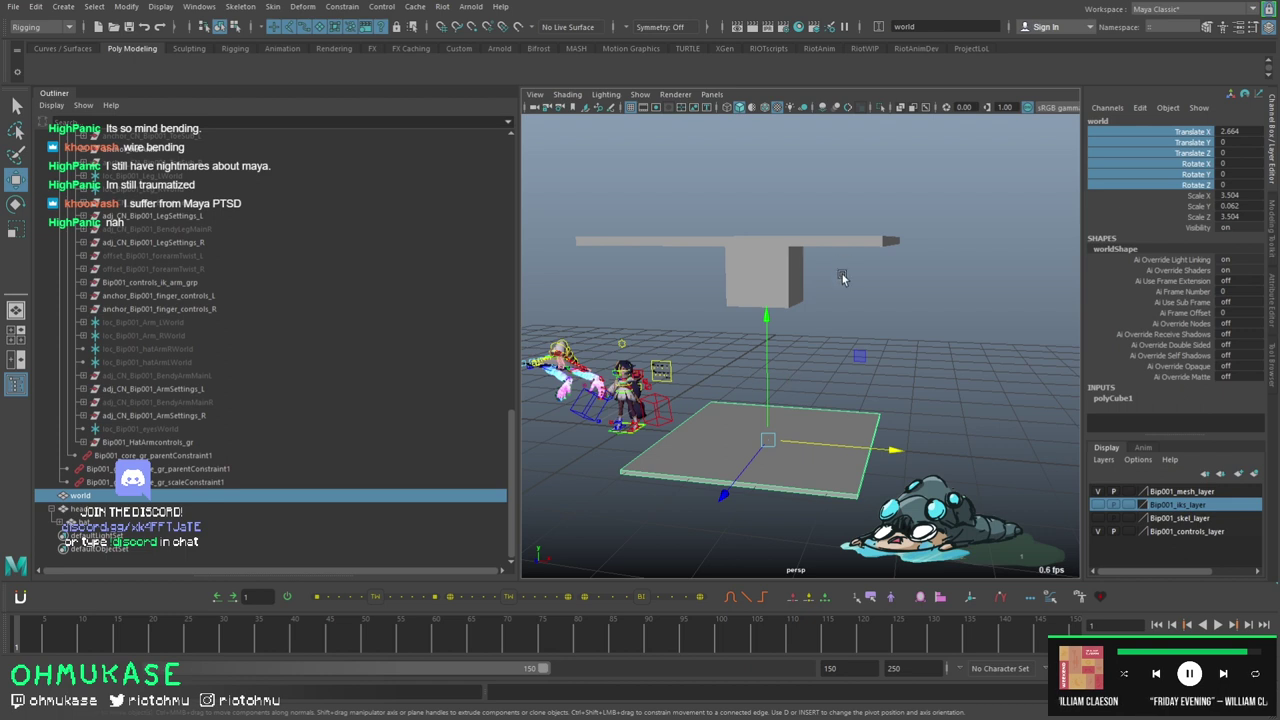
pyautogui.click(816, 242)
pyautogui.click(793, 446)
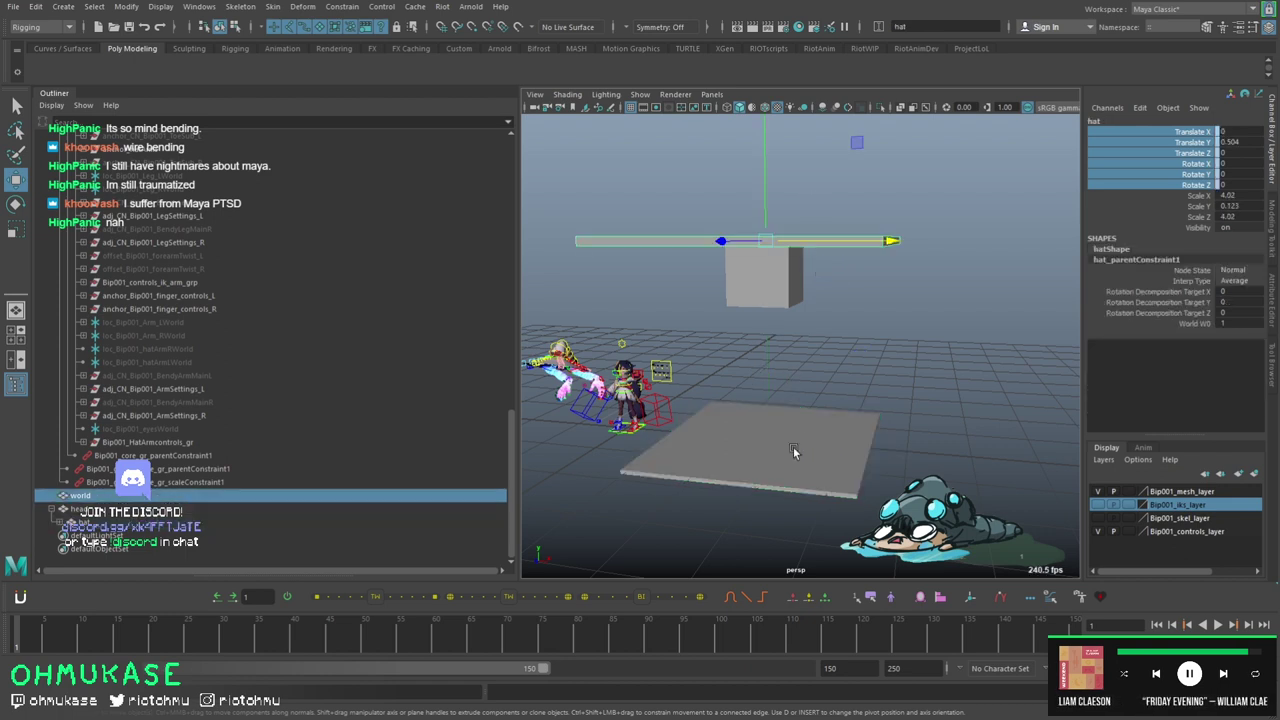
pyautogui.click(778, 281)
pyautogui.click(831, 241)
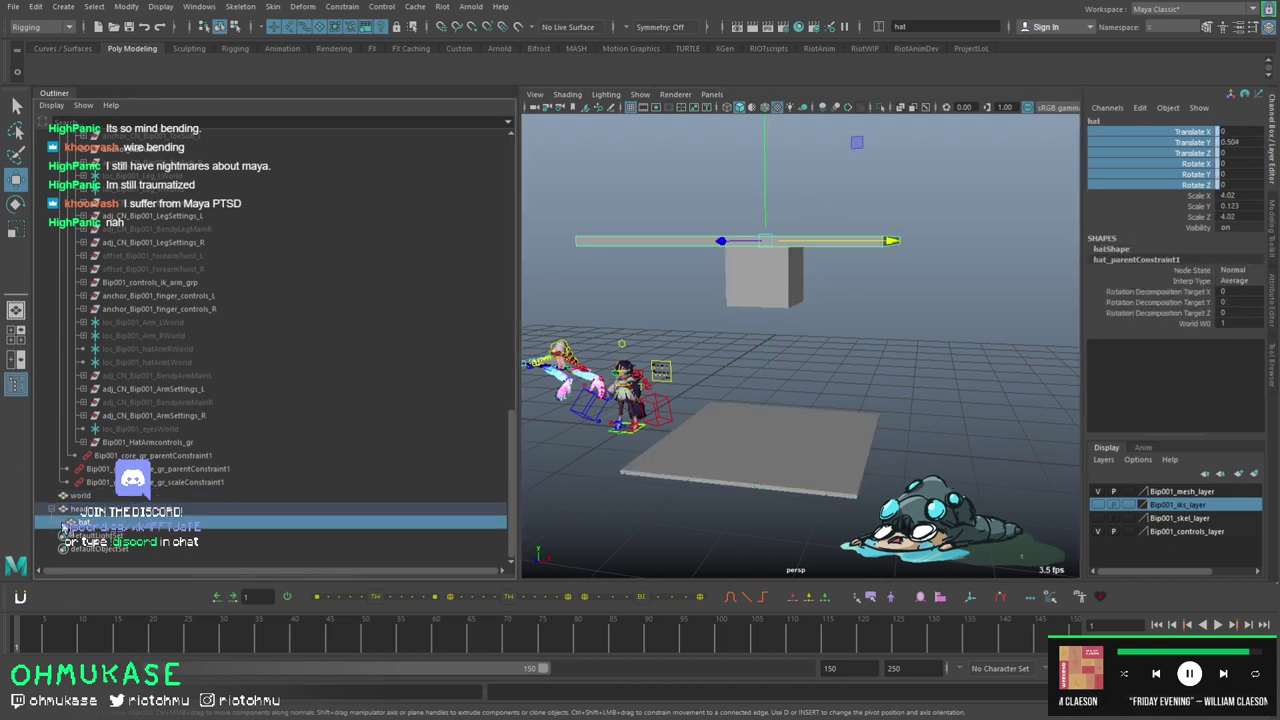
# - Set World W0 of the hat's parent constraint to 0, and test it by rotating the world slab and undoing the rotation
pyautogui.click(59, 522)
pyautogui.click(132, 523)
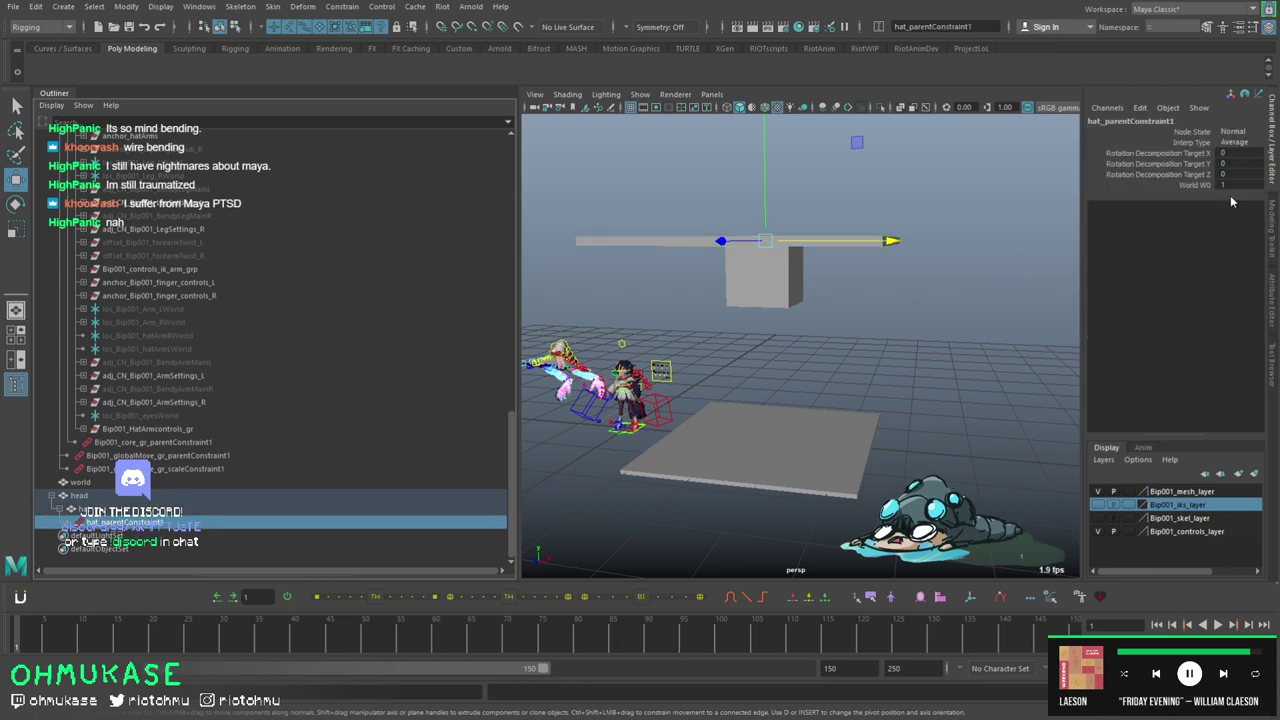
pyautogui.hotkey('ctrl', 'z')
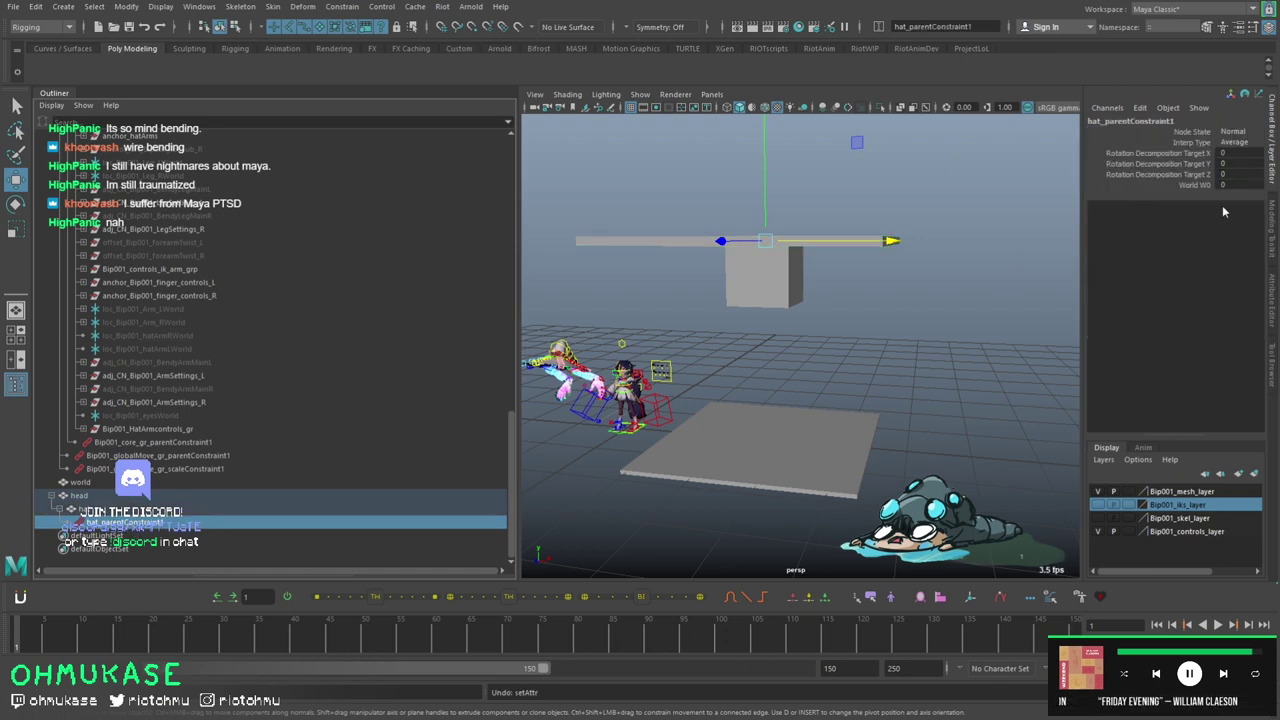
pyautogui.click(780, 415)
pyautogui.press('e')
pyautogui.moveTo(779, 416); pyautogui.dragTo(802, 432)
pyautogui.hotkey('ctrl', 'z')
pyautogui.press('w')
# - Set World W0 of the hat's parent constraint back to 1 and repeat the world slab rotation test, undoing the rotation
pyautogui.click(868, 242)
pyautogui.click(302, 520)
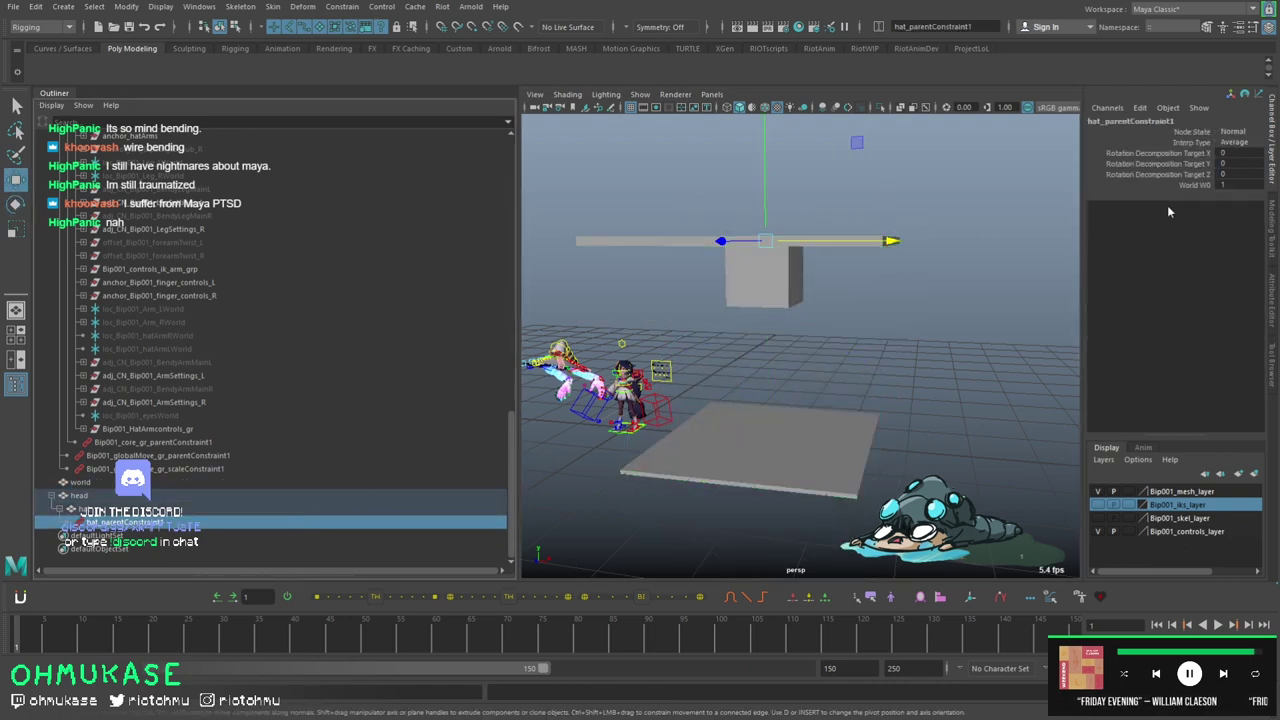
pyautogui.click(789, 451)
pyautogui.press('e')
pyautogui.moveTo(807, 472); pyautogui.dragTo(802, 456)
pyautogui.hotkey('ctrl', 'z')
pyautogui.press('w')
# - Try sliding the head sideways while the hat is constrained to the world slab, and undo the move
pyautogui.click(771, 303)
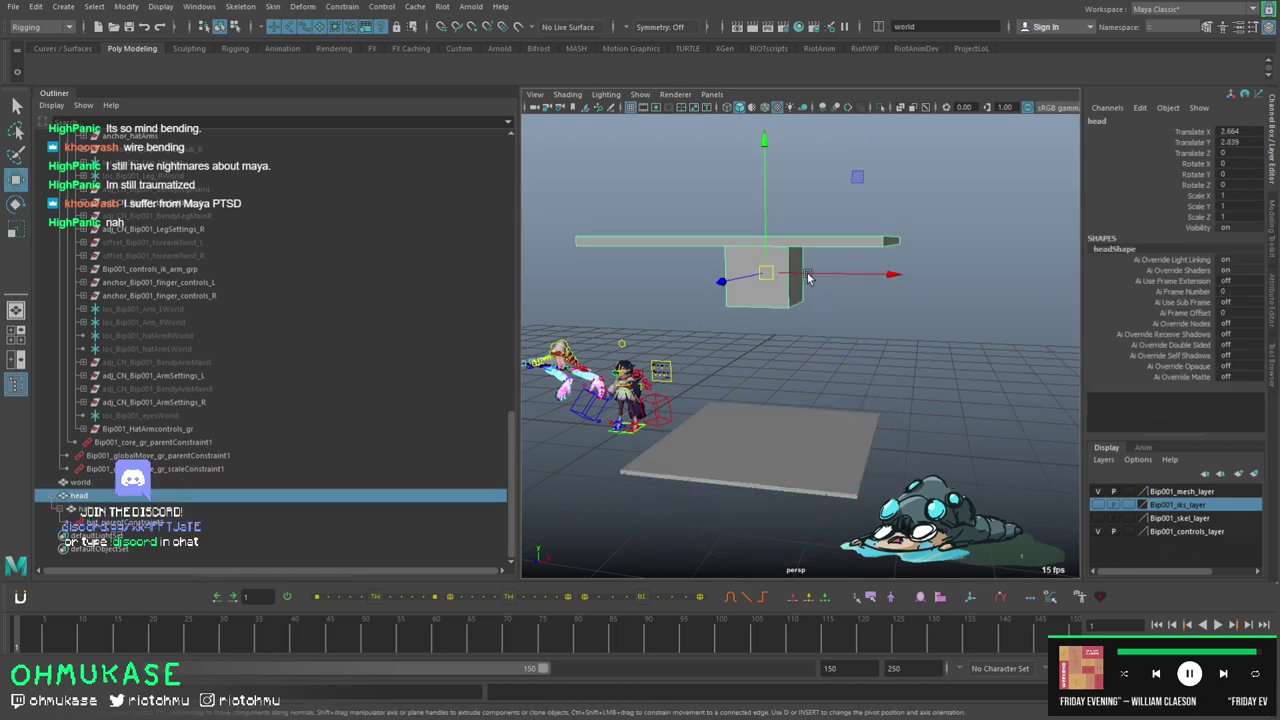
pyautogui.moveTo(803, 280); pyautogui.dragTo(905, 288)
pyautogui.hotkey('ctrl', 'z')
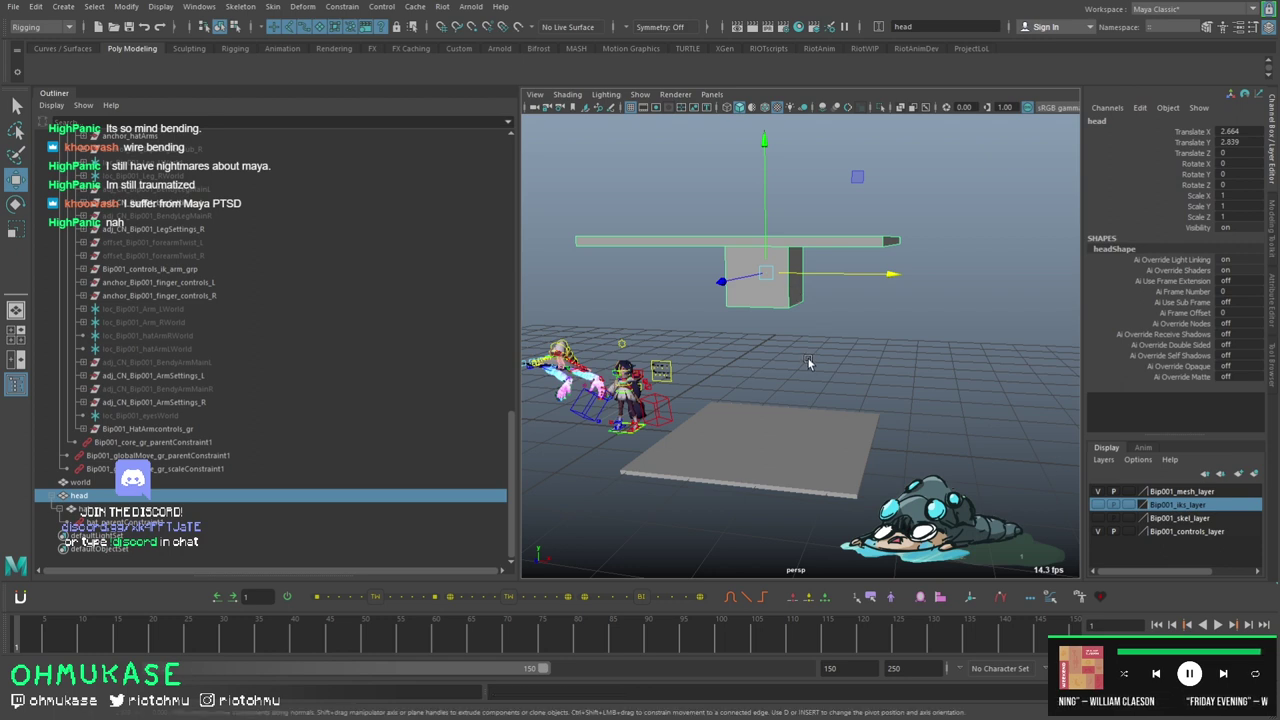
pyautogui.click(809, 363)
pyautogui.click(783, 287)
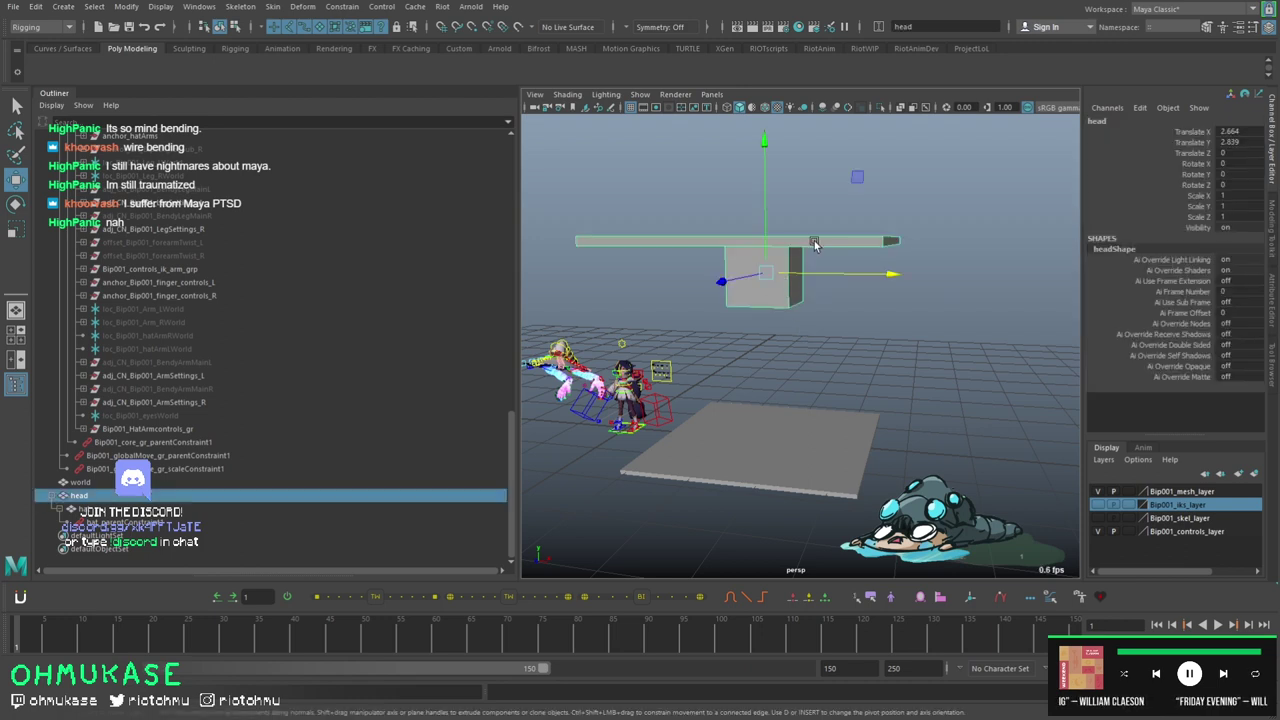
# - Try to set a keyframe on the hat's constrained Translate and Rotate channels
pyautogui.click(814, 242)
pyautogui.moveTo(1190, 131); pyautogui.dragTo(1191, 186)
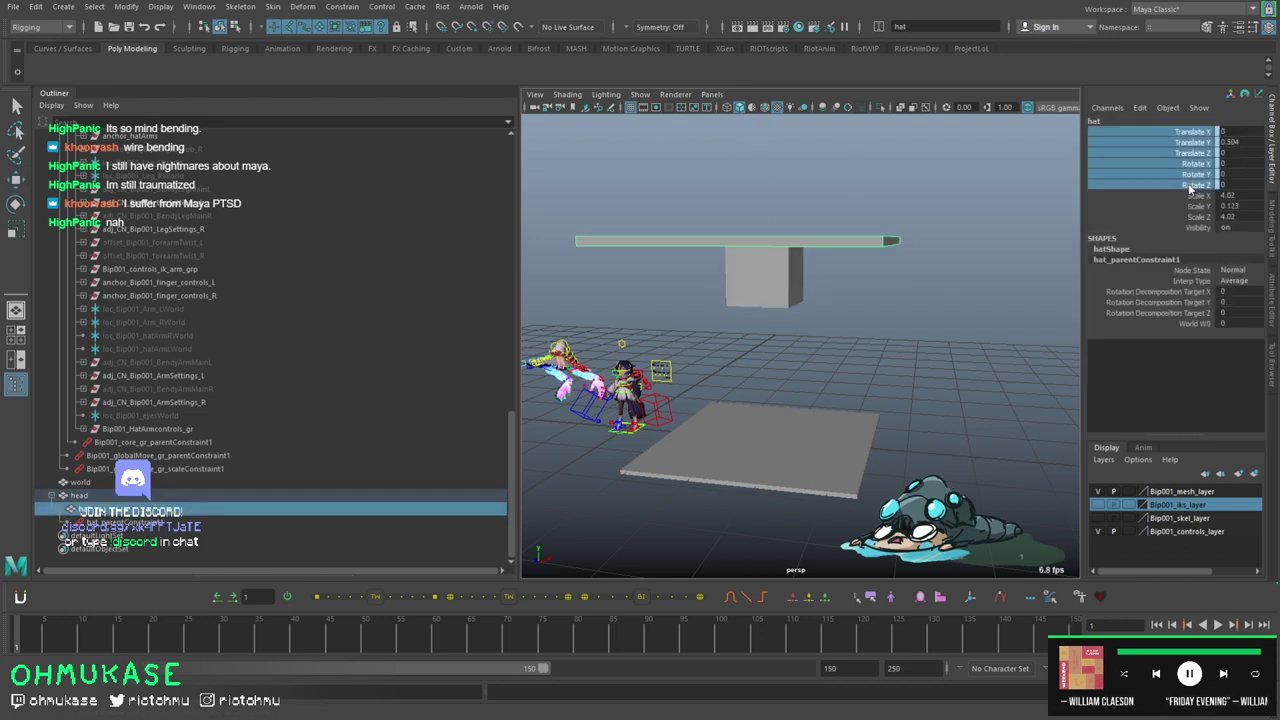
pyautogui.press('s')
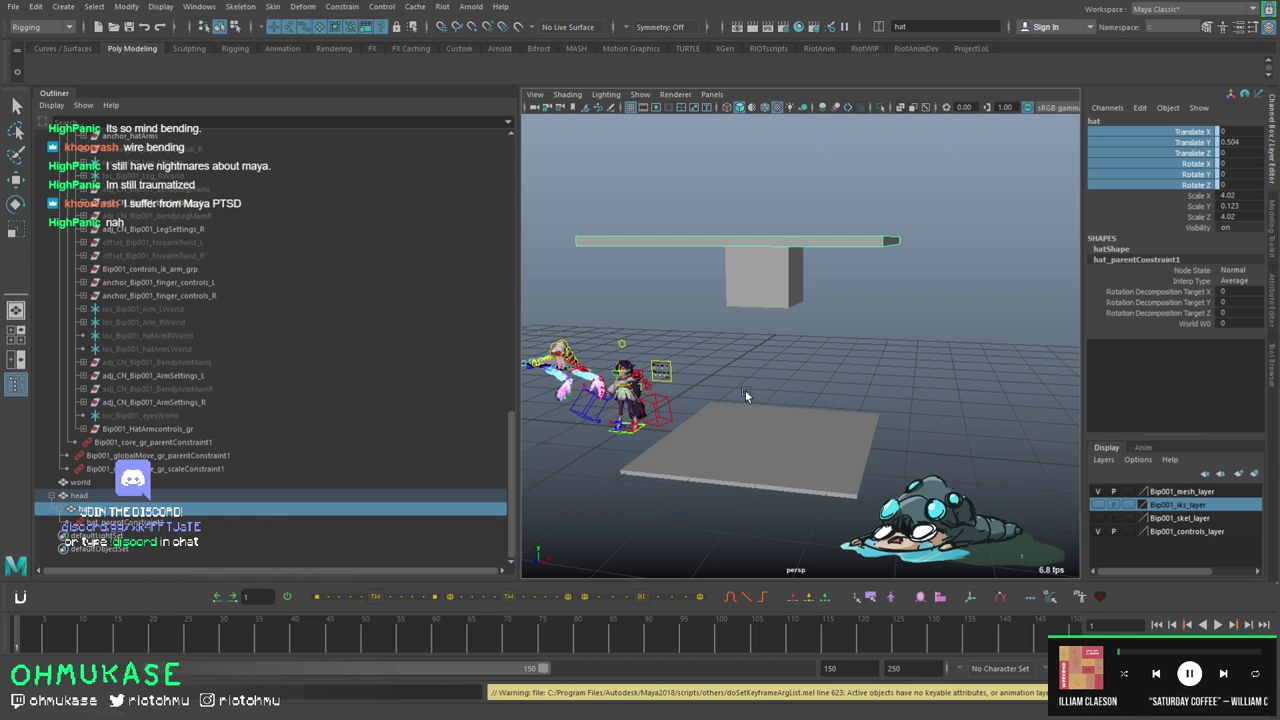
# - Try changing Rotate Z on the constrained hat and test its rotate and move manipulators
pyautogui.moveTo(1224, 185)
pyautogui.mouseDown()
pyautogui.moveTo(1228, 123)
pyautogui.moveTo(1226, 185)
pyautogui.mouseUp()
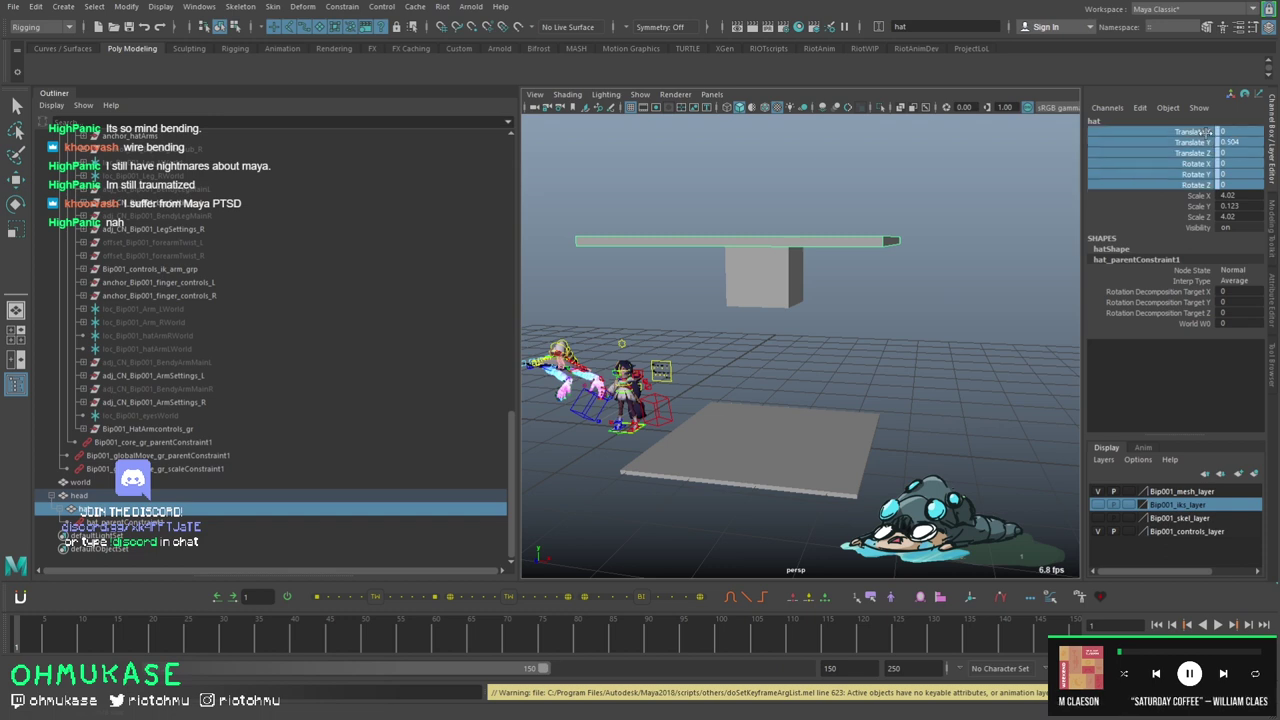
pyautogui.click(1190, 185)
pyautogui.press('e')
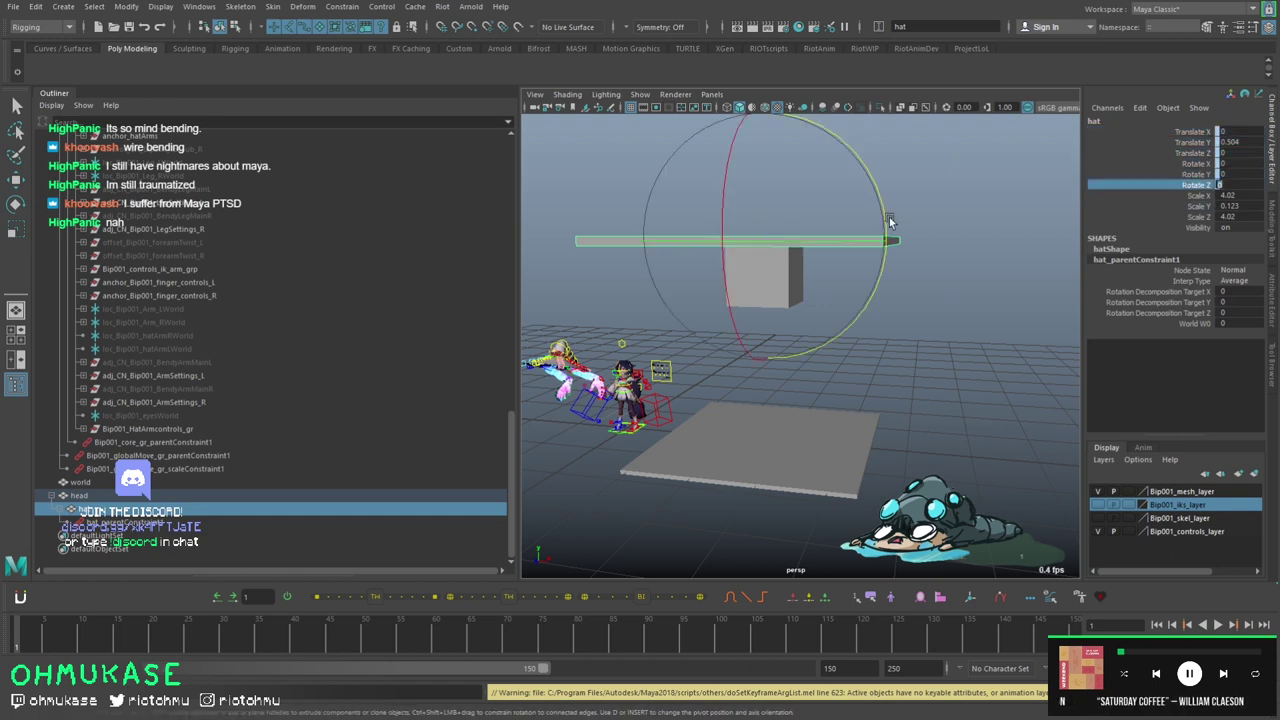
pyautogui.click(886, 180)
pyautogui.press('w')
pyautogui.click(849, 241)
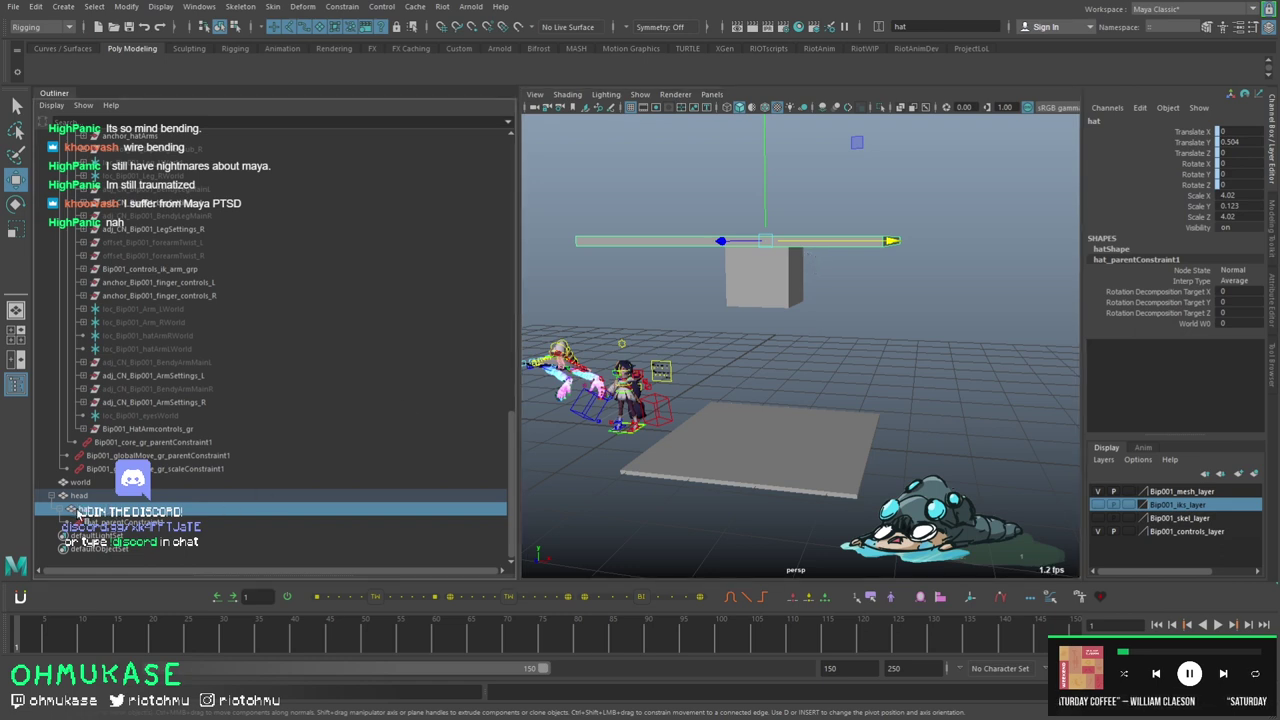
pyautogui.moveTo(871, 182); pyautogui.dragTo(872, 222)
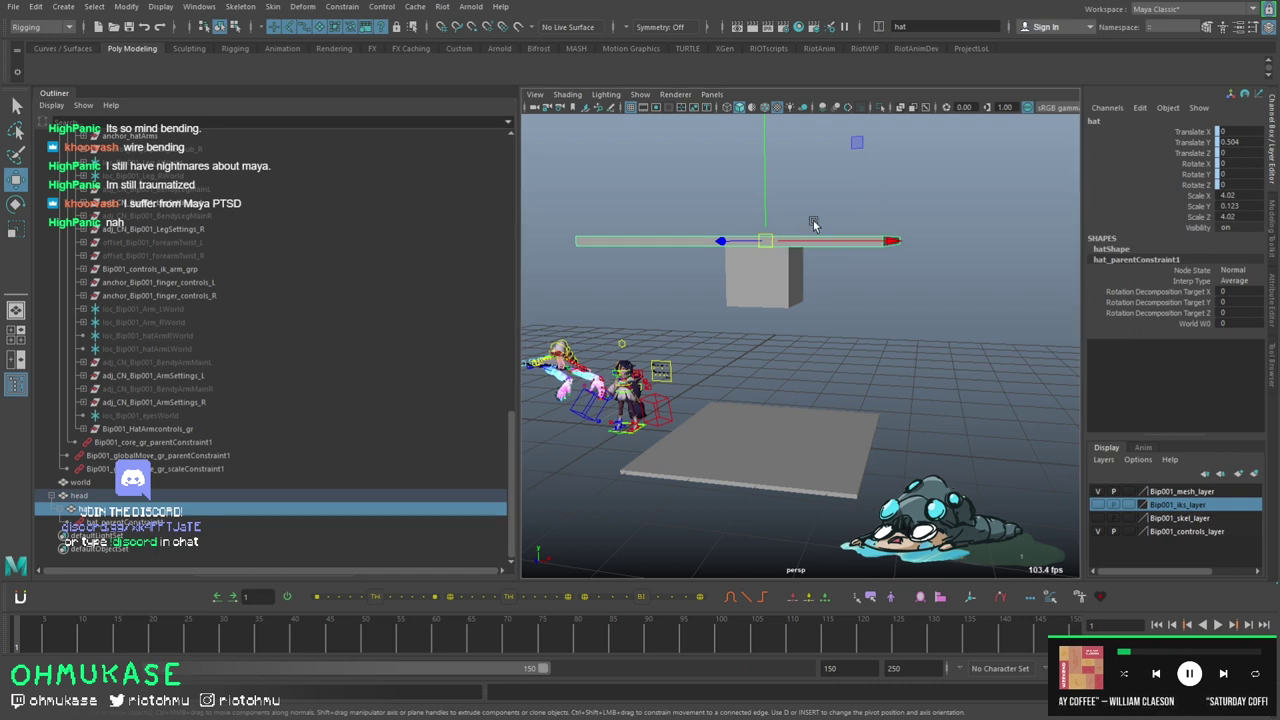
# - Undo the hat's parent constraint, and try grouping the hat under the head before undoing the group
pyautogui.hotkey('ctrl', 'z')
pyautogui.hotkey('ctrl', 'z')
pyautogui.hotkey('ctrl', 'z')
pyautogui.hotkey('ctrl', 'z')
pyautogui.hotkey('ctrl', 'g')
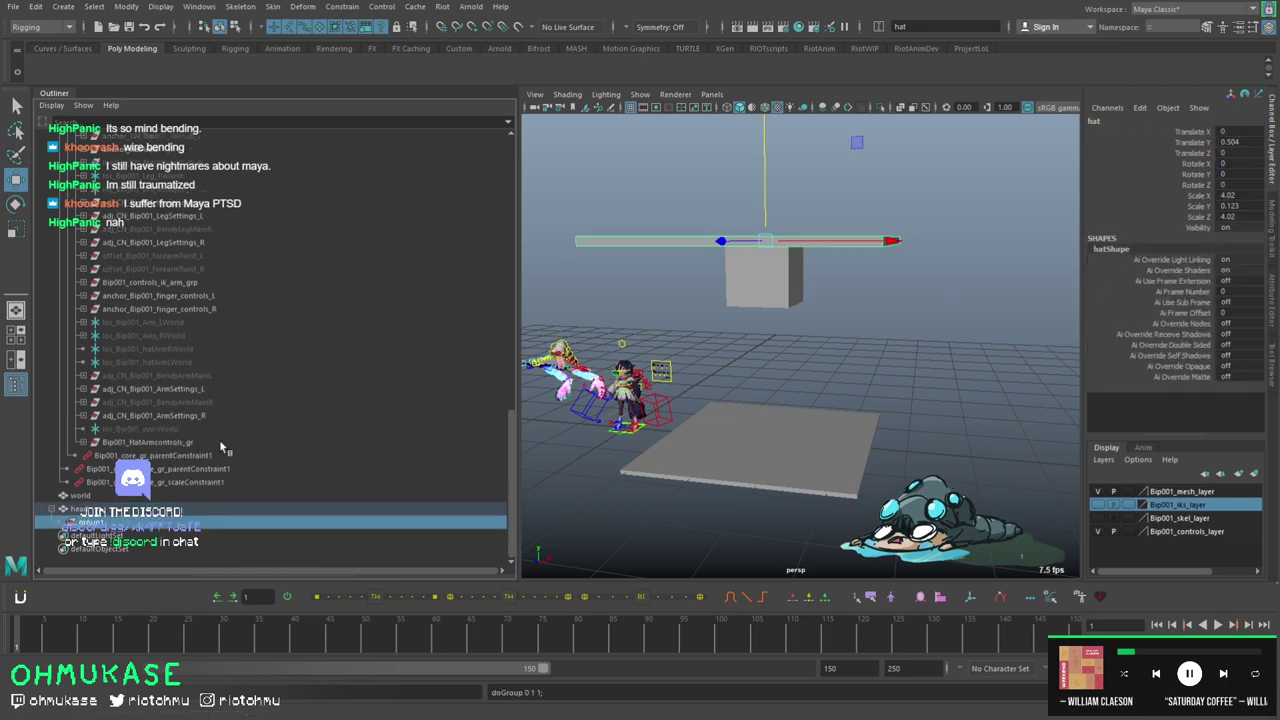
pyautogui.hotkey('ctrl', 'z')
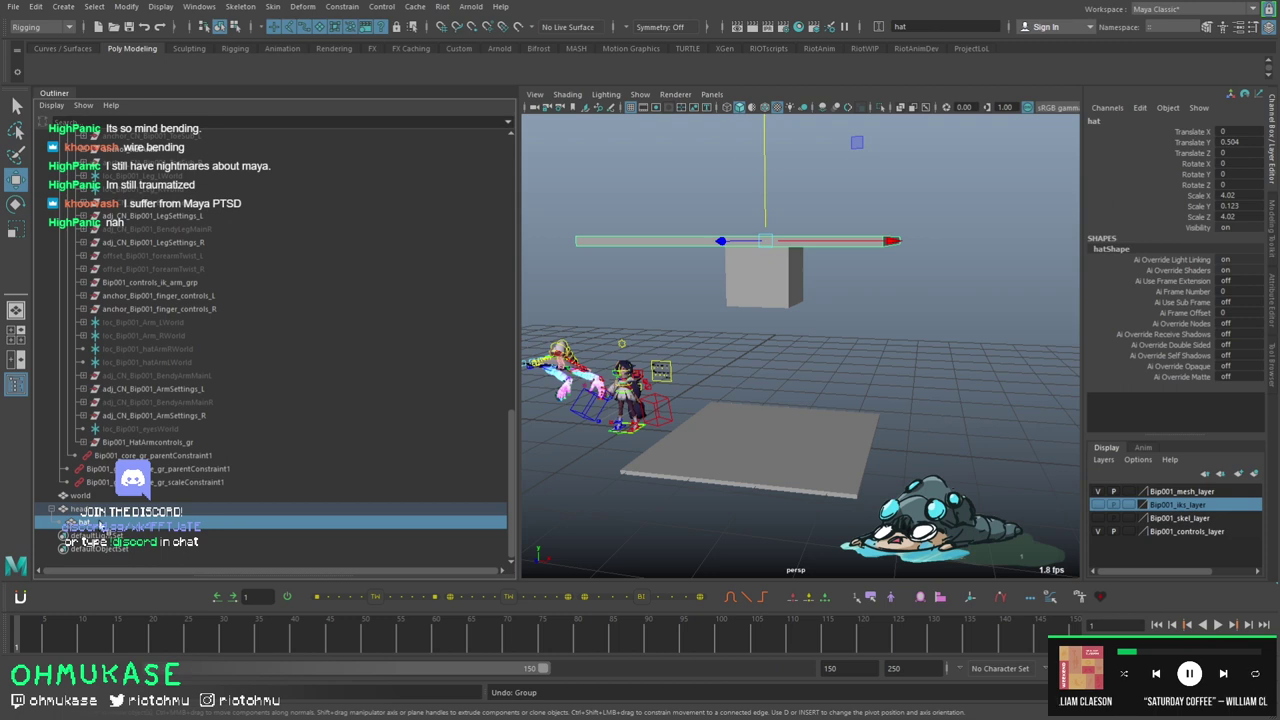
# - Group the hat under the head and name the new group hat_space
pyautogui.hotkey('ctrl', 'g')
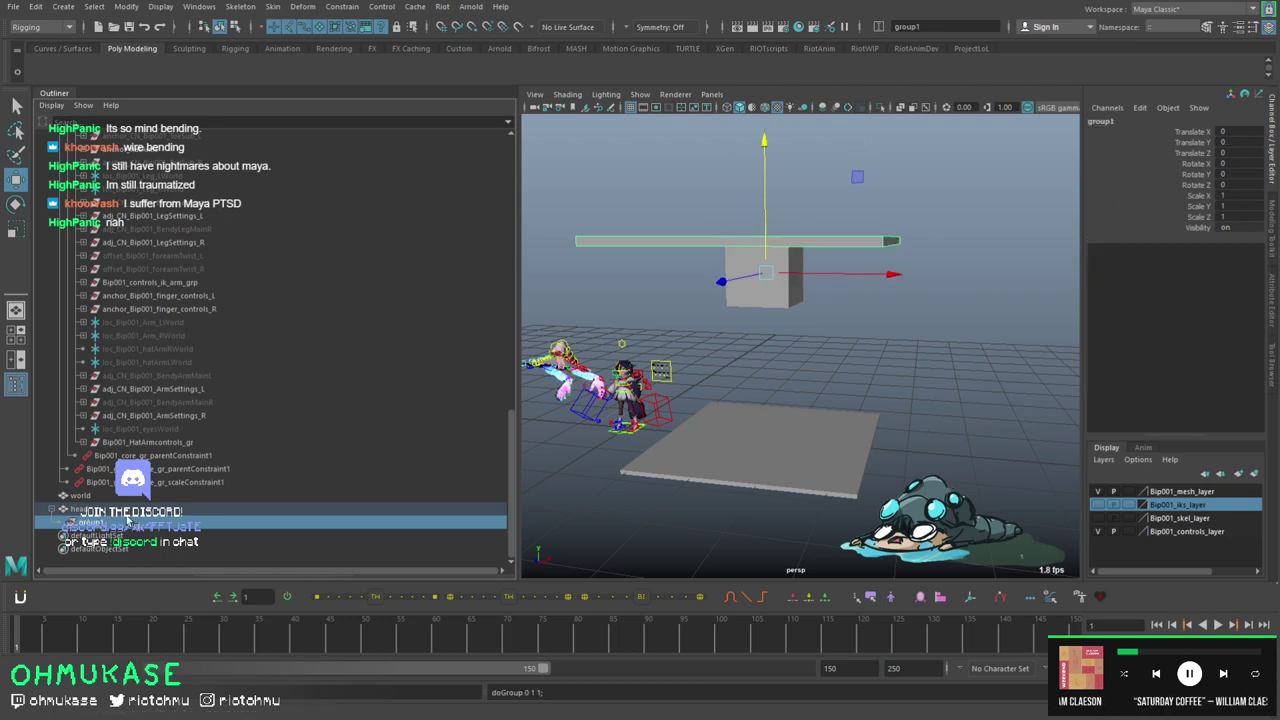
pyautogui.click(64, 525)
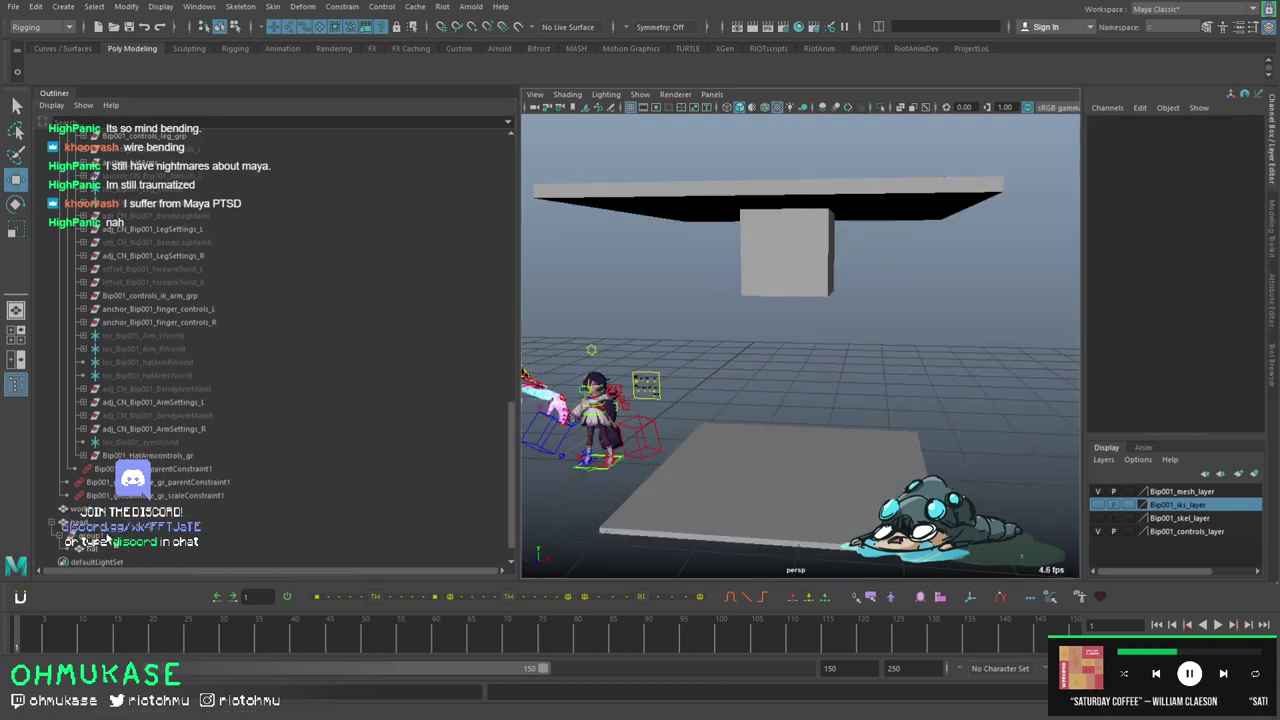
pyautogui.doubleClick(93, 536)
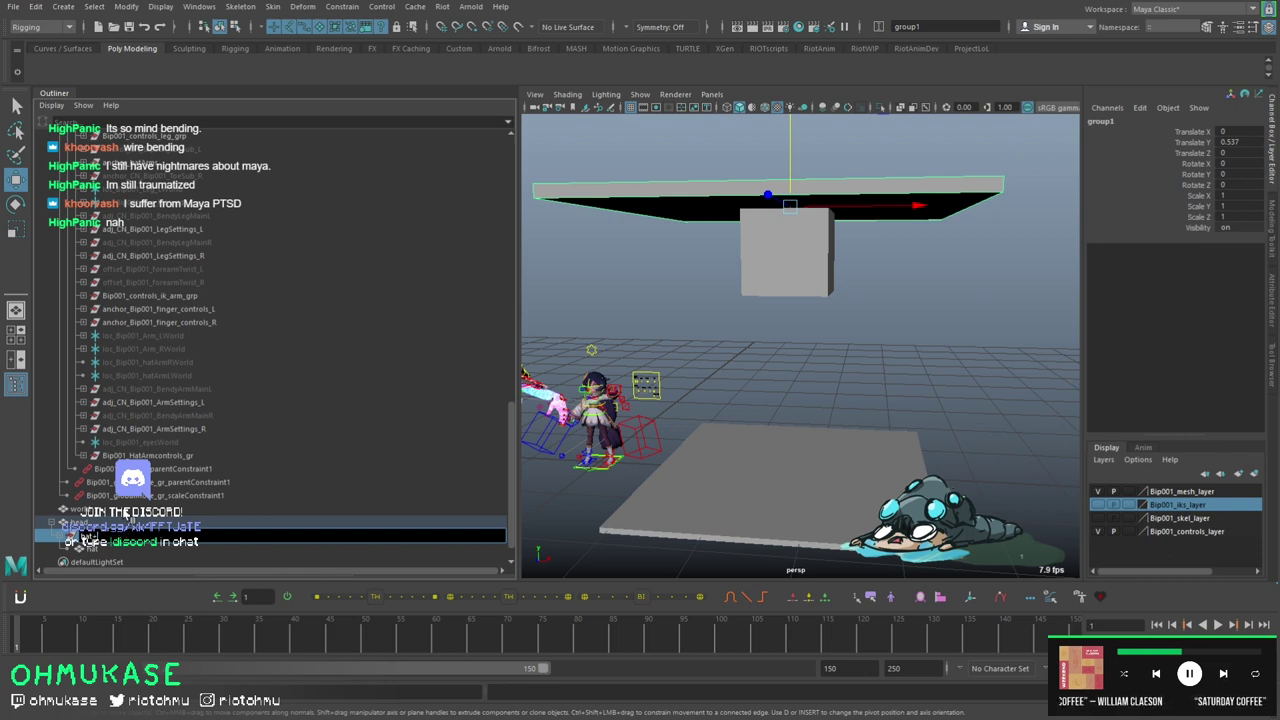
pyautogui.press('Return')
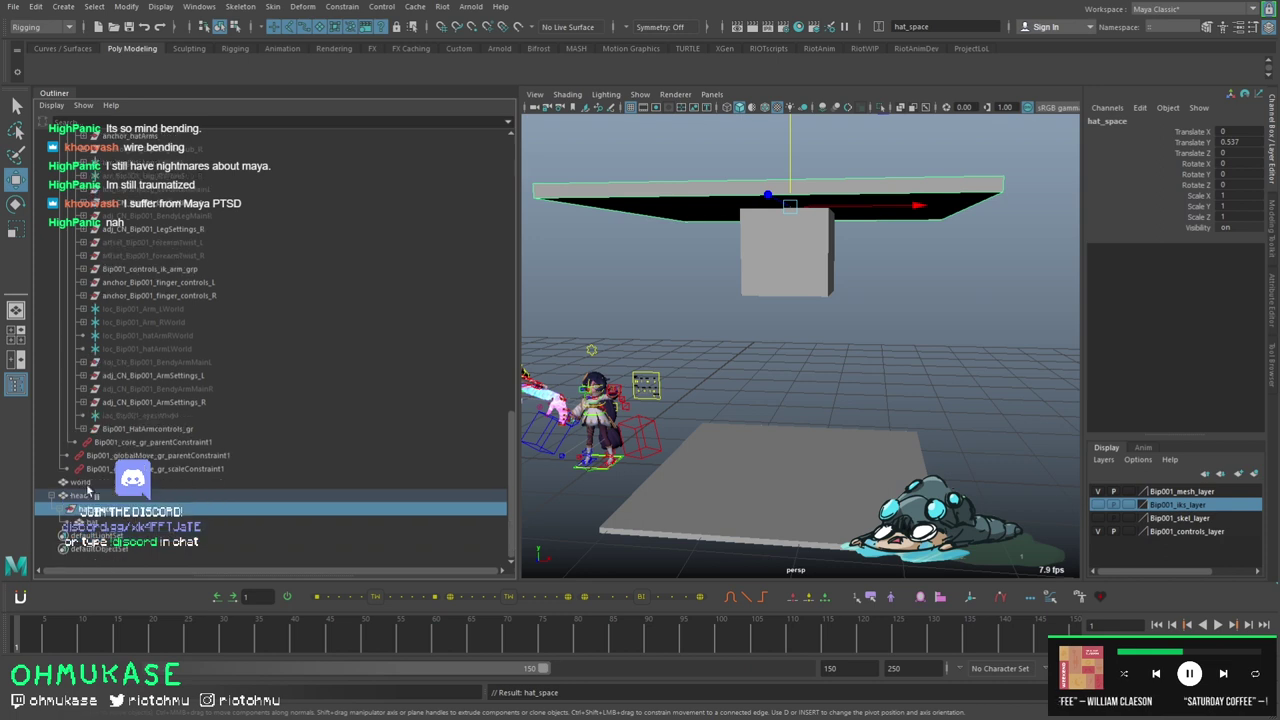
# - Rename the hat's parent group as hat_offset
pyautogui.click(113, 510)
pyautogui.click(79, 495)
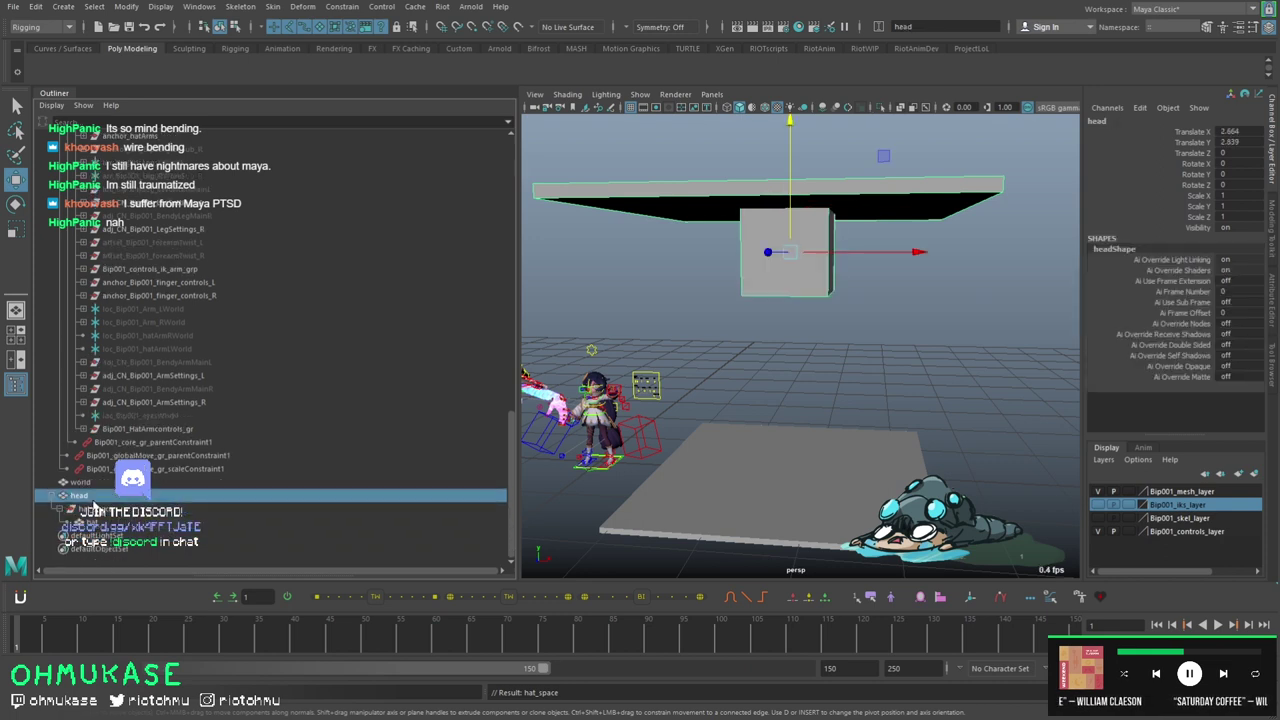
pyautogui.keyDown('alt'); pyautogui.moveTo(828, 232); pyautogui.dragTo(814, 280); pyautogui.keyUp('alt')
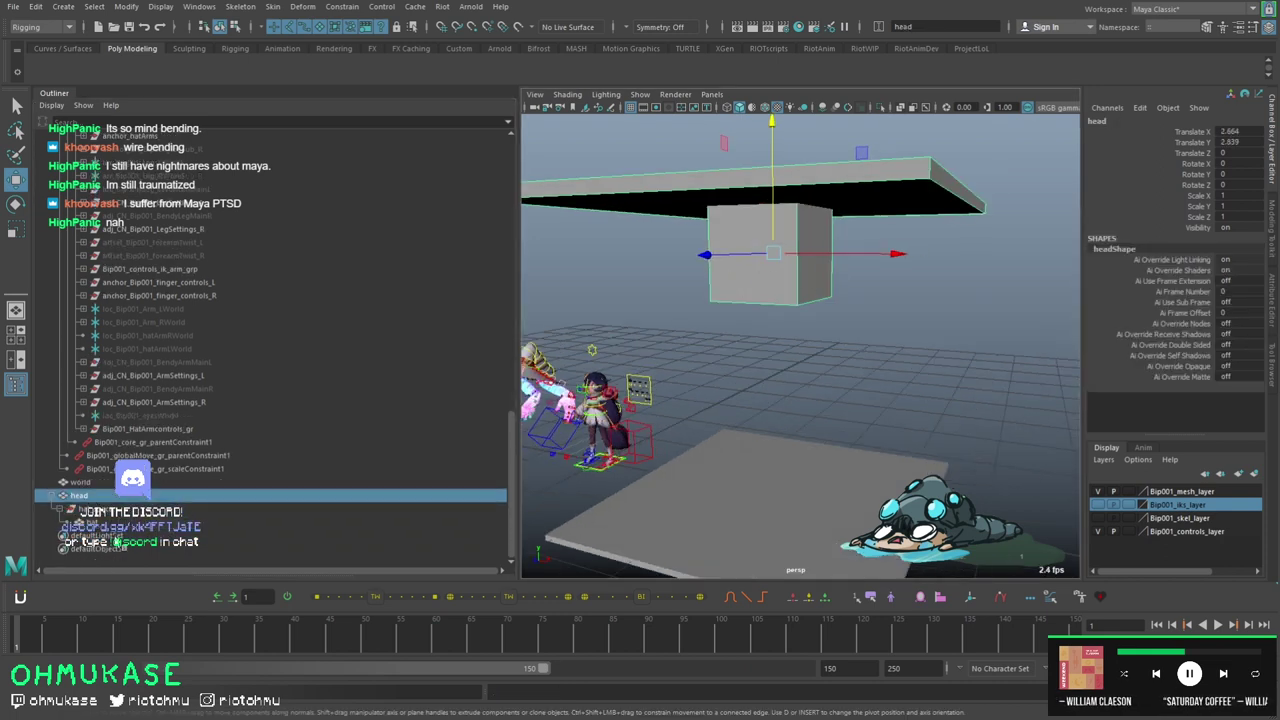
pyautogui.click(34, 524)
pyautogui.click(80, 511)
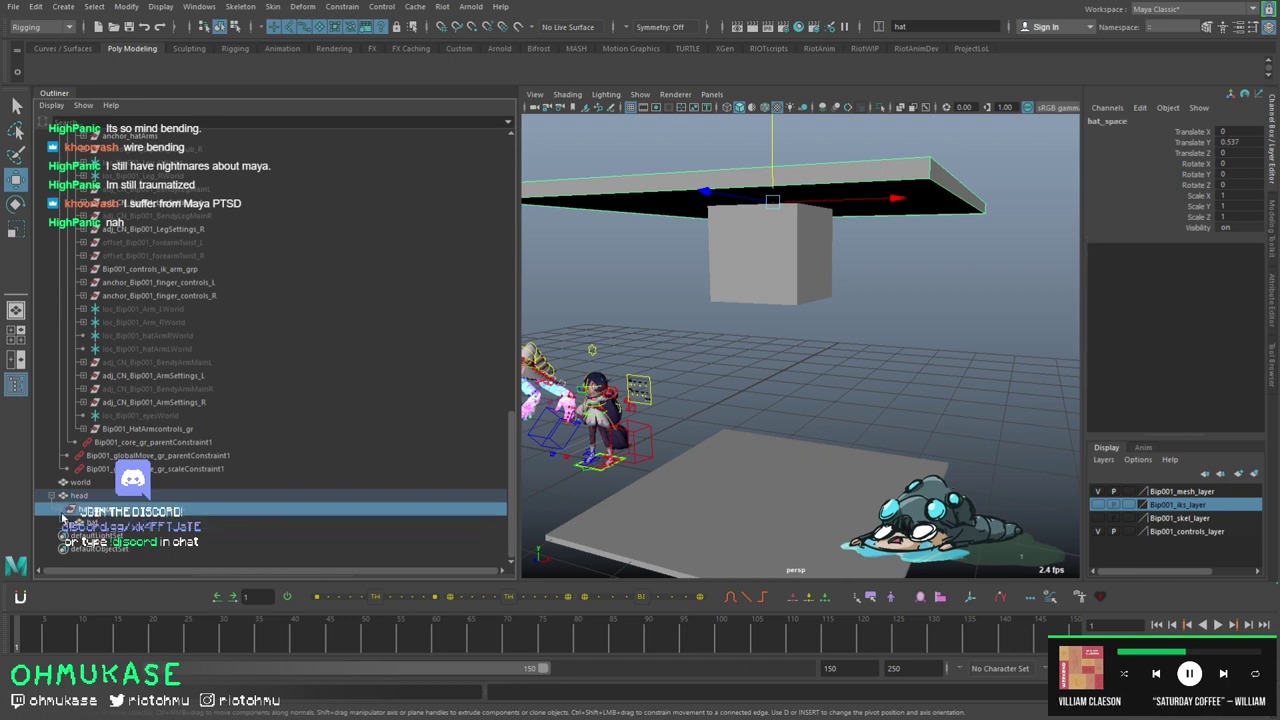
pyautogui.click(59, 510)
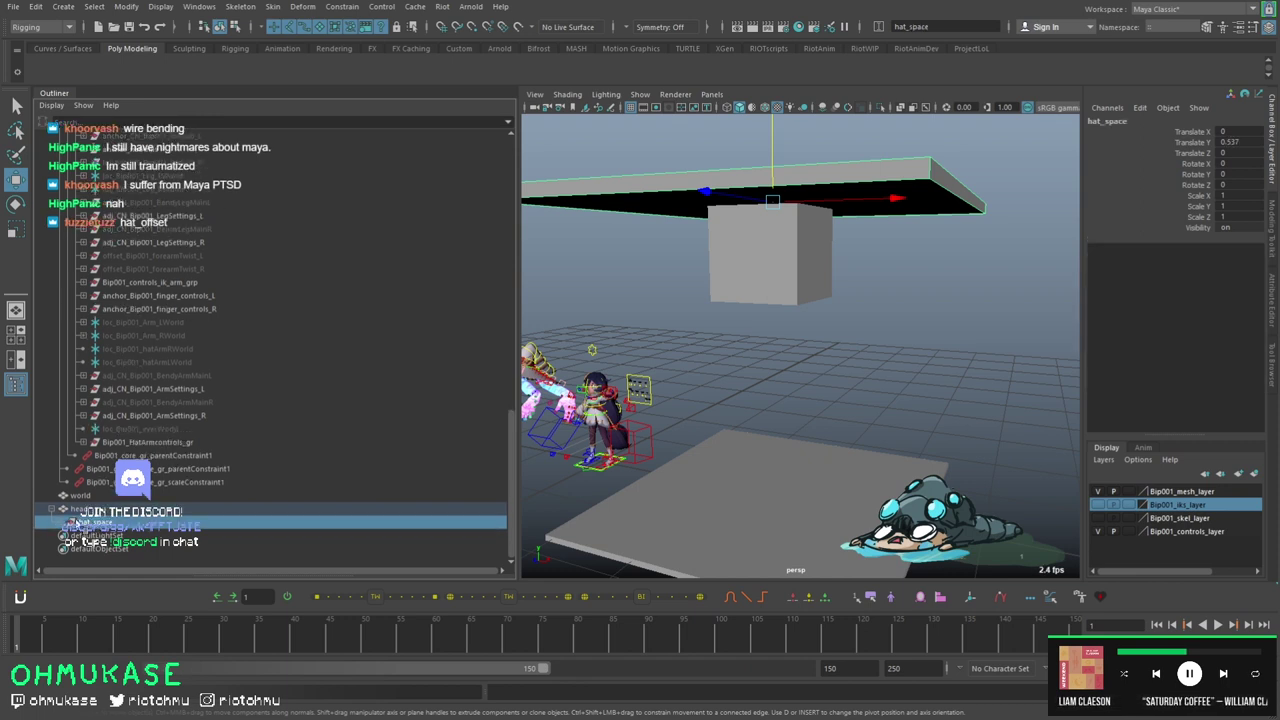
pyautogui.doubleClick(88, 522)
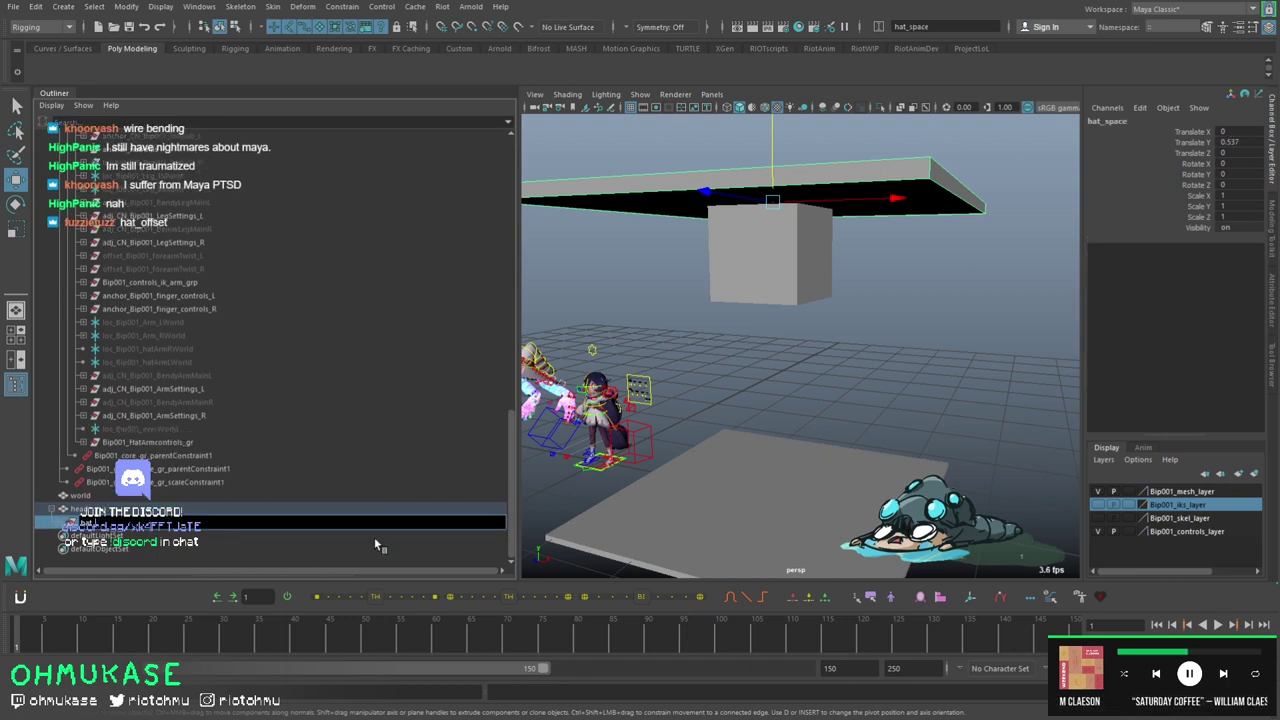
pyautogui.write('hat_offset')
pyautogui.press('Return')
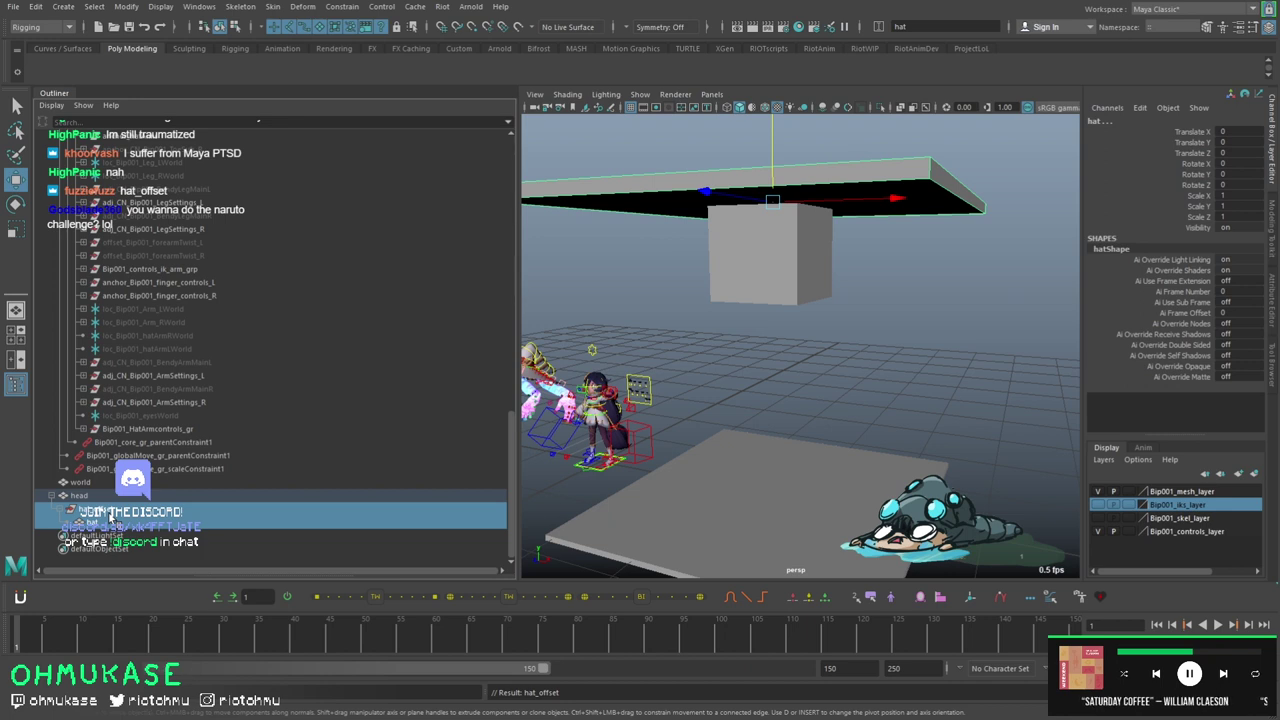
# - Compare the channel values of the hat_offset group and the hat inside it
pyautogui.click(111, 512)
pyautogui.click(111, 521)
pyautogui.click(112, 512)
pyautogui.click(112, 520)
pyautogui.click(112, 511)
pyautogui.click(104, 521)
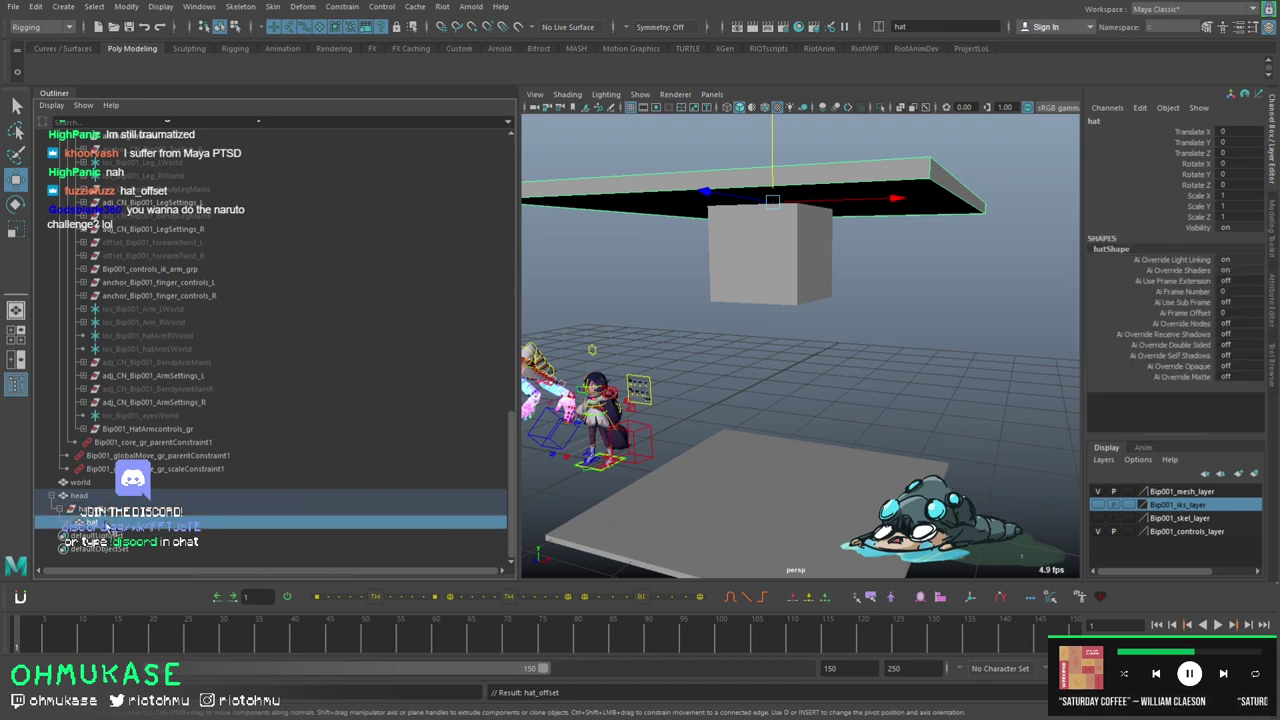
# - Try rotating the hat through its hat_offset group, and undo the rotation
pyautogui.click(100, 511)
pyautogui.press('Up')
pyautogui.press('e')
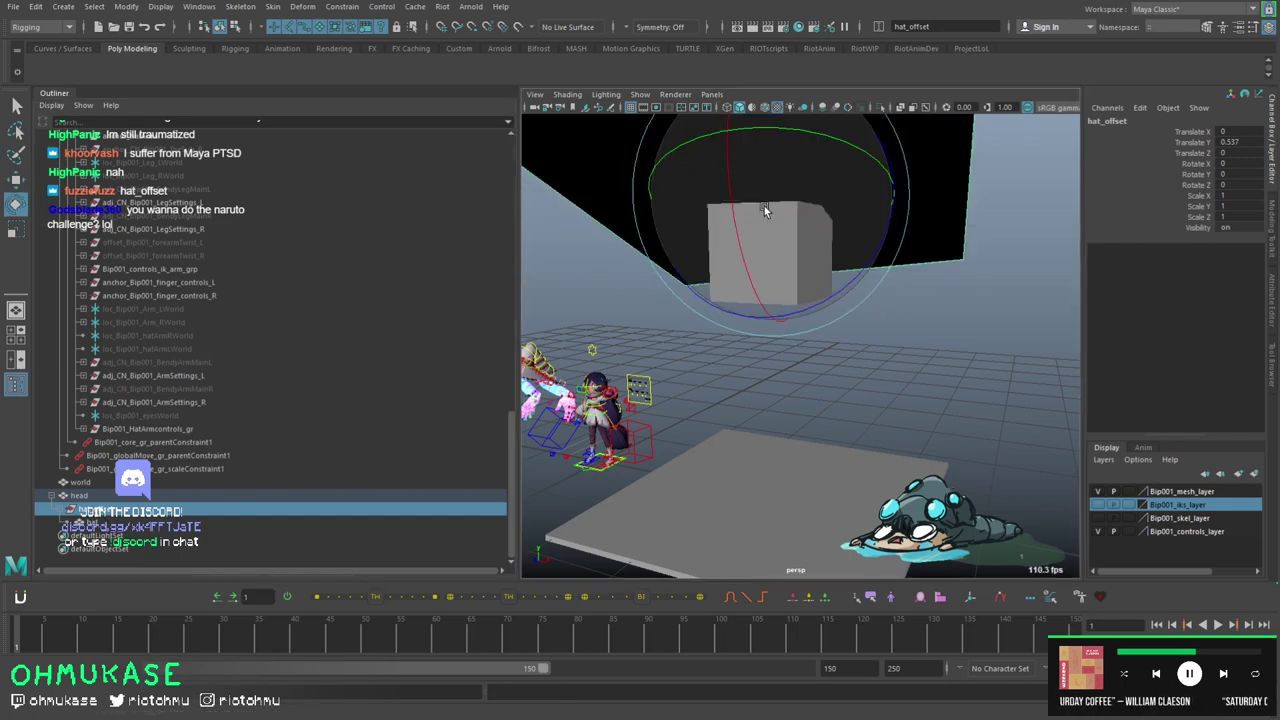
pyautogui.keyDown('alt'); pyautogui.moveTo(737, 288); pyautogui.dragTo(730, 250); pyautogui.keyUp('alt')
# - Try moving the hat itself inside the offset group, and undo the move
pyautogui.click(106, 525)
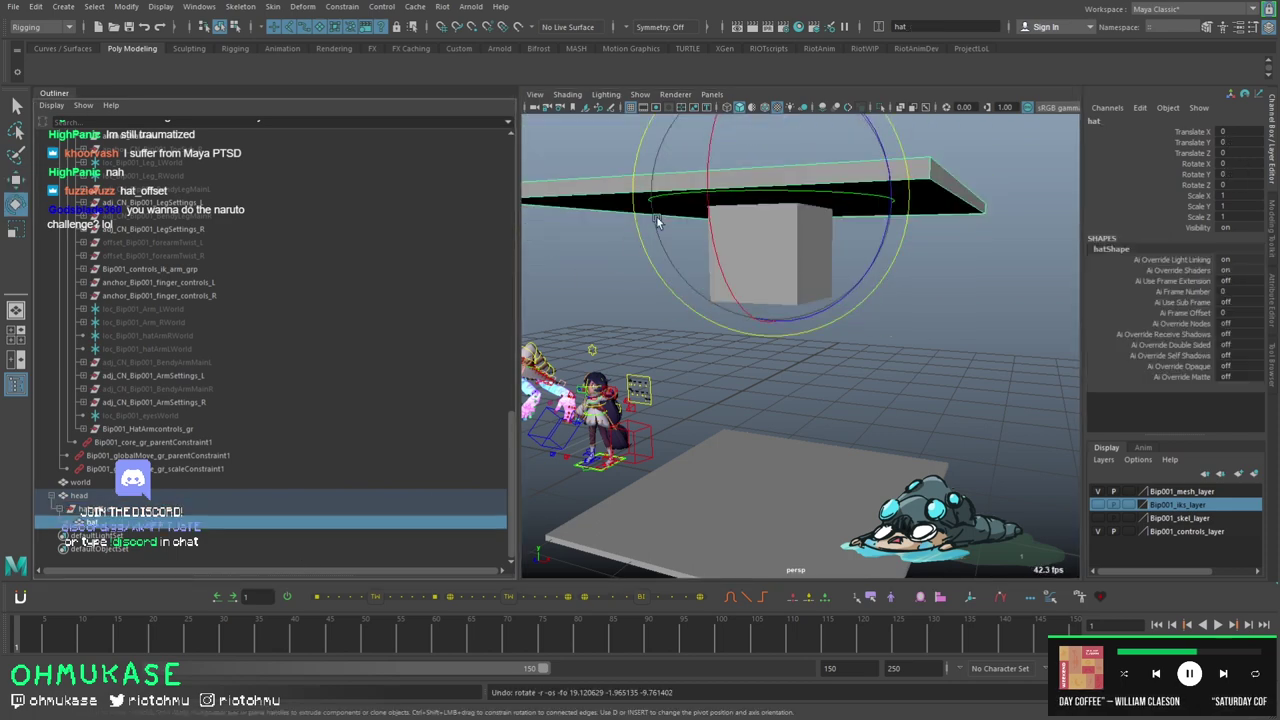
pyautogui.scroll(-3, 704, 206)
pyautogui.press('w')
pyautogui.keyDown('alt'); pyautogui.moveTo(795, 220); pyautogui.dragTo(786, 276, button='middle'); pyautogui.keyUp('alt')
pyautogui.moveTo(773, 261); pyautogui.dragTo(825, 268)
pyautogui.hotkey('ctrl', 'z')
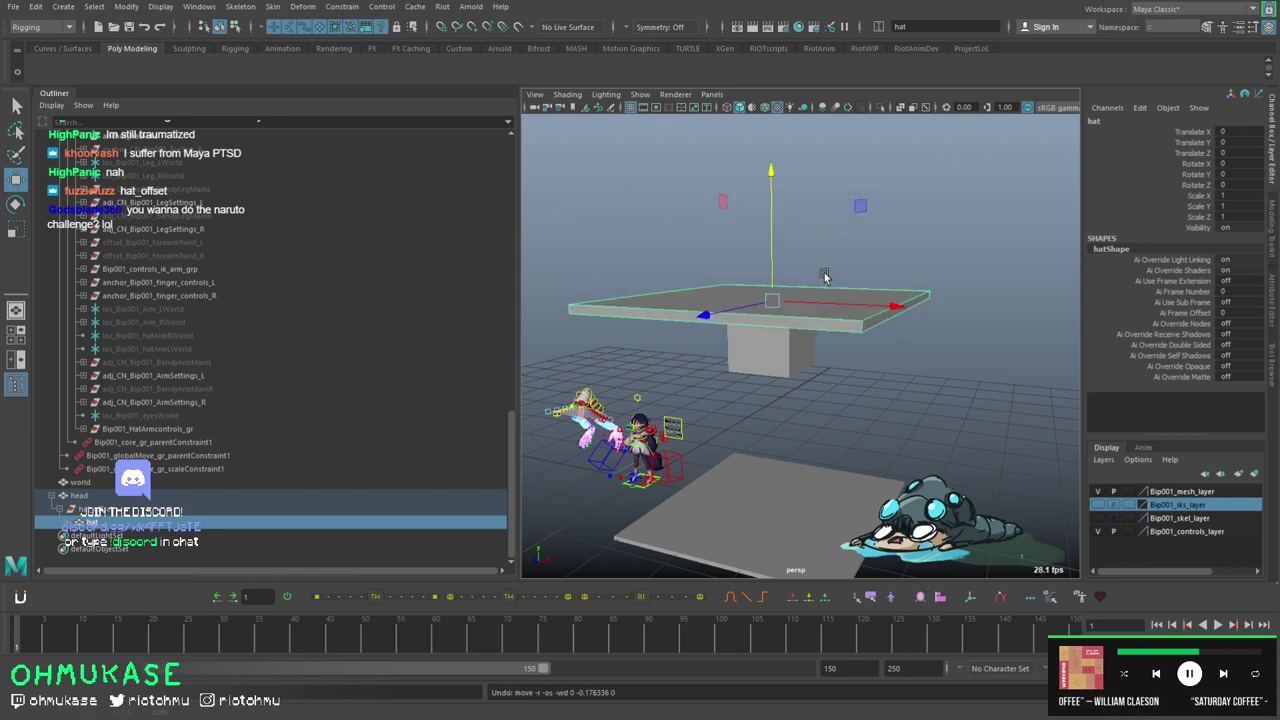
# - Parent-constrain the hat_offset group to the world slab
pyautogui.keyDown('alt'); pyautogui.moveTo(740, 348); pyautogui.dragTo(822, 364); pyautogui.keyUp('alt')
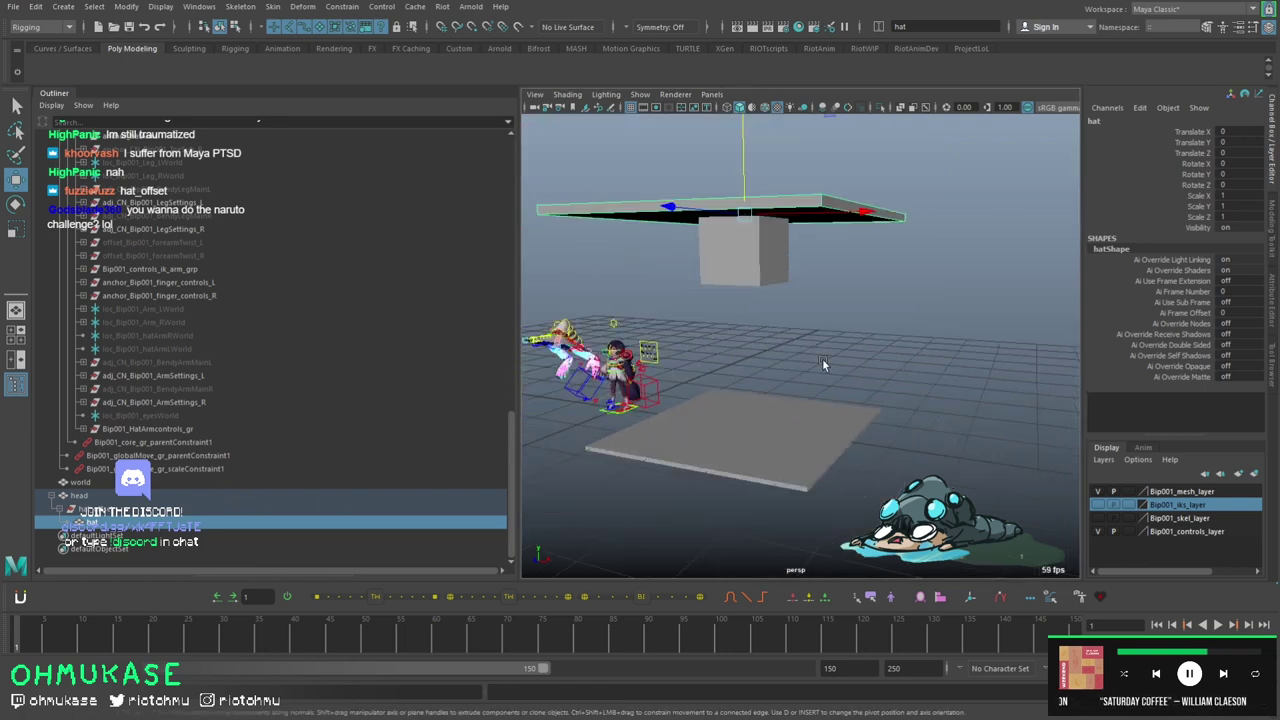
pyautogui.click(811, 438)
pyautogui.keyDown('alt'); pyautogui.moveTo(812, 436); pyautogui.dragTo(785, 390); pyautogui.keyUp('alt')
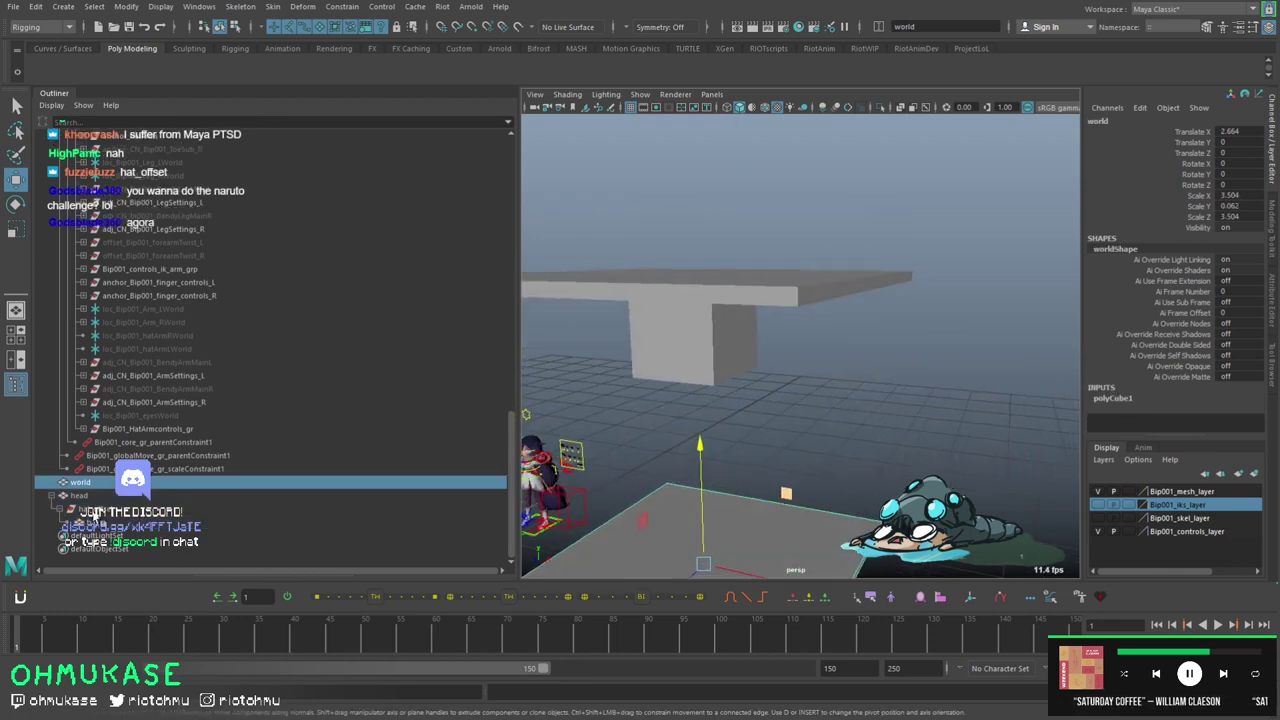
pyautogui.click(94, 512)
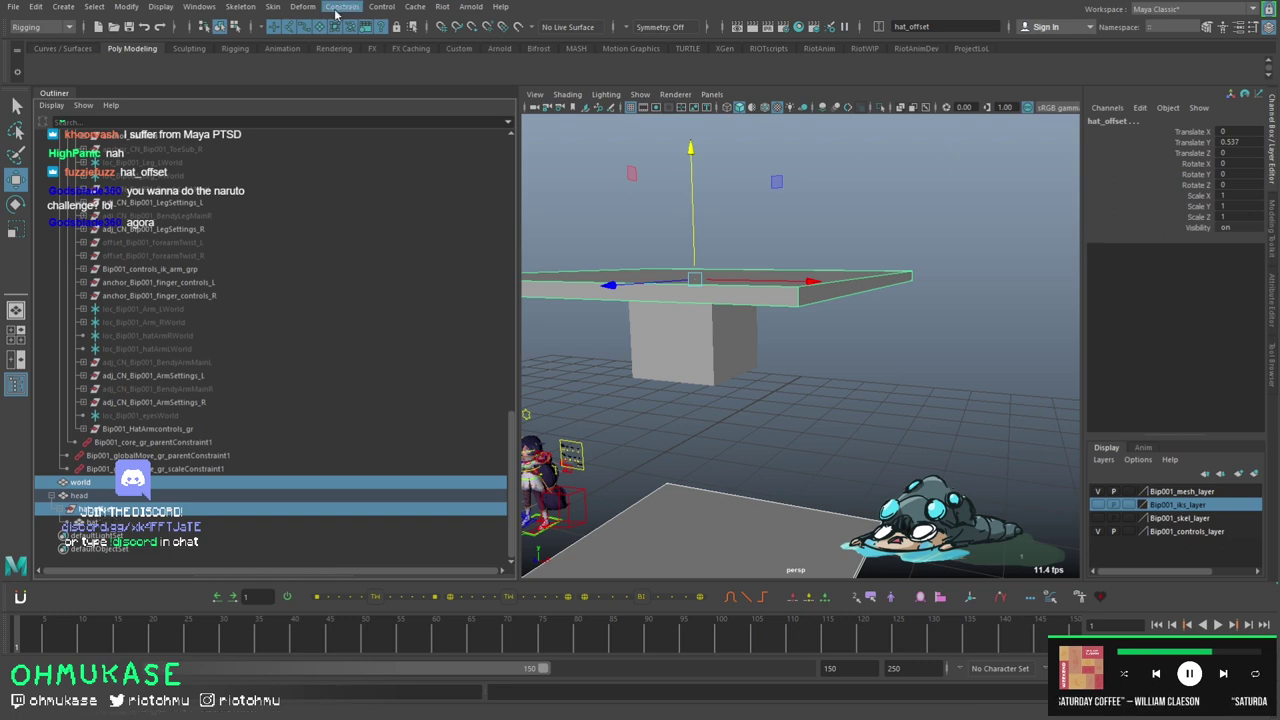
pyautogui.click(390, 48)
pyautogui.keyDown('alt'); pyautogui.moveTo(843, 431); pyautogui.dragTo(844, 348); pyautogui.keyUp('alt')
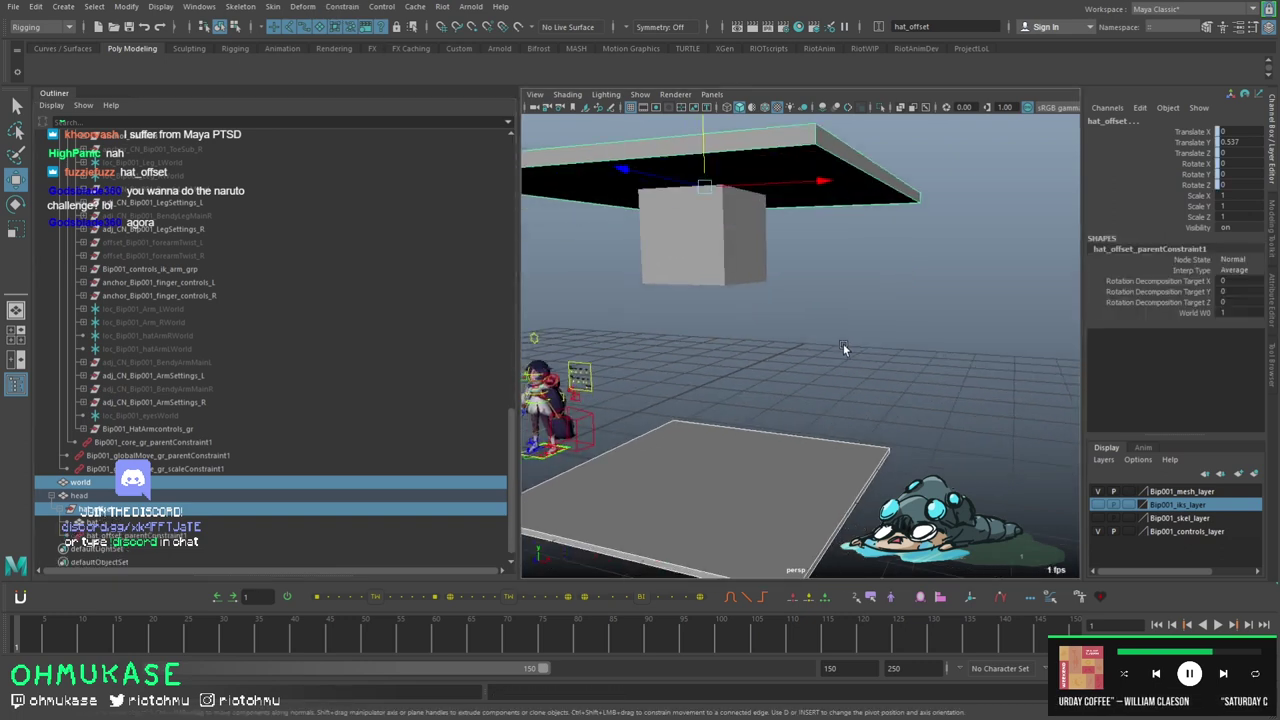
# - Inspect the constrained Translate and Rotate channels of the hat_offset group
pyautogui.click(110, 547)
pyautogui.click(106, 536)
pyautogui.click(97, 511)
pyautogui.press('Up')
pyautogui.moveTo(1198, 140); pyautogui.dragTo(1190, 196)
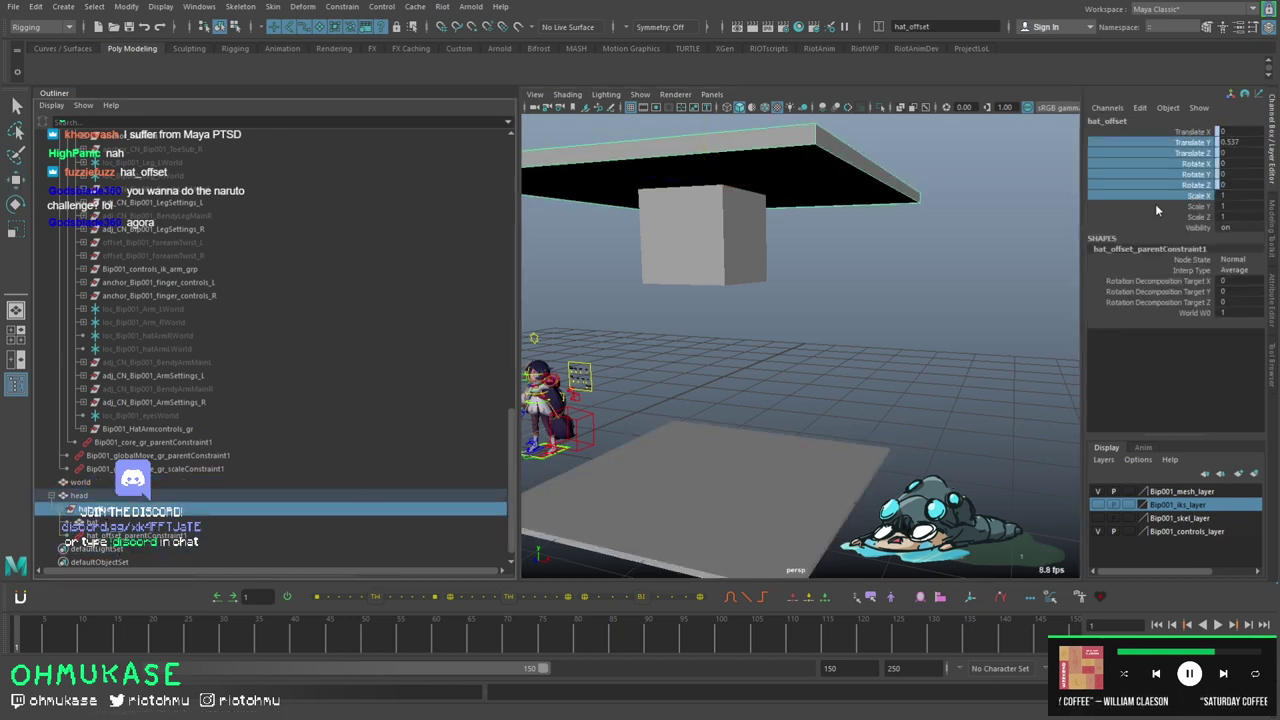
# - Try moving and keyframing the hat under its constrained offset group, and undo both changes
pyautogui.click(98, 523)
pyautogui.press('w')
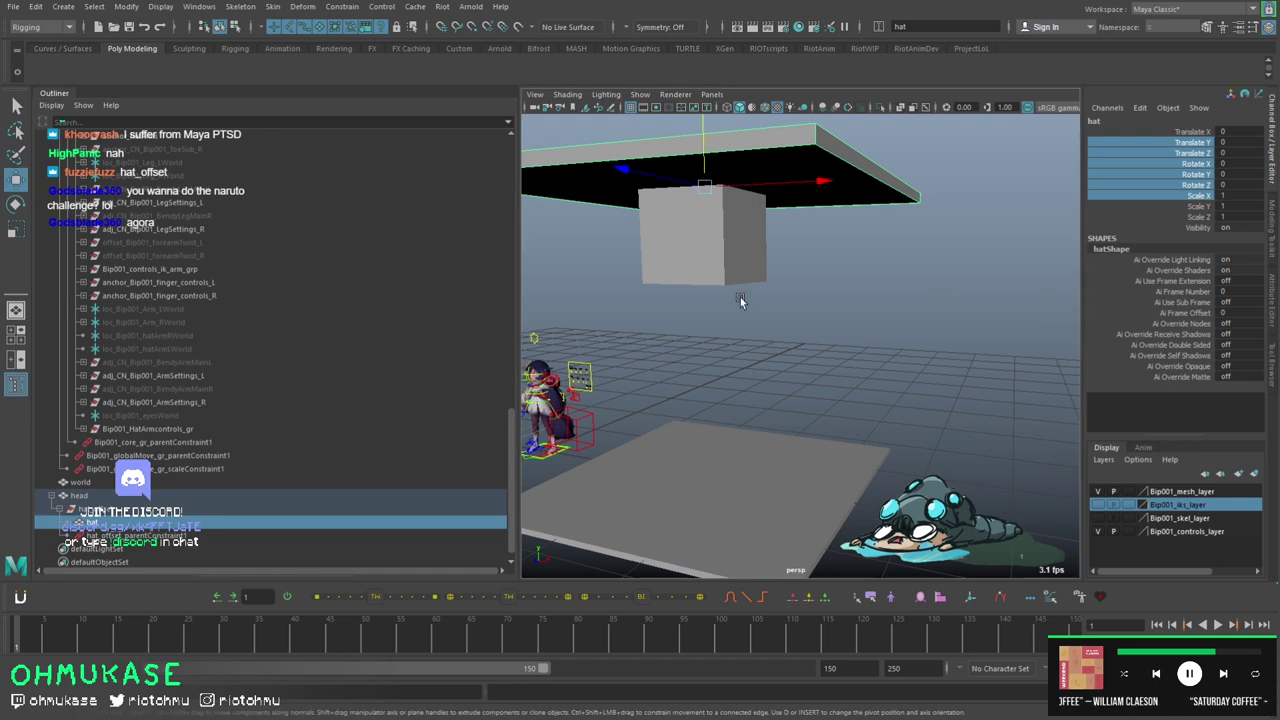
pyautogui.scroll(-5, 742, 295)
pyautogui.moveTo(752, 222); pyautogui.dragTo(734, 281)
pyautogui.hotkey('ctrl', 'z')
pyautogui.press('s')
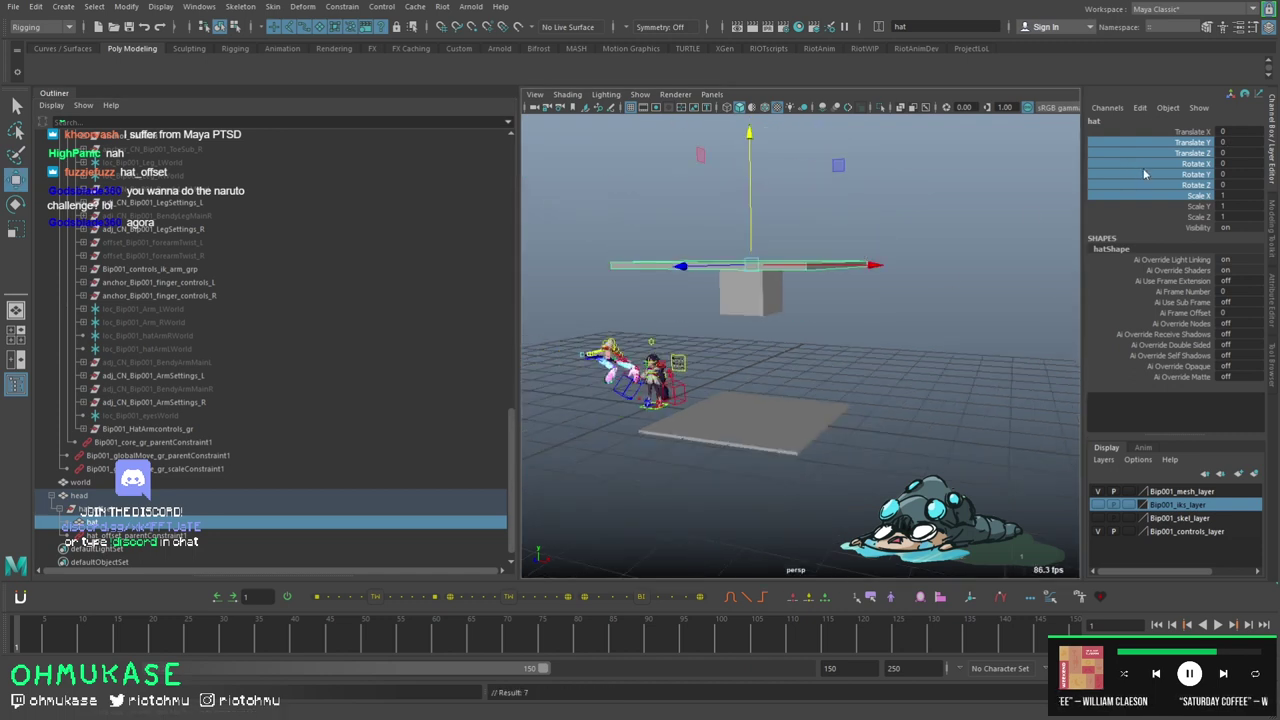
pyautogui.hotkey('ctrl', 'z')
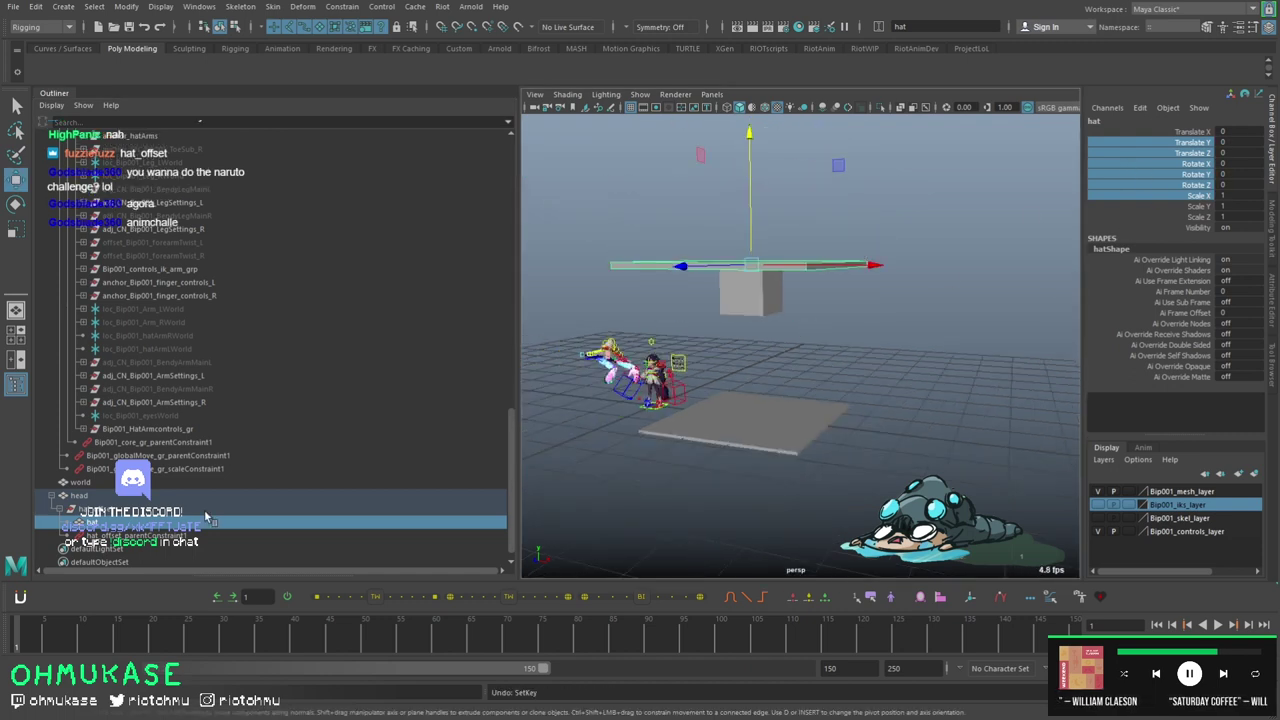
# - Check the hat_offset parent constraint, then try sliding the hat along X and undo the move
pyautogui.click(104, 536)
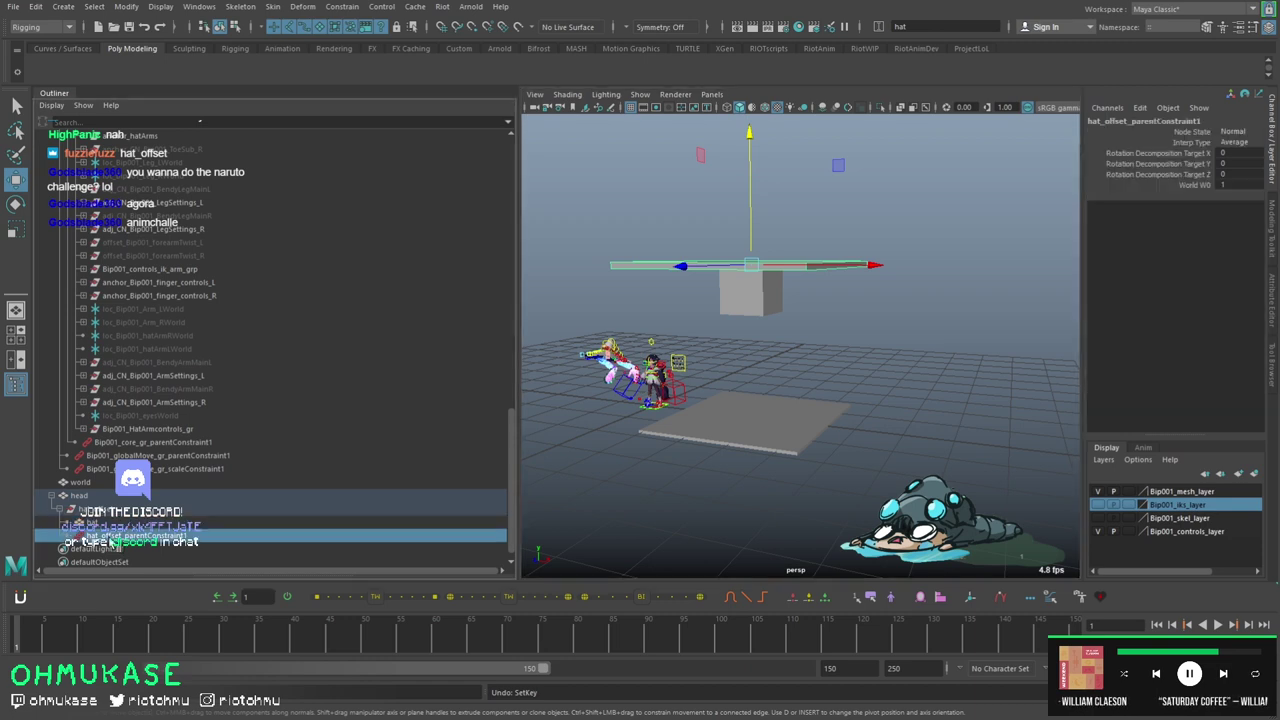
pyautogui.click(93, 523)
pyautogui.scroll(3, 823, 289)
pyautogui.keyDown('alt'); pyautogui.moveTo(823, 289); pyautogui.dragTo(833, 327, button='middle'); pyautogui.keyUp('alt')
pyautogui.moveTo(815, 272); pyautogui.dragTo(774, 199)
pyautogui.hotkey('ctrl', 'z')
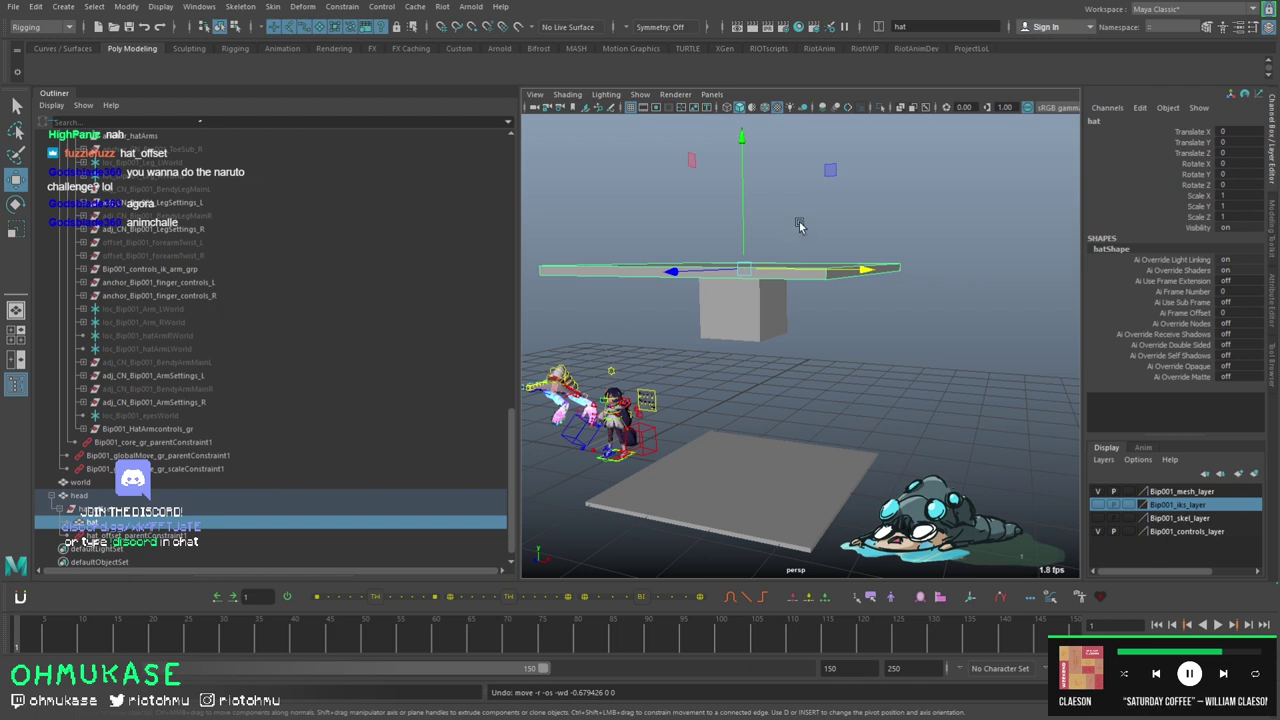
# - Open the Add Attribute window for the hat, hide the Outliner and place the window clear of the head and hat
pyautogui.click(1169, 219)
pyautogui.click(1150, 122)
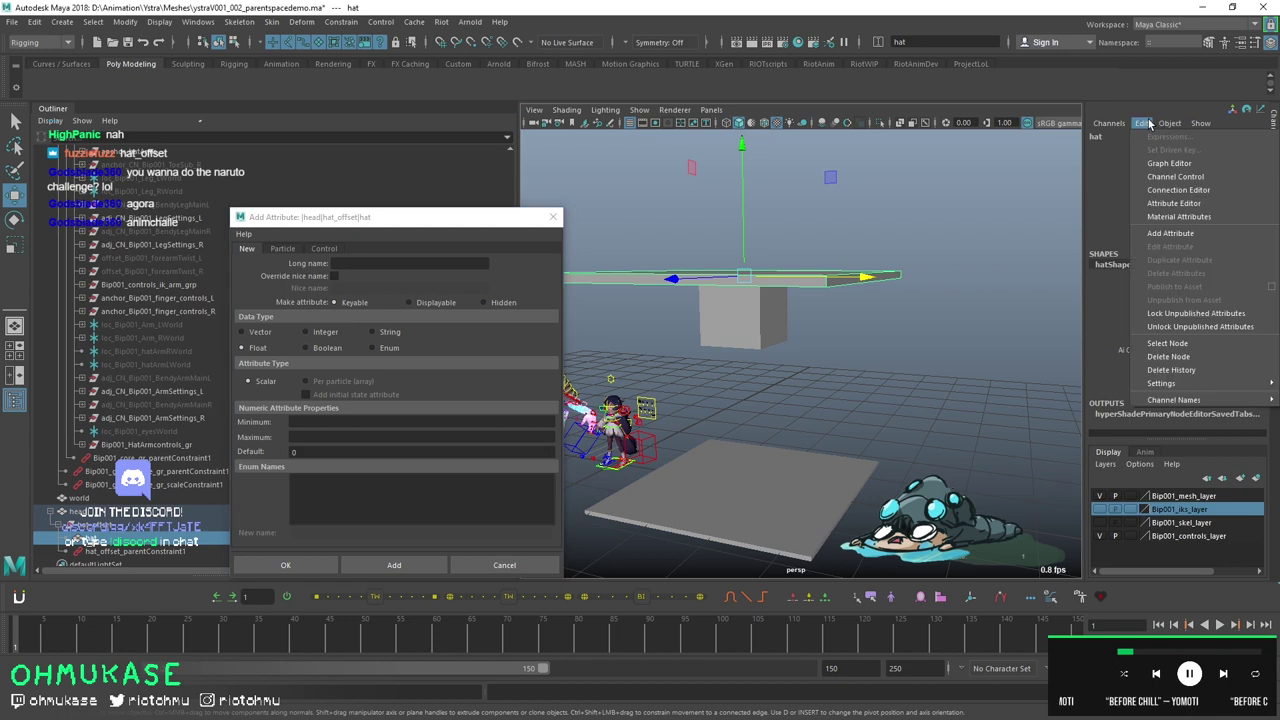
pyautogui.click(385, 232)
pyautogui.moveTo(594, 175); pyautogui.dragTo(470, 232)
pyautogui.click(14, 400)
pyautogui.moveTo(304, 238); pyautogui.dragTo(123, 166)
pyautogui.click(155, 212)
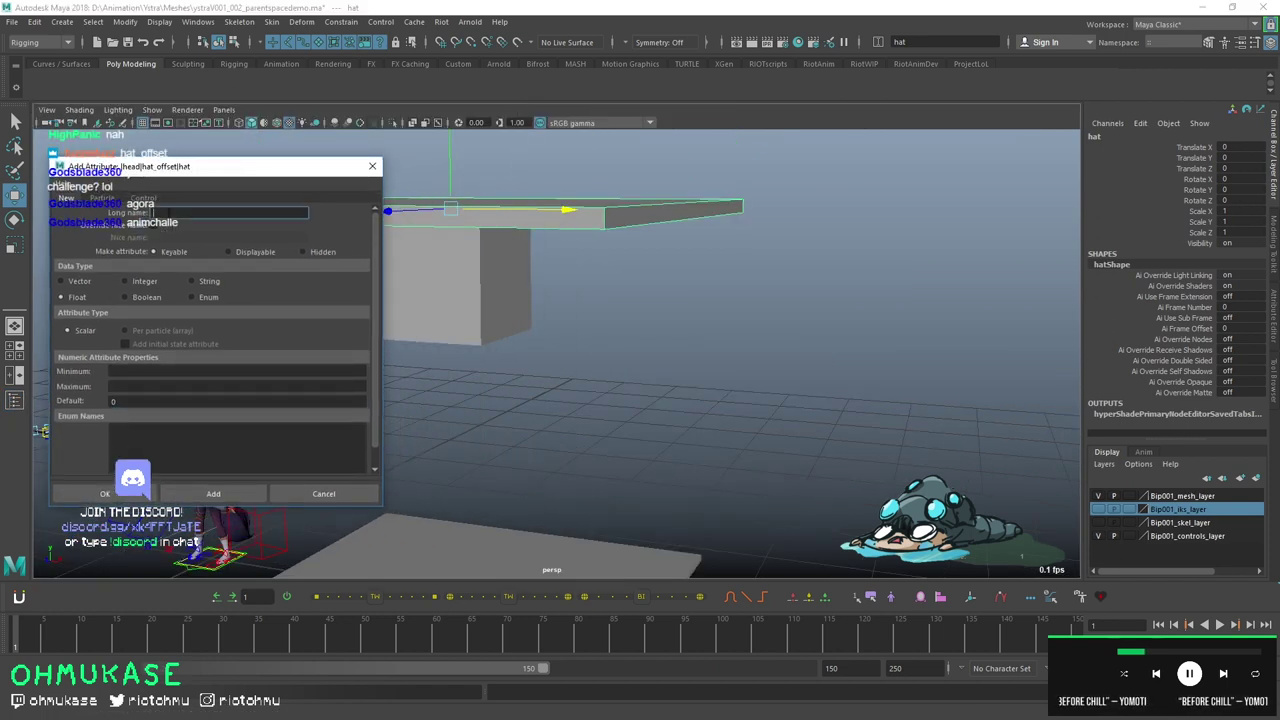
pyautogui.moveTo(251, 166); pyautogui.dragTo(865, 193)
# - Add a keyable float attribute named Parent to the hat with minimum 0, maximum 1 and default 0
pyautogui.press('Tab')
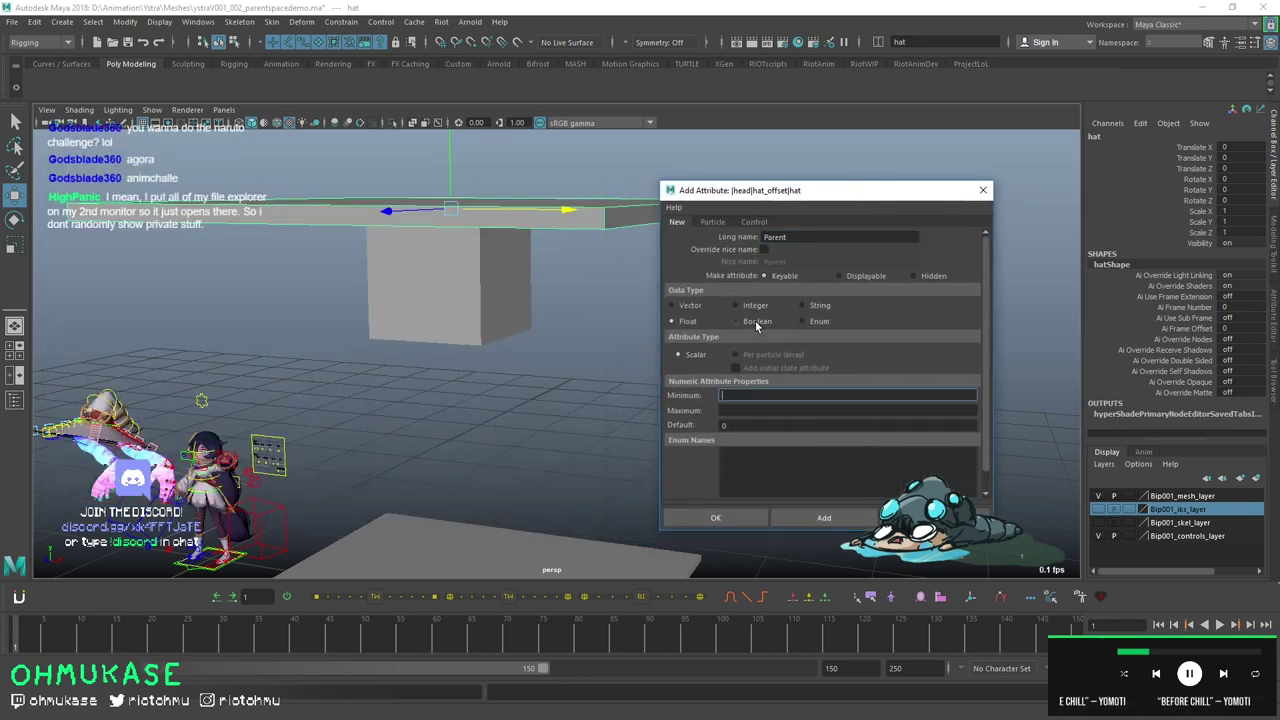
pyautogui.click(731, 410)
pyautogui.click(732, 394)
pyautogui.press('Tab')
pyautogui.write('1')
pyautogui.press('Tab')
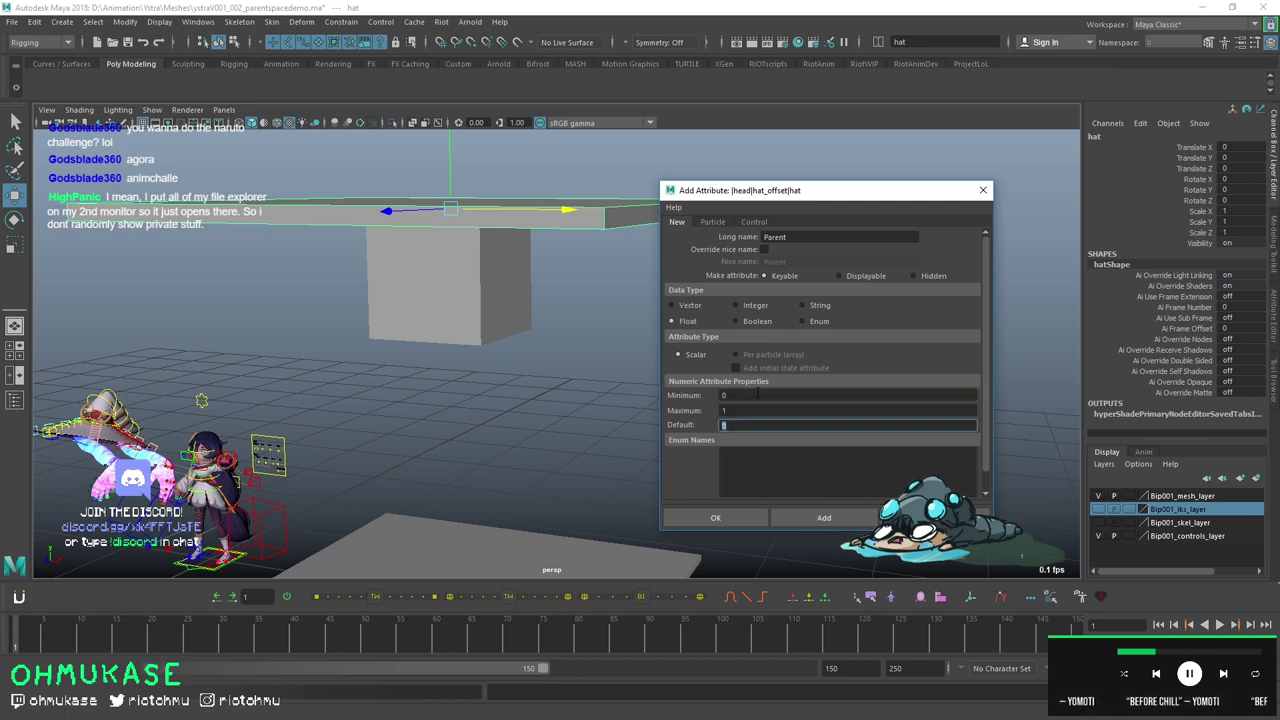
pyautogui.click(739, 409)
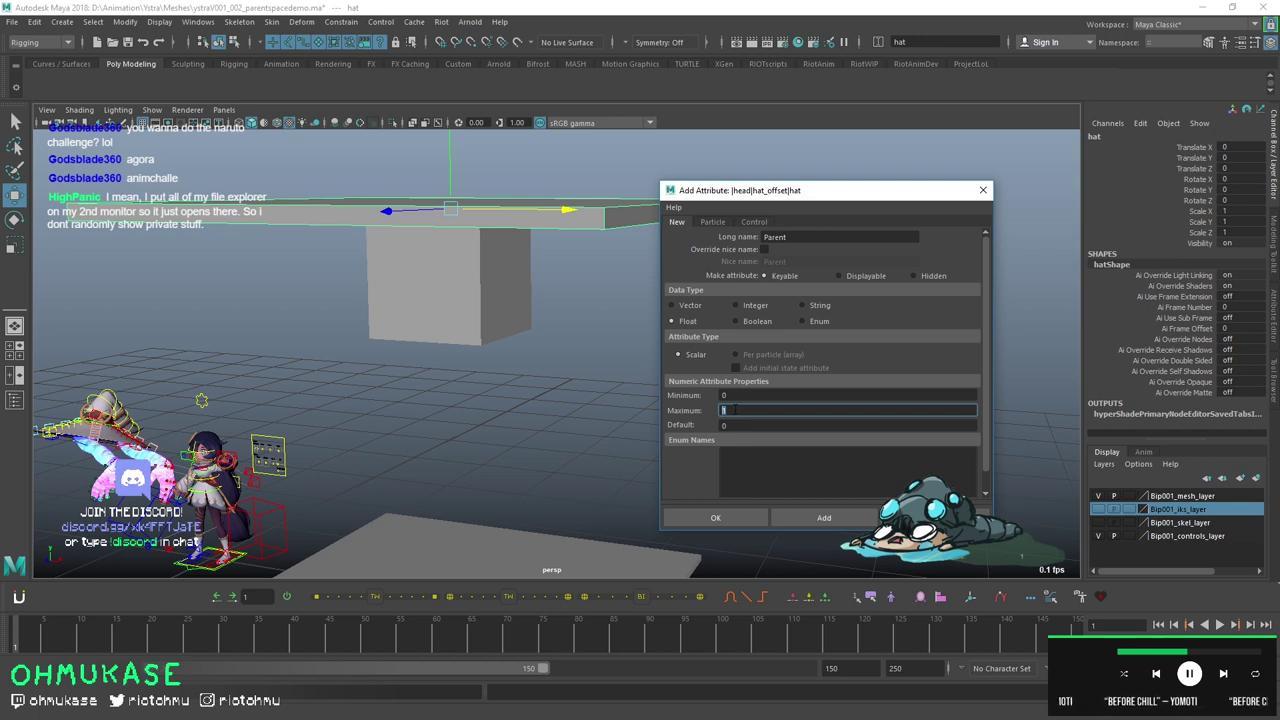
pyautogui.press('Tab')
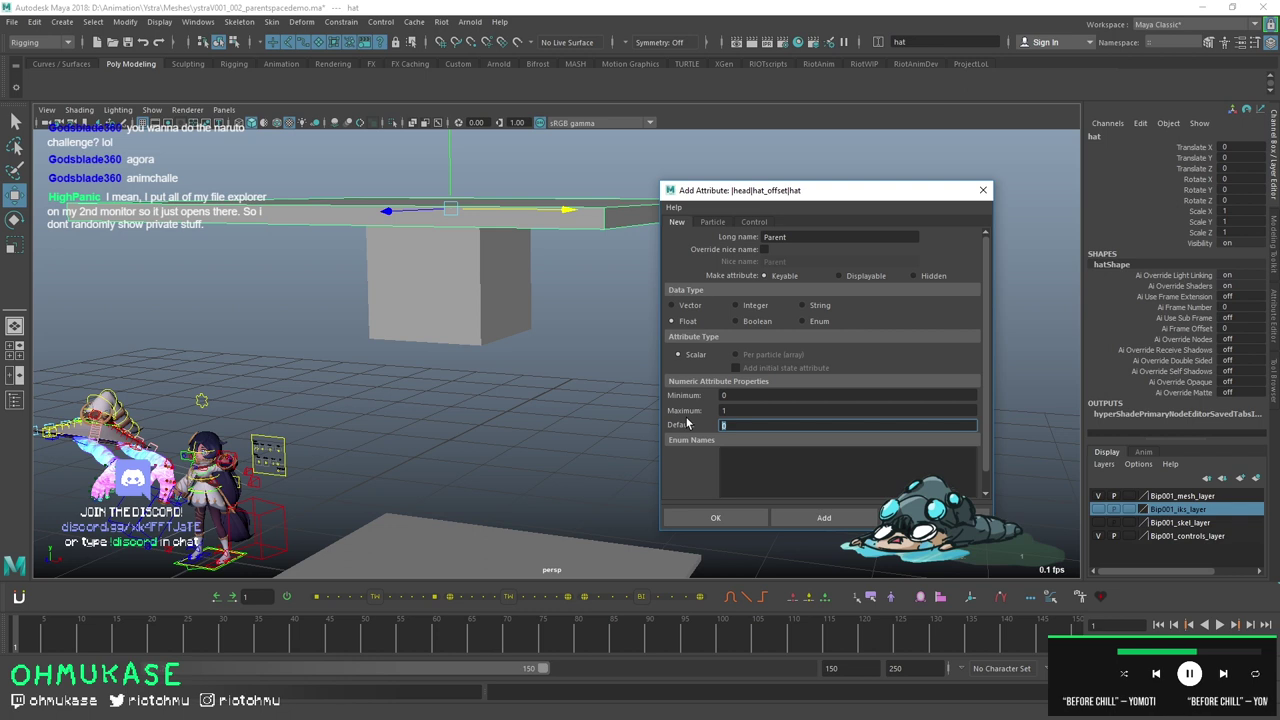
pyautogui.click(806, 514)
pyautogui.click(983, 190)
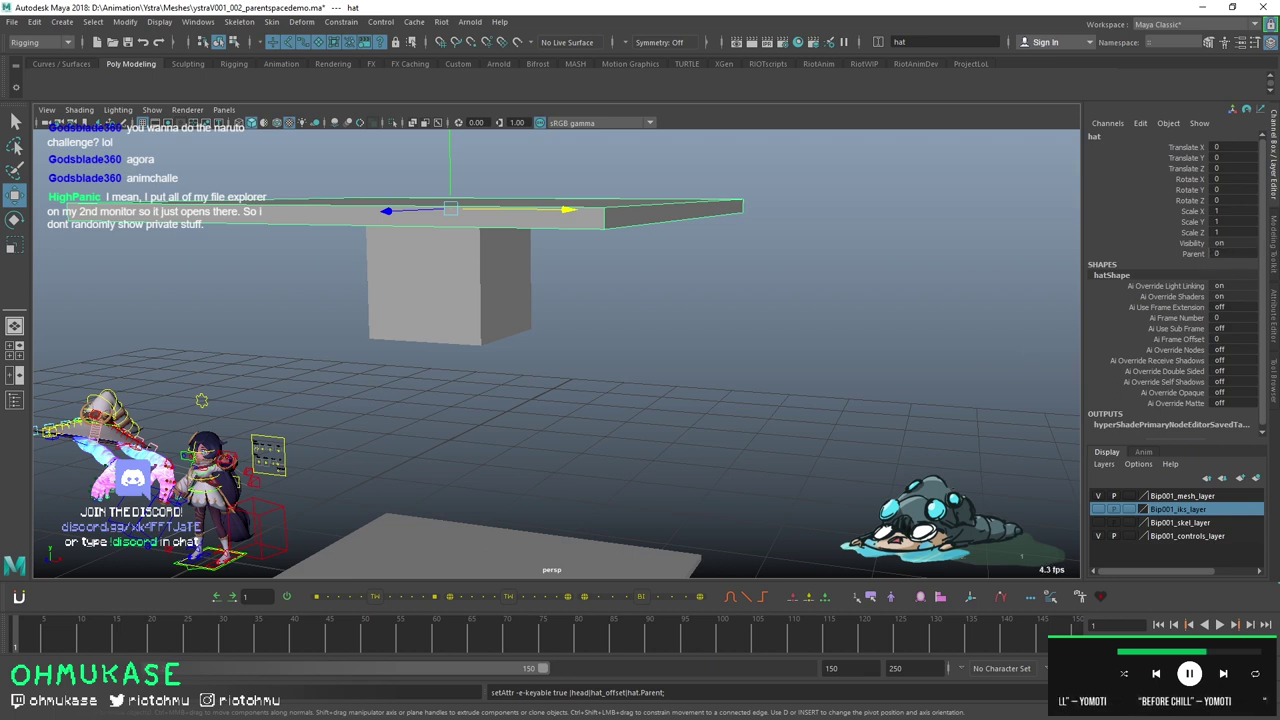
# - Undo and restore the hat's added Parent attribute, and undo one more attribute change
pyautogui.hotkey('ctrl', 'z')
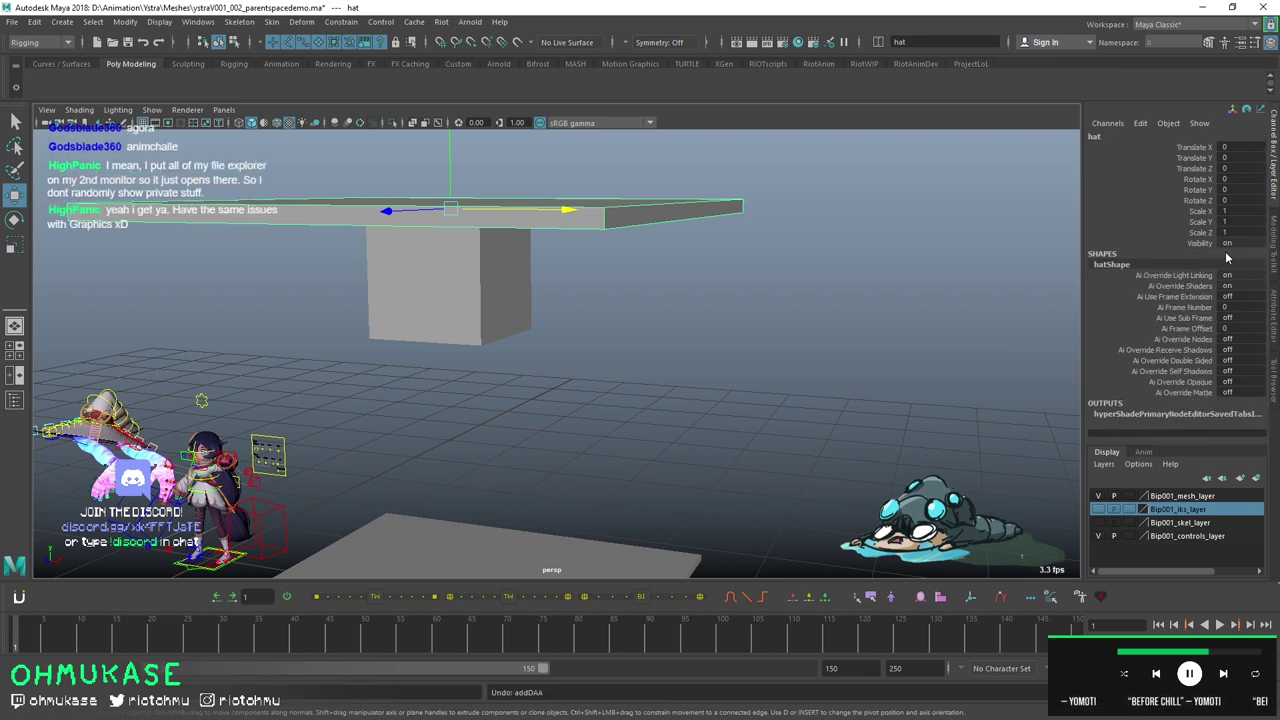
pyautogui.hotkey('shift', 'z')
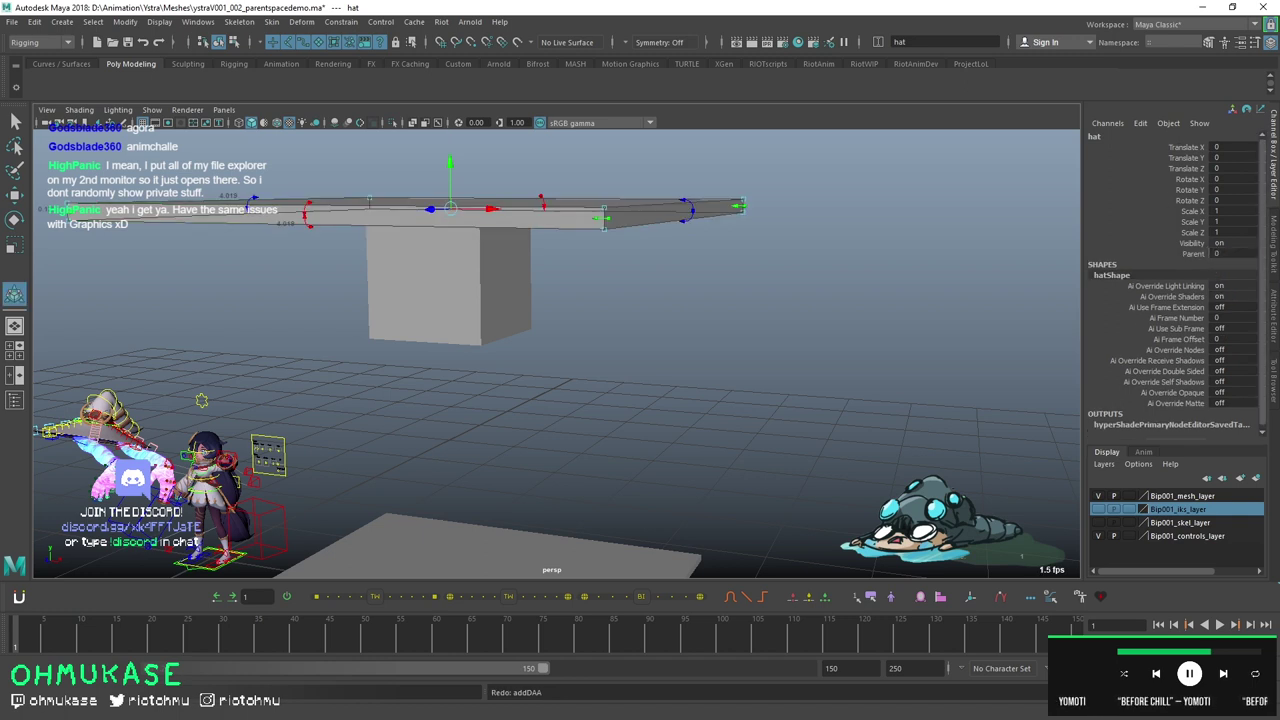
pyautogui.hotkey('ctrl', 'z')
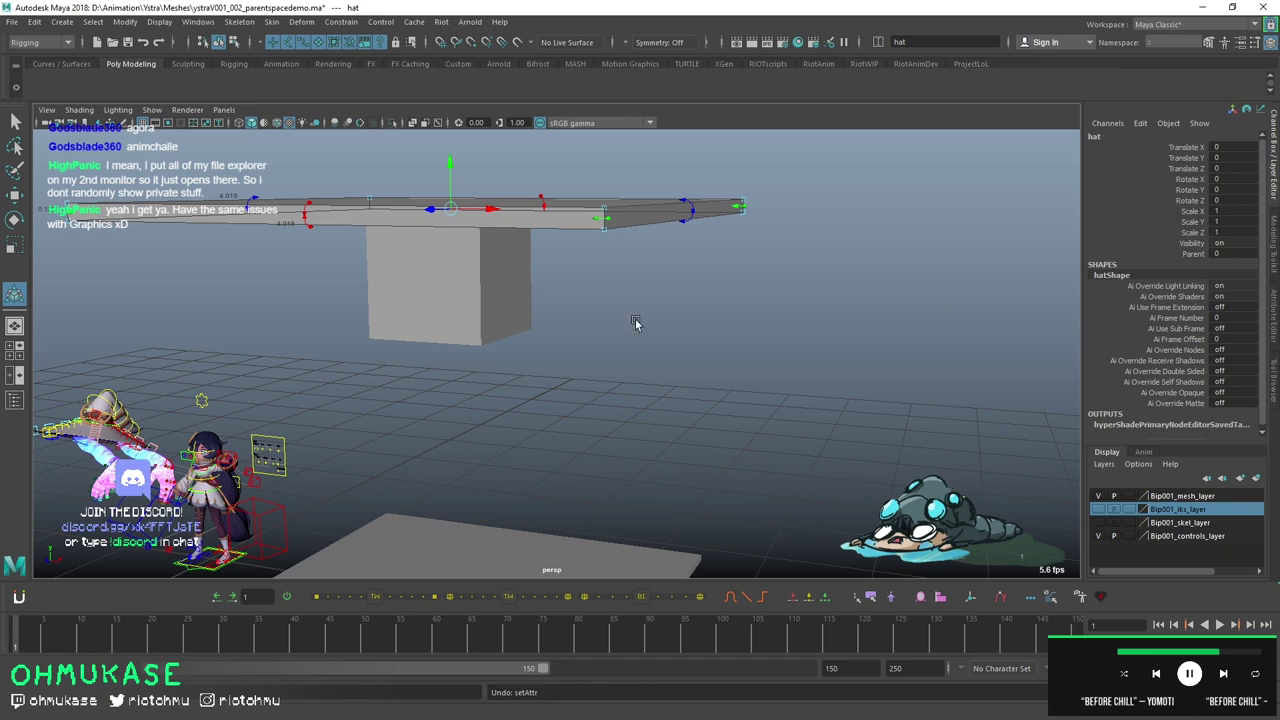
# - Open the Connection Editor for the hat and highlight its Parent attribute
pyautogui.click(1140, 123)
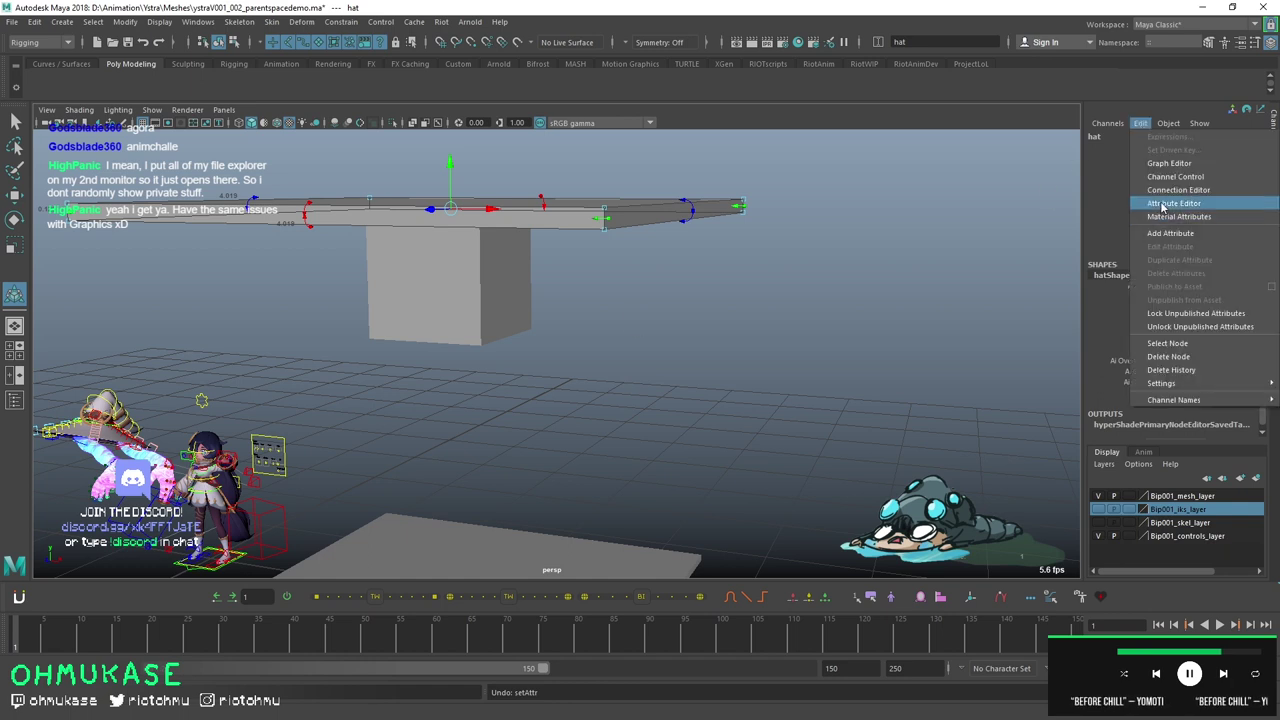
pyautogui.click(1176, 189)
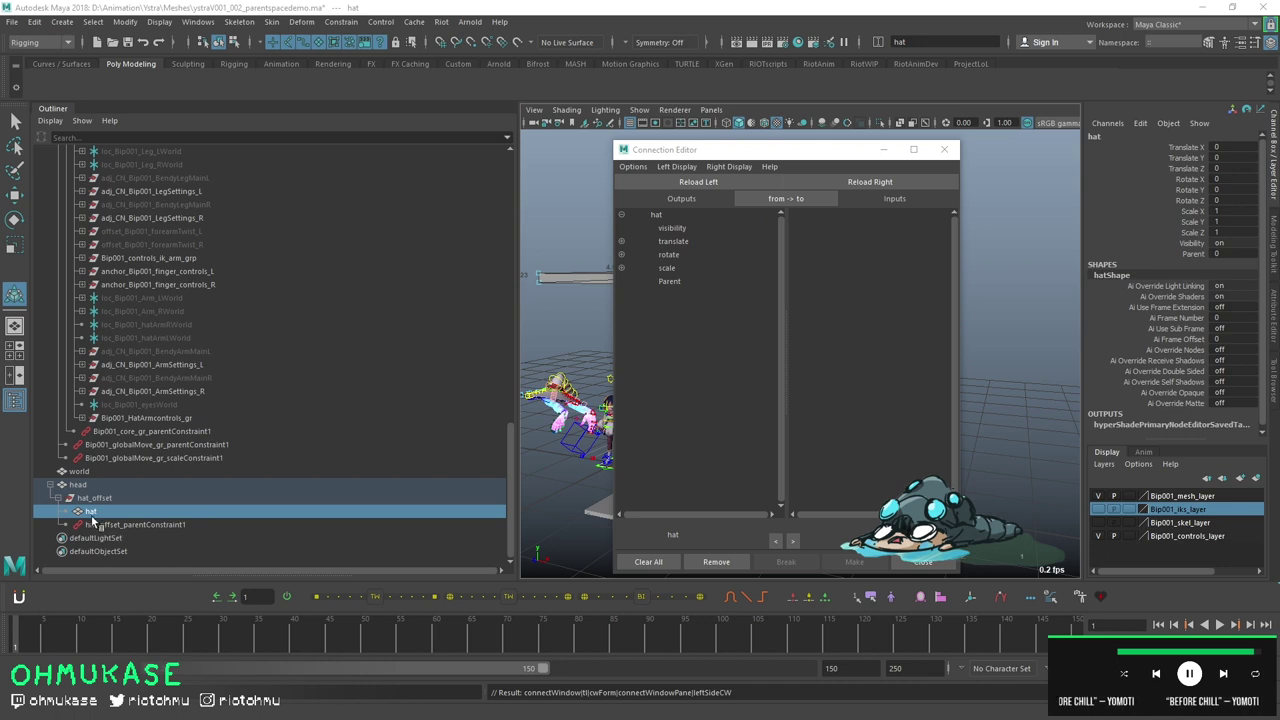
pyautogui.click(1190, 254)
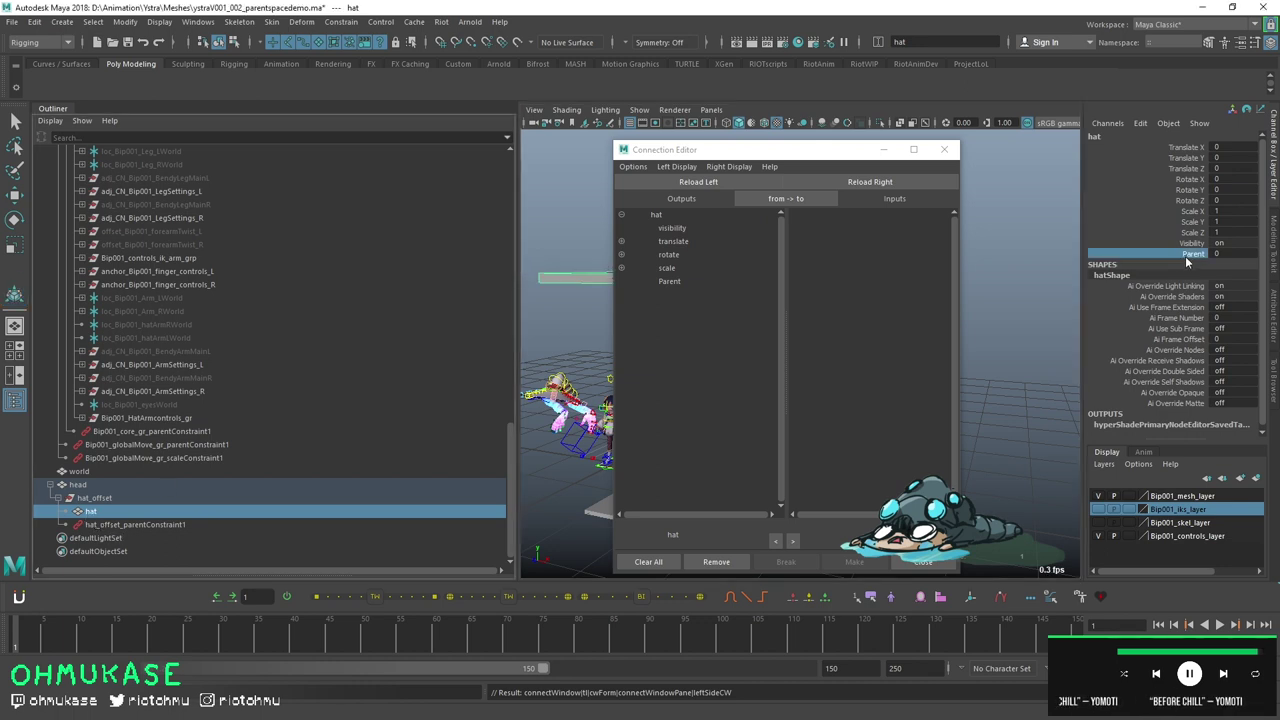
# - Set the World W0 weight of hat_offset_parentConstraint1 to 0
pyautogui.click(122, 526)
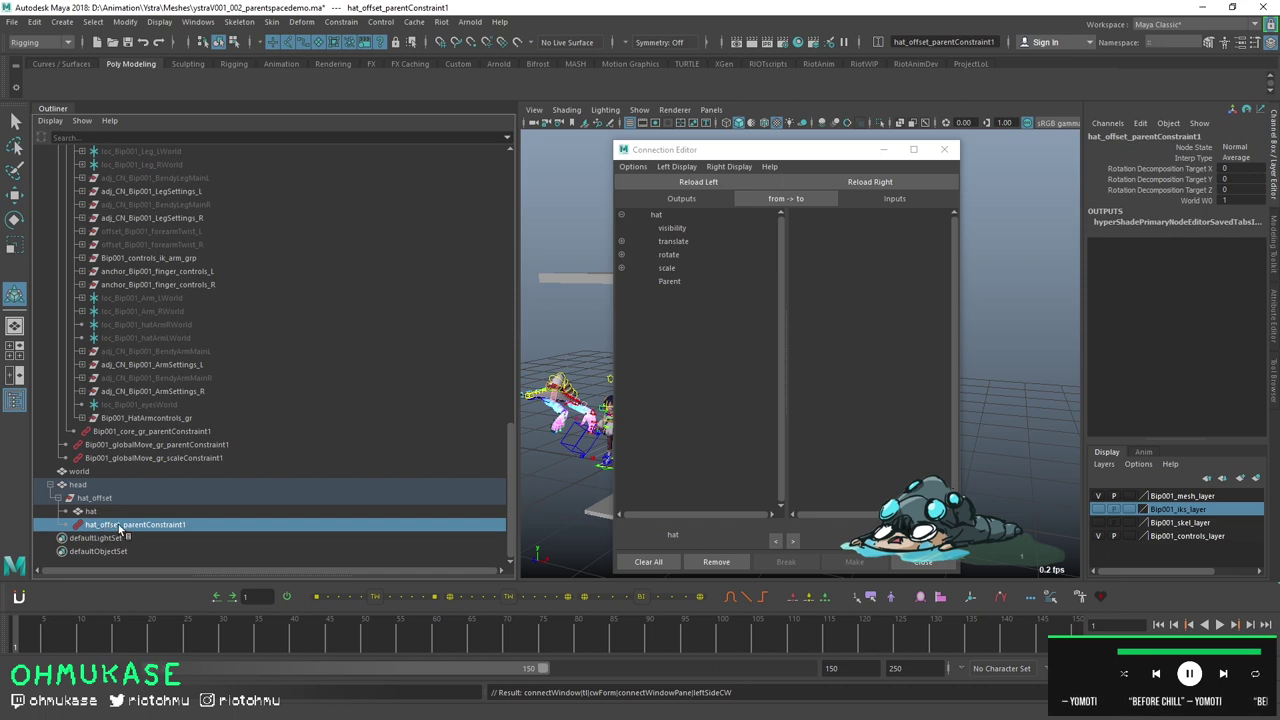
pyautogui.click(1180, 202)
pyautogui.click(1229, 202)
pyautogui.write('0')
pyautogui.press('Return')
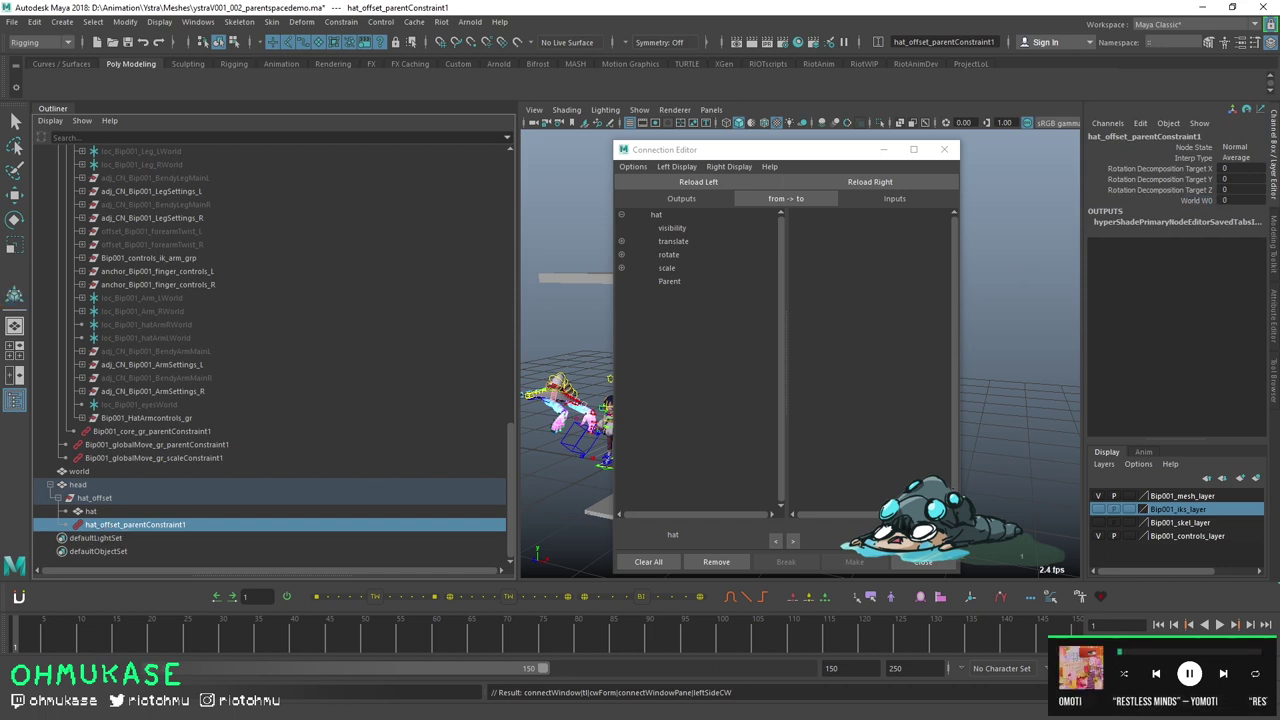
# - Move the Connection Editor clear of the model and reload the hat as its output node
pyautogui.click(90, 511)
pyautogui.moveTo(726, 149); pyautogui.dragTo(433, 153)
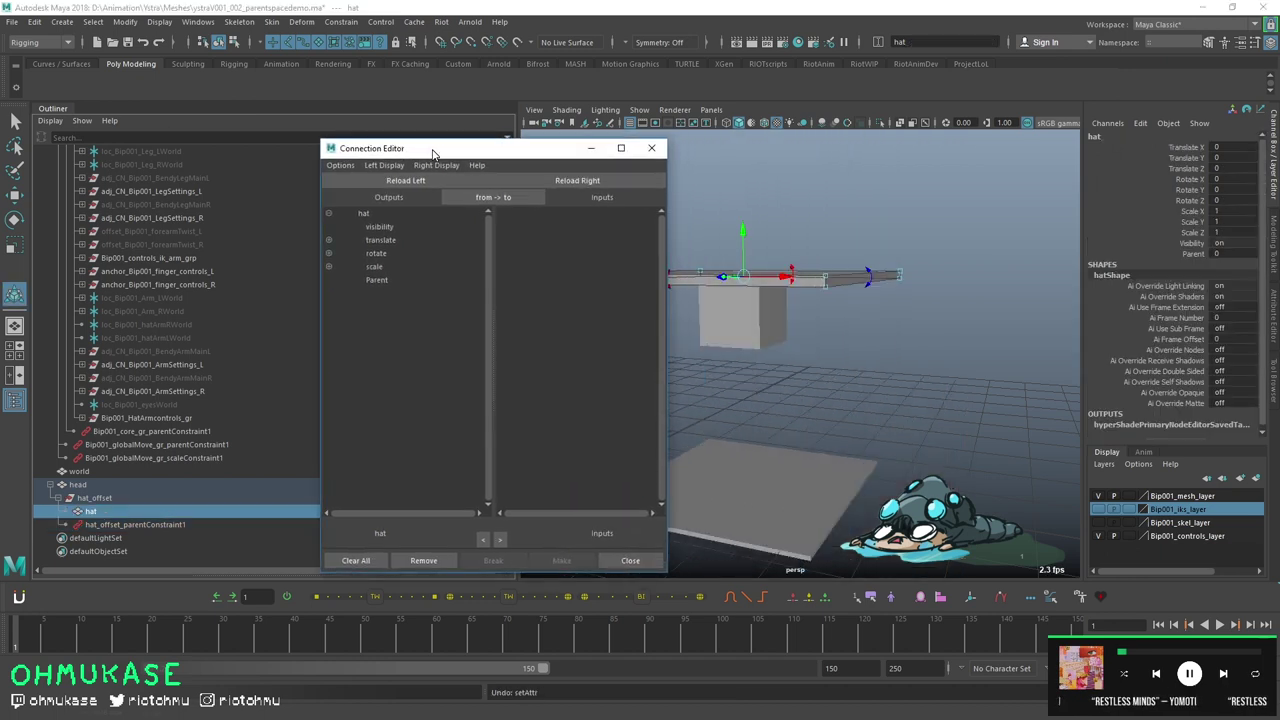
pyautogui.click(113, 536)
pyautogui.click(87, 512)
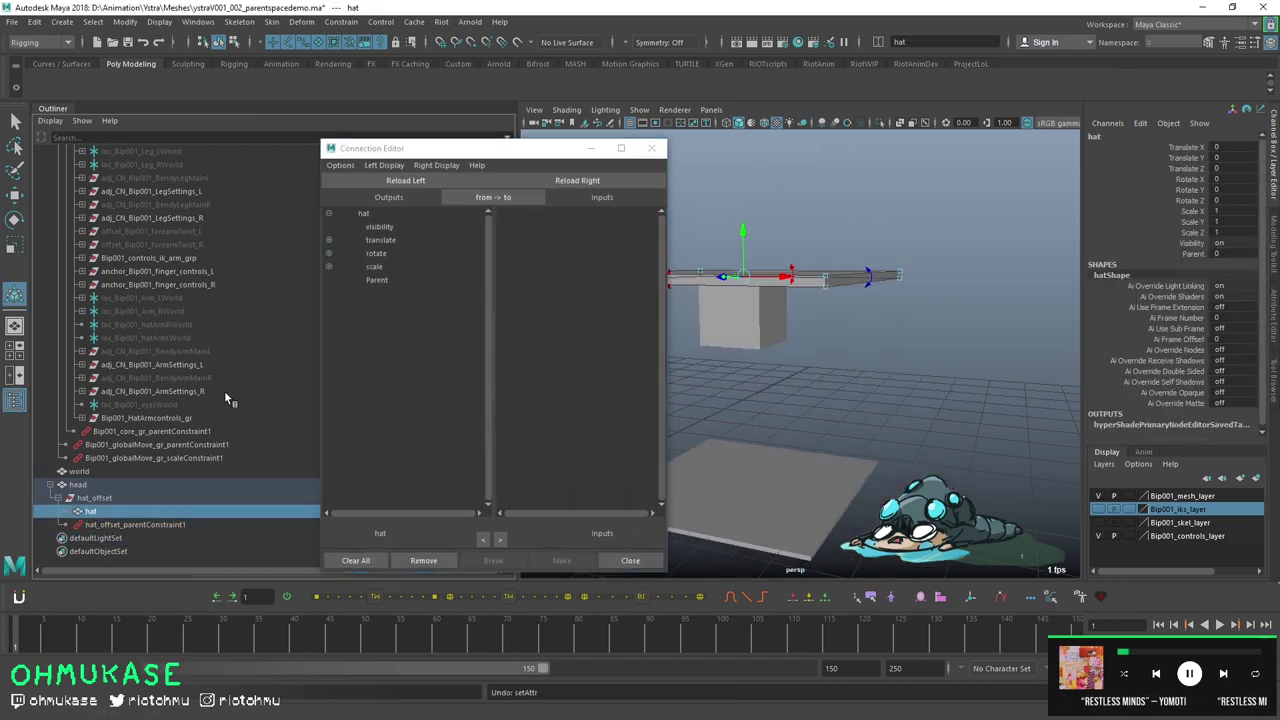
pyautogui.click(400, 184)
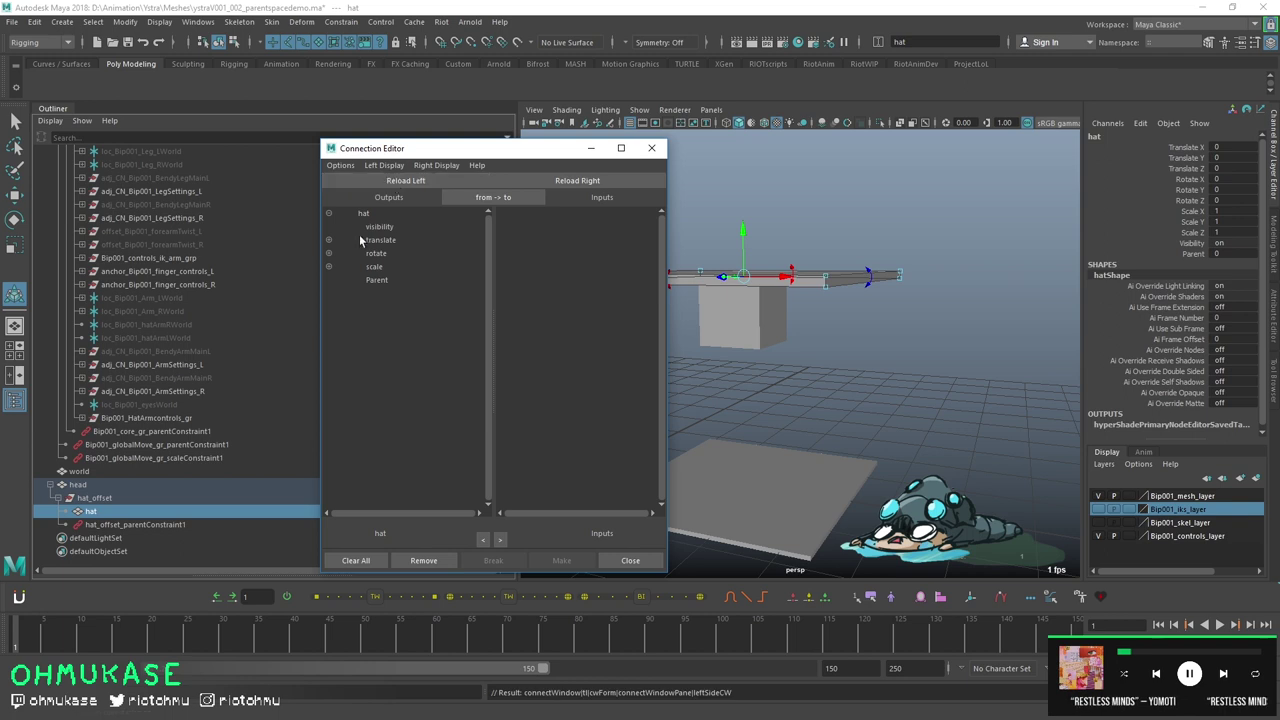
# - Load hat_offset_parentConstraint1 as the input node and connect the hat's Parent attribute to worldW0
pyautogui.click(100, 527)
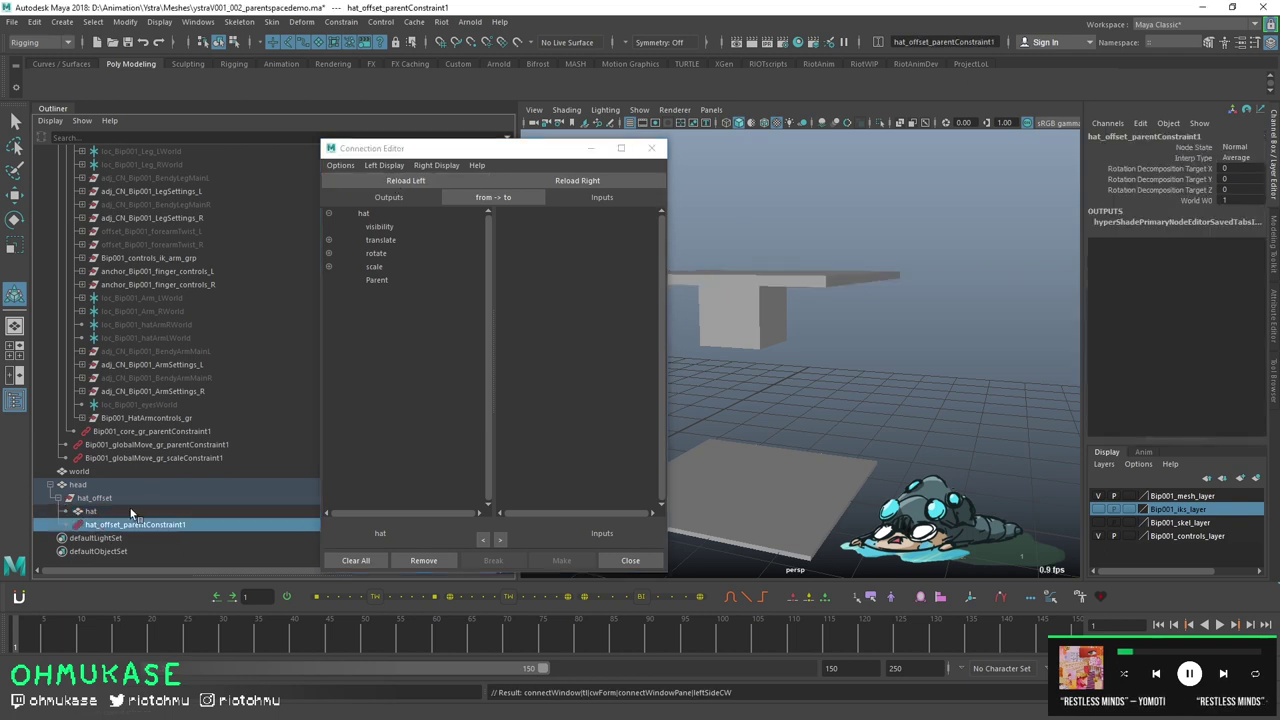
pyautogui.click(588, 182)
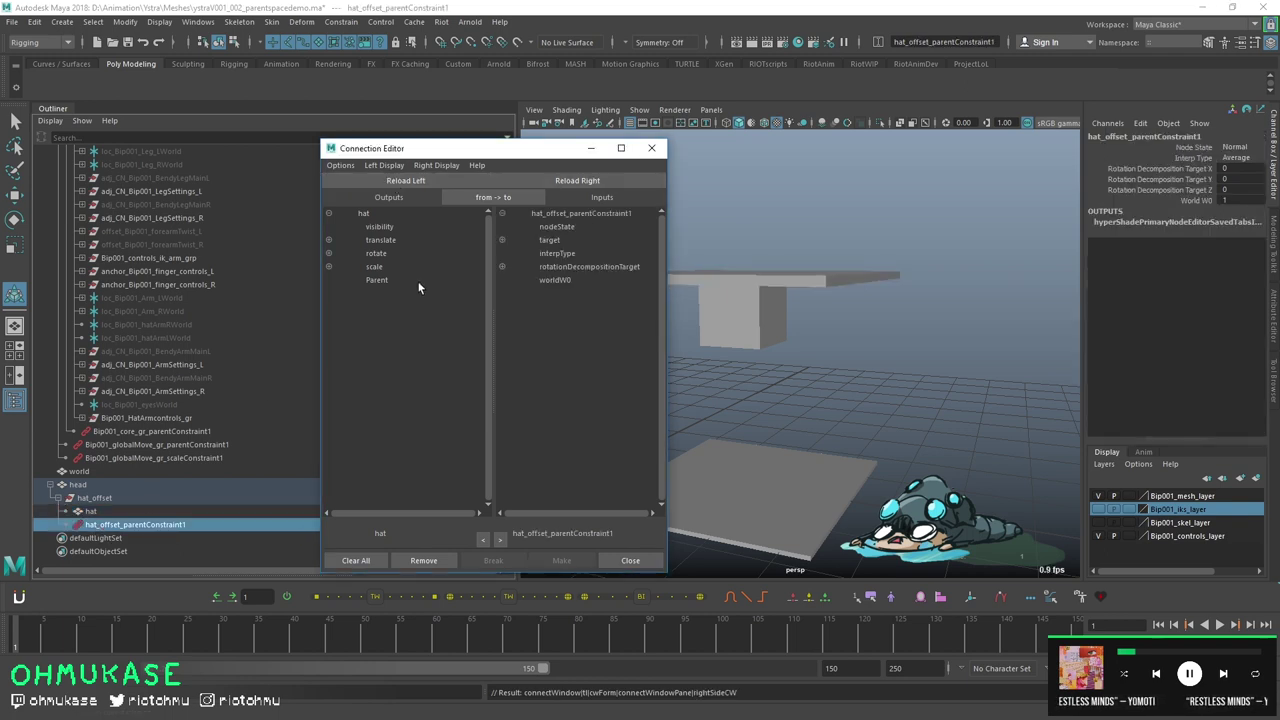
pyautogui.click(377, 279)
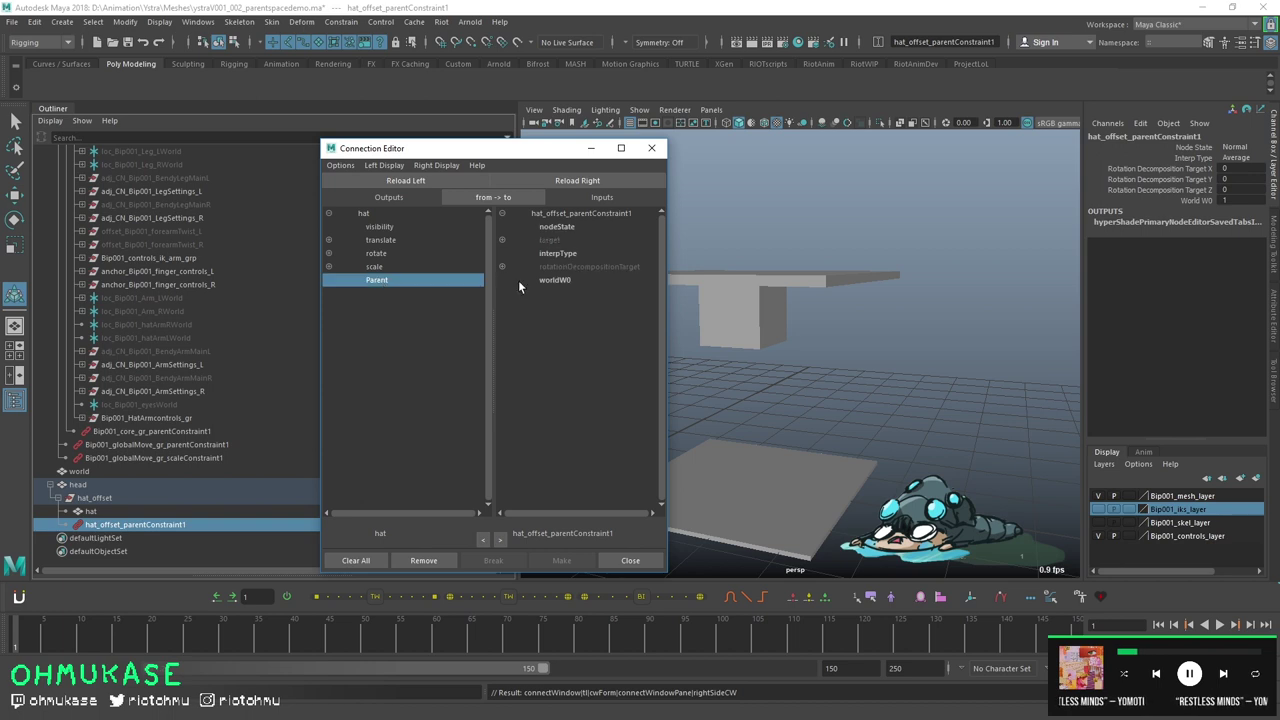
pyautogui.click(544, 280)
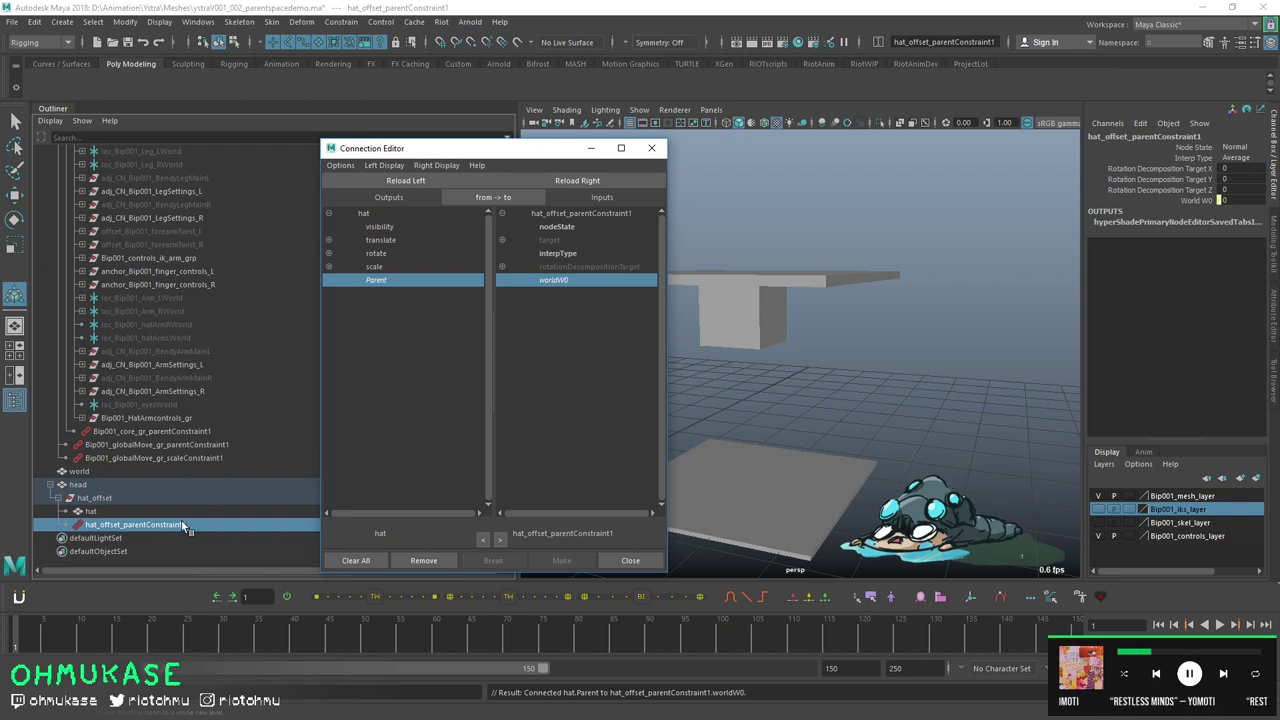
# - Switch the hat's Parent between 1 and 0, comparing the constraint's World W0, and leave Parent at 1
pyautogui.click(157, 511)
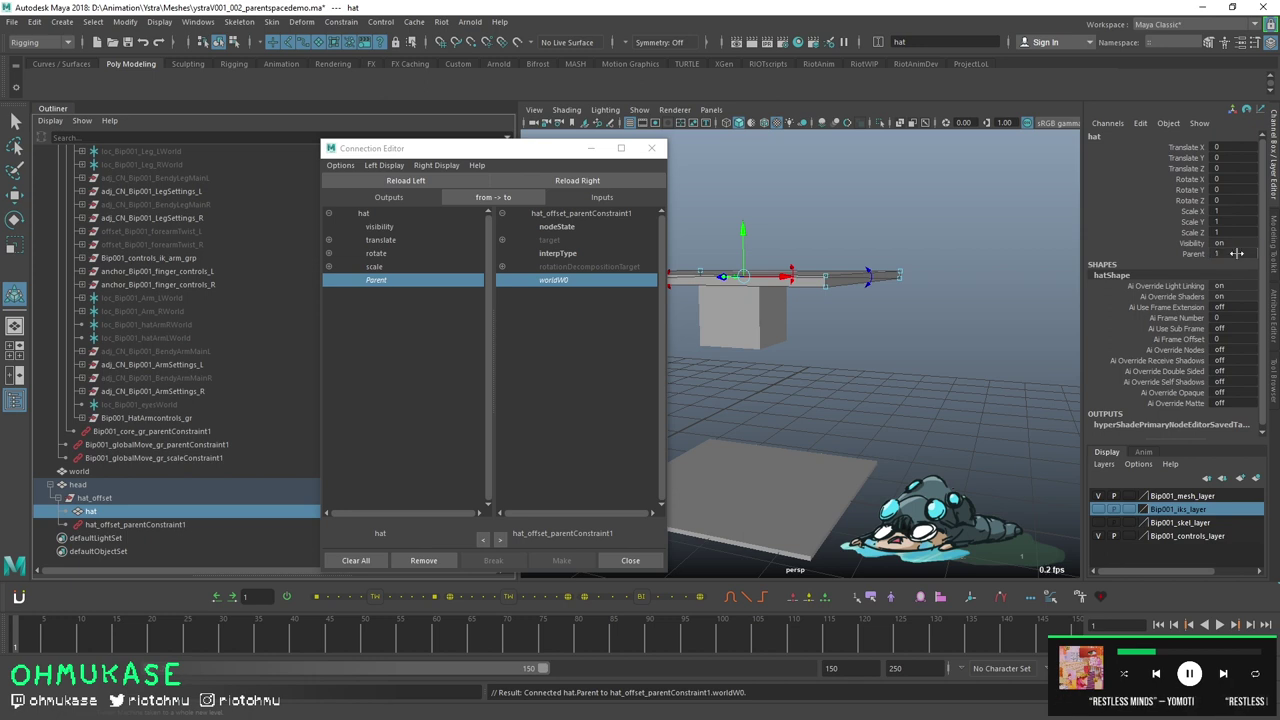
pyautogui.click(145, 530)
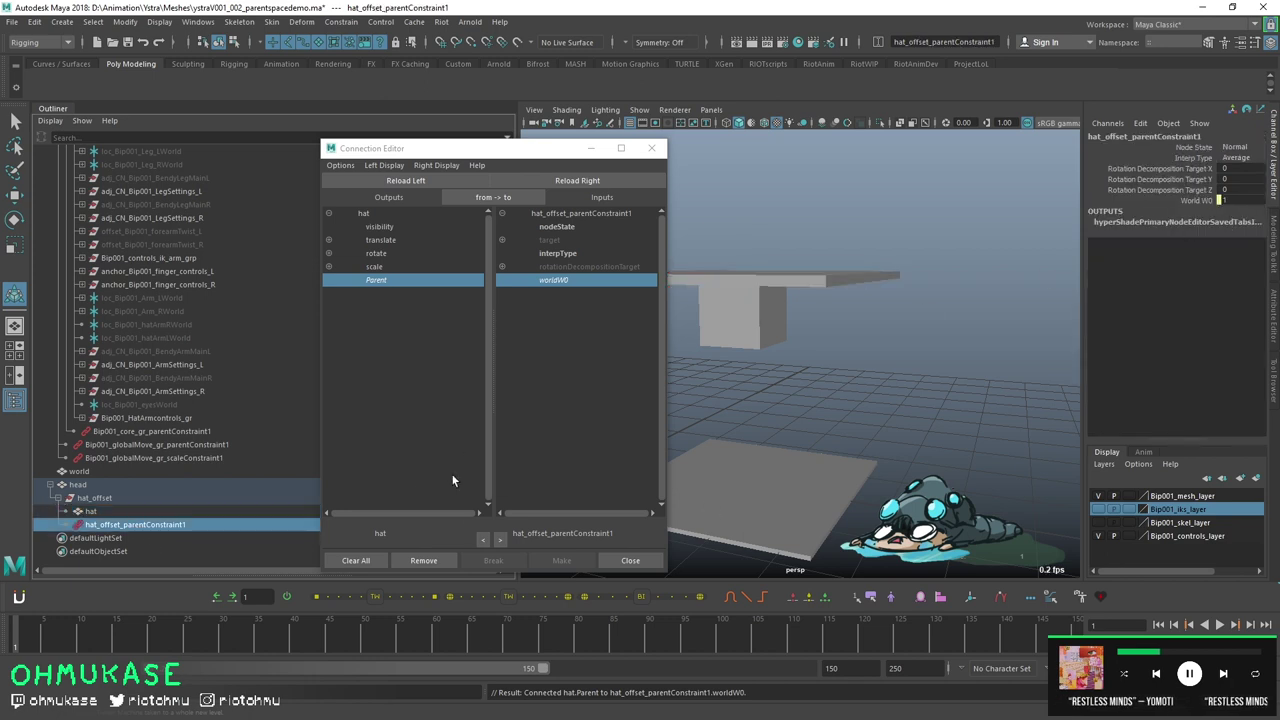
pyautogui.click(157, 511)
pyautogui.moveTo(1234, 255); pyautogui.dragTo(1196, 256)
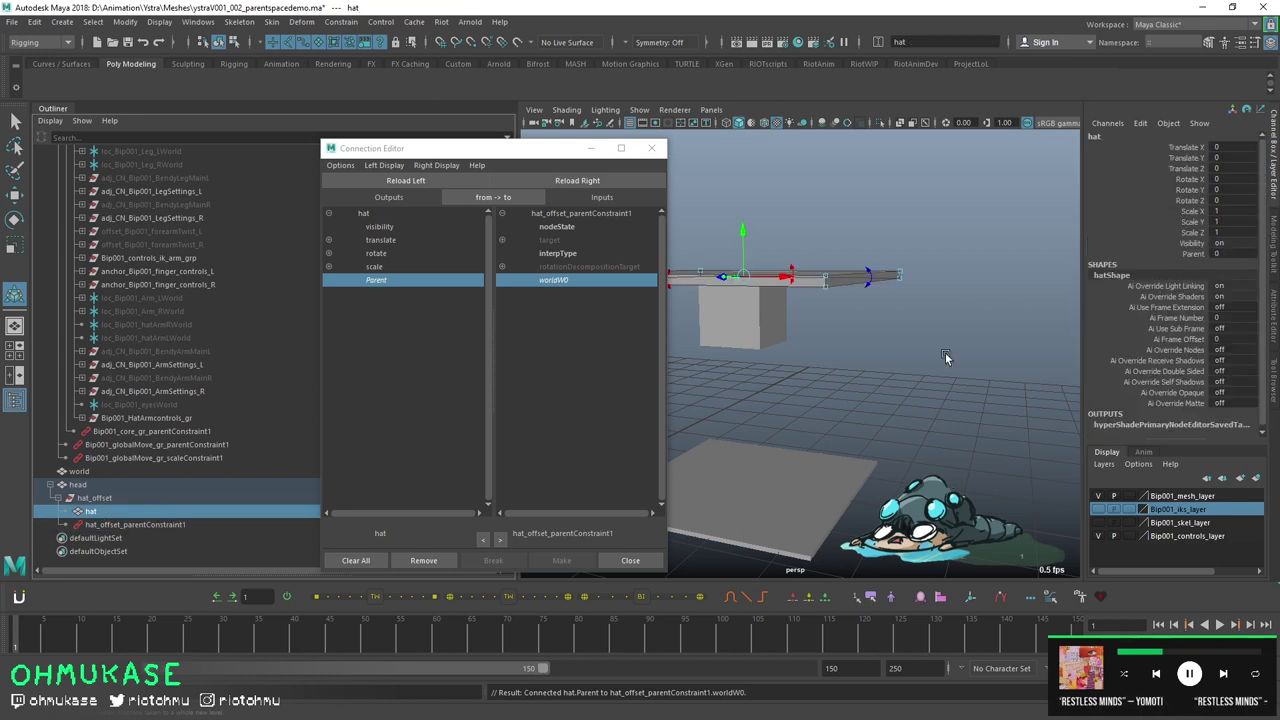
pyautogui.click(193, 524)
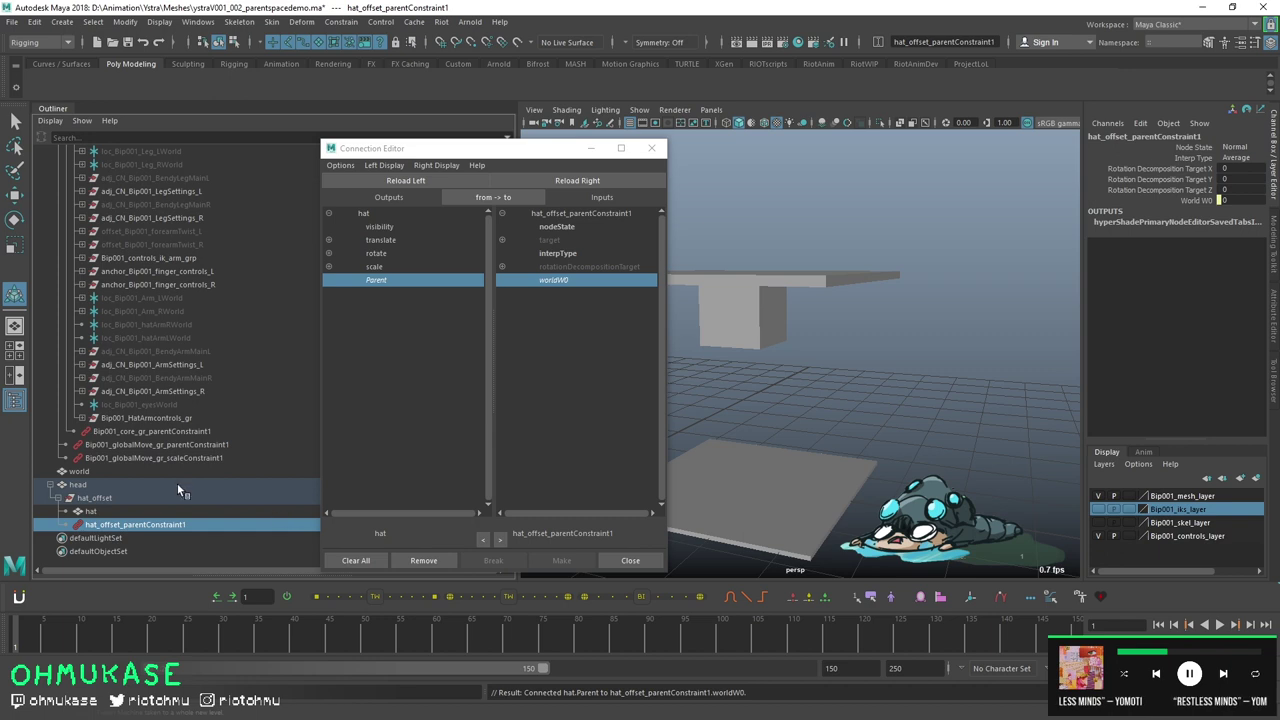
pyautogui.click(96, 511)
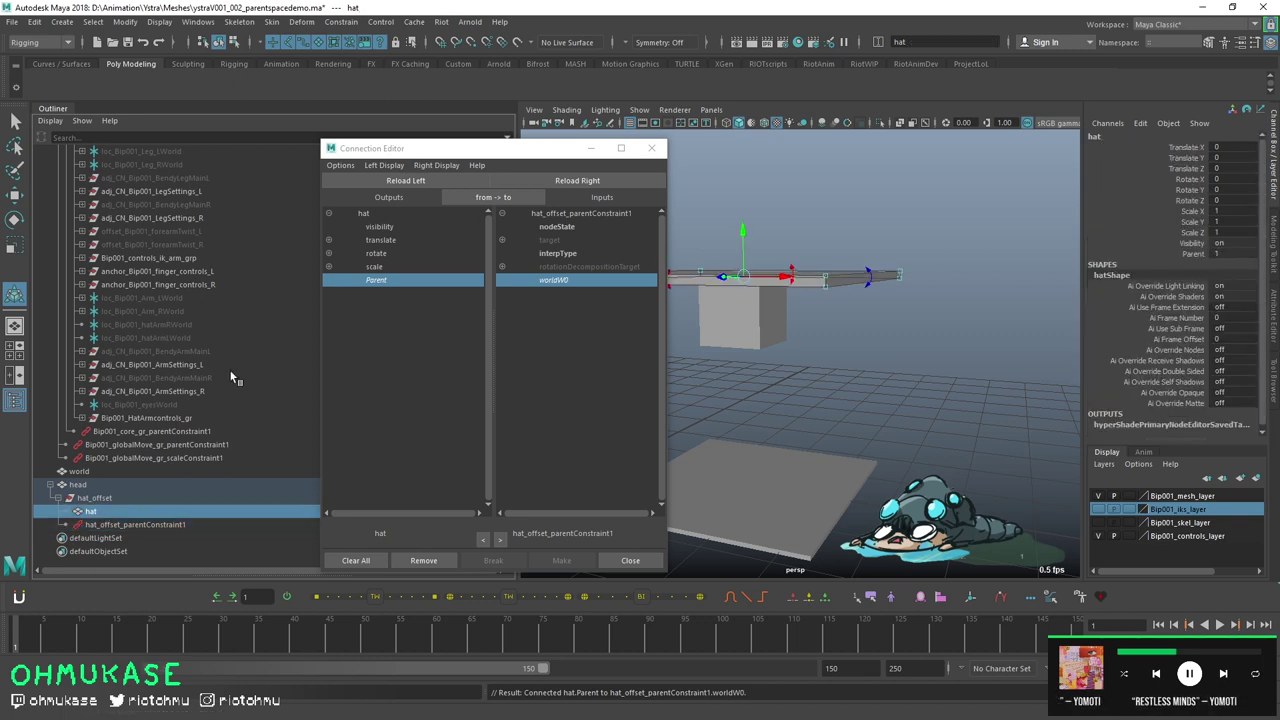
# - Try moving and rotating the world plane to test the hat's world-space constraint, and undo the changes
pyautogui.click(752, 479)
pyautogui.press('w')
pyautogui.moveTo(752, 479); pyautogui.dragTo(927, 349)
pyautogui.press('e')
pyautogui.hotkey('ctrl', 'z')
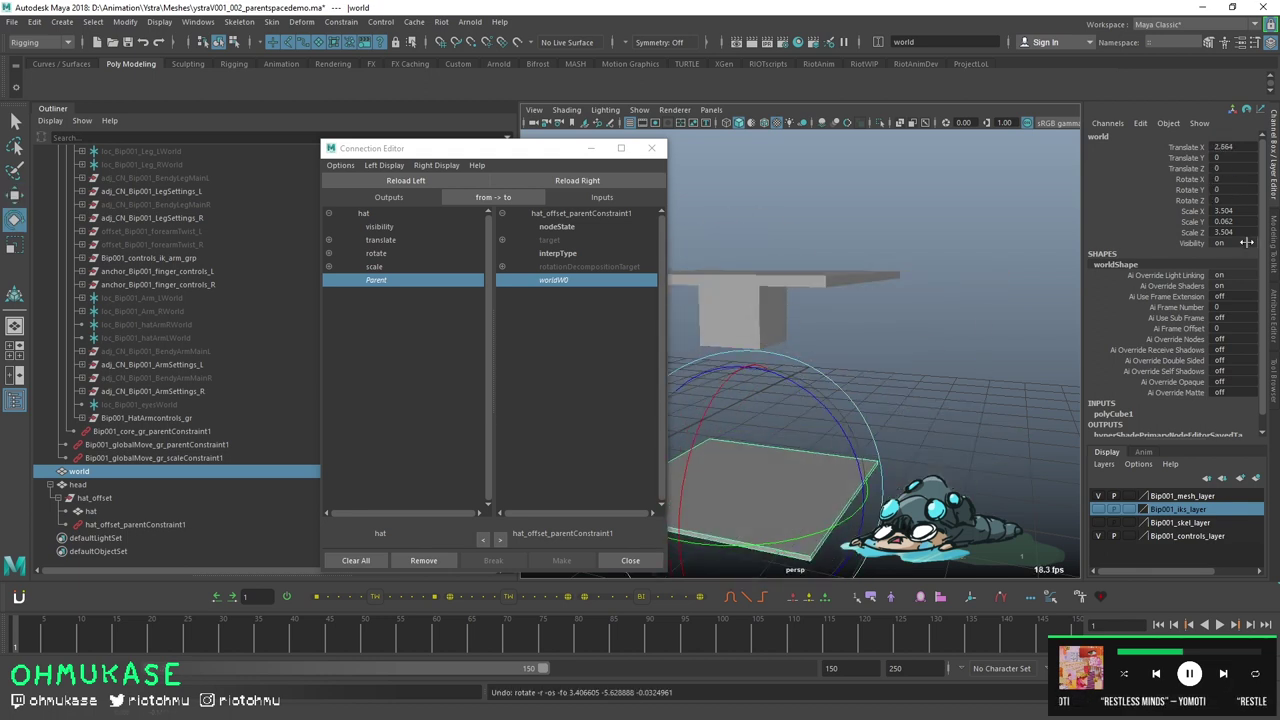
# - Check the hat's Parent value, then try moving the world plane again and undo the move
pyautogui.click(868, 281)
pyautogui.click(880, 278)
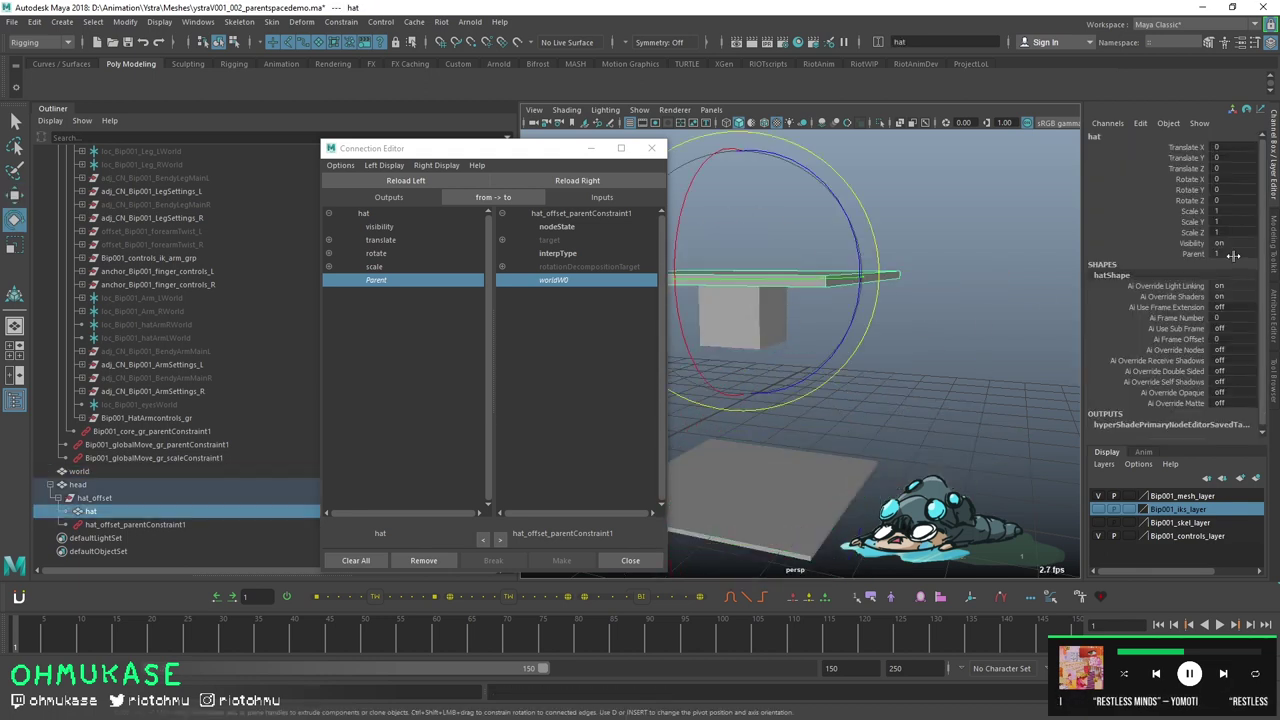
pyautogui.click(1069, 373)
pyautogui.click(770, 470)
pyautogui.press('w')
pyautogui.keyDown('ctrl'); pyautogui.moveTo(745, 364); pyautogui.dragTo(677, 392); pyautogui.keyUp('ctrl')
pyautogui.hotkey('ctrl', 'z')
# - Try rotating the head to test how the hat follows, and undo the rotations
pyautogui.click(741, 319)
pyautogui.press('e')
pyautogui.moveTo(777, 374)
pyautogui.mouseDown()
pyautogui.moveTo(777, 277)
pyautogui.moveTo(770, 360)
pyautogui.mouseUp()
pyautogui.hotkey('ctrl', 'z')
pyautogui.hotkey('ctrl', 'z')
pyautogui.hotkey('ctrl', 'z')
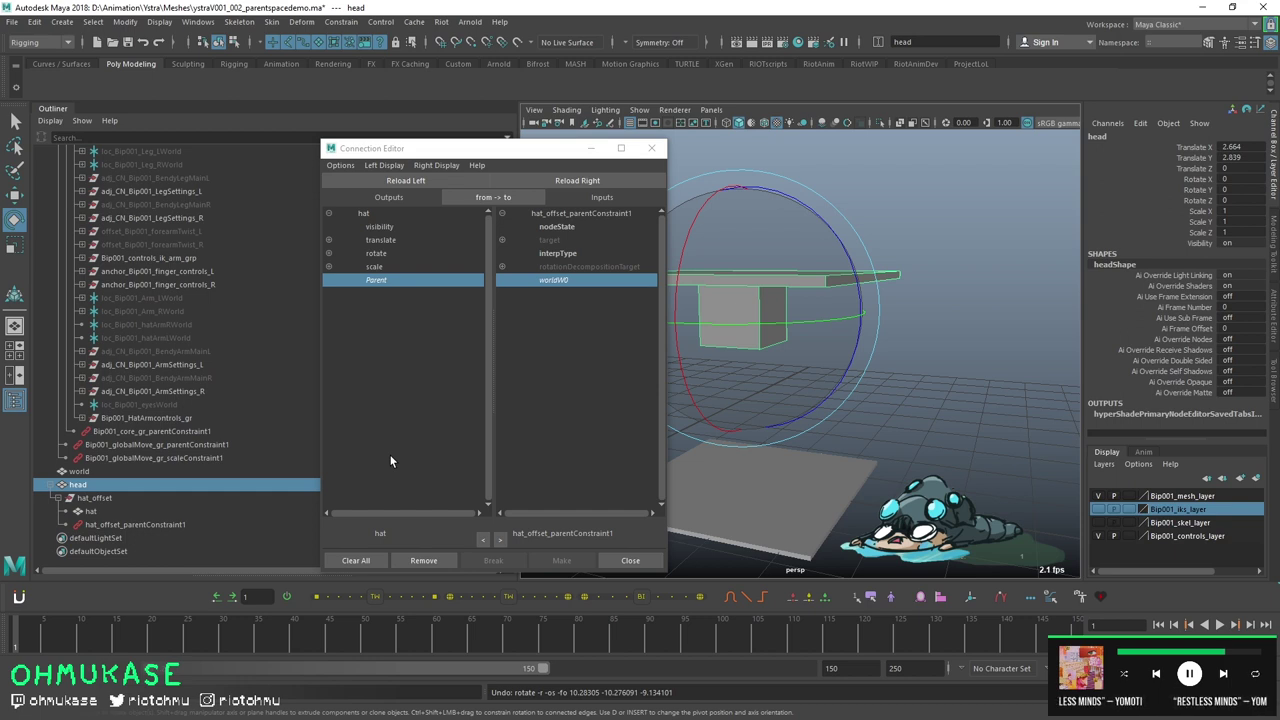
# - Close the Connection Editor and delete the demo head with its hat_offset hierarchy
pyautogui.click(122, 472)
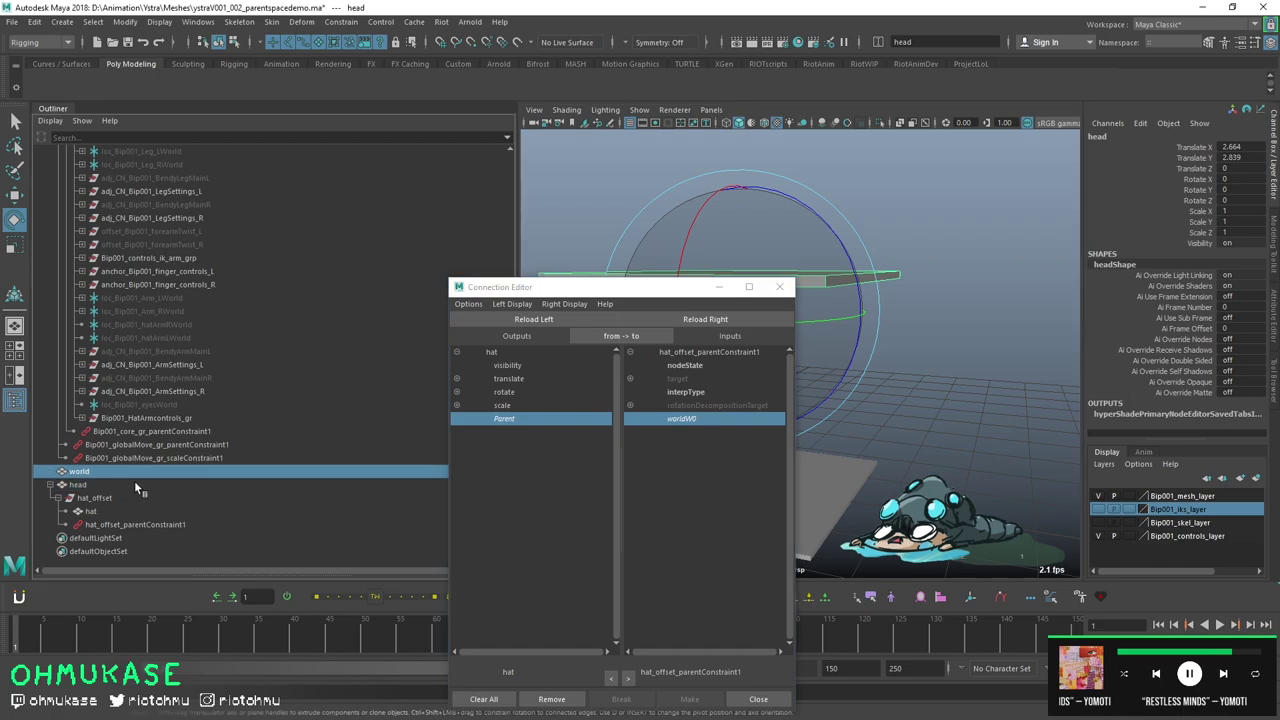
pyautogui.click(110, 486)
pyautogui.keyDown('shift'); pyautogui.click(122, 525); pyautogui.keyUp('shift')
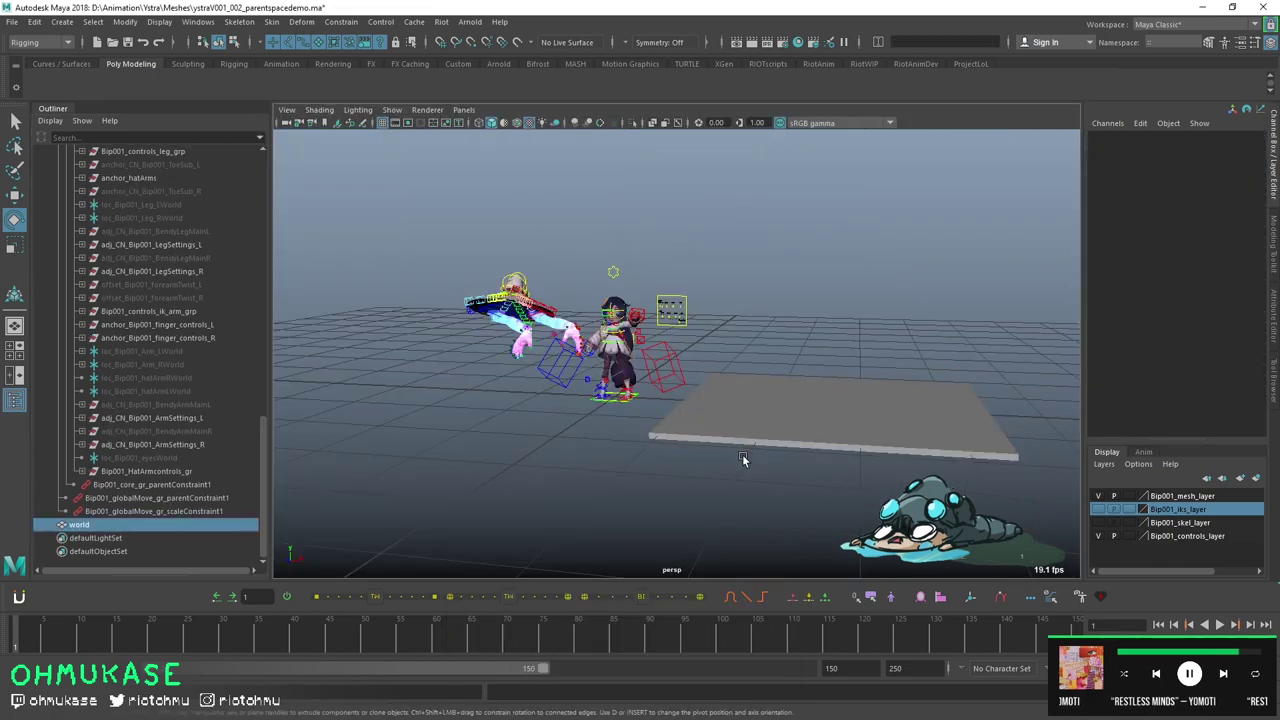
# - Frame the character's hat and group the CN_Bip001_Hat control under adj_CN_Bip001_Hat
pyautogui.click(600, 282)
pyautogui.press('f')
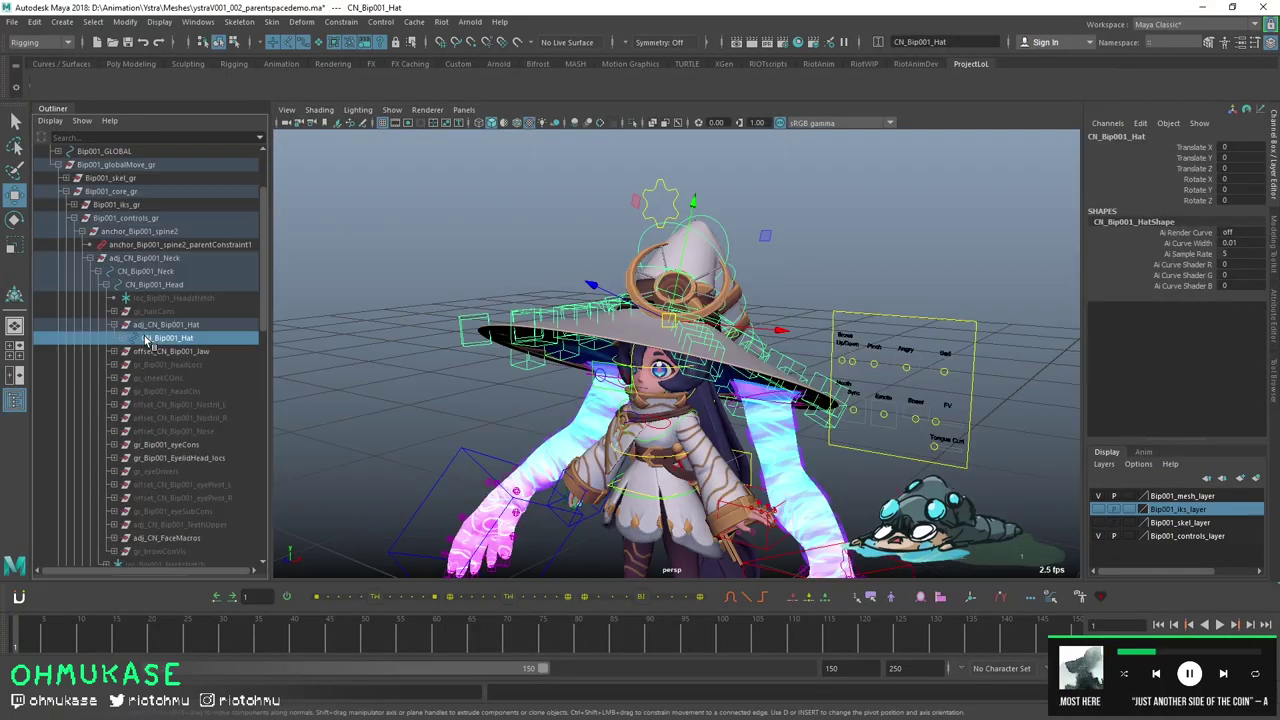
pyautogui.hotkey('ctrl', 'g')
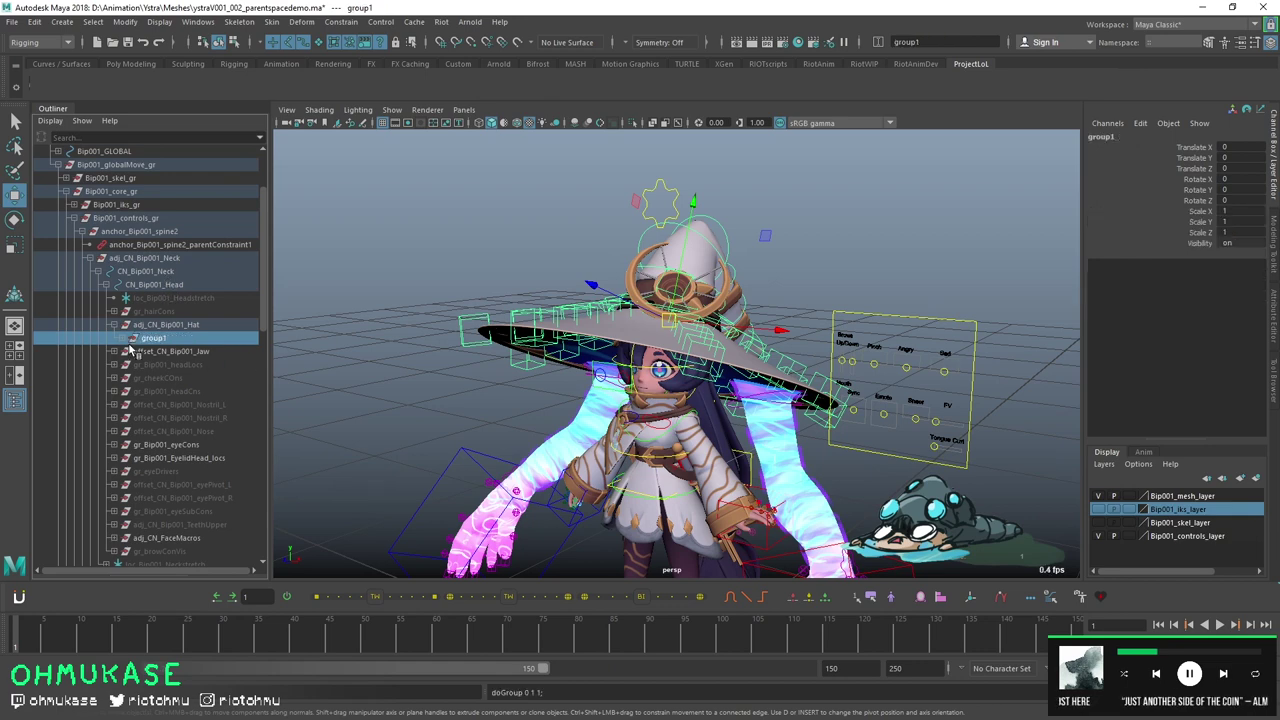
# - Try to rename the new group above CN_Bip001_Hat as GP_Bip001_Hat_offset
pyautogui.doubleClick(155, 339)
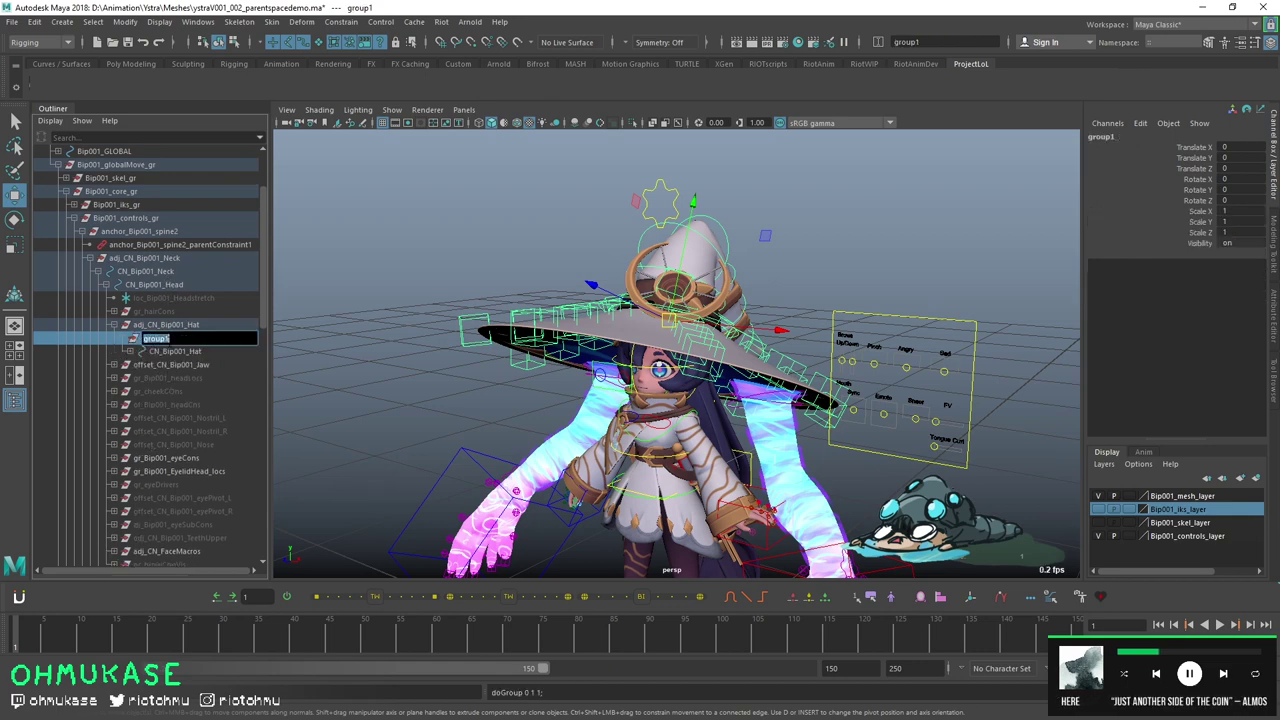
pyautogui.write('hat_grou')
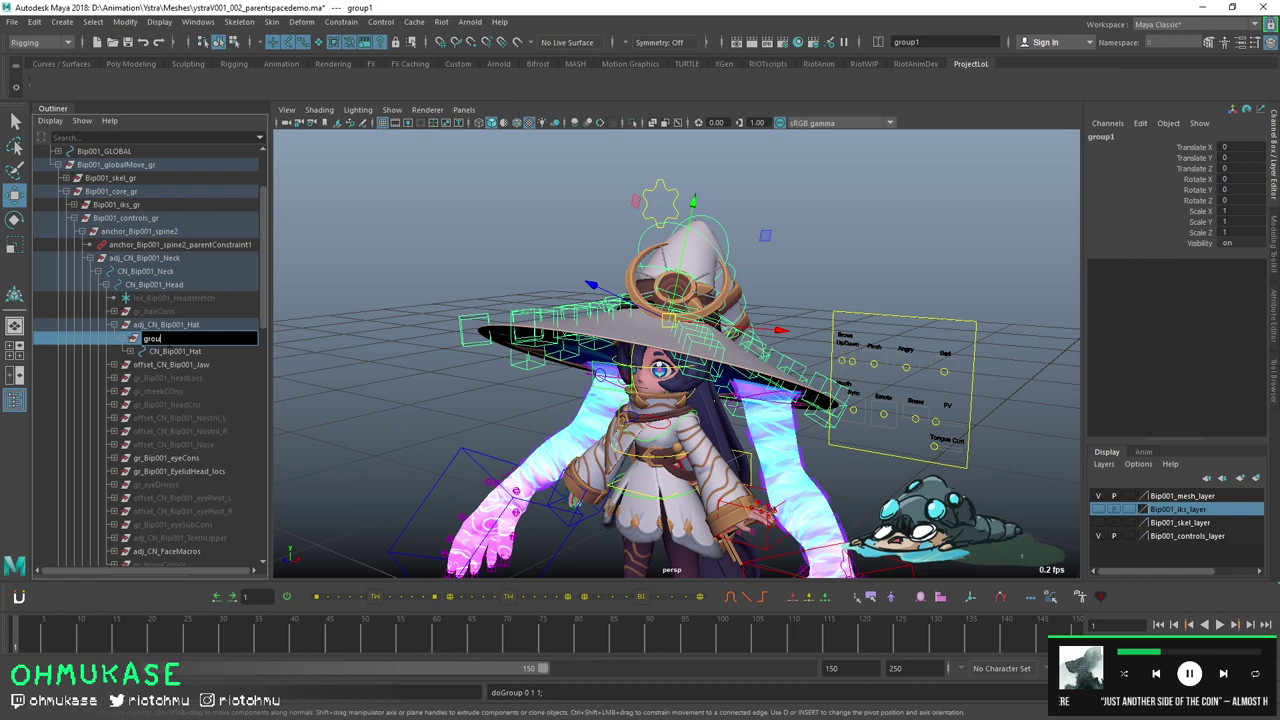
pyautogui.press('BackSpace')
pyautogui.press('BackSpace')
pyautogui.press('BackSpace')
pyautogui.press('BackSpace')
pyautogui.write('offse')
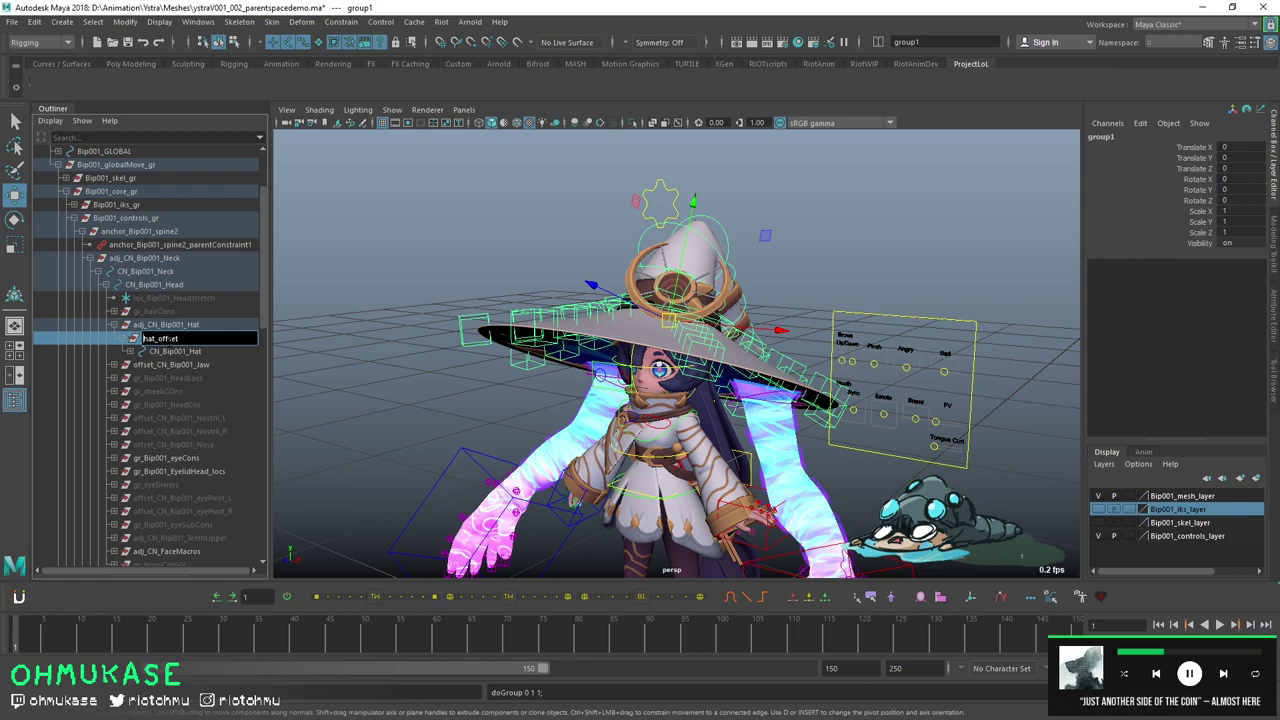
pyautogui.write('t')
pyautogui.press('Home')
pyautogui.write('GP_')
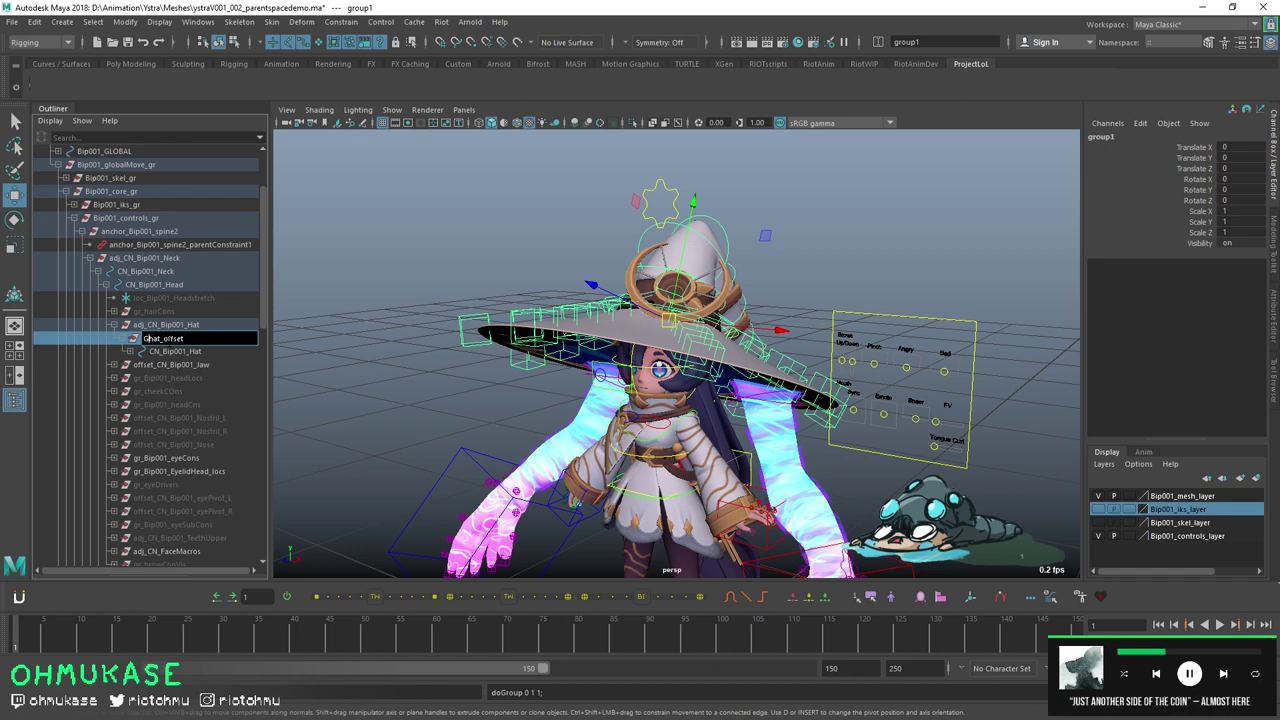
pyautogui.write('Bip001')
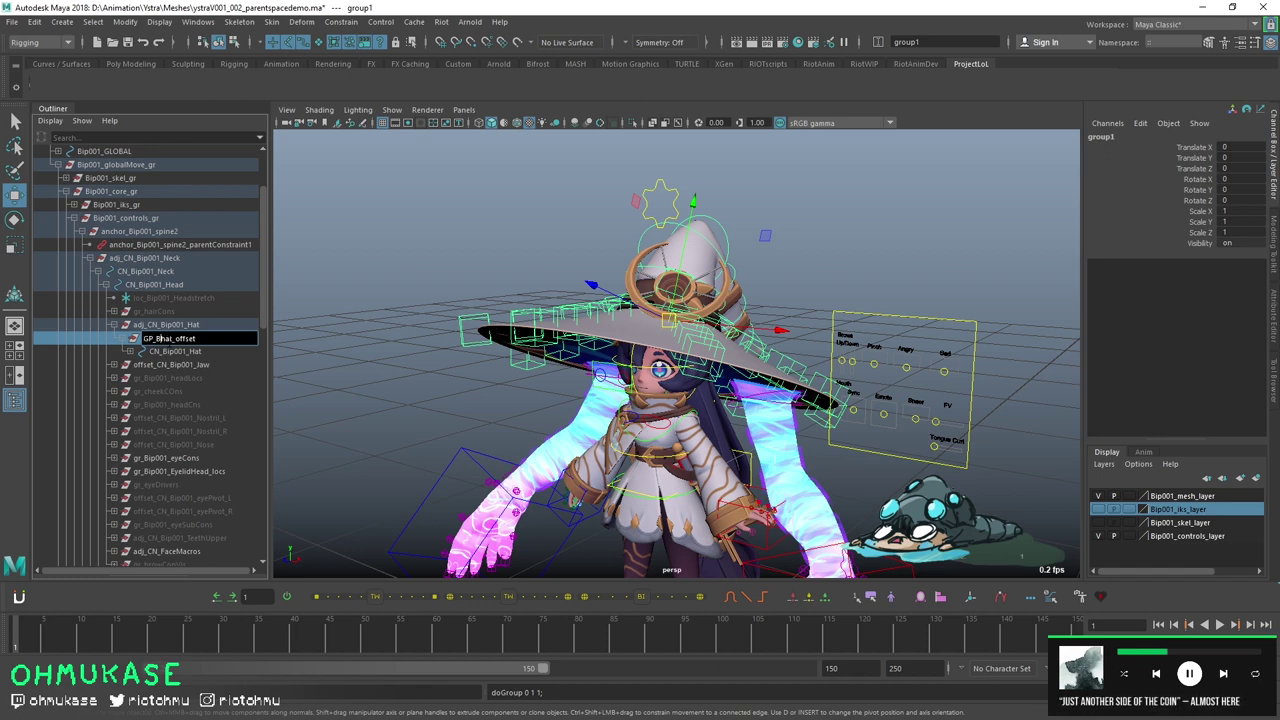
pyautogui.write('_')
pyautogui.press('Delete')
pyautogui.write('H')
pyautogui.press('Right')
pyautogui.press('Right')
pyautogui.press('Right')
pyautogui.press('Right')
pyautogui.press('Right')
pyautogui.press('Right')
pyautogui.press('Right')
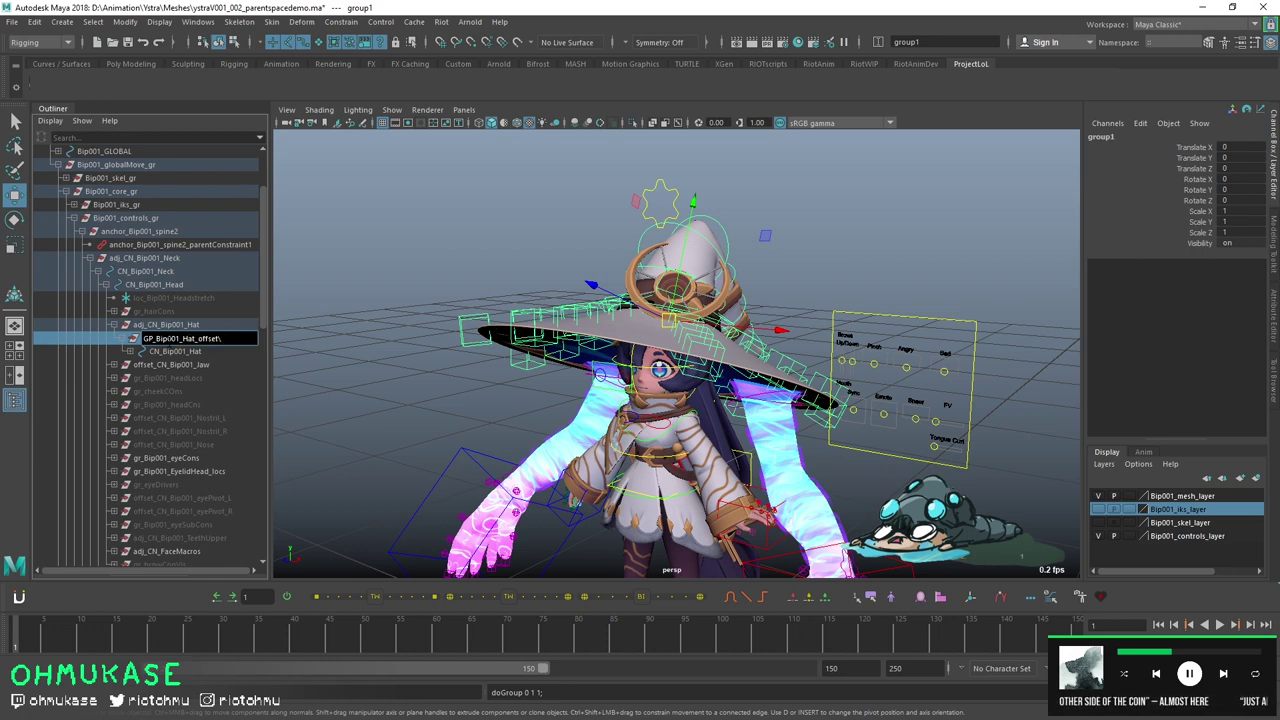
pyautogui.click(175, 351)
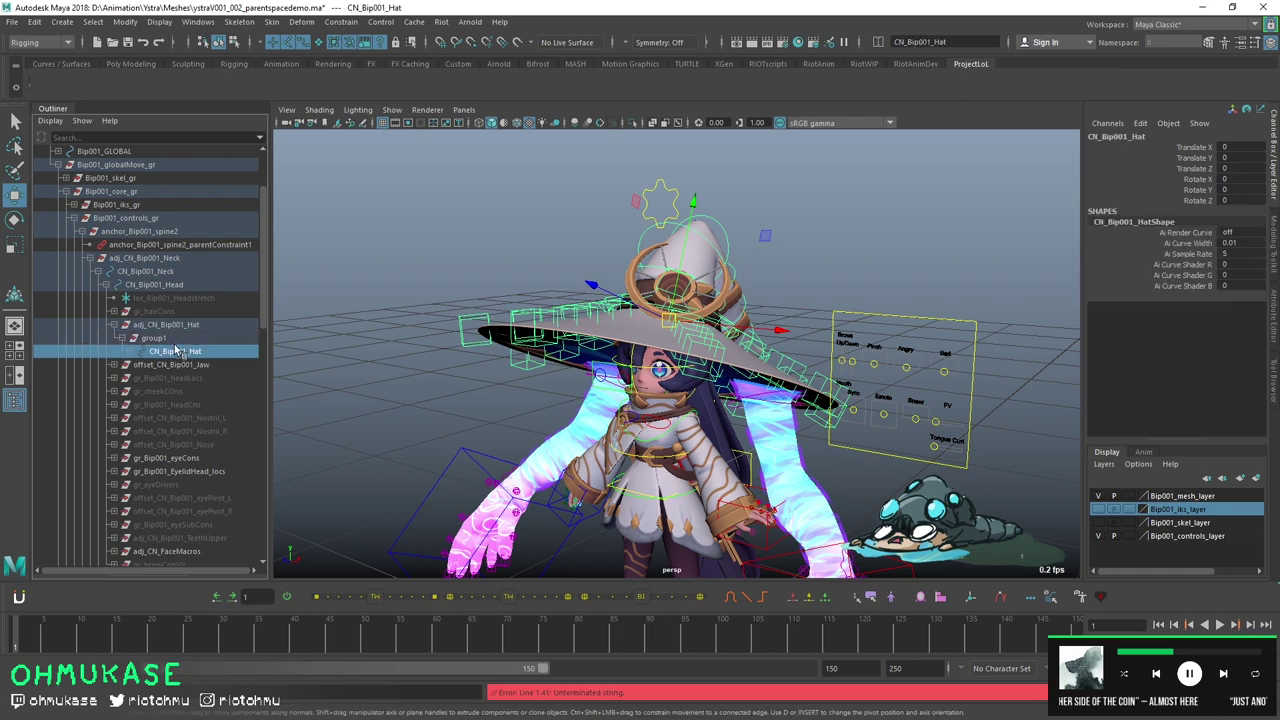
pyautogui.click(156, 338)
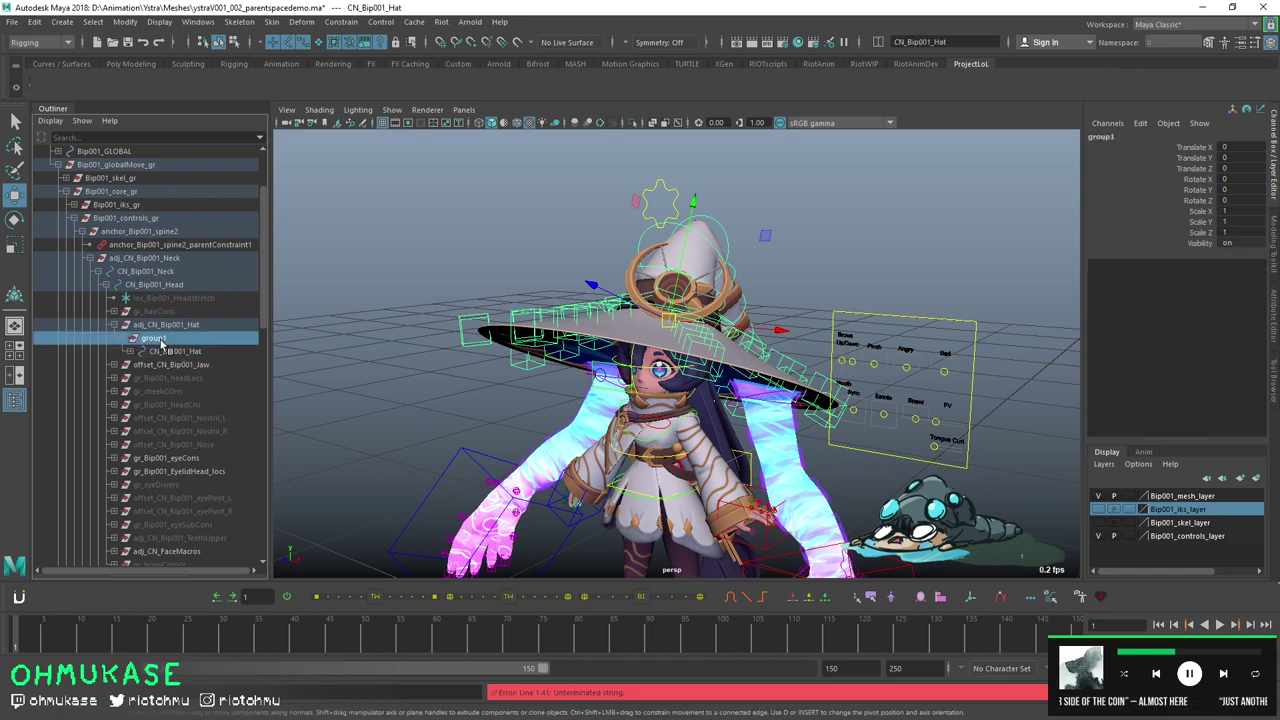
# - Rename the group above the hat control as CN_Bip001_Hat_offset and expand the CN_Bip001_Hat control's children
pyautogui.doubleClick(156, 338)
pyautogui.write('CN_Bip')
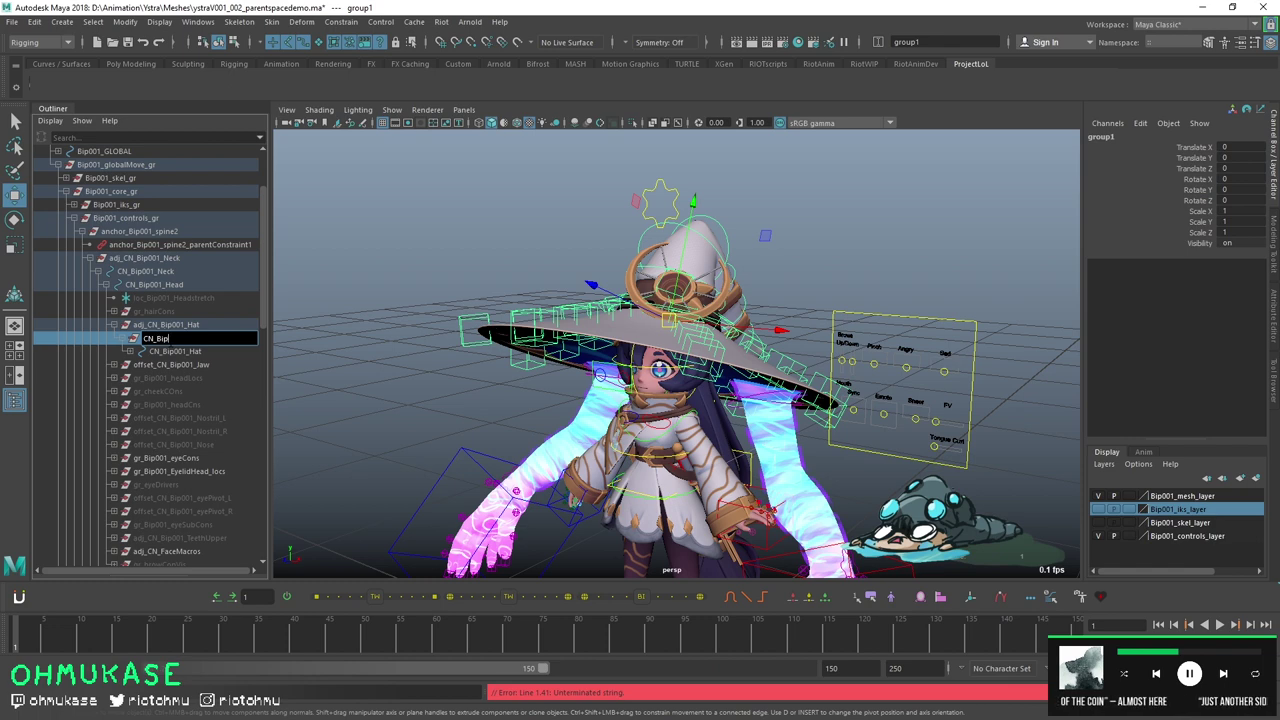
pyautogui.write('001_Hat_offs')
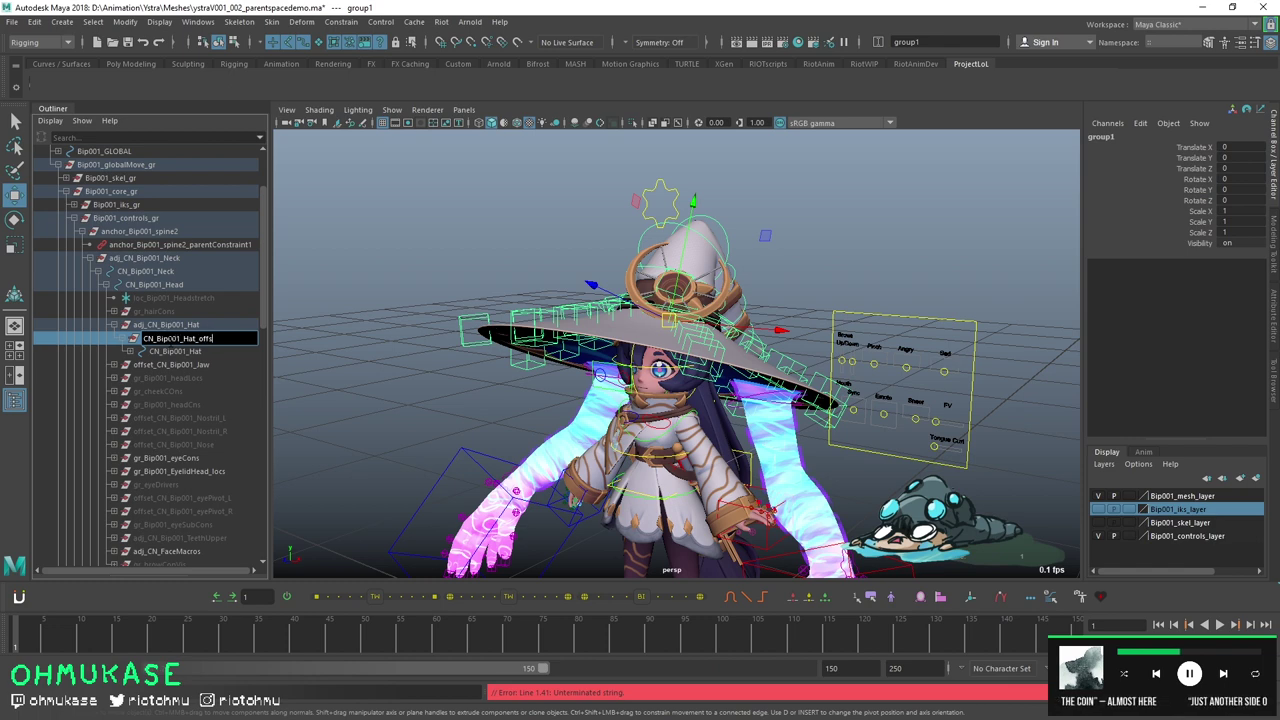
pyautogui.write('et')
pyautogui.press('Return')
pyautogui.click(185, 352)
pyautogui.click(129, 351)
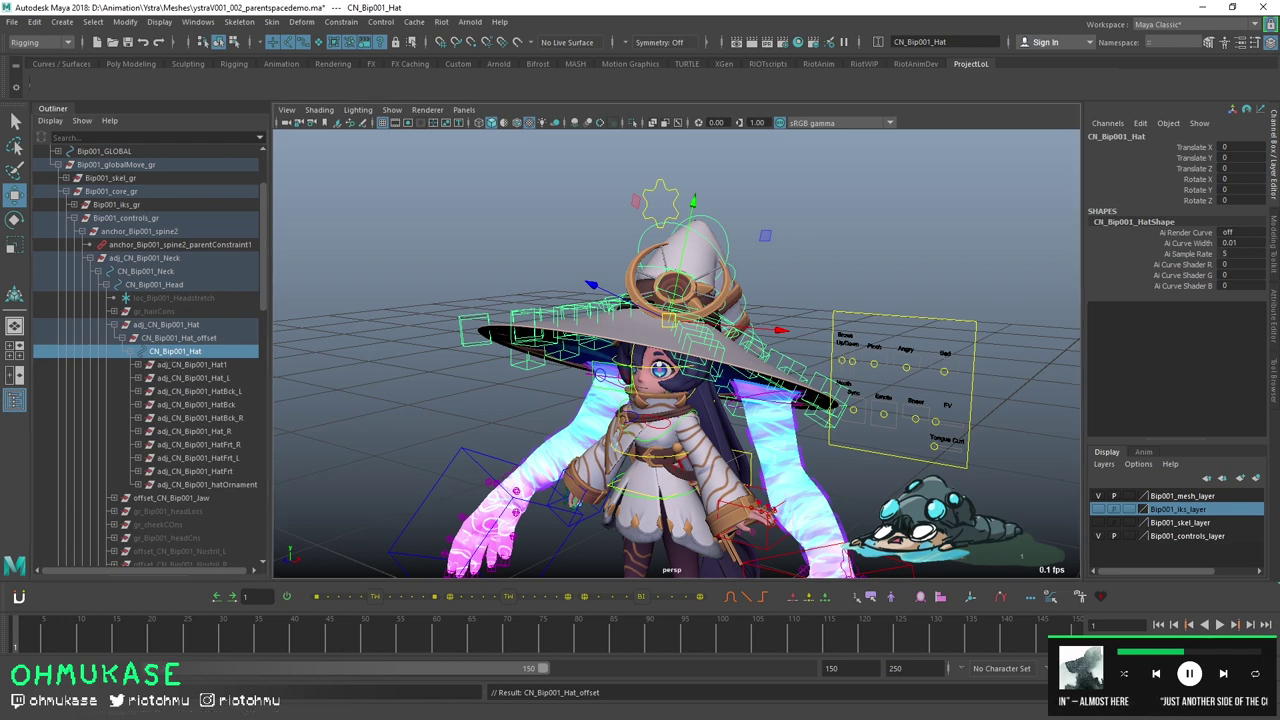
pyautogui.keyDown('alt'); pyautogui.moveTo(672, 350); pyautogui.dragTo(654, 400); pyautogui.keyUp('alt')
pyautogui.scroll(4, 650, 346)
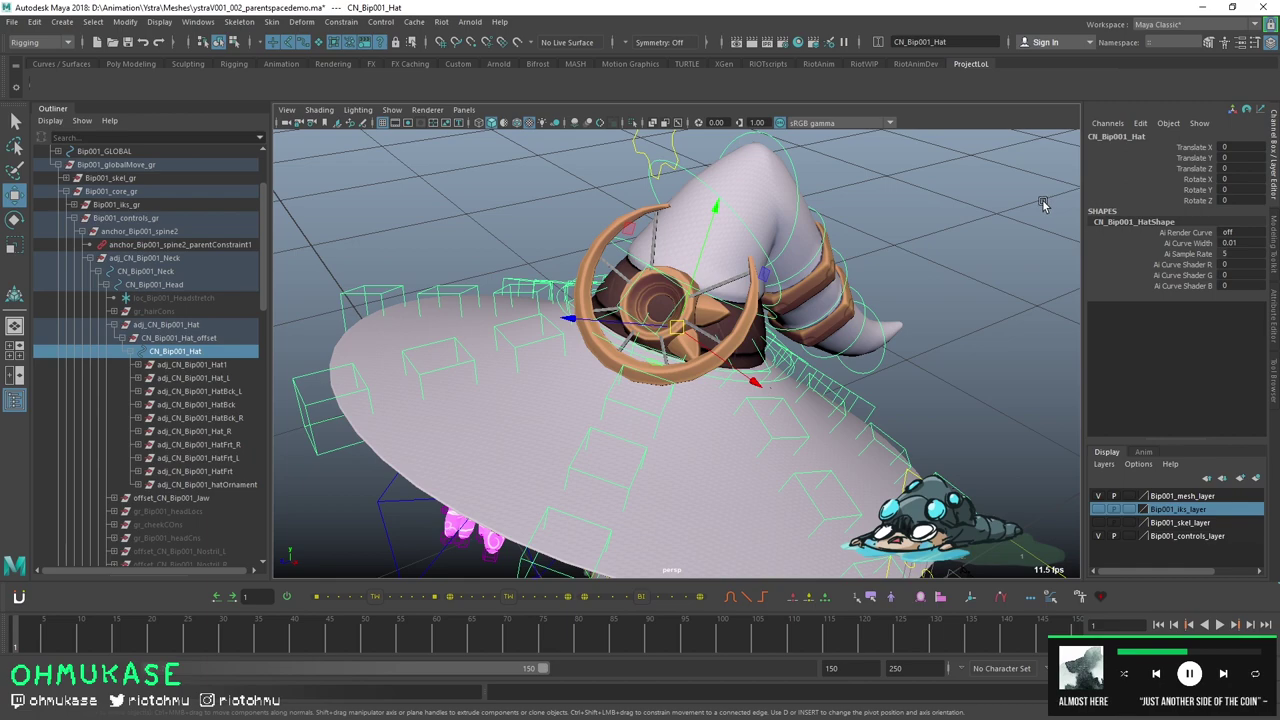
pyautogui.click(178, 338)
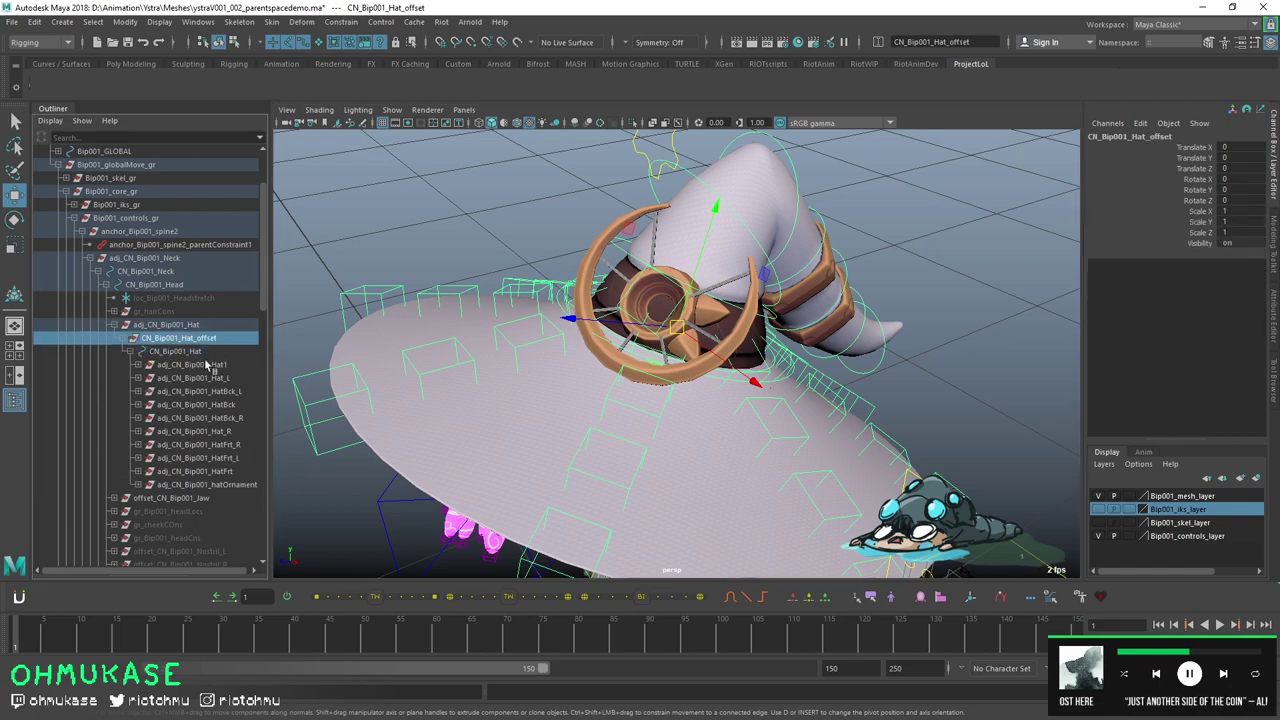
# - Try moving the Bip001_GLOBAL control at the character's feet along X, and undo the moves
pyautogui.scroll(-5, 460, 367)
pyautogui.keyDown('alt'); pyautogui.moveTo(461, 367); pyautogui.dragTo(582, 430); pyautogui.keyUp('alt')
pyautogui.keyDown('alt'); pyautogui.moveTo(582, 430); pyautogui.dragTo(595, 368, button='middle'); pyautogui.keyUp('alt')
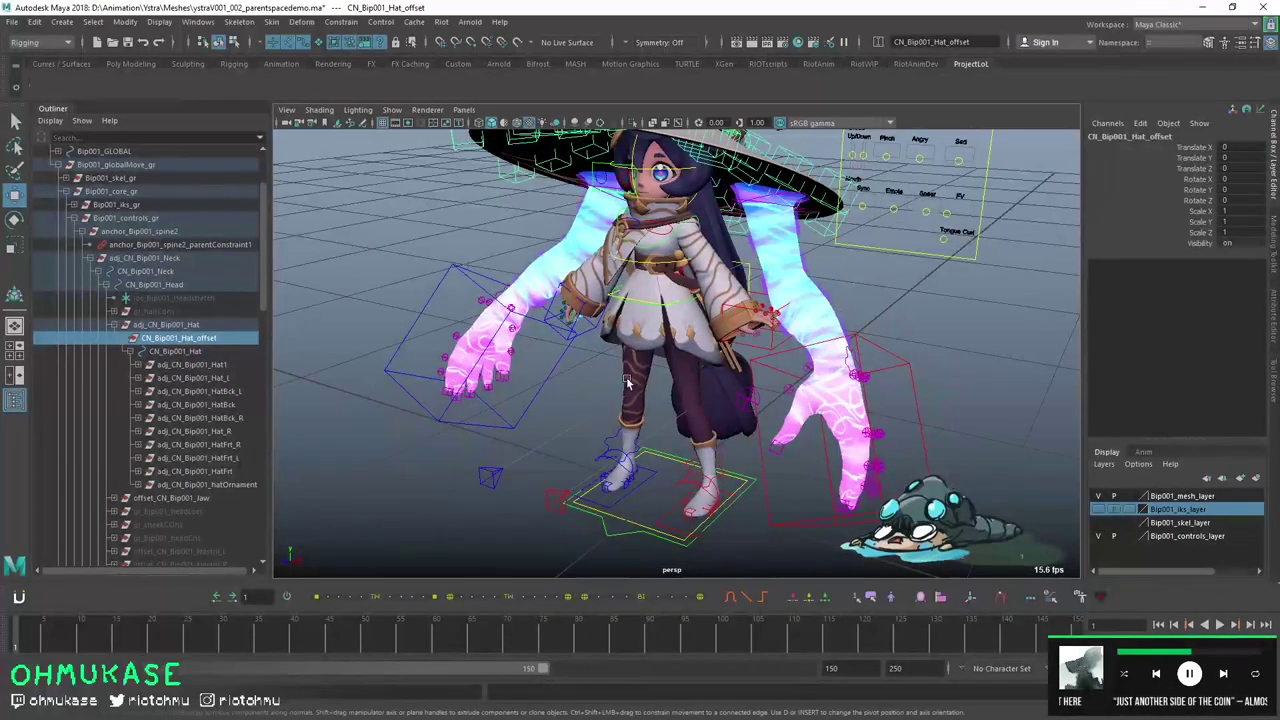
pyautogui.click(614, 528)
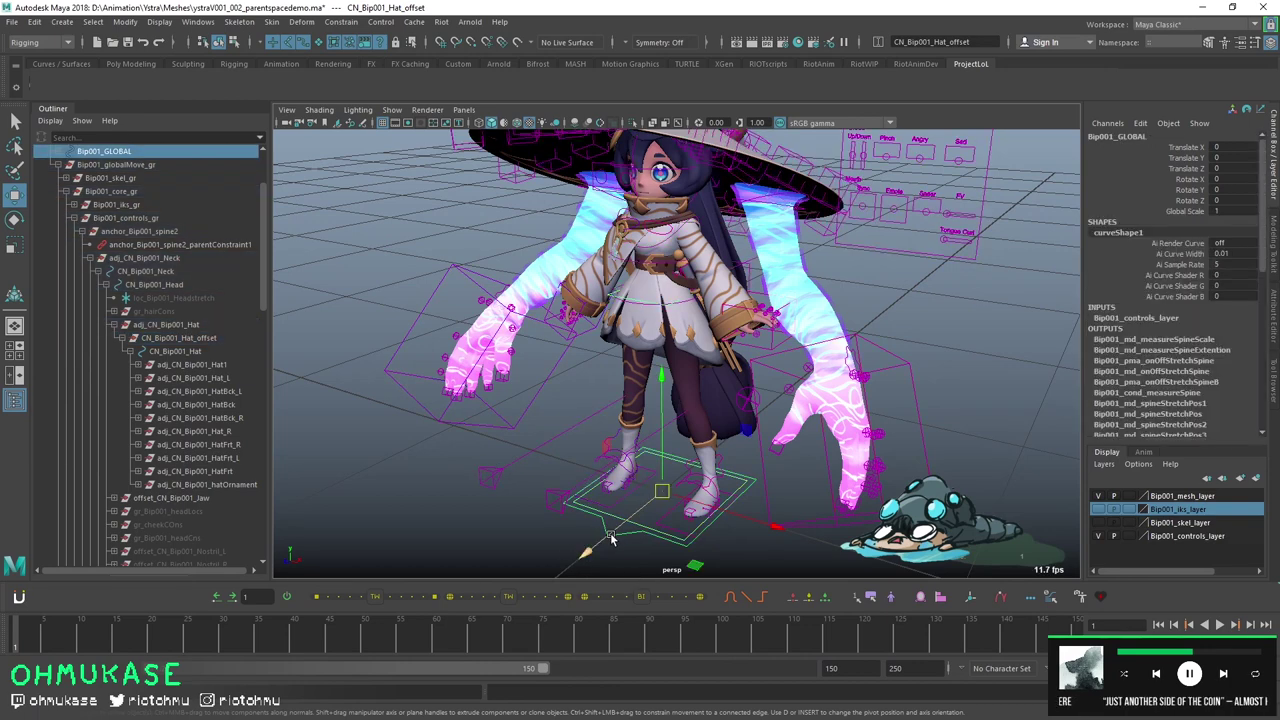
pyautogui.keyDown('ctrl'); pyautogui.moveTo(665, 474); pyautogui.dragTo(706, 226); pyautogui.keyUp('ctrl')
pyautogui.hotkey('ctrl', 'z')
pyautogui.hotkey('ctrl', 'z')
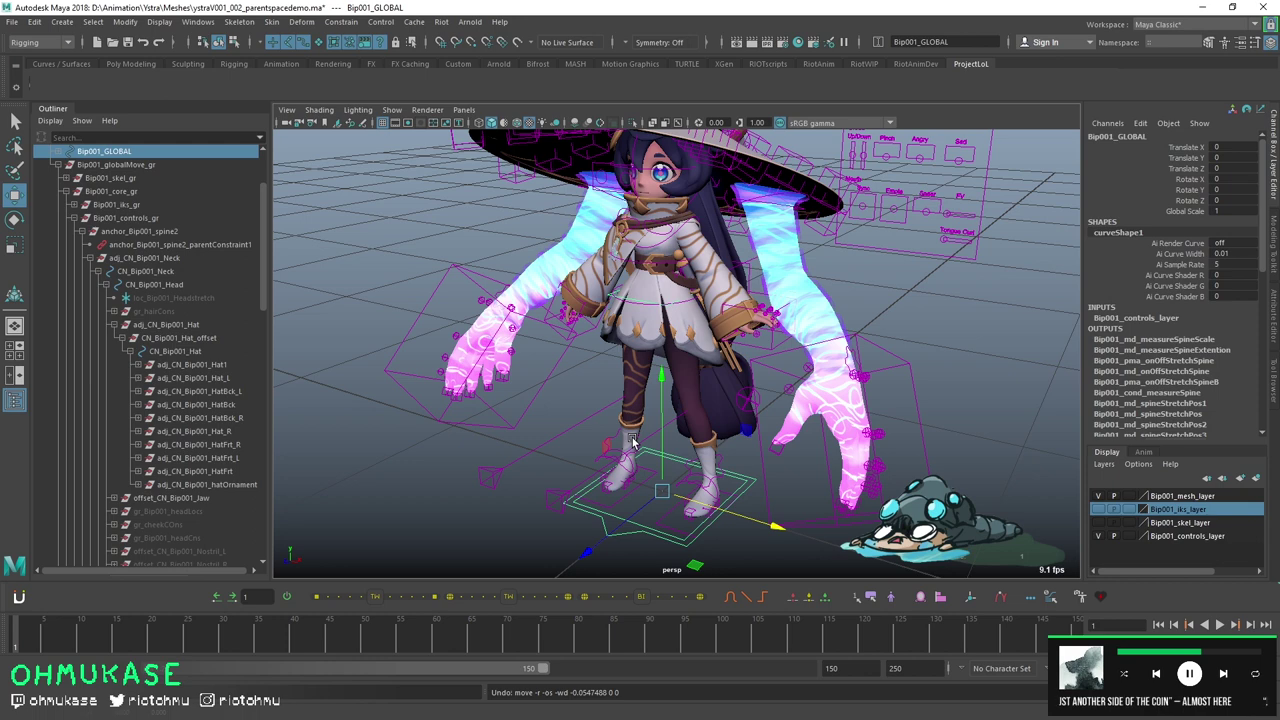
pyautogui.moveTo(776, 527); pyautogui.dragTo(466, 450)
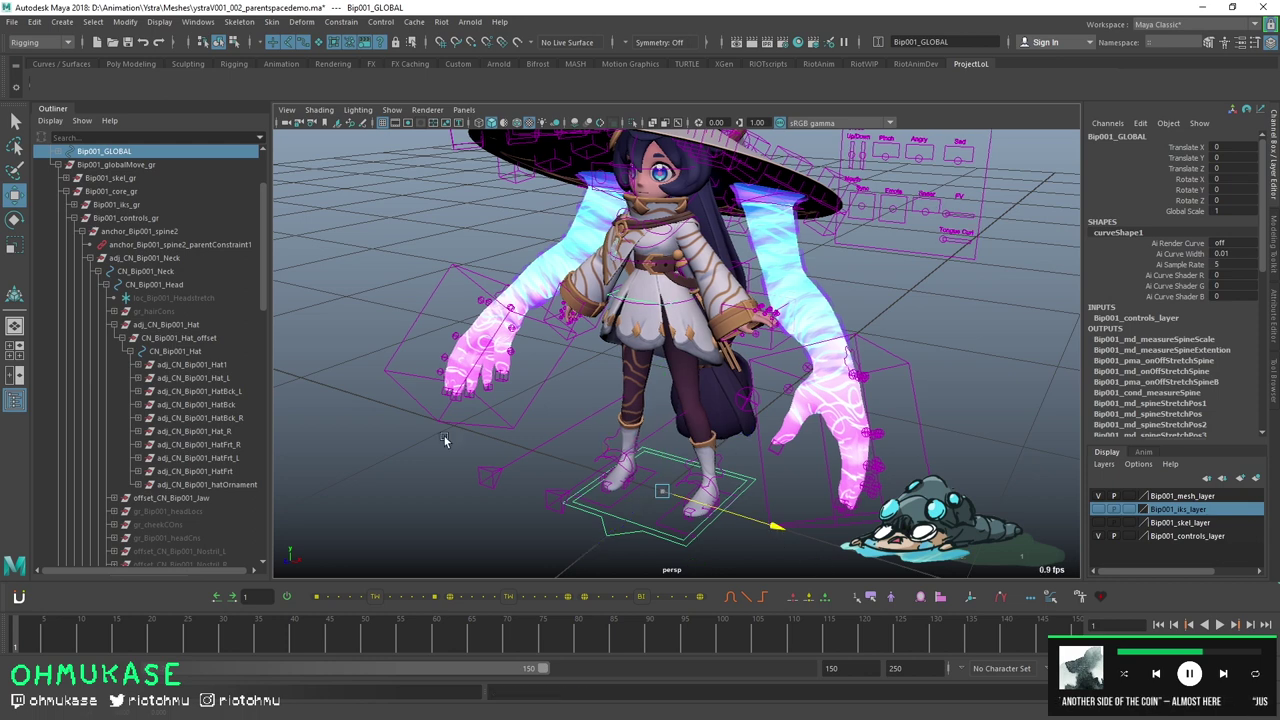
pyautogui.scroll(-8, 465, 450)
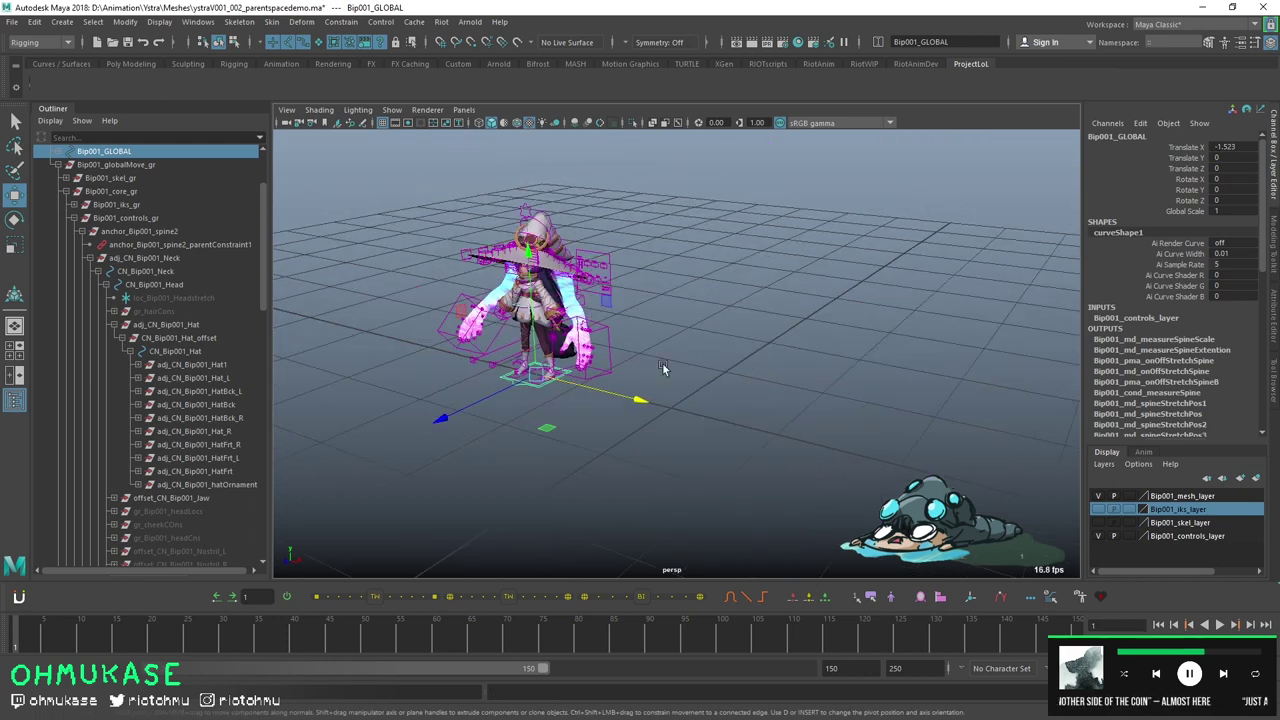
pyautogui.hotkey('ctrl', 'z')
pyautogui.scroll(8, 645, 350)
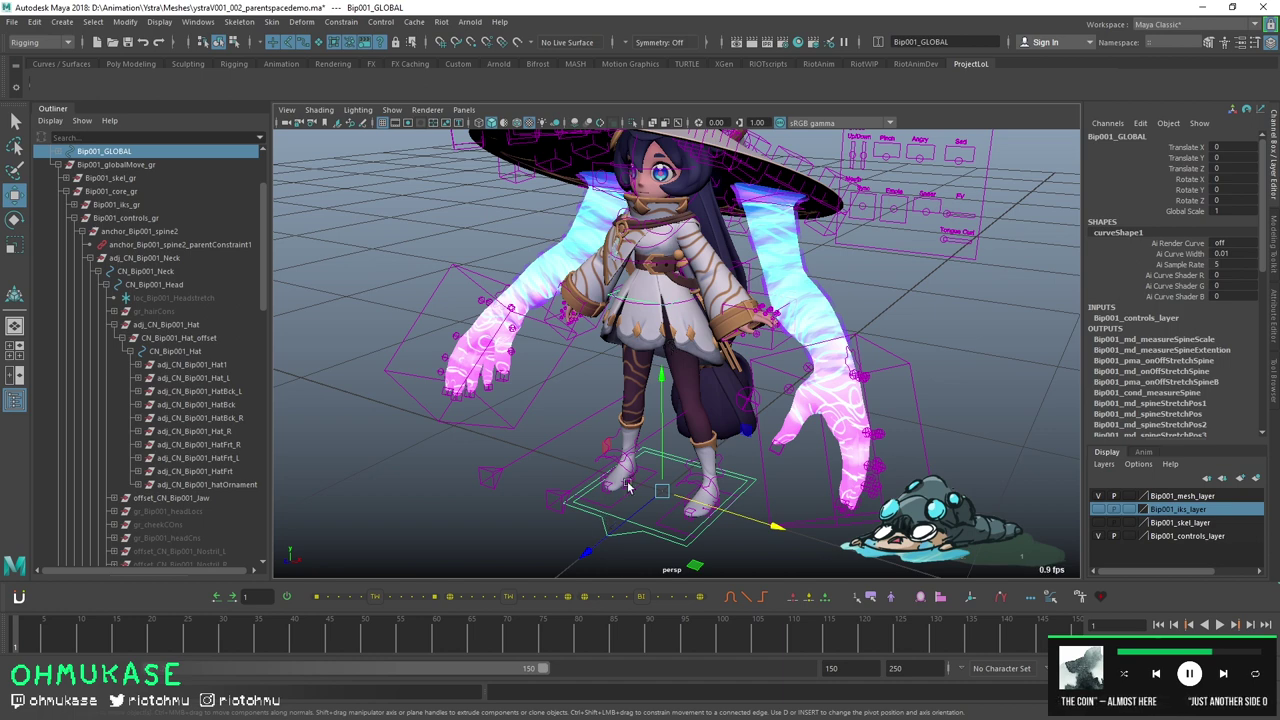
# - Parent-constrain the CN_Bip001_Hat_offset group to the Bip001_GLOBAL control
pyautogui.click(172, 340)
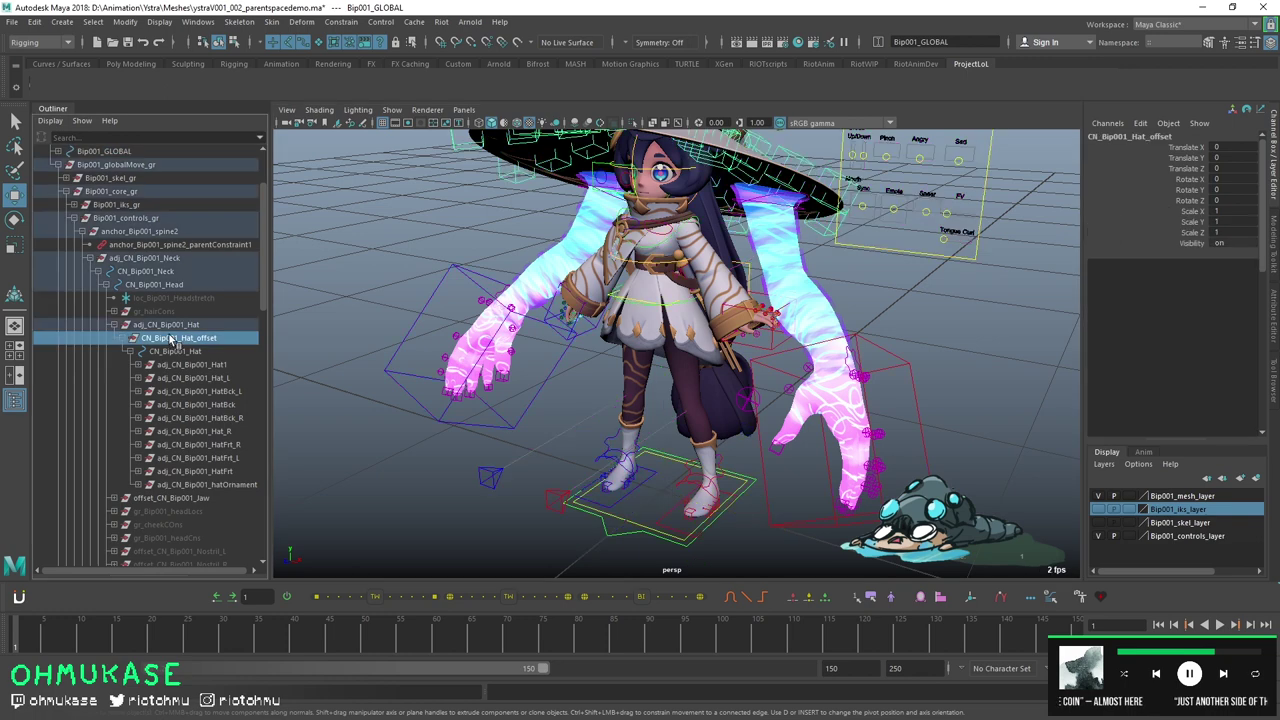
pyautogui.click(615, 548)
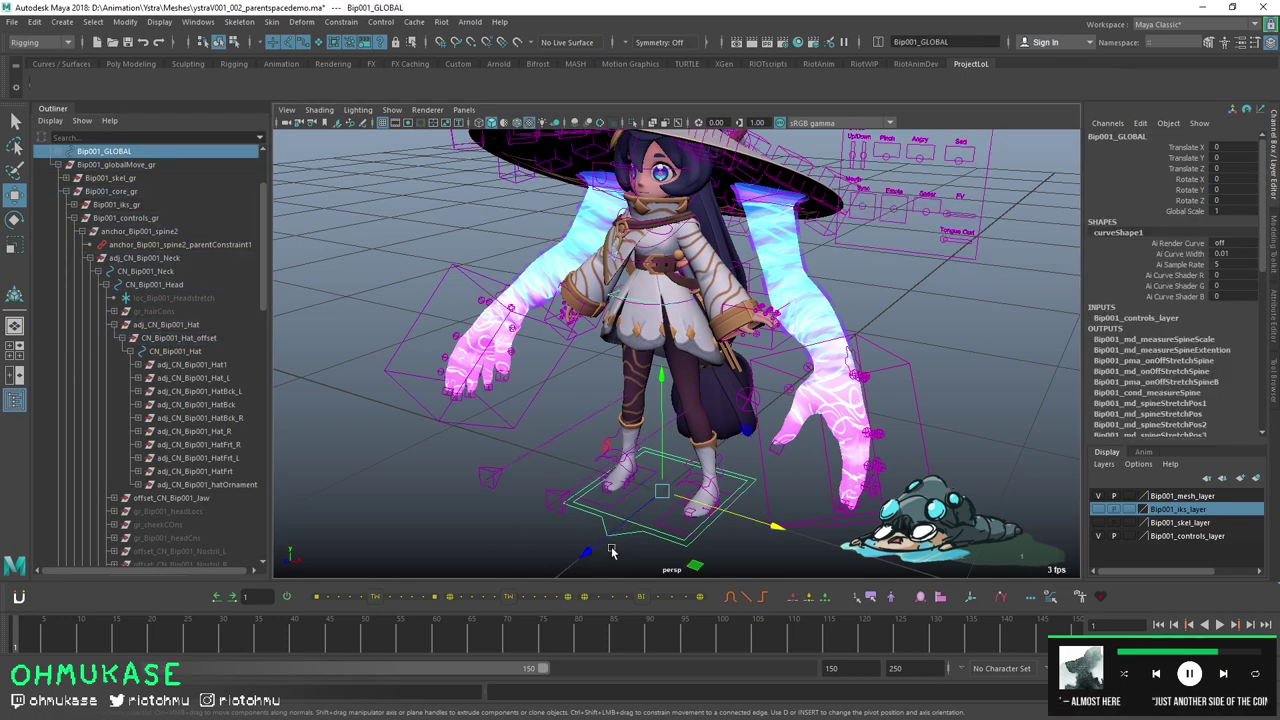
pyautogui.click(632, 547)
pyautogui.click(600, 532)
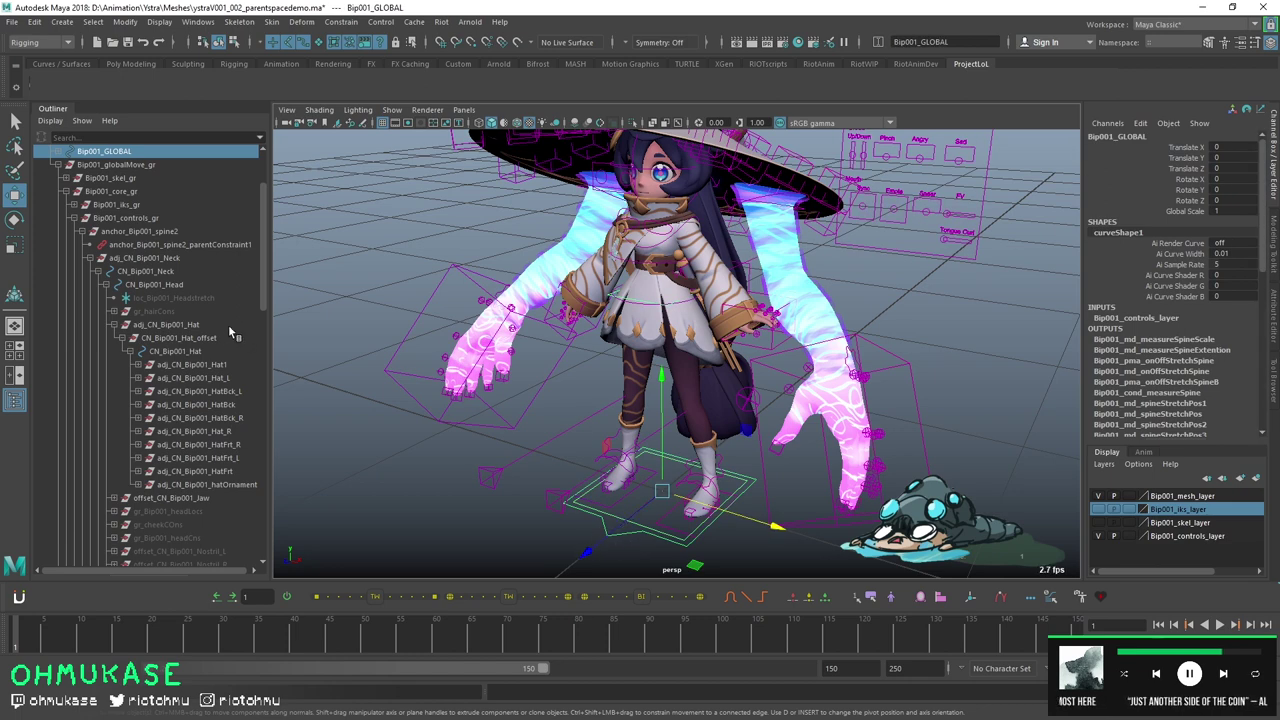
pyautogui.keyDown('ctrl'); pyautogui.click(175, 337); pyautogui.keyUp('ctrl')
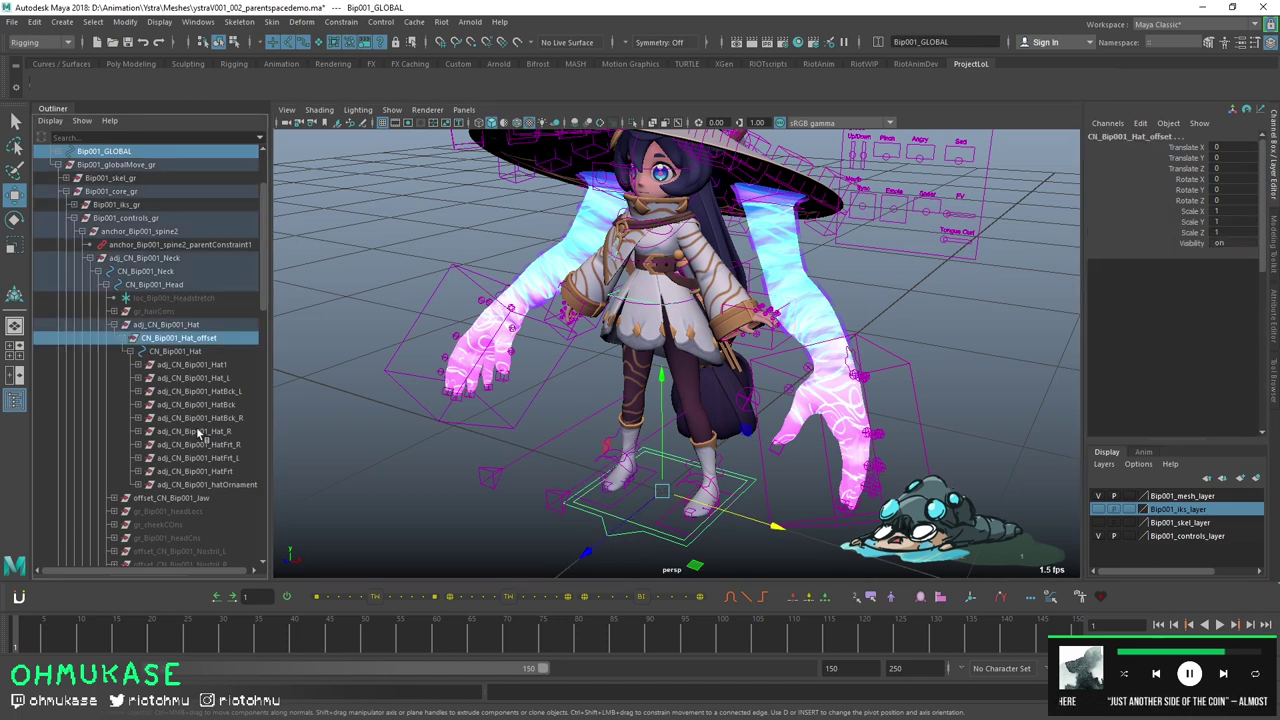
pyautogui.click(341, 21)
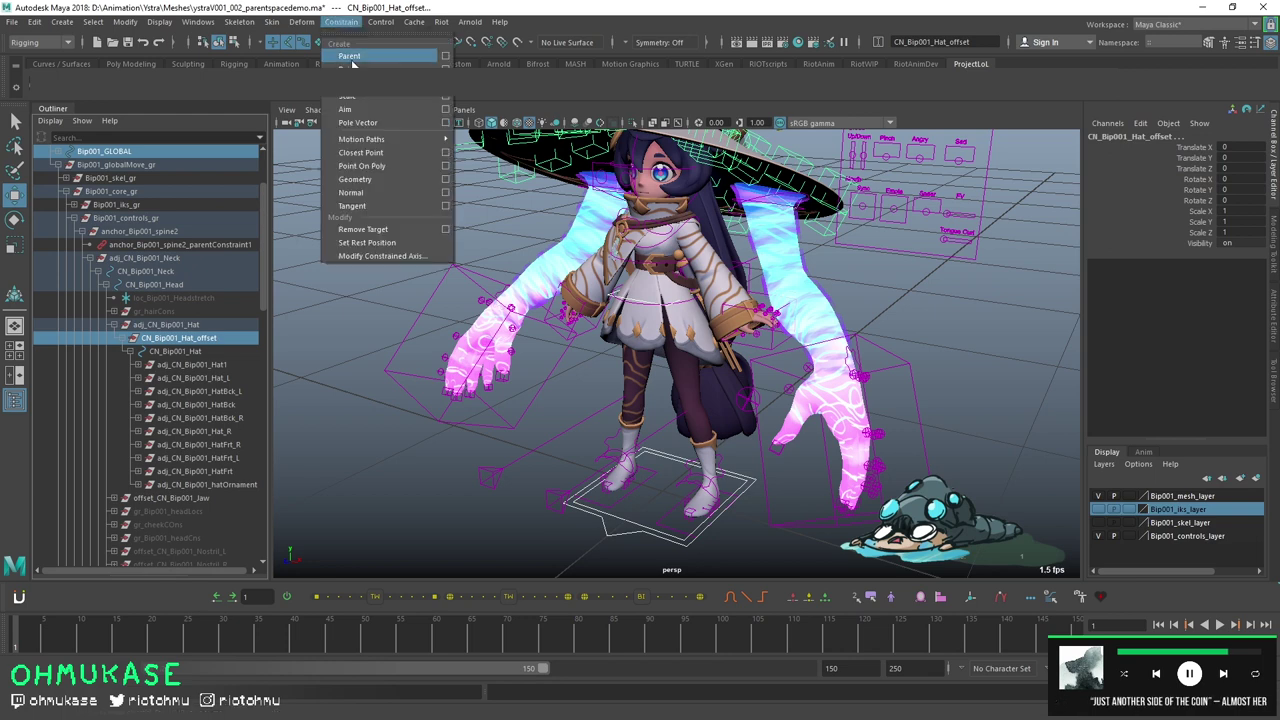
pyautogui.click(350, 56)
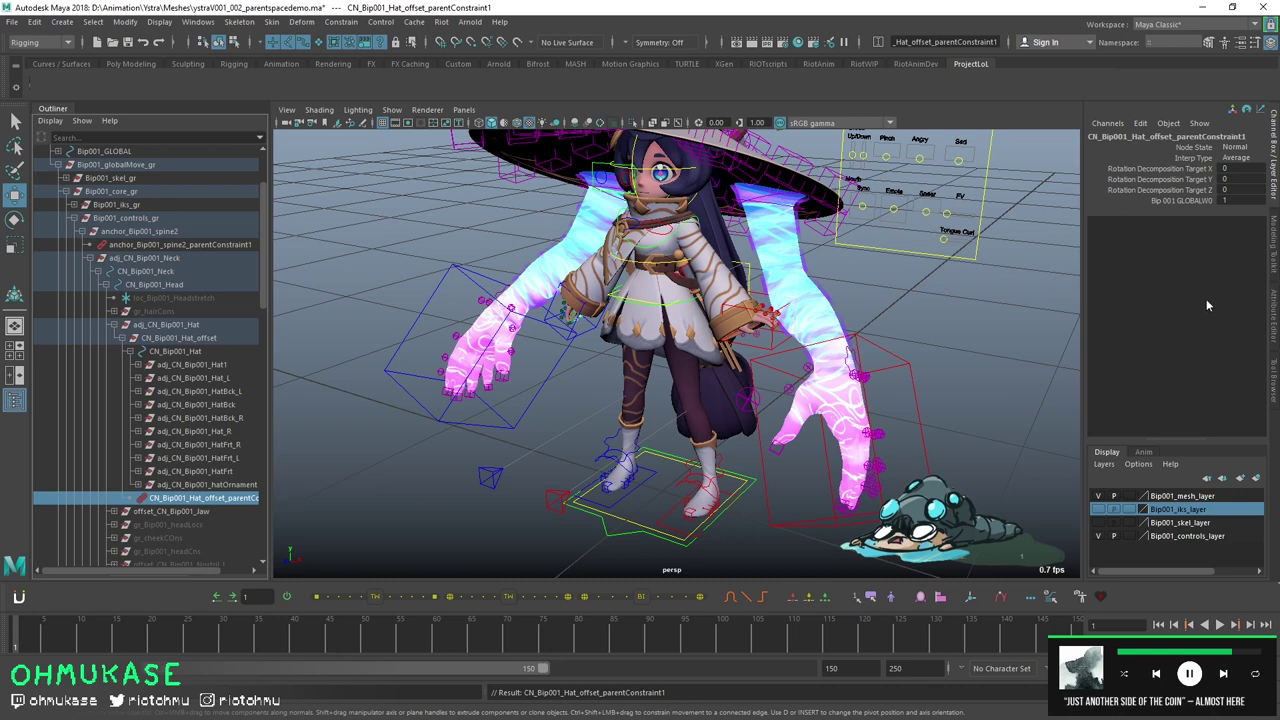
pyautogui.click(1237, 200)
pyautogui.press('Return')
# - Add a keyable float attribute named Parent to CN_Bip001_Hat with a maximum of 1
pyautogui.click(190, 352)
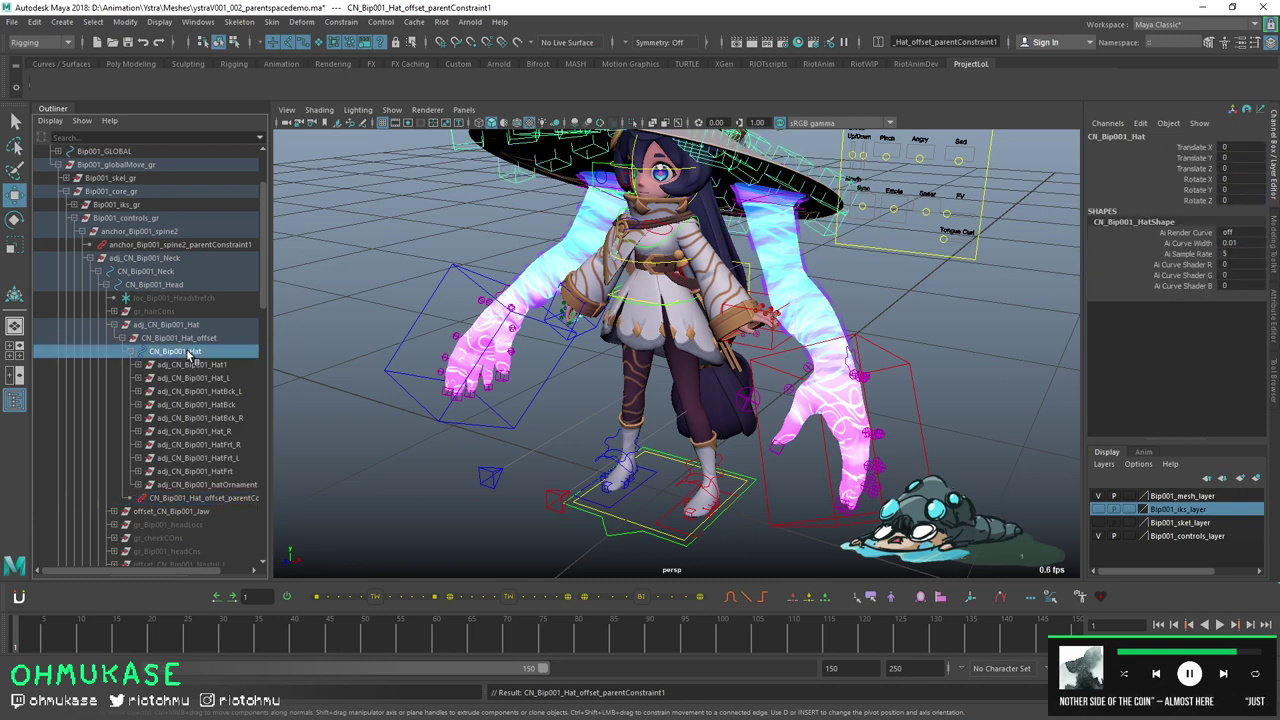
pyautogui.click(1140, 123)
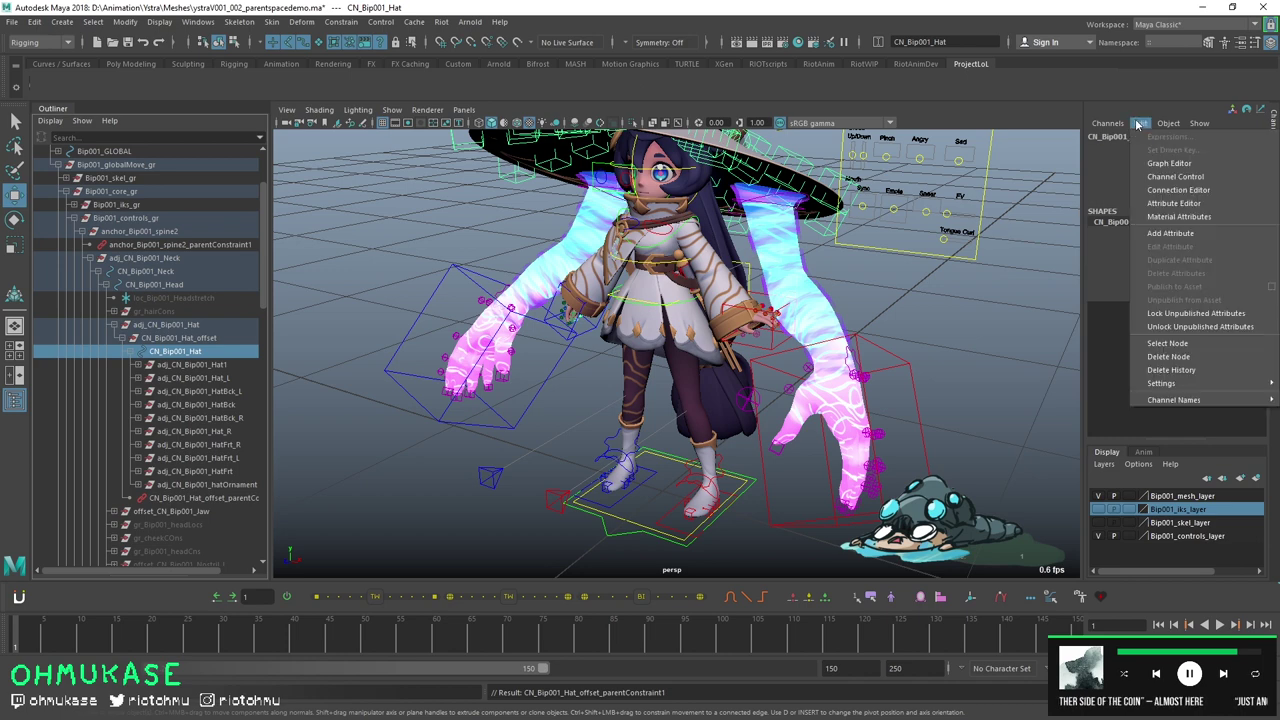
pyautogui.click(1163, 233)
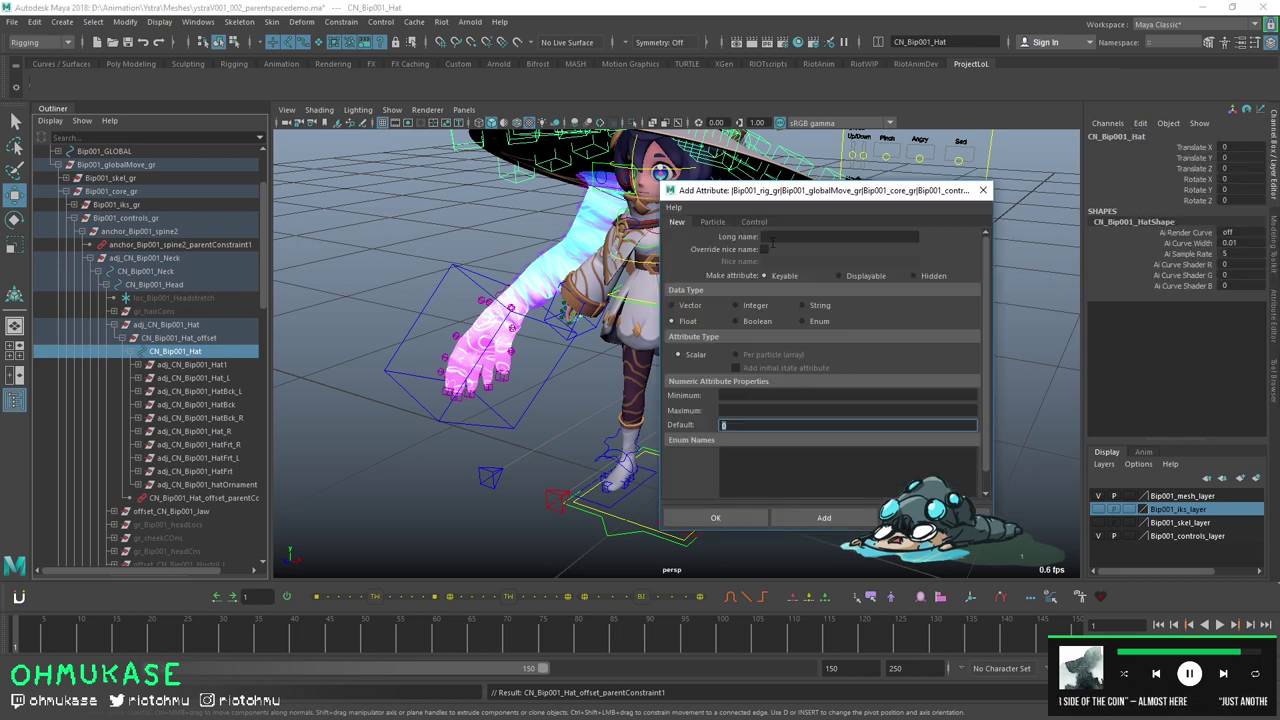
pyautogui.write('Parent')
pyautogui.click(742, 395)
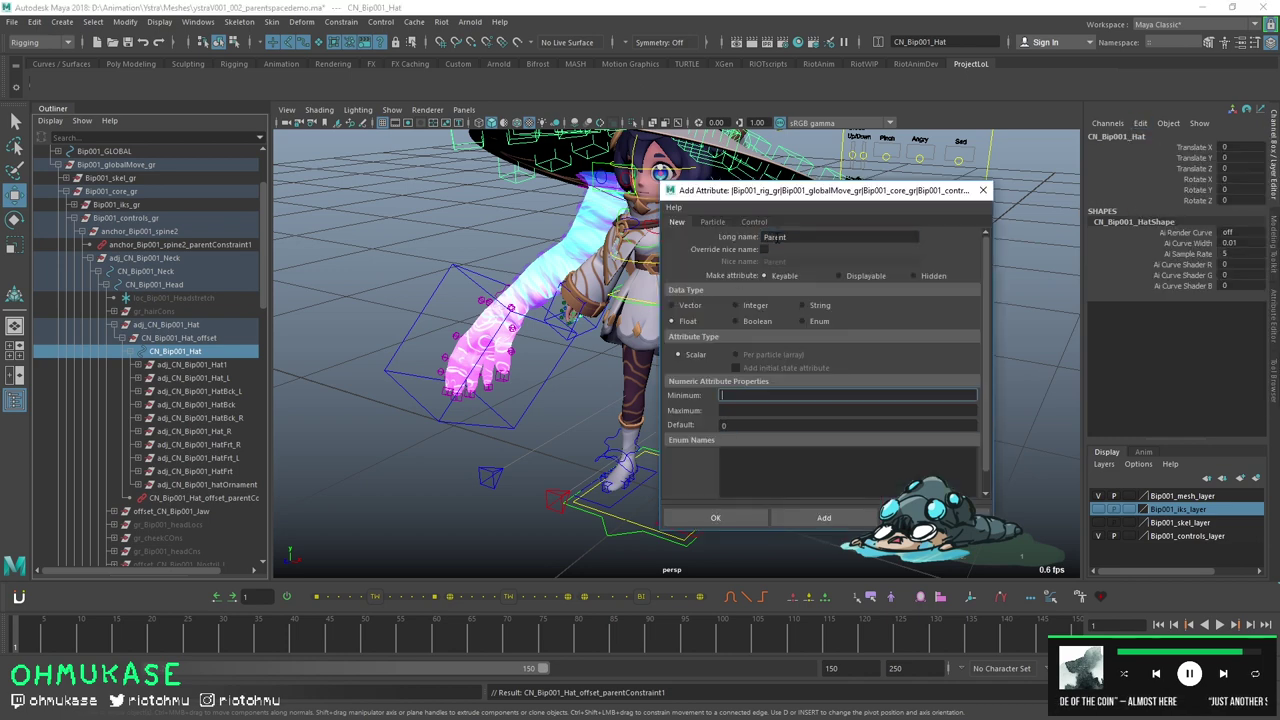
pyautogui.press('Tab')
pyautogui.write('1')
pyautogui.press('Tab')
pyautogui.click(715, 518)
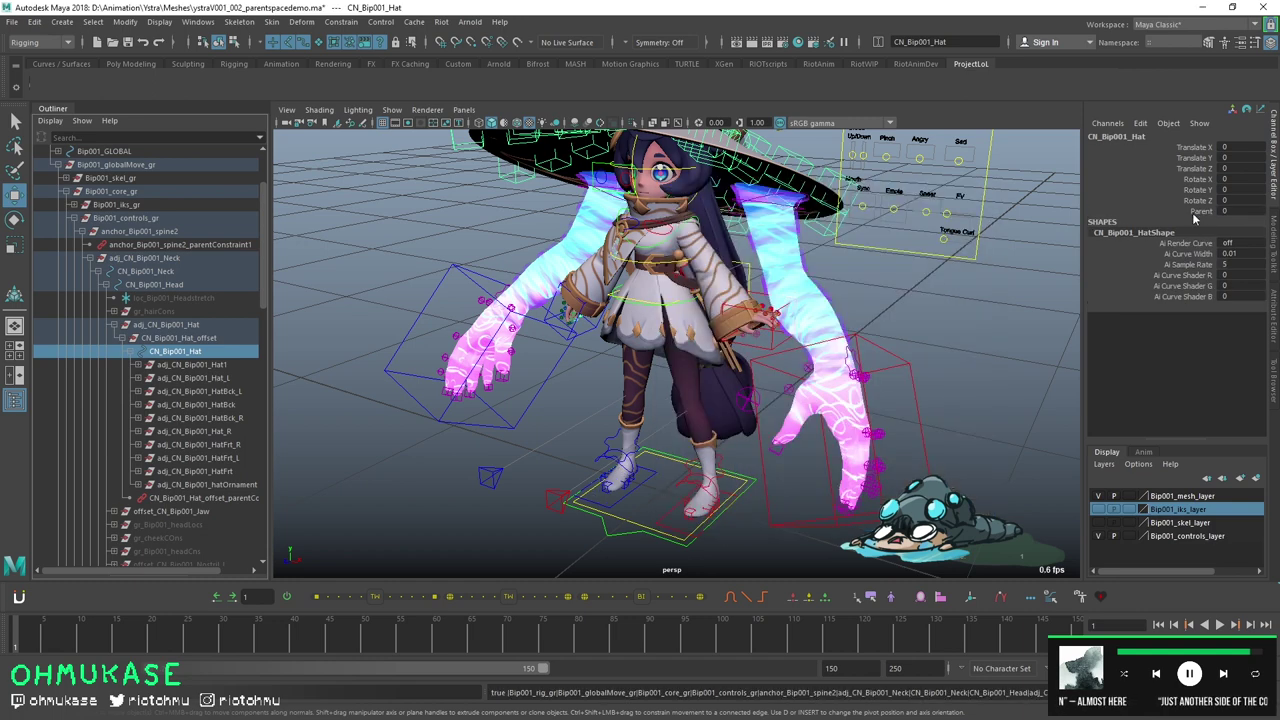
# - Load CN_Bip001_Hat as the source and CN_Bip001_Hat_offset_parentConstraint1 as the target in the Connection Editor
pyautogui.click(1192, 211)
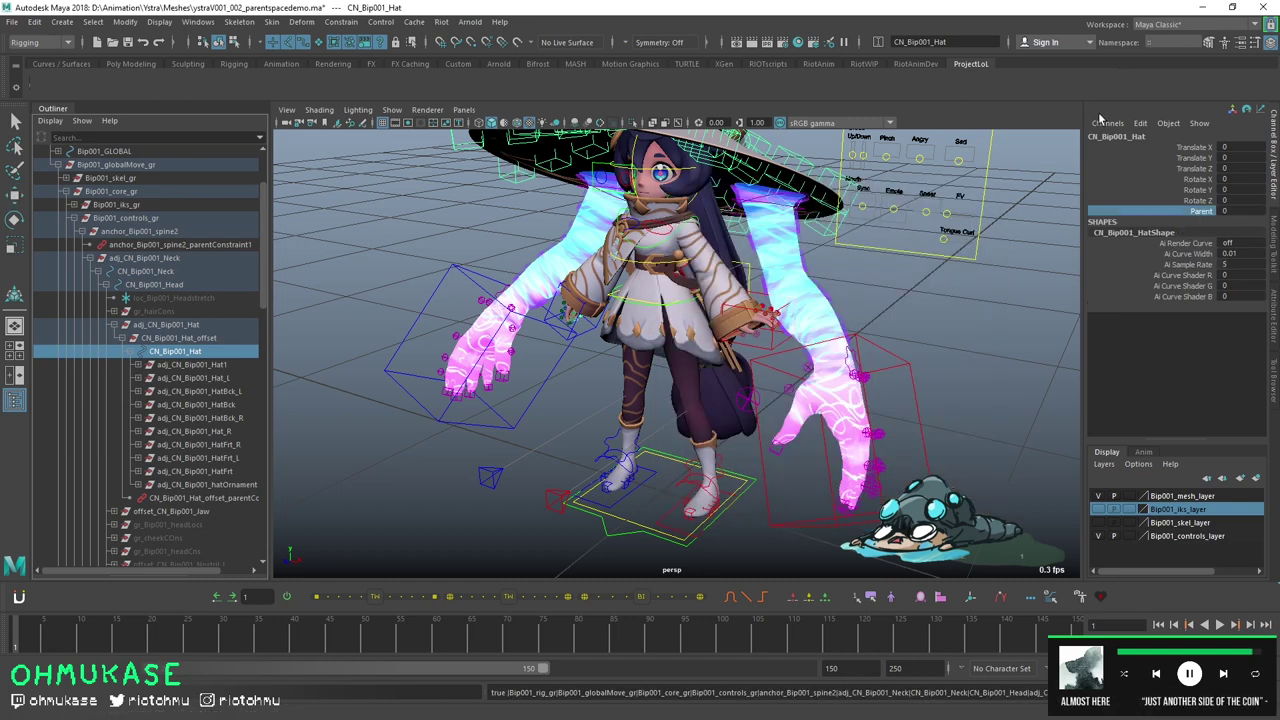
pyautogui.click(1140, 123)
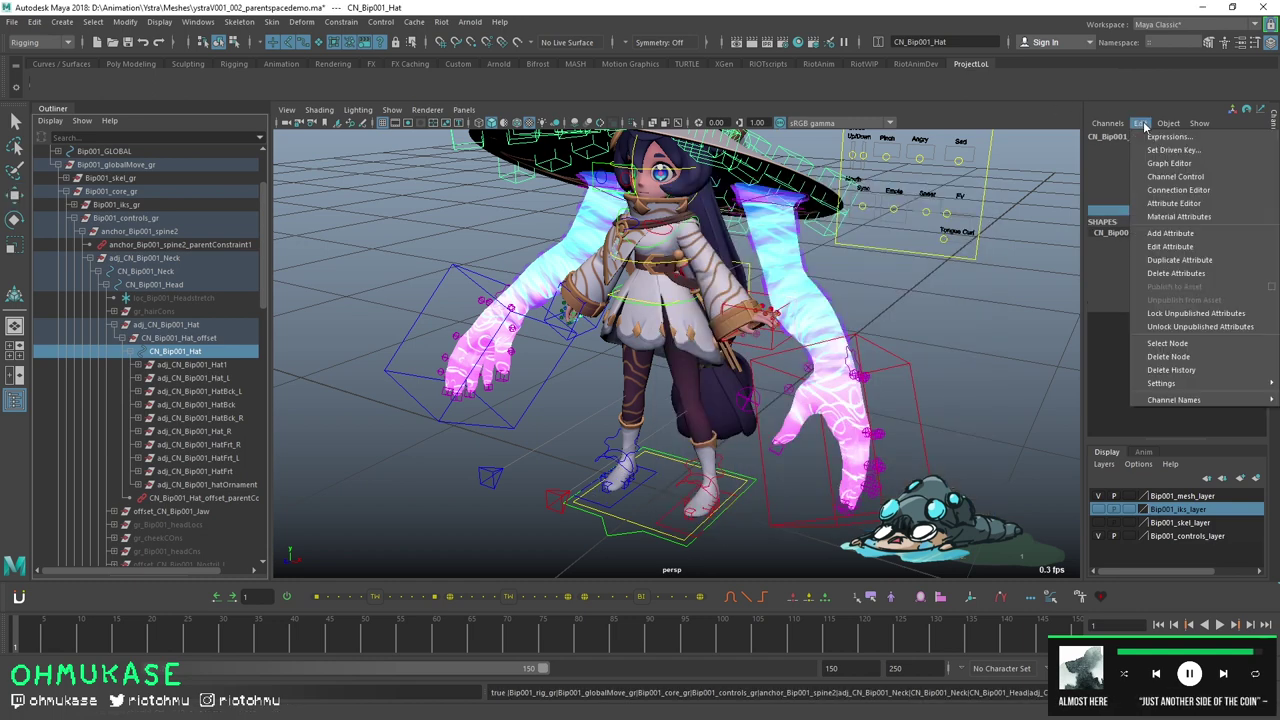
pyautogui.click(1178, 189)
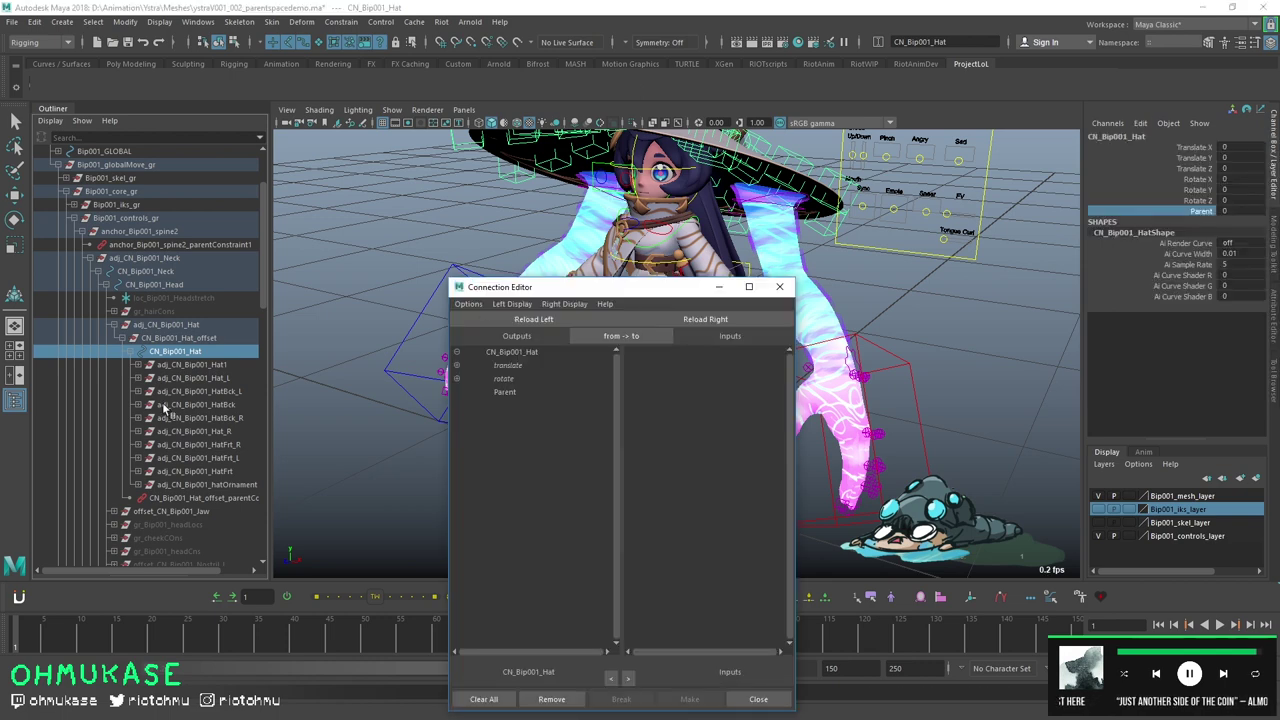
pyautogui.click(174, 406)
pyautogui.press('w')
pyautogui.click(172, 353)
pyautogui.click(539, 325)
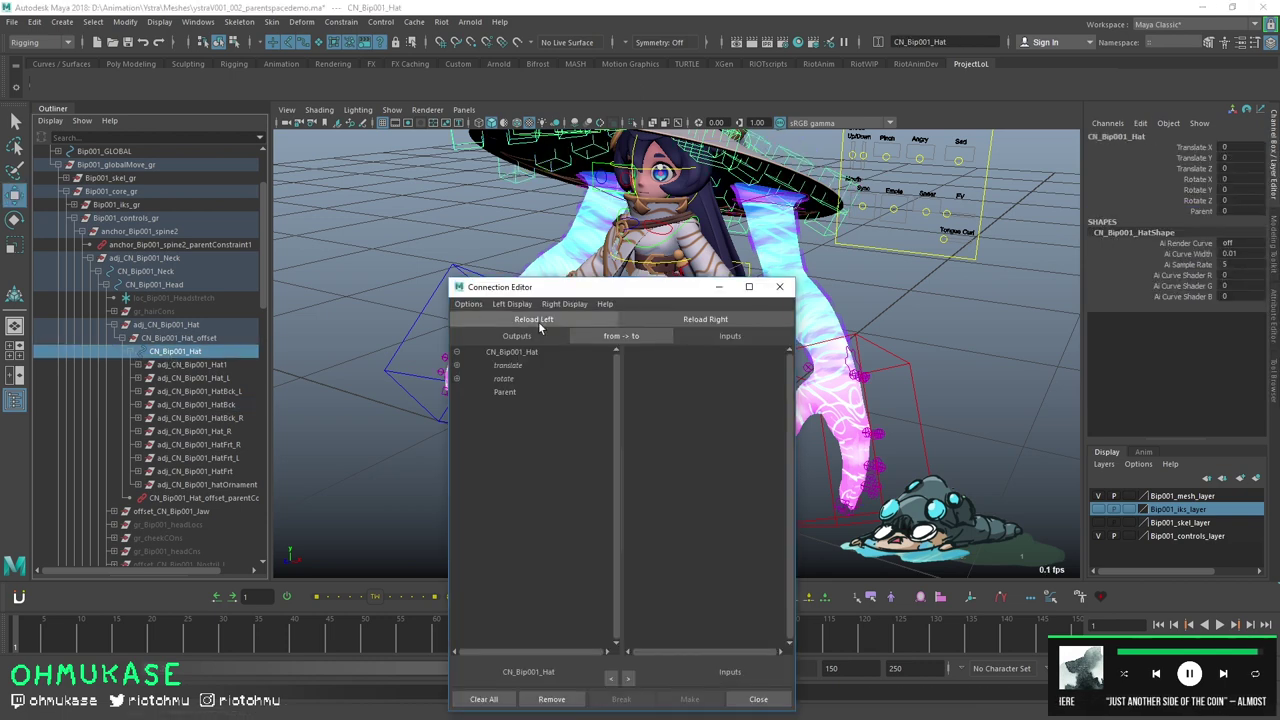
pyautogui.click(183, 498)
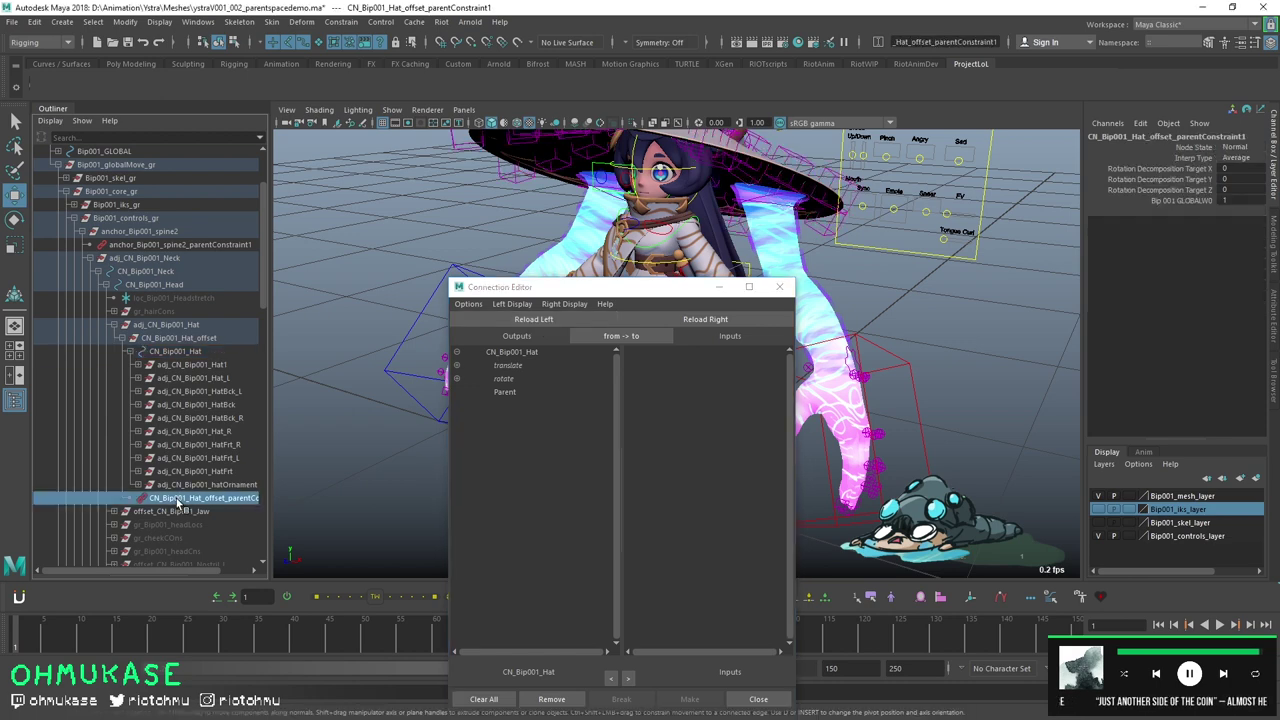
pyautogui.click(705, 320)
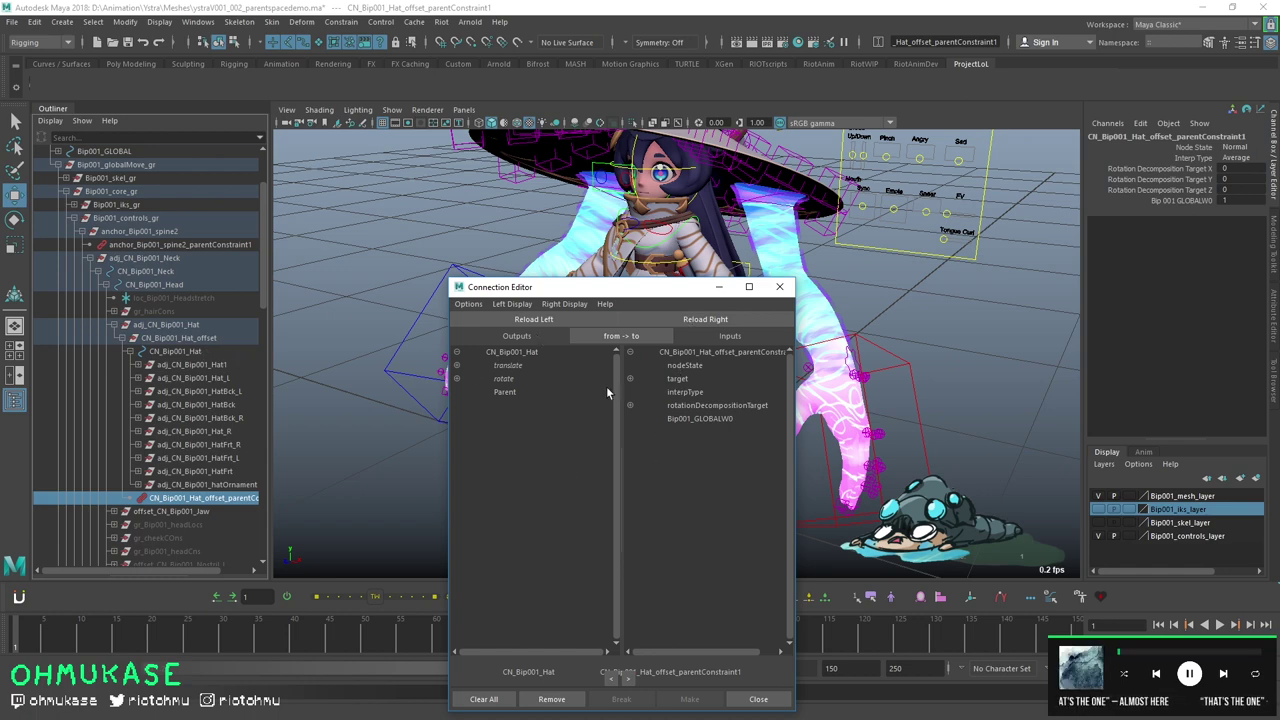
# - Examine the hat control's child groups, its offset group and the parent constraint in the hierarchy
pyautogui.click(212, 458)
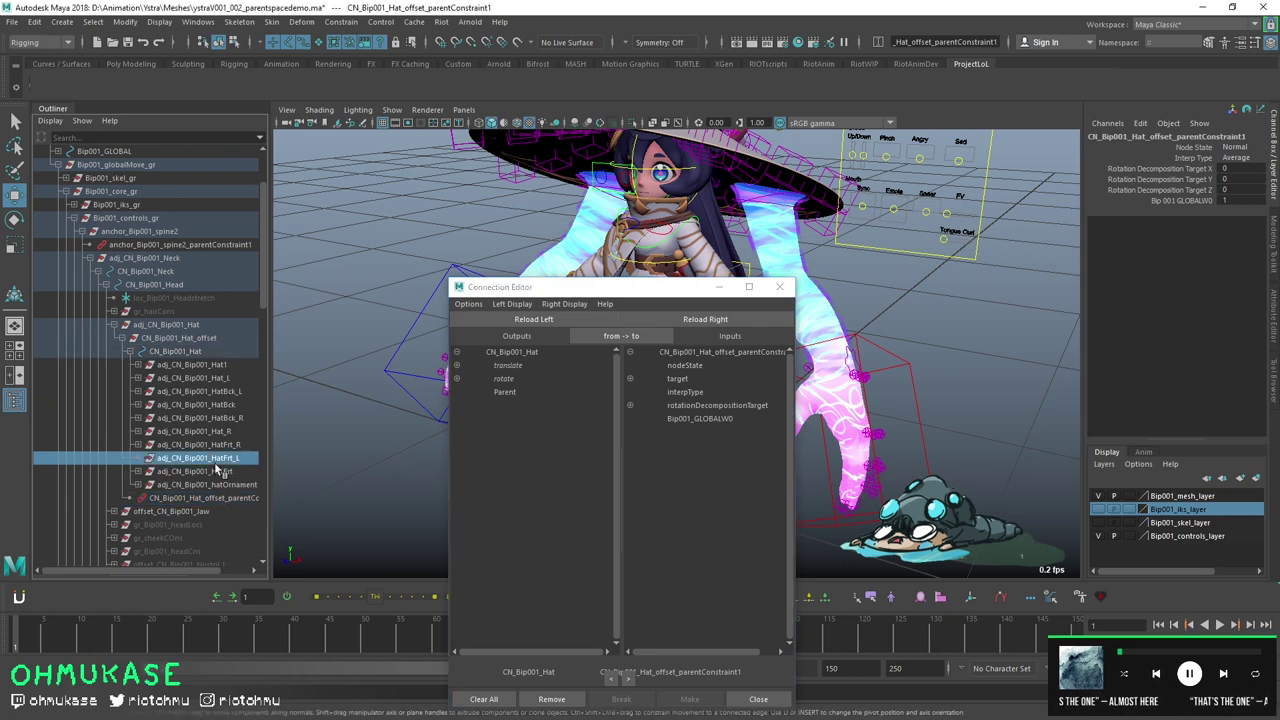
pyautogui.keyDown('shift'); pyautogui.click(205, 445); pyautogui.keyUp('shift')
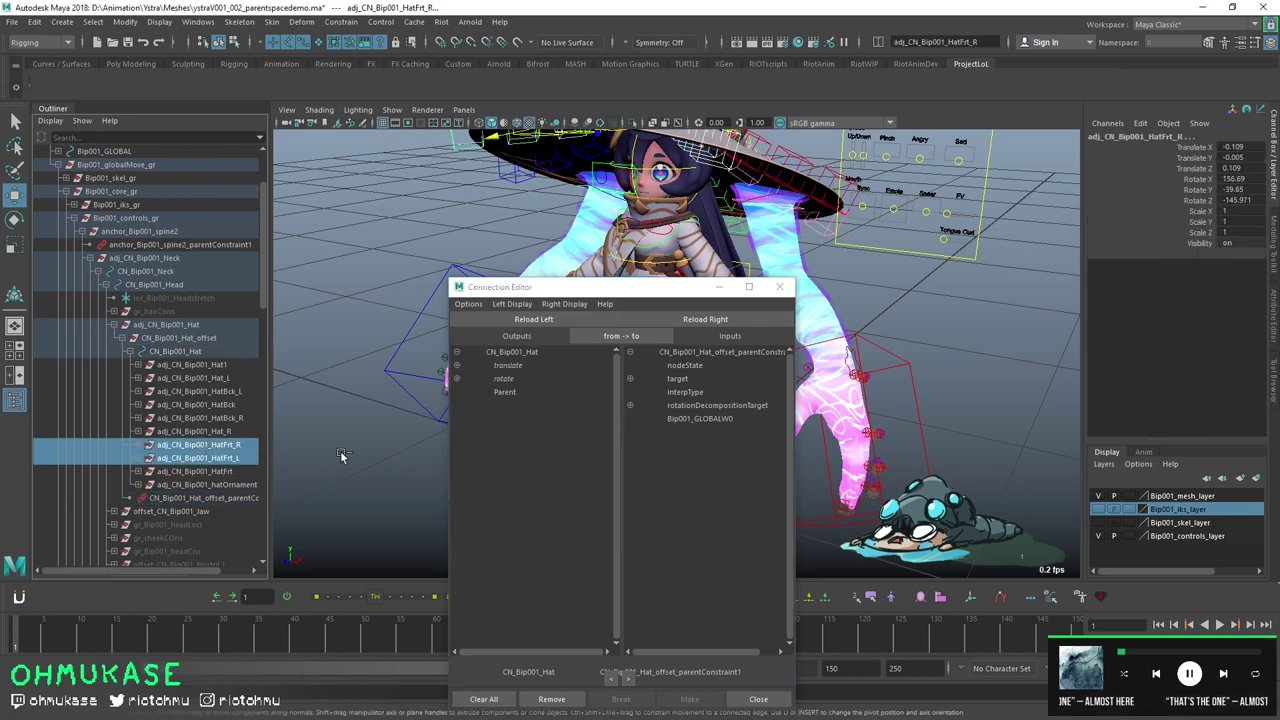
pyautogui.click(200, 485)
pyautogui.click(198, 458)
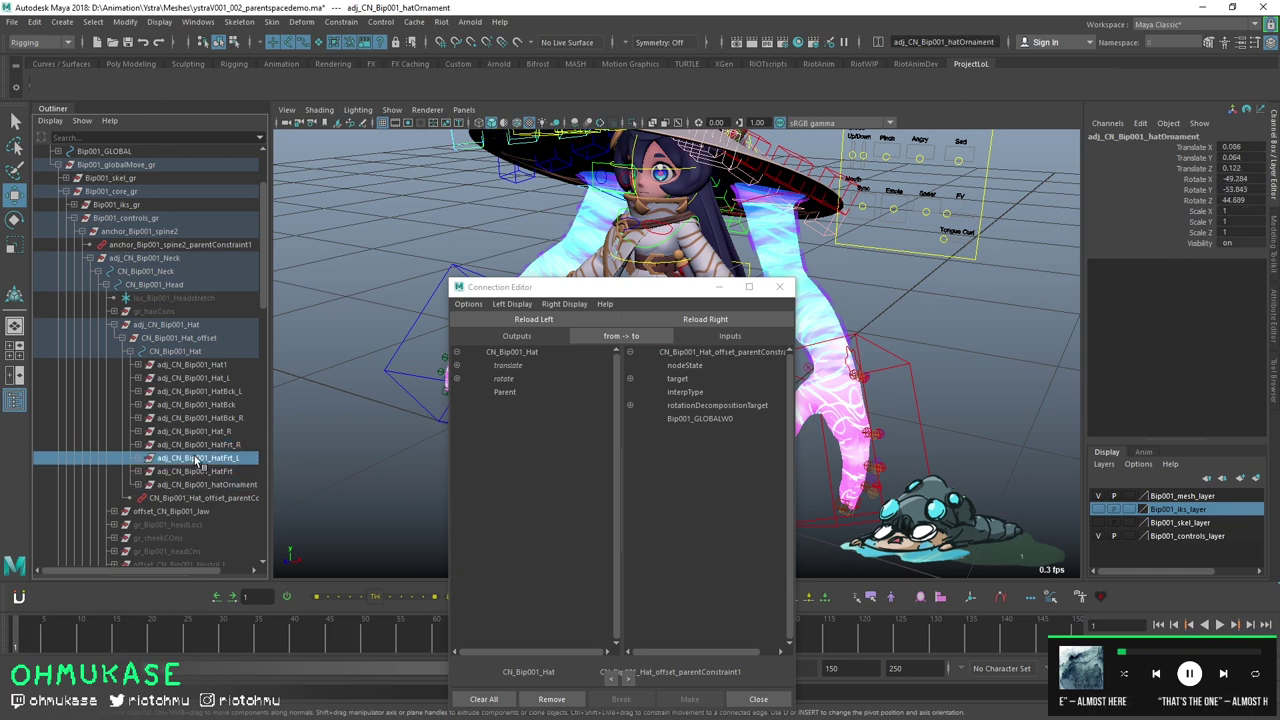
pyautogui.click(178, 351)
pyautogui.click(216, 497)
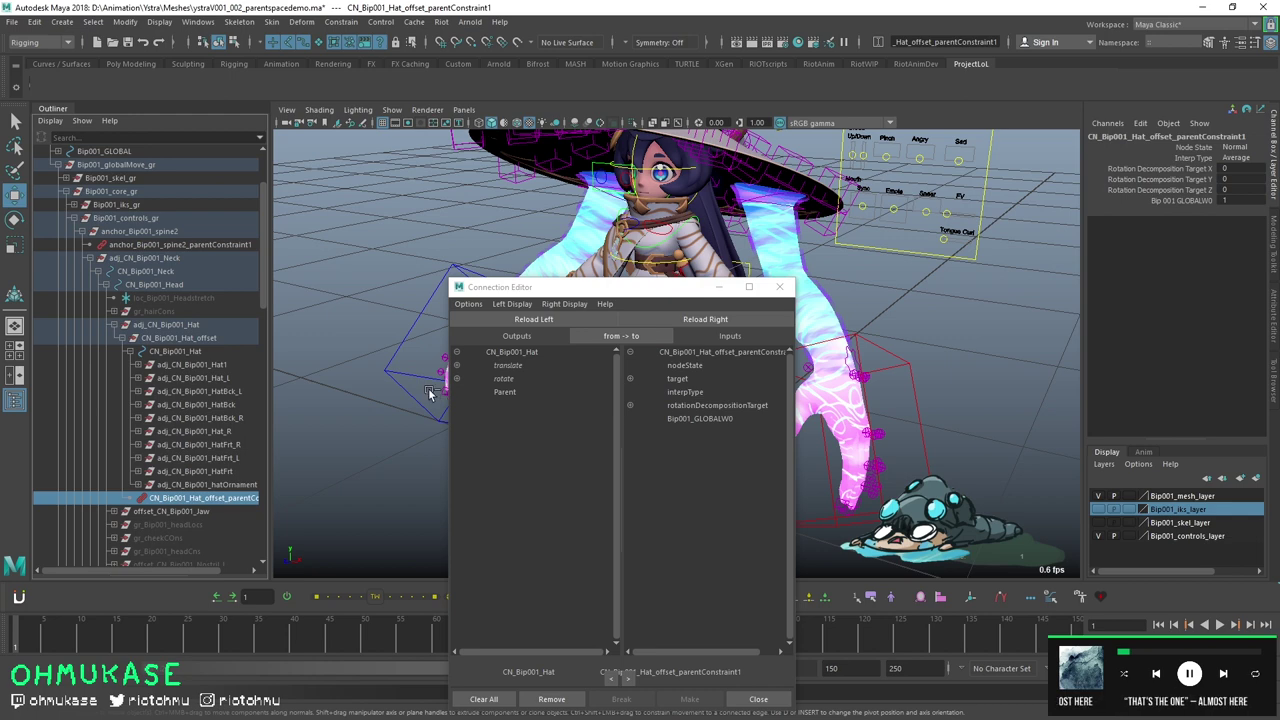
pyautogui.click(163, 340)
pyautogui.click(174, 351)
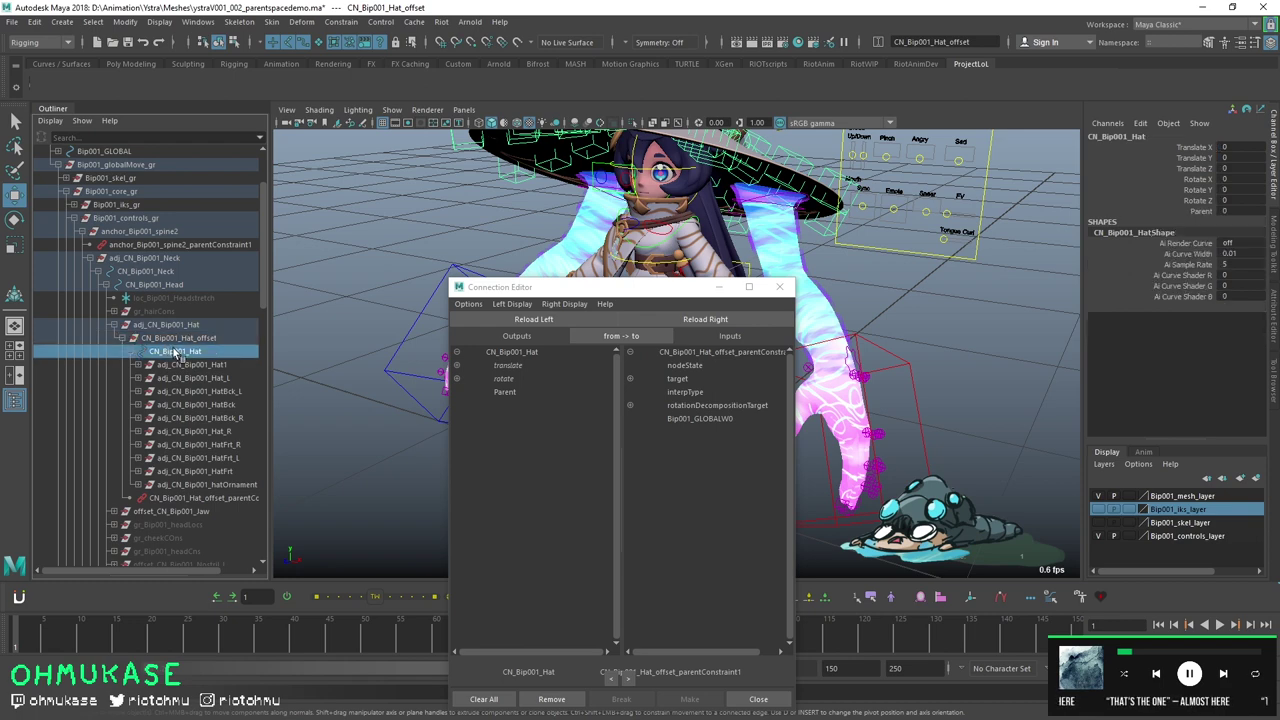
# - Connect the Parent attribute of CN_Bip001_Hat to the Bip001_GLOBALW0 weight of the hat offset's parent constraint
pyautogui.click(160, 498)
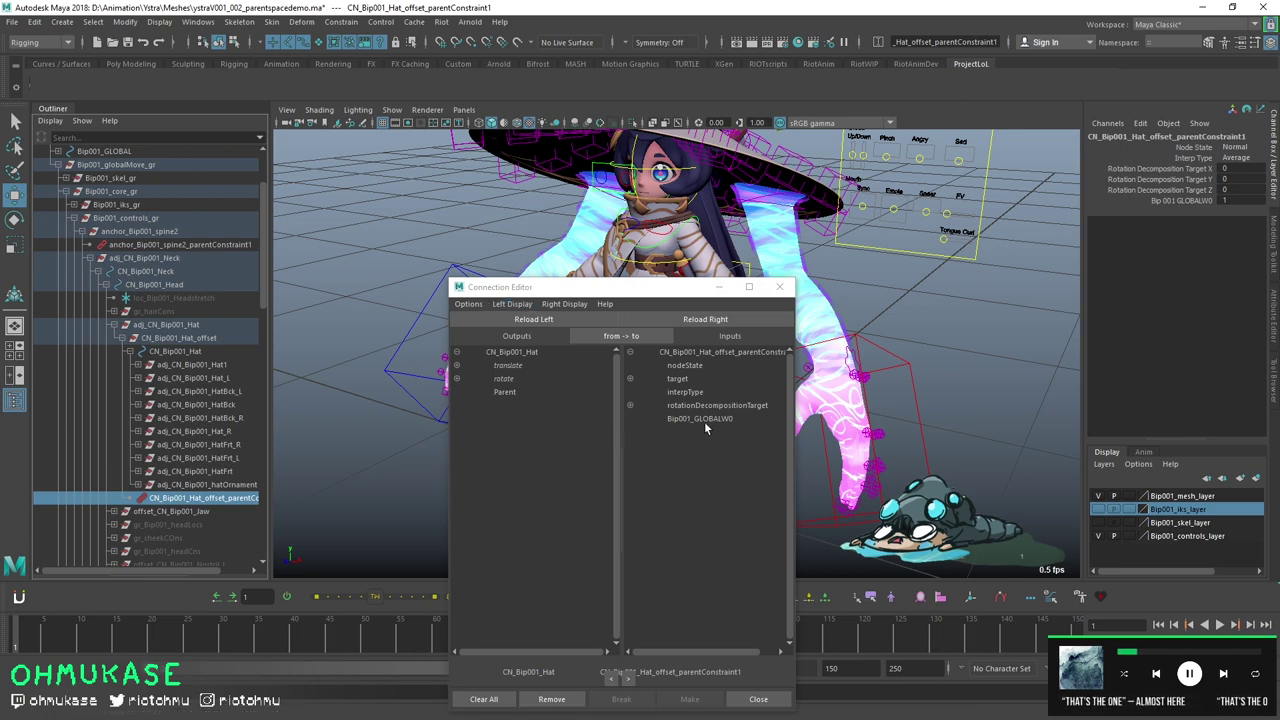
pyautogui.click(505, 392)
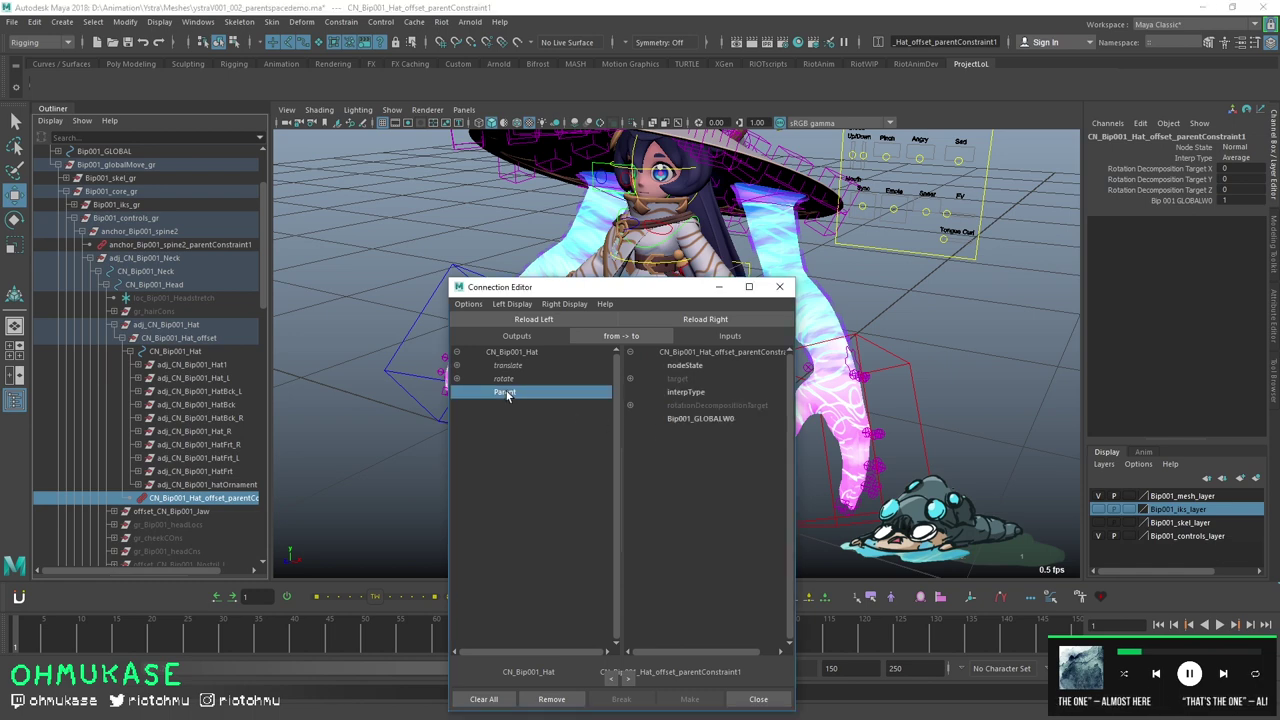
pyautogui.click(690, 420)
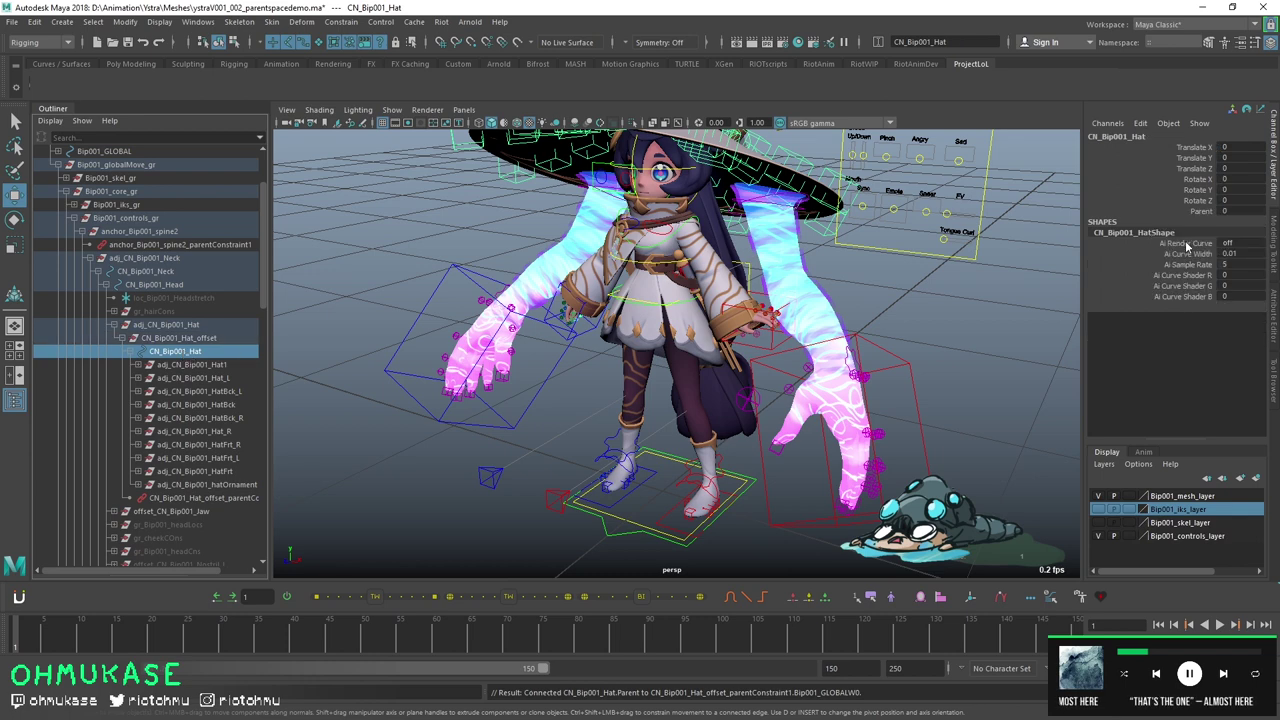
# - Set the hat control's Parent attribute to 1 and check the global weight on the hat offset's parent constraint
pyautogui.click(1226, 212)
pyautogui.write('1')
pyautogui.press('Return')
pyautogui.click(204, 498)
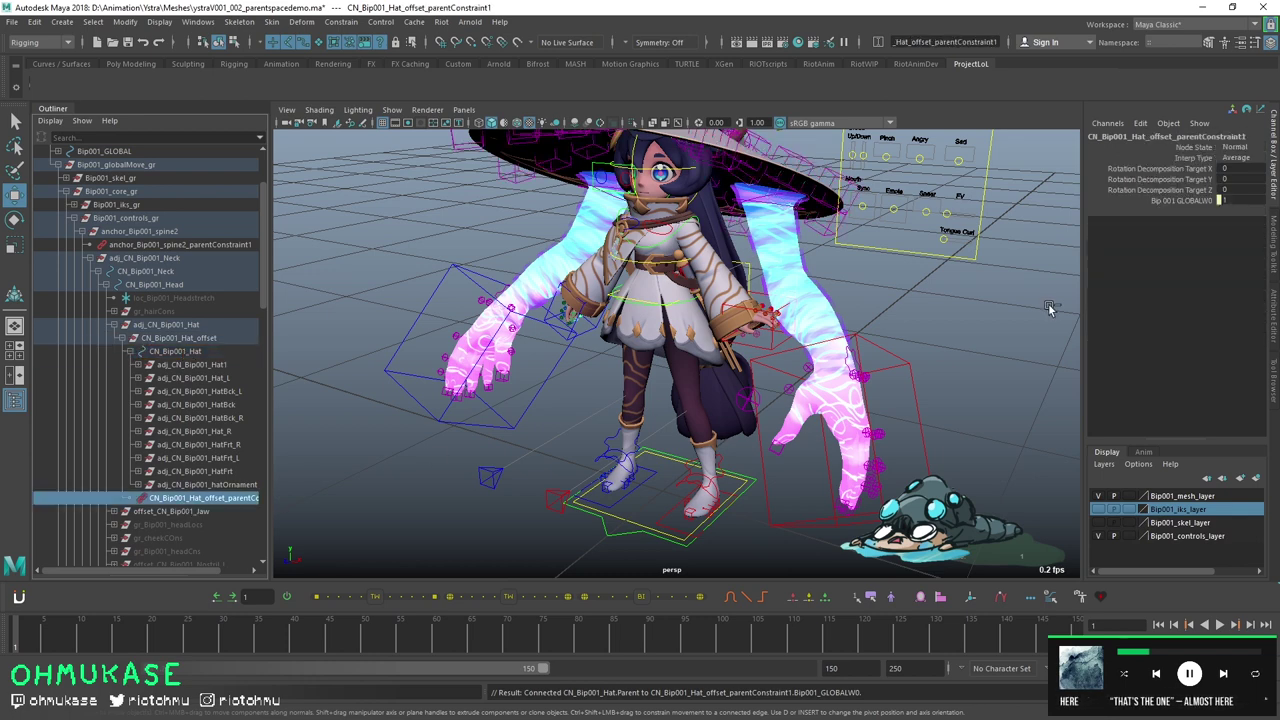
# - Test the hat's global space by rotating and moving the CN_Bip001_Head control, and undo the head changes
pyautogui.click(188, 352)
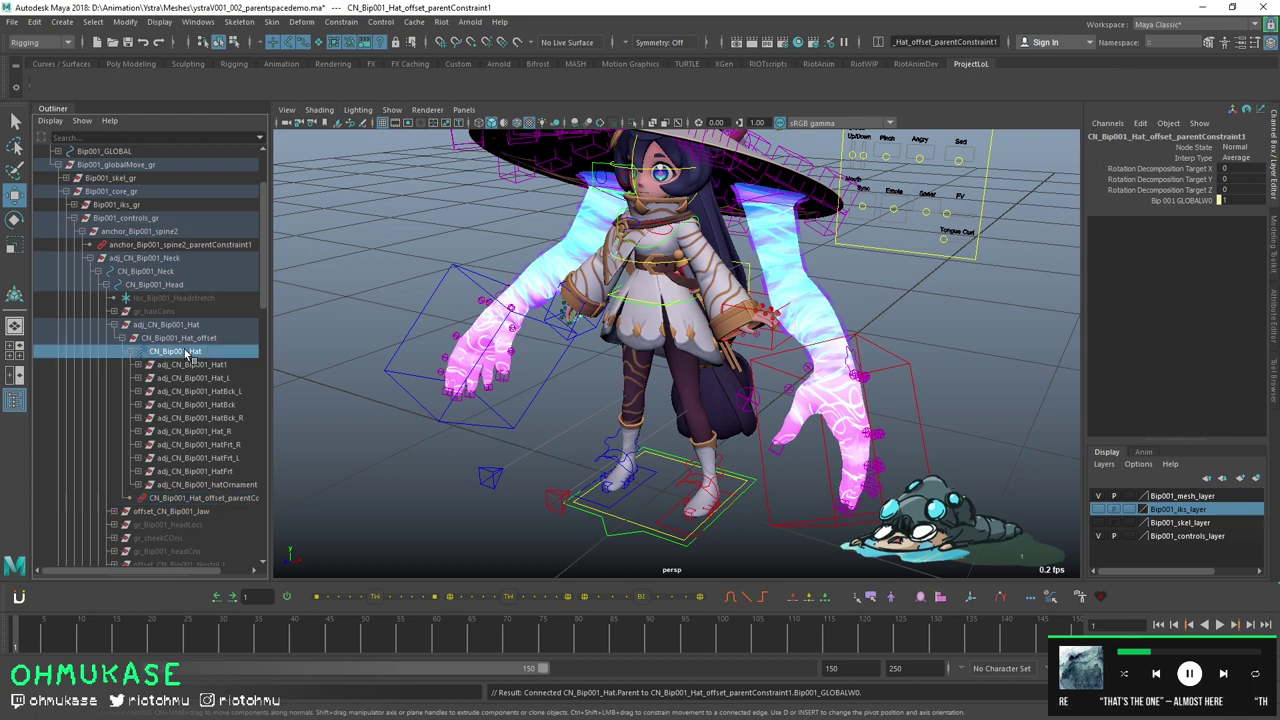
pyautogui.press('f')
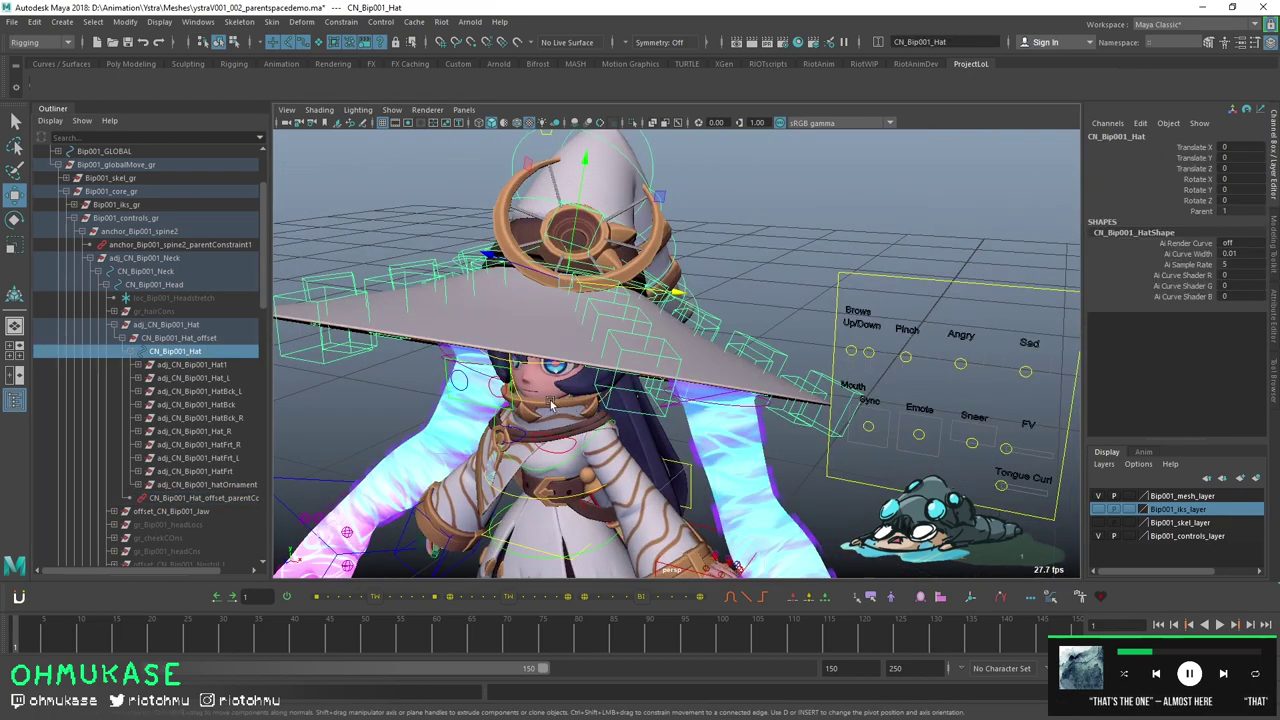
pyautogui.click(527, 423)
pyautogui.keyDown('alt'); pyautogui.moveTo(527, 423); pyautogui.dragTo(532, 346); pyautogui.keyUp('alt')
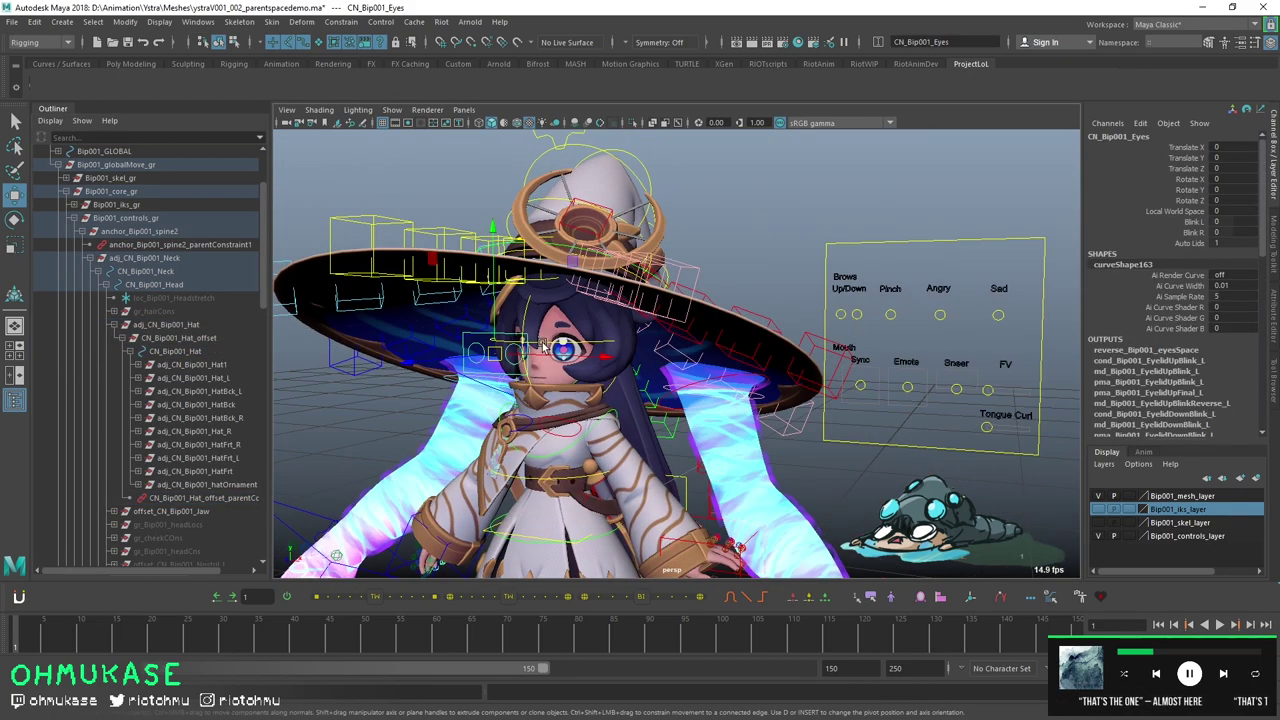
pyautogui.click(540, 341)
pyautogui.press('e')
pyautogui.moveTo(556, 456); pyautogui.dragTo(590, 342)
pyautogui.hotkey('ctrl', 'z')
pyautogui.hotkey('ctrl', 'z')
pyautogui.hotkey('ctrl', 'z')
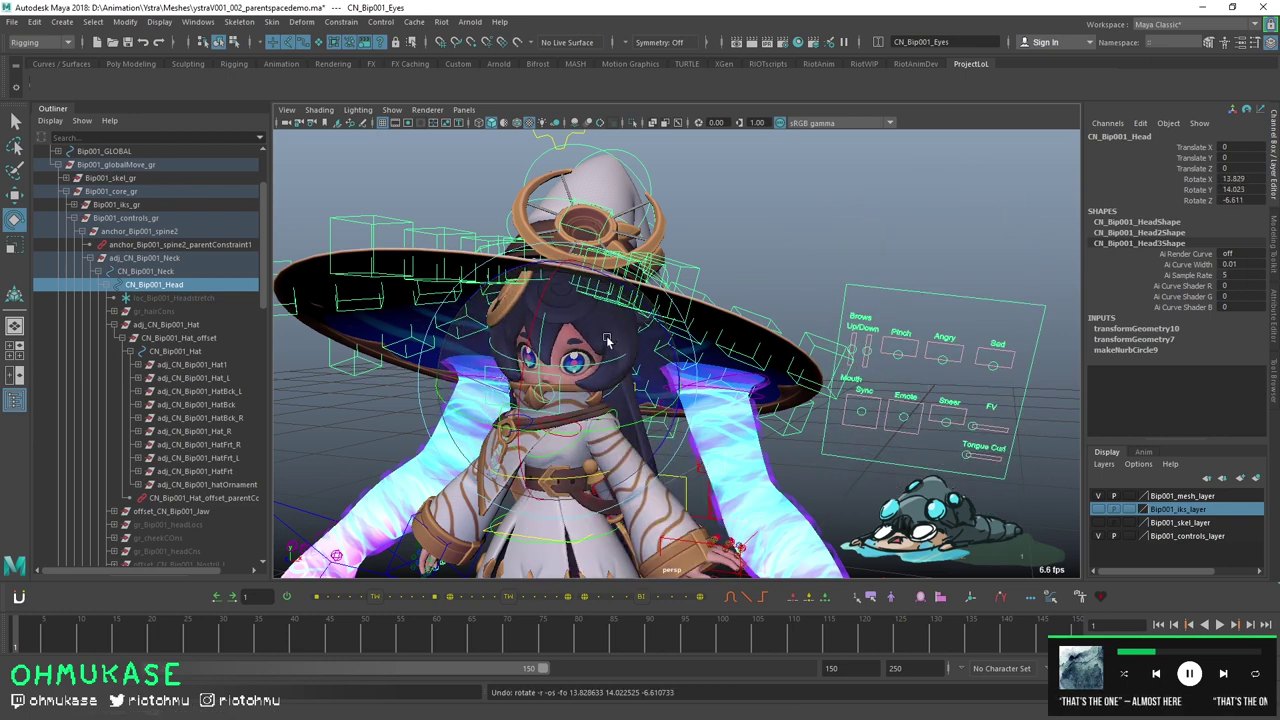
pyautogui.press('w')
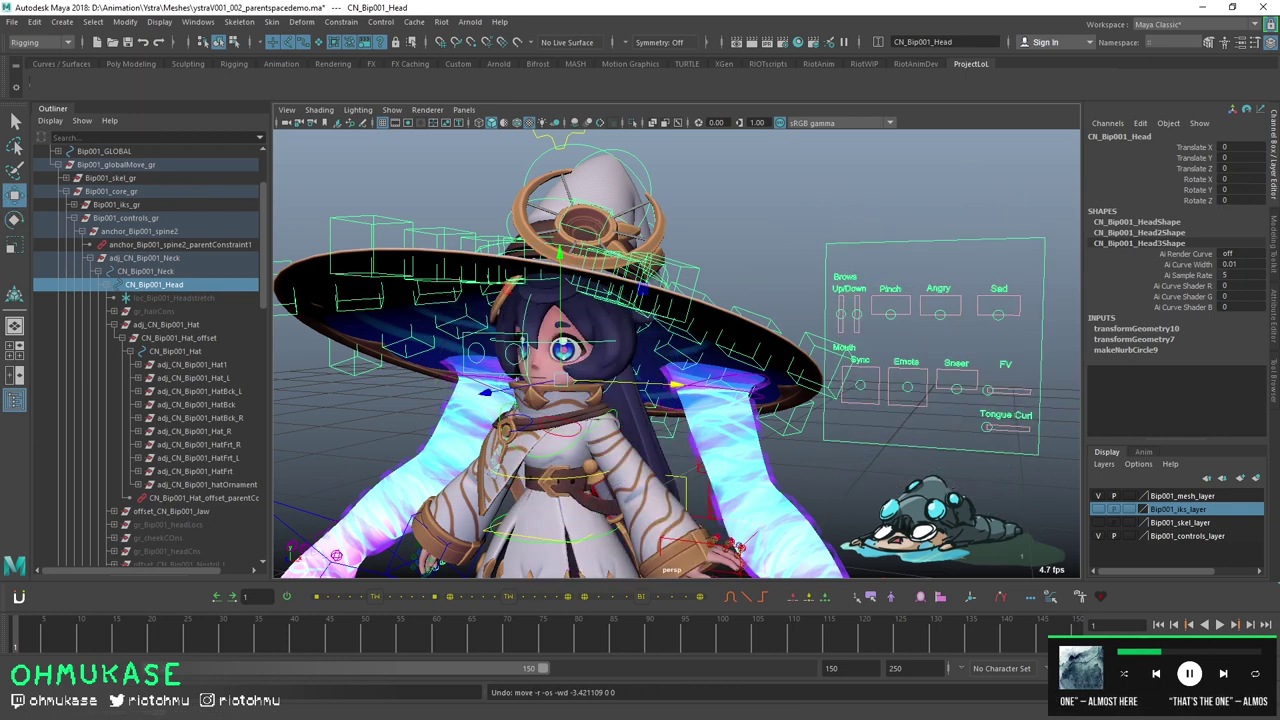
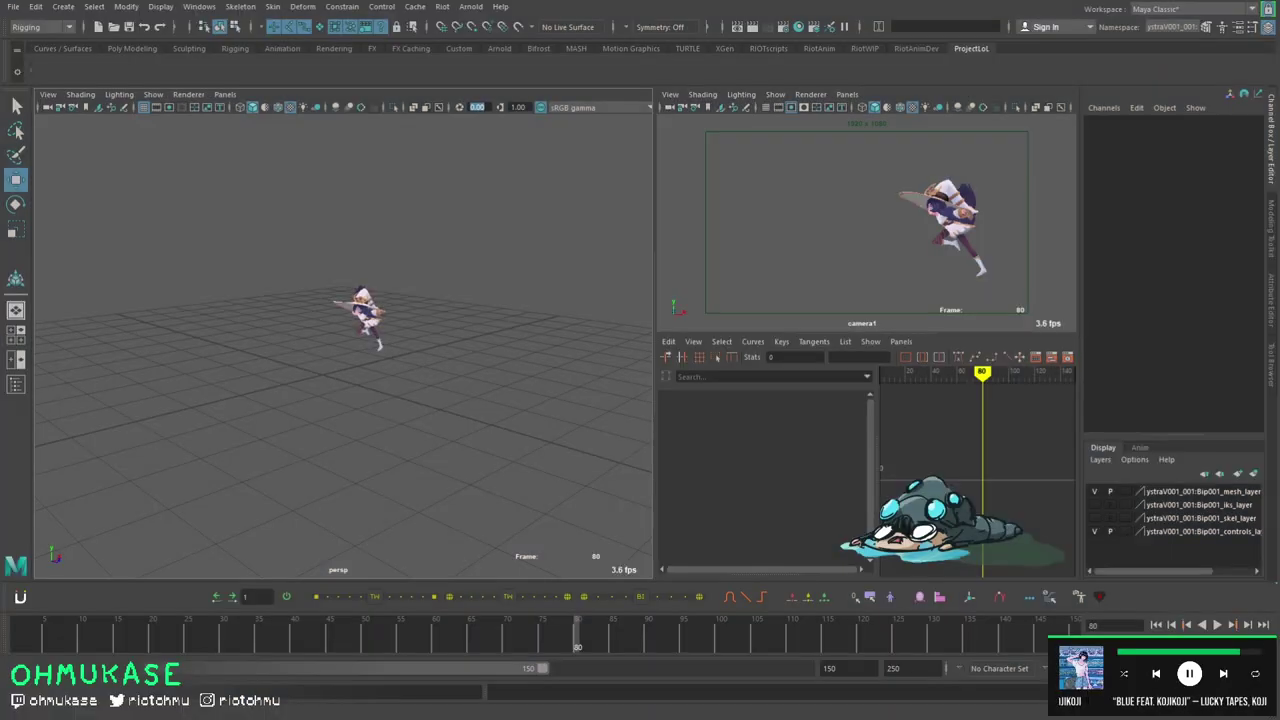
# - Play the hat animation and scrub from its start to frame 23 to review the hat's motion relative to the character
pyautogui.click(46, 630)
pyautogui.press('Return')
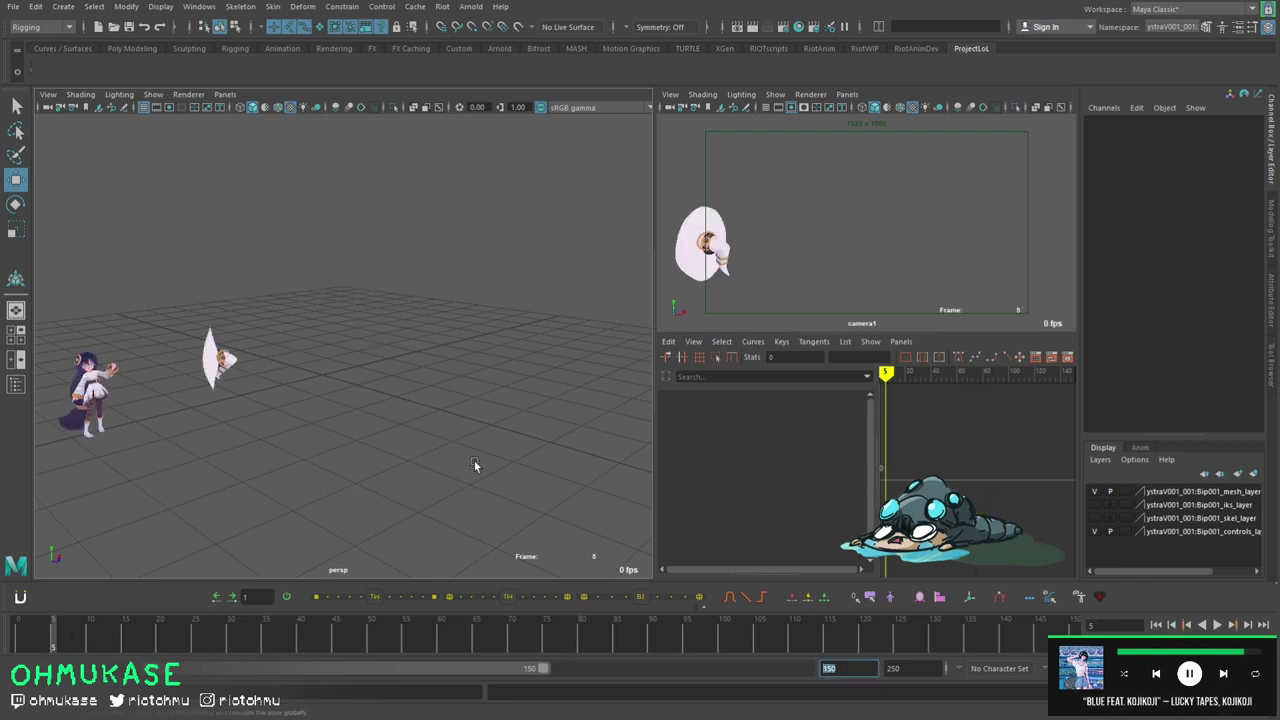
pyautogui.hotkey('alt', 'v')
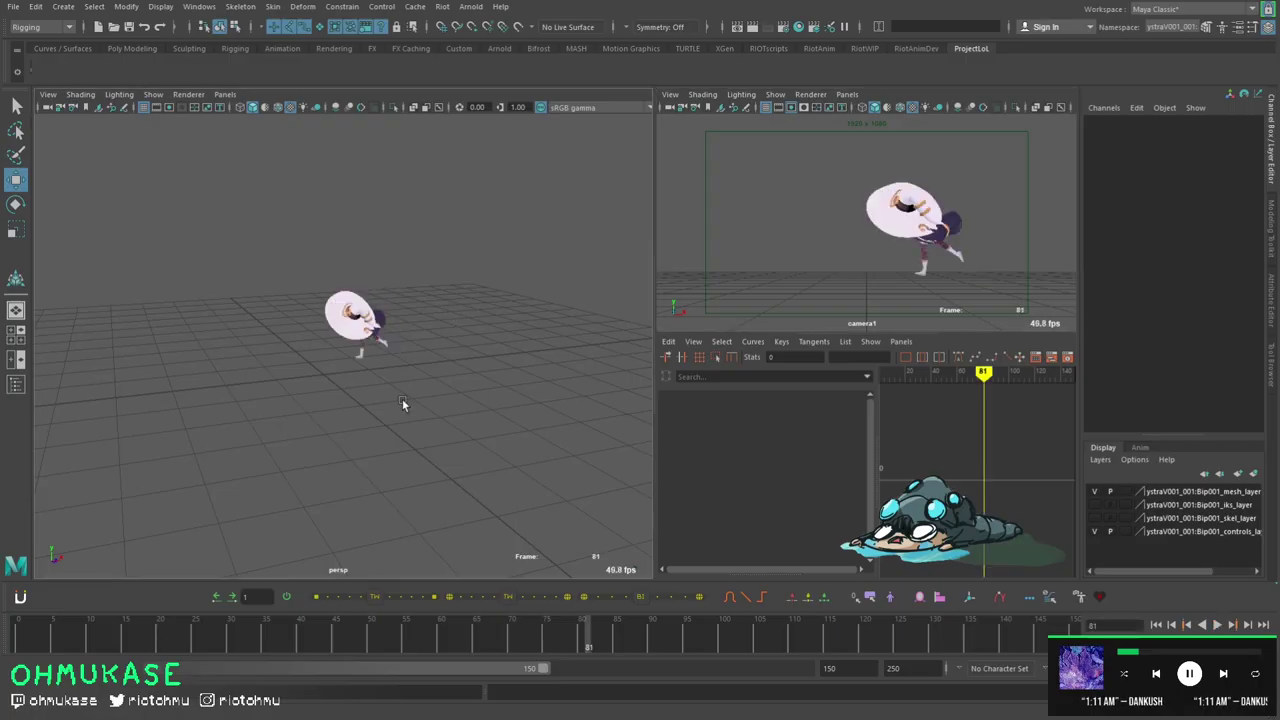
pyautogui.click(95, 628)
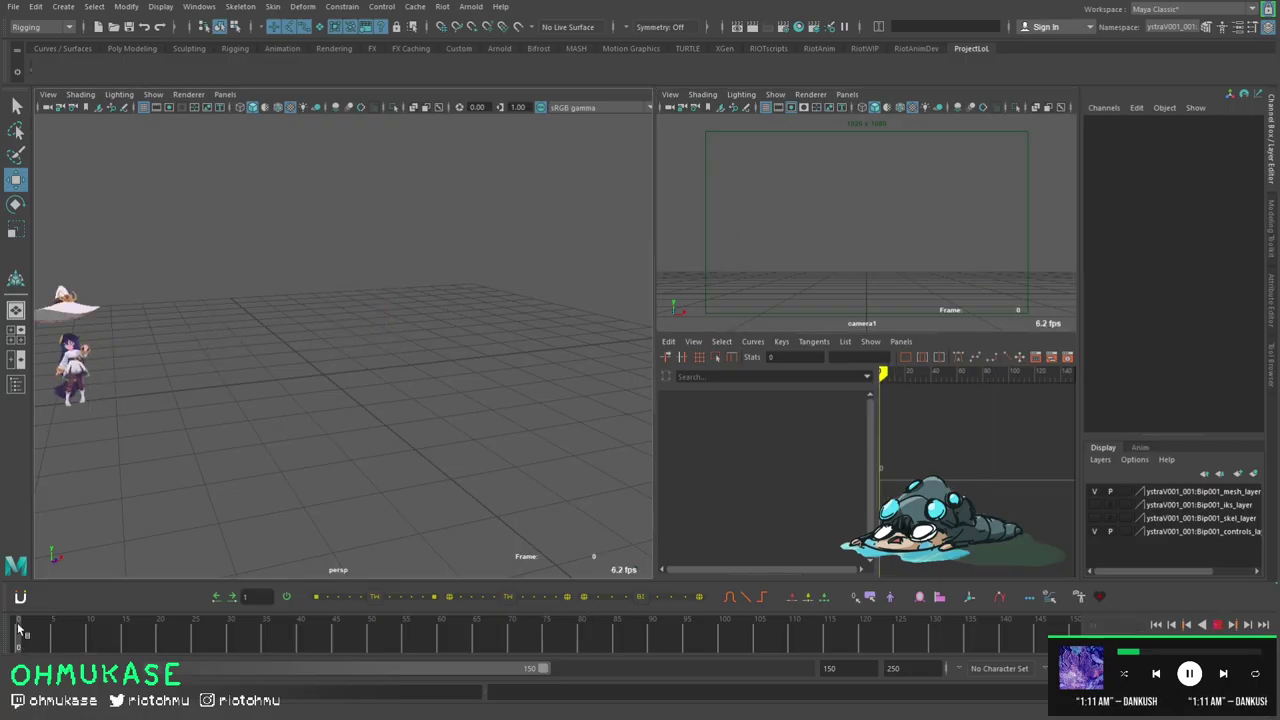
pyautogui.moveTo(95, 601); pyautogui.dragTo(181, 586)
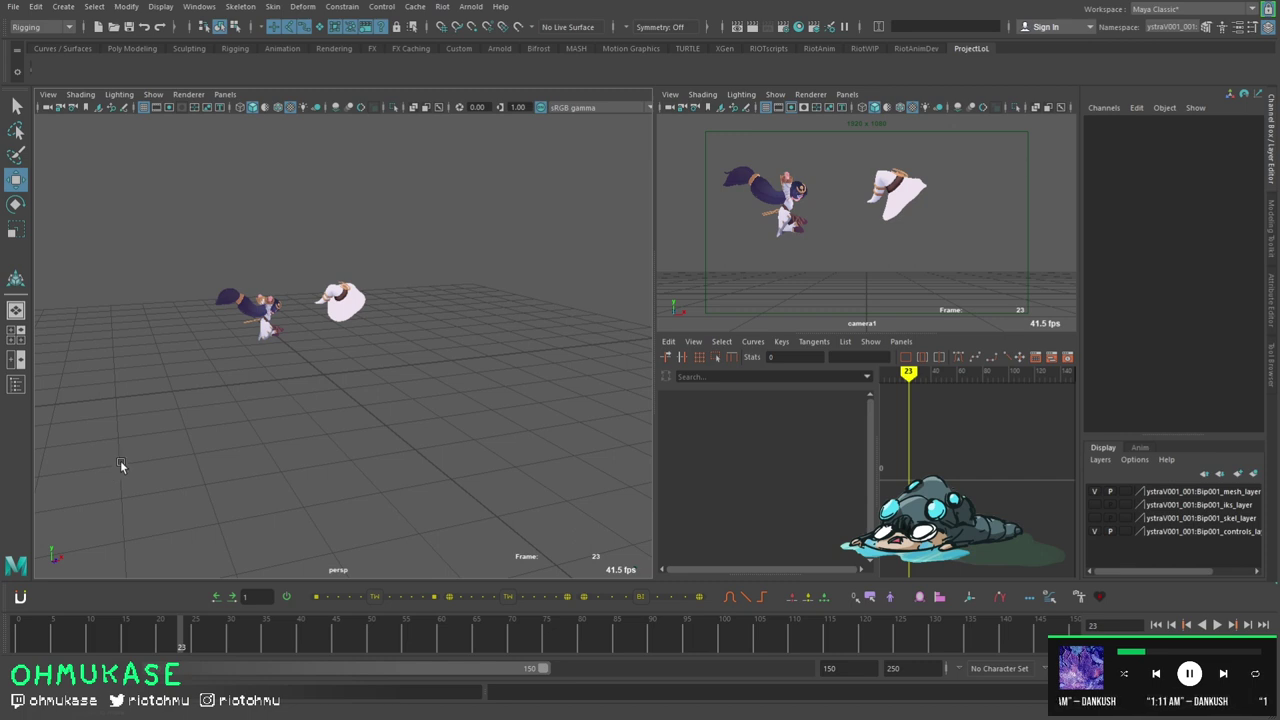
# - Create a locator at the origin near the hat and undo its creation
pyautogui.scroll(8, 273, 371)
pyautogui.keyDown('alt'); pyautogui.moveTo(331, 220); pyautogui.dragTo(309, 360, button='middle'); pyautogui.keyUp('alt')
pyautogui.scroll(6, 309, 361)
pyautogui.scroll(-6, 312, 363)
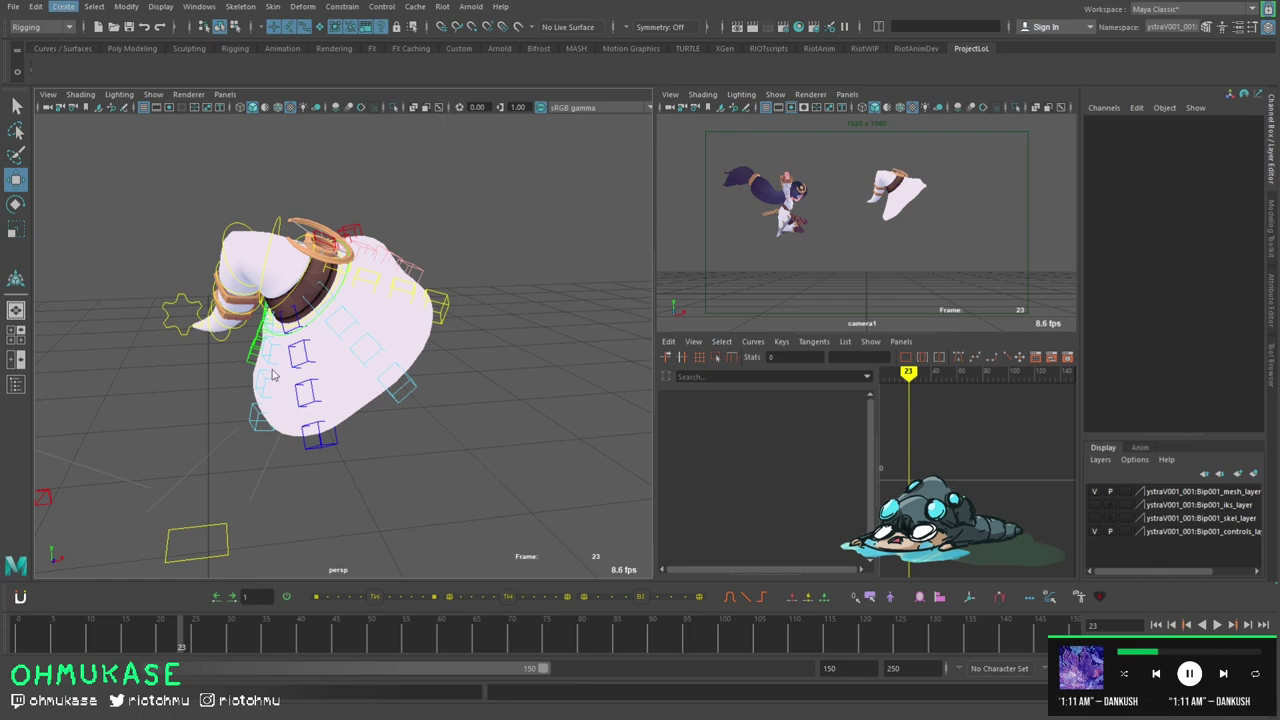
pyautogui.click(134, 207)
pyautogui.keyDown('alt'); pyautogui.moveTo(203, 490); pyautogui.dragTo(440, 354, button='middle'); pyautogui.keyUp('alt')
pyautogui.keyDown('alt'); pyautogui.moveTo(440, 354); pyautogui.dragTo(350, 266); pyautogui.keyUp('alt')
pyautogui.hotkey('ctrl', 'z')
pyautogui.keyDown('alt'); pyautogui.moveTo(420, 334); pyautogui.dragTo(331, 431, button='middle'); pyautogui.keyUp('alt')
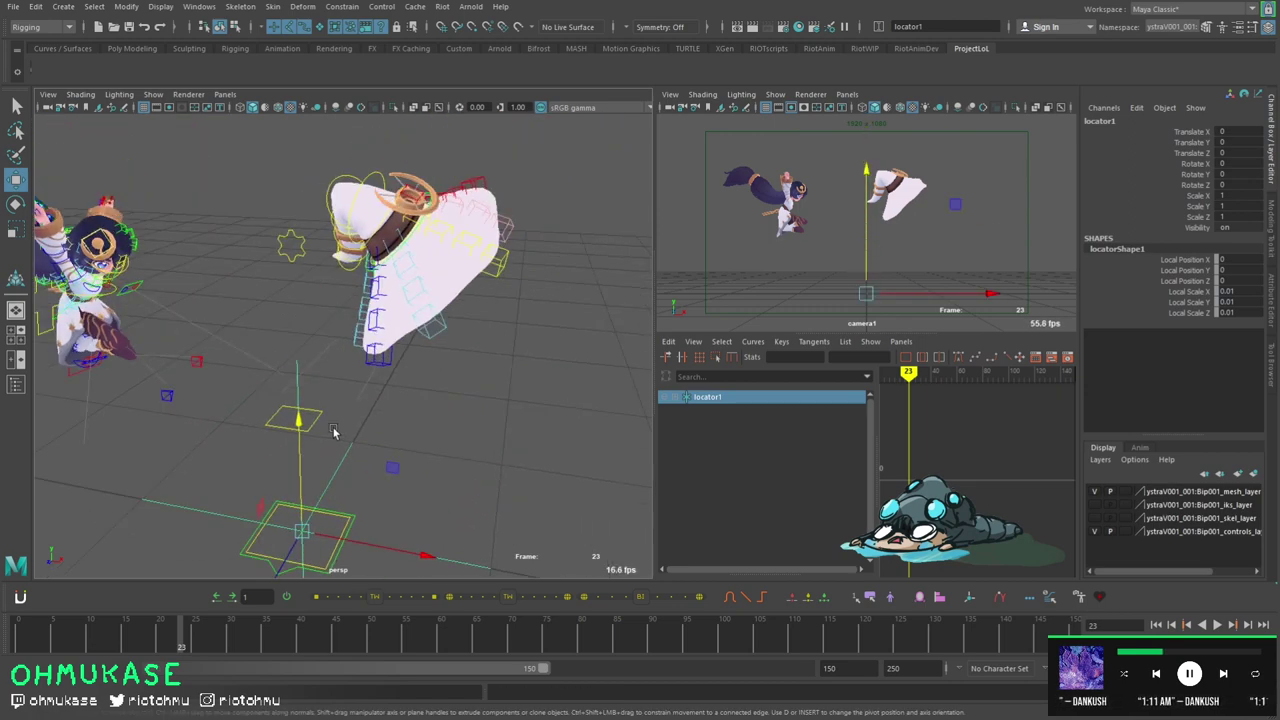
pyautogui.keyDown('alt'); pyautogui.moveTo(329, 434); pyautogui.dragTo(355, 409, button='right'); pyautogui.keyUp('alt')
pyautogui.keyDown('alt'); pyautogui.moveTo(354, 409); pyautogui.dragTo(393, 273); pyautogui.keyUp('alt')
pyautogui.click(400, 251)
pyautogui.hotkey('ctrl', 'z')
# - Step through the hat control's keys from the start of the animation to frame 18
pyautogui.moveTo(106, 637)
pyautogui.mouseDown()
pyautogui.moveTo(16, 637)
pyautogui.moveTo(104, 637)
pyautogui.mouseUp()
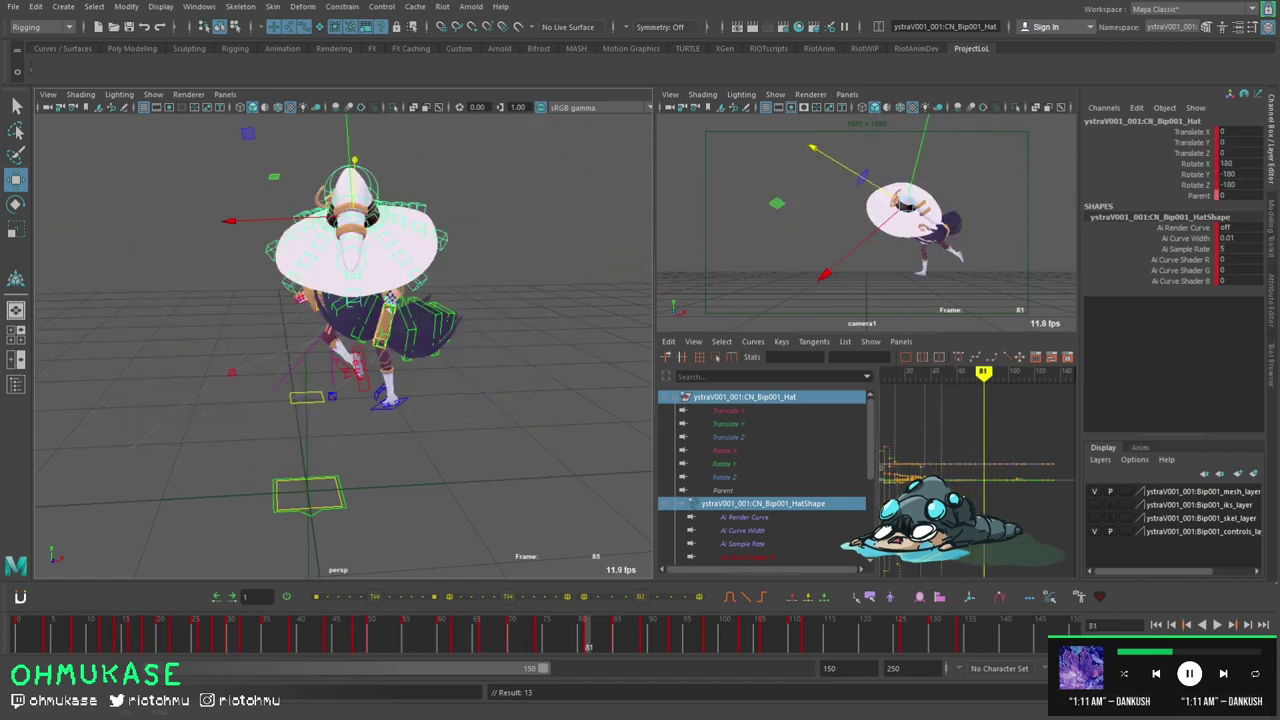
pyautogui.click(20, 652)
pyautogui.press('.')
pyautogui.press('.')
pyautogui.press('.')
pyautogui.press('.')
pyautogui.press('.')
pyautogui.press('.')
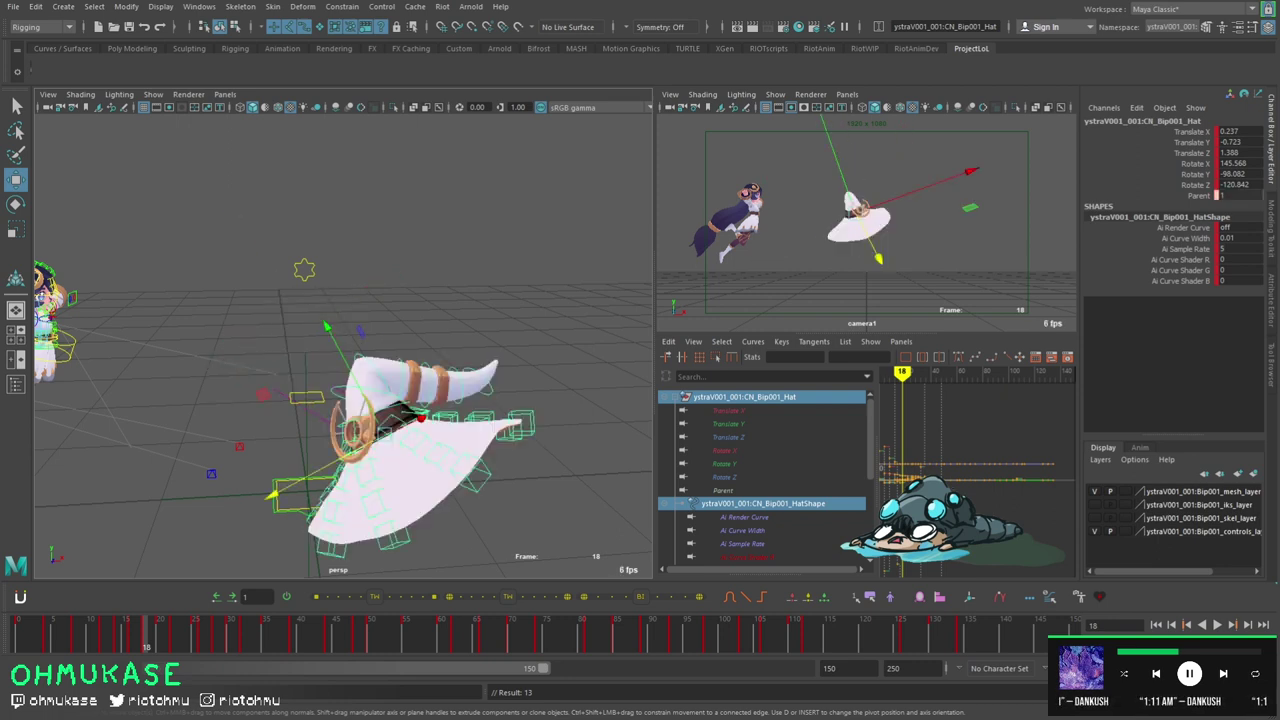
# - Try switching the hat control's Parent attribute to 1 at frame 18 with its existing transform values, and undo it
pyautogui.click(1249, 197)
pyautogui.write('1')
pyautogui.press('Return')
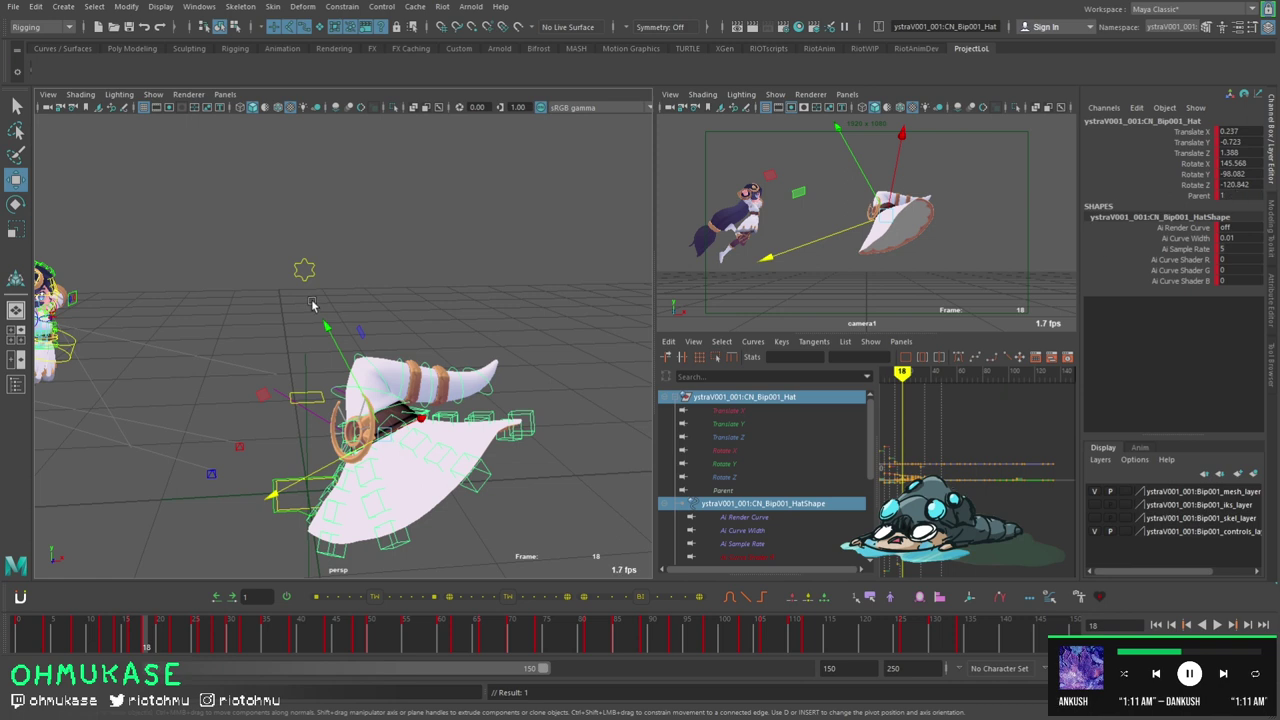
pyautogui.hotkey('ctrl', 'z')
pyautogui.moveTo(1235, 185); pyautogui.dragTo(1232, 133)
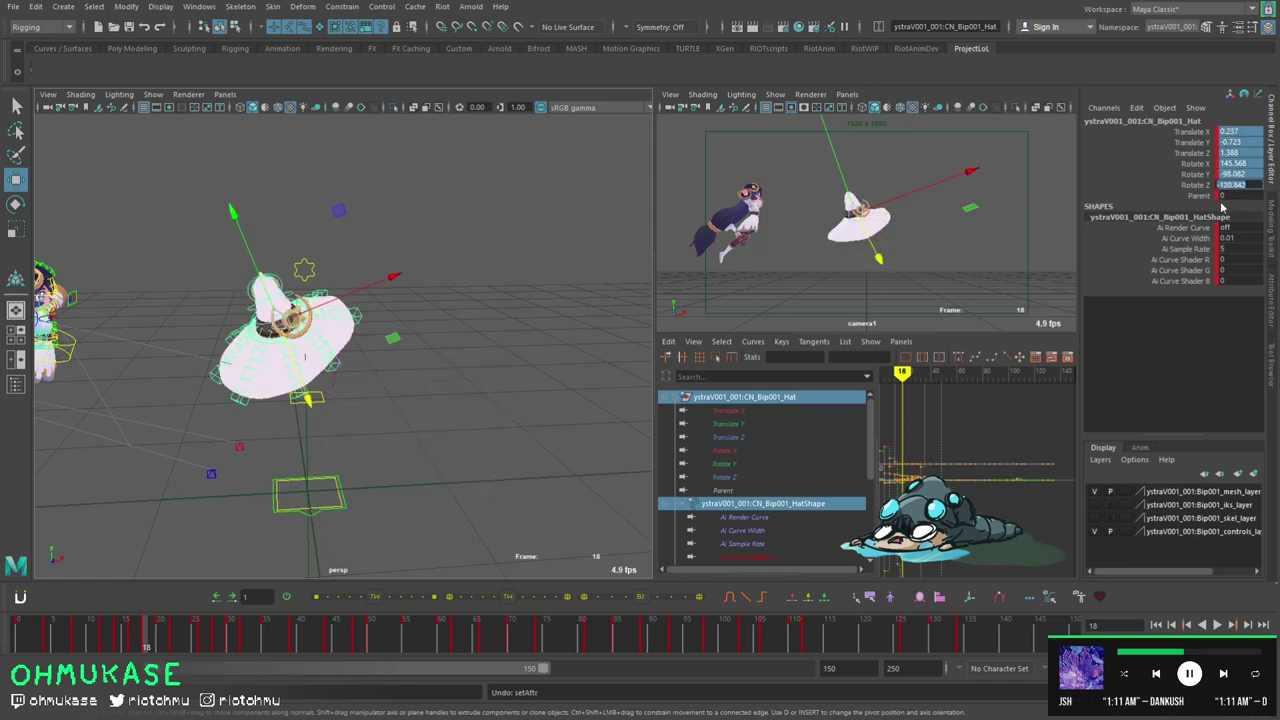
pyautogui.click(1226, 196)
pyautogui.write('1')
pyautogui.press('Return')
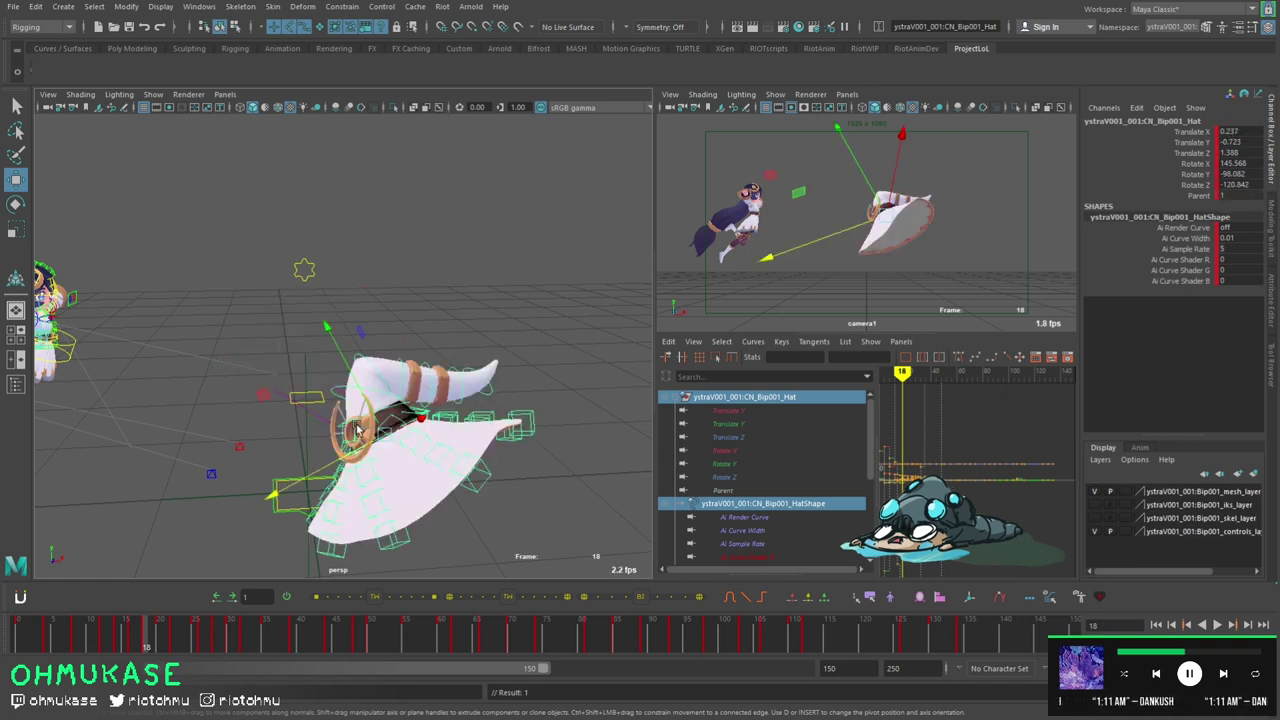
pyautogui.hotkey('ctrl', 'z')
# - Create a locator at the origin
pyautogui.scroll(-3, 290, 411)
pyautogui.keyDown('alt'); pyautogui.moveTo(300, 404); pyautogui.dragTo(297, 411); pyautogui.keyUp('alt')
pyautogui.keyDown('alt'); pyautogui.moveTo(328, 513); pyautogui.dragTo(332, 485, button='middle'); pyautogui.keyUp('alt')
pyautogui.press('g')
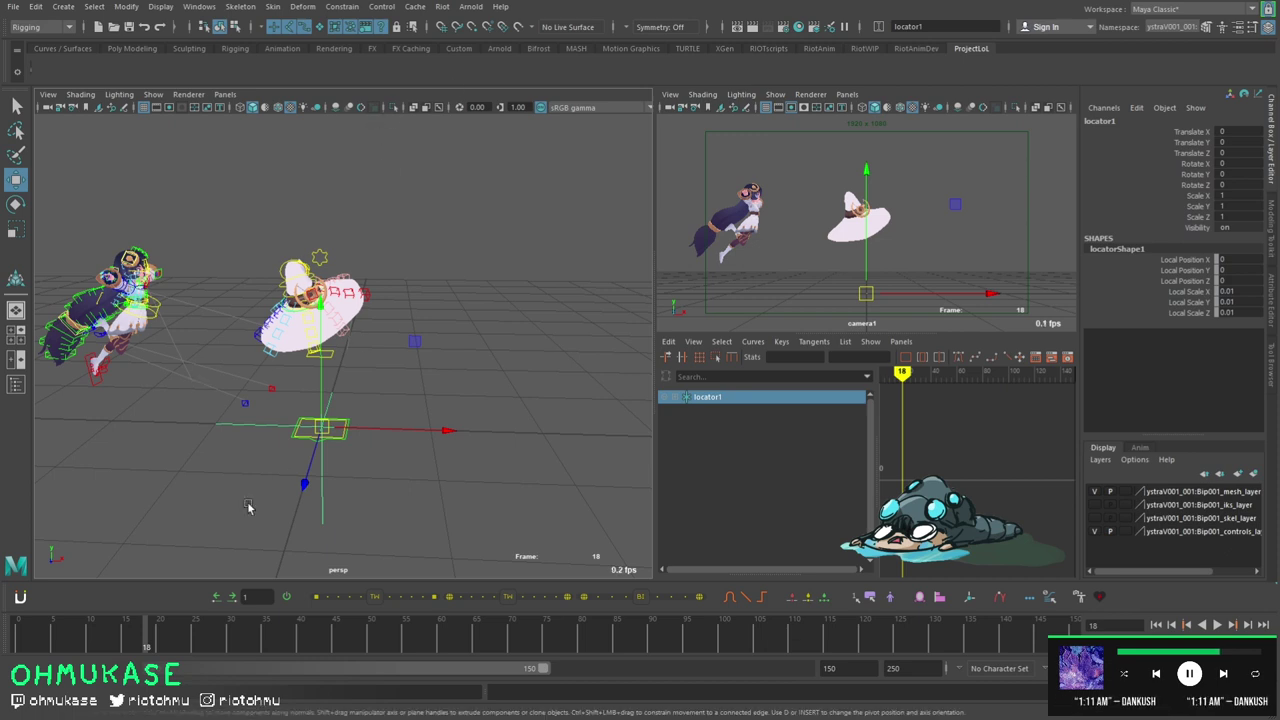
# - Try aligning the locator to the CN_Bip001_Hat control's position and rotation at frame 18, and undo the alignment
pyautogui.scroll(5, 291, 372)
pyautogui.click(348, 270)
pyautogui.click(290, 222)
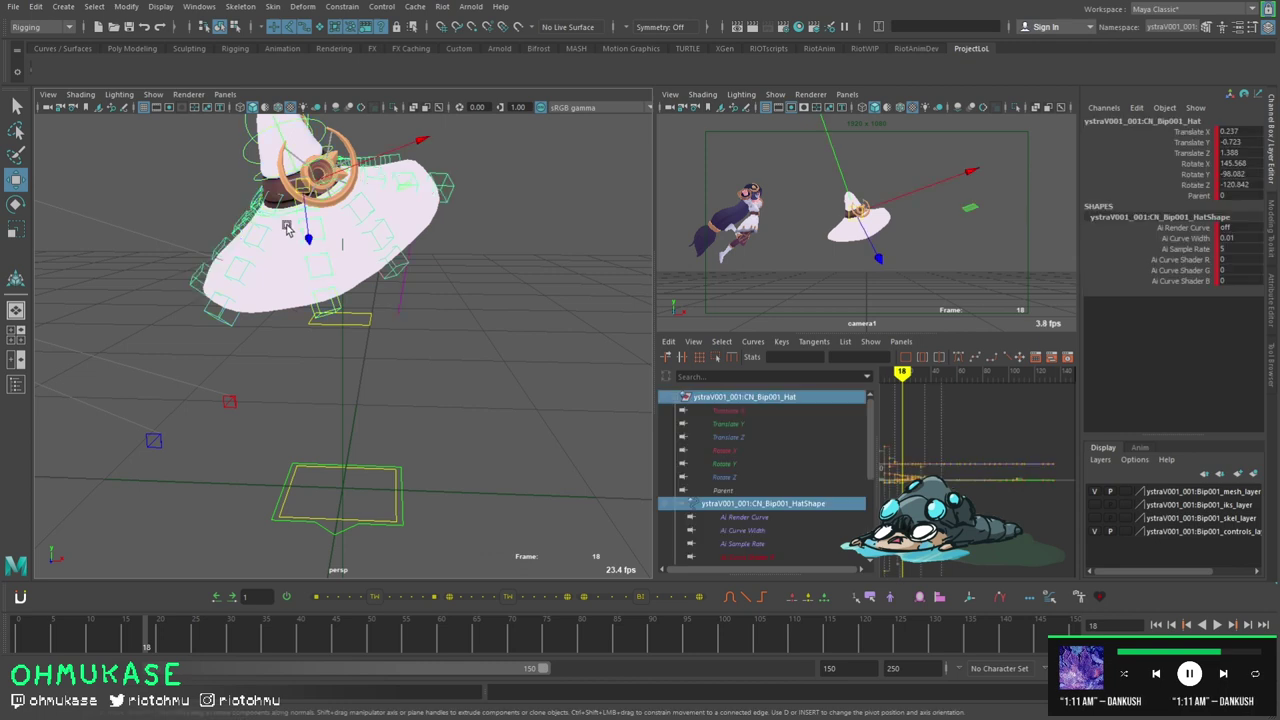
pyautogui.keyDown('shift'); pyautogui.click(342, 385); pyautogui.keyUp('shift')
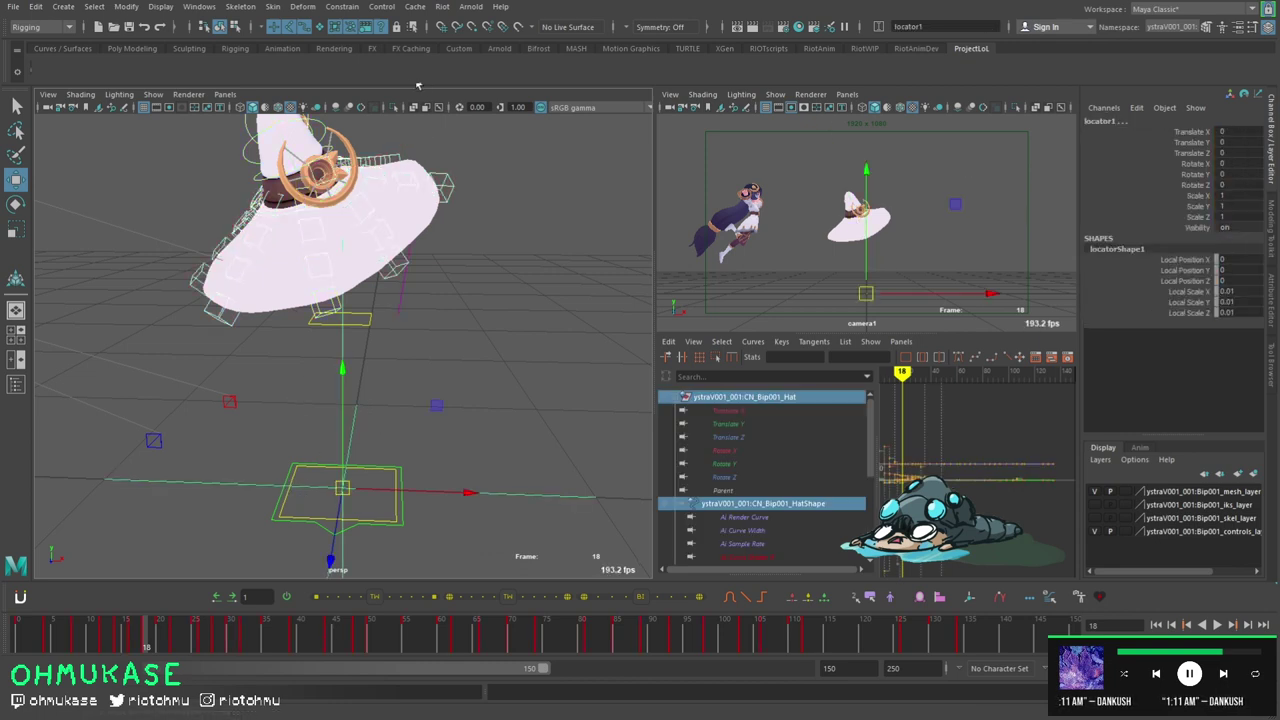
pyautogui.press('g')
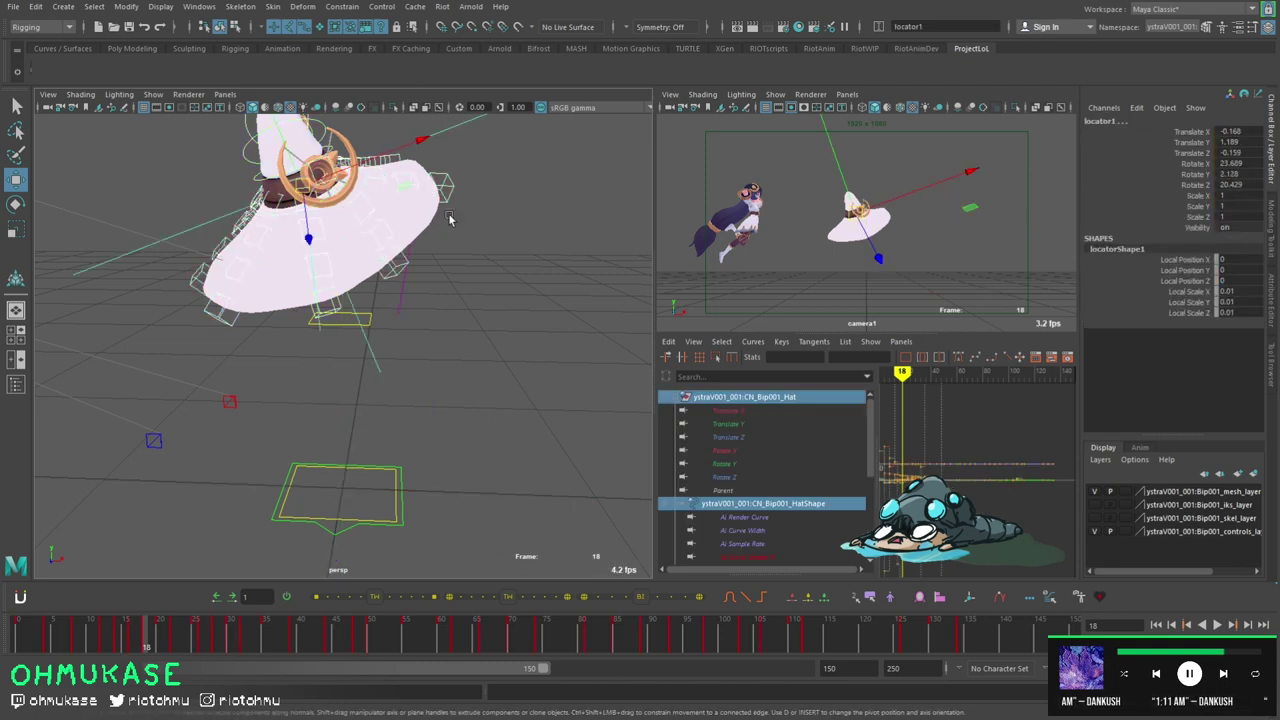
pyautogui.keyDown('alt'); pyautogui.moveTo(437, 290); pyautogui.dragTo(437, 358); pyautogui.keyUp('alt')
pyautogui.hotkey('ctrl', 'z')
pyautogui.hotkey('ctrl', 'z')
pyautogui.hotkey('ctrl', 'z')
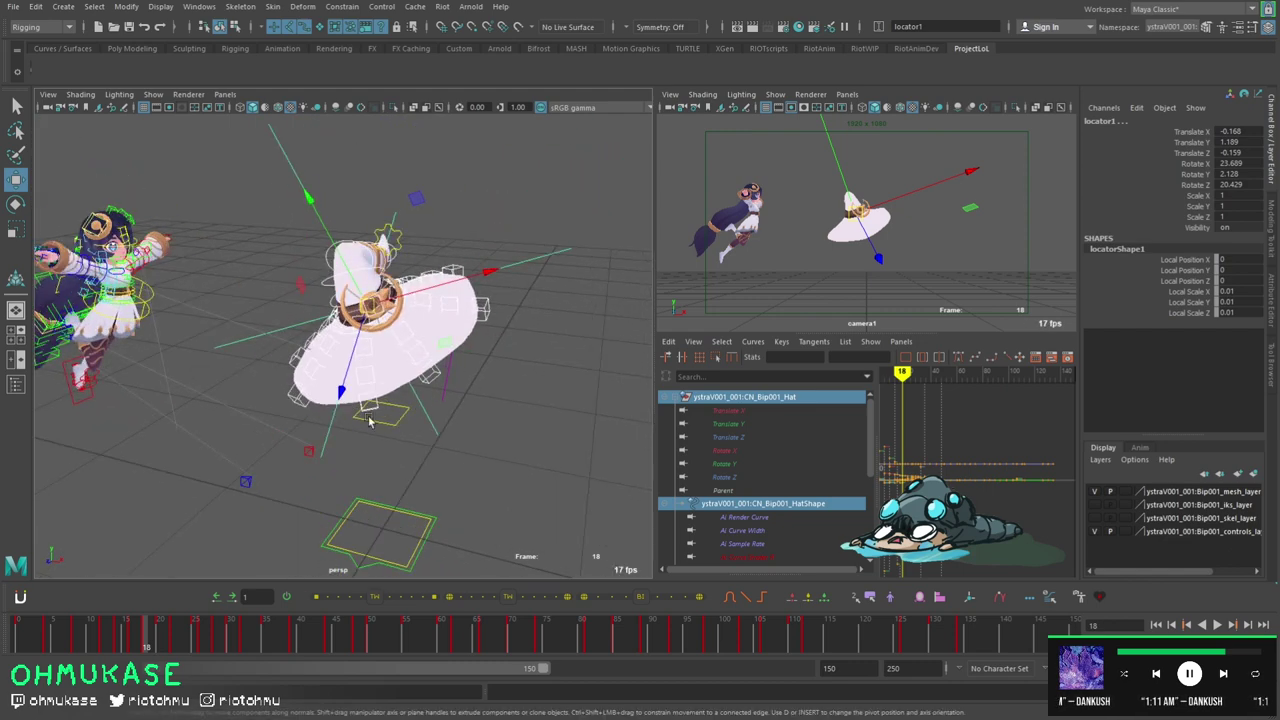
# - Key the locator at frame 0 and align it to the hat control on each successive hat key up to frame 60
pyautogui.moveTo(102, 638); pyautogui.dragTo(18, 638)
pyautogui.scroll(-6, 349, 294)
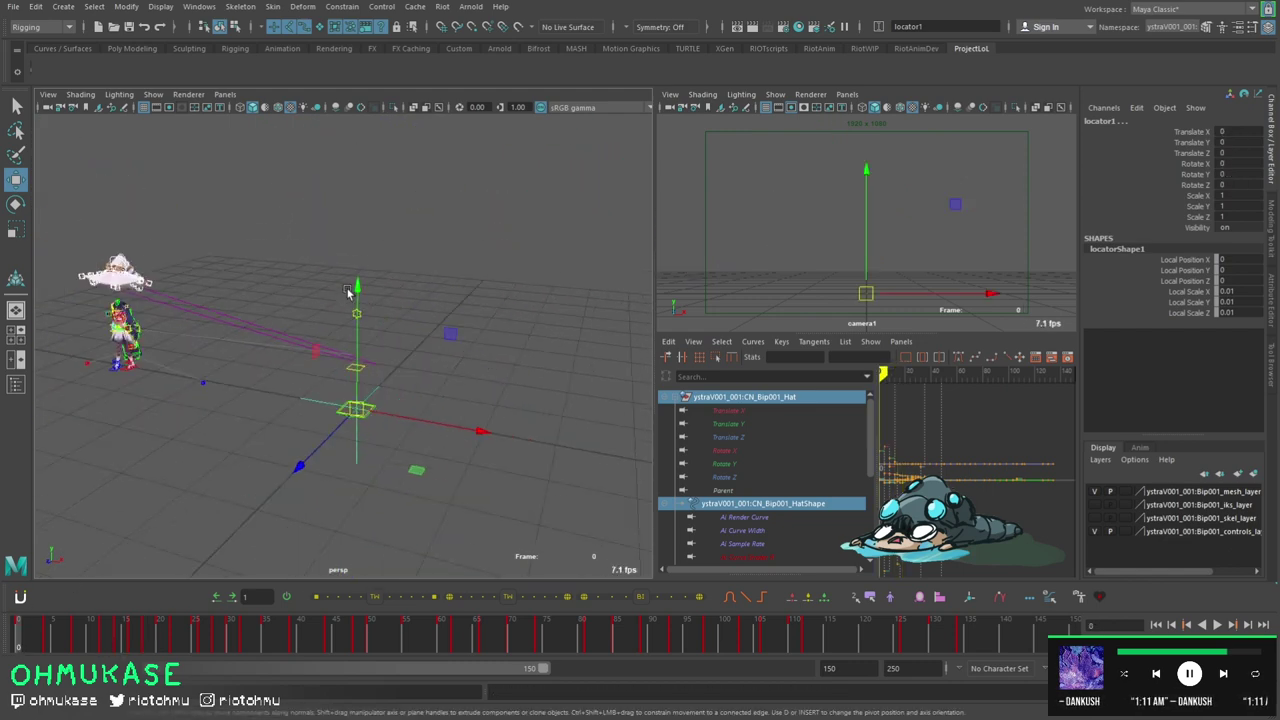
pyautogui.press('s')
pyautogui.press('g')
pyautogui.press('.')
pyautogui.press('g')
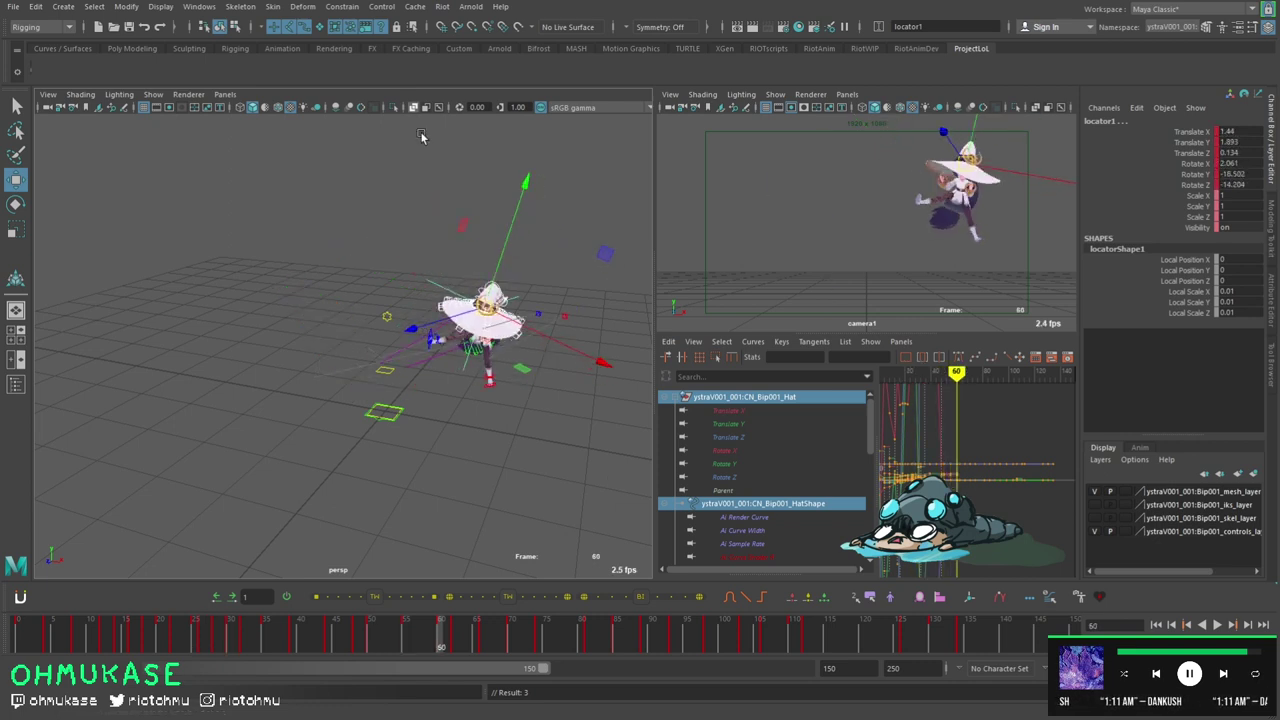
# - Check the locator's match with the hat around frame 47 and play back the animation
pyautogui.moveTo(462, 622); pyautogui.dragTo(341, 631)
pyautogui.click(317, 630)
pyautogui.press('.')
pyautogui.press('.')
pyautogui.press(',')
pyautogui.press('.')
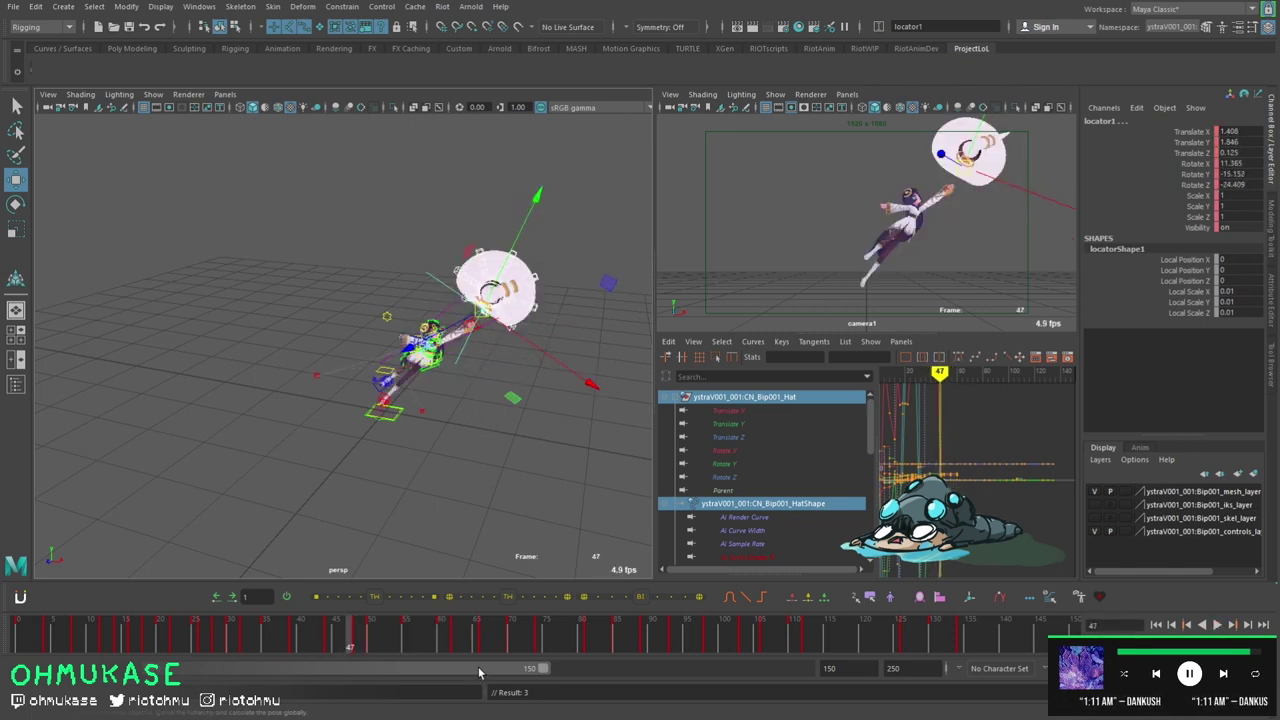
pyautogui.hotkey('alt', '.')
pyautogui.hotkey('alt', 'v')
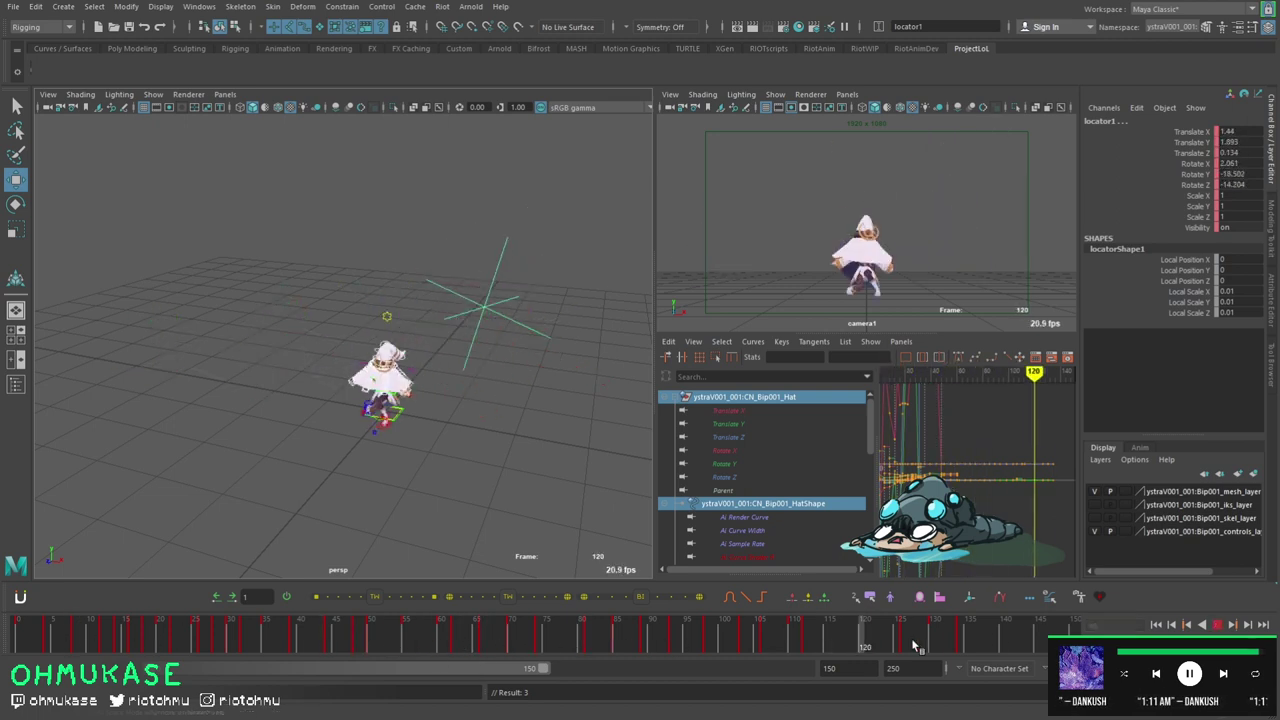
pyautogui.hotkey('alt', 'v')
# - Return to frame 0, inspect the locator's placement on the hat, and select the CN_Bip001_Hat control
pyautogui.moveTo(76, 623); pyautogui.dragTo(17, 630)
pyautogui.click(178, 303)
pyautogui.press('f')
pyautogui.keyDown('alt'); pyautogui.moveTo(180, 304); pyautogui.dragTo(331, 336); pyautogui.keyUp('alt')
pyautogui.scroll(6, 331, 336)
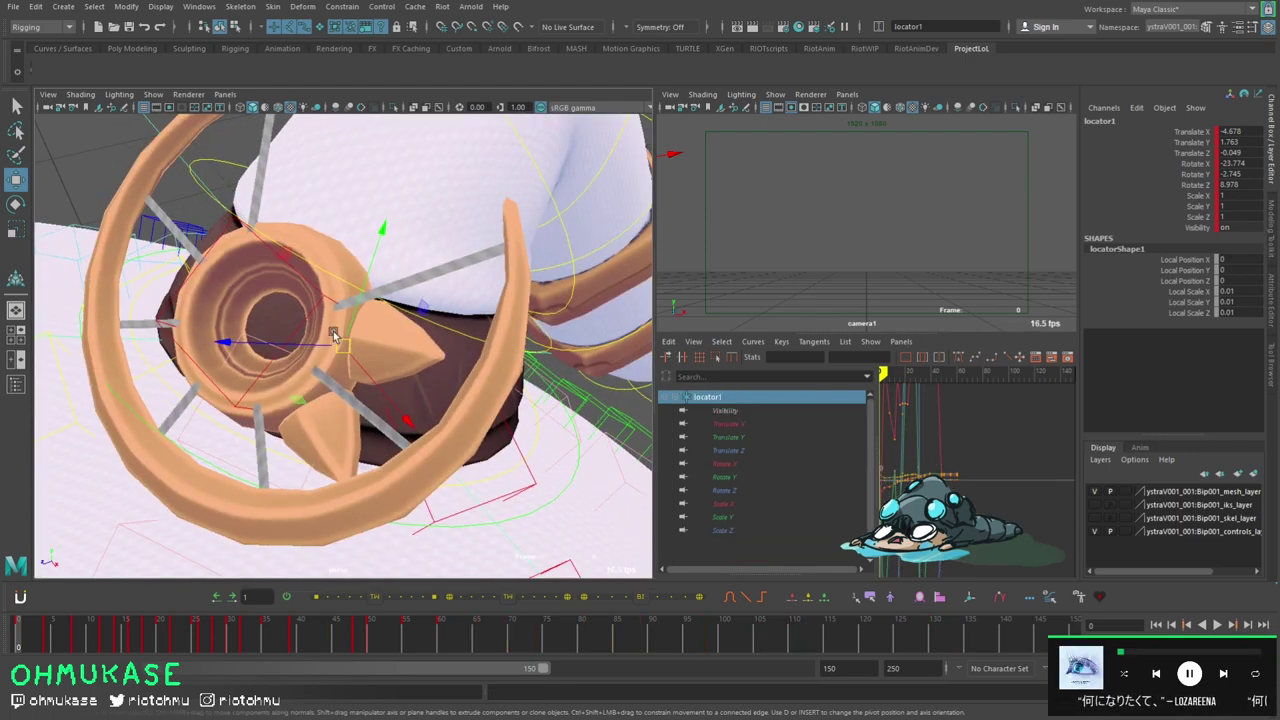
pyautogui.scroll(-6, 331, 336)
pyautogui.click(258, 228)
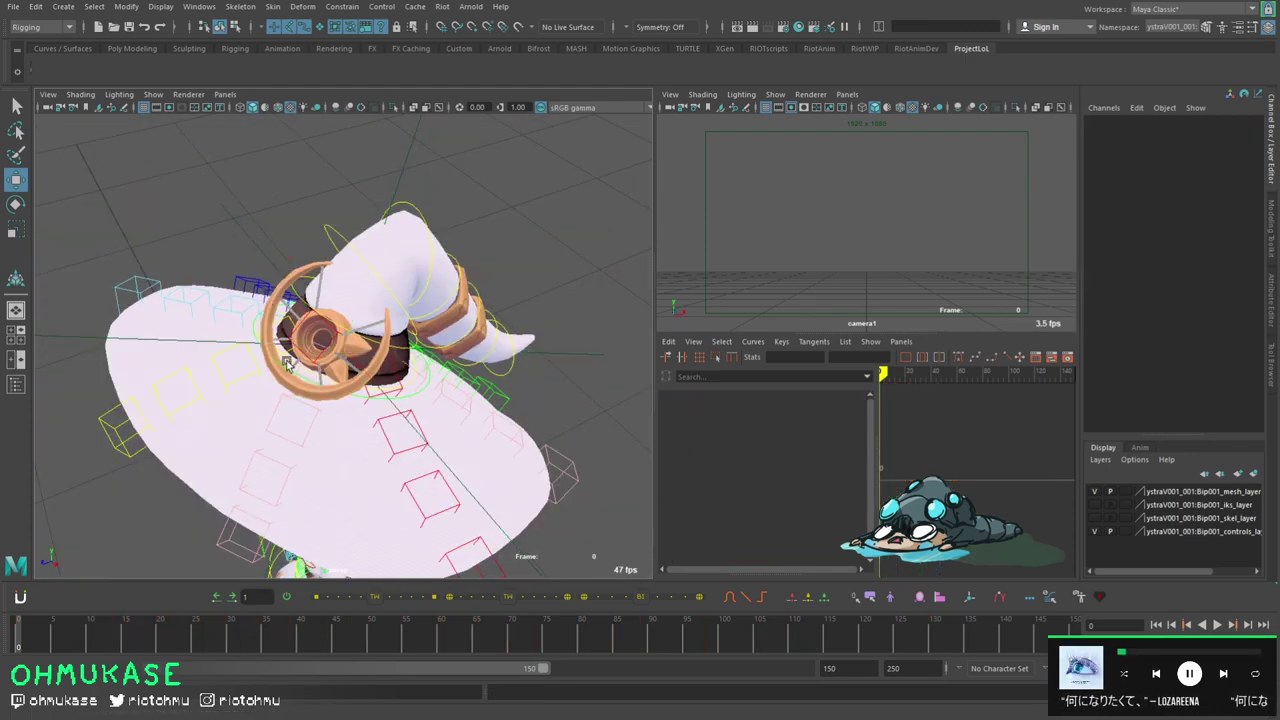
pyautogui.click(283, 370)
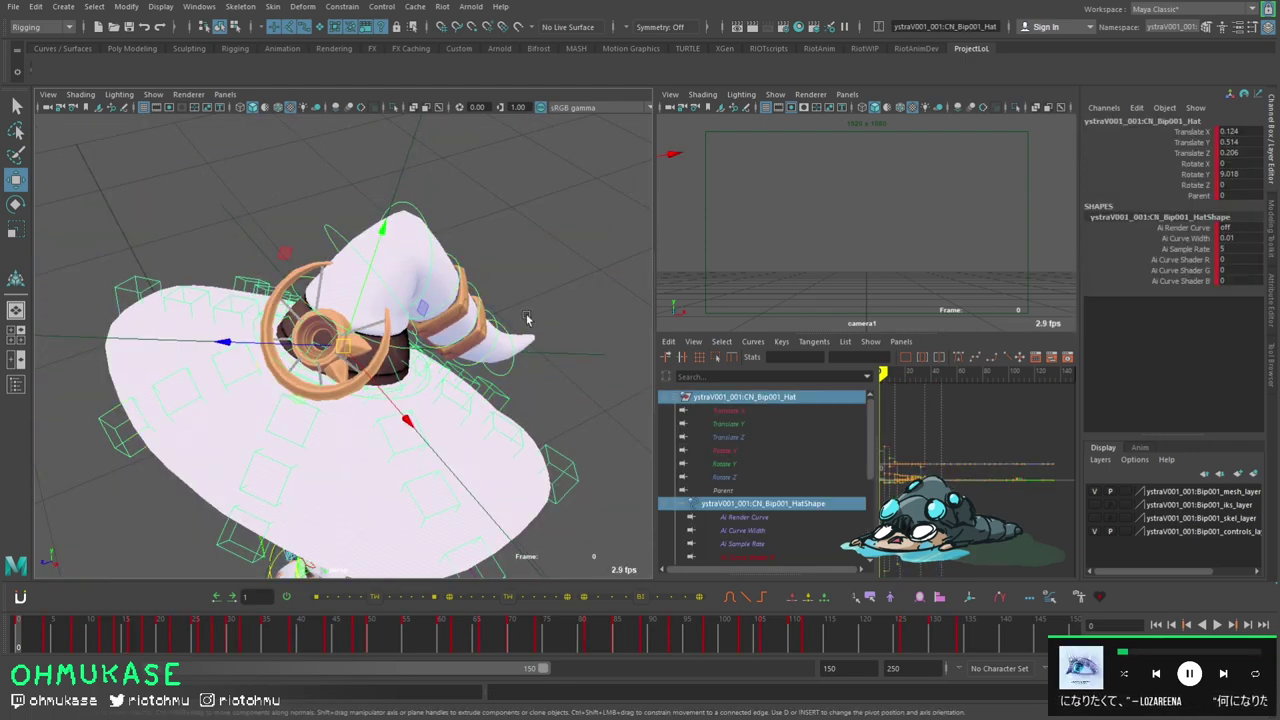
# - Set the hat control's Parent value to 1 on its first key at frame 0 in the Graph Editor
pyautogui.click(1198, 196)
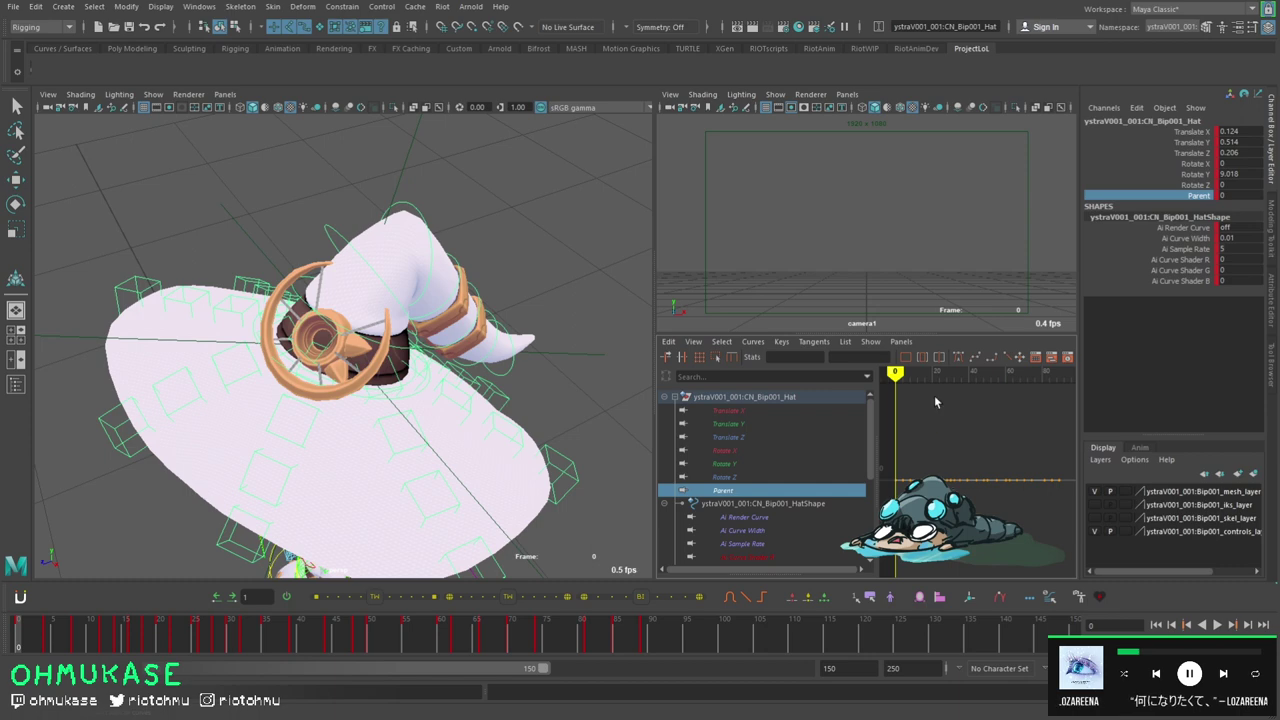
pyautogui.moveTo(914, 459); pyautogui.dragTo(890, 486)
pyautogui.click(841, 357)
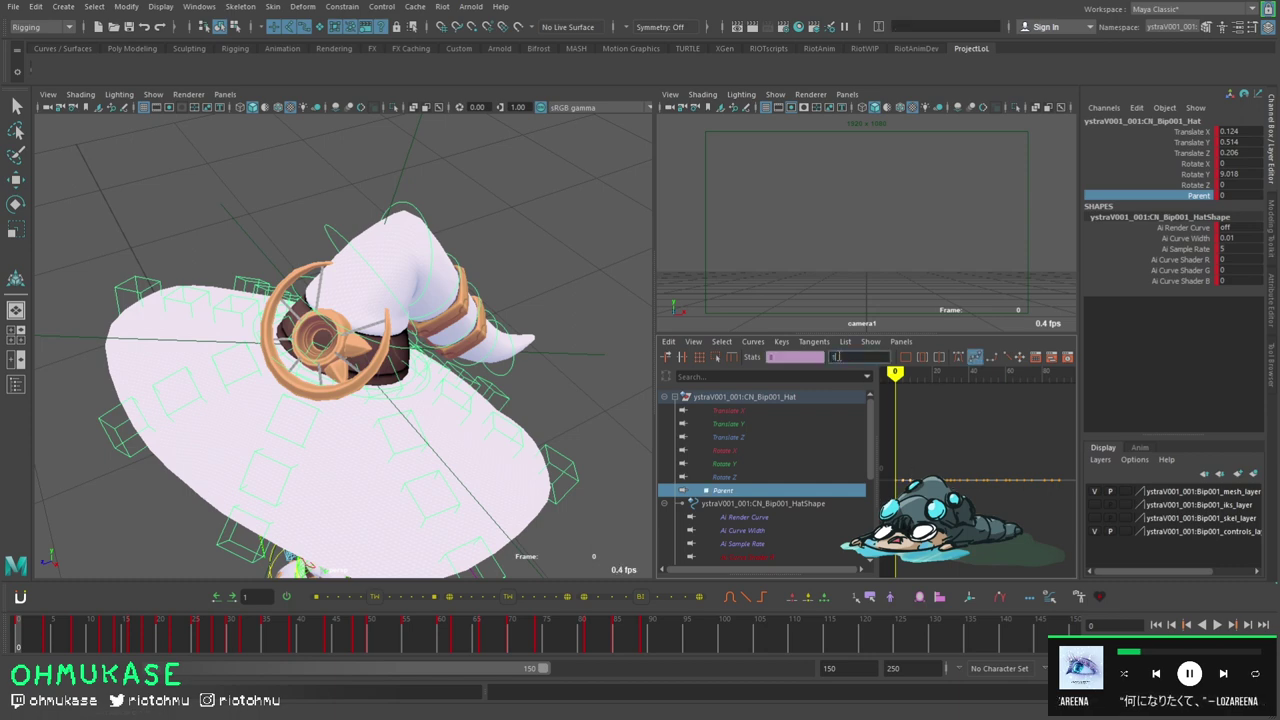
pyautogui.write('1')
pyautogui.press('Return')
# - Set the hat's Parent value to 1 on all of its keys before frame 48, up to frame 44
pyautogui.click(975, 438)
pyautogui.moveTo(975, 439)
pyautogui.keyDown('alt'); pyautogui.mouseDown(button='right')
pyautogui.moveTo(964, 443)
pyautogui.moveTo(981, 446)
pyautogui.mouseUp(button='right'); pyautogui.keyUp('alt')
pyautogui.keyDown('alt'); pyautogui.moveTo(981, 446); pyautogui.dragTo(1004, 446, button='middle'); pyautogui.keyUp('alt')
pyautogui.moveTo(247, 648); pyautogui.dragTo(359, 647)
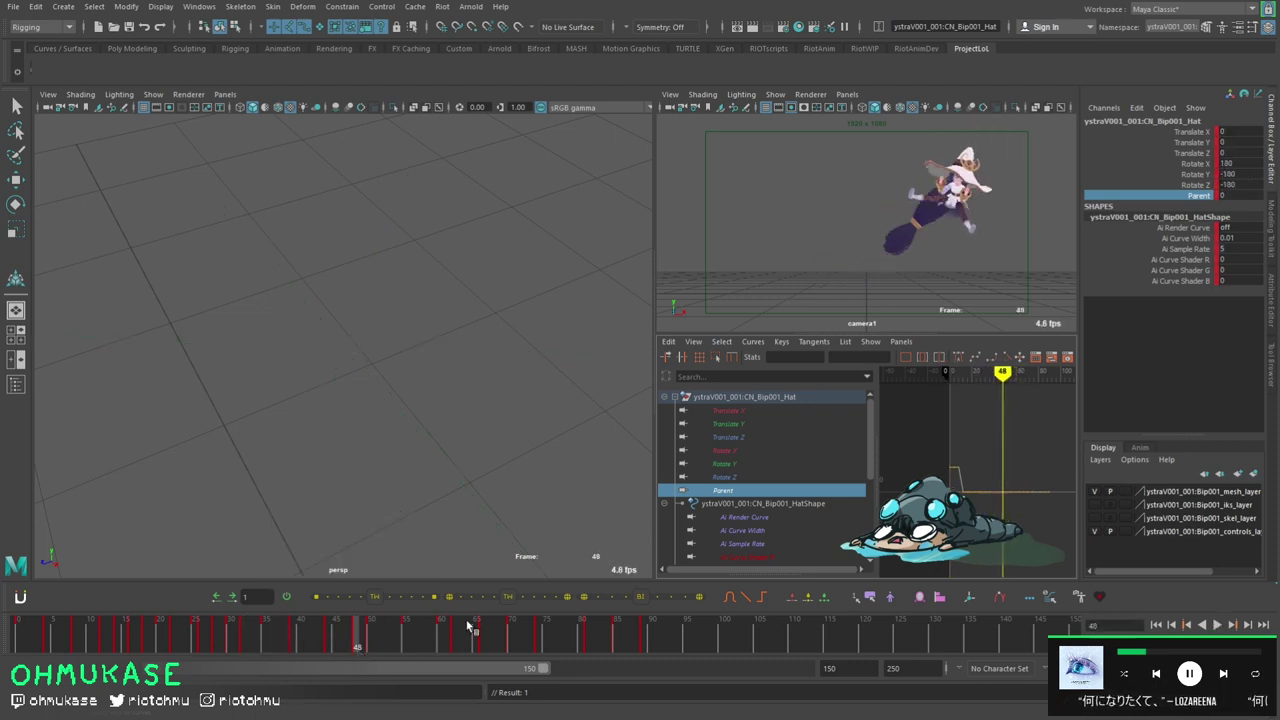
pyautogui.scroll(5, 1009, 494)
pyautogui.moveTo(1045, 520); pyautogui.dragTo(846, 416)
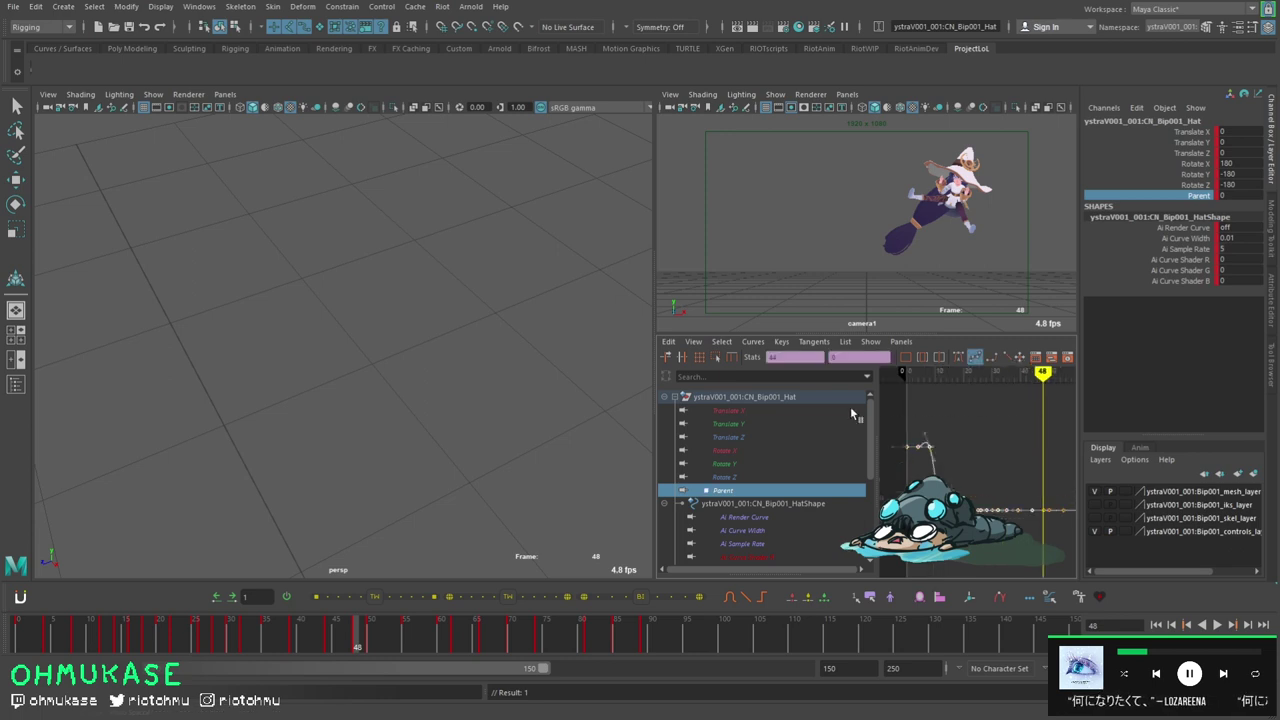
pyautogui.write('1')
pyautogui.press('Return')
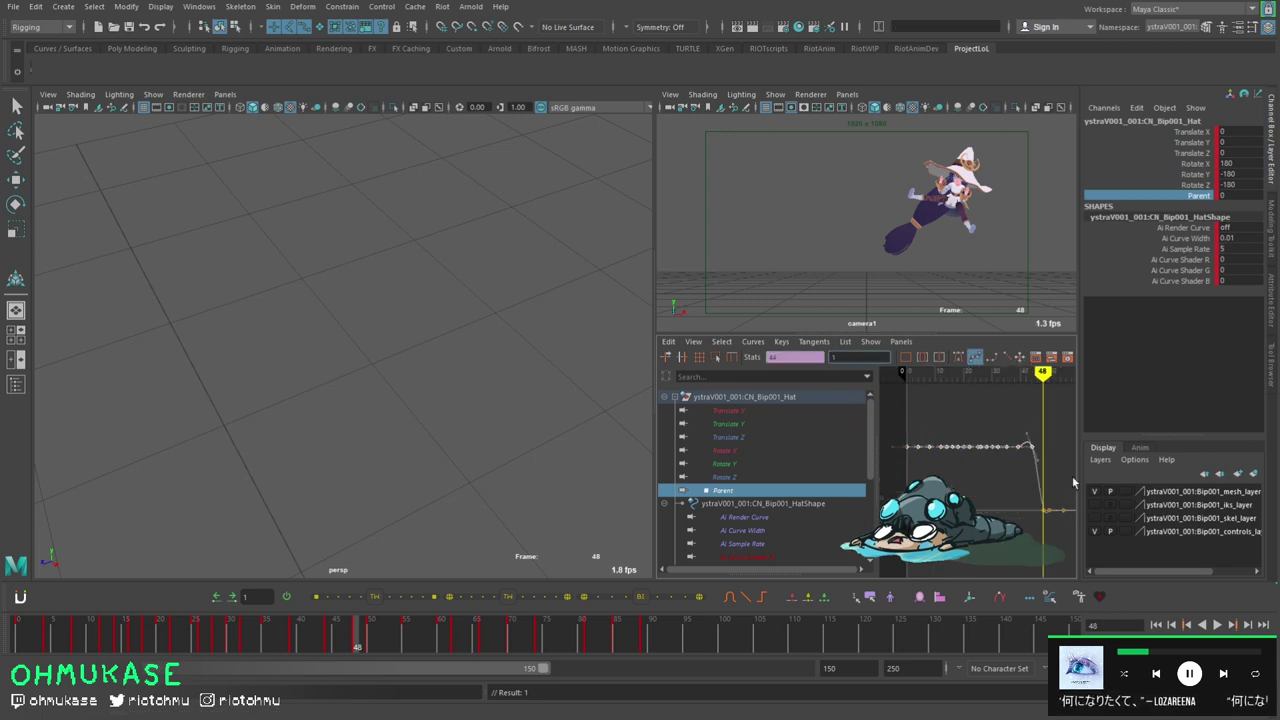
# - Check the hat's displaced position relative to the character on the keys around frames 16 to 18
pyautogui.press(',')
pyautogui.scroll(-3, 449, 301)
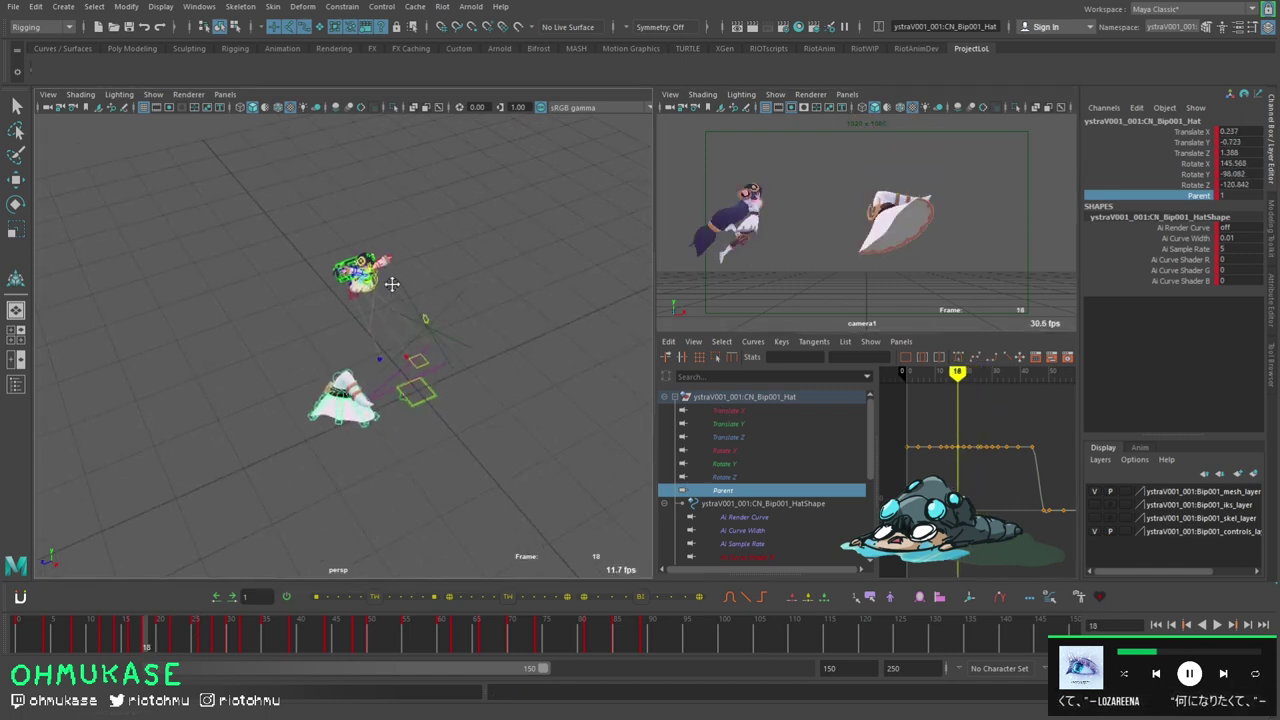
pyautogui.keyDown('alt'); pyautogui.moveTo(453, 320); pyautogui.dragTo(391, 351); pyautogui.keyUp('alt')
pyautogui.keyDown('alt'); pyautogui.moveTo(391, 351); pyautogui.dragTo(300, 406, button='middle'); pyautogui.keyUp('alt')
pyautogui.press(',')
pyautogui.press(',')
pyautogui.press(',')
pyautogui.press(',')
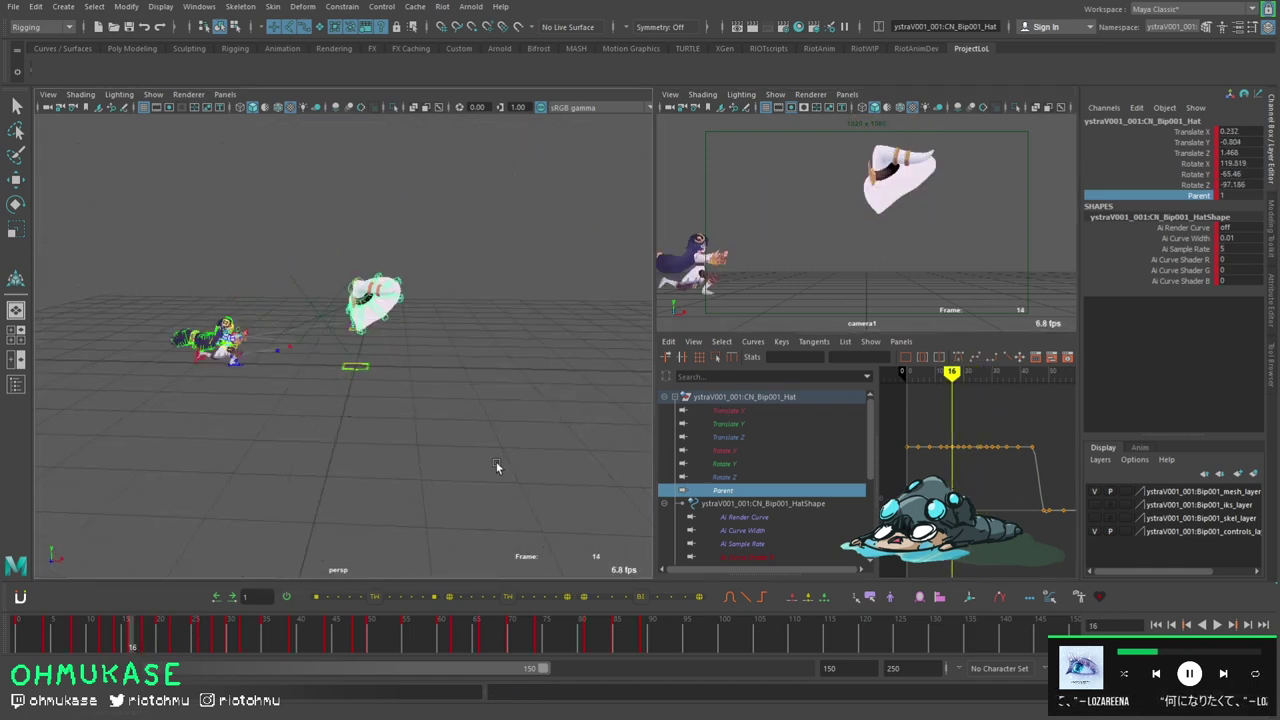
# - Select the locator, review its position against the character at frame 60, and return to frame 0
pyautogui.click(285, 320)
pyautogui.press('w')
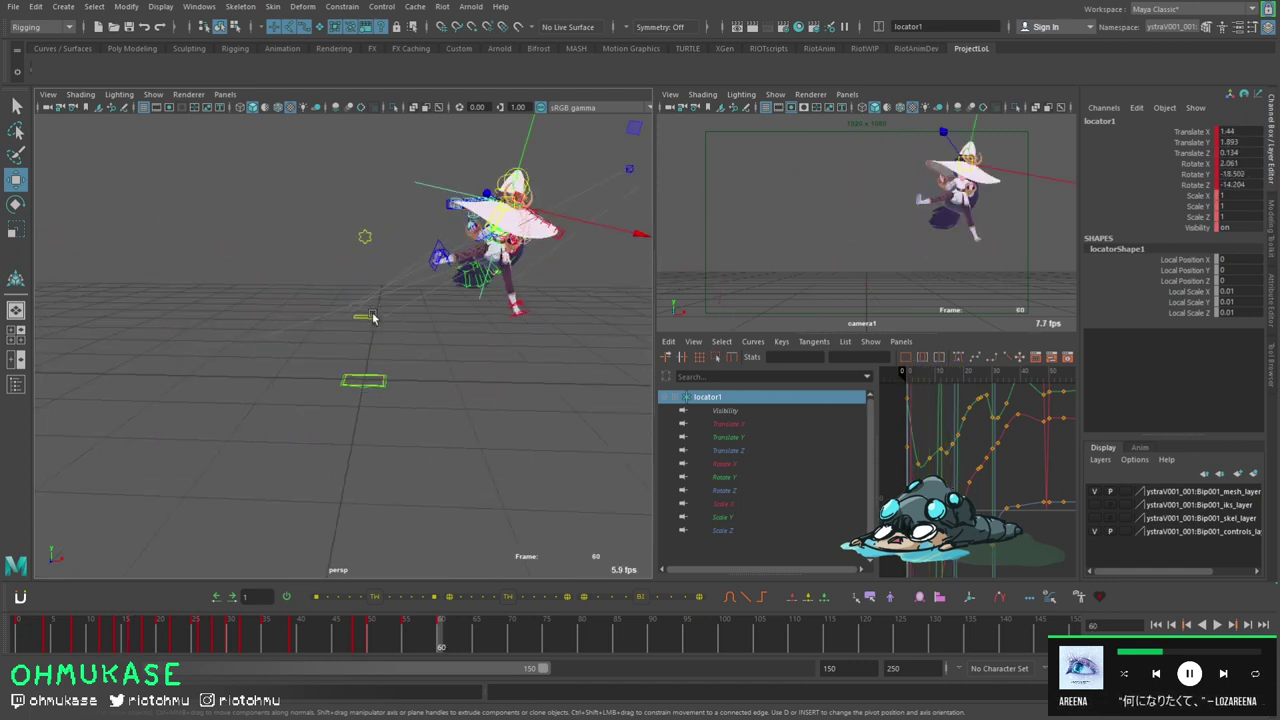
pyautogui.keyDown('alt'); pyautogui.moveTo(279, 331); pyautogui.dragTo(357, 391, button='middle'); pyautogui.keyUp('alt')
pyautogui.click(350, 386)
pyautogui.moveTo(202, 320); pyautogui.dragTo(80, 284)
pyautogui.keyDown('alt'); pyautogui.moveTo(310, 340); pyautogui.dragTo(435, 382); pyautogui.keyUp('alt')
pyautogui.click(463, 389)
pyautogui.keyDown('alt'); pyautogui.moveTo(463, 389); pyautogui.dragTo(270, 374, button='right'); pyautogui.keyUp('alt')
pyautogui.keyDown('alt'); pyautogui.moveTo(270, 374); pyautogui.dragTo(476, 374, button='middle'); pyautogui.keyUp('alt')
pyautogui.moveTo(105, 357); pyautogui.dragTo(83, 345)
pyautogui.keyDown('alt'); pyautogui.moveTo(256, 265); pyautogui.dragTo(255, 249); pyautogui.keyUp('alt')
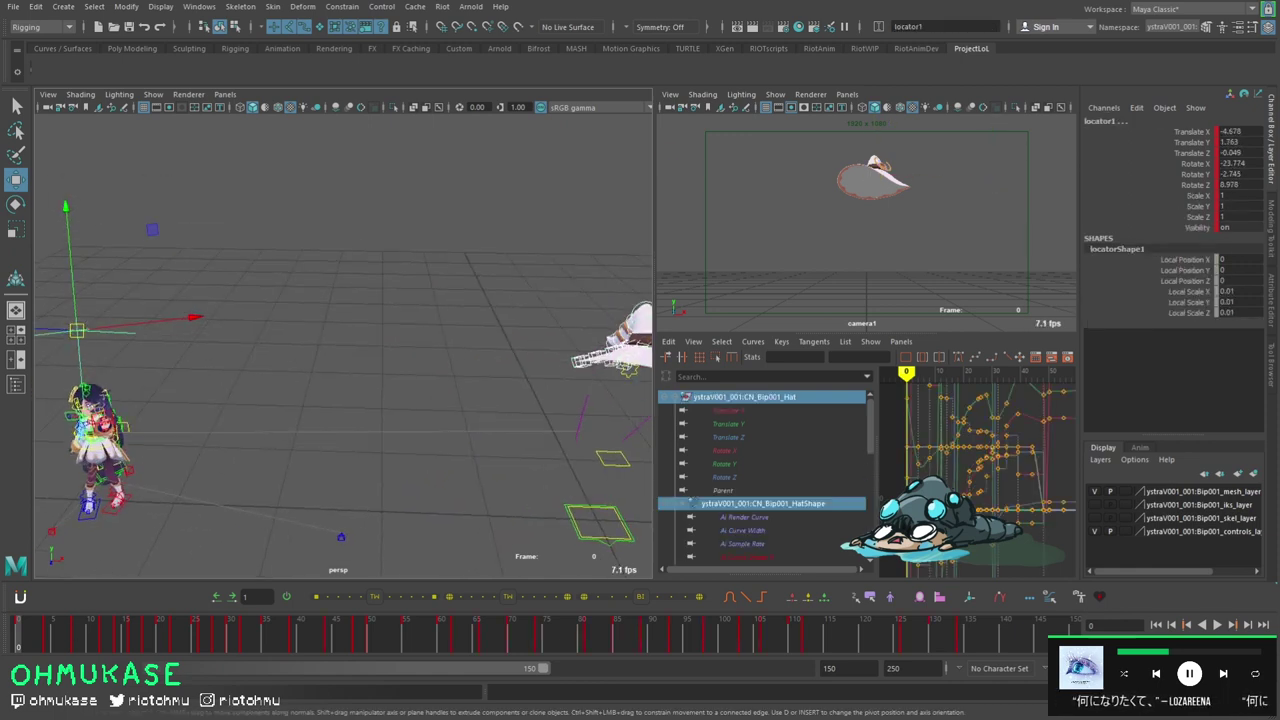
# - Select the locator with the hat control and match the hat to the locator on each hat key from frame 0 to 44, keying it
pyautogui.moveTo(112, 362); pyautogui.dragTo(66, 318)
pyautogui.keyDown('alt'); pyautogui.moveTo(470, 350); pyautogui.dragTo(200, 374, button='middle'); pyautogui.keyUp('alt')
pyautogui.keyDown('alt'); pyautogui.moveTo(200, 374); pyautogui.dragTo(357, 376, button='right'); pyautogui.keyUp('alt')
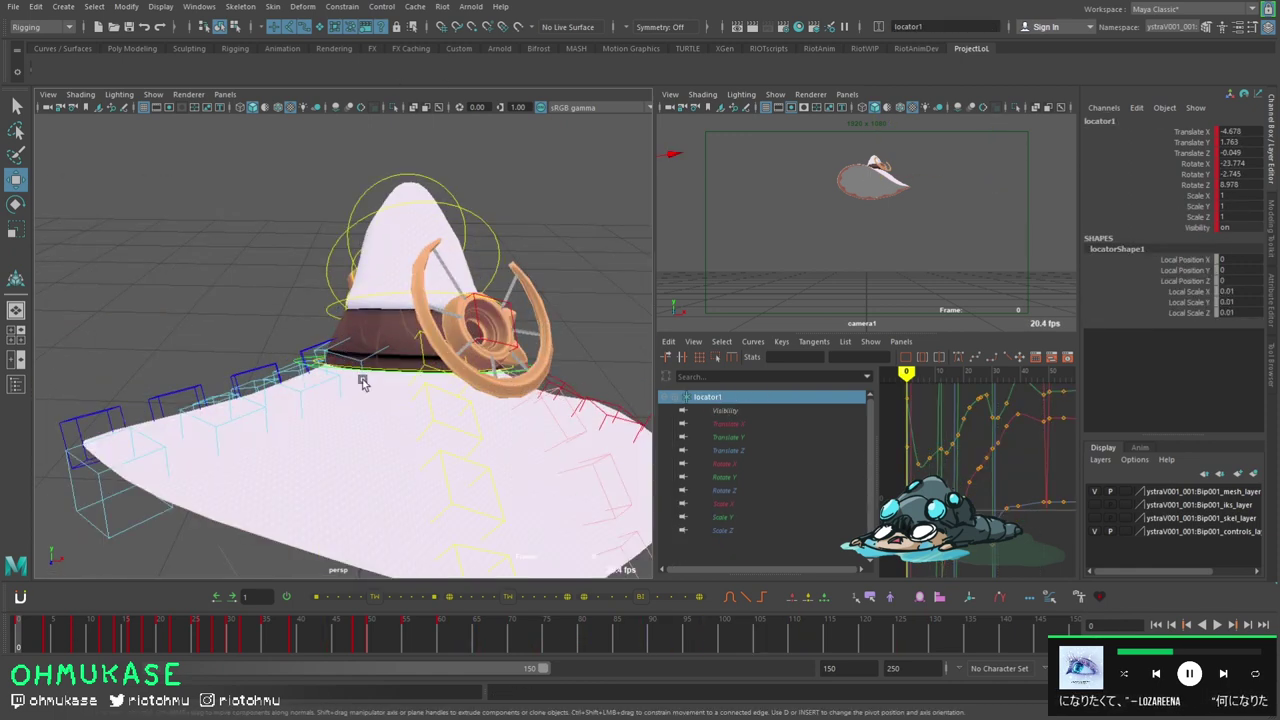
pyautogui.click(335, 374)
pyautogui.press('[')
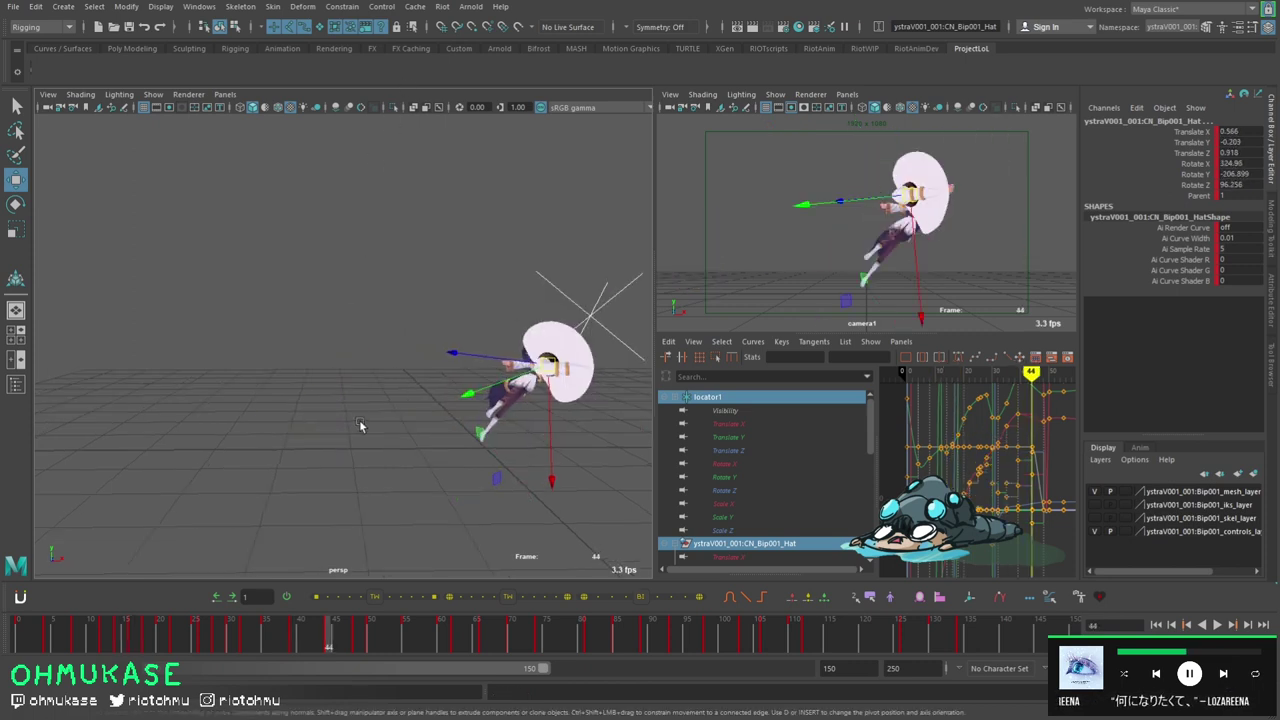
pyautogui.press('s')
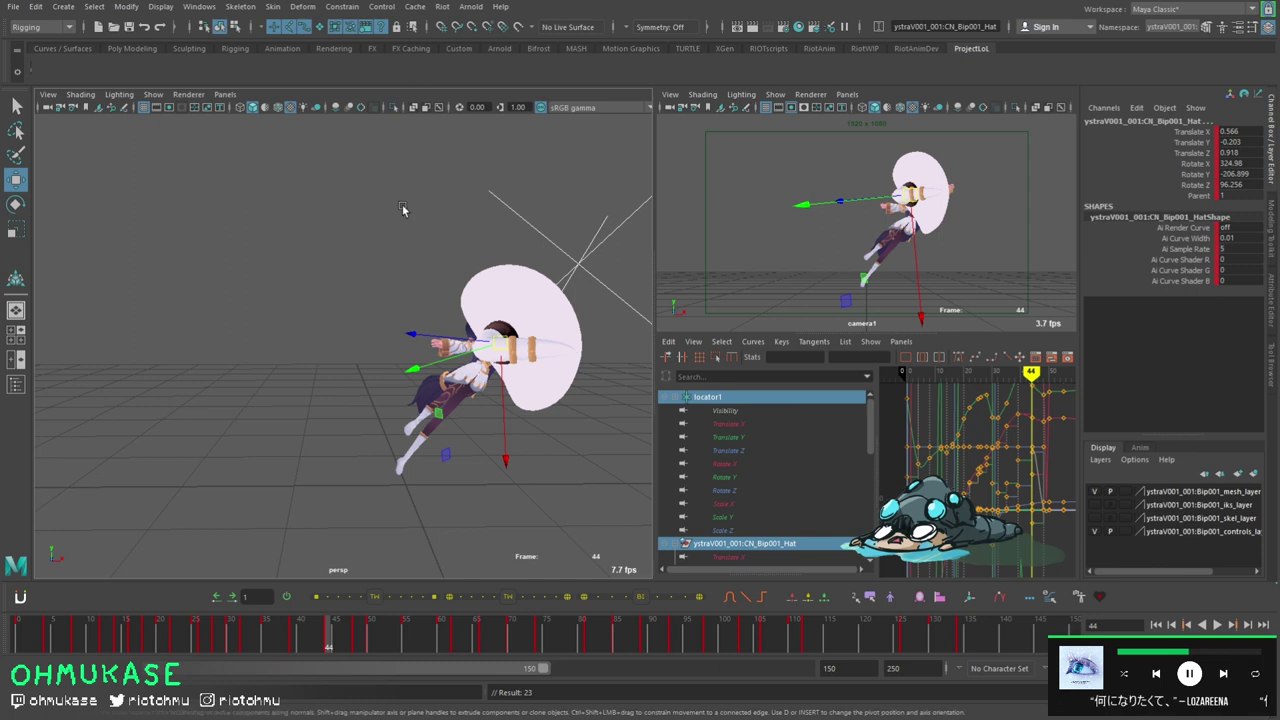
# - Go to frame 49 and examine the hat's position and animation curves just after the parent switch
pyautogui.press('Delete')
pyautogui.press('.')
pyautogui.press('.')
pyautogui.moveTo(336, 640); pyautogui.dragTo(364, 638)
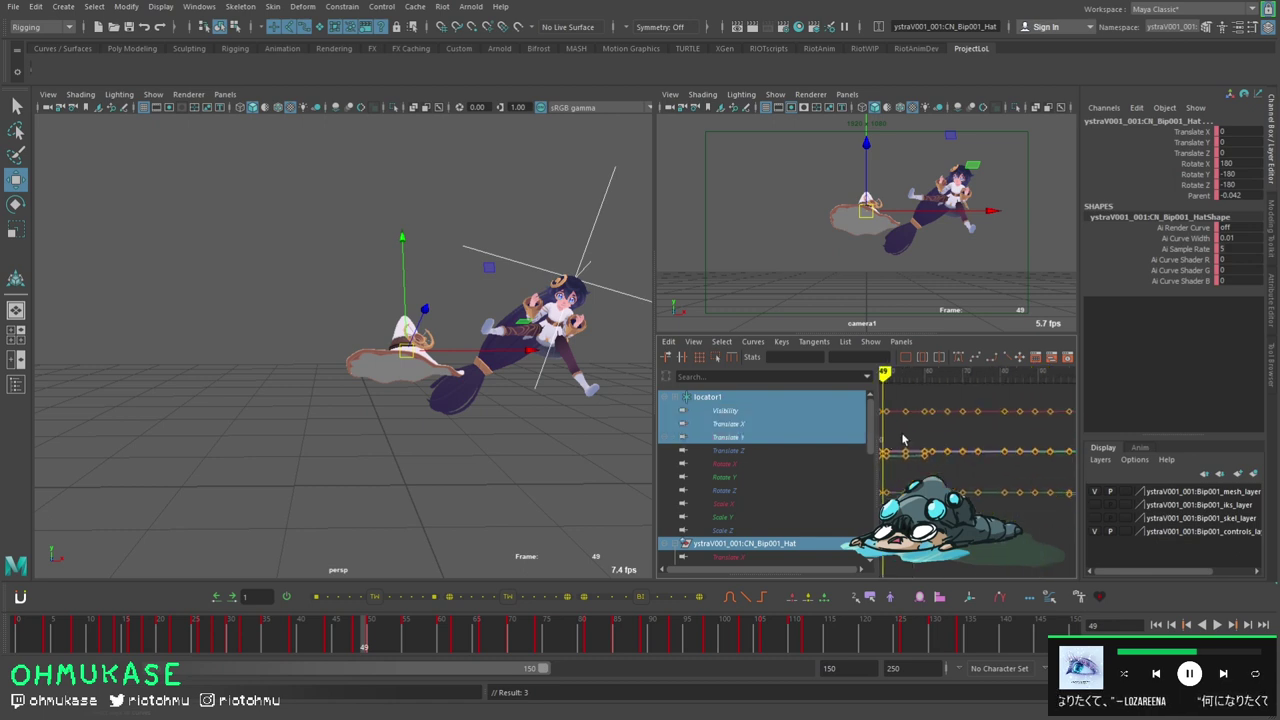
pyautogui.keyDown('alt'); pyautogui.moveTo(903, 439); pyautogui.dragTo(935, 441, button='right'); pyautogui.keyUp('alt')
pyautogui.keyDown('alt'); pyautogui.moveTo(935, 441); pyautogui.dragTo(981, 450, button='middle'); pyautogui.keyUp('alt')
pyautogui.hotkey('alt', '.')
pyautogui.hotkey('alt', '.')
pyautogui.hotkey('alt', '.')
pyautogui.hotkey('alt', '.')
# - Select the hat control and give its Parent curve auto tangents around the switch between frames 44 and 48
pyautogui.click(390, 400)
pyautogui.hotkey('alt', '1')
pyautogui.keyDown('alt'); pyautogui.moveTo(395, 388); pyautogui.dragTo(437, 391, button='right'); pyautogui.keyUp('alt')
pyautogui.keyDown('alt'); pyautogui.moveTo(437, 391); pyautogui.dragTo(428, 400); pyautogui.keyUp('alt')
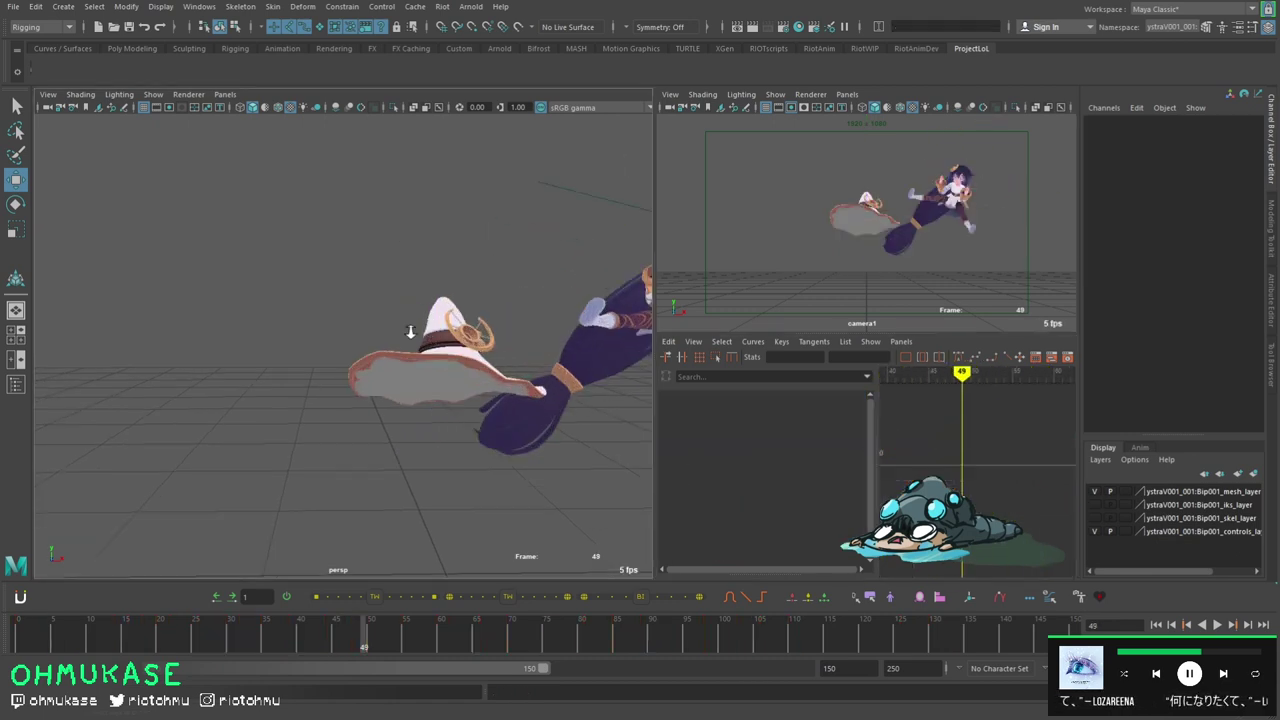
pyautogui.scroll(6, 428, 398)
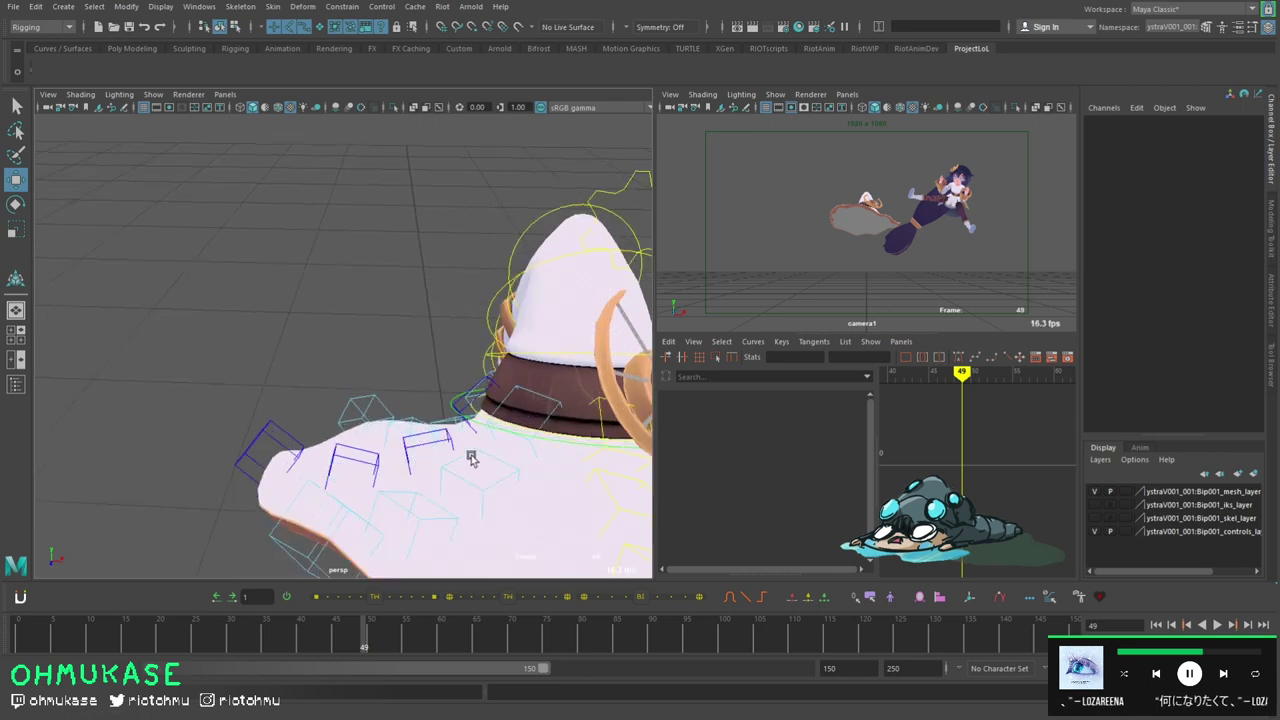
pyautogui.click(407, 399)
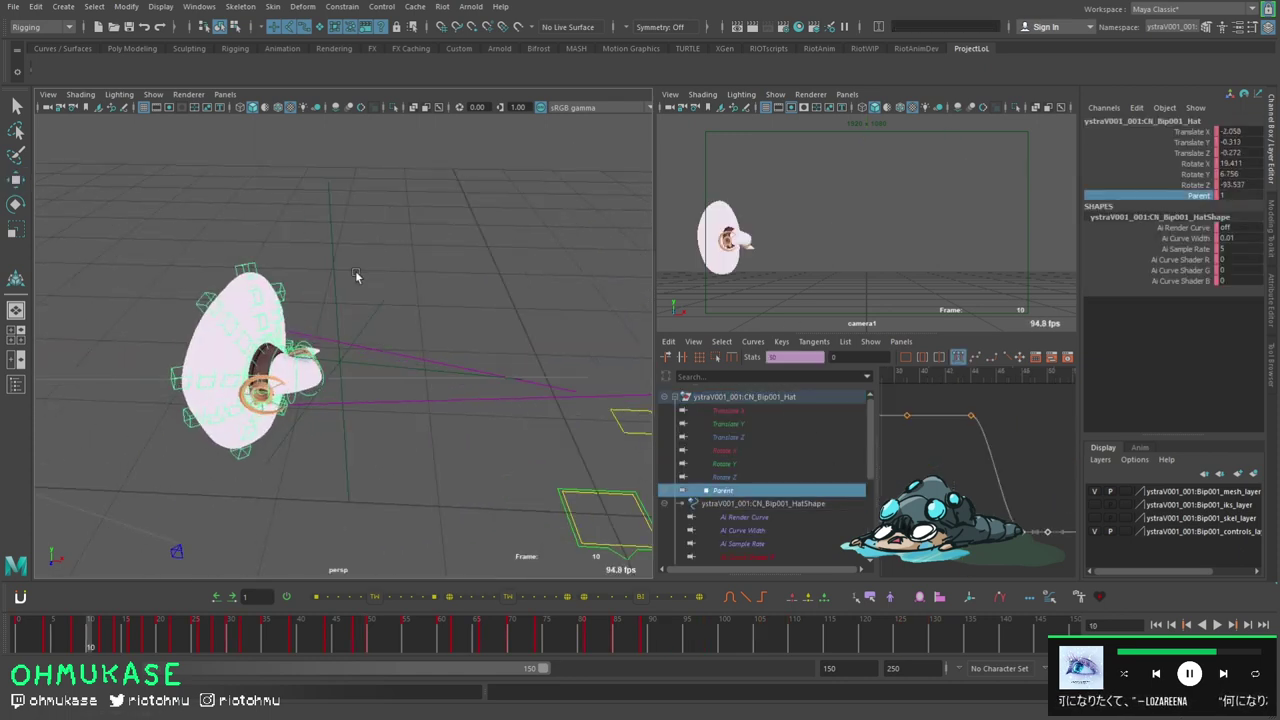
# - Rotate the CN_Bip001_Head control at frame 11 to test whether the hat stays in global space
pyautogui.click(373, 358)
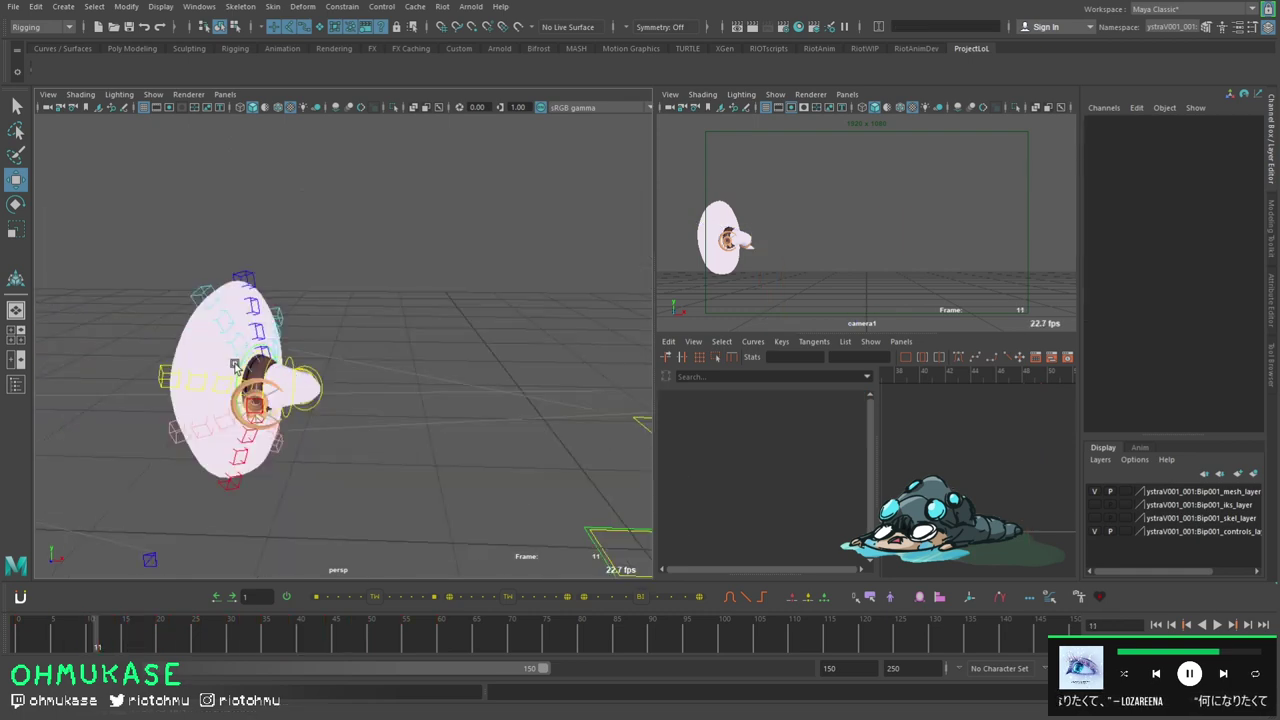
pyautogui.click(236, 367)
pyautogui.keyDown('alt'); pyautogui.moveTo(245, 367); pyautogui.dragTo(480, 358); pyautogui.keyUp('alt')
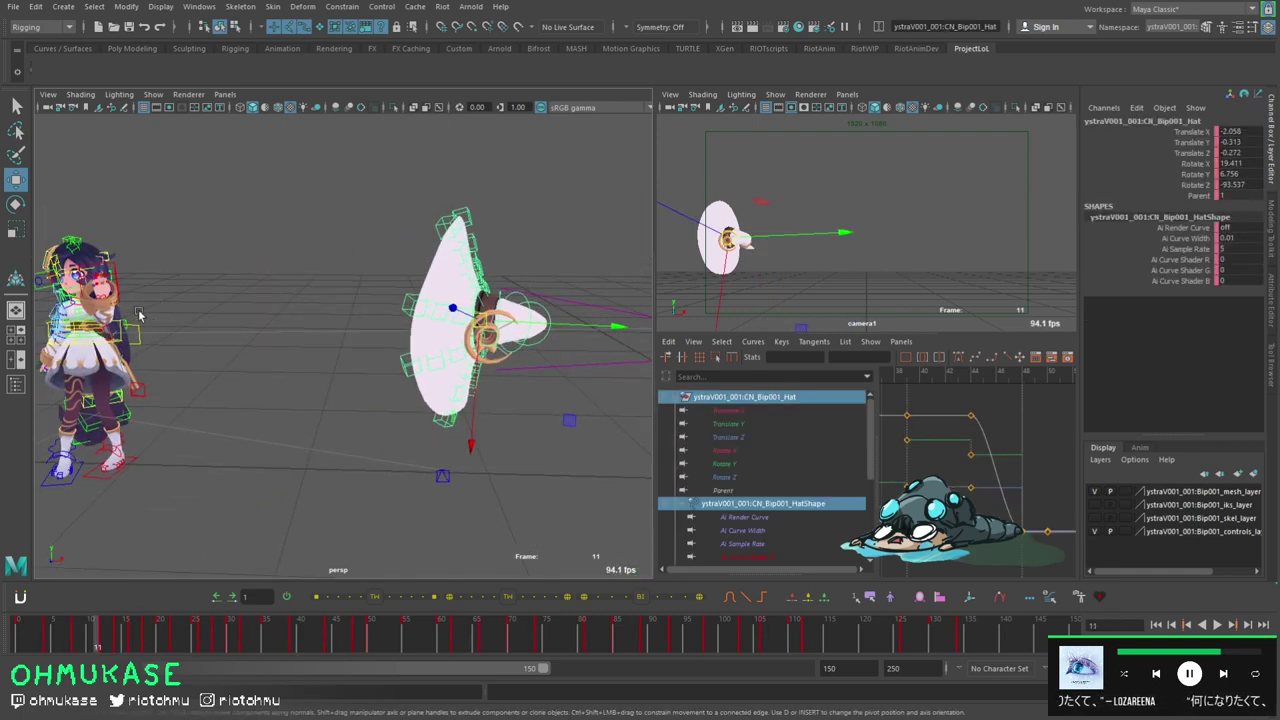
pyautogui.keyDown('alt'); pyautogui.moveTo(143, 320); pyautogui.dragTo(130, 290); pyautogui.keyUp('alt')
pyautogui.keyDown('alt'); pyautogui.moveTo(120, 290); pyautogui.dragTo(209, 286, button='middle'); pyautogui.keyUp('alt')
pyautogui.click(182, 319)
pyautogui.press('e')
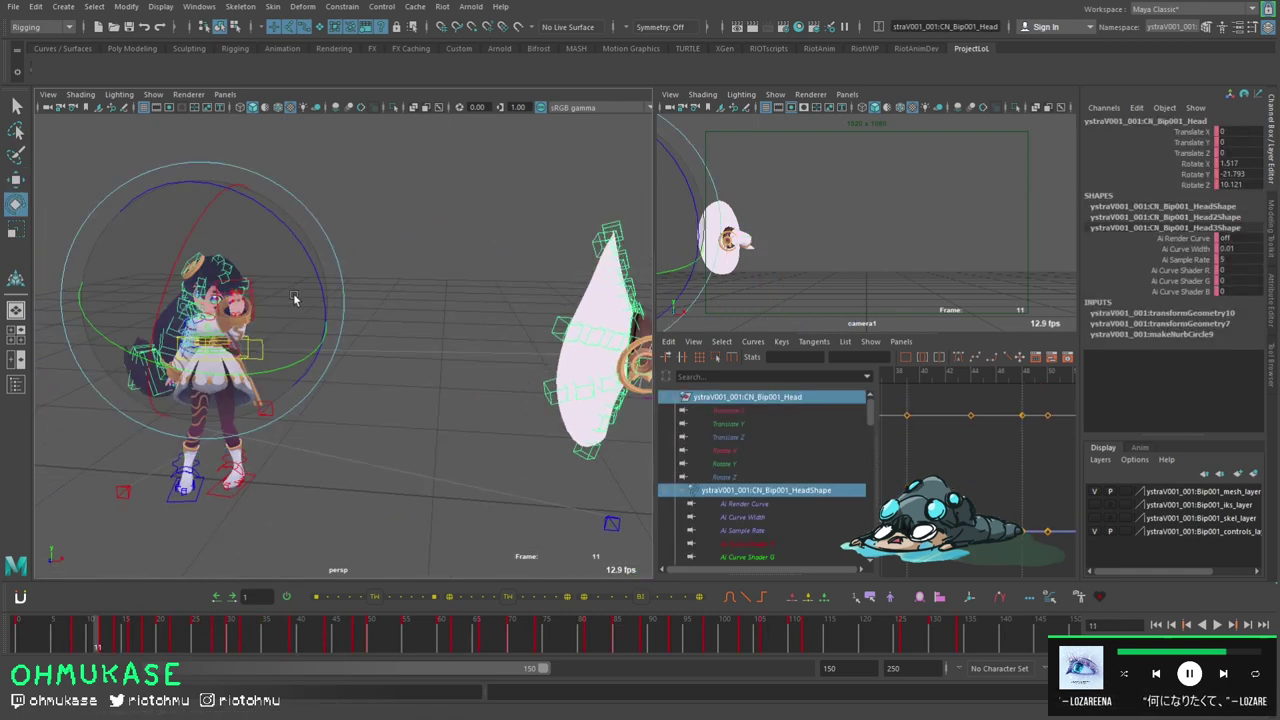
pyautogui.moveTo(256, 365); pyautogui.dragTo(322, 360)
pyautogui.keyDown('alt'); pyautogui.moveTo(299, 476); pyautogui.dragTo(180, 480); pyautogui.keyUp('alt')
# - Play the animation in an enlarged perspective view, scrub to frame 35, and clear the selection
pyautogui.moveTo(332, 260); pyautogui.dragTo(520, 510)
pyautogui.hotkey('alt', 'v')
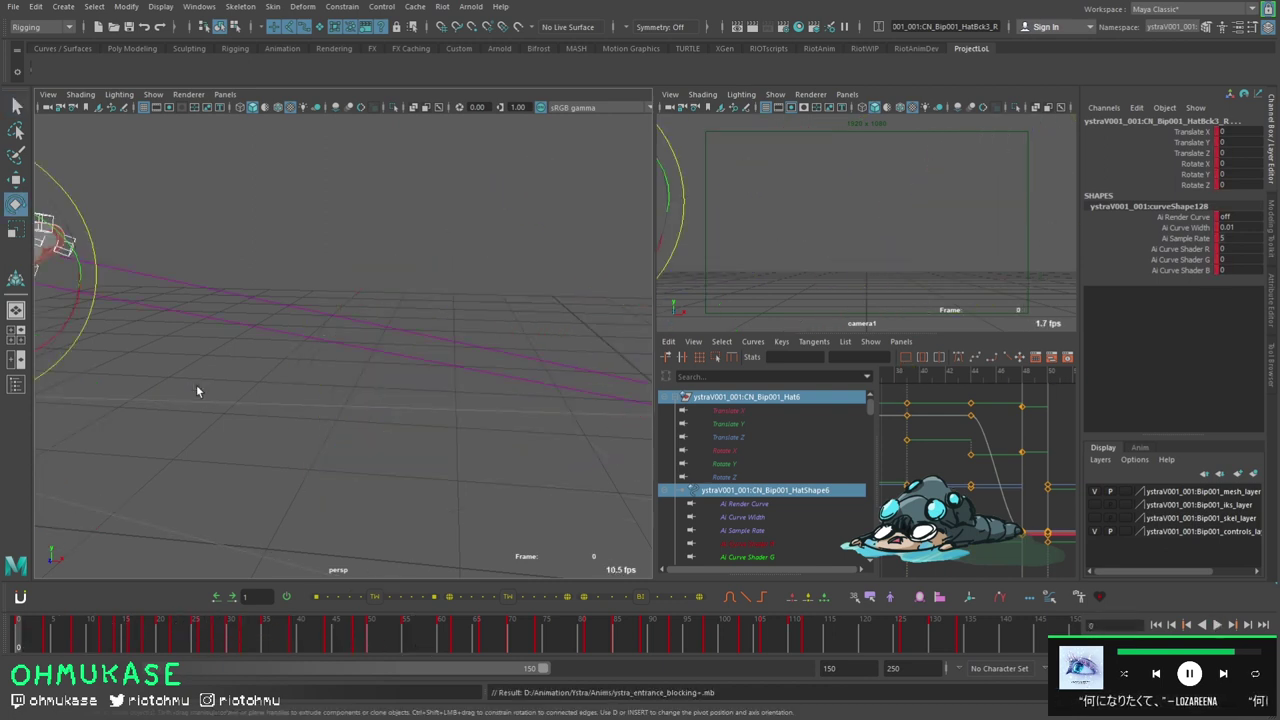
pyautogui.press('space')
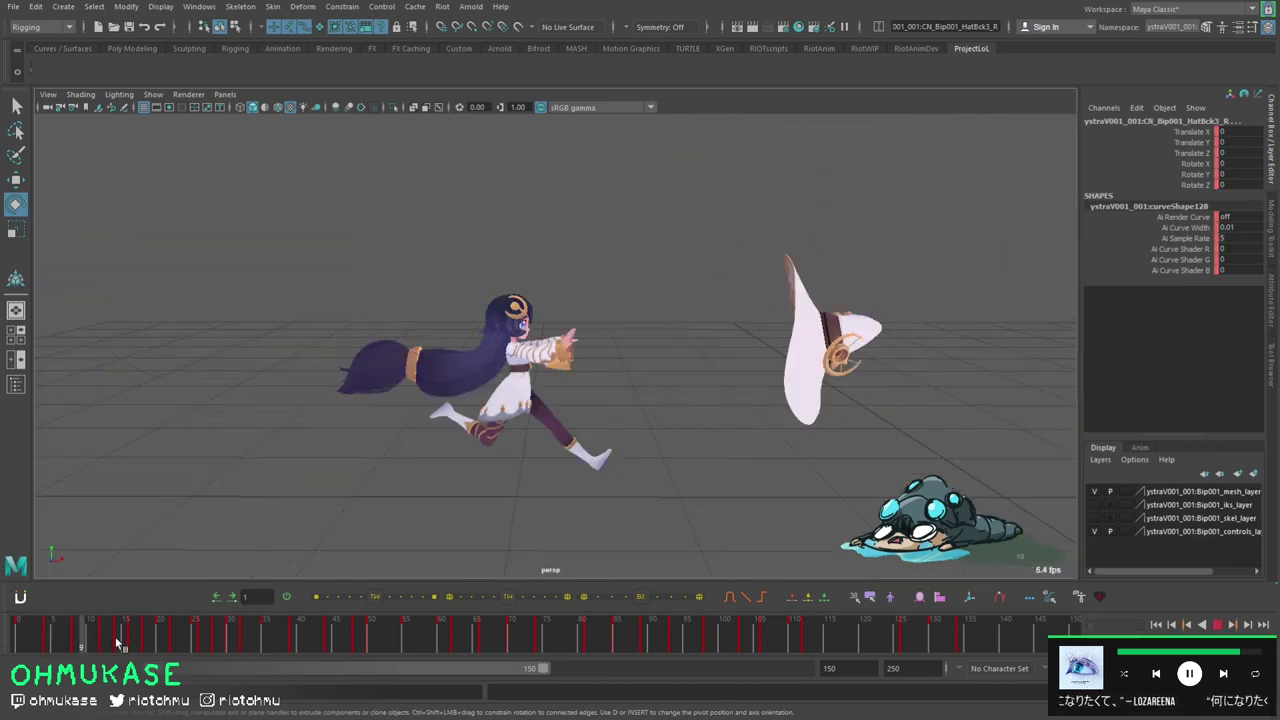
pyautogui.moveTo(163, 643); pyautogui.dragTo(266, 590)
pyautogui.click(348, 175)
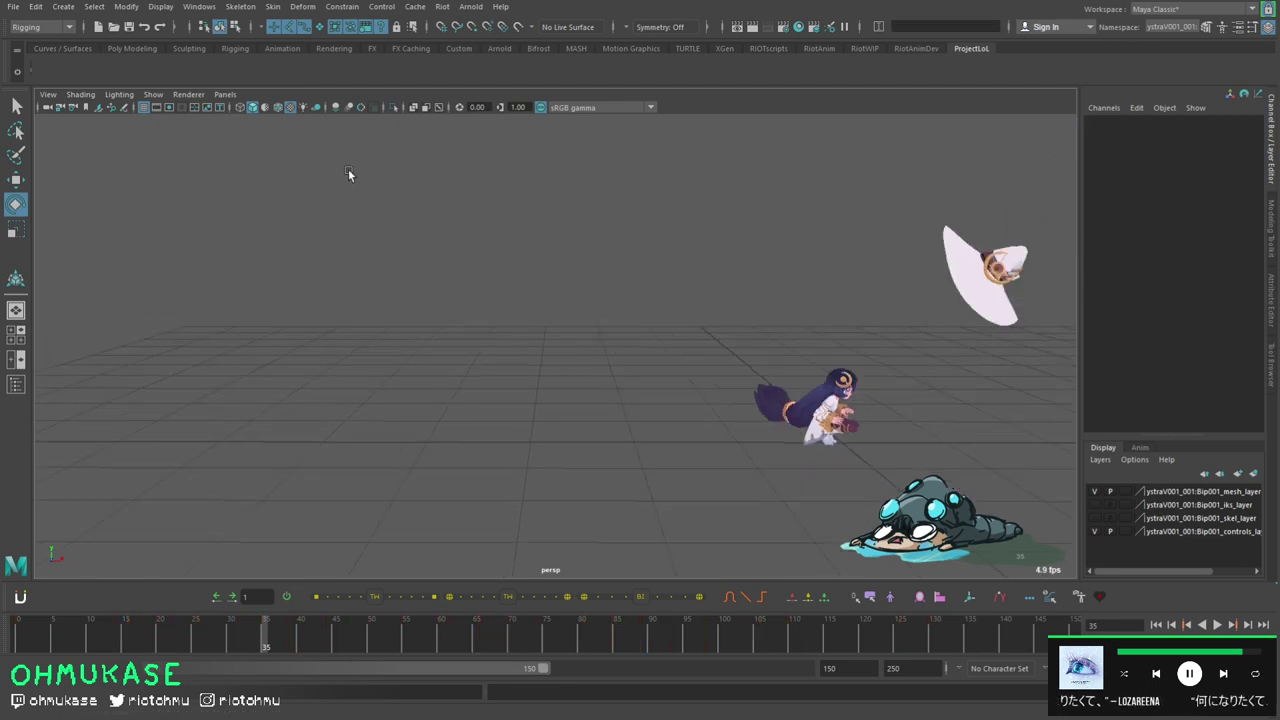
# - Select all of the character's rig controls and switch their animation curves to smooth auto tangents
pyautogui.click(855, 598)
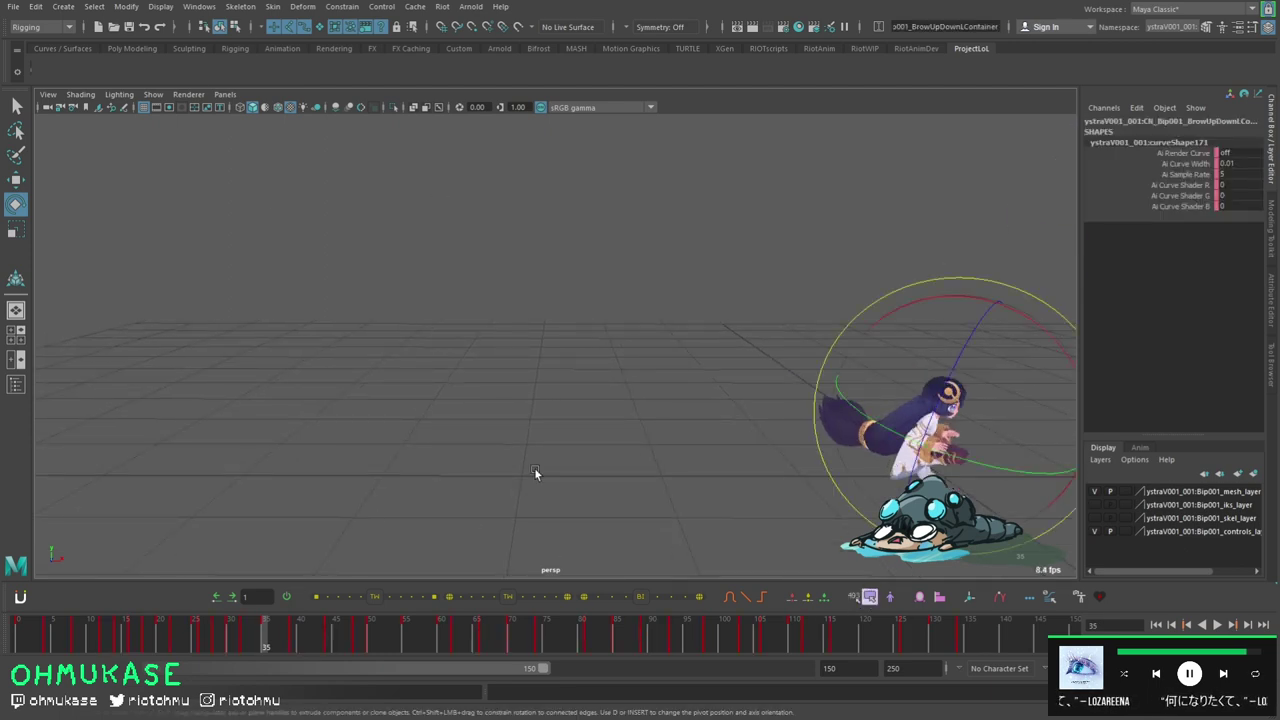
pyautogui.press('space')
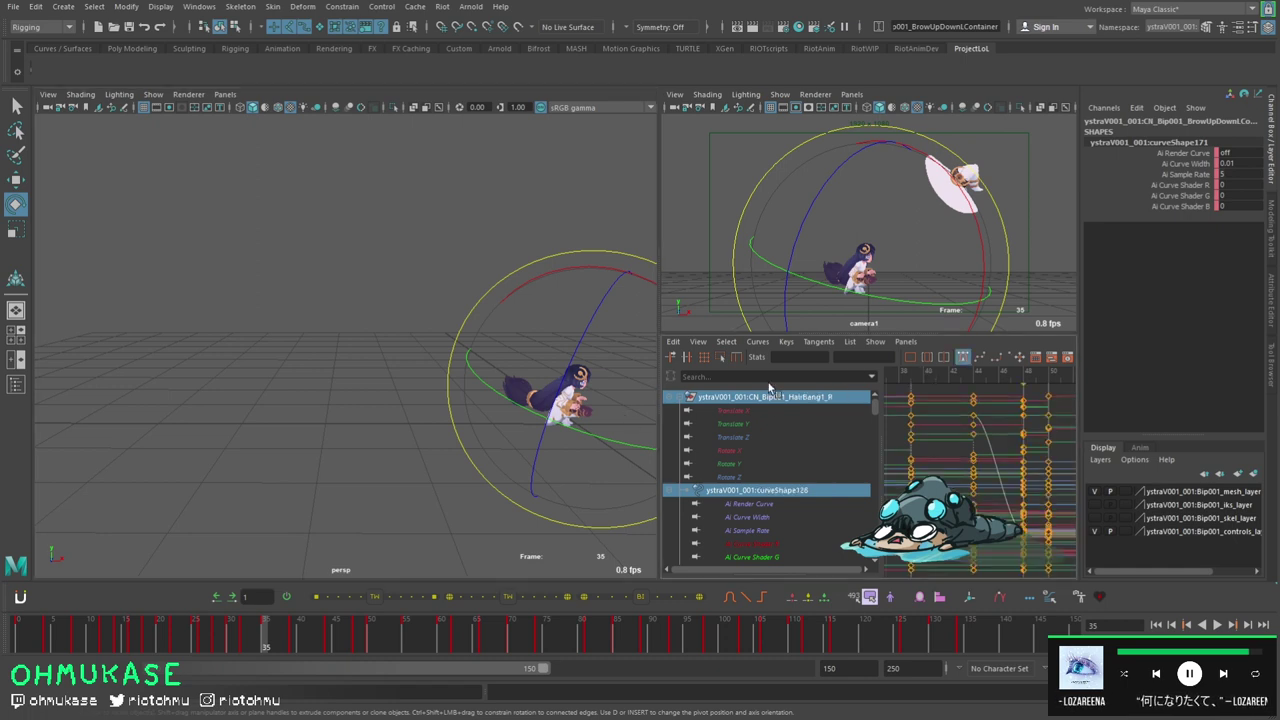
pyautogui.click(968, 357)
pyautogui.press('f')
pyautogui.scroll(8, 432, 350)
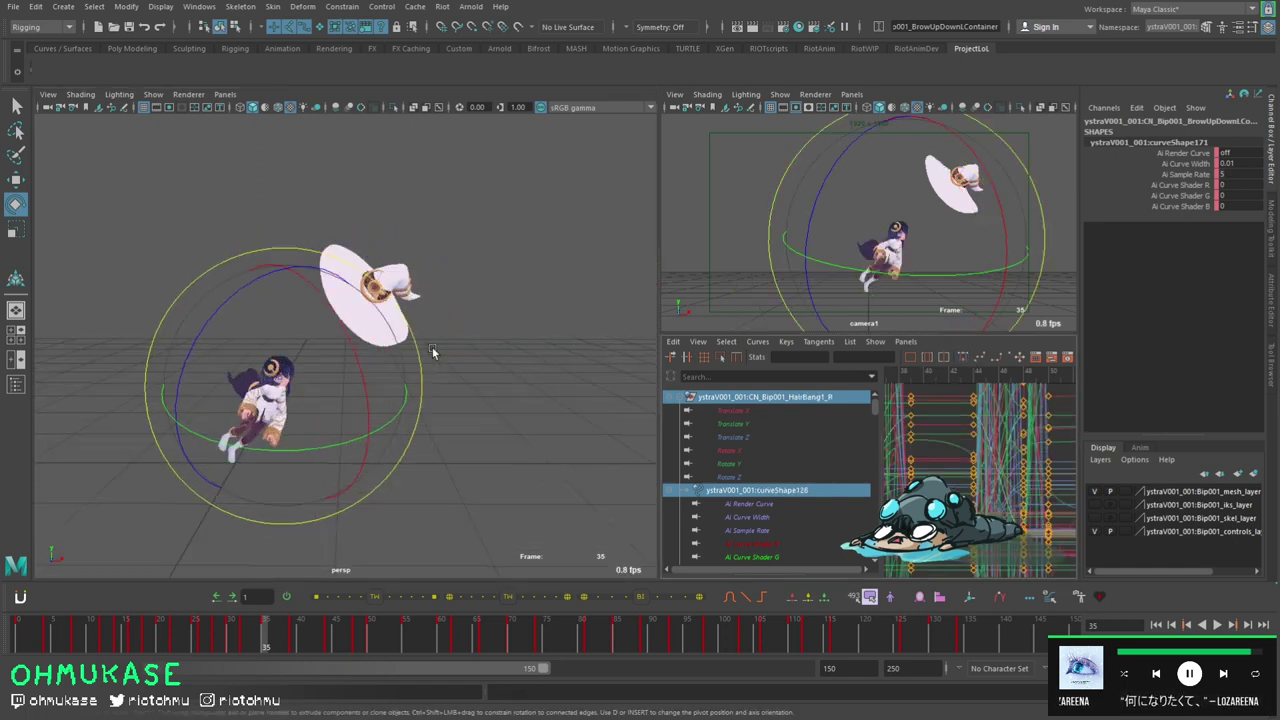
# - Play back the interpolated animation in the enlarged perspective view, then review the character and hat at frame 0
pyautogui.press('space')
pyautogui.hotkey('alt', 'v')
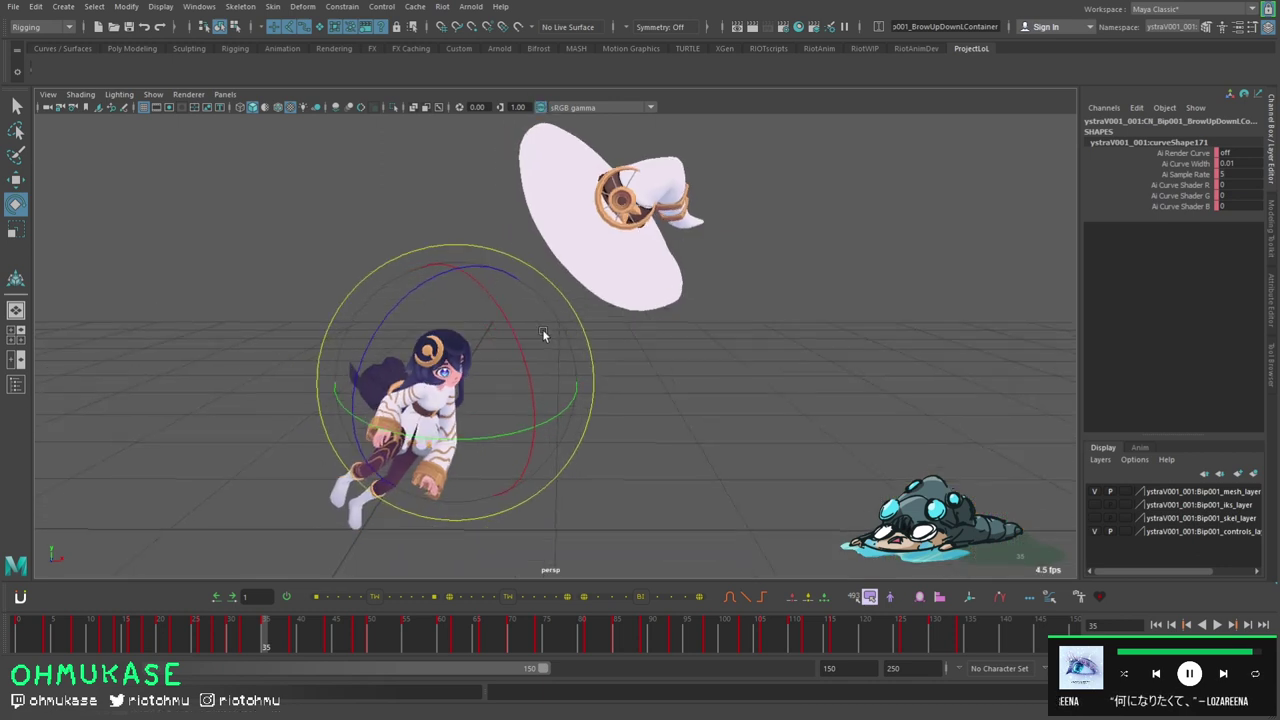
pyautogui.scroll(-2, 597, 356)
pyautogui.keyDown('alt'); pyautogui.moveTo(630, 358); pyautogui.dragTo(544, 393); pyautogui.keyUp('alt')
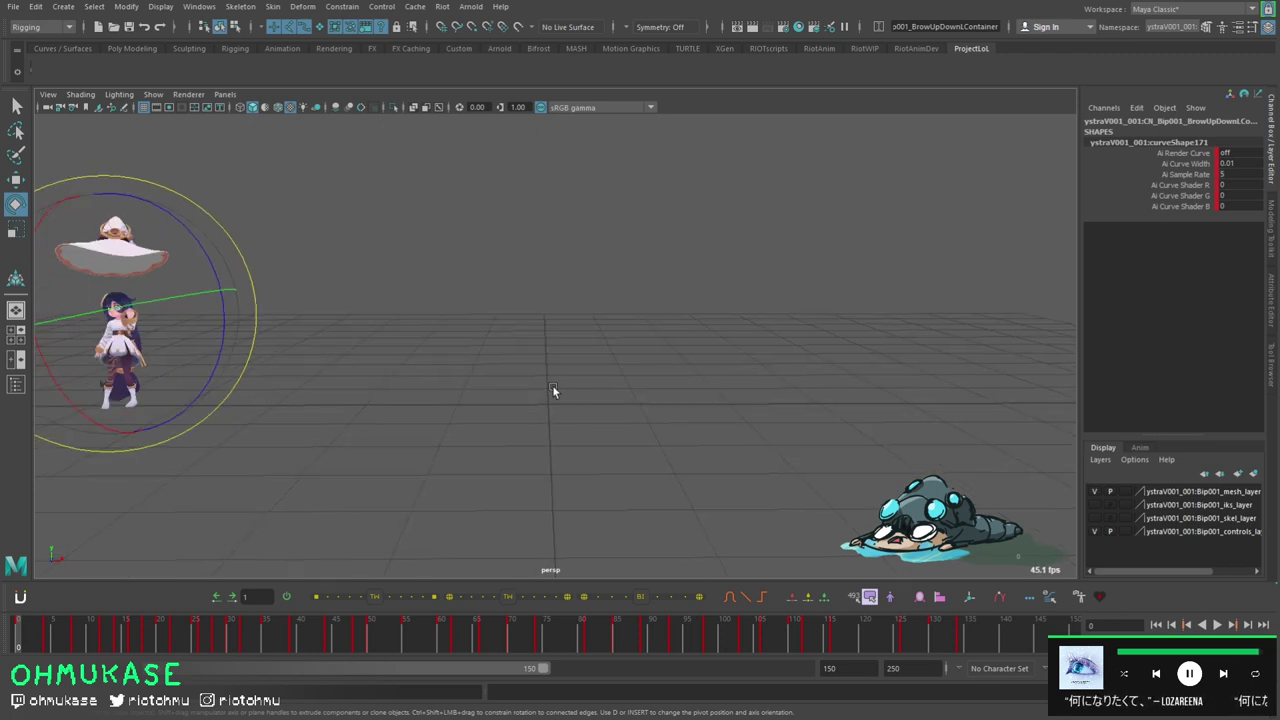
# - Play the animation enlarged through camera1, stop it, and scrub to frame 40 to review the hat's motion before replaying
pyautogui.press('space')
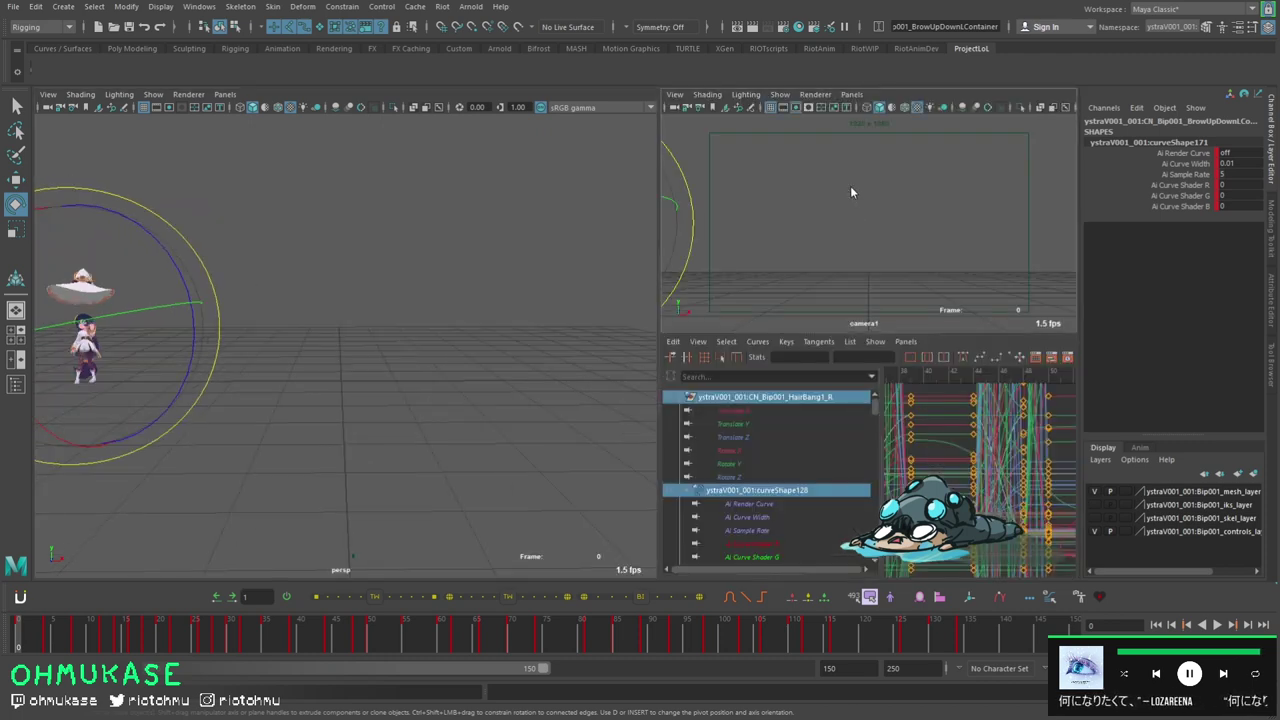
pyautogui.press('space')
pyautogui.hotkey('alt', 'v')
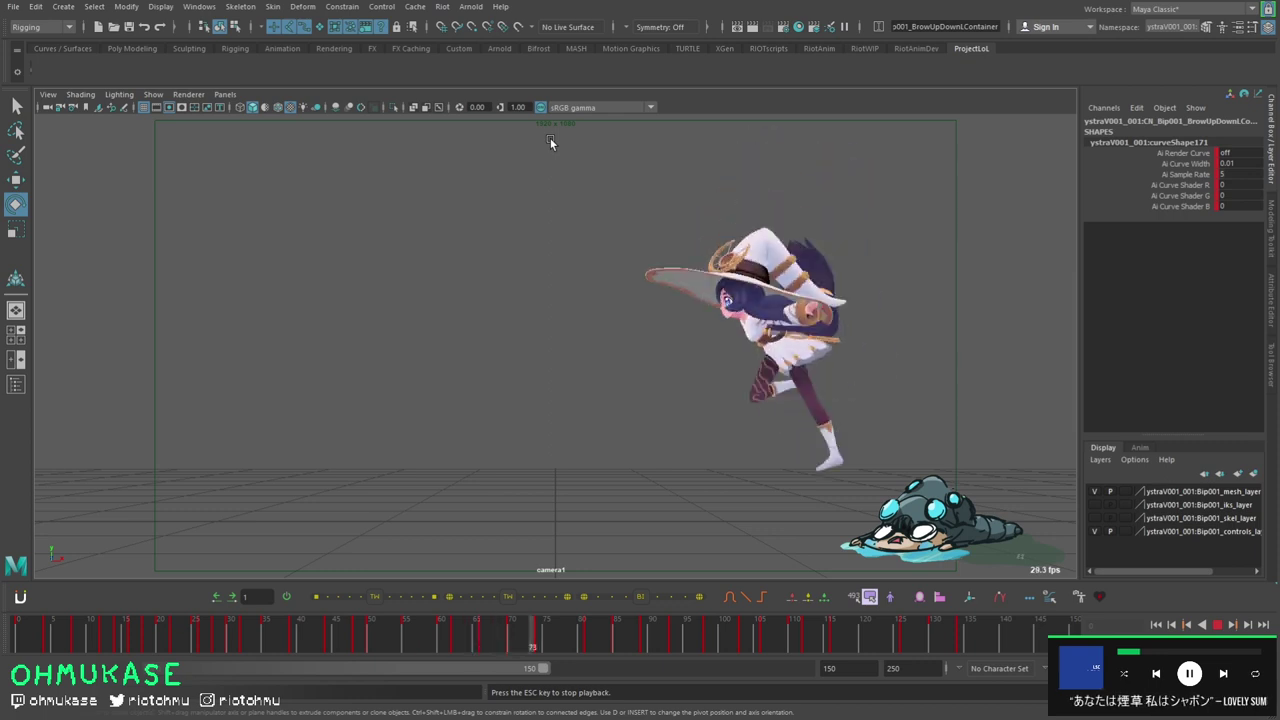
pyautogui.press('Escape')
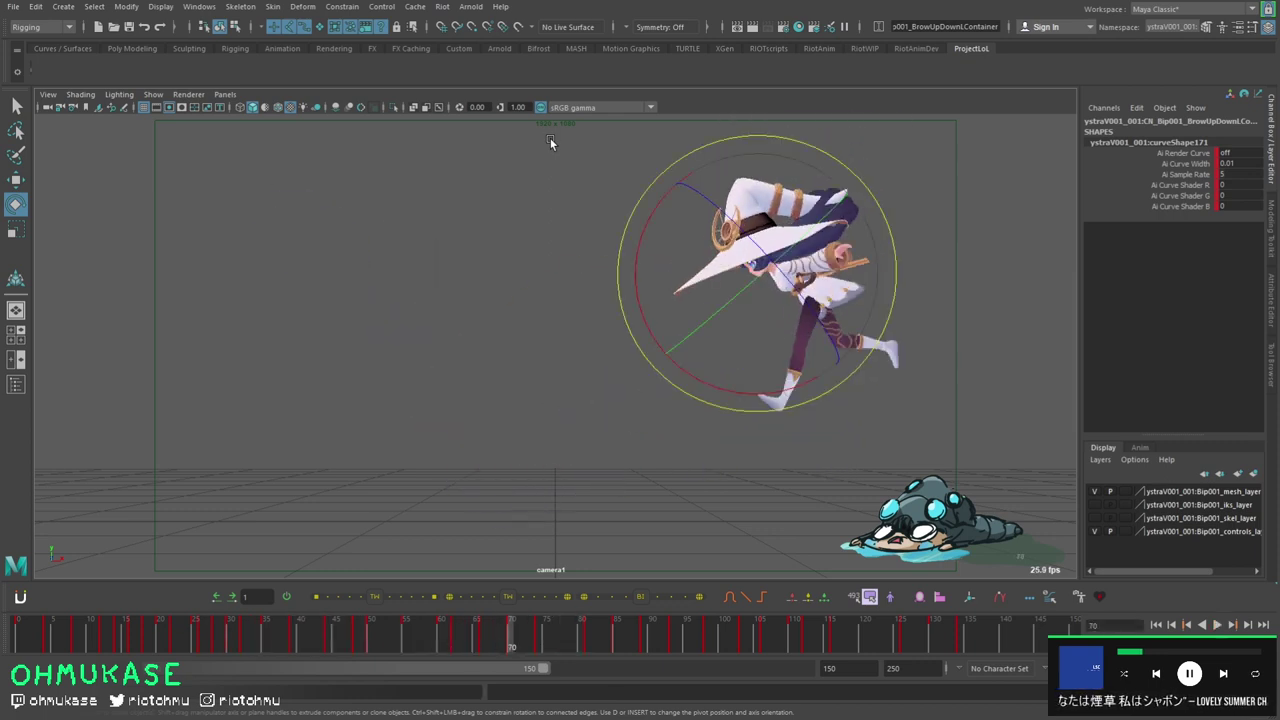
pyautogui.moveTo(55, 634); pyautogui.dragTo(301, 638)
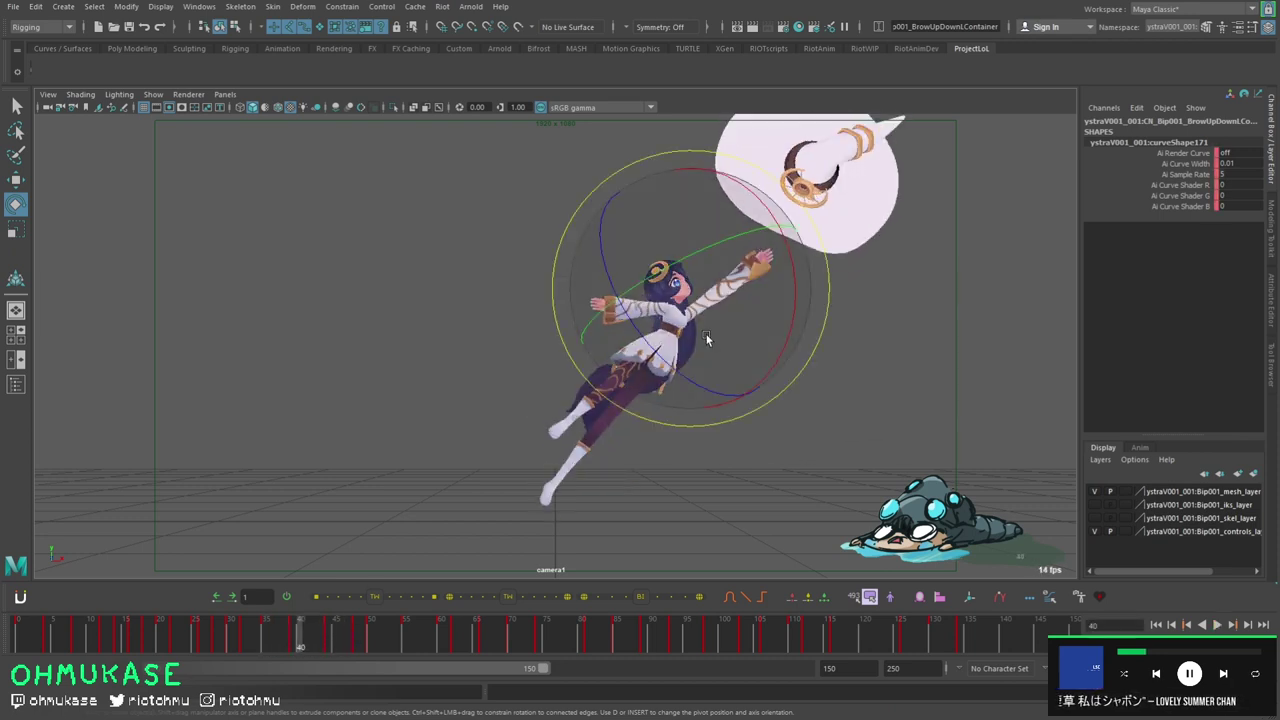
pyautogui.hotkey('alt', 'v')
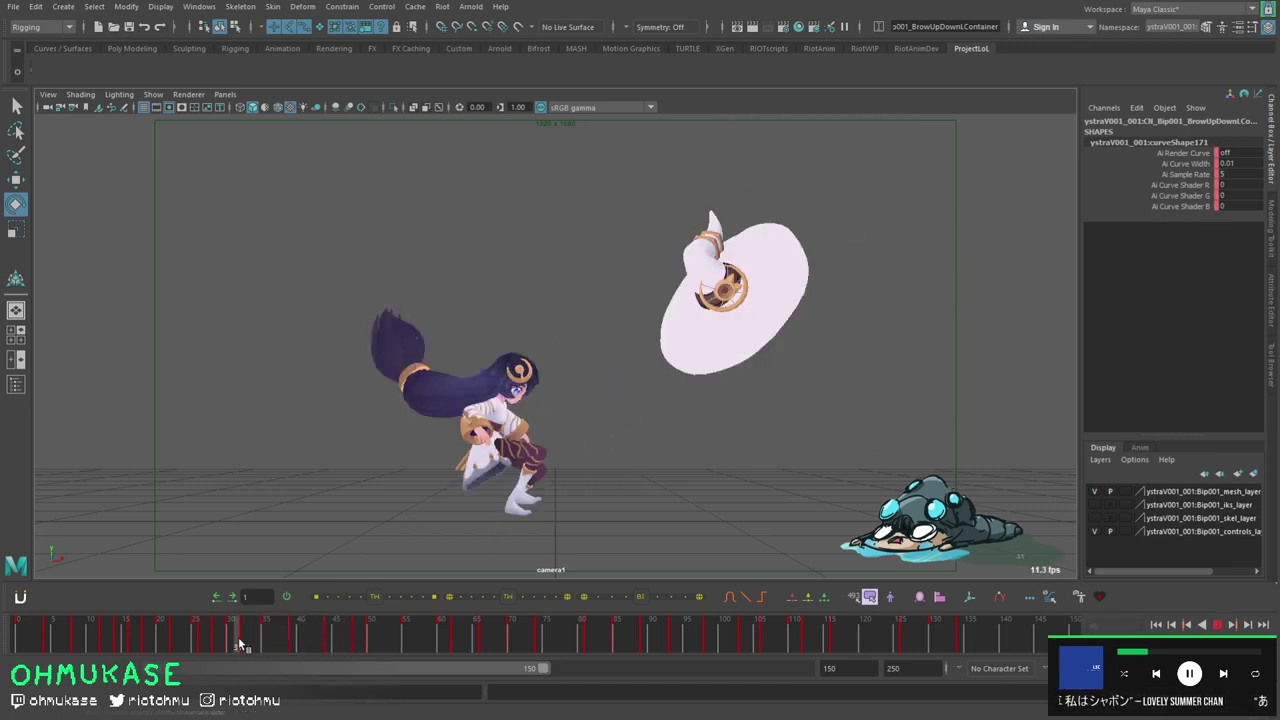
# - Review the character animation through camera1 by scrubbing and playing the section from about frame 60 to 135
pyautogui.moveTo(468, 640); pyautogui.dragTo(435, 631)
pyautogui.click(556, 639)
pyautogui.hotkey('alt', 'v')
pyautogui.click(540, 634)
pyautogui.hotkey('alt', 'v')
pyautogui.moveTo(545, 634); pyautogui.dragTo(770, 624)
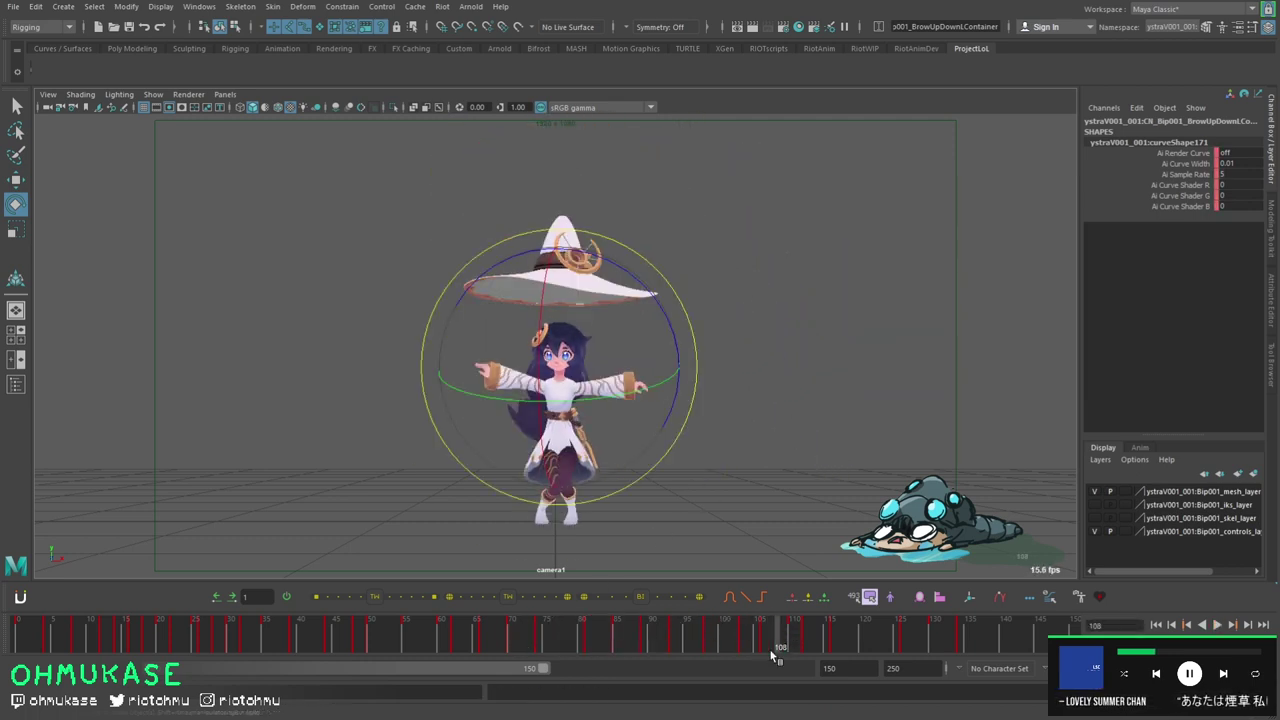
pyautogui.hotkey('alt', 'v')
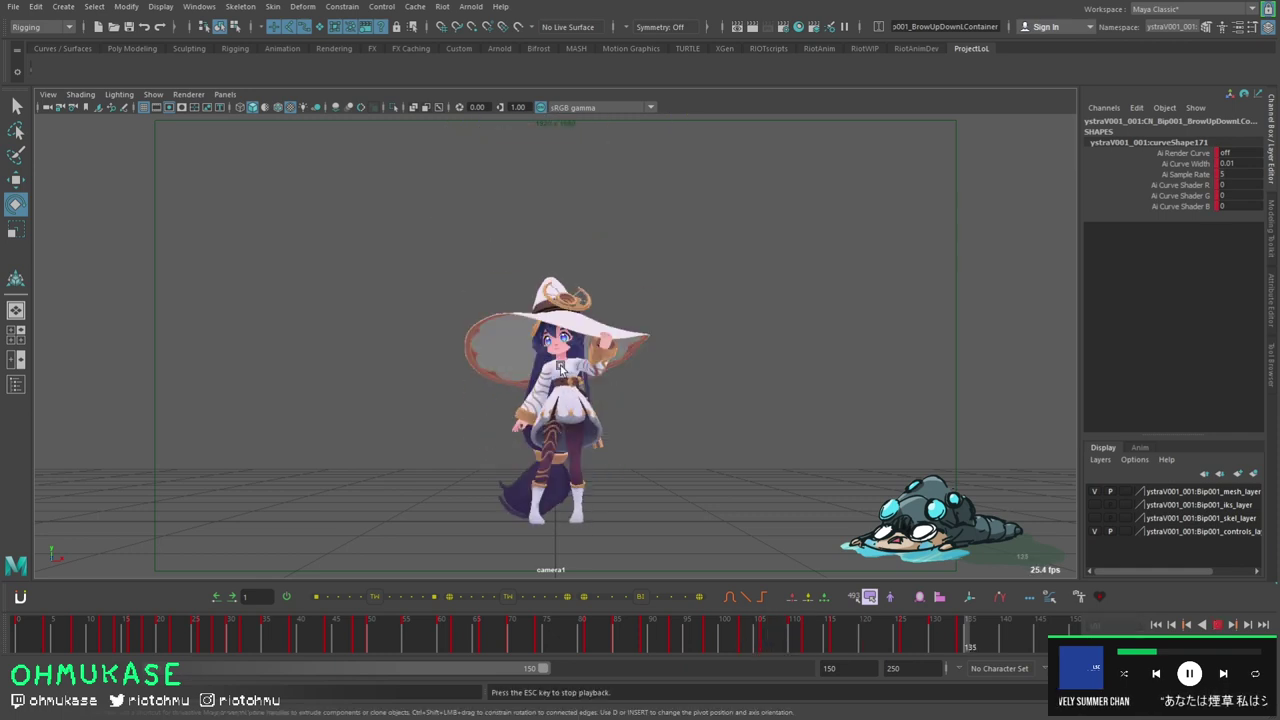
pyautogui.press('Escape')
pyautogui.moveTo(792, 636); pyautogui.dragTo(863, 620)
pyautogui.click(763, 621)
pyautogui.hotkey('alt', 'v')
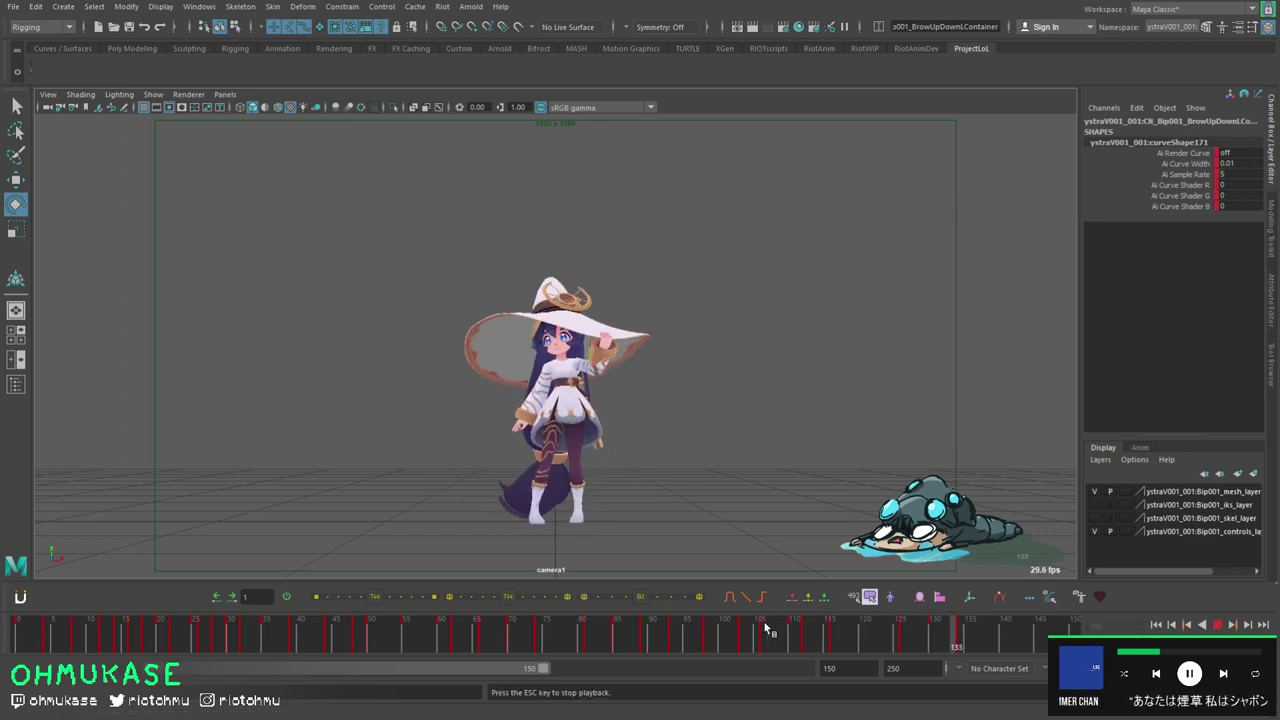
# - Examine the opening run and jump by scrubbing, stepping frames around frame 14 and playing the animation back
pyautogui.moveTo(105, 648)
pyautogui.mouseDown()
pyautogui.moveTo(137, 645)
pyautogui.moveTo(100, 645)
pyautogui.moveTo(114, 641)
pyautogui.mouseUp()
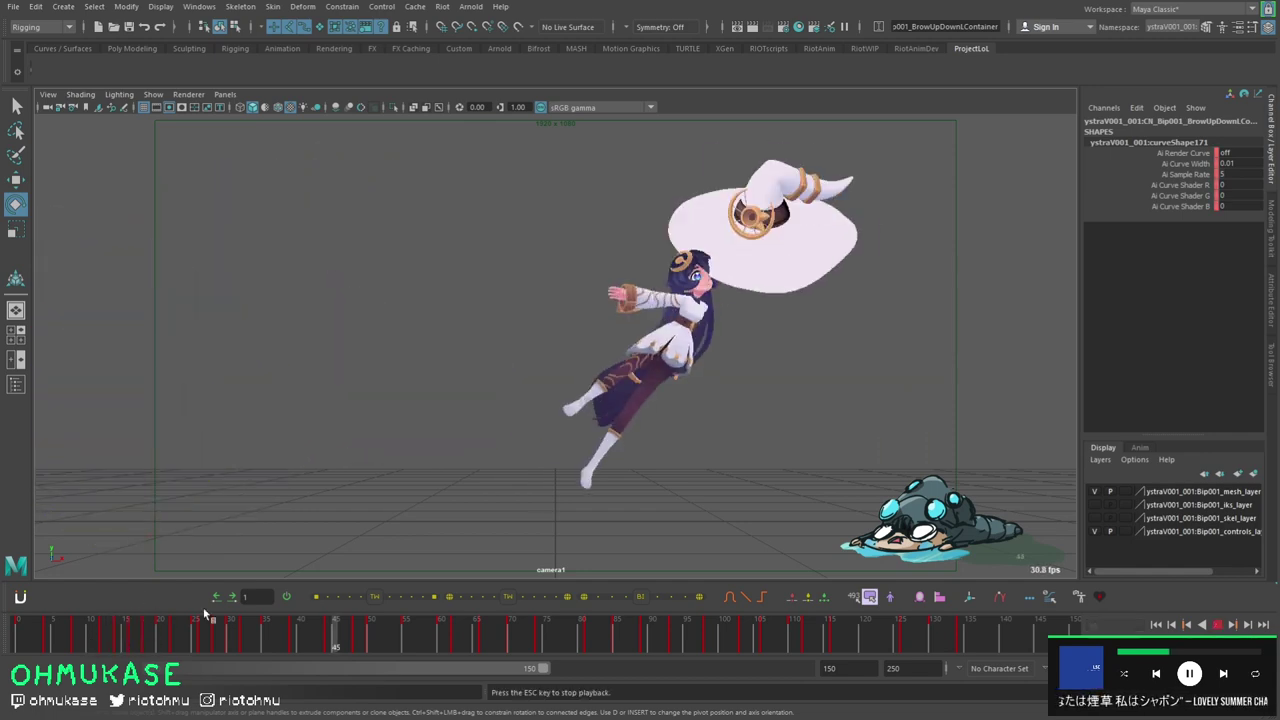
pyautogui.moveTo(190, 624); pyautogui.dragTo(105, 622)
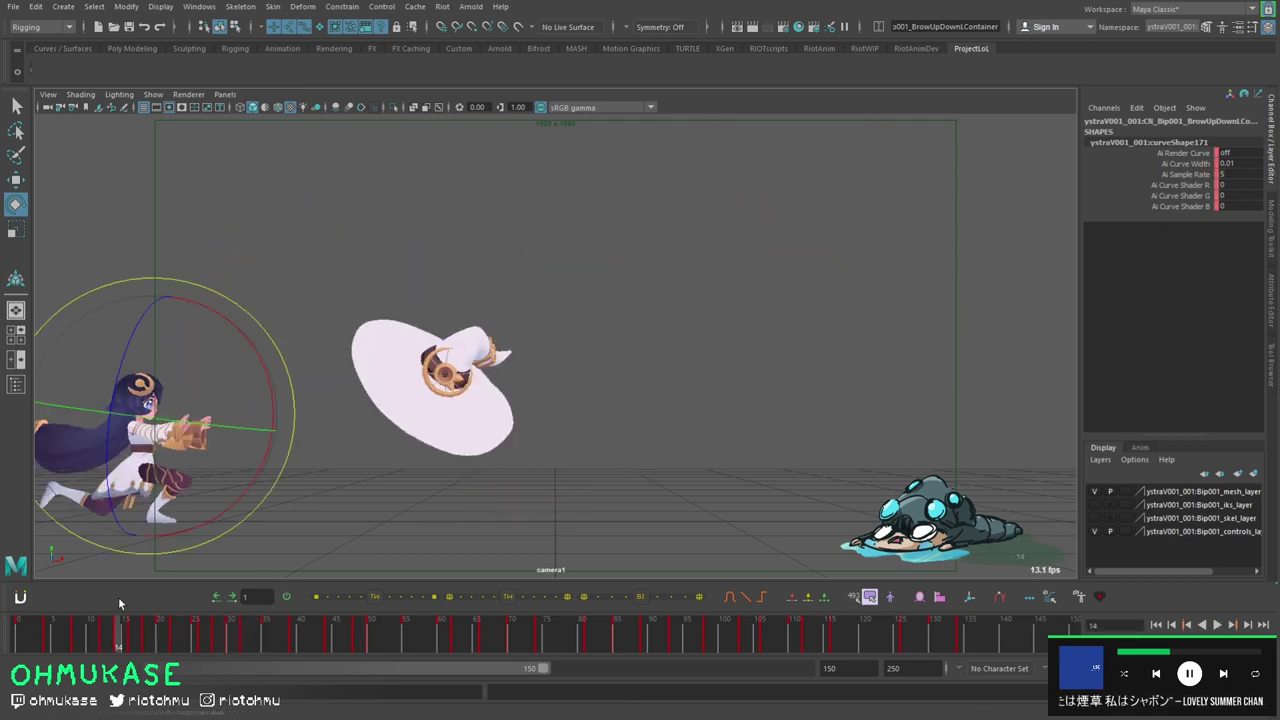
pyautogui.hotkey('alt', ',')
pyautogui.hotkey('alt', ',')
pyautogui.hotkey('alt', '.')
pyautogui.hotkey('alt', '.')
pyautogui.hotkey('alt', 'v')
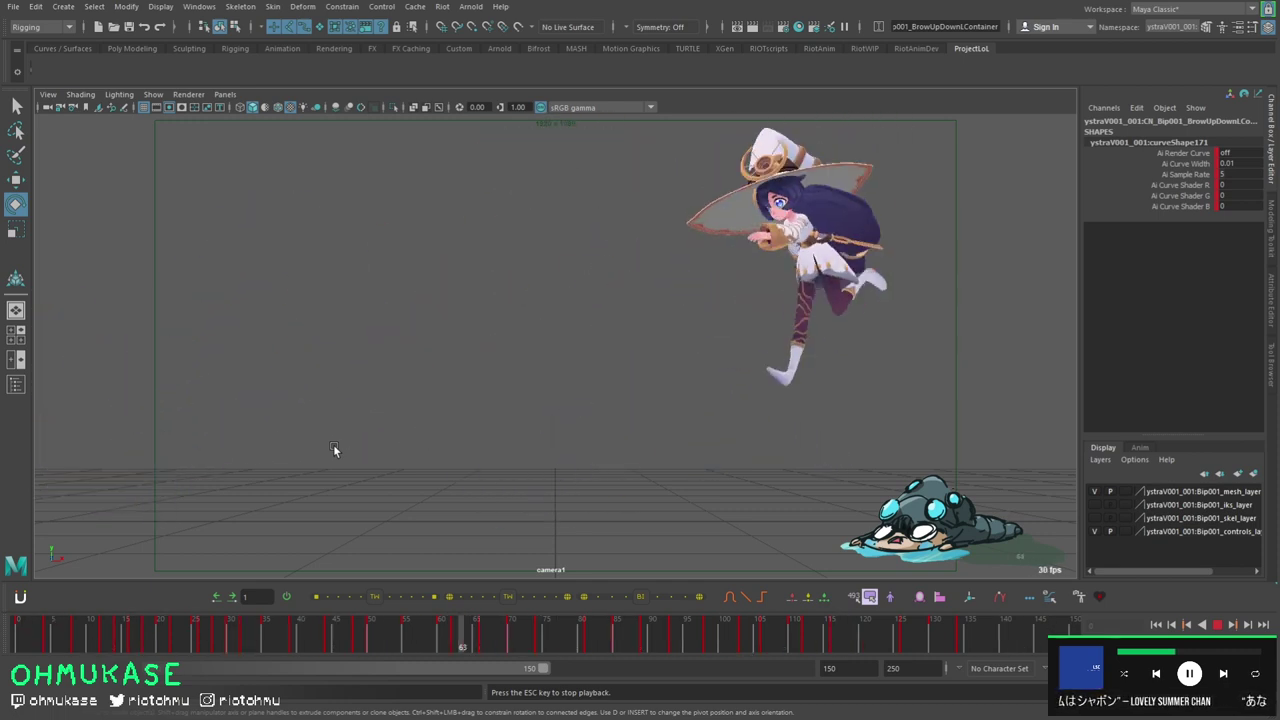
pyautogui.click(93, 629)
pyautogui.moveTo(93, 629); pyautogui.dragTo(298, 640)
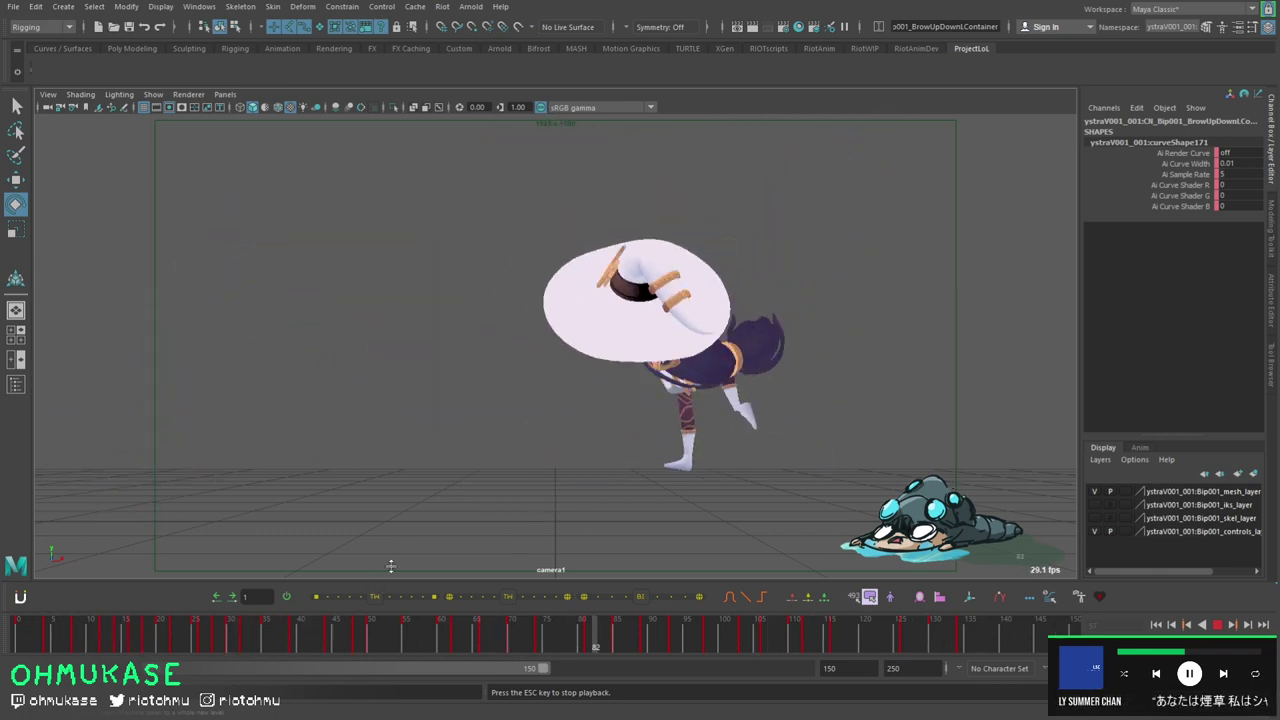
pyautogui.press('Escape')
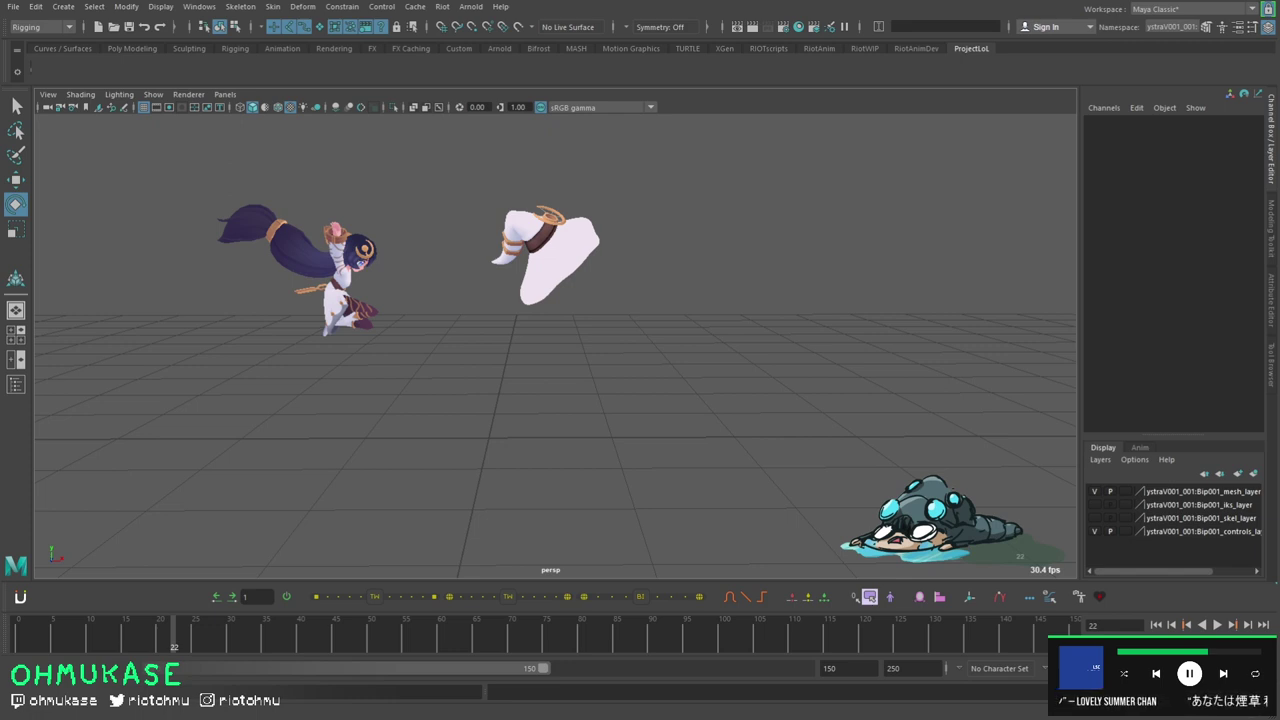
# - Display the rig's control curves and frame the character up close in the perspective view at frame 12
pyautogui.press('Escape')
pyautogui.hotkey('alt', '1')
pyautogui.hotkey('alt', '1')
pyautogui.hotkey('alt', '1')
pyautogui.keyDown('alt'); pyautogui.moveTo(218, 378); pyautogui.dragTo(649, 371, button='middle'); pyautogui.keyUp('alt')
pyautogui.scroll(5, 649, 371)
pyautogui.hotkey('alt', '1')
pyautogui.scroll(3, 612, 363)
pyautogui.hotkey('alt', '1')
pyautogui.scroll(3, 537, 361)
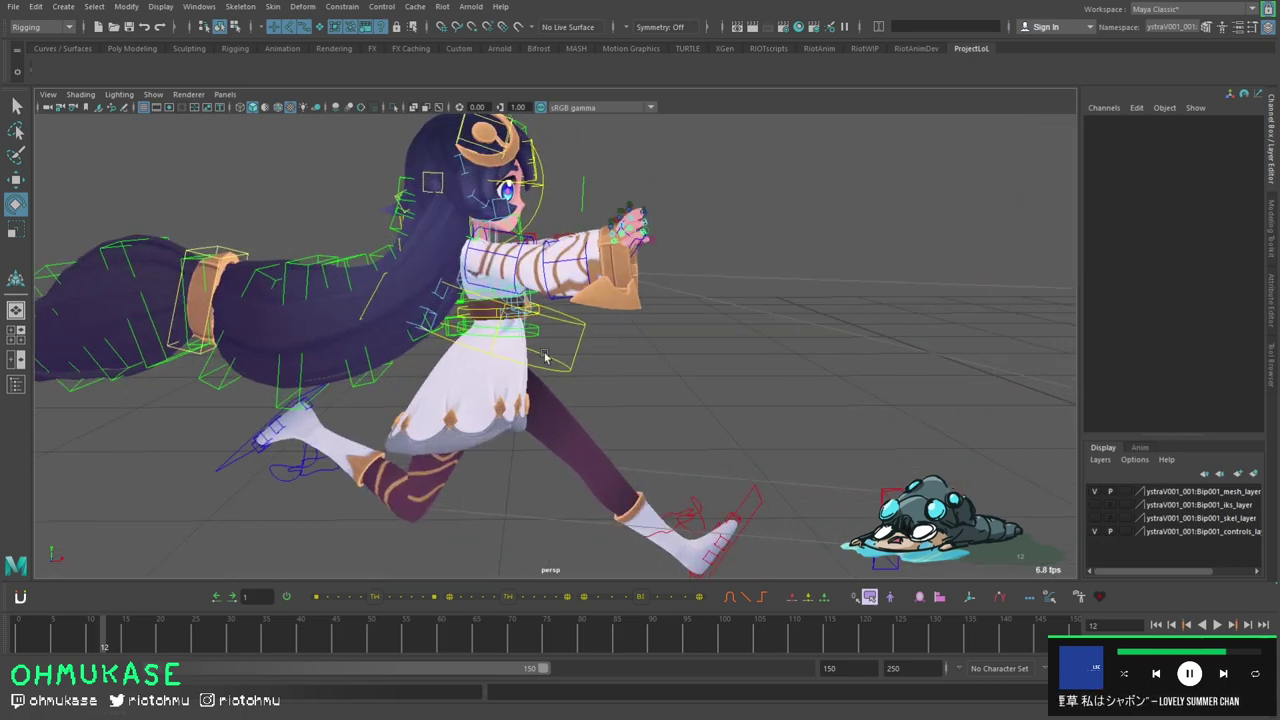
# - Inspect the pelvis and spine controls on frame 12 by selecting each one, and clear the selection
pyautogui.press('w')
pyautogui.click(565, 340)
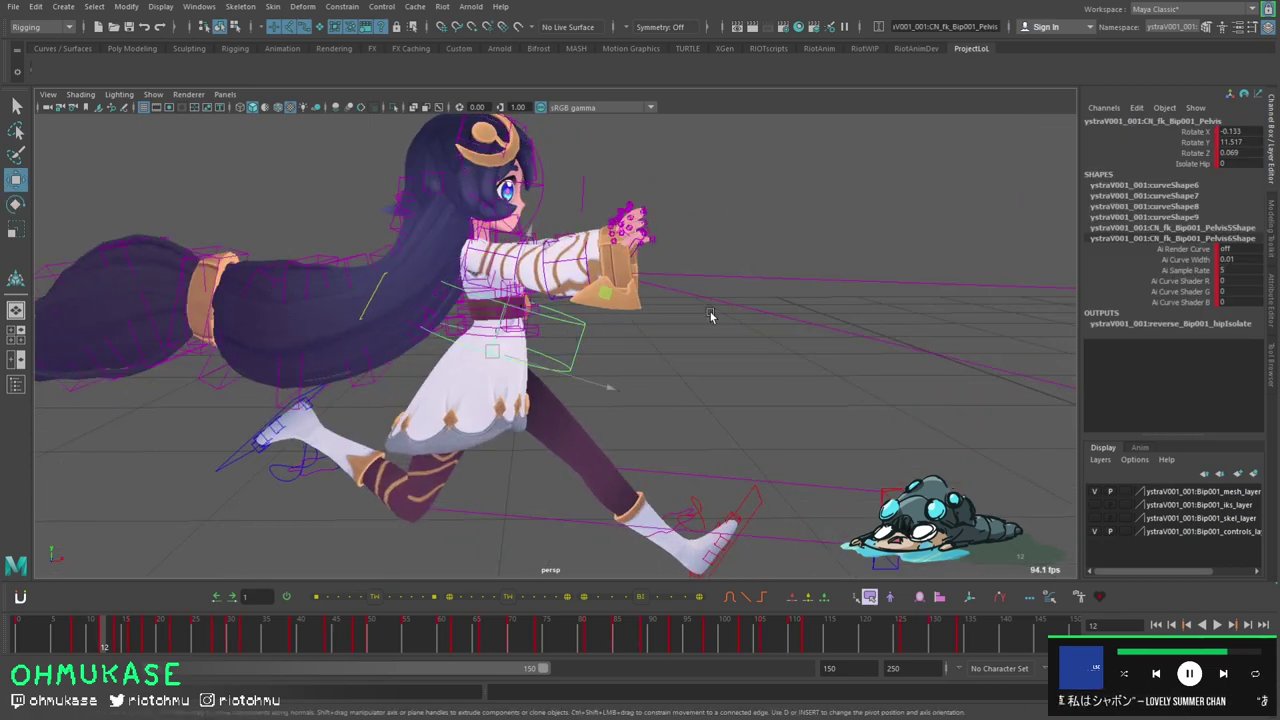
pyautogui.press('e')
pyautogui.press('w')
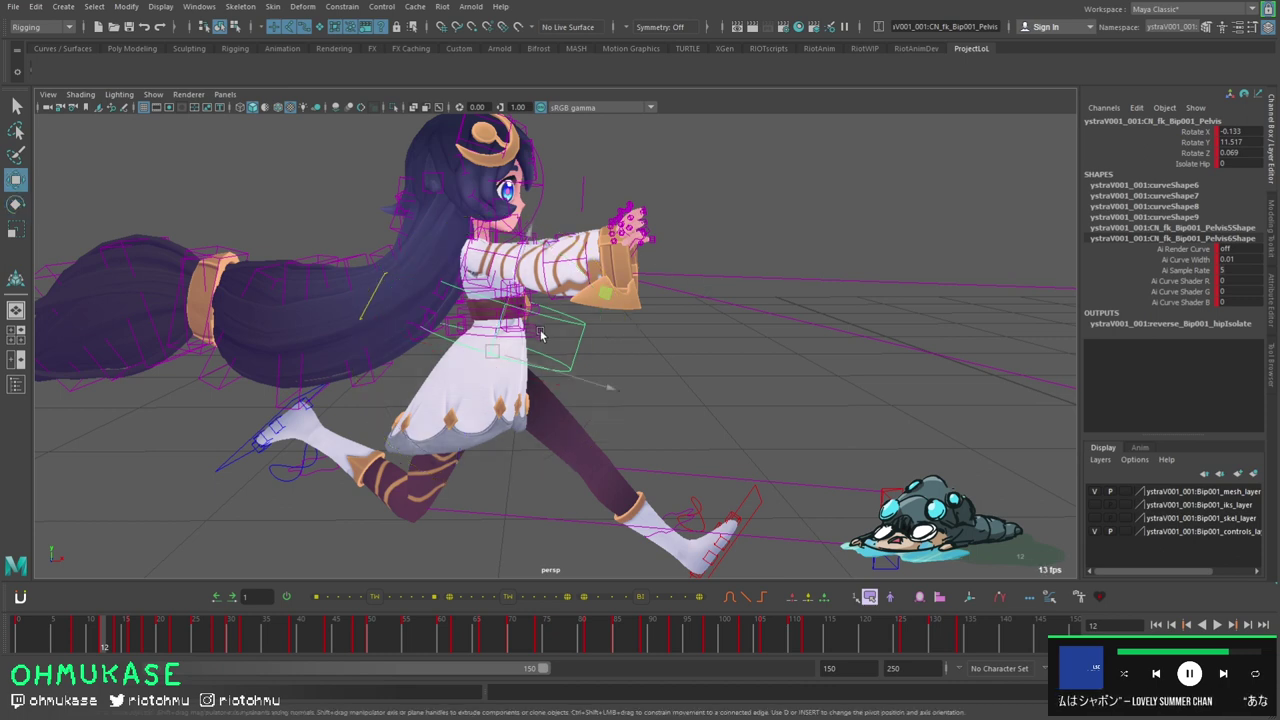
pyautogui.click(540, 335)
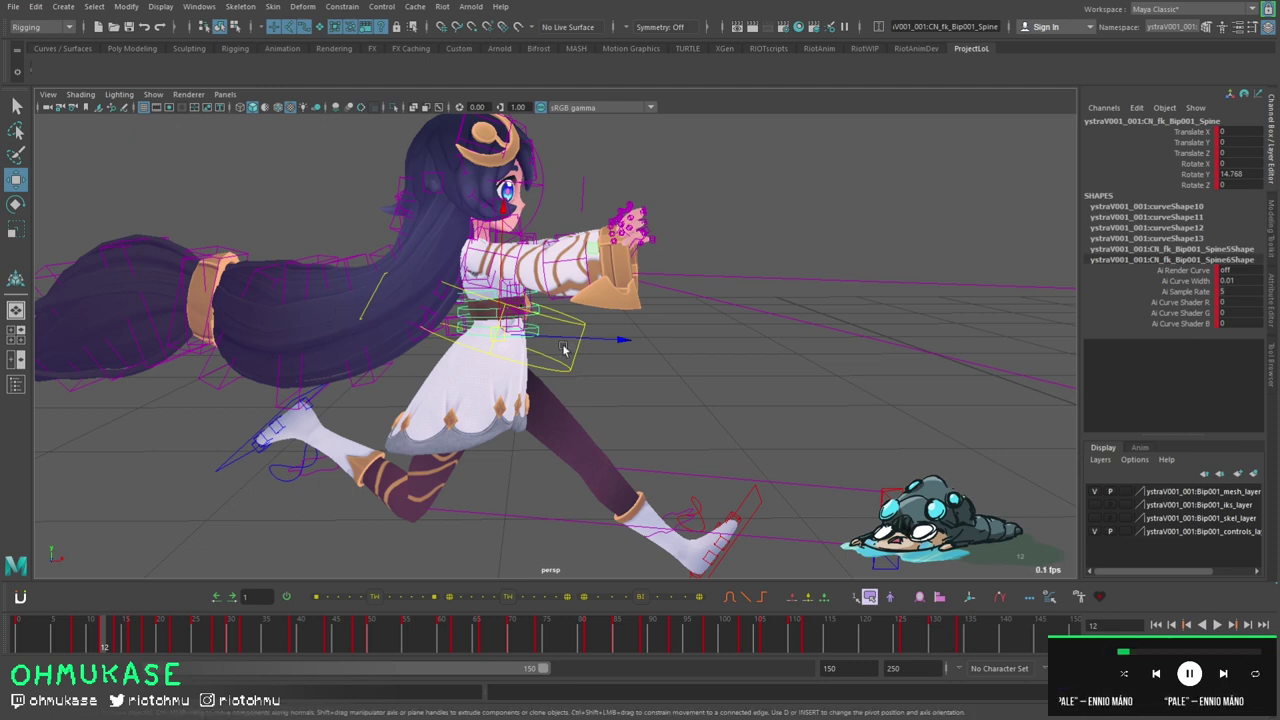
pyautogui.click(668, 404)
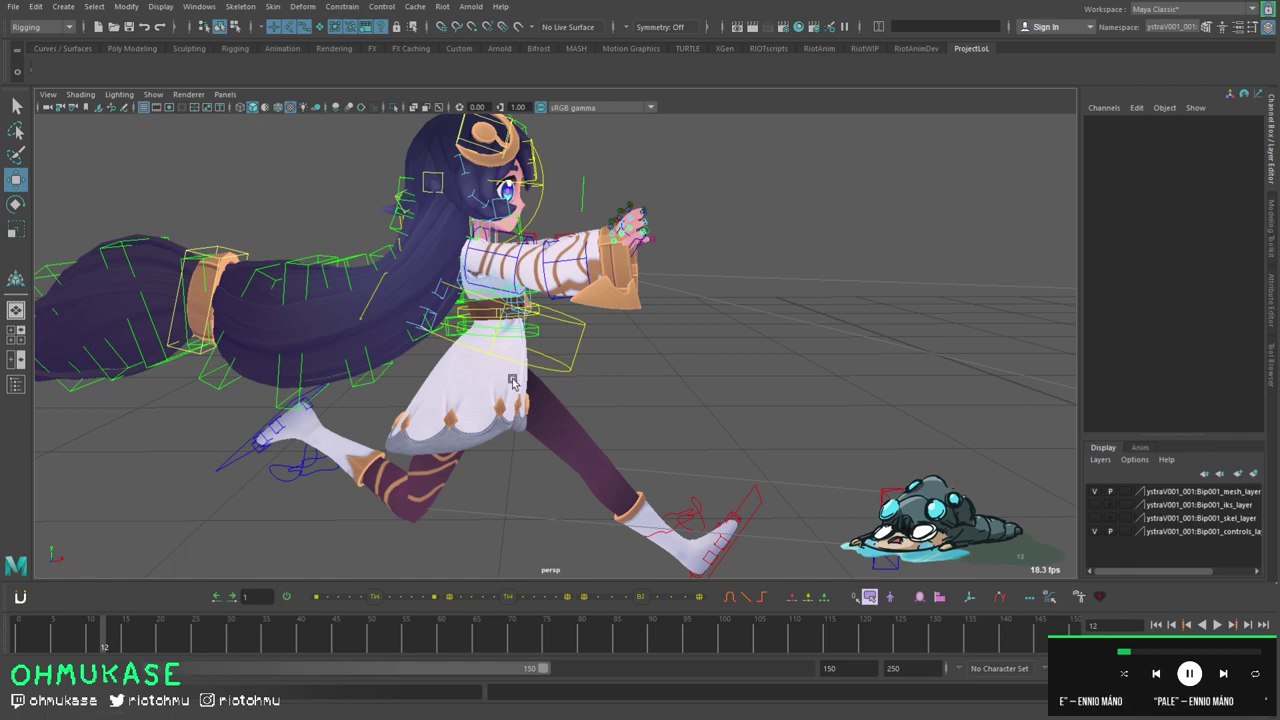
# - Select the character's COG control and isolate its Translate Y curve in the Graph Editor, framed on the early keys
pyautogui.keyDown('alt'); pyautogui.moveTo(538, 383); pyautogui.dragTo(443, 376); pyautogui.keyUp('alt')
pyautogui.click(472, 328)
pyautogui.keyDown('alt'); pyautogui.moveTo(472, 328); pyautogui.dragTo(380, 297); pyautogui.keyUp('alt')
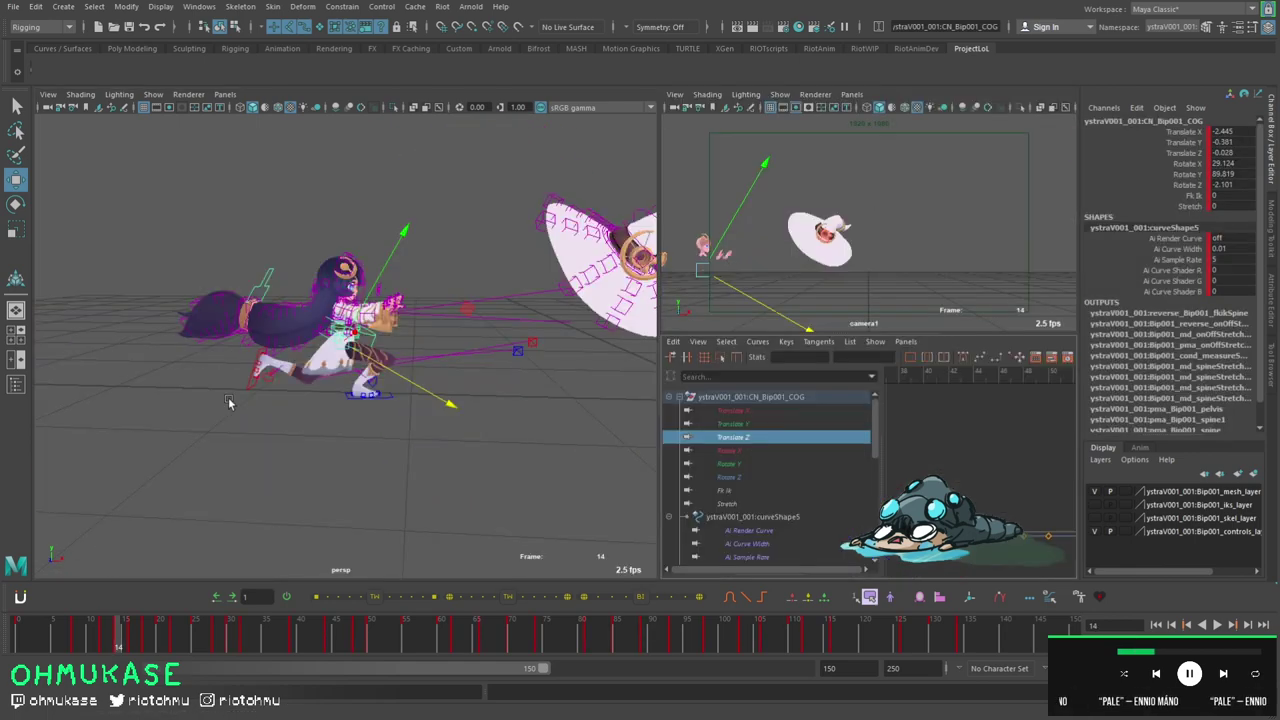
pyautogui.keyDown('alt'); pyautogui.moveTo(229, 400); pyautogui.dragTo(608, 374); pyautogui.keyUp('alt')
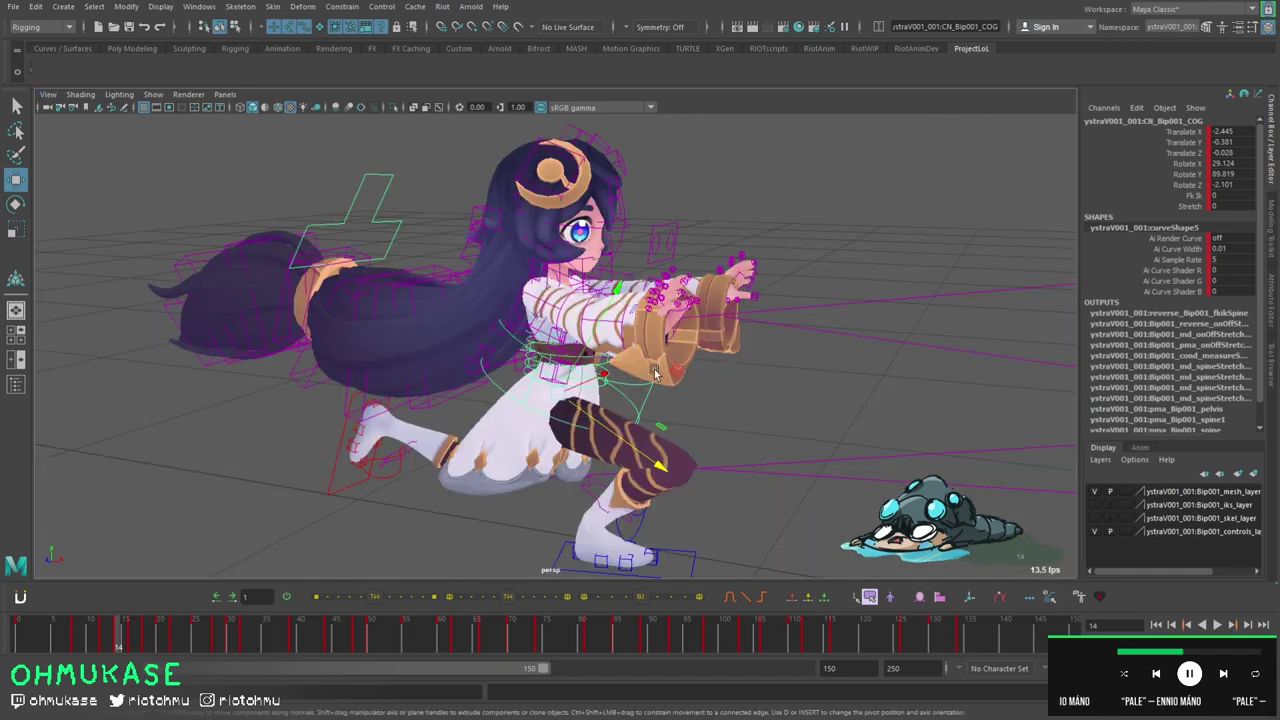
pyautogui.press('space')
pyautogui.press('space')
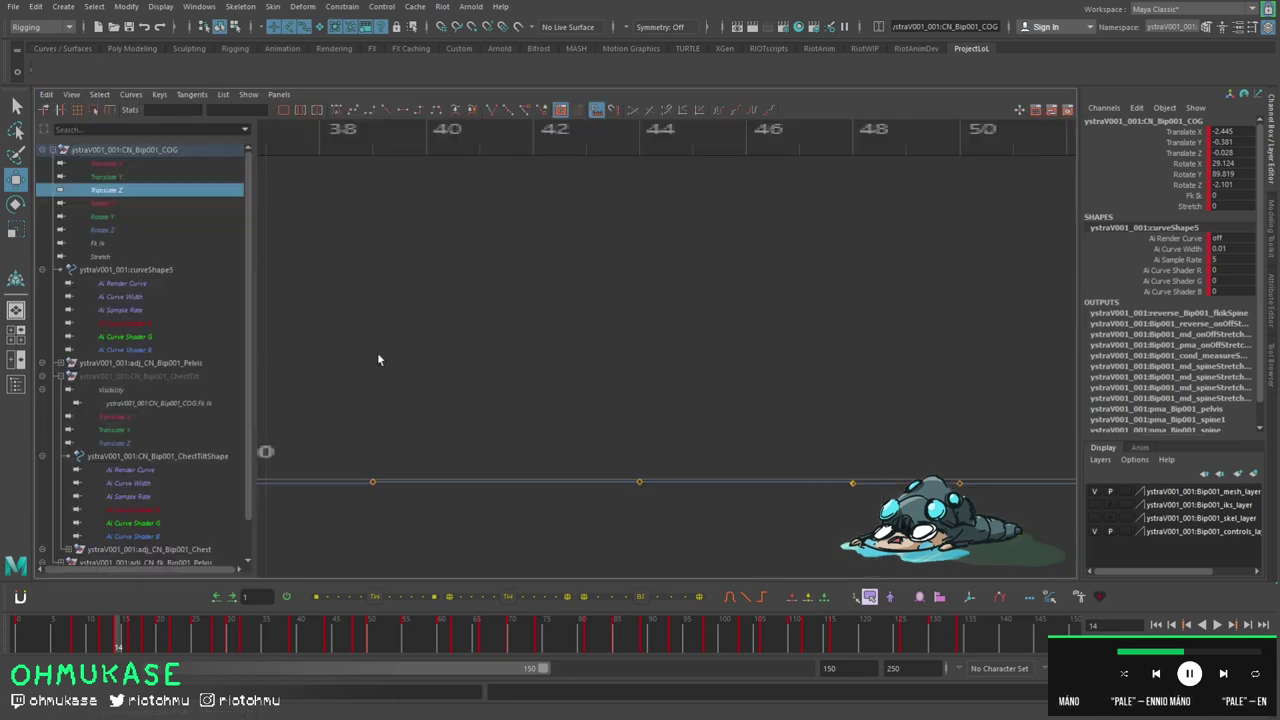
pyautogui.click(126, 177)
pyautogui.press('f')
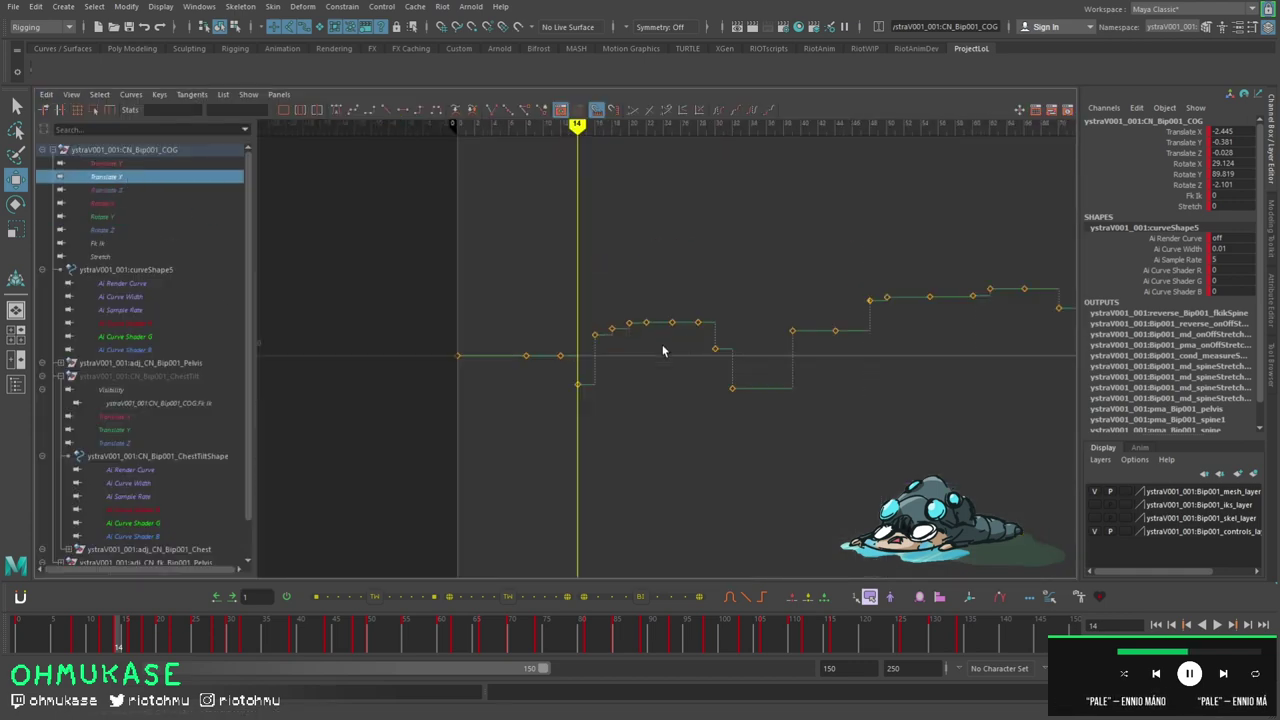
pyautogui.scroll(3, 571, 348)
pyautogui.scroll(3, 548, 425)
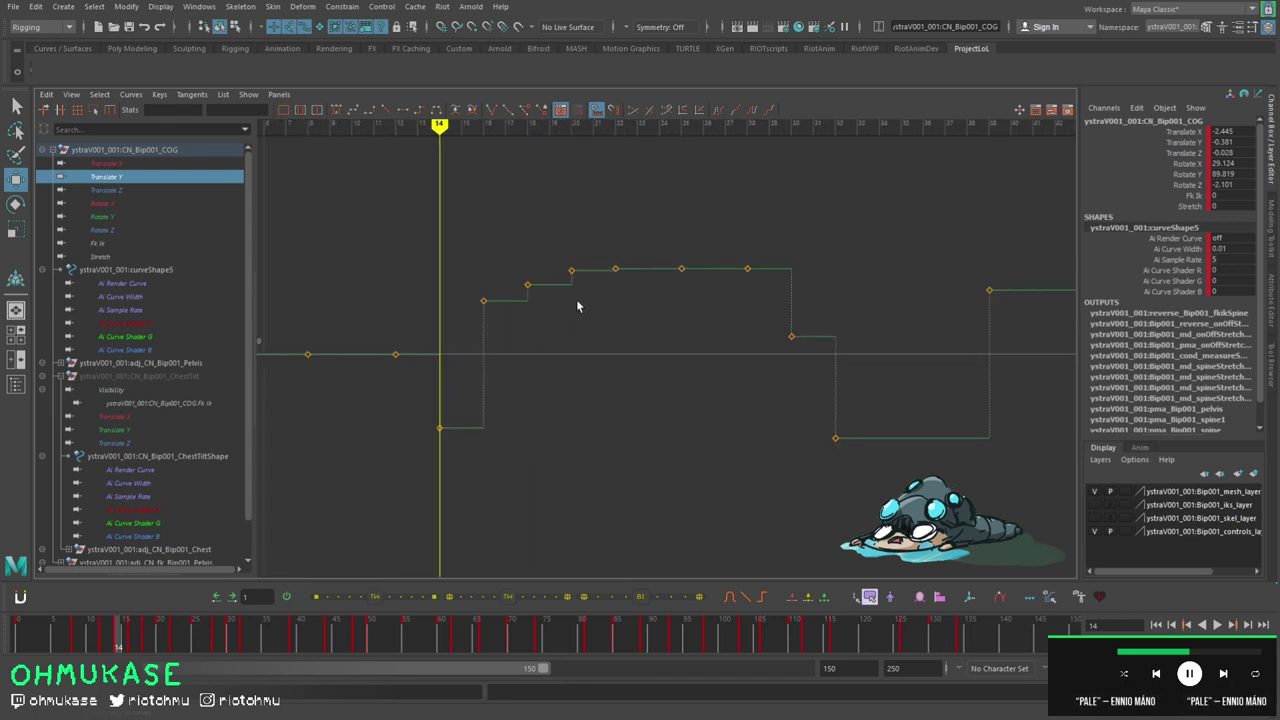
# - Try lowering the COG's Translate Y keys at frames 18, 22 and 28 to give the curve uneven steps
pyautogui.scroll(-2, 863, 391)
pyautogui.moveTo(898, 388)
pyautogui.keyDown('alt'); pyautogui.mouseDown(button='middle')
pyautogui.moveTo(536, 399)
pyautogui.moveTo(896, 380)
pyautogui.mouseUp(button='middle'); pyautogui.keyUp('alt')
pyautogui.keyDown('alt'); pyautogui.moveTo(446, 340); pyautogui.dragTo(625, 358, button='right'); pyautogui.keyUp('alt')
pyautogui.moveTo(640, 285); pyautogui.dragTo(616, 318)
pyautogui.moveTo(637, 341); pyautogui.dragTo(674, 346, button='middle')
pyautogui.moveTo(738, 264); pyautogui.dragTo(716, 300)
pyautogui.moveTo(717, 301); pyautogui.dragTo(728, 335, button='middle')
pyautogui.moveTo(845, 255); pyautogui.dragTo(874, 296)
pyautogui.moveTo(877, 287); pyautogui.dragTo(870, 324, button='middle')
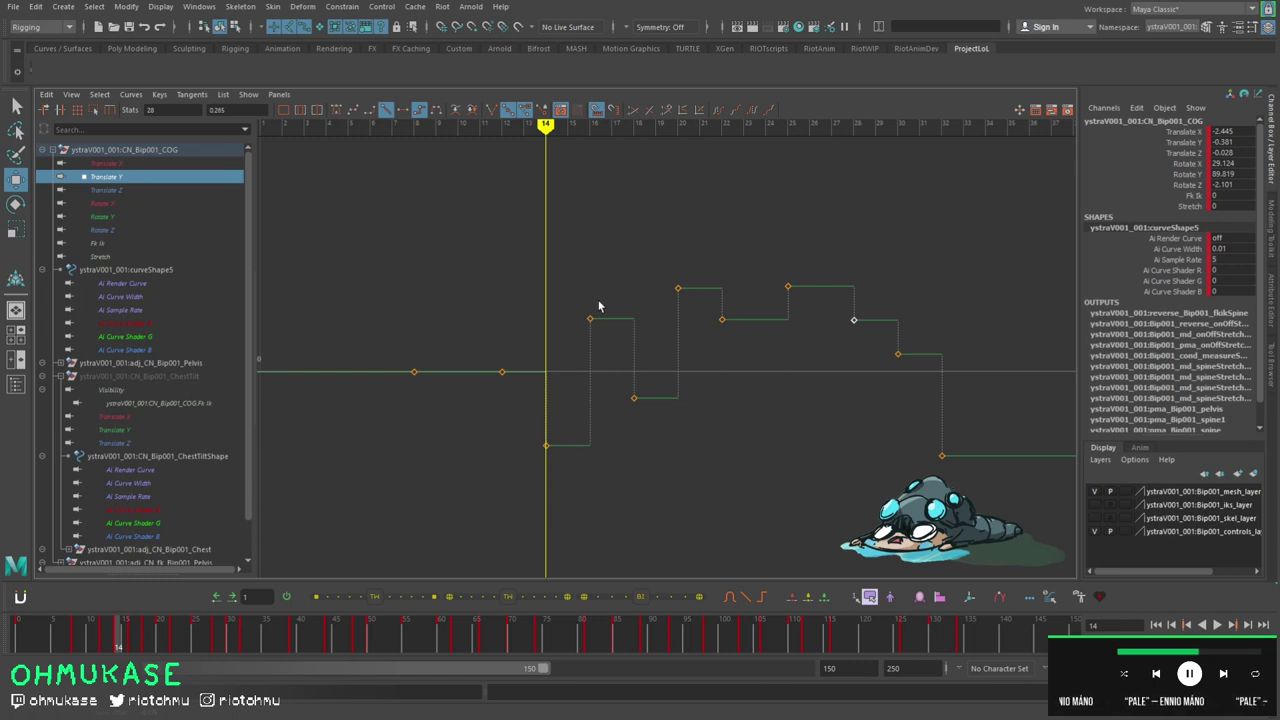
pyautogui.moveTo(552, 293); pyautogui.dragTo(641, 437)
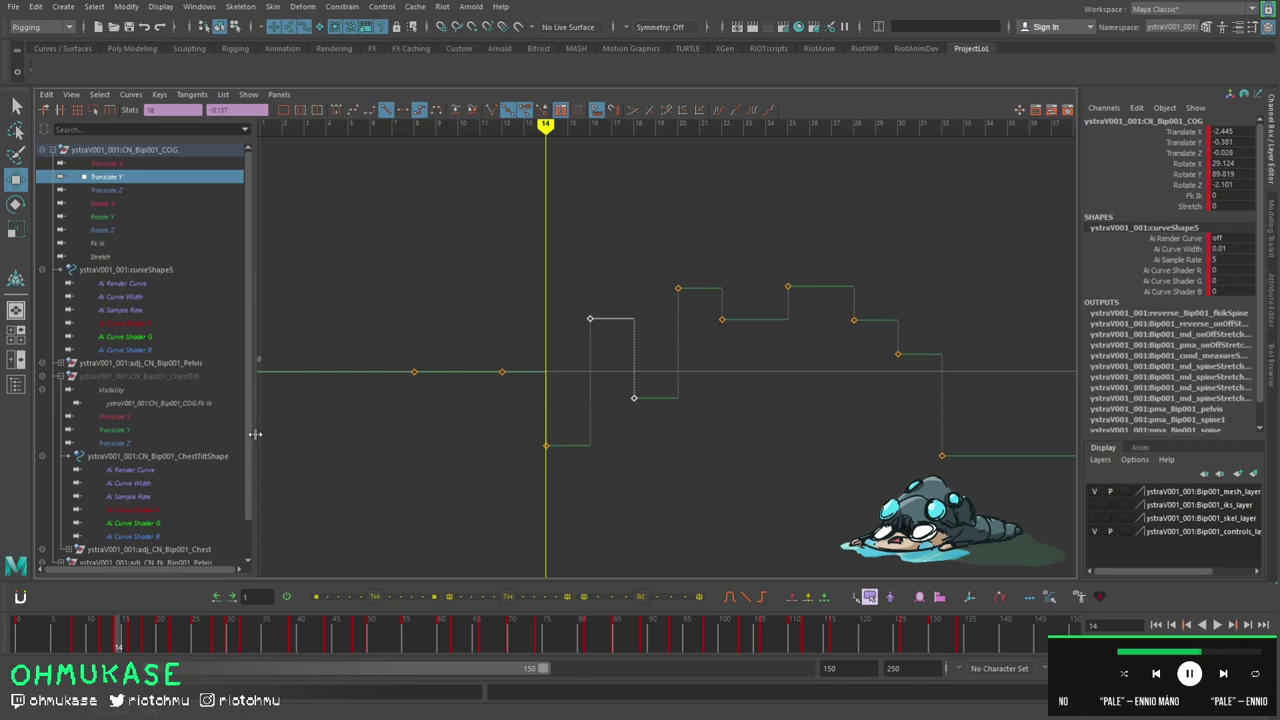
pyautogui.hotkey('ctrl', 'z')
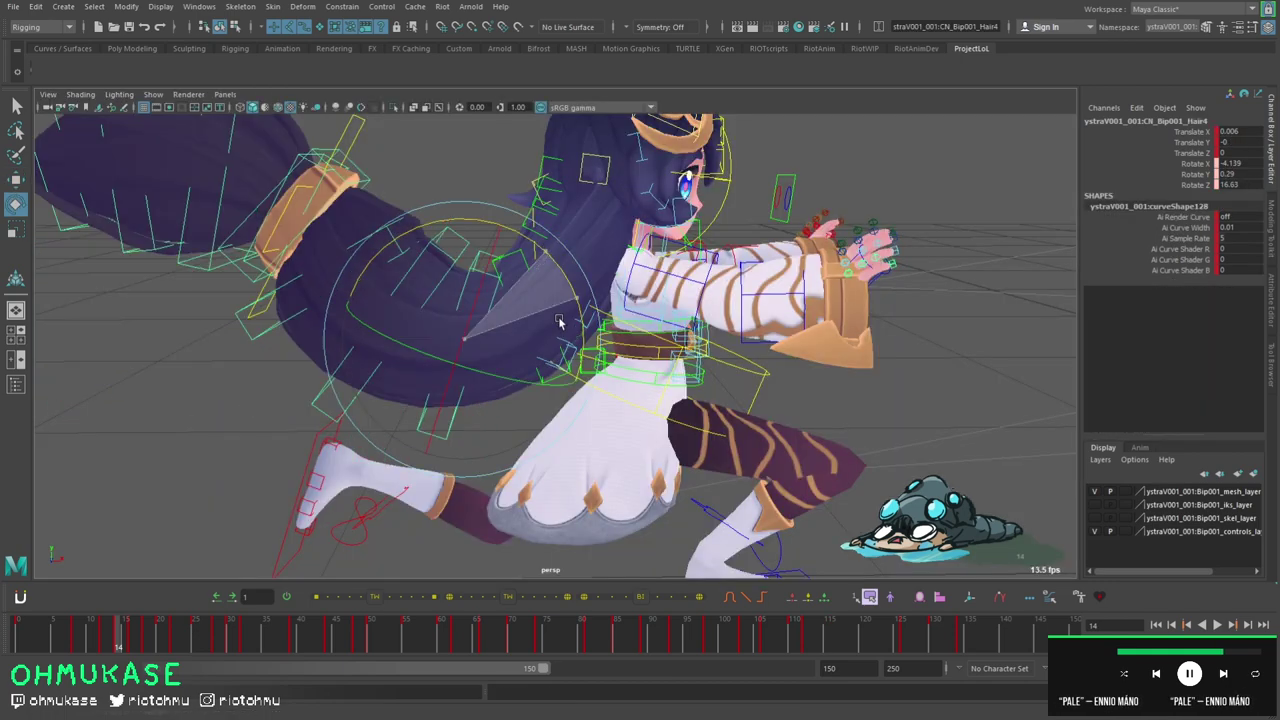
# - Try rotating the ponytail's Hair5 control to about -42 in Rotate Z at frame 14, and undo the change
pyautogui.press('w')
pyautogui.click(437, 251)
pyautogui.press('e')
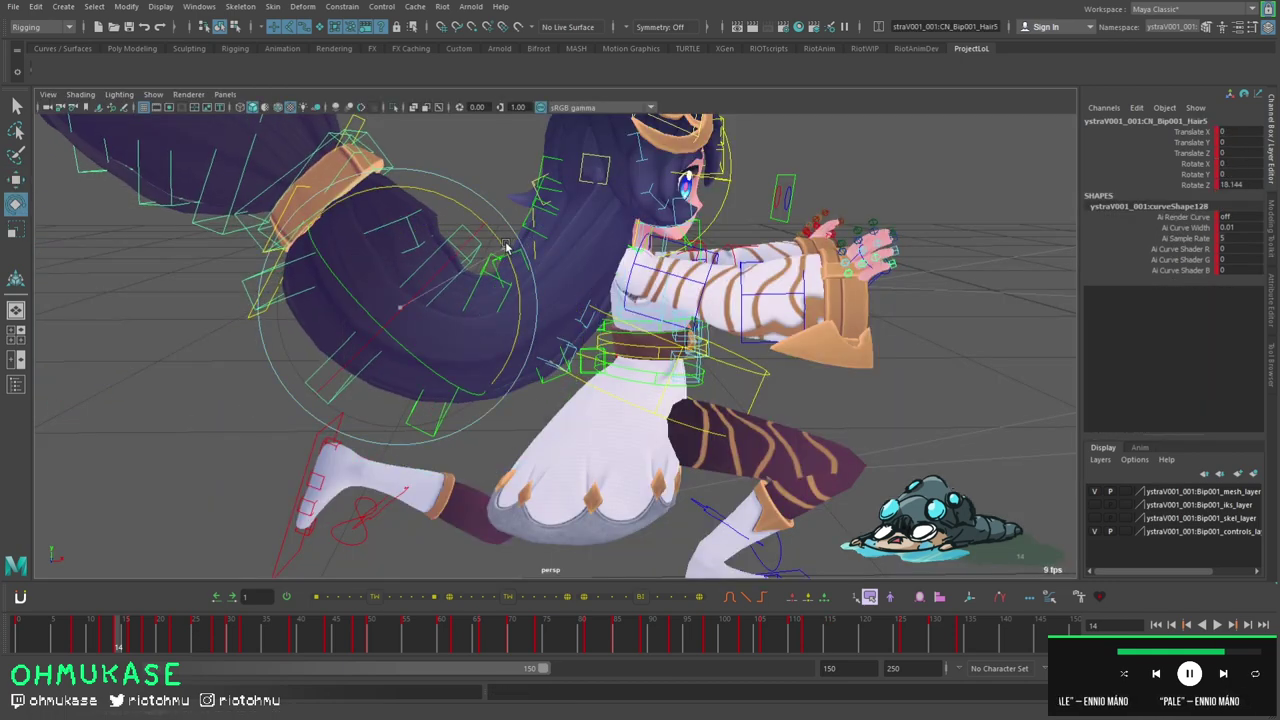
pyautogui.moveTo(507, 248); pyautogui.dragTo(398, 163)
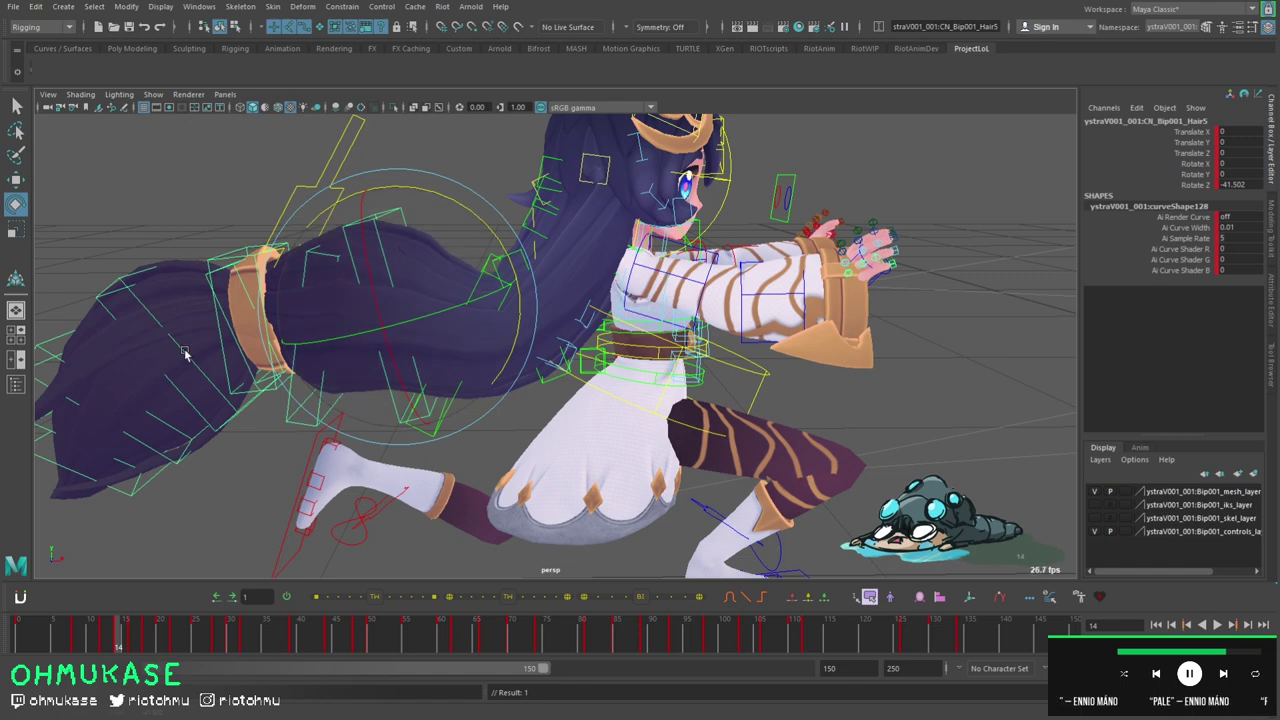
pyautogui.hotkey('ctrl', 'z')
pyautogui.hotkey('ctrl', 'z')
pyautogui.hotkey('ctrl', 'z')
pyautogui.hotkey('ctrl', 'z')
# - Examine the outstretched arms at frame 14 and try rotating a shoulder control on the character's right arm
pyautogui.click(640, 390)
pyautogui.keyDown('alt'); pyautogui.moveTo(640, 388); pyautogui.dragTo(391, 379); pyautogui.keyUp('alt')
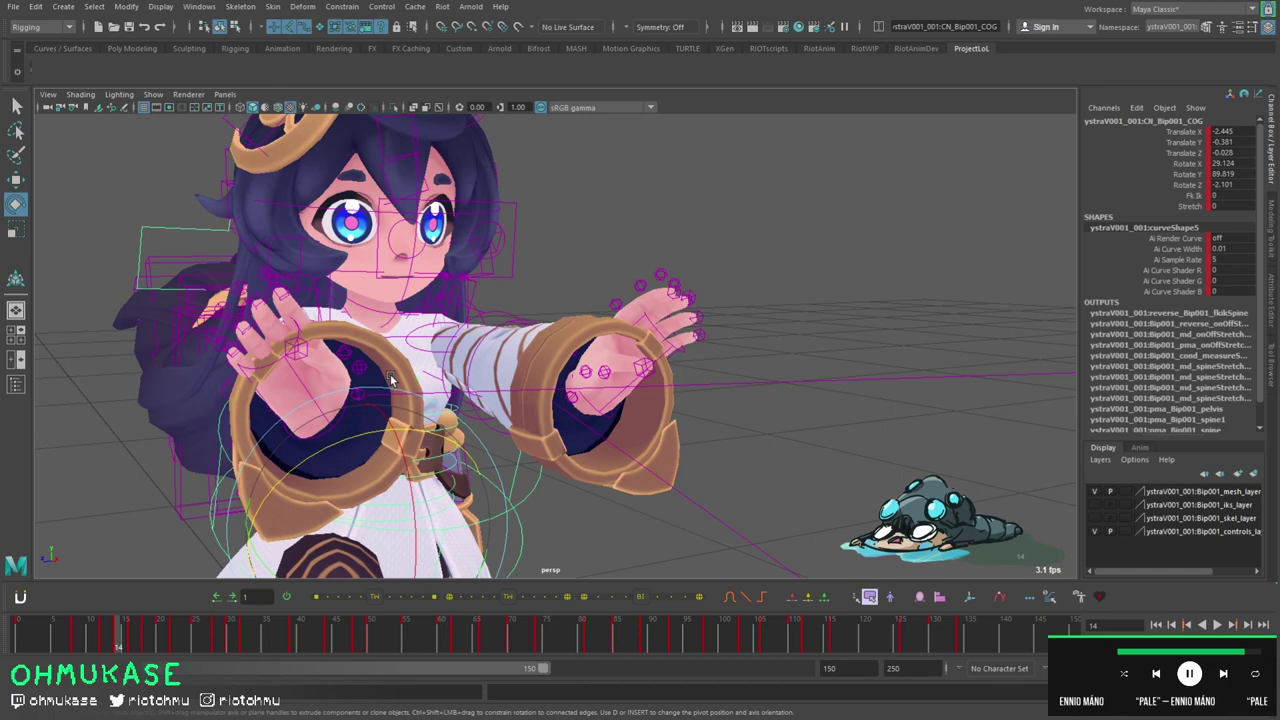
pyautogui.keyDown('alt'); pyautogui.moveTo(475, 343); pyautogui.dragTo(565, 330); pyautogui.keyUp('alt')
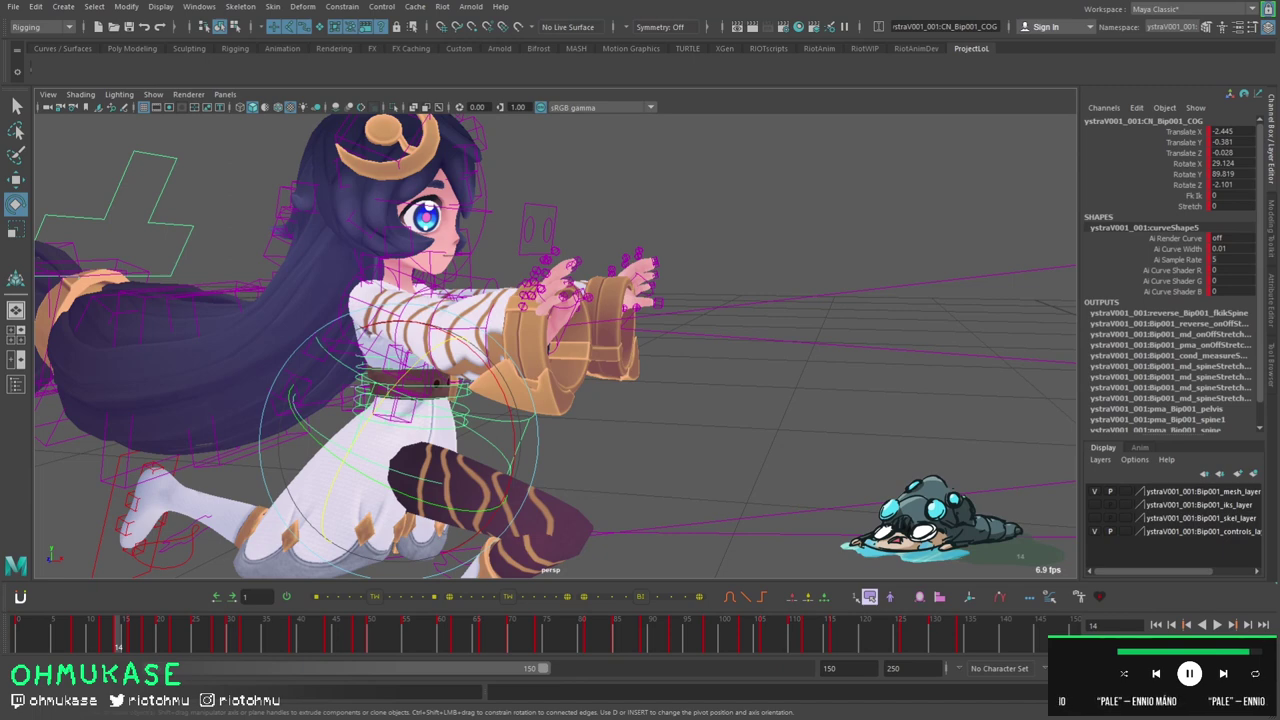
pyautogui.keyDown('alt'); pyautogui.moveTo(362, 478); pyautogui.dragTo(440, 402); pyautogui.keyUp('alt')
pyautogui.scroll(1, 443, 405)
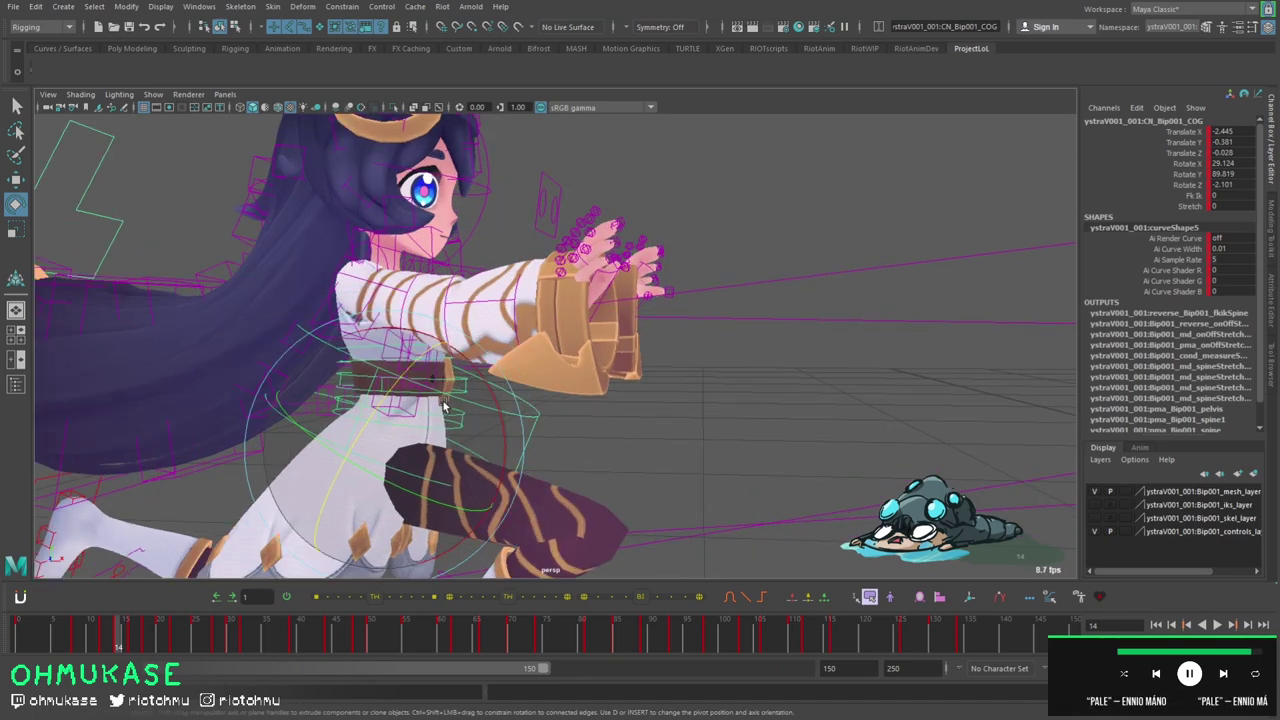
pyautogui.press('w')
pyautogui.click(402, 295)
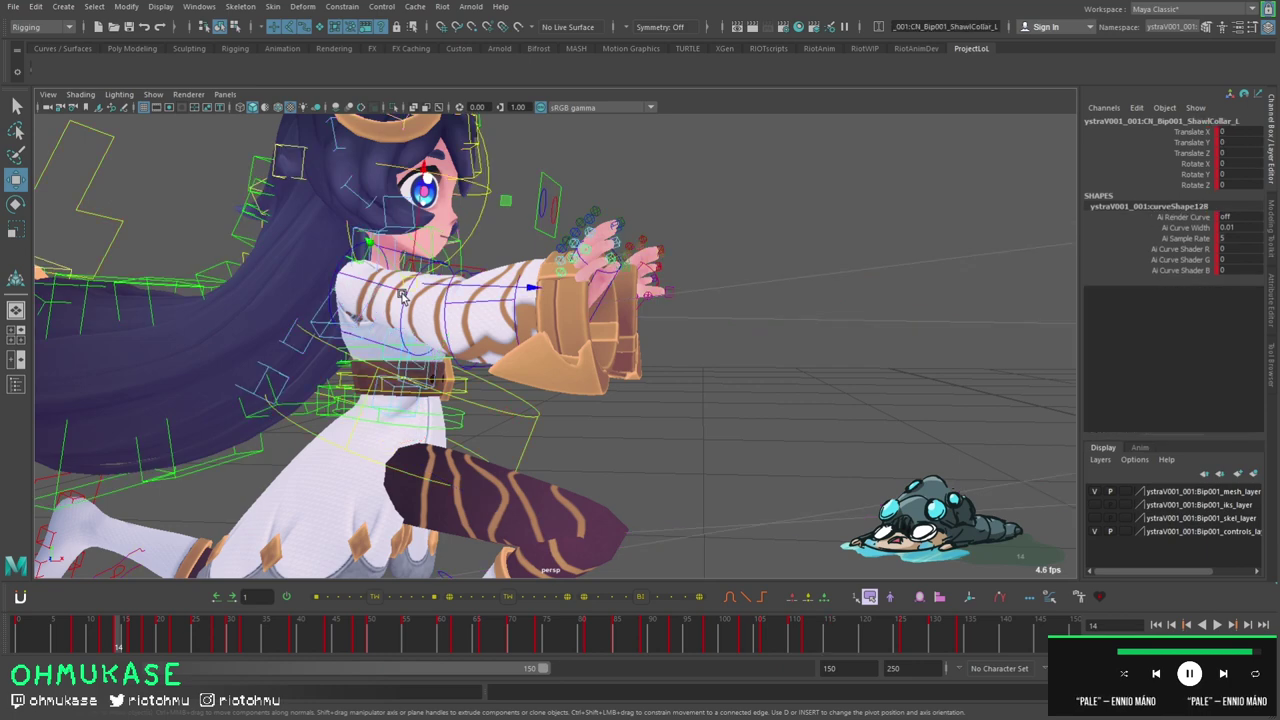
pyautogui.click(373, 283)
pyautogui.press('e')
pyautogui.moveTo(415, 313); pyautogui.dragTo(448, 290)
pyautogui.keyDown('alt'); pyautogui.moveTo(455, 255); pyautogui.dragTo(352, 388); pyautogui.keyUp('alt')
# - Test rotations of the right arm's shoulder controls from the front, undoing each attempt
pyautogui.press('w')
pyautogui.click(393, 316)
pyautogui.press('e')
pyautogui.hotkey('ctrl', 'z')
pyautogui.press('w')
pyautogui.press('e')
pyautogui.hotkey('ctrl', 'z')
pyautogui.press('w')
# - Try alternate rotations of the right upper arm and its neighbouring shoulder control, undoing each pose test
pyautogui.click(200, 318)
pyautogui.press('e')
pyautogui.moveTo(285, 325); pyautogui.dragTo(270, 360)
pyautogui.hotkey('ctrl', 'z')
pyautogui.press('w')
pyautogui.click(342, 338)
pyautogui.press('e')
pyautogui.hotkey('ctrl', 'z')
pyautogui.press('w')
pyautogui.click(229, 310)
pyautogui.press('e')
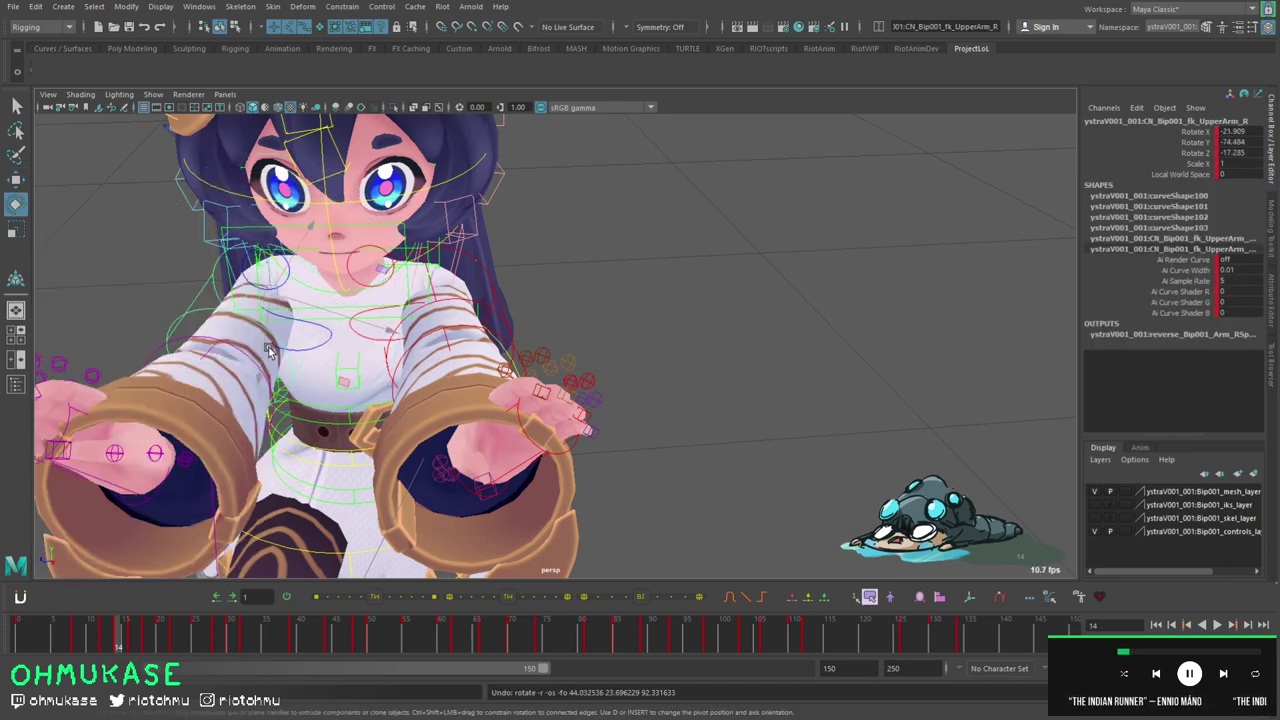
pyautogui.hotkey('ctrl', 'z')
pyautogui.hotkey('ctrl', 'z')
# - Compare posing the arm from different controls by trying rotations up to the right clavicle, undoing each one
pyautogui.press('w')
pyautogui.click(416, 325)
pyautogui.press('e')
pyautogui.moveTo(418, 328); pyautogui.dragTo(355, 352)
pyautogui.hotkey('ctrl', 'z')
pyautogui.press('w')
pyautogui.click(329, 337)
pyautogui.press('e')
pyautogui.hotkey('ctrl', 'z')
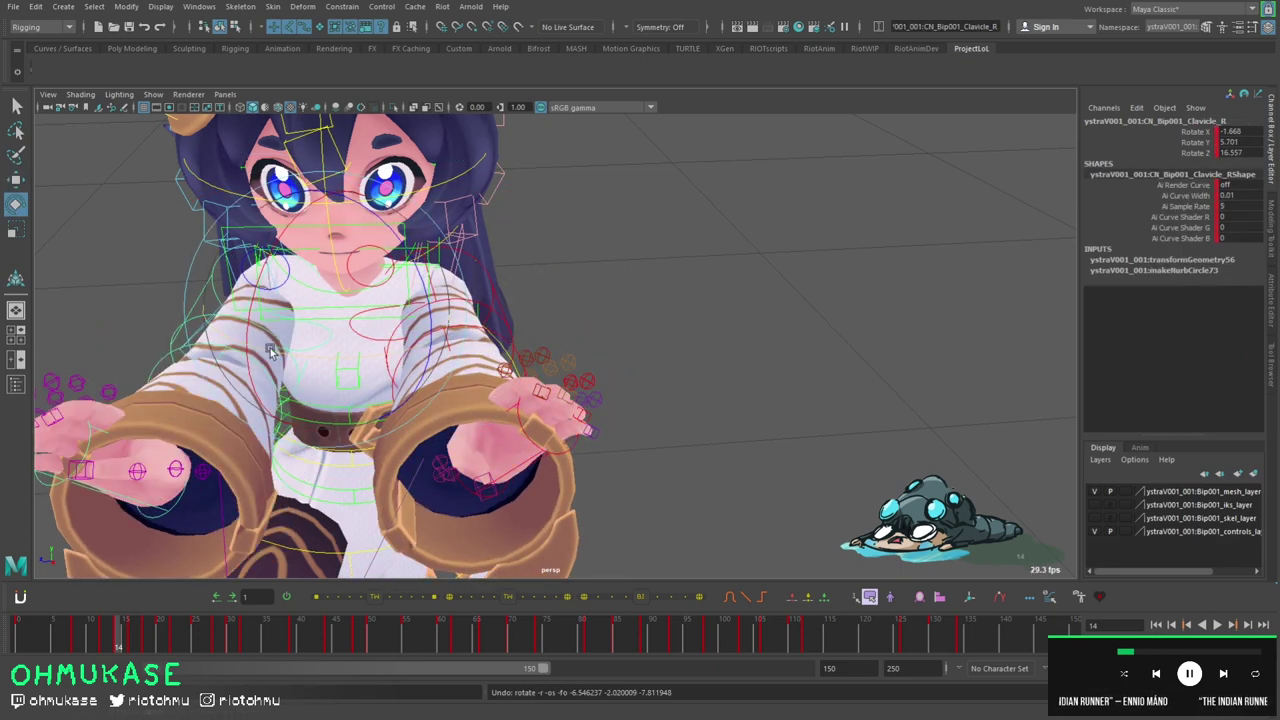
pyautogui.press('w')
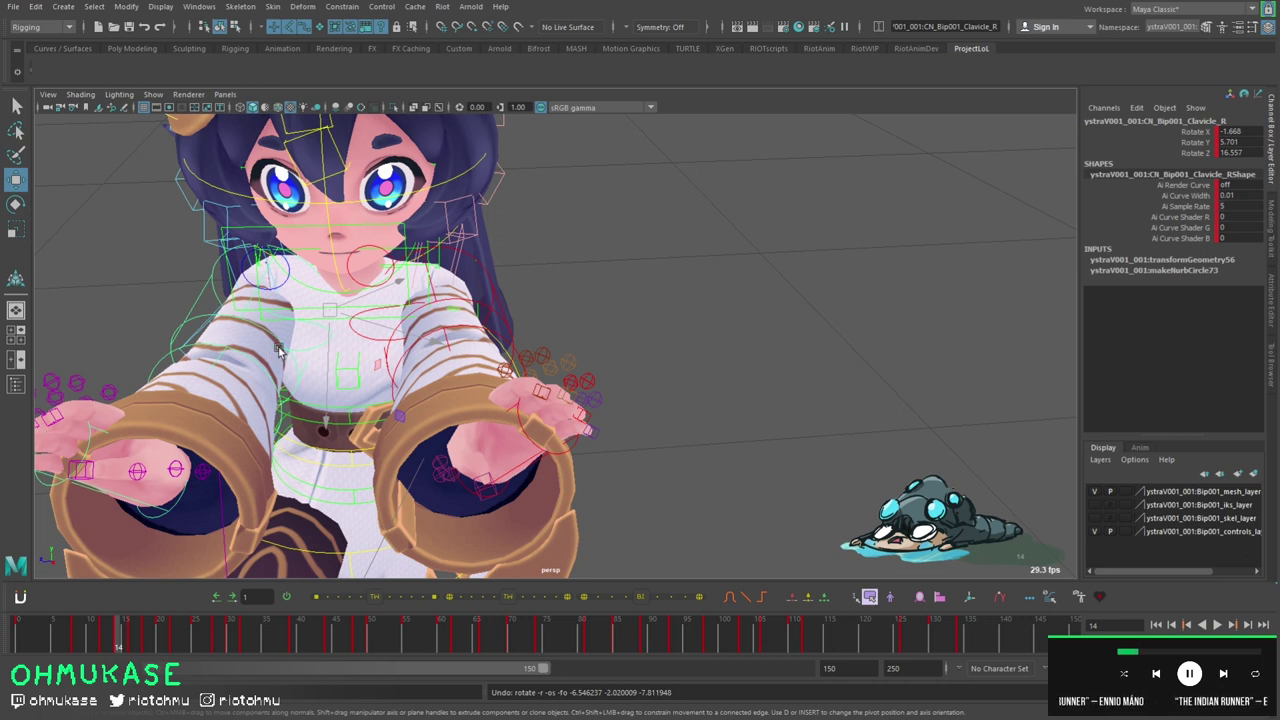
# - Try rotating the right upper arm's FK control around its separate axes from front and side, undoing each rotation
pyautogui.keyDown('alt'); pyautogui.moveTo(333, 333); pyautogui.dragTo(343, 333, button='middle'); pyautogui.keyUp('alt')
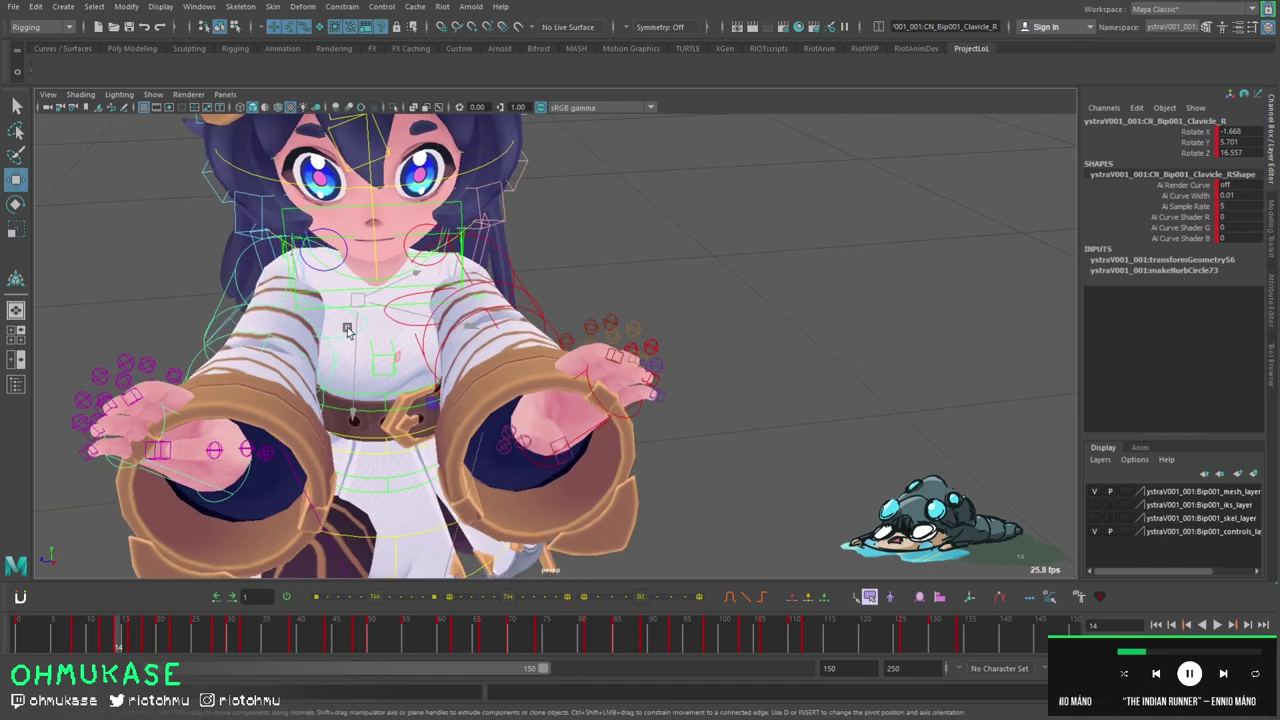
pyautogui.click(355, 331)
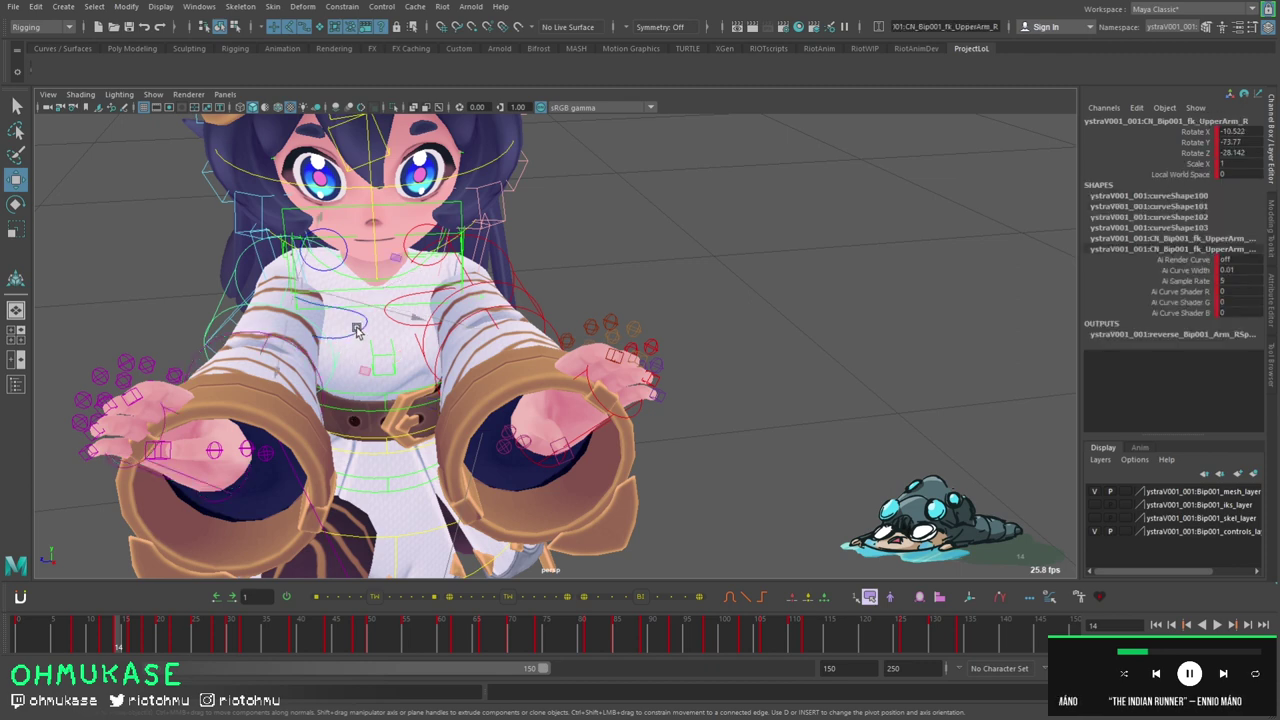
pyautogui.press('e')
pyautogui.moveTo(394, 245); pyautogui.dragTo(390, 258)
pyautogui.hotkey('ctrl', 'z')
pyautogui.moveTo(291, 257); pyautogui.dragTo(287, 284)
pyautogui.hotkey('ctrl', 'z')
pyautogui.moveTo(334, 366); pyautogui.dragTo(329, 371)
pyautogui.hotkey('ctrl', 'z')
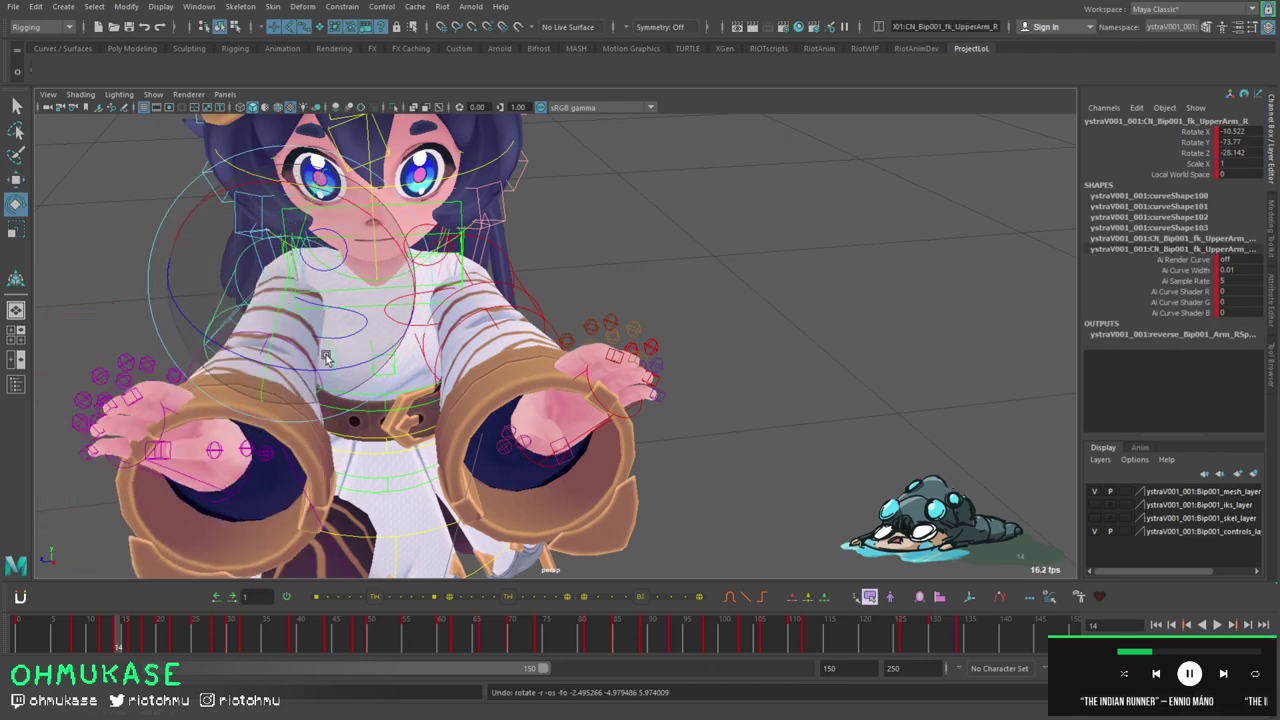
pyautogui.keyDown('alt'); pyautogui.moveTo(341, 345); pyautogui.dragTo(524, 330); pyautogui.keyUp('alt')
pyautogui.moveTo(398, 257); pyautogui.dragTo(438, 238)
pyautogui.hotkey('ctrl', 'z')
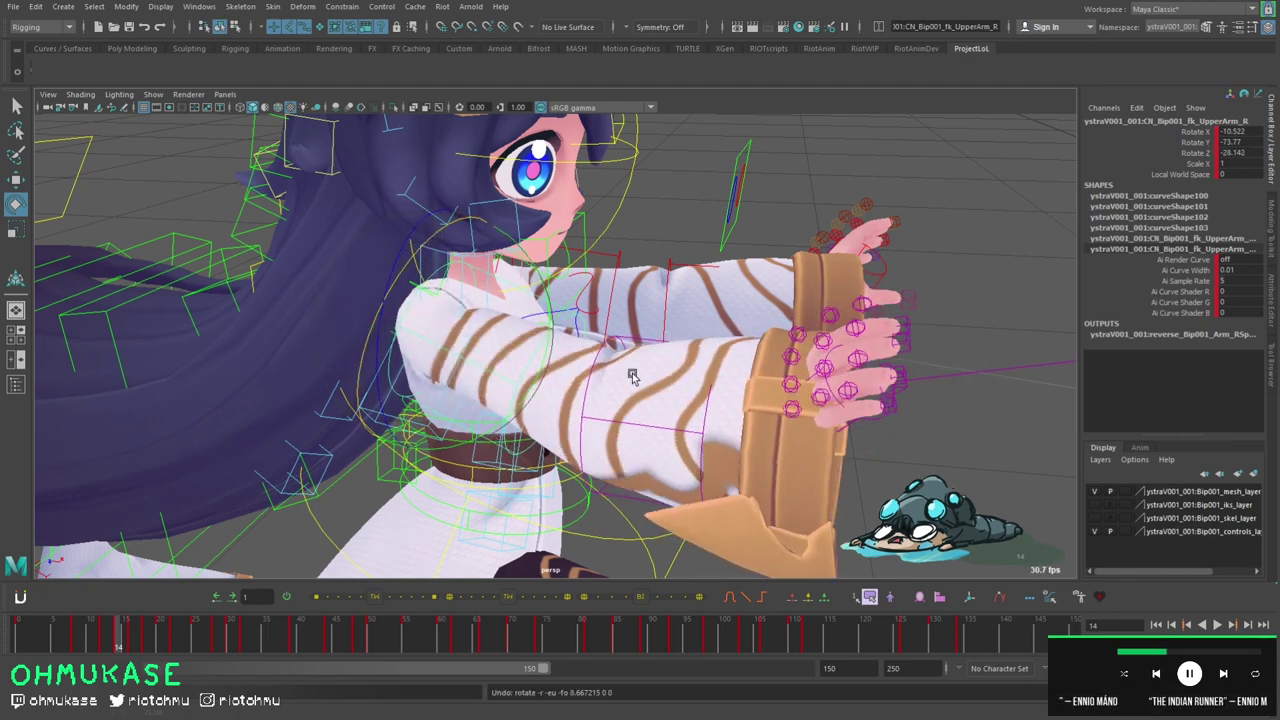
# - Isolate the right upper arm's Rotate X and Rotate Z curves in the Graph Editor and frame them
pyautogui.press('space')
pyautogui.moveTo(1183, 153); pyautogui.dragTo(1180, 133)
pyautogui.click(1183, 153)
pyautogui.keyDown('ctrl'); pyautogui.click(1186, 132); pyautogui.keyUp('ctrl')
pyautogui.press('a')
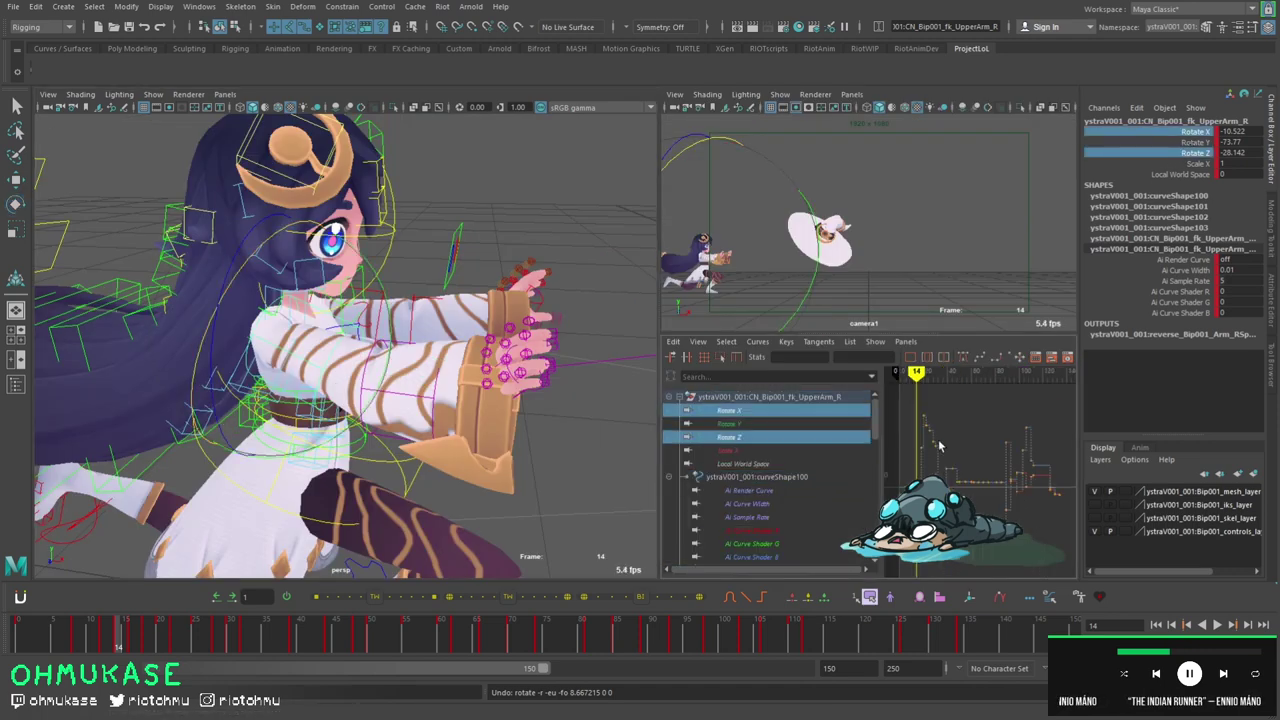
# - Enlarge the Graph Editor and examine the right upper arm's Rotate X and Rotate Z keys at frames 18 and 20
pyautogui.press('space')
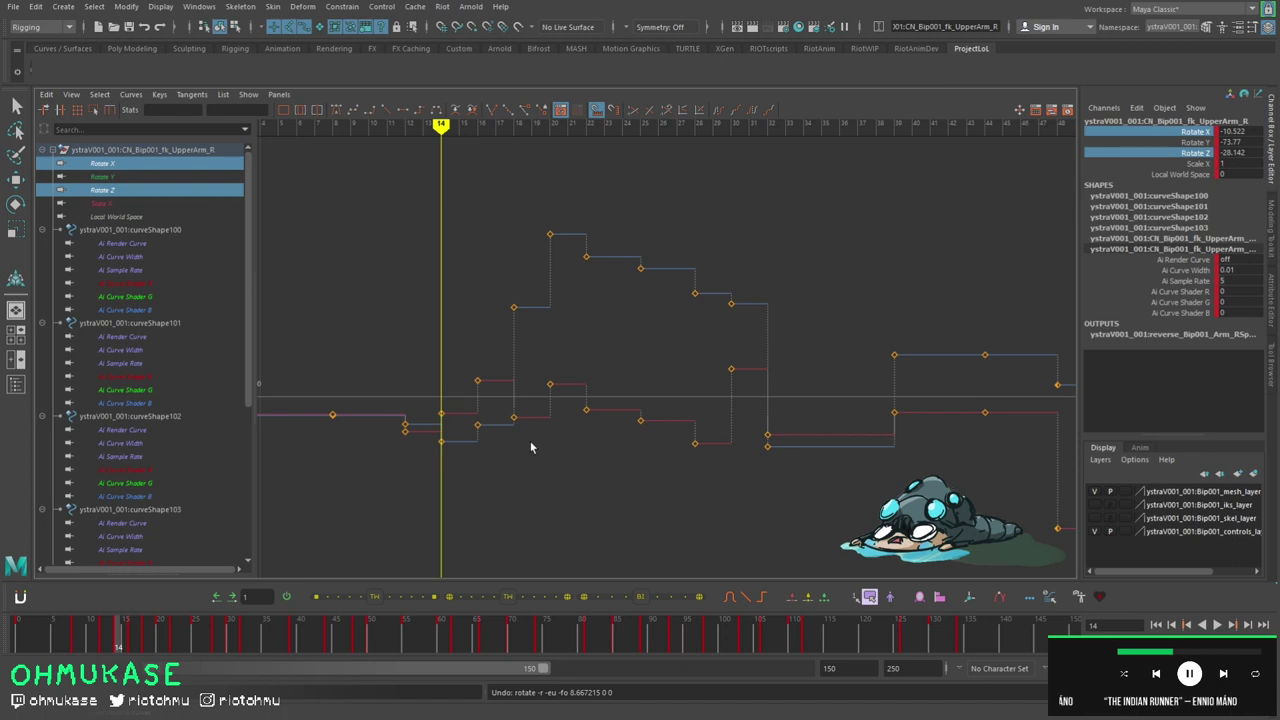
pyautogui.press('.')
pyautogui.press('.')
pyautogui.moveTo(528, 400); pyautogui.dragTo(512, 432)
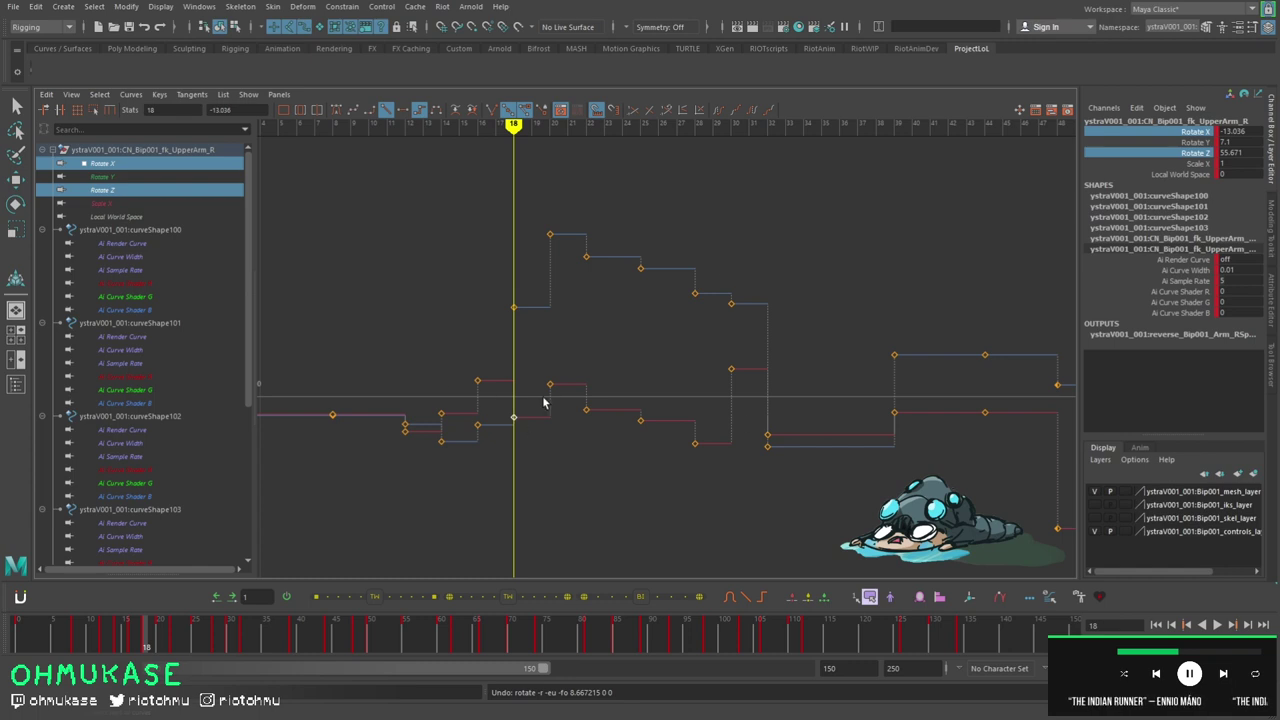
pyautogui.moveTo(566, 381); pyautogui.dragTo(514, 434)
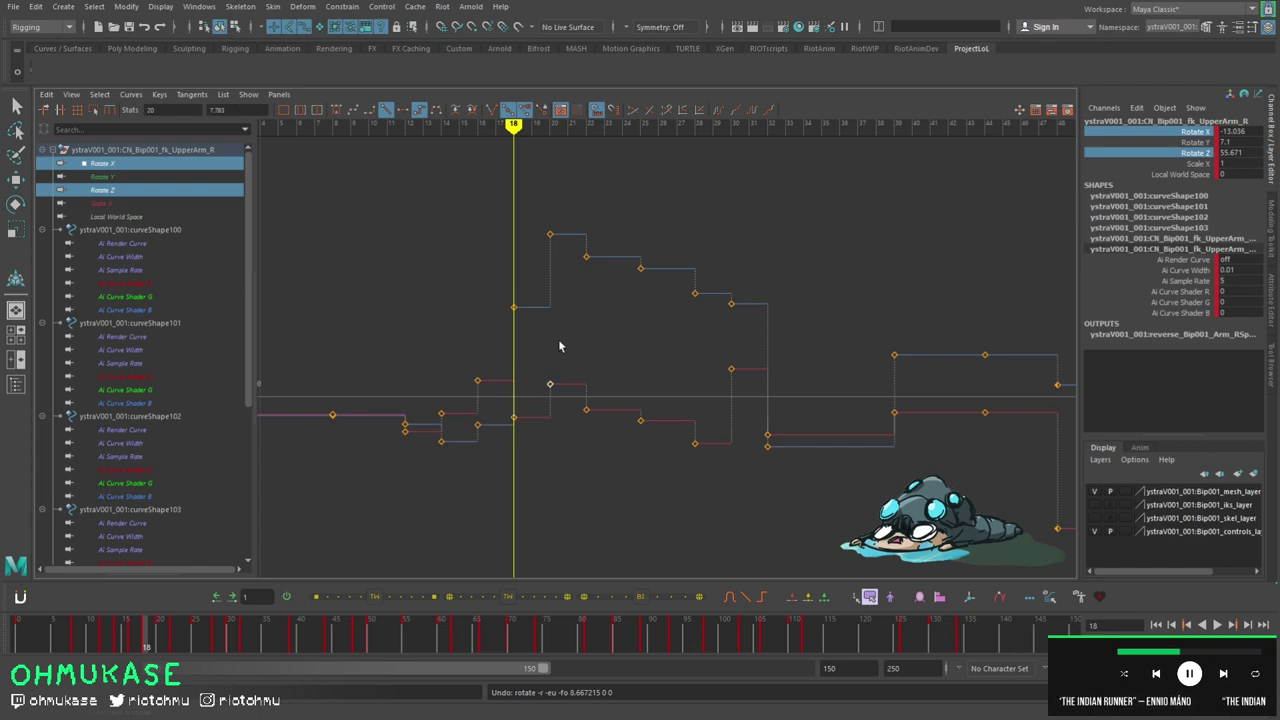
pyautogui.moveTo(532, 288); pyautogui.dragTo(490, 346)
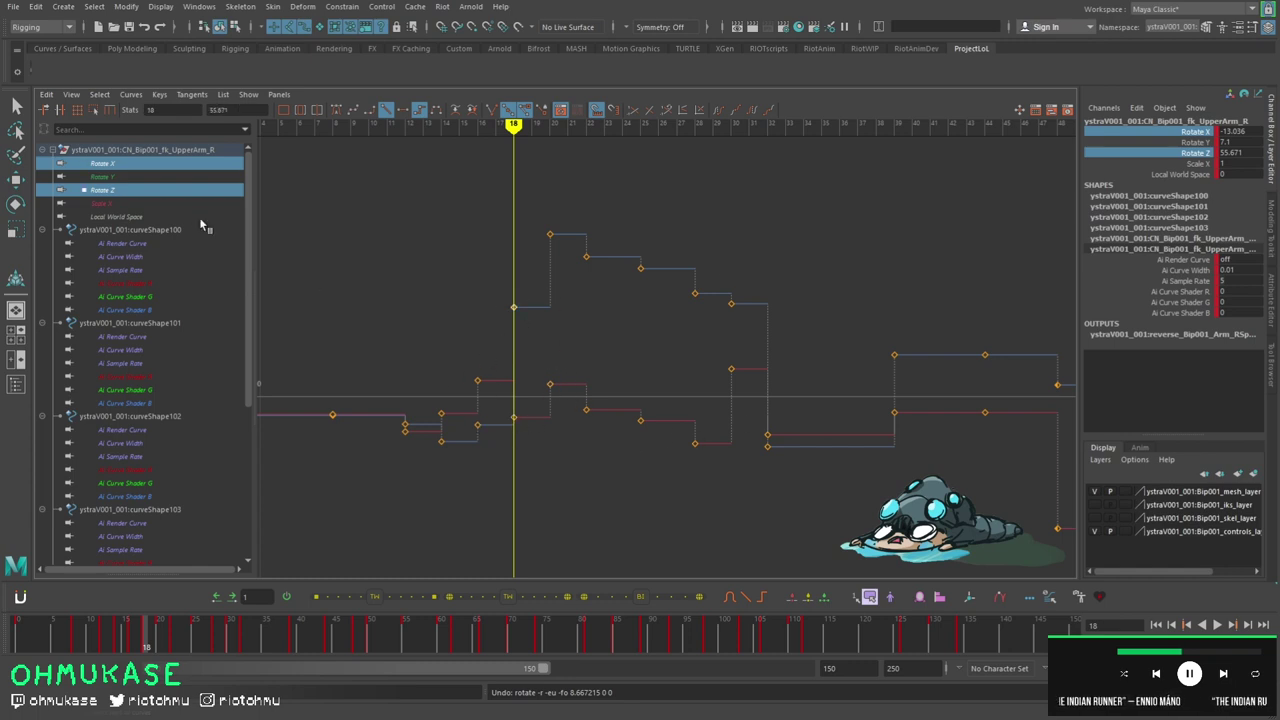
# - Add the right upper arm's Rotate Y curve to the displayed rotation curves and compare all three at frame 18
pyautogui.keyDown('ctrl'); pyautogui.click(139, 177); pyautogui.keyUp('ctrl')
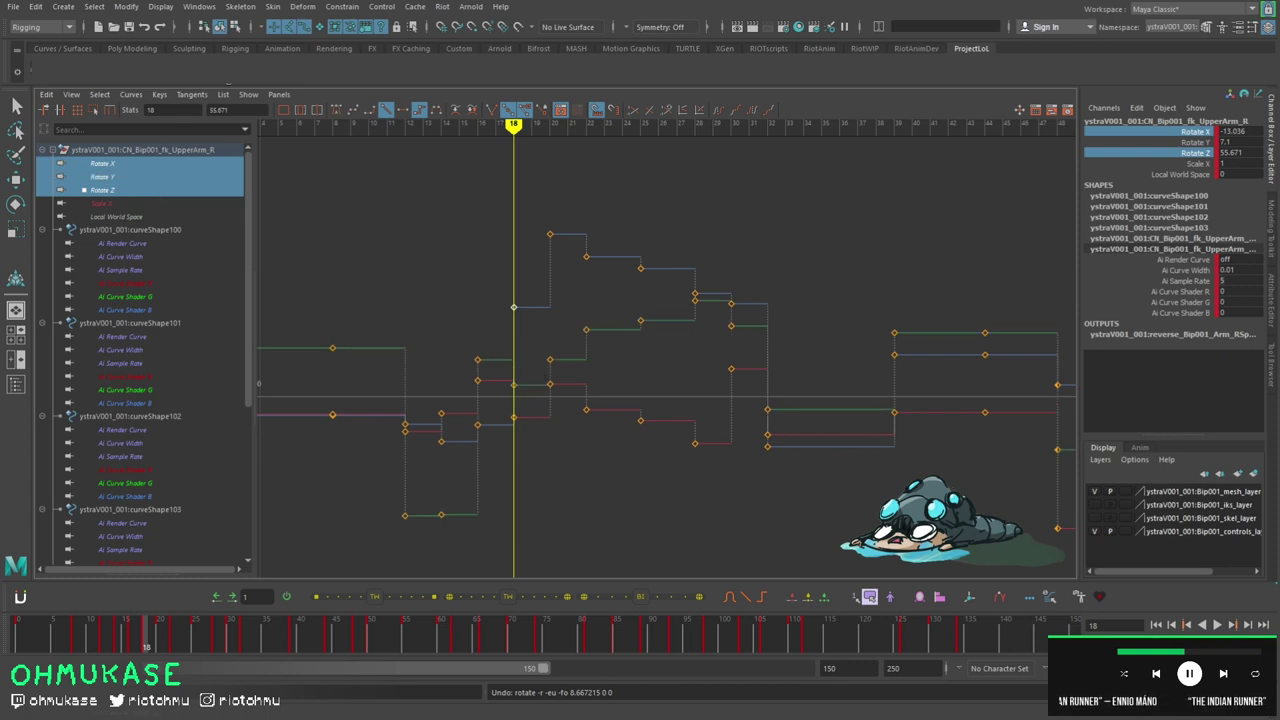
pyautogui.click(490, 464)
pyautogui.press(',')
pyautogui.press('.')
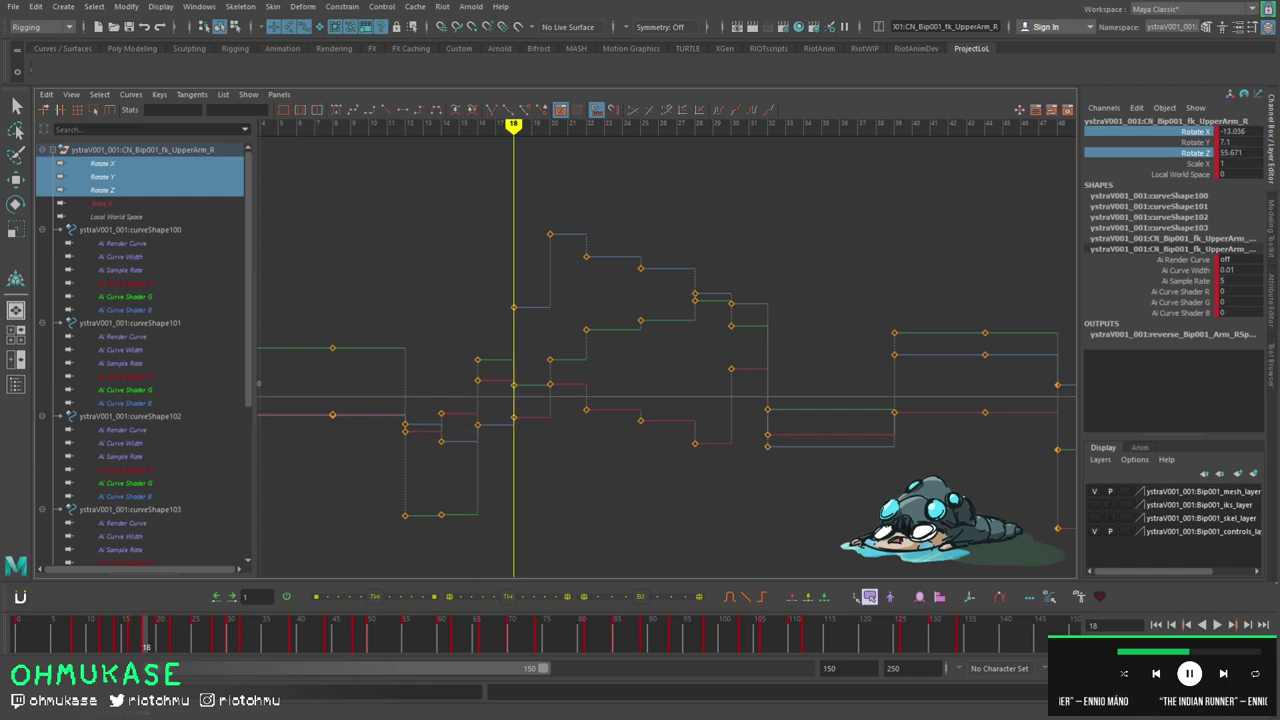
# - Select the character's right clavicle control in the enlarged perspective view and activate the Rotate tool
pyautogui.press('space')
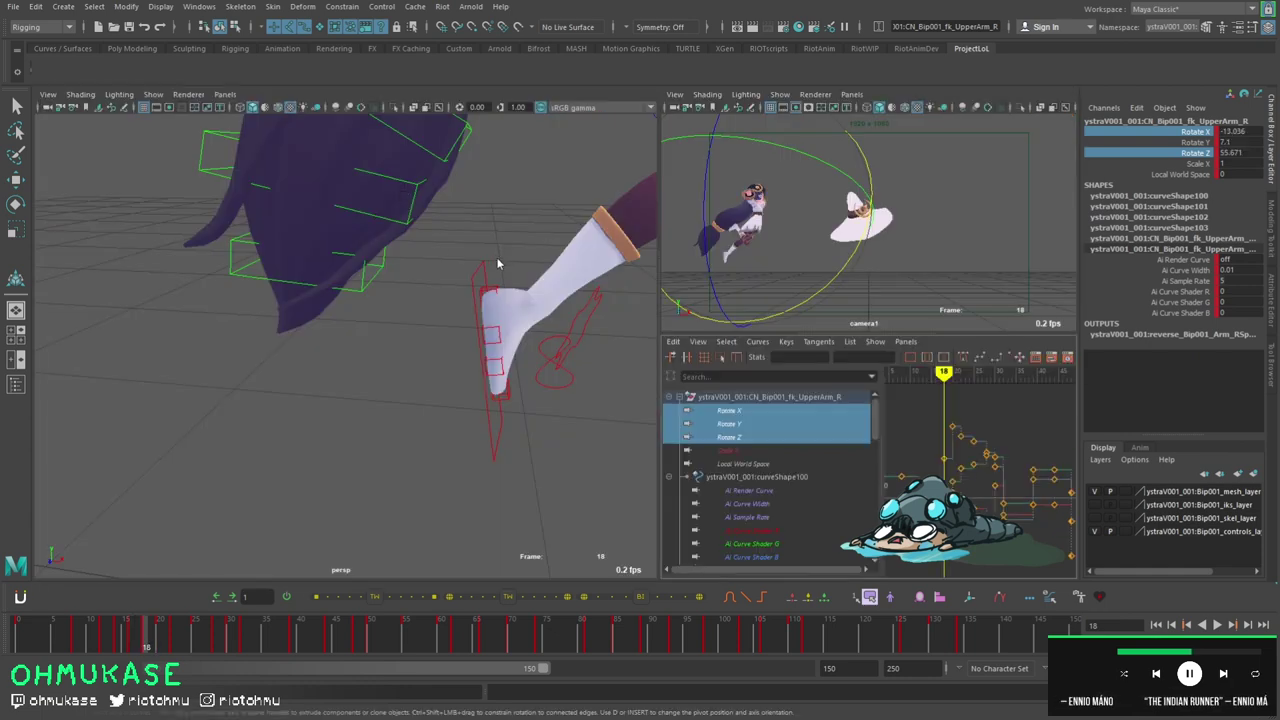
pyautogui.press('space')
pyautogui.scroll(-5, 471, 275)
pyautogui.keyDown('alt'); pyautogui.moveTo(437, 271); pyautogui.dragTo(406, 454, button='middle'); pyautogui.keyUp('alt')
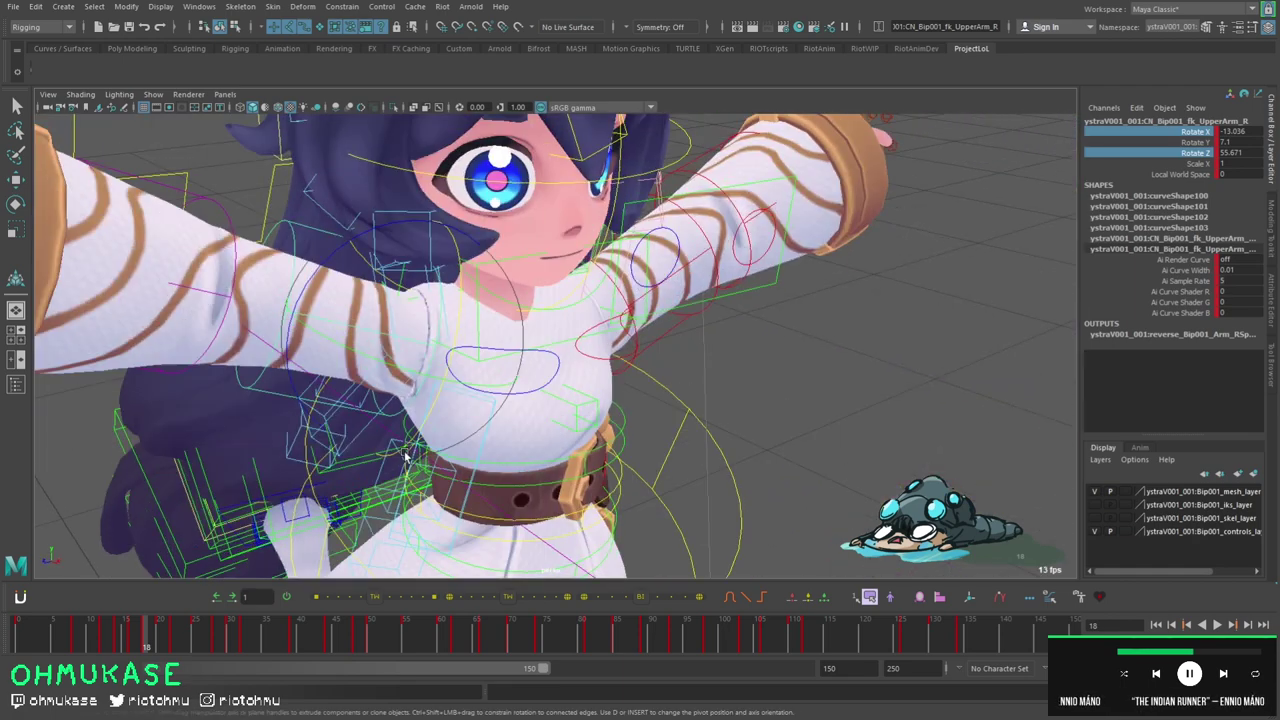
pyautogui.click(468, 383)
pyautogui.click(449, 370)
pyautogui.press('e')
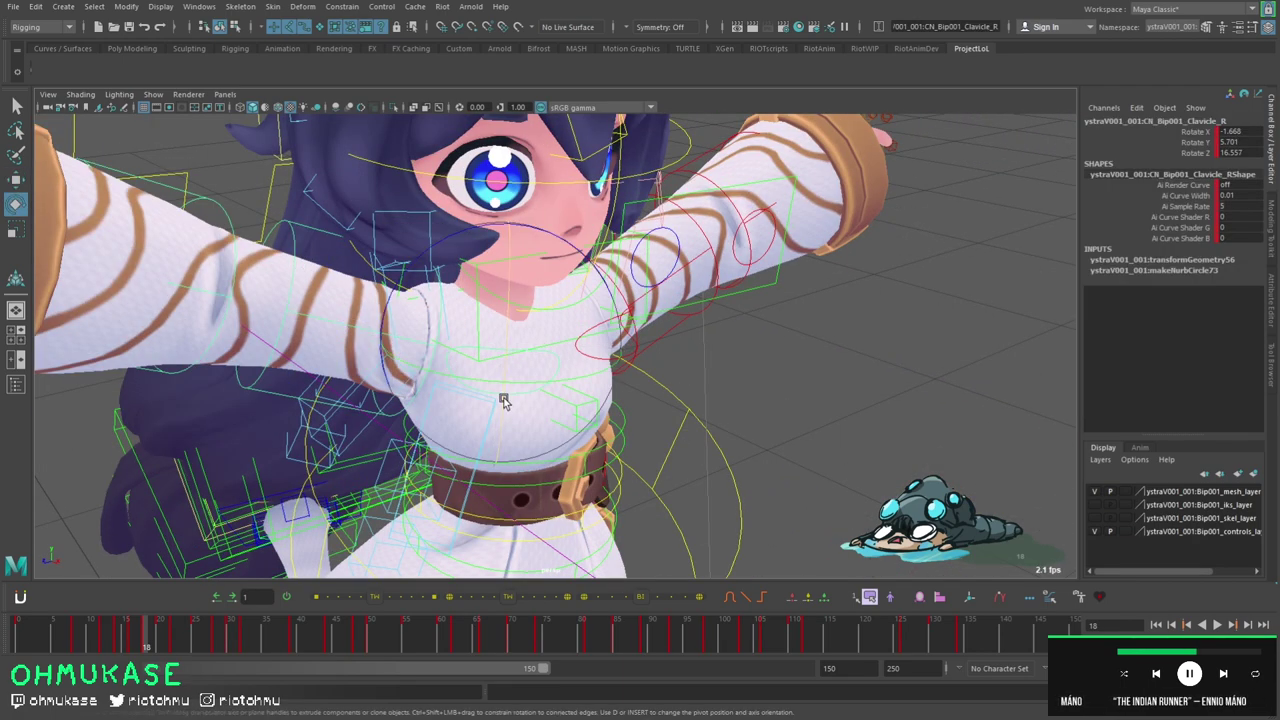
# - Isolate the right clavicle's Rotate X, Rotate Y and Rotate Z curves in the Graph Editor and frame them
pyautogui.press('space')
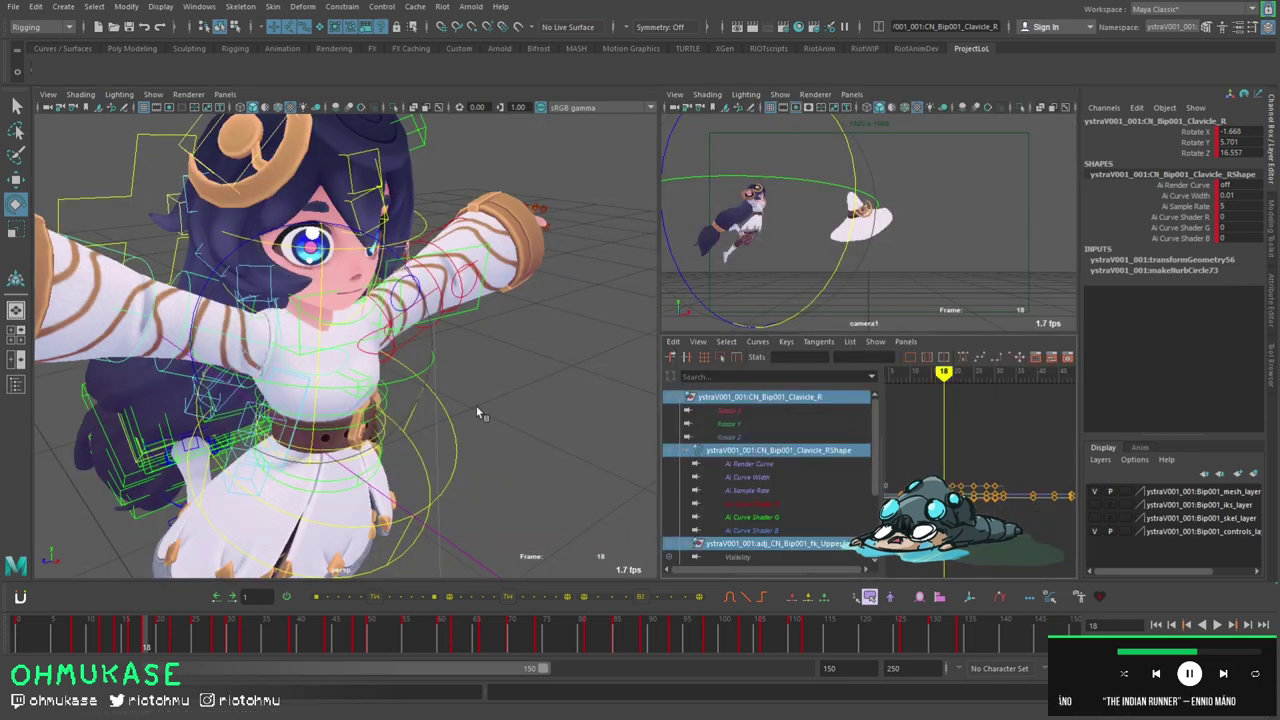
pyautogui.press('space')
pyautogui.click(109, 189)
pyautogui.keyDown('shift'); pyautogui.click(109, 176); pyautogui.keyUp('shift')
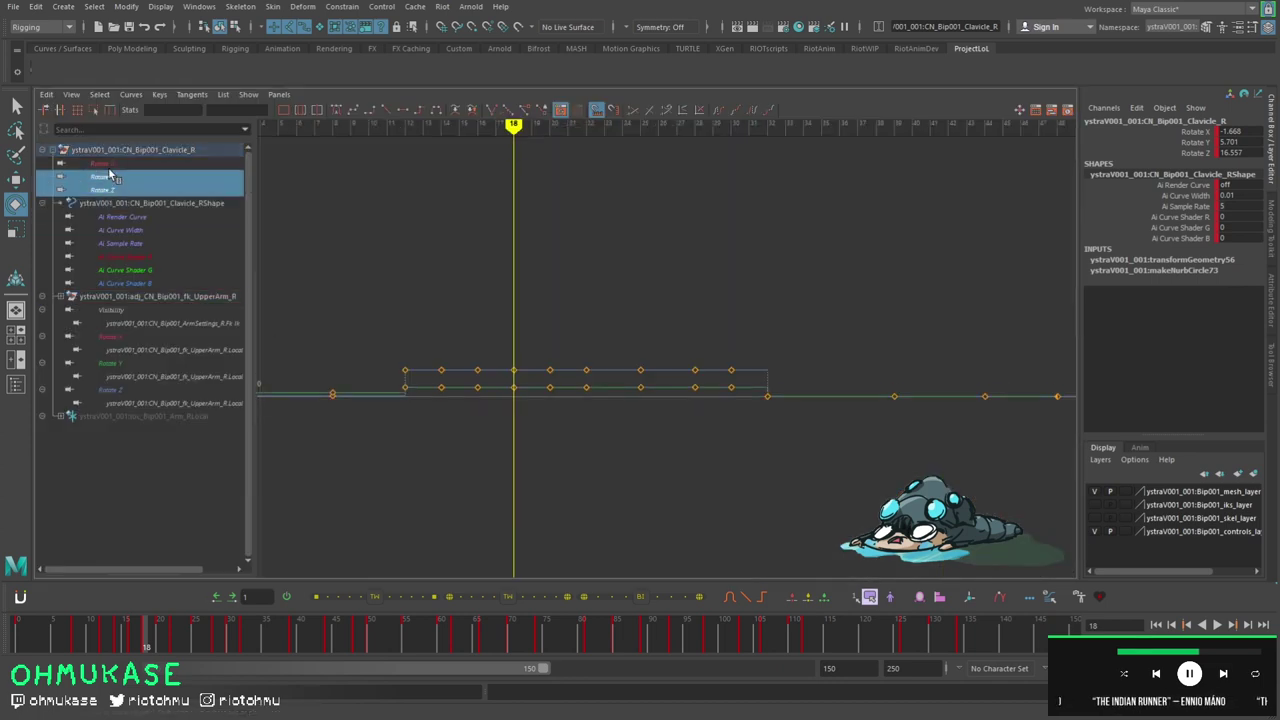
pyautogui.keyDown('shift'); pyautogui.click(157, 164); pyautogui.keyUp('shift')
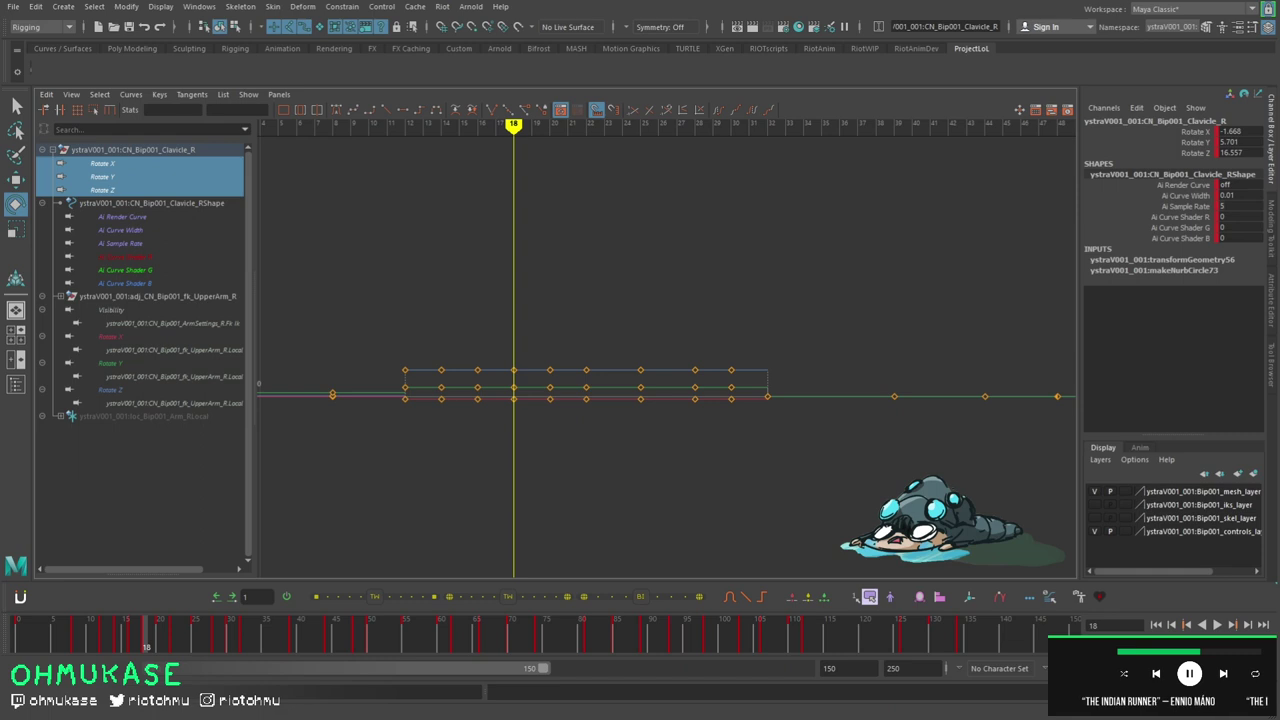
pyautogui.press('f')
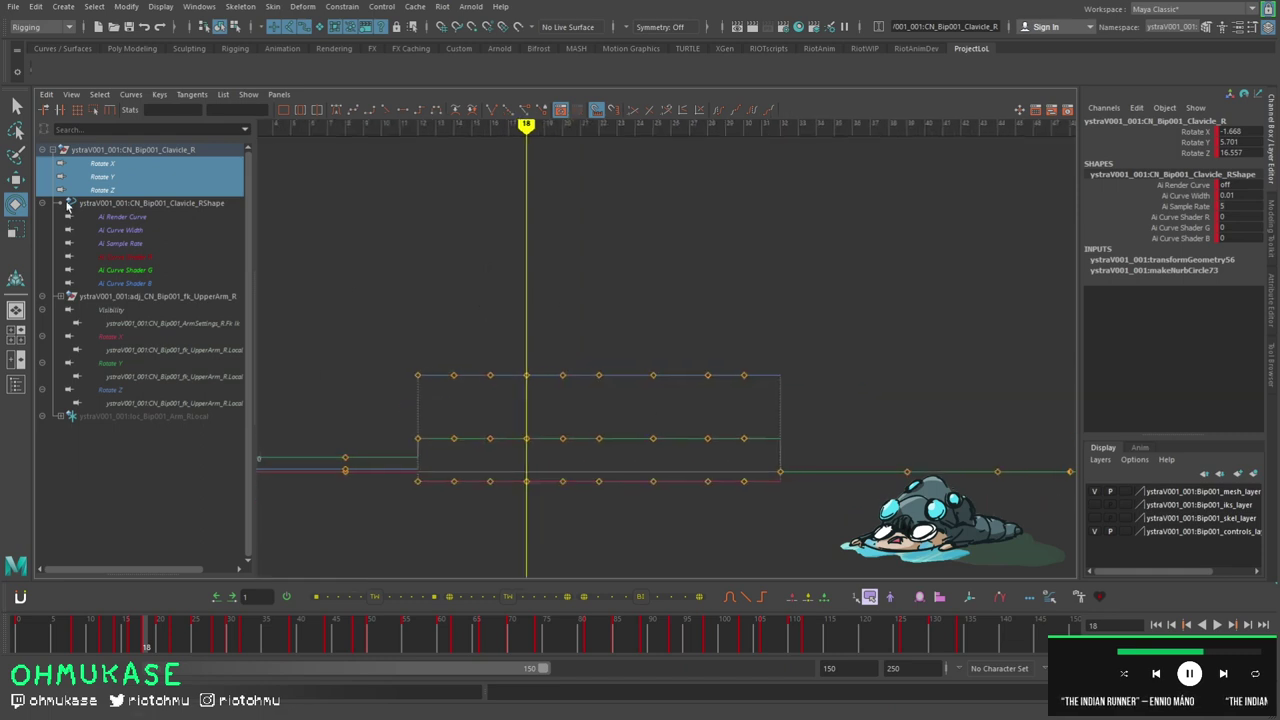
# - Reselect the right upper arm's FK control and isolate its Rotate X, Y and Z curves around frame 18
pyautogui.press('space')
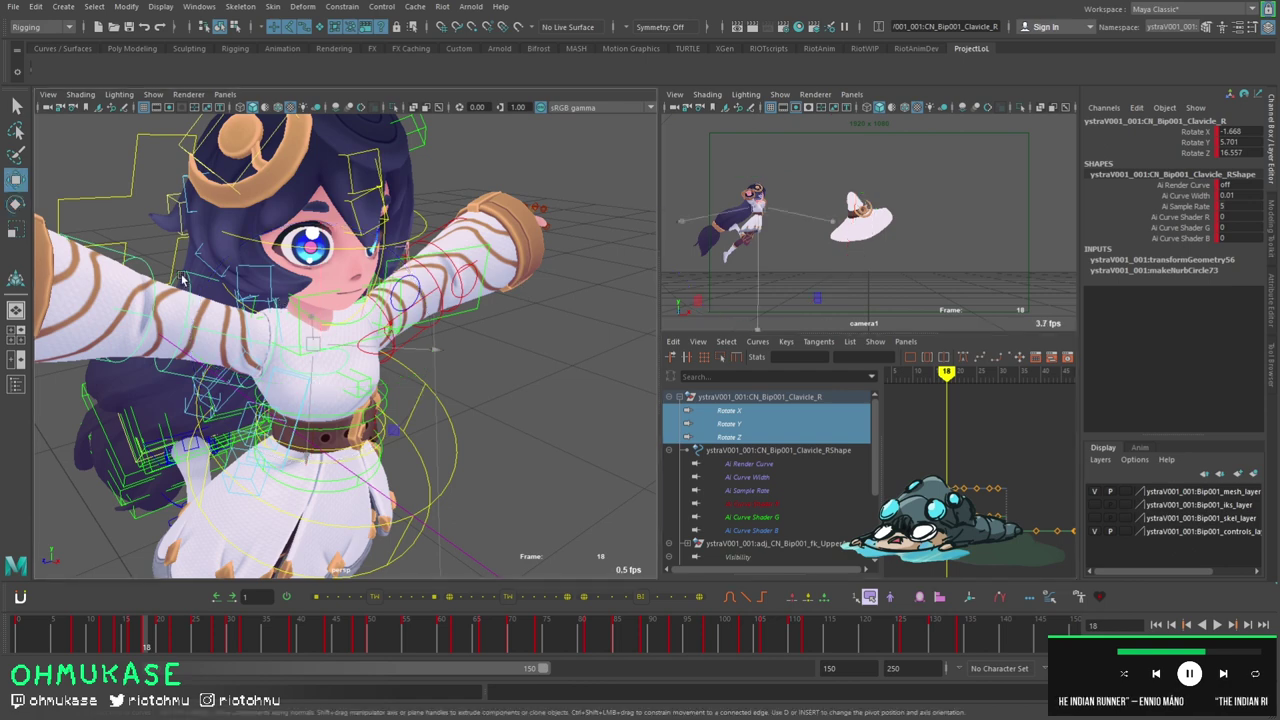
pyautogui.click(182, 280)
pyautogui.press('space')
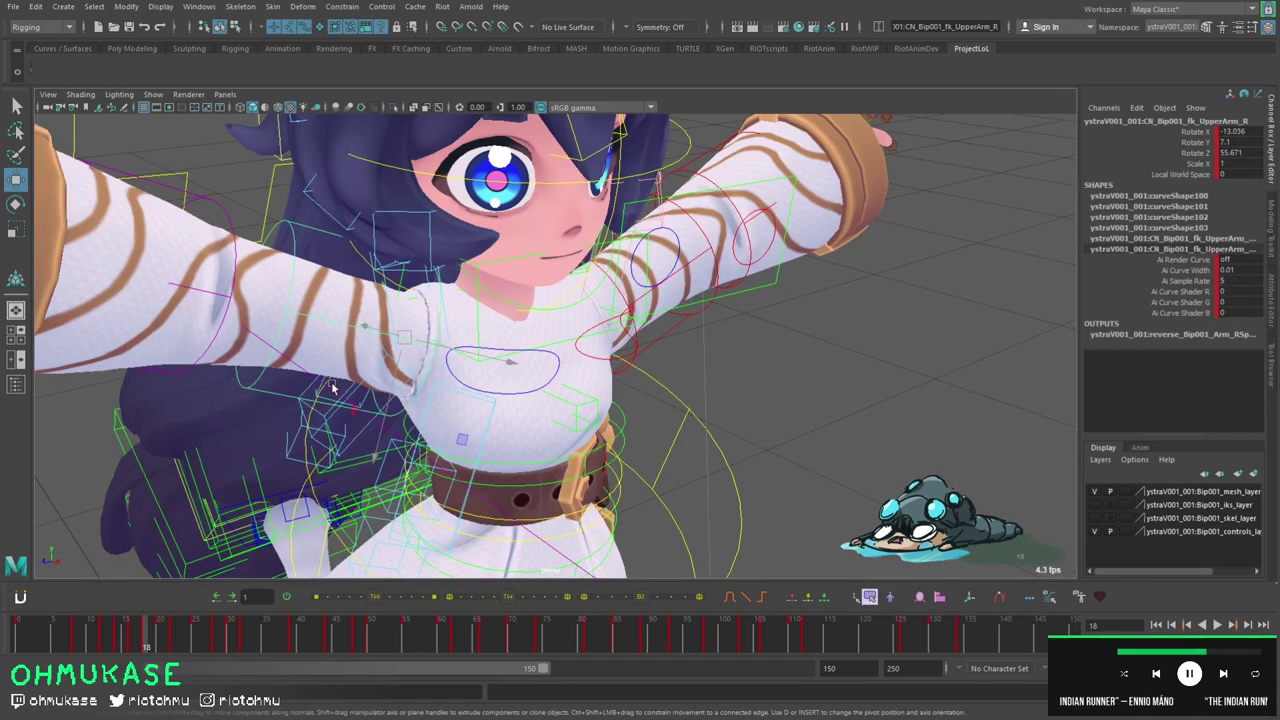
pyautogui.press('space')
pyautogui.press('space')
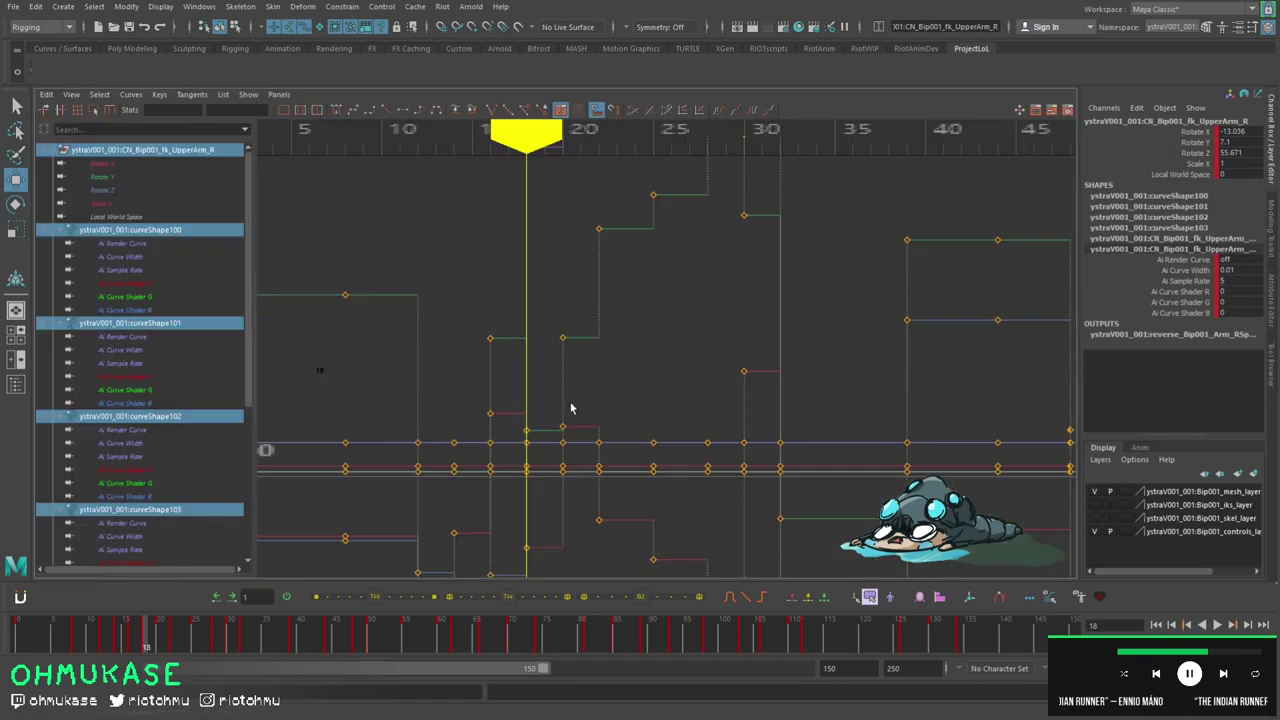
pyautogui.click(112, 191)
pyautogui.press('f')
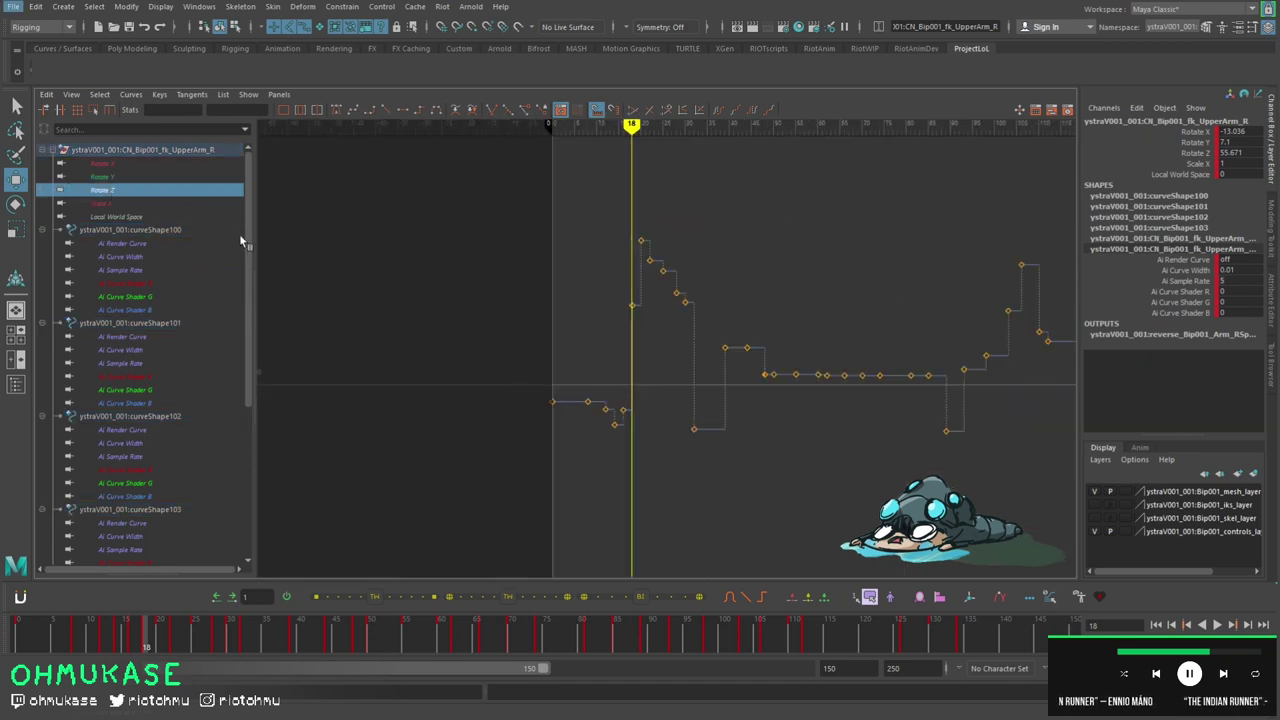
pyautogui.keyDown('ctrl'); pyautogui.click(121, 174); pyautogui.keyUp('ctrl')
pyautogui.keyDown('ctrl'); pyautogui.click(116, 163); pyautogui.keyUp('ctrl')
pyautogui.keyDown('alt'); pyautogui.keyDown('shift'); pyautogui.moveTo(614, 323); pyautogui.dragTo(681, 325, button='right'); pyautogui.keyUp('shift'); pyautogui.keyUp('alt')
pyautogui.keyDown('alt'); pyautogui.moveTo(617, 308); pyautogui.dragTo(681, 307, button='middle'); pyautogui.keyUp('alt')
pyautogui.scroll(3, 681, 307)
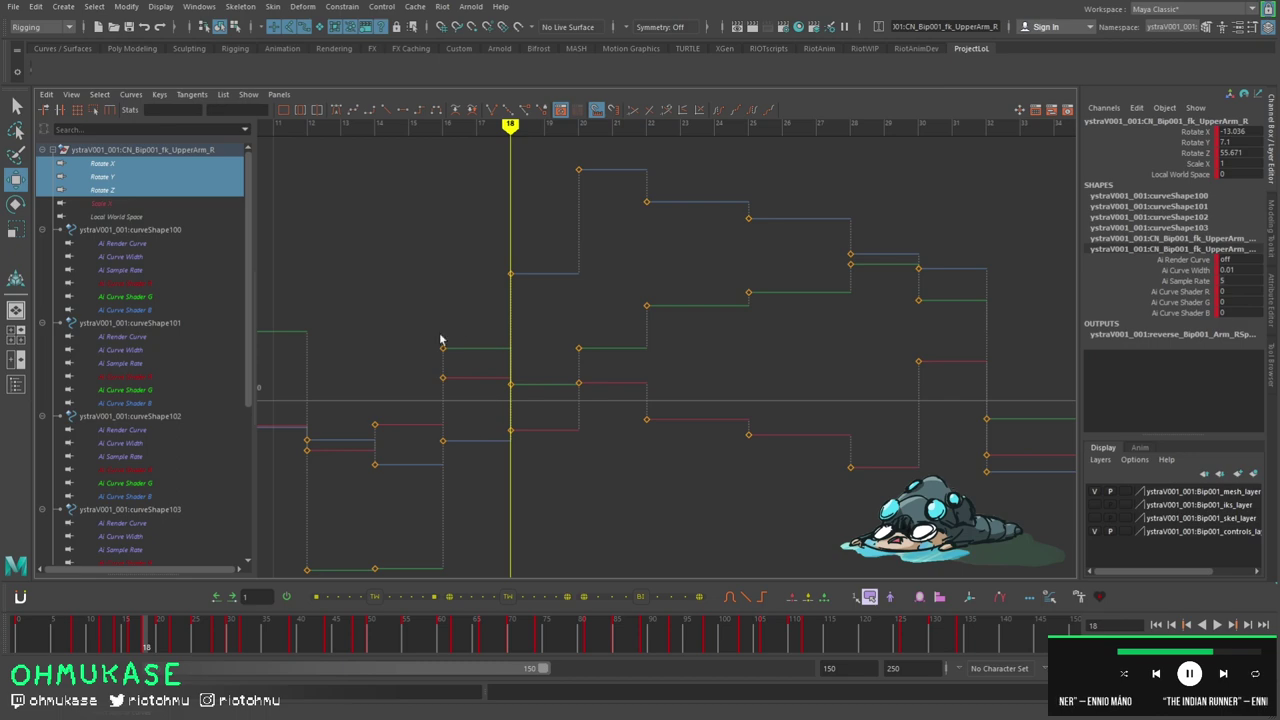
# - Try matching the right upper arm's rotation keys at frame 18 to their values at frame 16
pyautogui.moveTo(417, 360); pyautogui.dragTo(414, 360)
pyautogui.press('.')
pyautogui.moveTo(538, 483); pyautogui.dragTo(484, 232)
pyautogui.press('Delete')
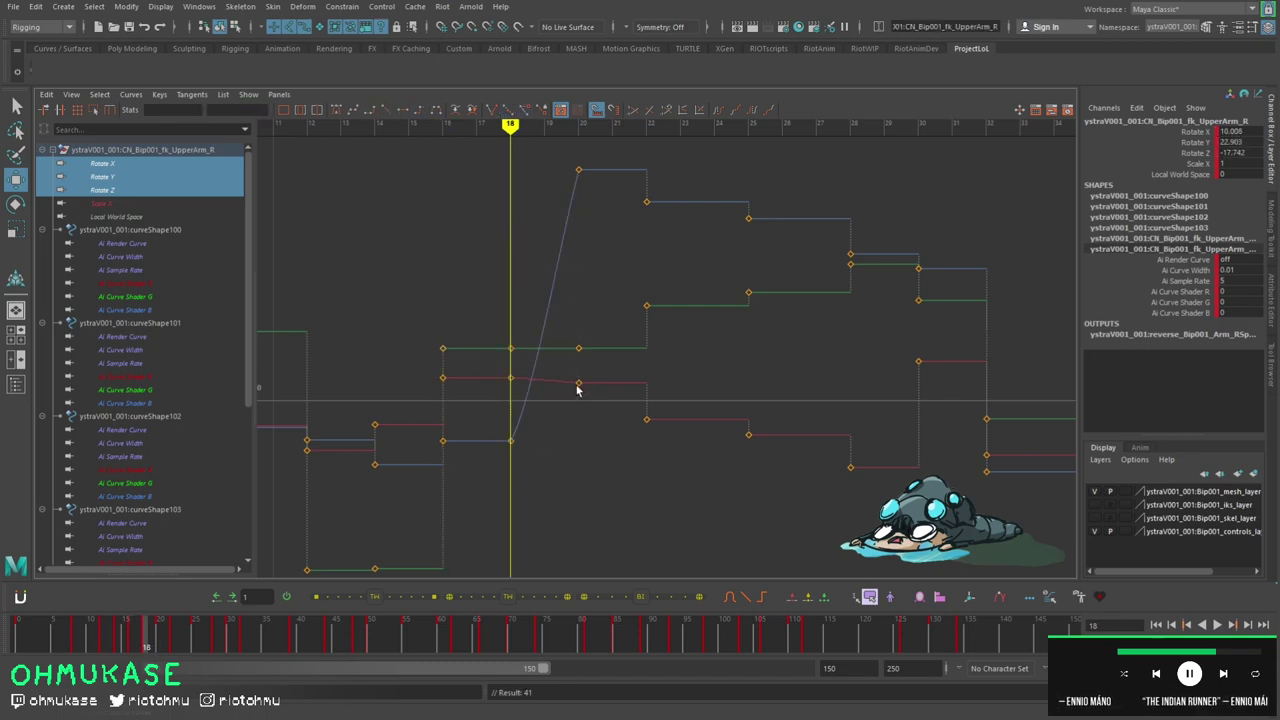
# - Compare the character's arm poses at frames 14, 16 and 18 in the perspective view
pyautogui.press('space')
pyautogui.keyDown('alt'); pyautogui.moveTo(290, 346); pyautogui.dragTo(343, 285, button='middle'); pyautogui.keyUp('alt')
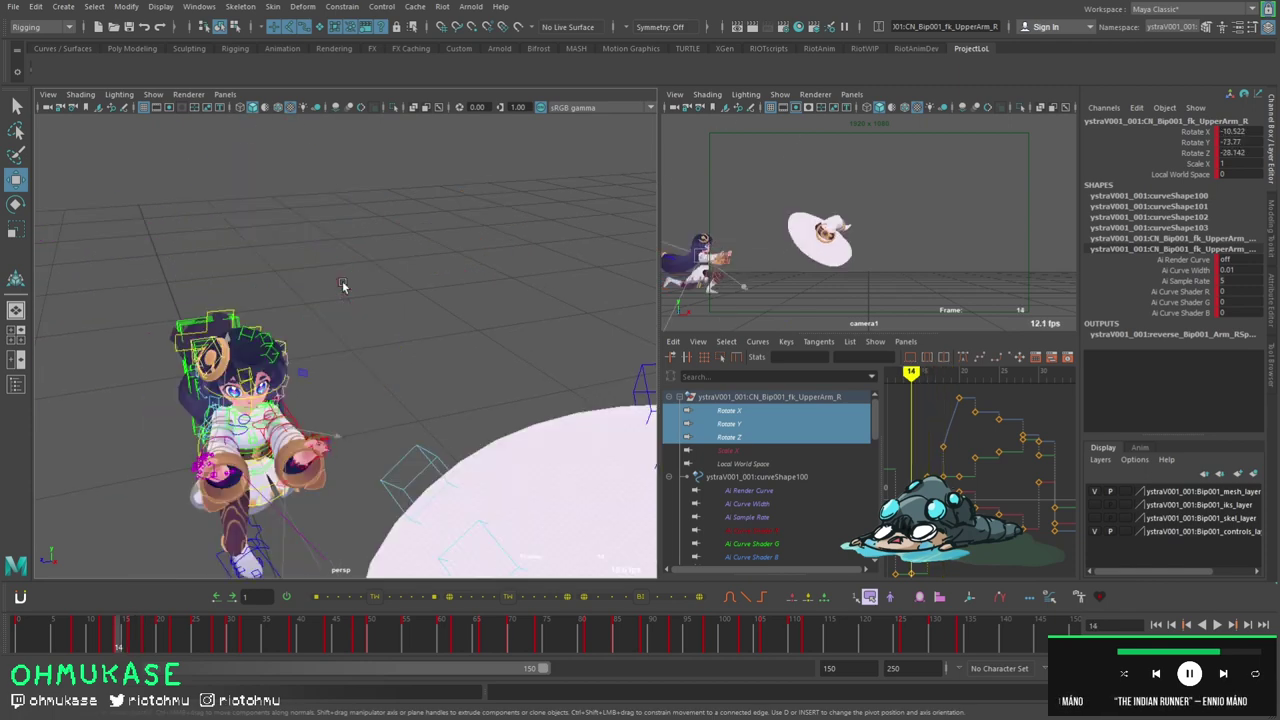
pyautogui.press('.')
pyautogui.press('.')
pyautogui.press('.')
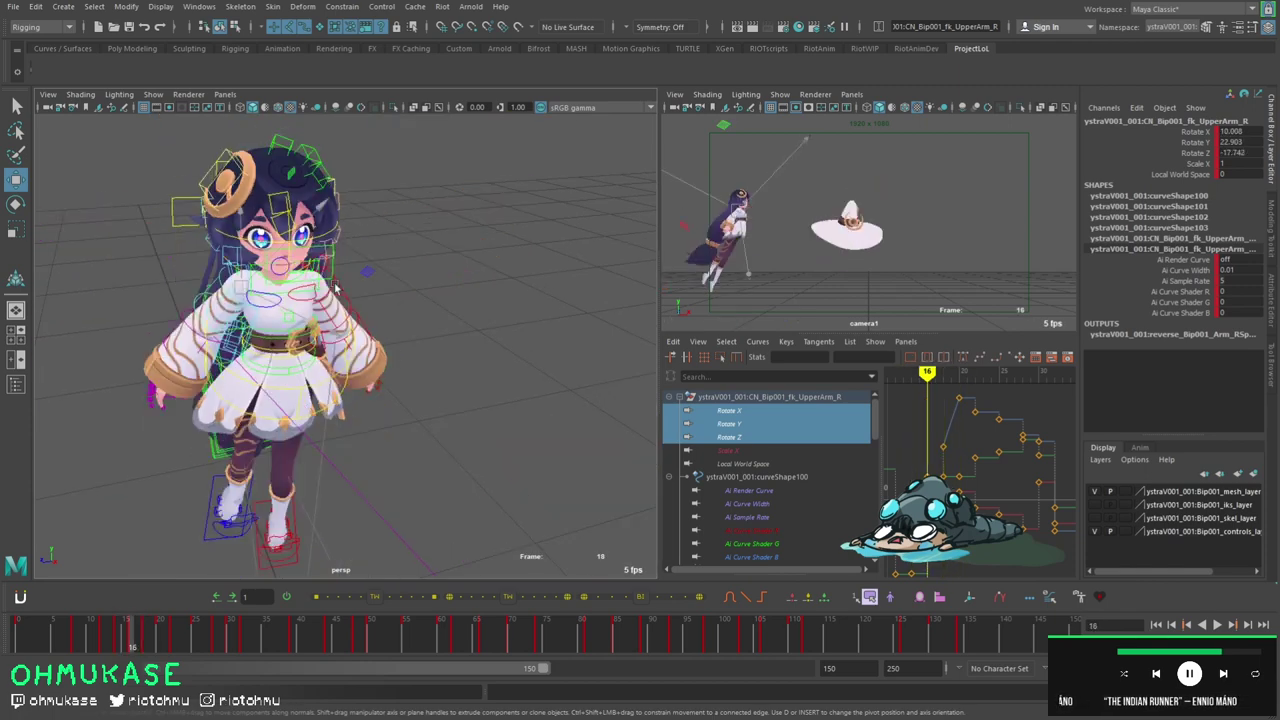
pyautogui.press('.')
pyautogui.press('f')
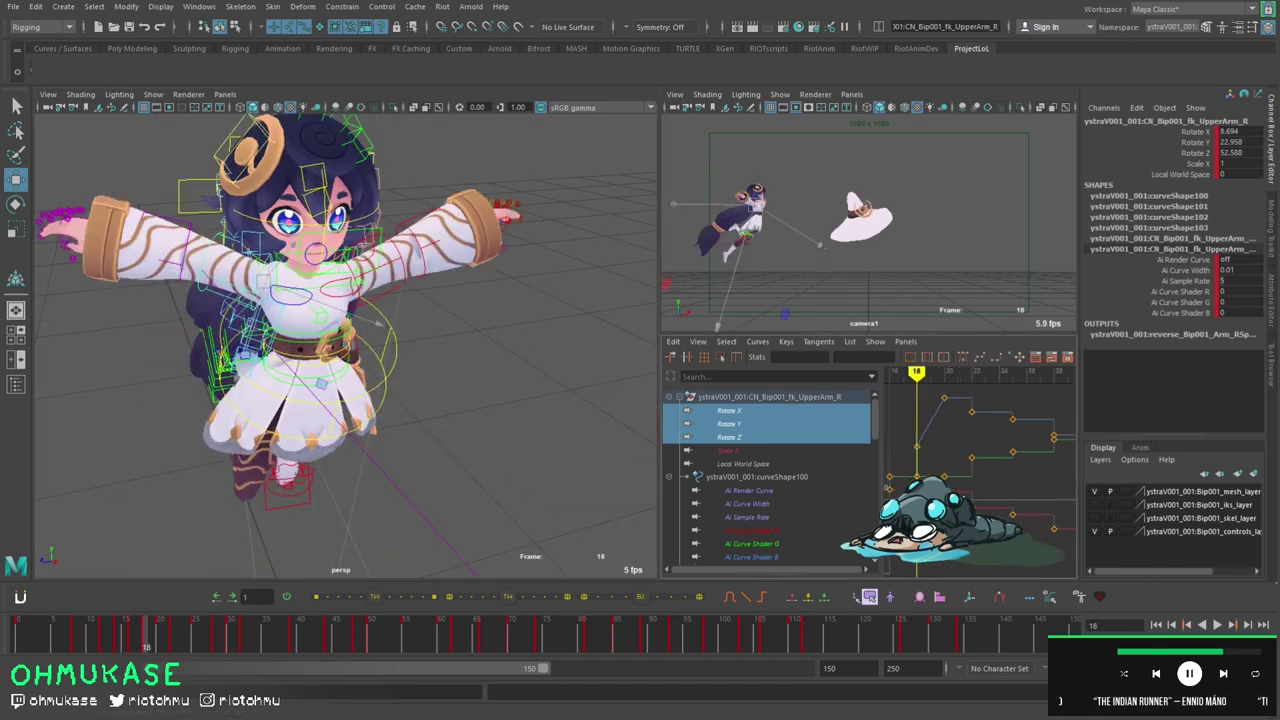
# - Undo the last scale-to-previous edits on the right upper arm's rotation keys and deselect the keys
pyautogui.press(',')
pyautogui.hotkey('ctrl', 'z')
pyautogui.hotkey('ctrl', 'z')
pyautogui.hotkey('ctrl', 'z')
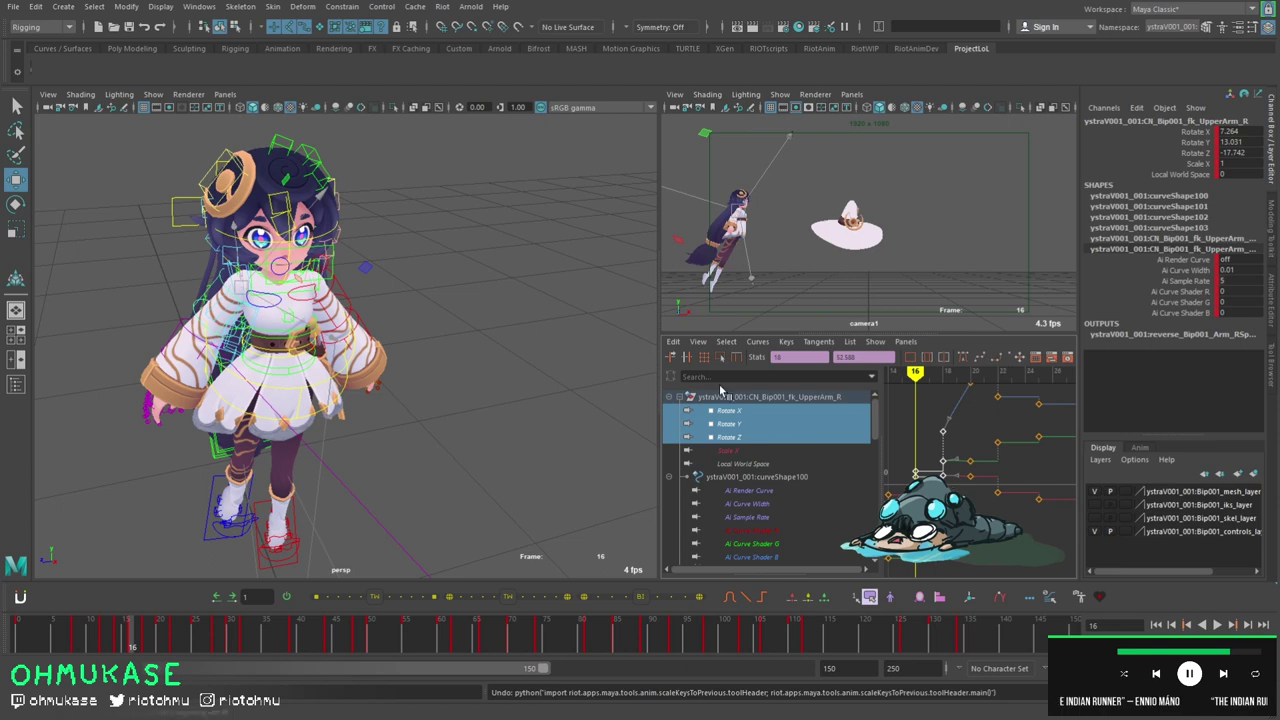
pyautogui.moveTo(667, 385); pyautogui.dragTo(713, 385)
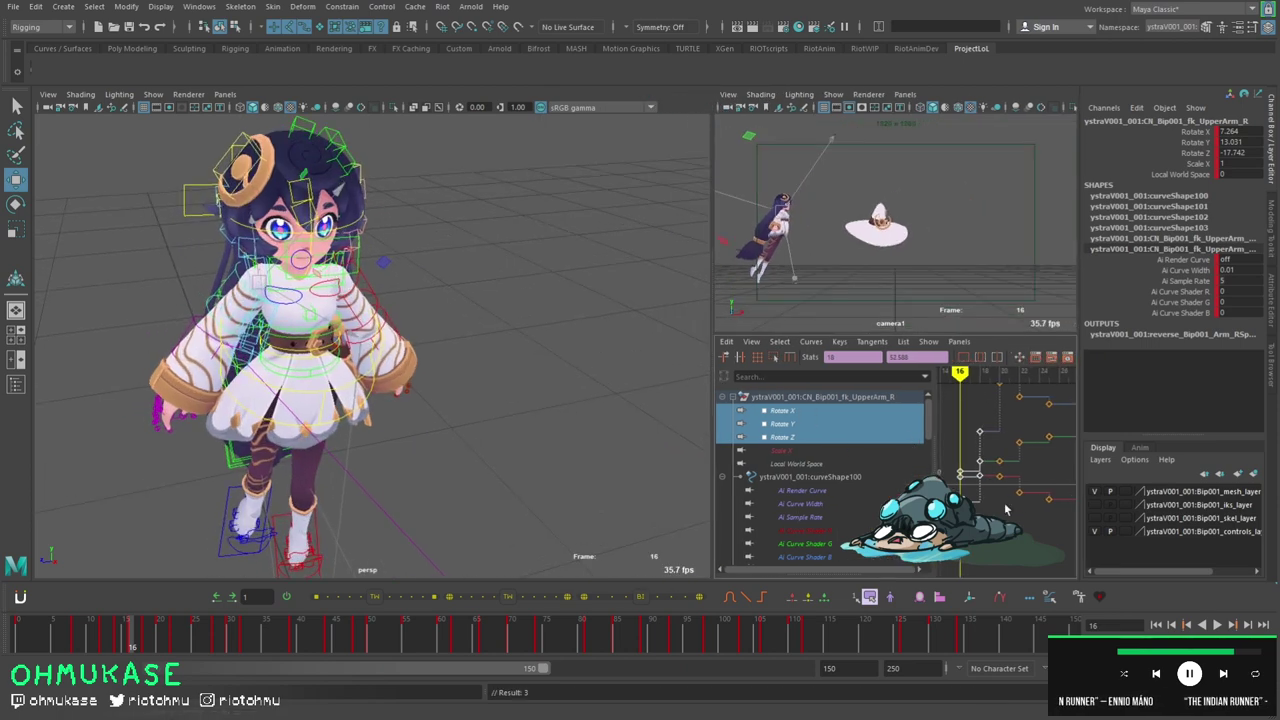
pyautogui.moveTo(712, 456); pyautogui.dragTo(662, 456)
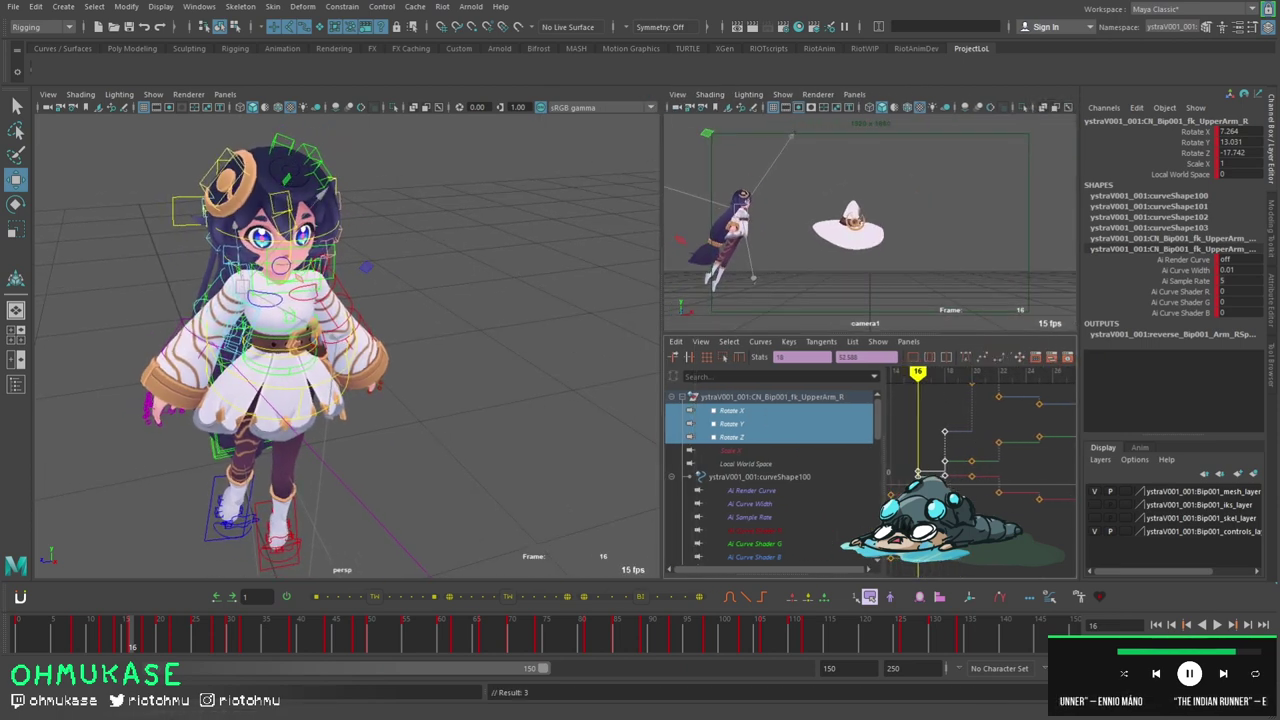
pyautogui.click(984, 470)
pyautogui.press('.')
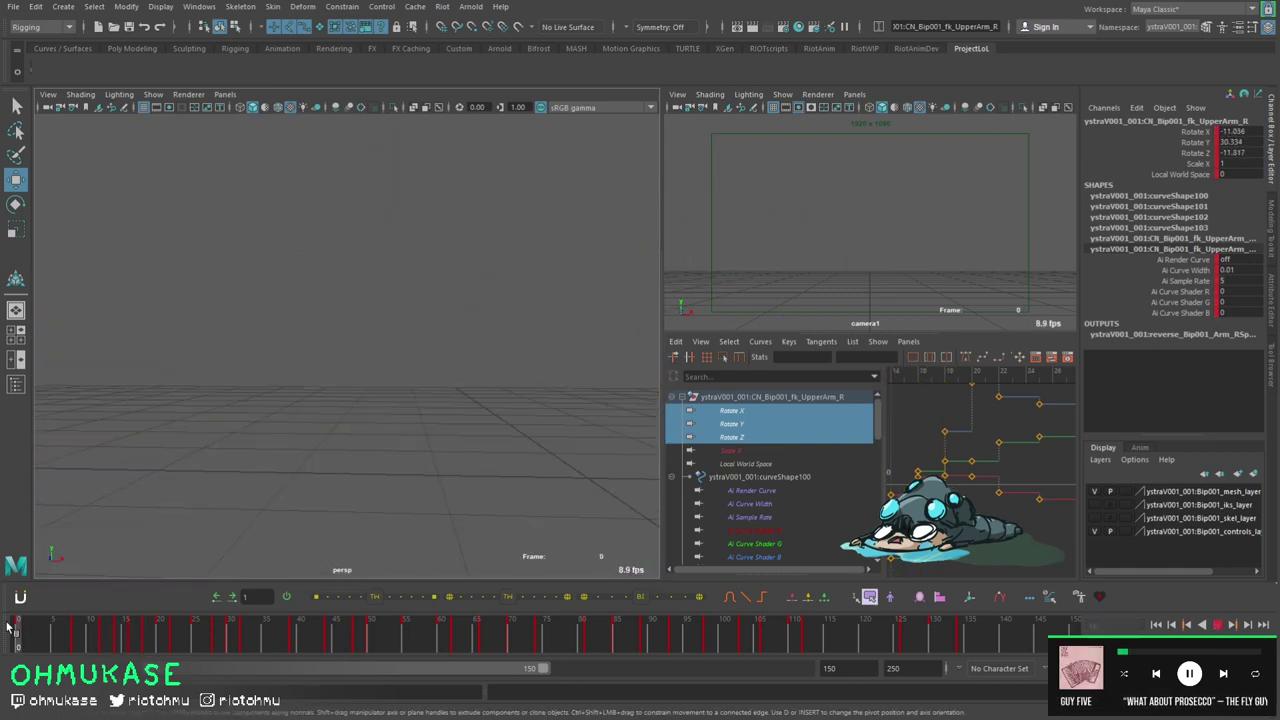
# - Find the hat-catching pose at frame 44 and set the playback range to end at frame 44
pyautogui.moveTo(283, 628); pyautogui.dragTo(328, 636)
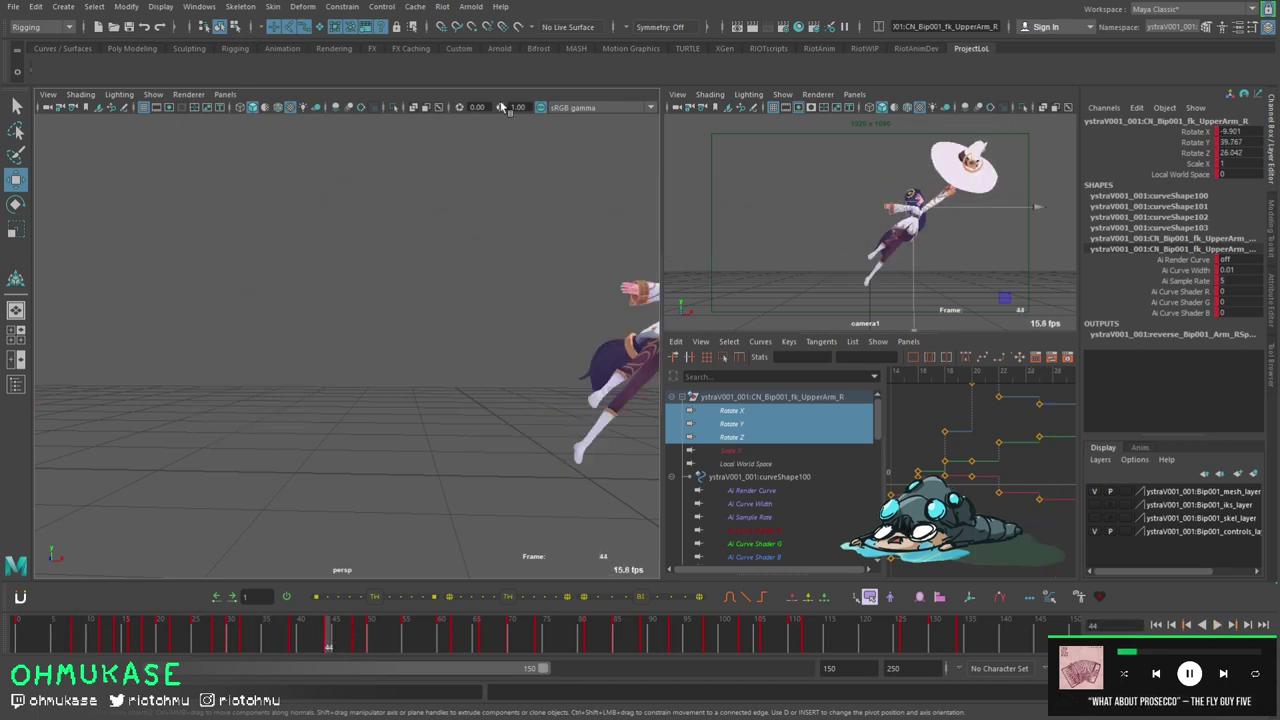
pyautogui.press(',')
pyautogui.press('.')
pyautogui.doubleClick(848, 668)
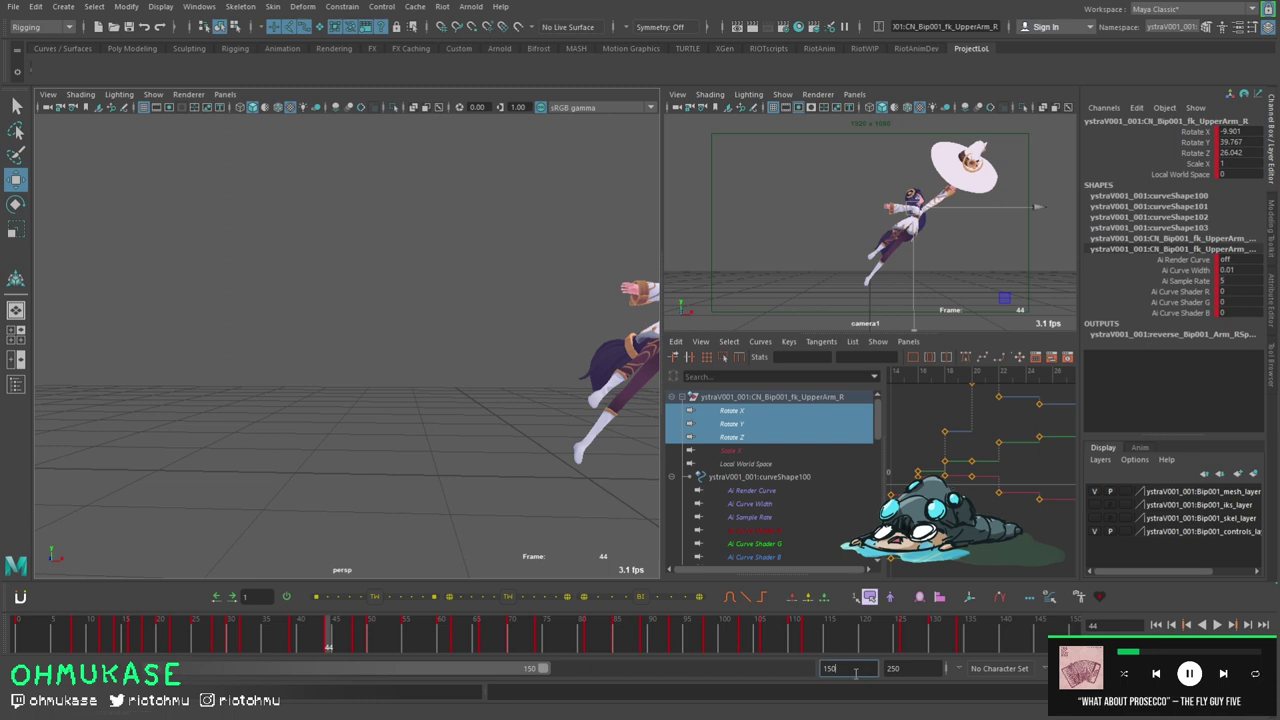
pyautogui.write('44')
pyautogui.press('Return')
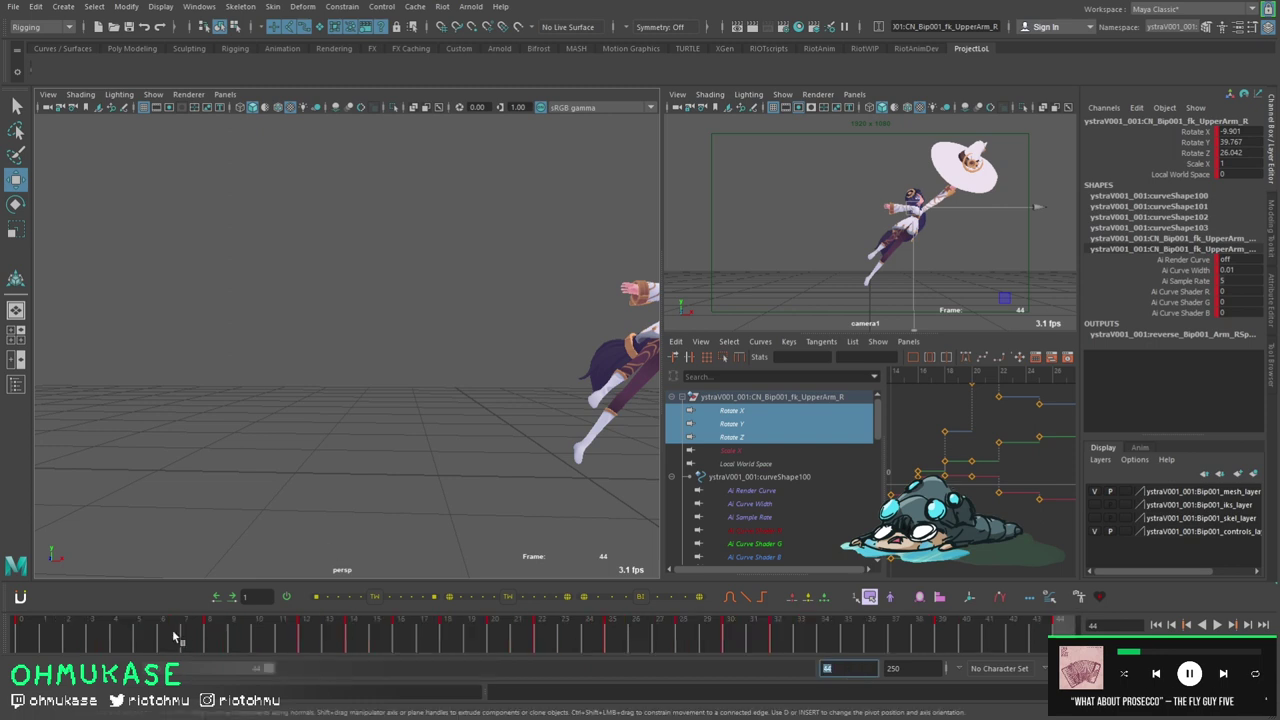
# - Play the shortened range and key the full set of rig controls at frame 4
pyautogui.hotkey('alt', 'v')
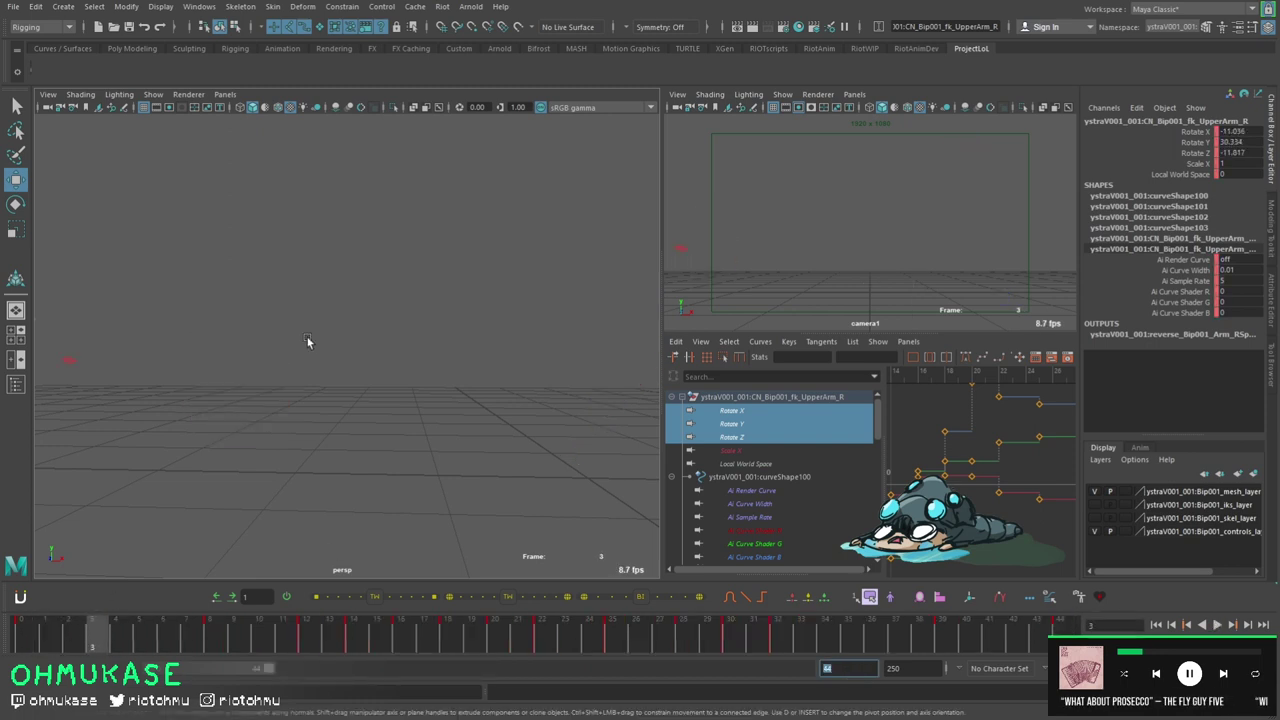
pyautogui.click(116, 638)
pyautogui.write('s')
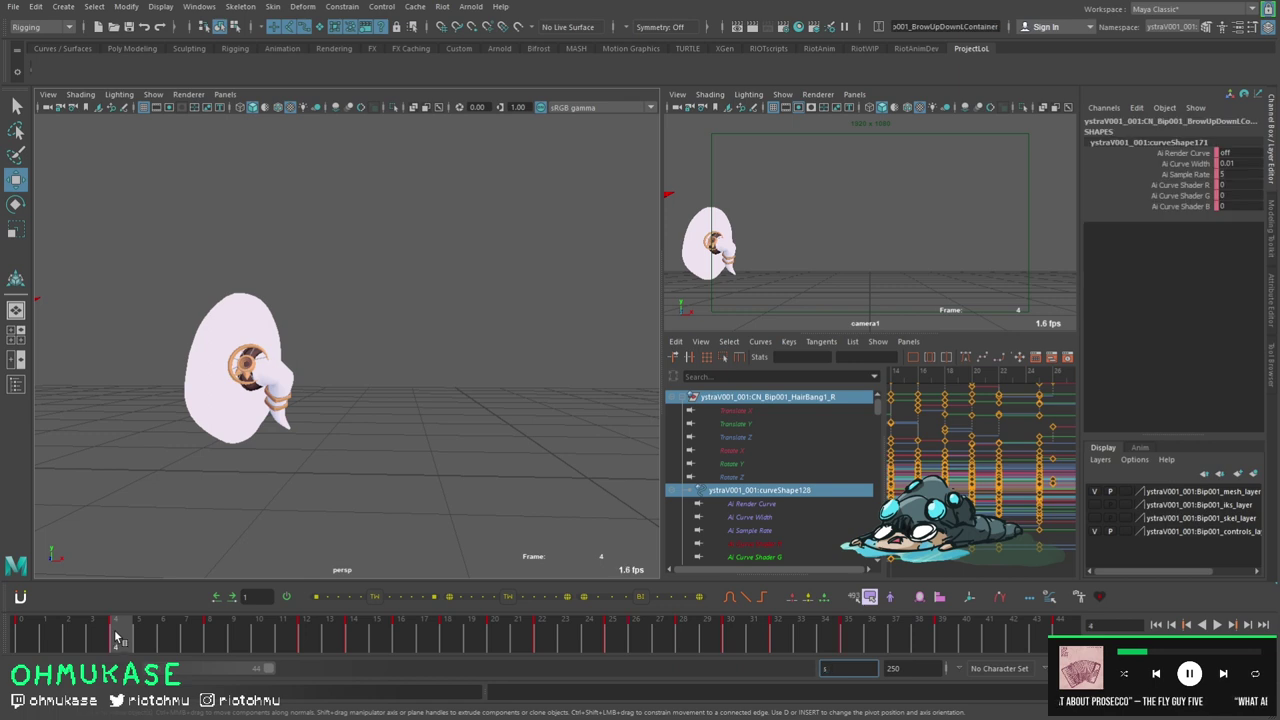
# - Check the poses at frames 8 and 12, display the rig controls and select all of them at frame 8
pyautogui.keyDown('alt'); pyautogui.moveTo(314, 359); pyautogui.dragTo(314, 369, button='middle'); pyautogui.keyUp('alt')
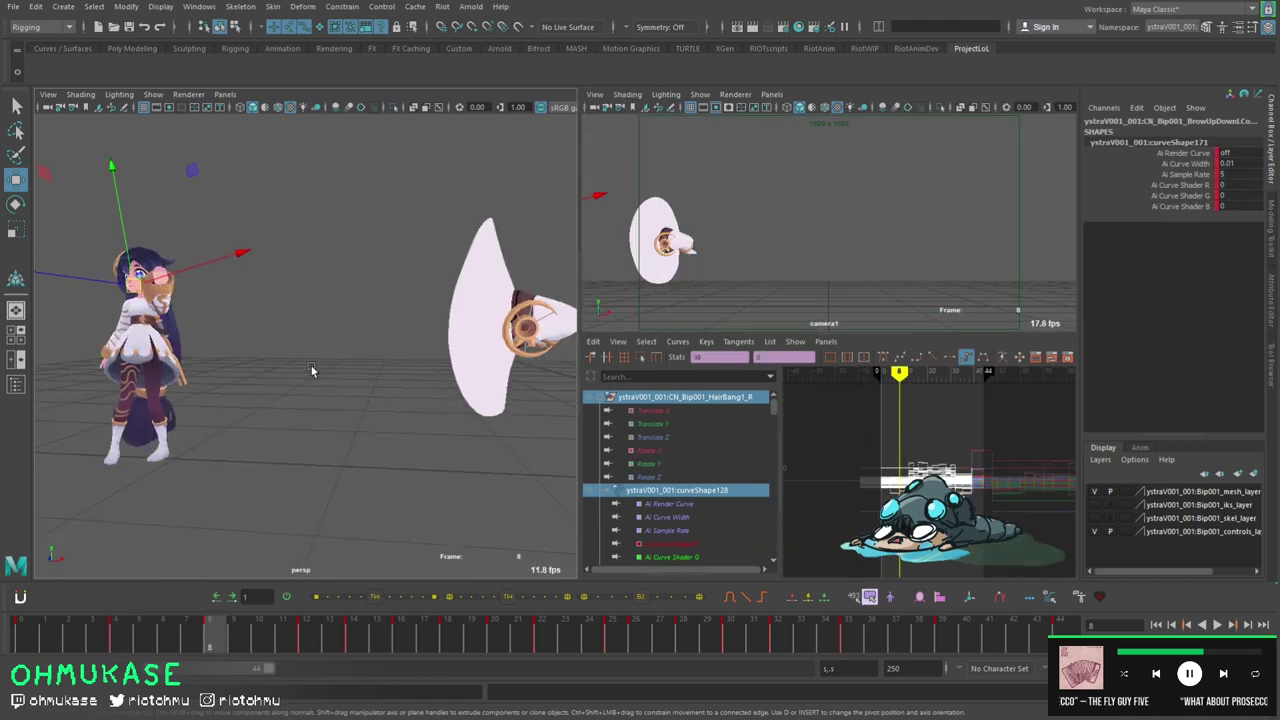
pyautogui.press(',')
pyautogui.press('.')
pyautogui.press('.')
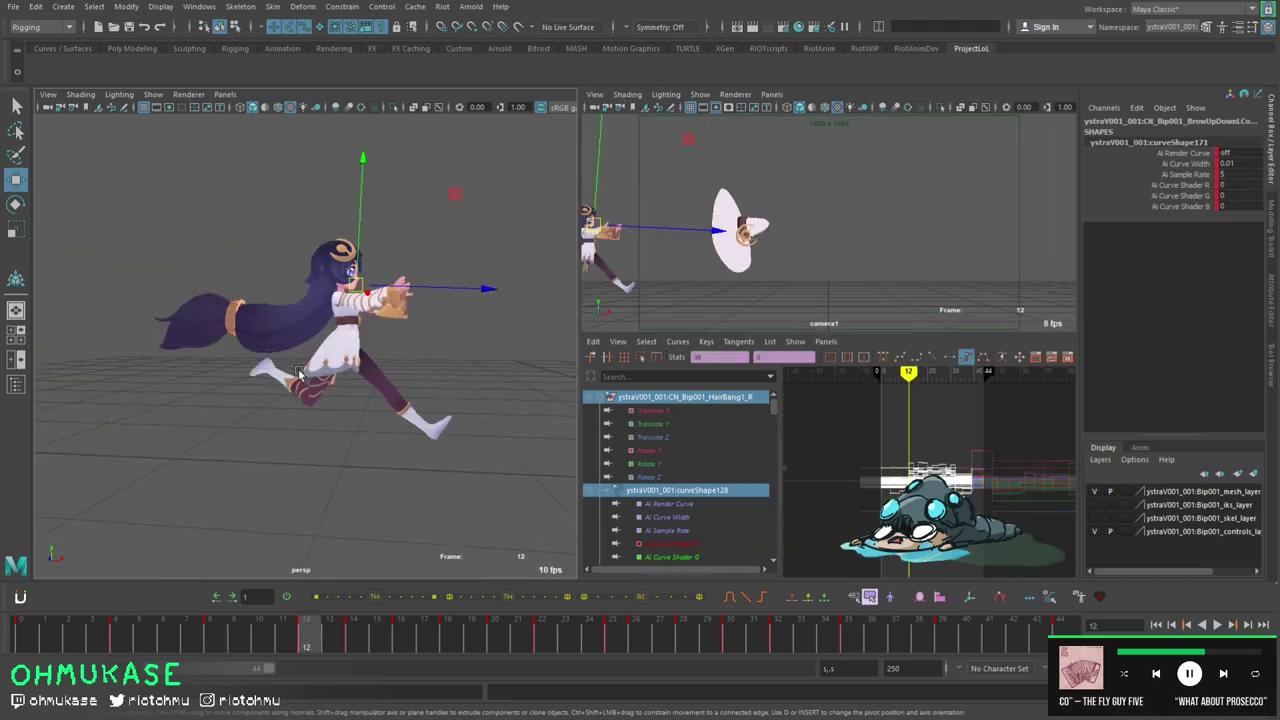
pyautogui.press(',')
pyautogui.hotkey('alt', '1')
pyautogui.moveTo(291, 215); pyautogui.dragTo(22, 550)
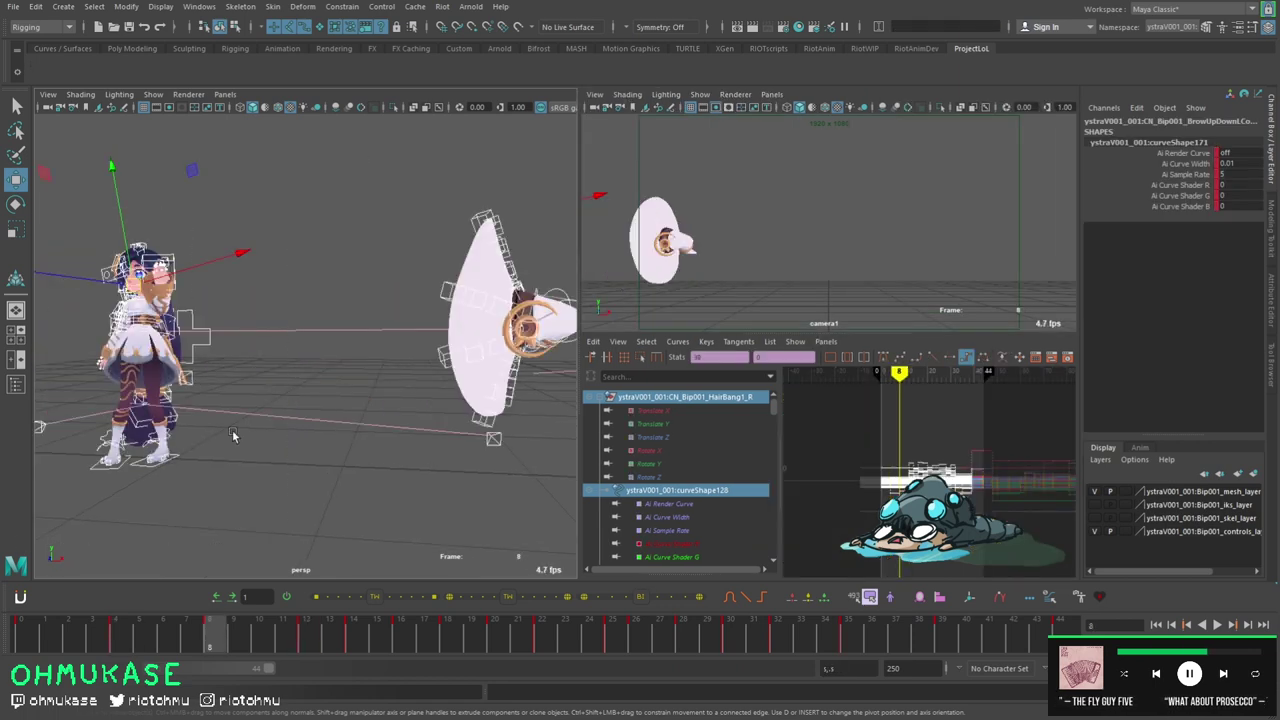
pyautogui.scroll(-3, 316, 433)
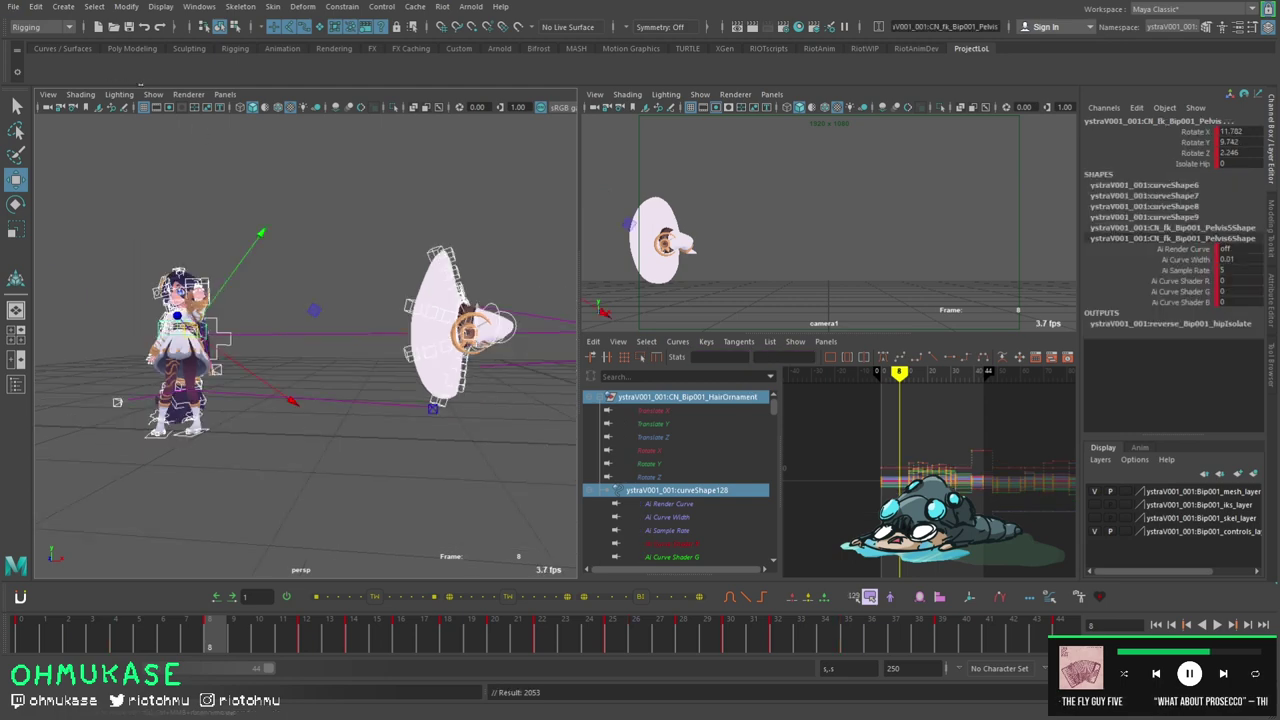
# - Give the selected rig controls at frame 8 the running pose from frame 12, and select both IK feet and the COG control
pyautogui.click(180, 73)
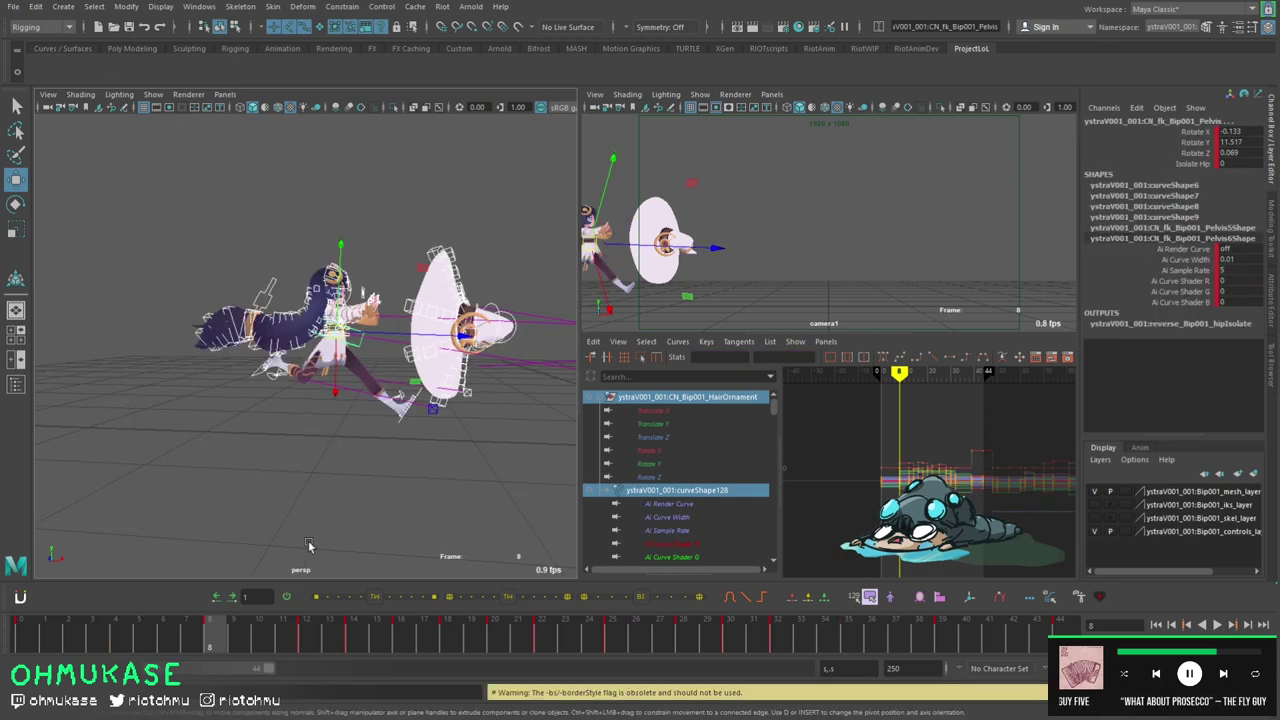
pyautogui.scroll(5, 353, 406)
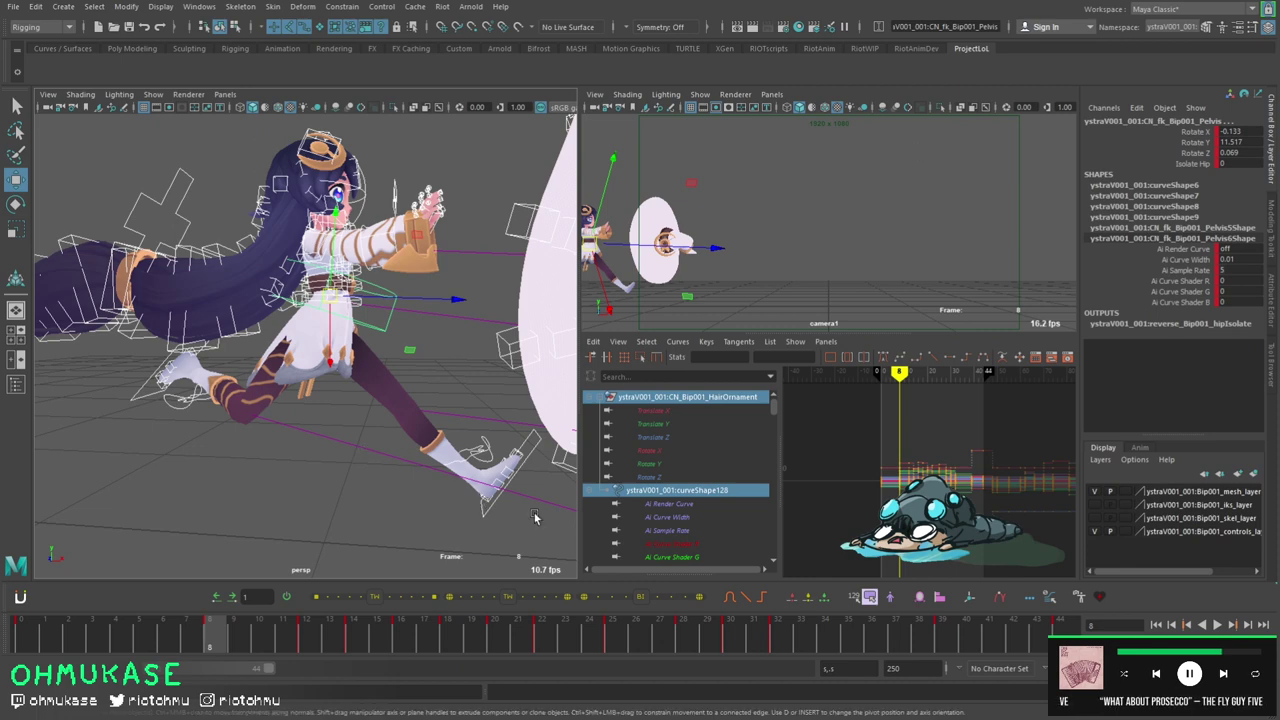
pyautogui.click(484, 513)
pyautogui.keyDown('shift'); pyautogui.click(178, 386); pyautogui.keyUp('shift')
pyautogui.keyDown('shift'); pyautogui.click(147, 195); pyautogui.keyUp('shift')
pyautogui.scroll(-5, 225, 275)
pyautogui.moveTo(218, 297); pyautogui.dragTo(266, 303)
# - Compare the character's body and foot placement between the key poses at frames 8, 12, 14 and 16
pyautogui.press(',')
pyautogui.press('.')
pyautogui.press('.')
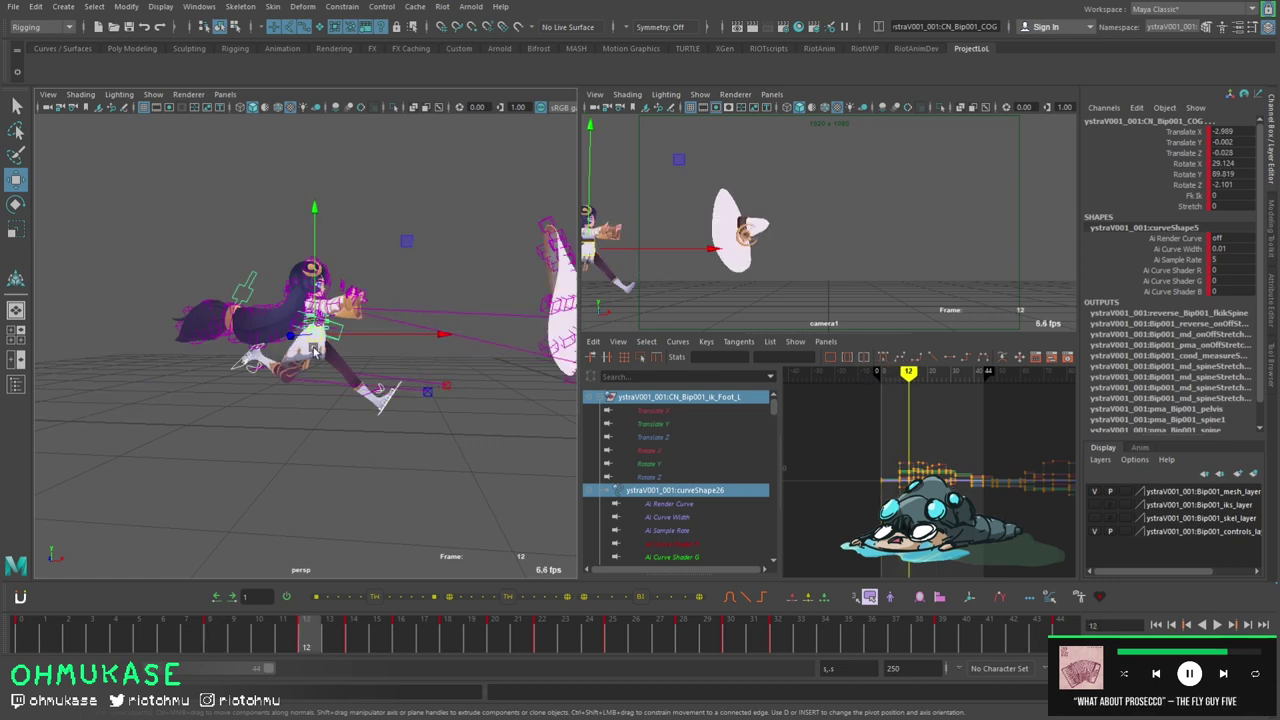
pyautogui.press(',')
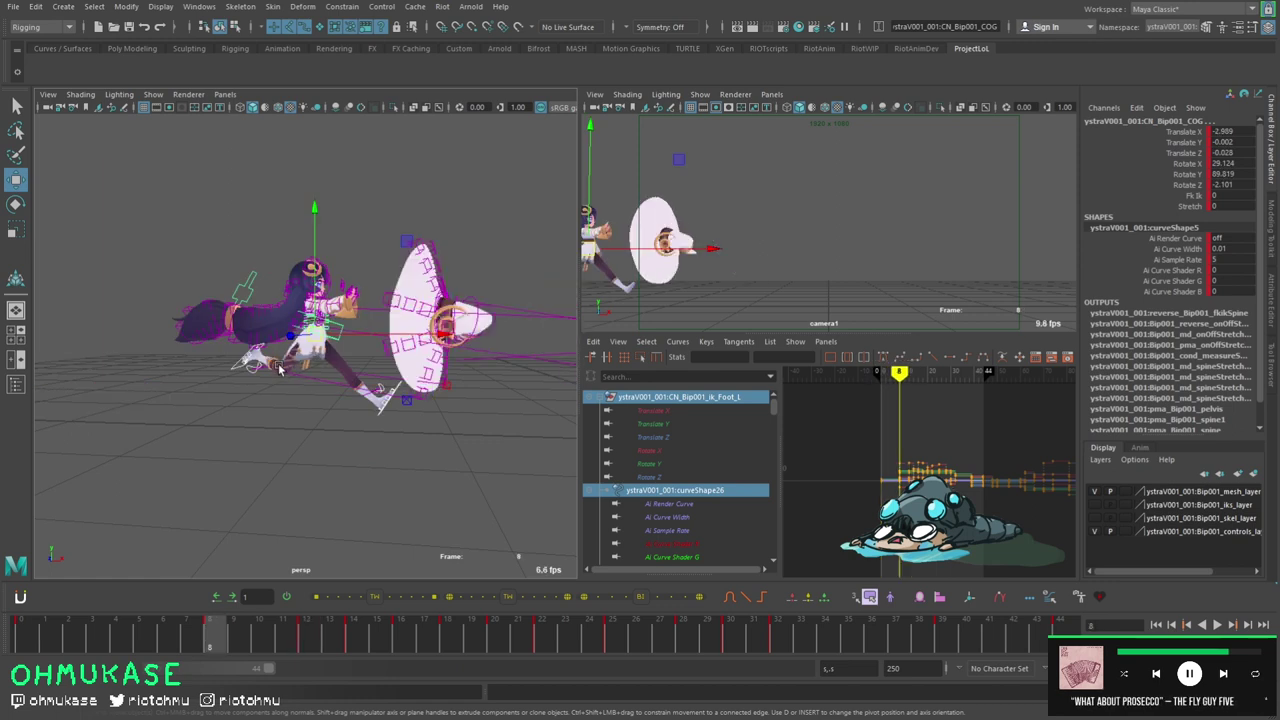
pyautogui.keyDown('alt'); pyautogui.moveTo(416, 410); pyautogui.dragTo(283, 407, button='middle'); pyautogui.keyUp('alt')
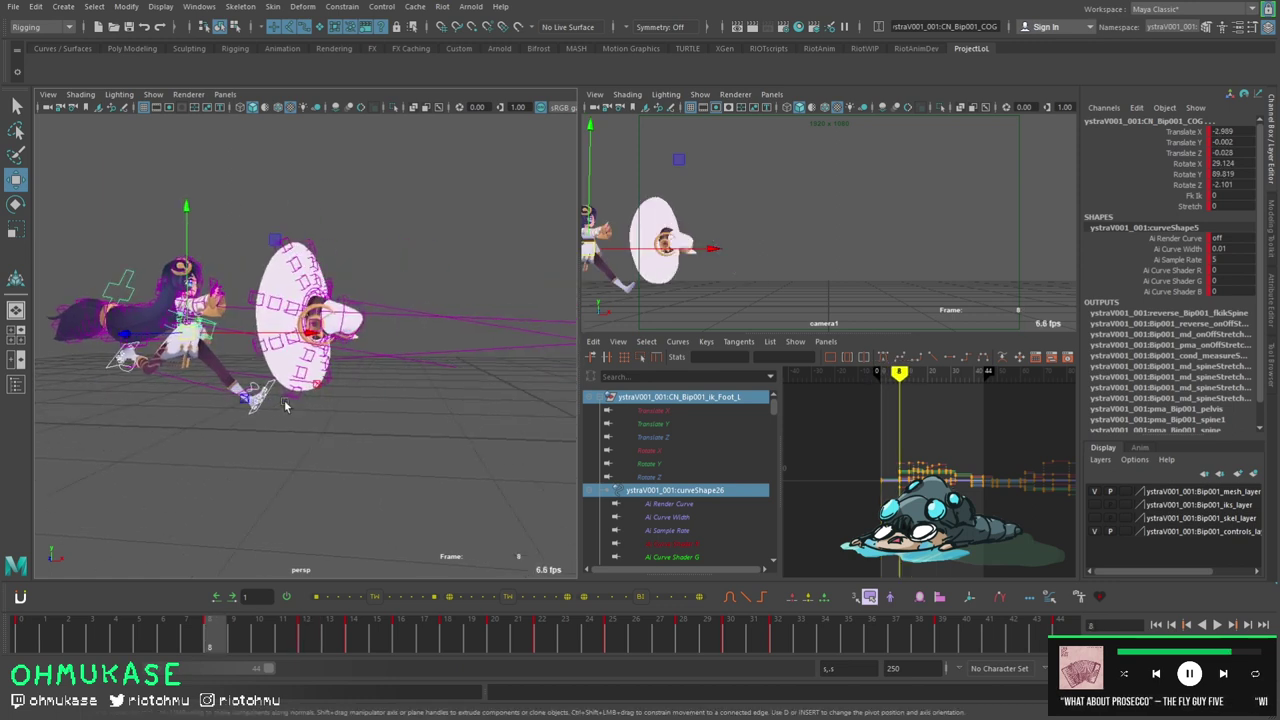
pyautogui.press(',')
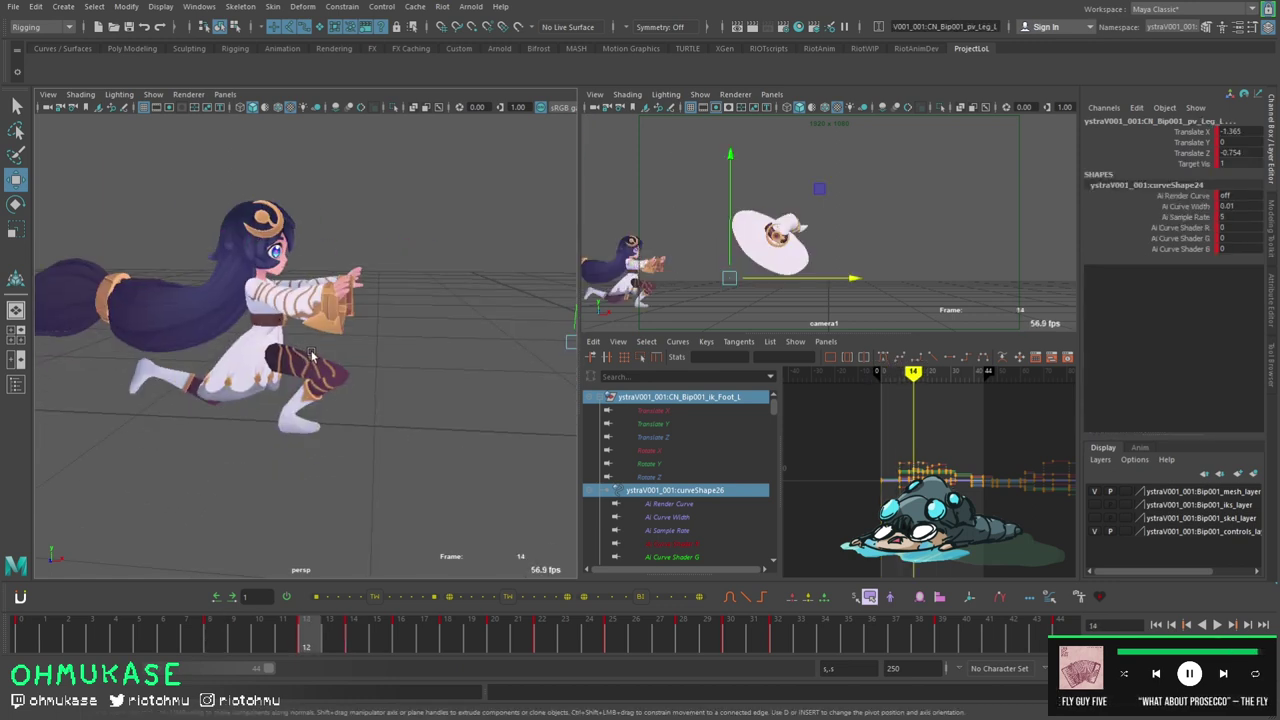
pyautogui.press('.')
pyautogui.press(',')
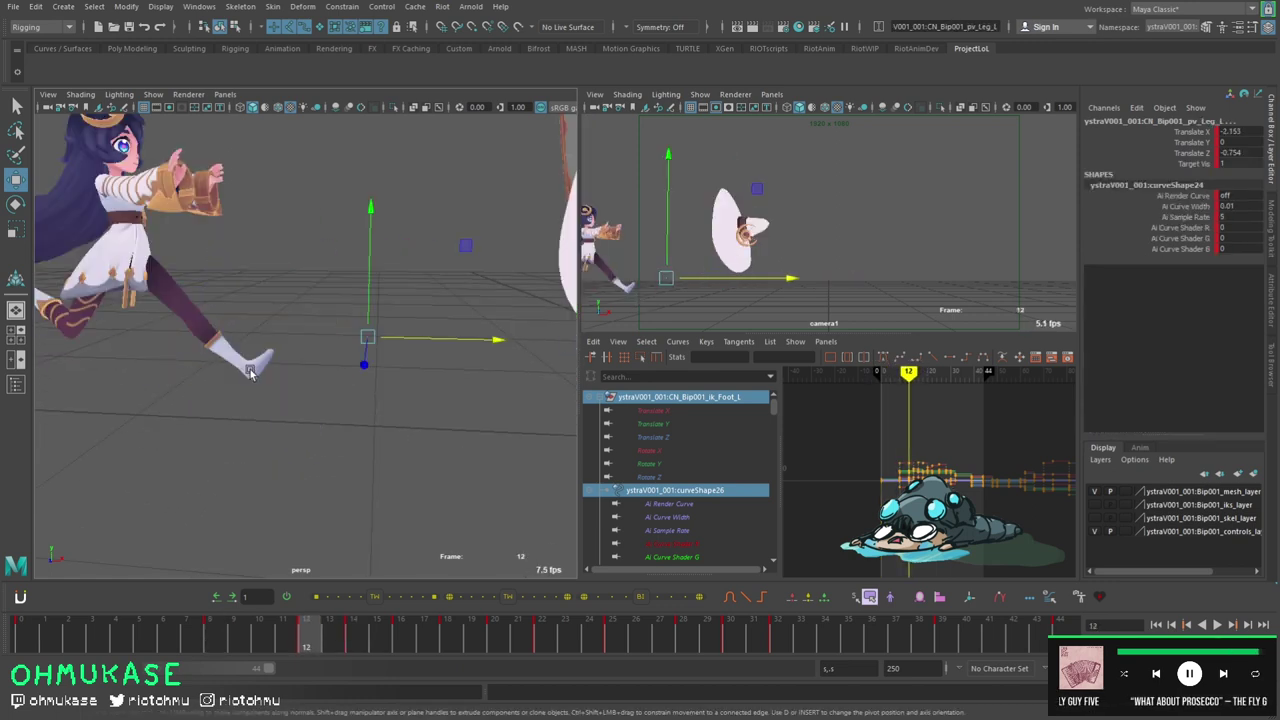
pyautogui.press('.')
pyautogui.press('.')
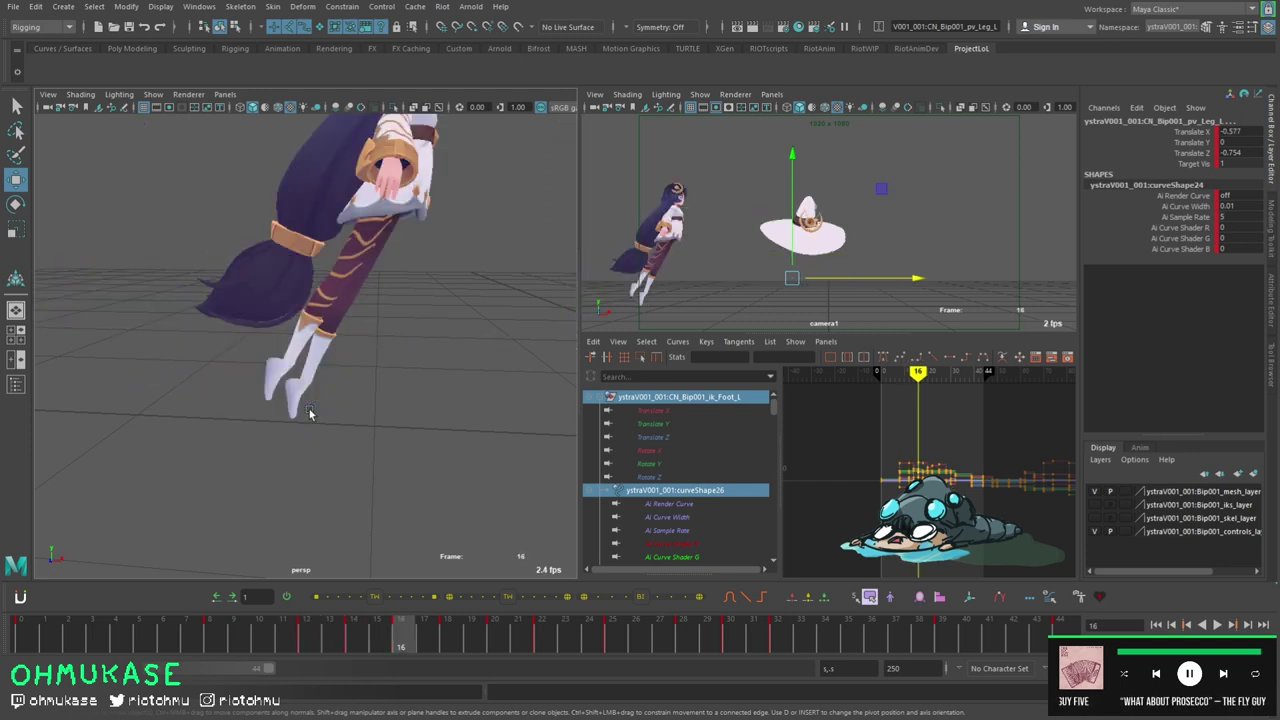
pyautogui.press(',')
pyautogui.press(',')
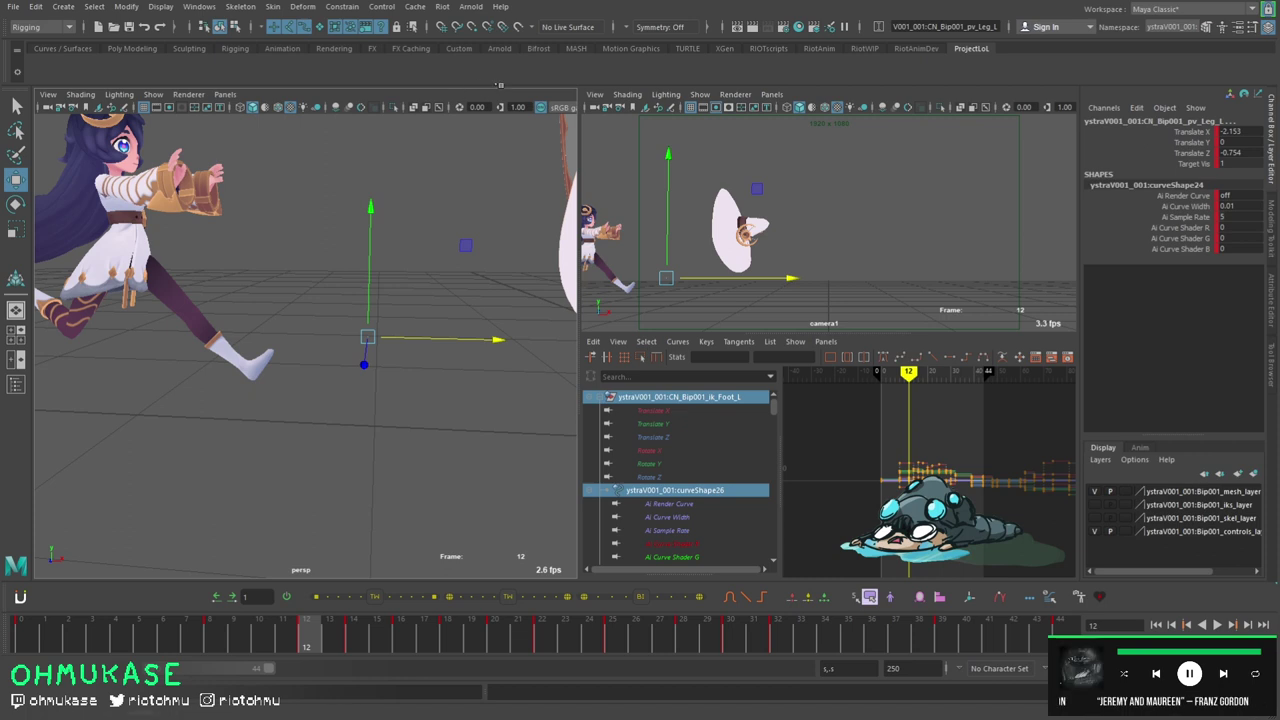
pyautogui.press('.')
pyautogui.press(',')
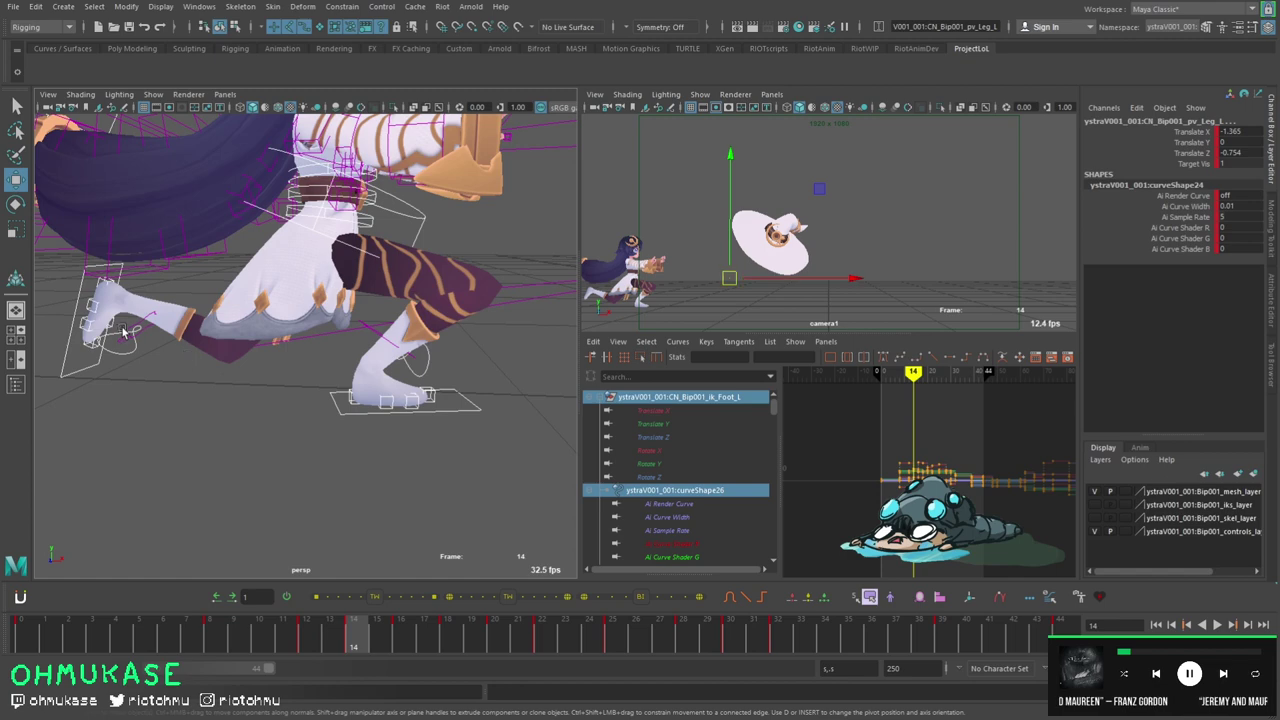
# - Move the left foot IK control forward at frame 14 and compare the pose with the neighbouring key
pyautogui.click(90, 359)
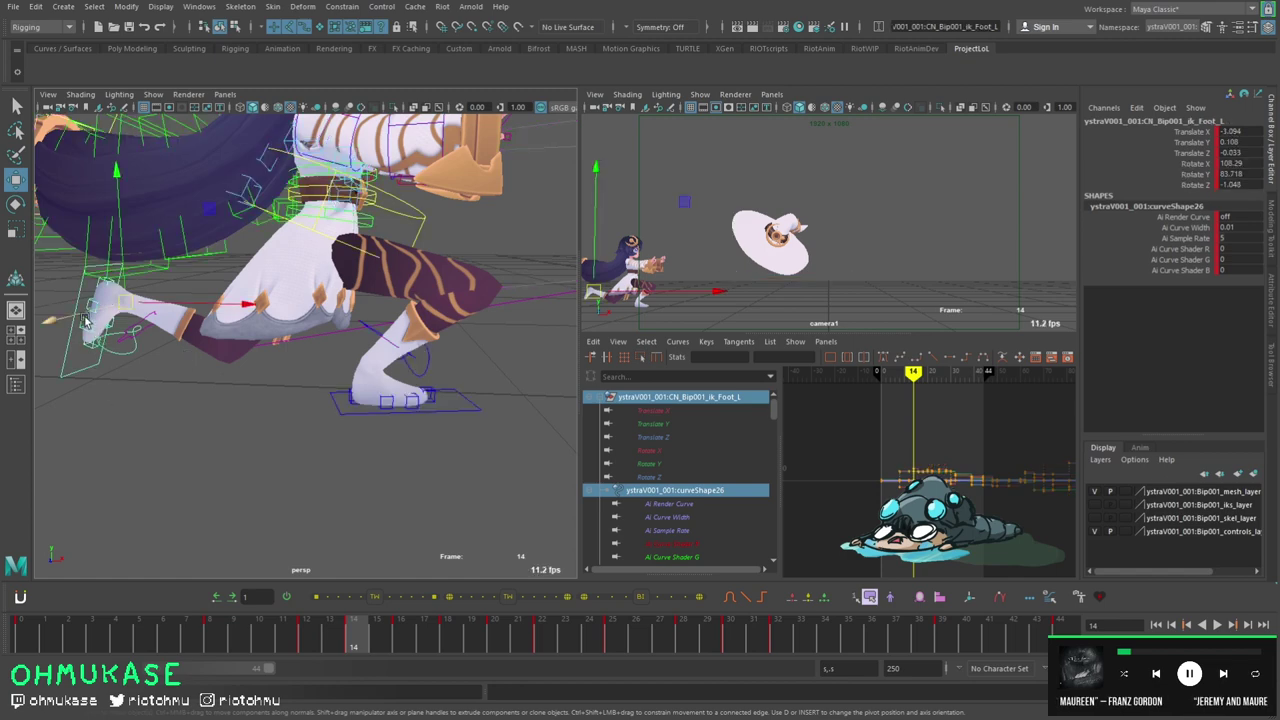
pyautogui.moveTo(243, 304); pyautogui.dragTo(357, 306)
pyautogui.keyDown('alt'); pyautogui.moveTo(384, 245); pyautogui.dragTo(370, 341, button='middle'); pyautogui.keyUp('alt')
pyautogui.scroll(-4, 370, 341)
pyautogui.press('.')
pyautogui.press(',')
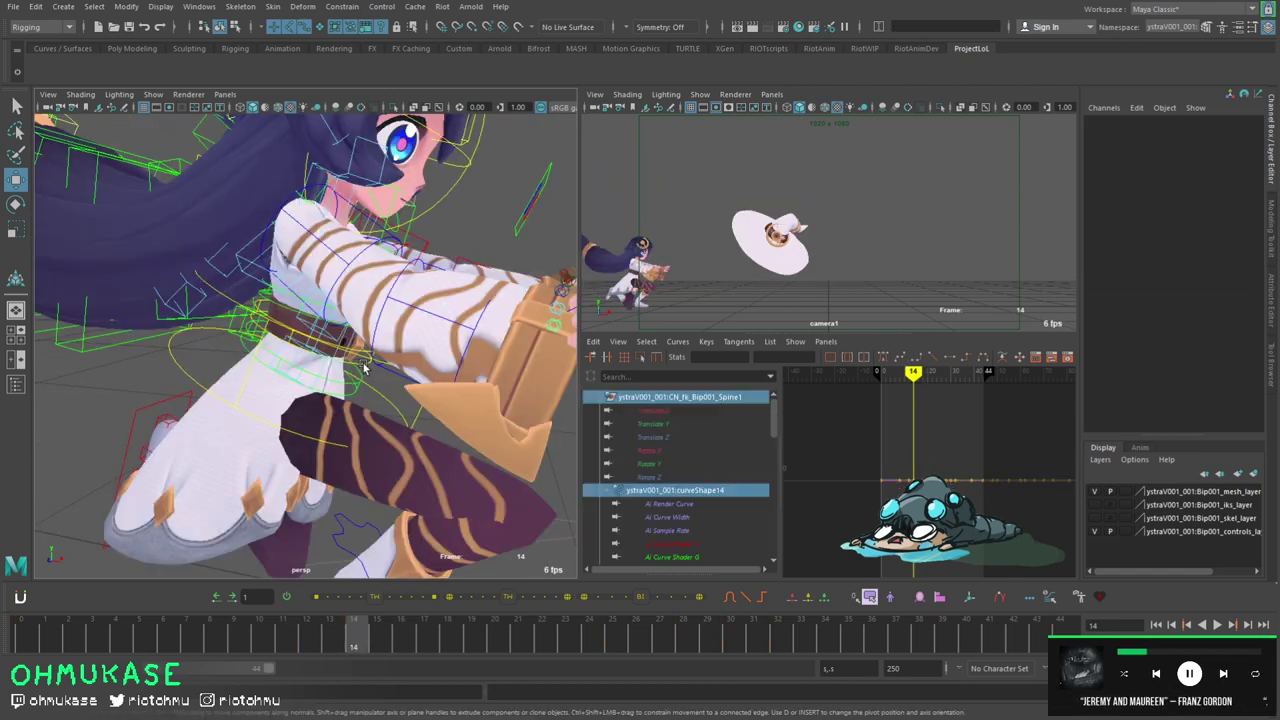
# - Try rotating the Spine1 control at frame 14, undo it and select the head control
pyautogui.click(368, 364)
pyautogui.scroll(-3, 371, 368)
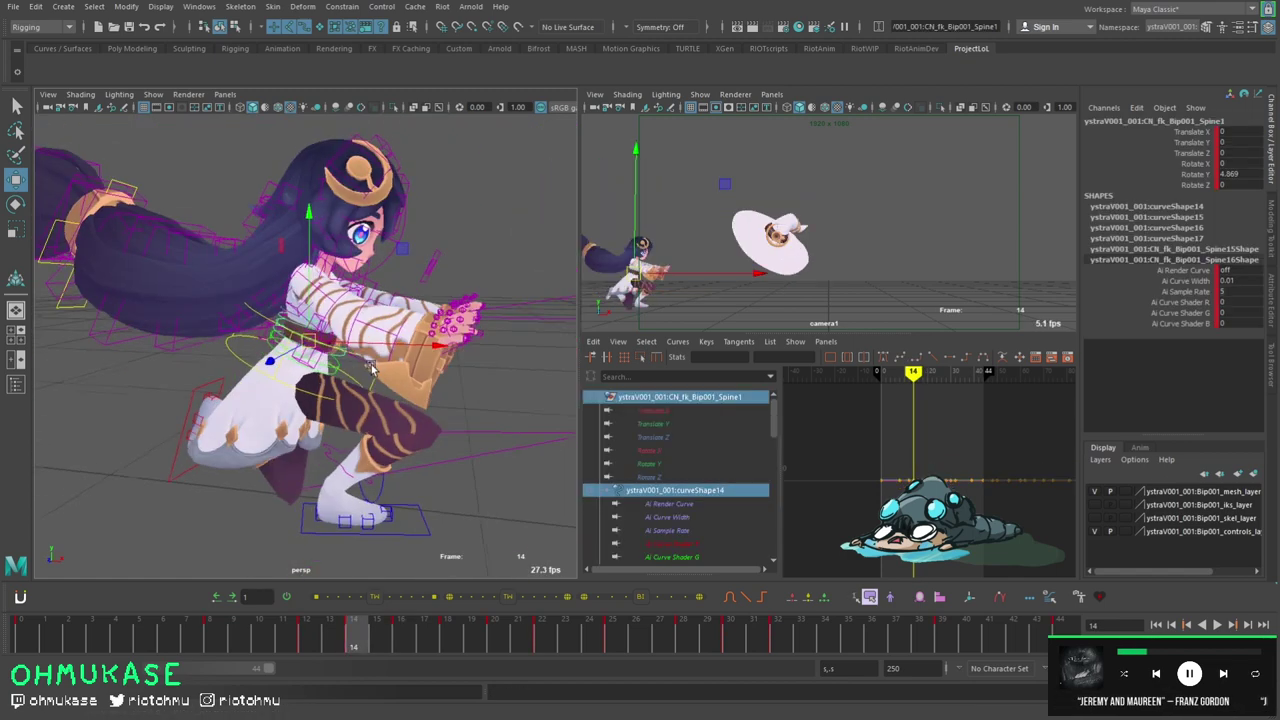
pyautogui.press('e')
pyautogui.moveTo(418, 290); pyautogui.dragTo(210, 228)
pyautogui.hotkey('ctrl', 'z')
pyautogui.click(357, 218)
pyautogui.hotkey('ctrl', 'z')
pyautogui.keyDown('alt'); pyautogui.moveTo(460, 252); pyautogui.dragTo(336, 267); pyautogui.keyUp('alt')
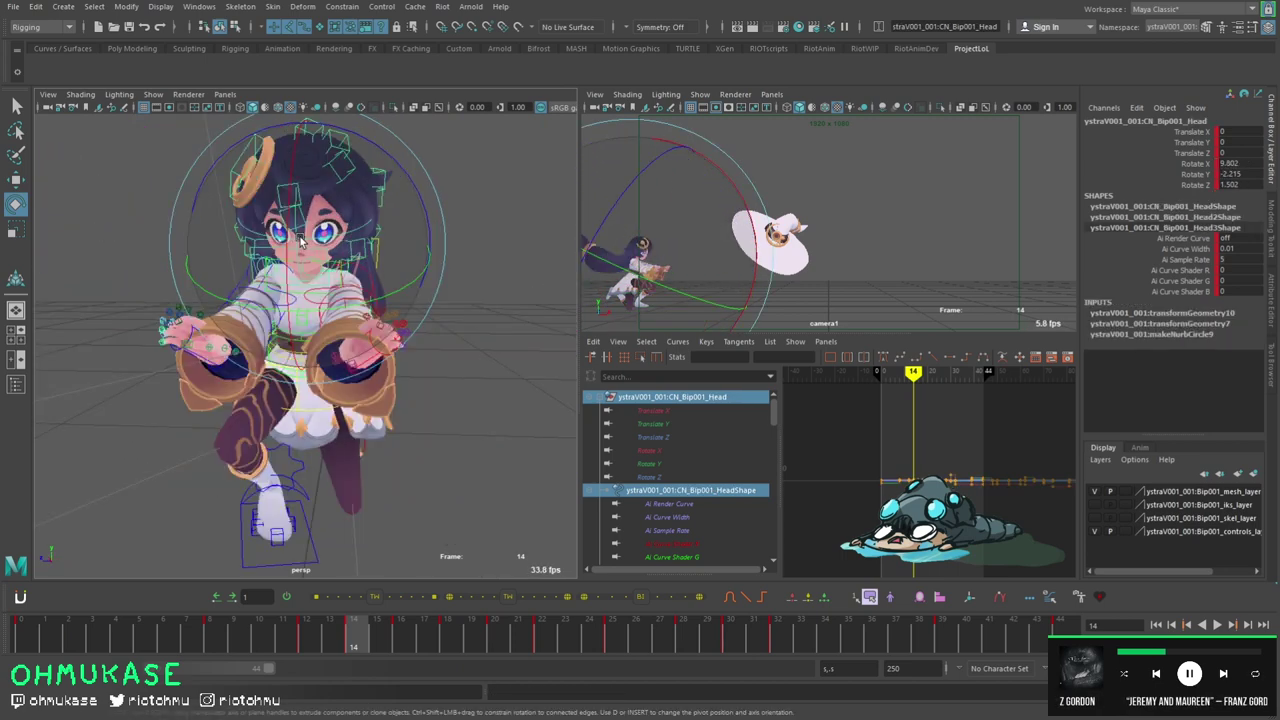
# - Inspect the neck control in wireframe, isolate its Local World Space curve and undo the test rotations
pyautogui.scroll(8, 334, 267)
pyautogui.scroll(-5, 335, 280)
pyautogui.scroll(5, 330, 304)
pyautogui.keyDown('alt'); pyautogui.moveTo(323, 314); pyautogui.dragTo(297, 277); pyautogui.keyUp('alt')
pyautogui.keyDown('alt'); pyautogui.moveTo(297, 277); pyautogui.dragTo(257, 317, button='middle'); pyautogui.keyUp('alt')
pyautogui.keyDown('alt'); pyautogui.moveTo(257, 317); pyautogui.dragTo(333, 330); pyautogui.keyUp('alt')
pyautogui.press('w')
pyautogui.click(203, 340)
pyautogui.press('4')
pyautogui.scroll(-10, 154, 370)
pyautogui.keyDown('alt'); pyautogui.moveTo(268, 316); pyautogui.dragTo(437, 295, button='right'); pyautogui.keyUp('alt')
pyautogui.hotkey('ctrl', 'z')
pyautogui.hotkey('ctrl', 'z')
pyautogui.hotkey('ctrl', 'z')
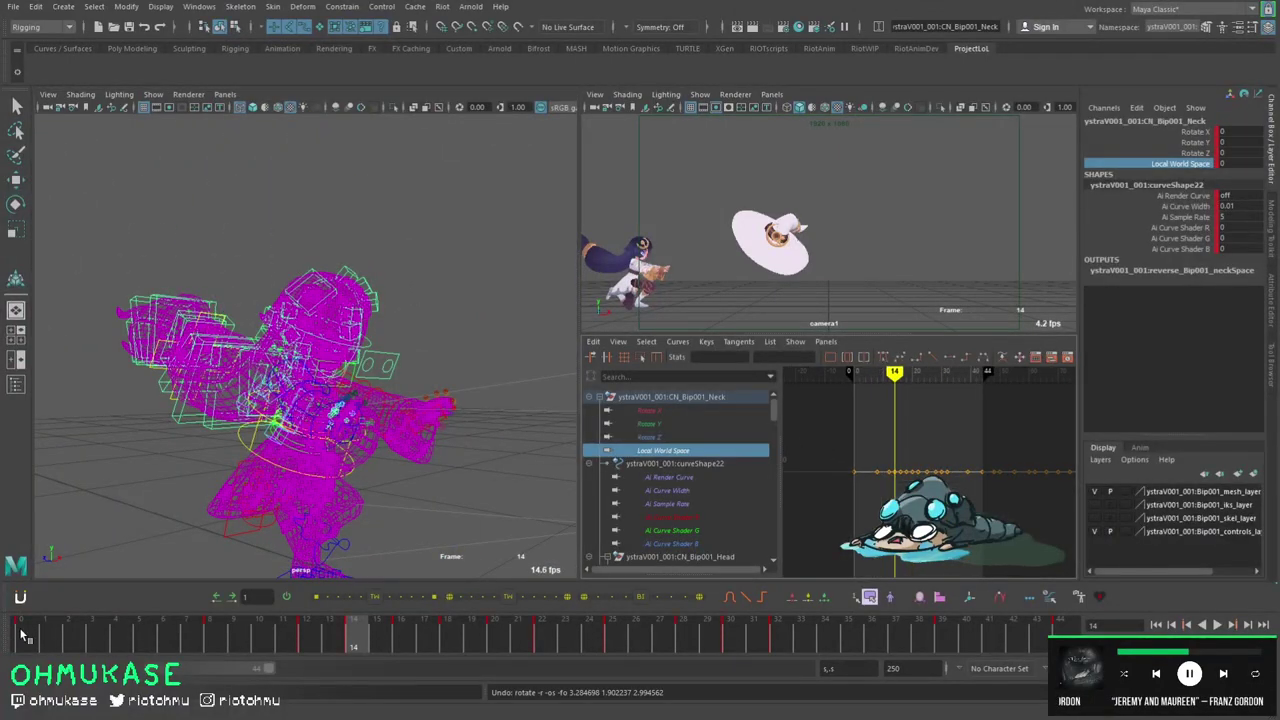
# - Try setting all the neck control's Local World Space keys to 1 and check the head at frames 0 and 15
pyautogui.click(22, 636)
pyautogui.press('space')
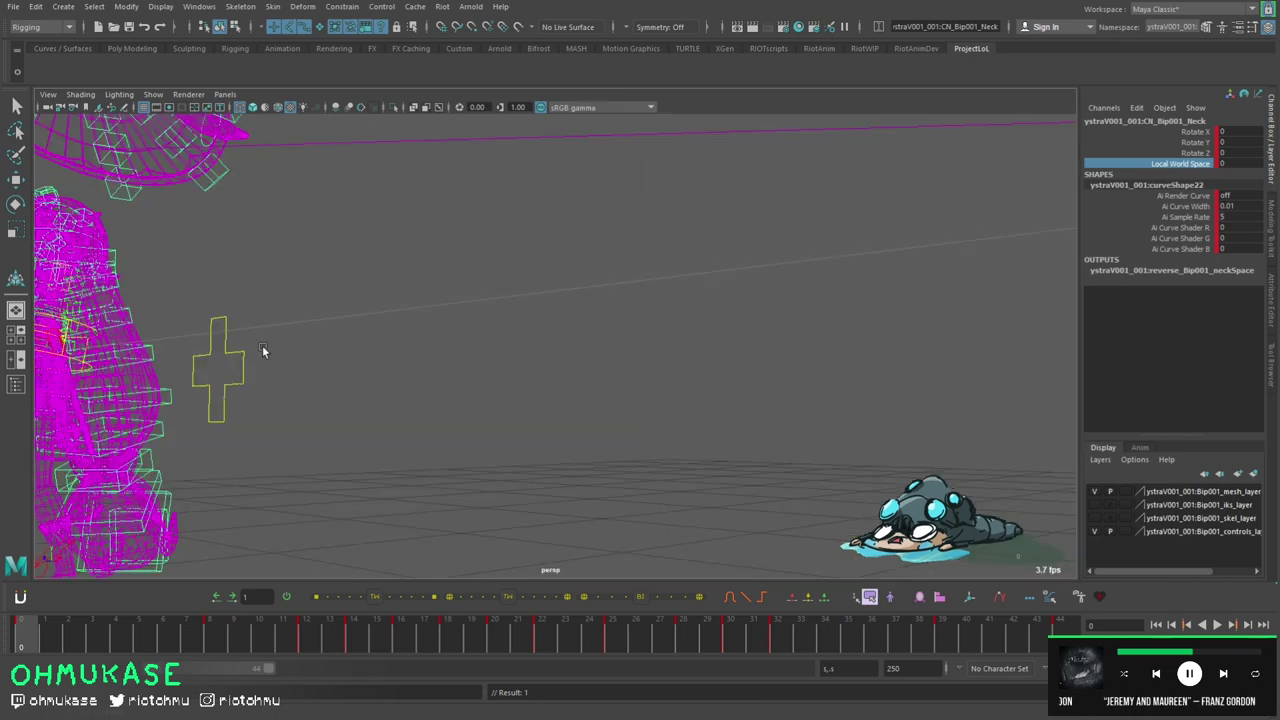
pyautogui.press('6')
pyautogui.moveTo(263, 351)
pyautogui.keyDown('alt'); pyautogui.mouseDown()
pyautogui.moveTo(298, 355)
pyautogui.moveTo(264, 353)
pyautogui.mouseUp(); pyautogui.keyUp('alt')
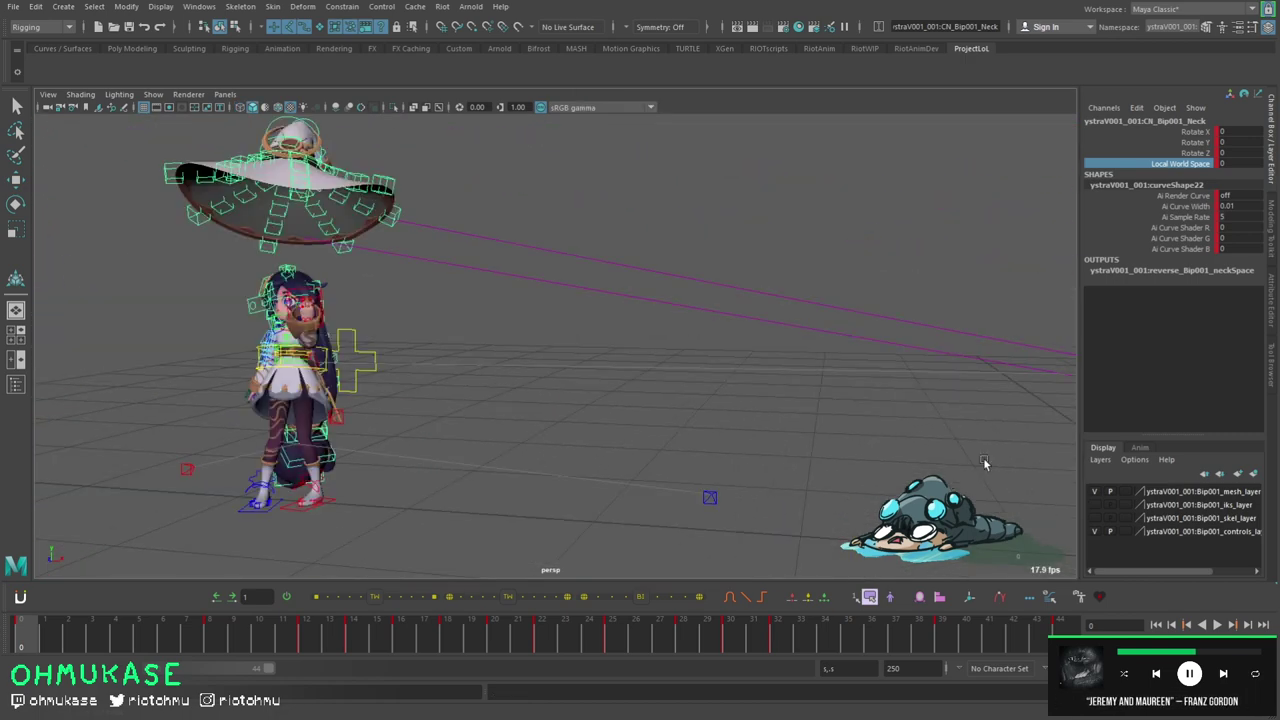
pyautogui.press('space')
pyautogui.keyDown('alt'); pyautogui.moveTo(952, 456); pyautogui.dragTo(884, 458, button='right'); pyautogui.keyUp('alt')
pyautogui.moveTo(886, 460); pyautogui.dragTo(1022, 508)
pyautogui.click(789, 357)
pyautogui.write('1')
pyautogui.press('Return')
pyautogui.click(377, 635)
pyautogui.moveTo(232, 376)
pyautogui.keyDown('alt'); pyautogui.mouseDown()
pyautogui.moveTo(223, 420)
pyautogui.moveTo(246, 414)
pyautogui.moveTo(254, 388)
pyautogui.moveTo(213, 366)
pyautogui.mouseUp(); pyautogui.keyUp('alt')
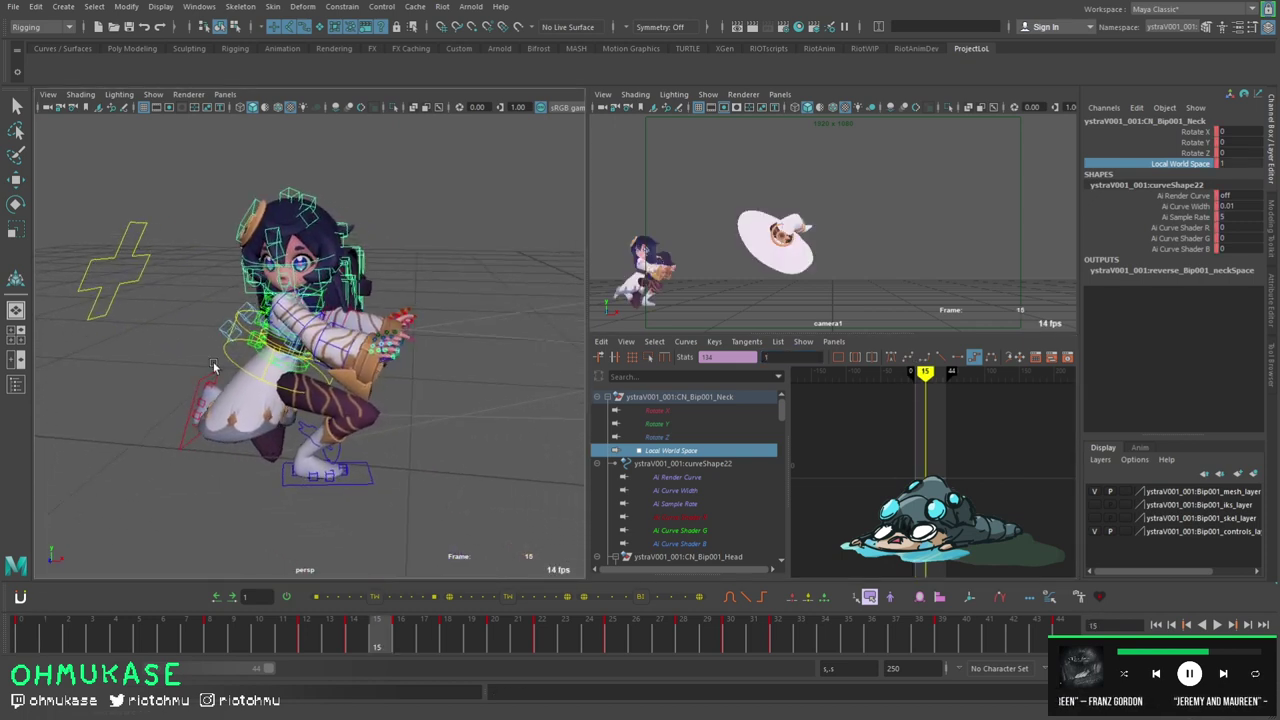
pyautogui.hotkey('ctrl', 'z')
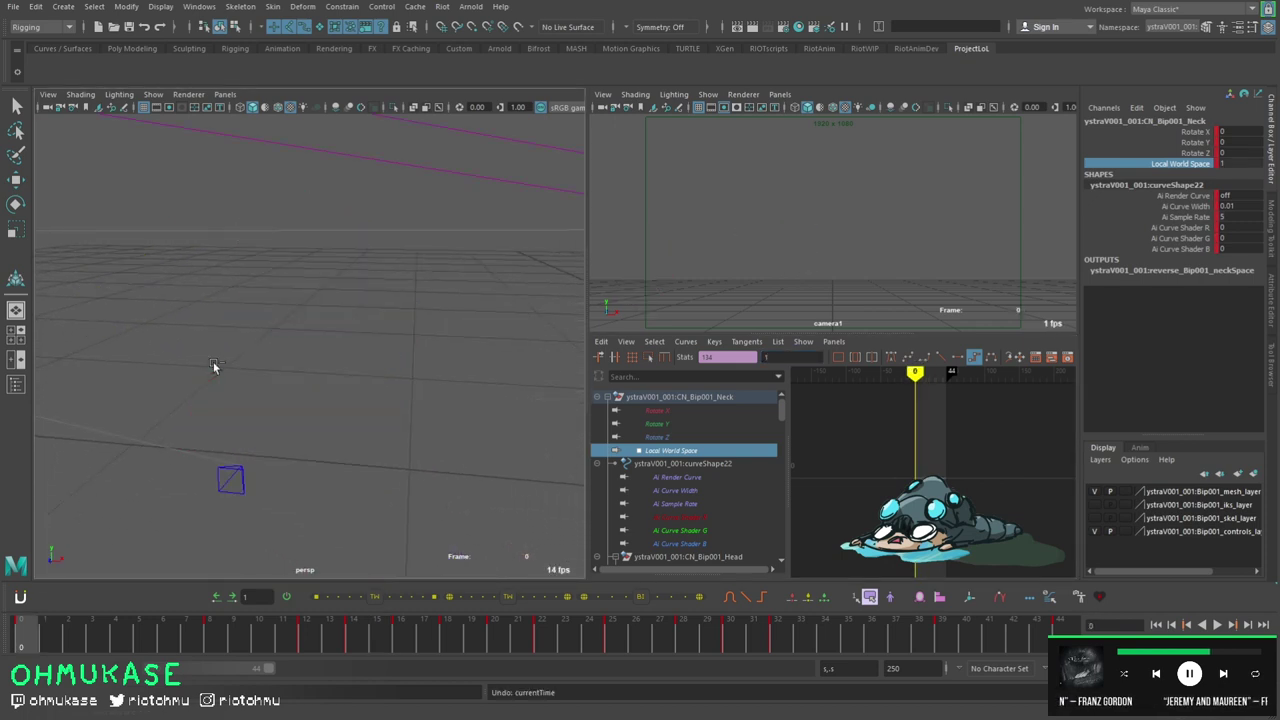
pyautogui.hotkey('shift', 'z')
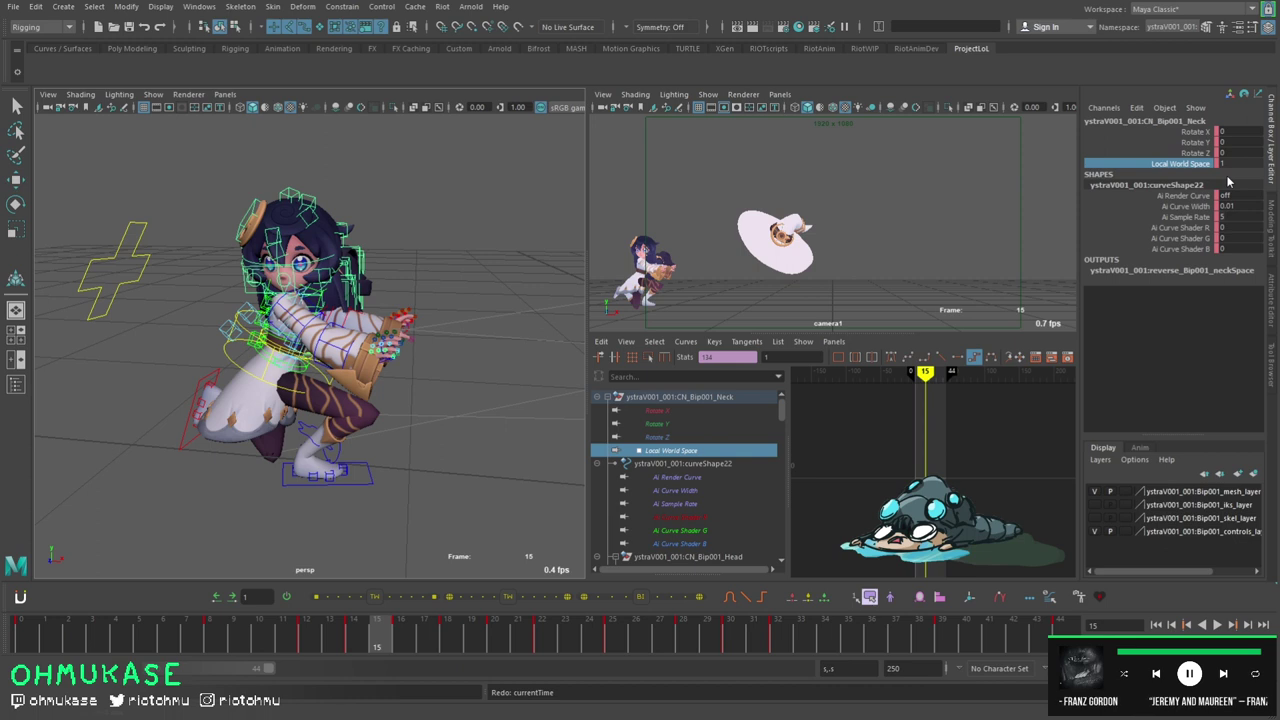
# - Create a locator and match it to the neck control at frame 0
pyautogui.hotkey('alt', 'v')
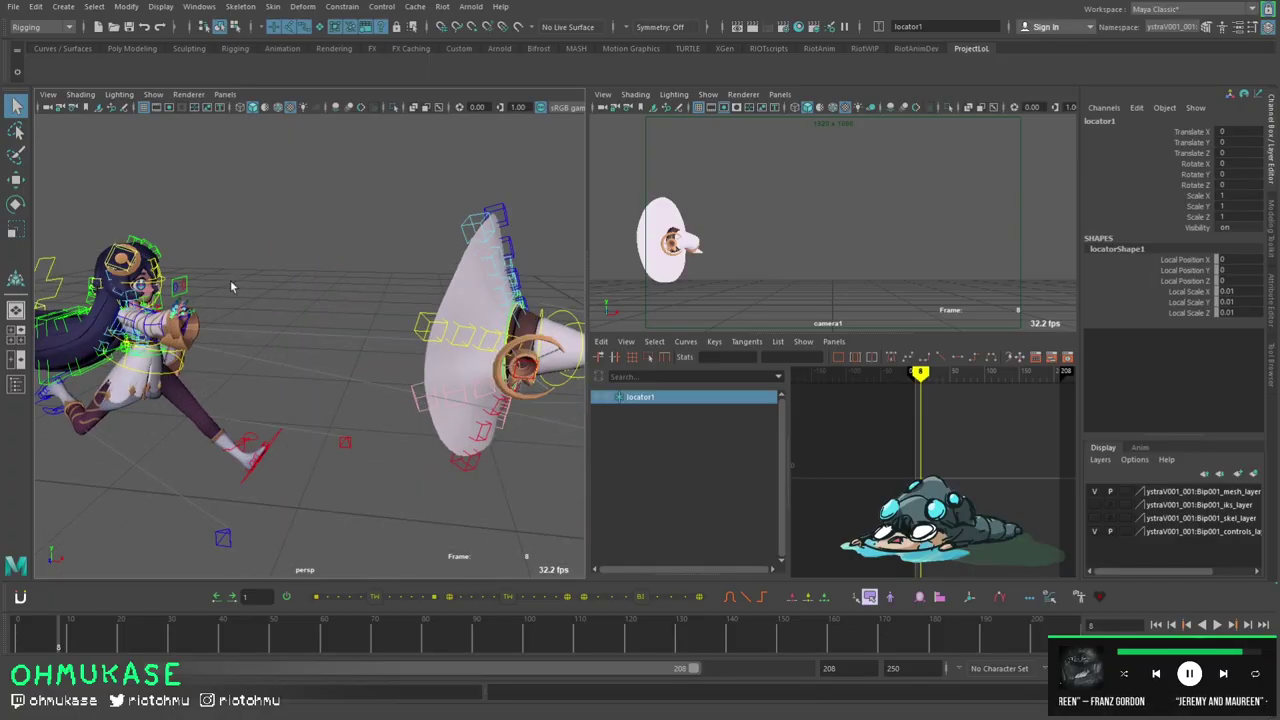
pyautogui.keyDown('alt'); pyautogui.moveTo(210, 285); pyautogui.dragTo(217, 298, button='right'); pyautogui.keyUp('alt')
pyautogui.click(196, 289)
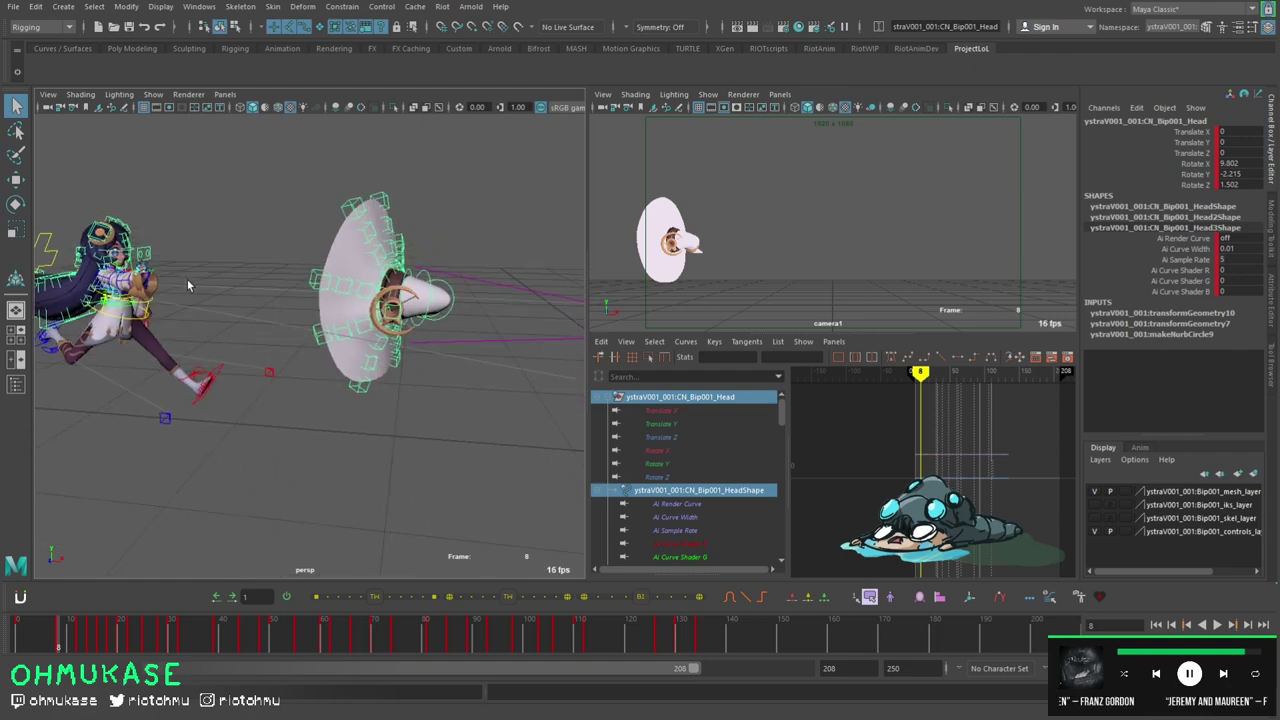
pyautogui.keyDown('alt'); pyautogui.moveTo(244, 321); pyautogui.dragTo(268, 316, button='right'); pyautogui.keyUp('alt')
pyautogui.moveTo(268, 316)
pyautogui.keyDown('alt'); pyautogui.mouseDown()
pyautogui.moveTo(291, 303)
pyautogui.moveTo(262, 299)
pyautogui.mouseUp(); pyautogui.keyUp('alt')
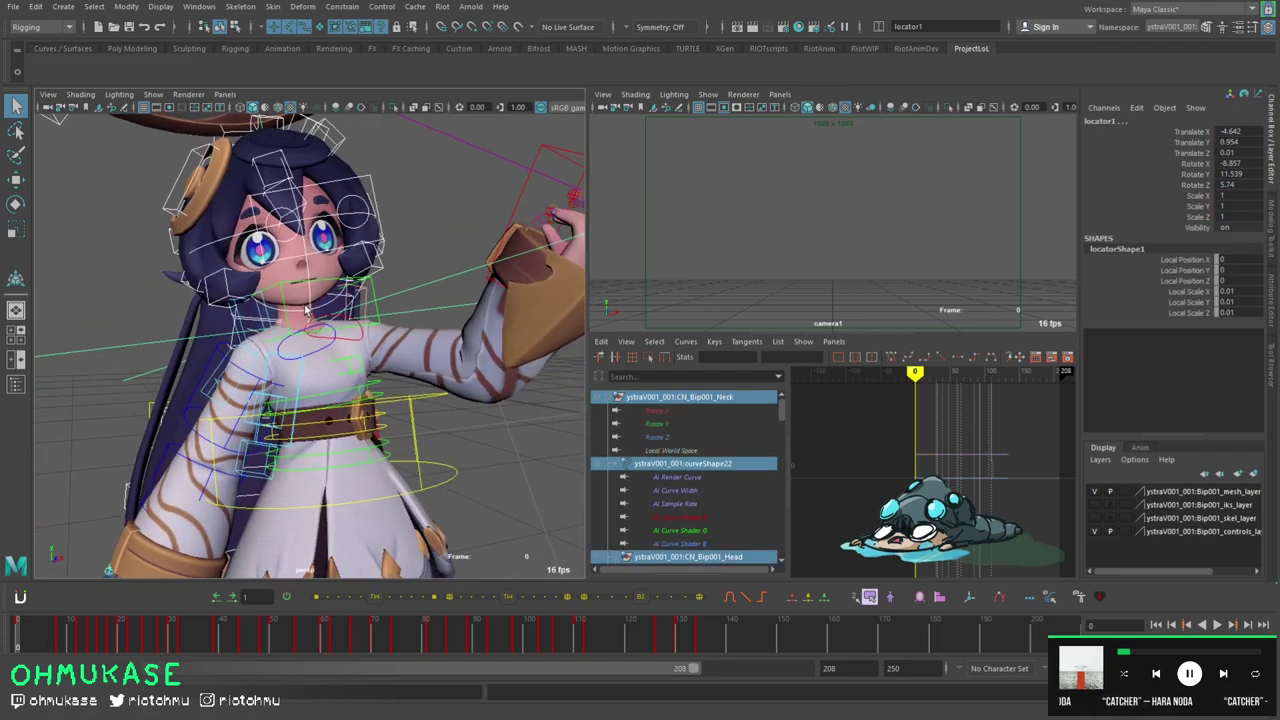
pyautogui.keyDown('alt'); pyautogui.moveTo(317, 280); pyautogui.dragTo(343, 287); pyautogui.keyUp('alt')
pyautogui.keyDown('alt'); pyautogui.moveTo(343, 287); pyautogui.dragTo(326, 304, button='middle'); pyautogui.keyUp('alt')
pyautogui.moveTo(326, 304)
pyautogui.keyDown('alt'); pyautogui.mouseDown()
pyautogui.moveTo(317, 282)
pyautogui.moveTo(321, 296)
pyautogui.mouseUp(); pyautogui.keyUp('alt')
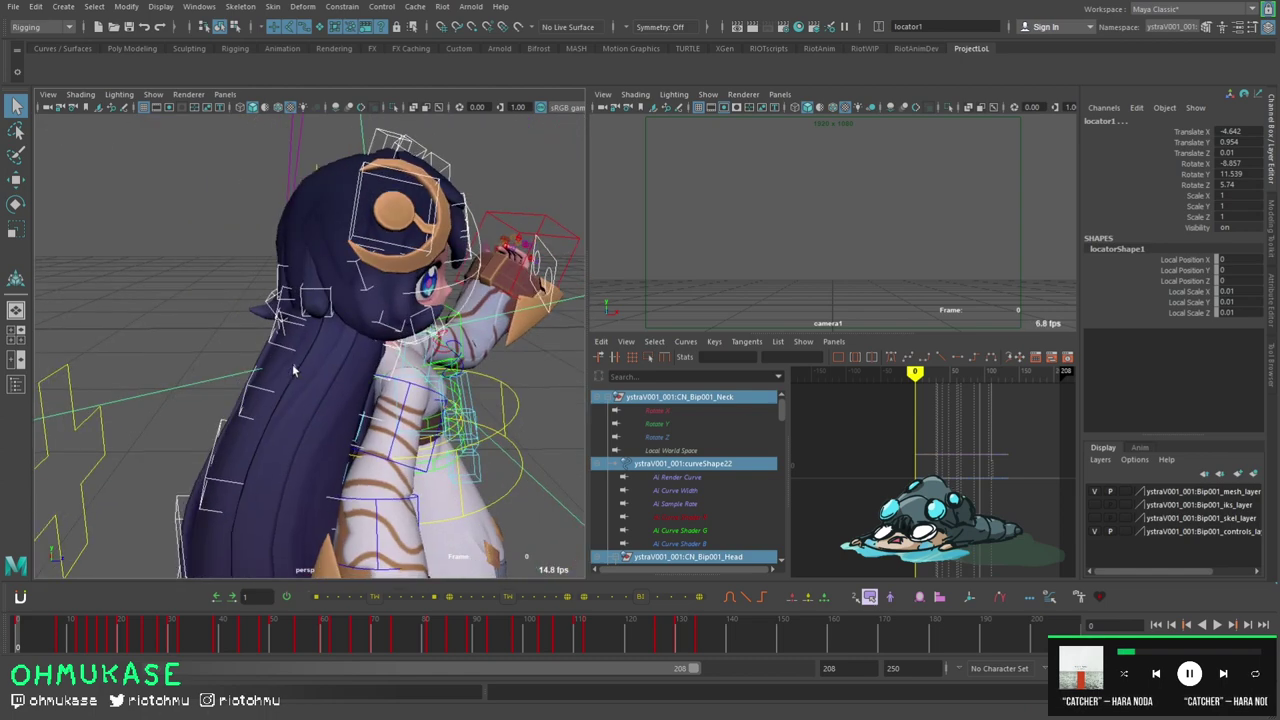
# - Parent the locator under the adj_CN_Bip001_Neck group with zeroed transforms and rename it temp_loc
pyautogui.press('f')
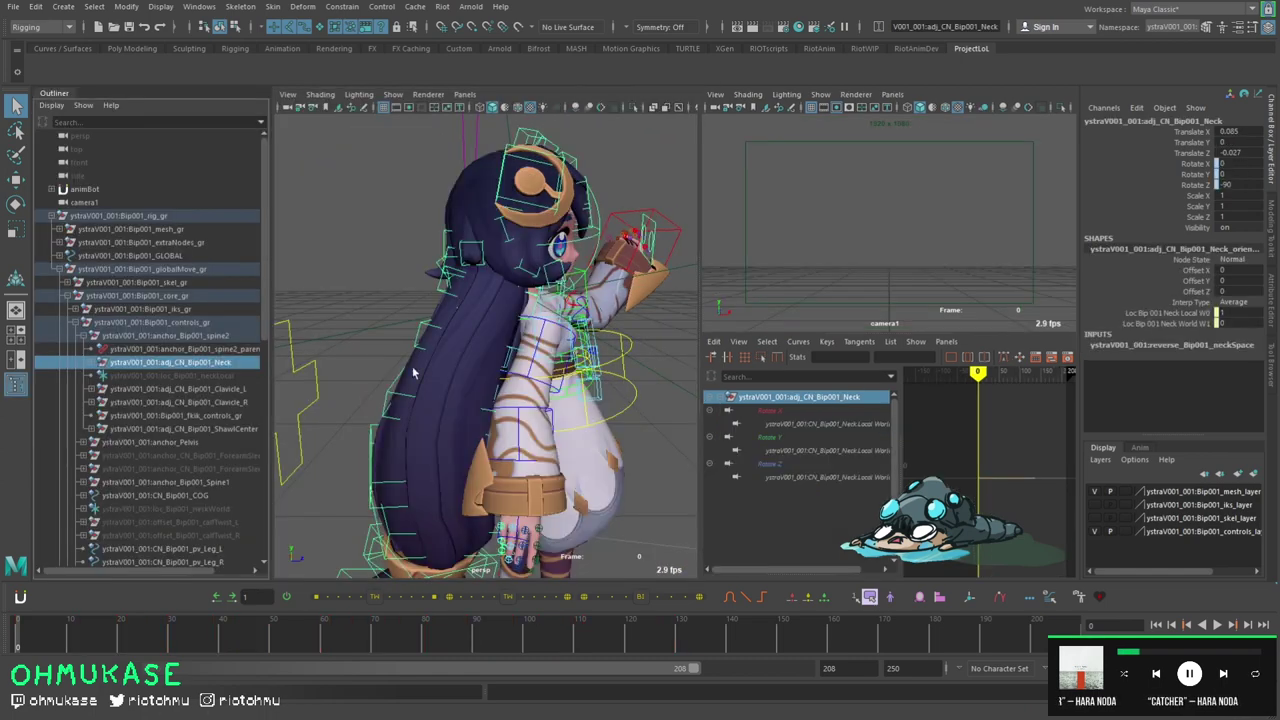
pyautogui.keyDown('alt'); pyautogui.moveTo(413, 369); pyautogui.dragTo(409, 376); pyautogui.keyUp('alt')
pyautogui.click(91, 362)
pyautogui.keyDown('alt'); pyautogui.moveTo(497, 337); pyautogui.dragTo(504, 337); pyautogui.keyUp('alt')
pyautogui.click(402, 339)
pyautogui.keyDown('ctrl'); pyautogui.click(219, 363); pyautogui.keyUp('ctrl')
pyautogui.press('p')
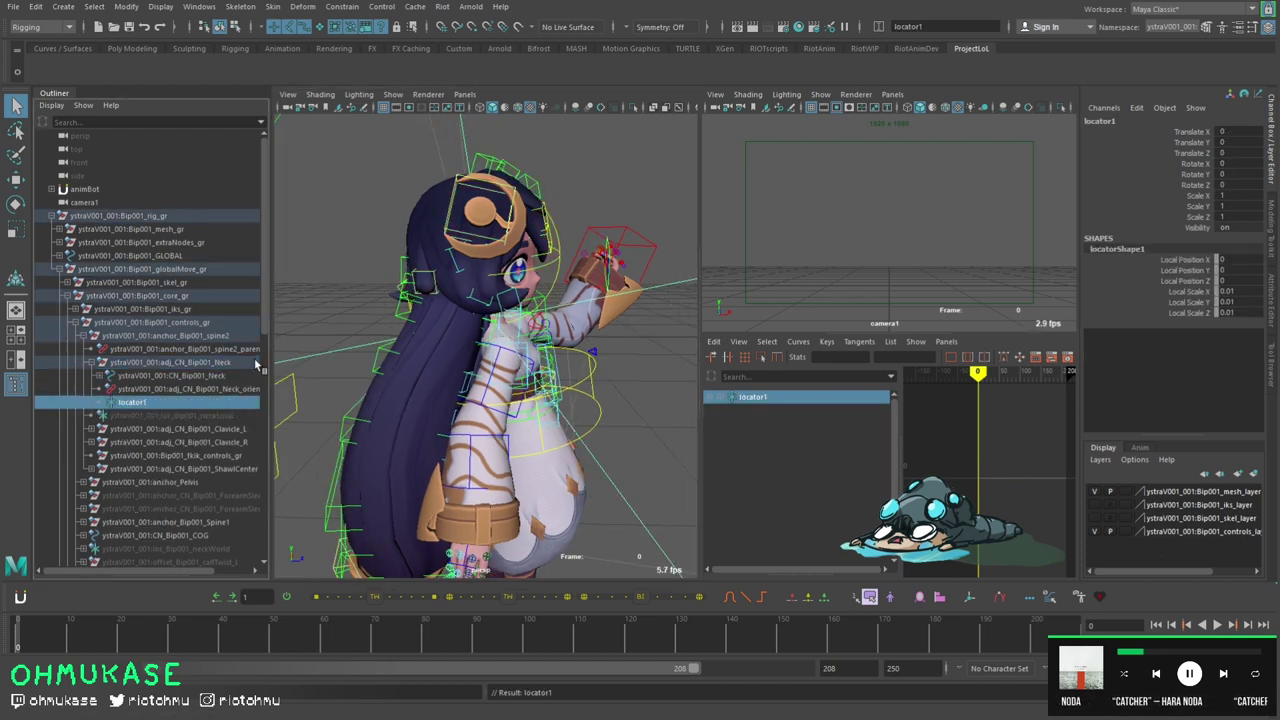
pyautogui.doubleClick(228, 401)
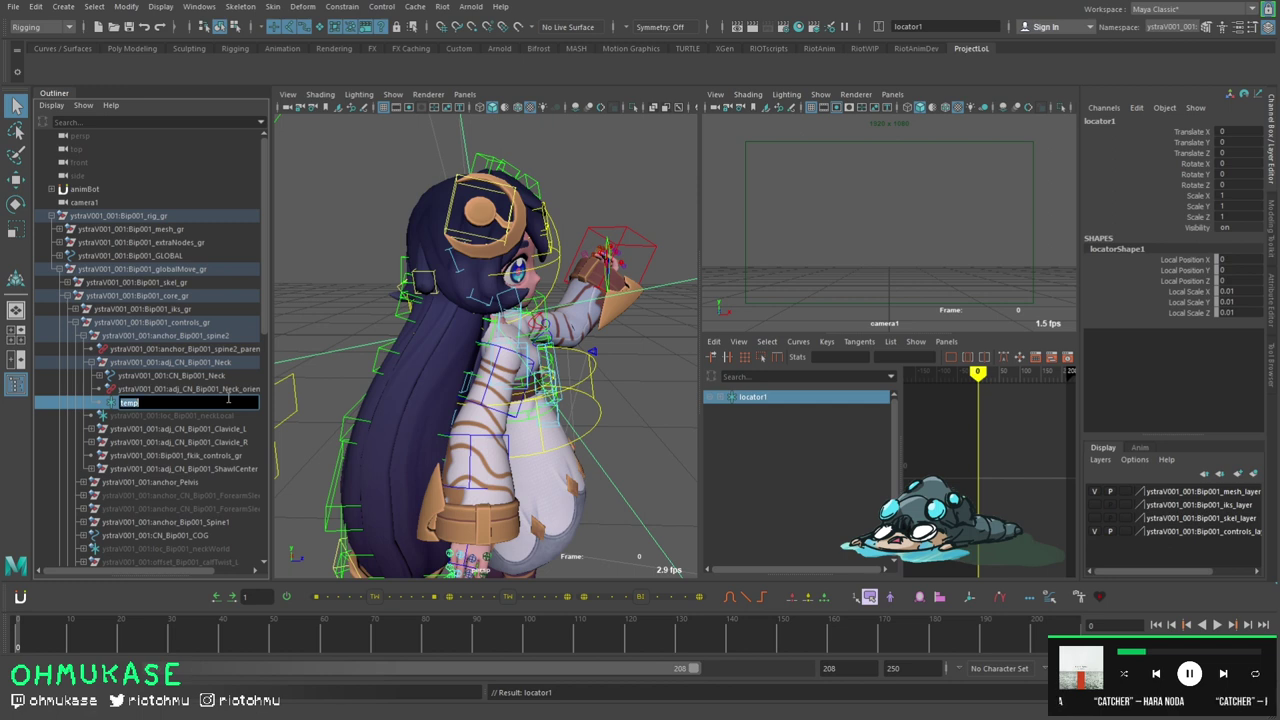
pyautogui.press('Return')
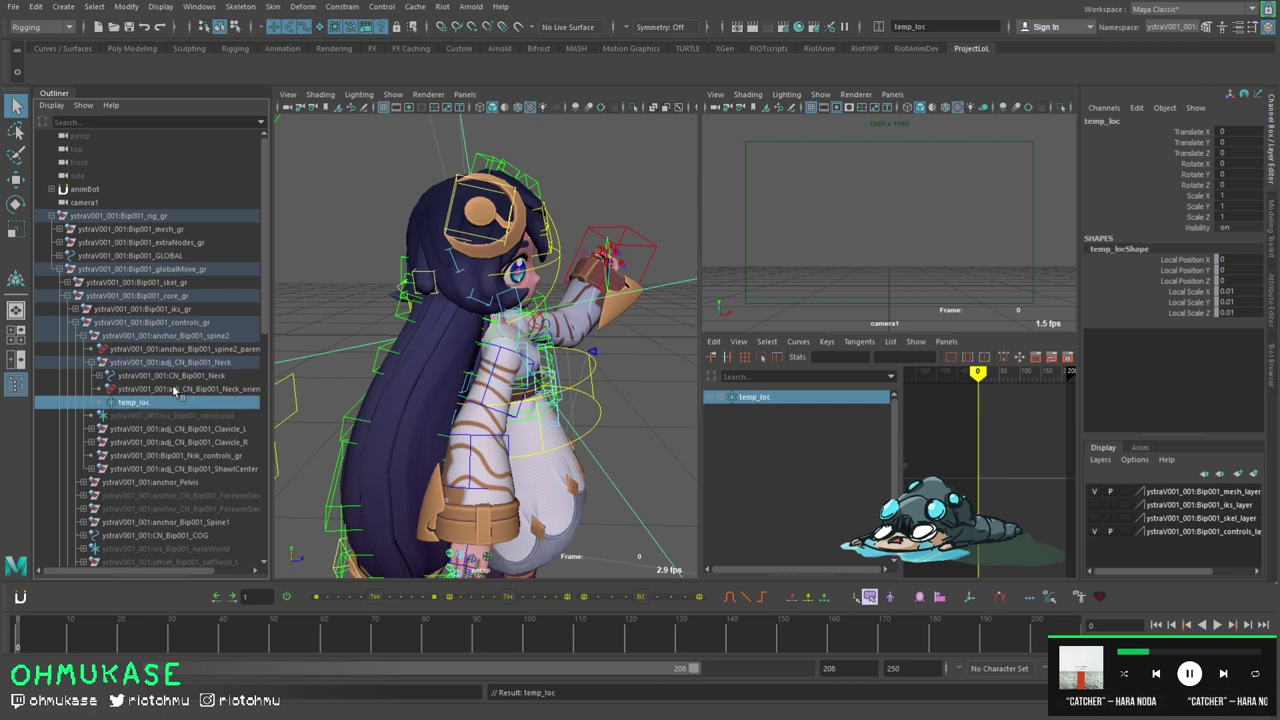
# - Try rotating the neck control at frame 0 and aligning it back to temp_loc
pyautogui.click(162, 375)
pyautogui.press('e')
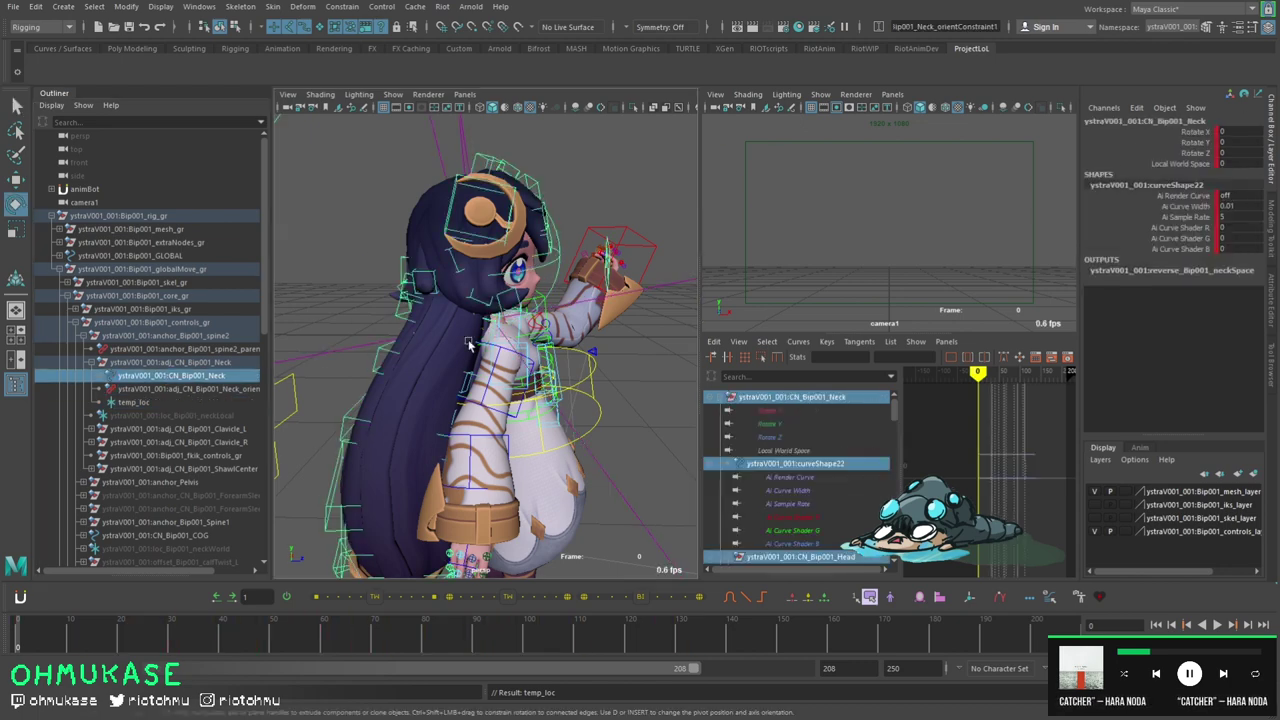
pyautogui.moveTo(572, 318); pyautogui.dragTo(495, 325)
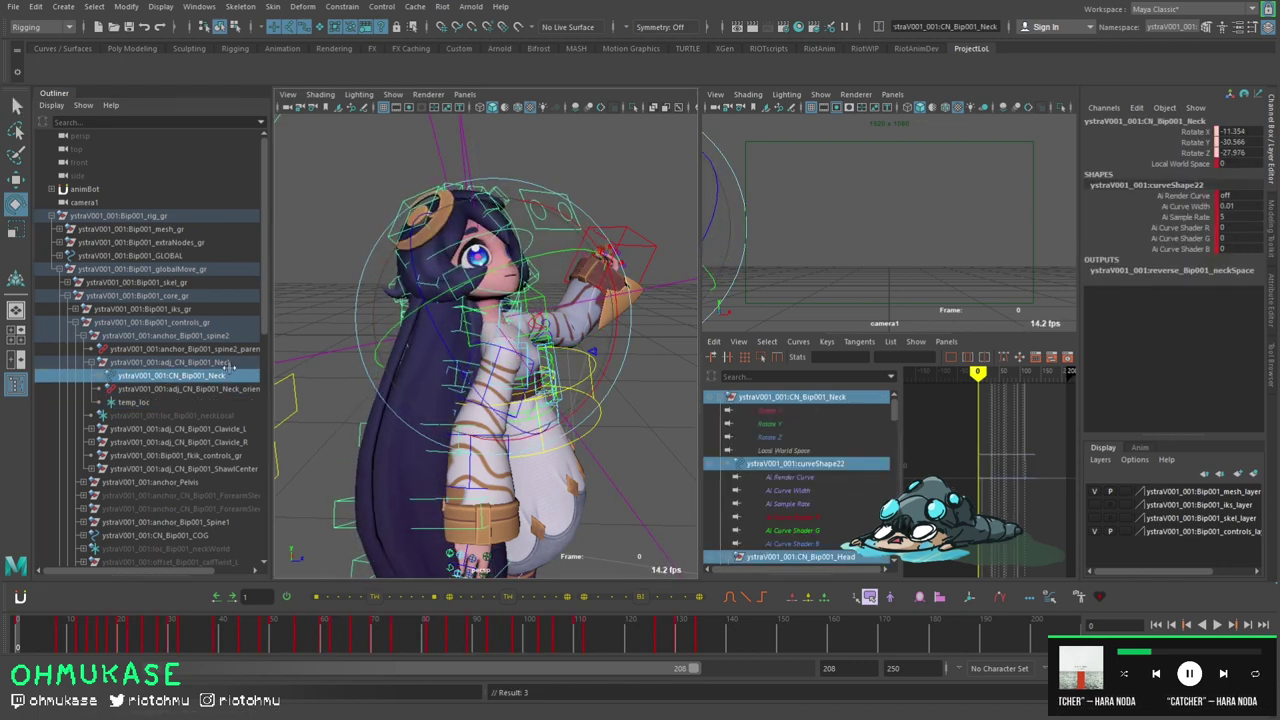
pyautogui.click(165, 400)
pyautogui.keyDown('ctrl'); pyautogui.click(165, 375); pyautogui.keyUp('ctrl')
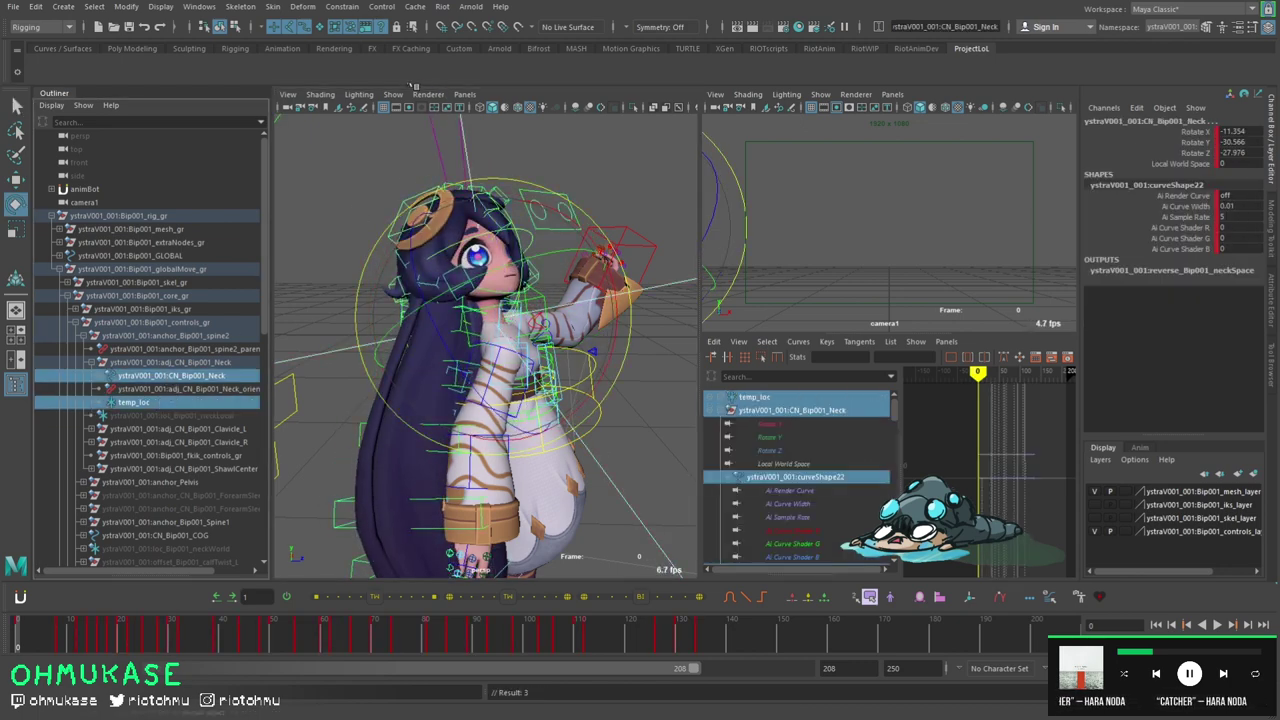
pyautogui.hotkey('ctrl', 'z')
# - Set all the neck control's Local World Space keys to 1 and select the control together with temp_loc
pyautogui.click(212, 376)
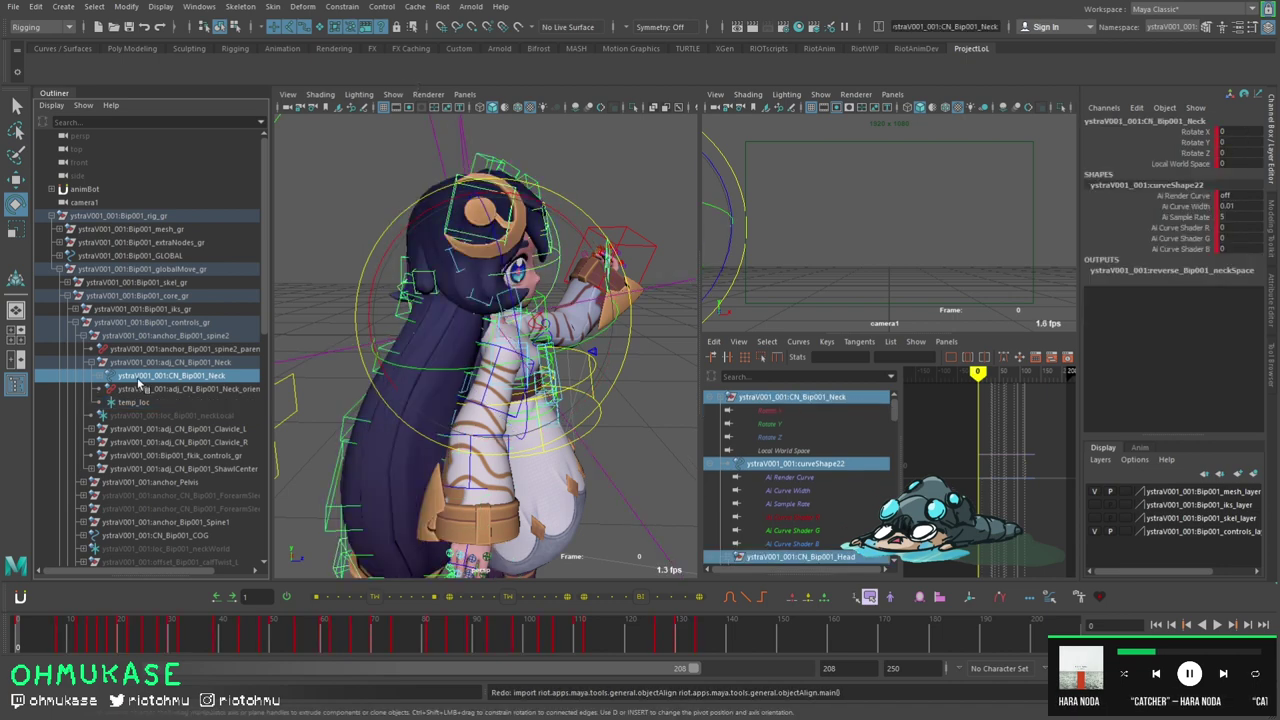
pyautogui.click(1184, 165)
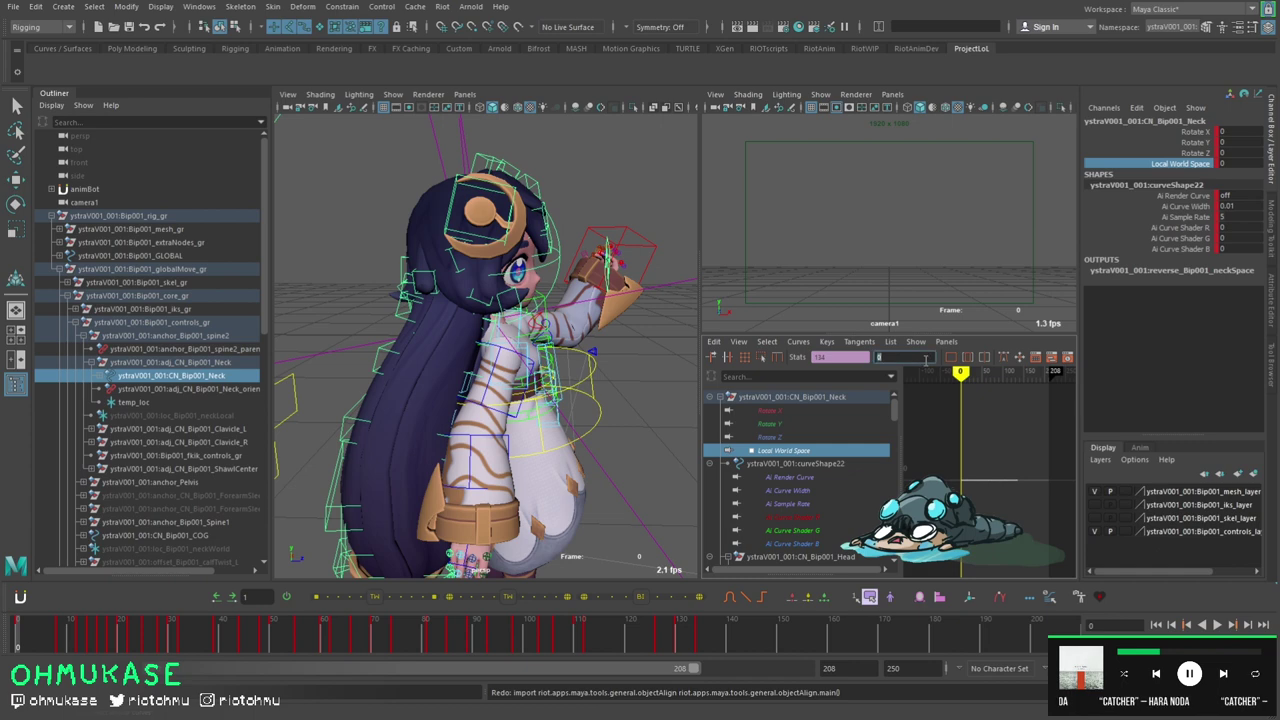
pyautogui.write('1')
pyautogui.press('Return')
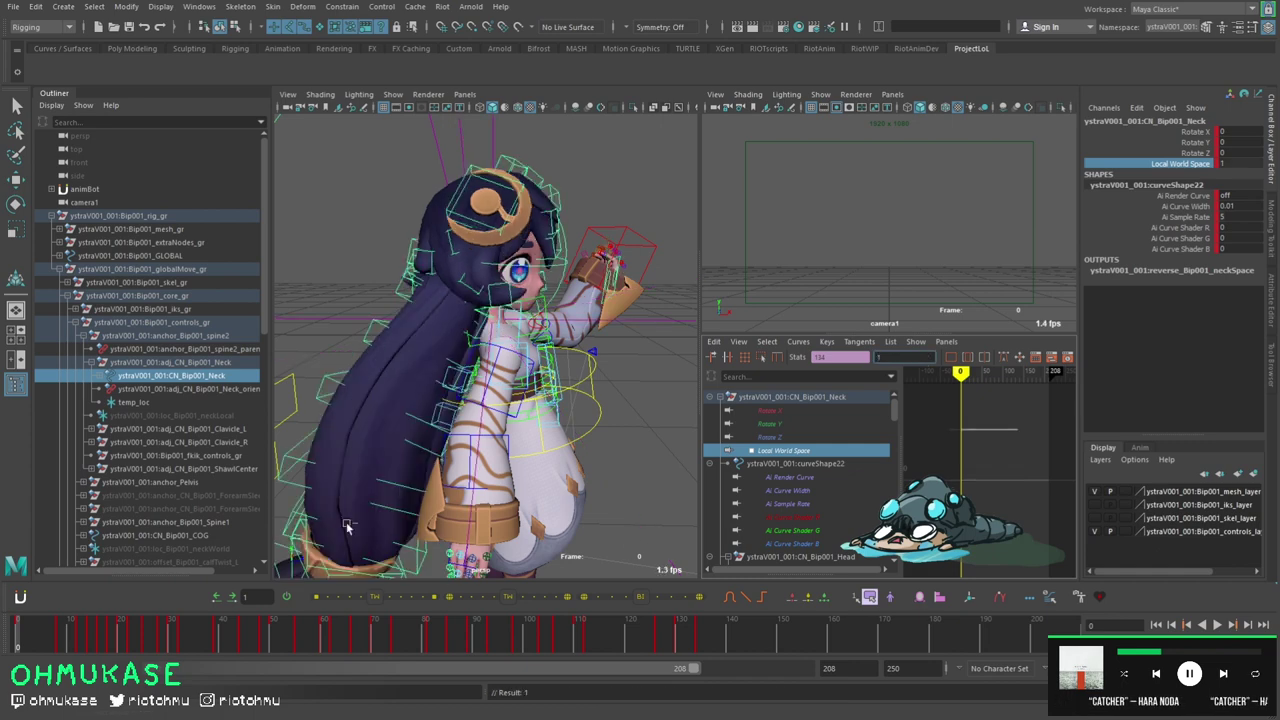
pyautogui.keyDown('ctrl'); pyautogui.click(133, 401); pyautogui.keyUp('ctrl')
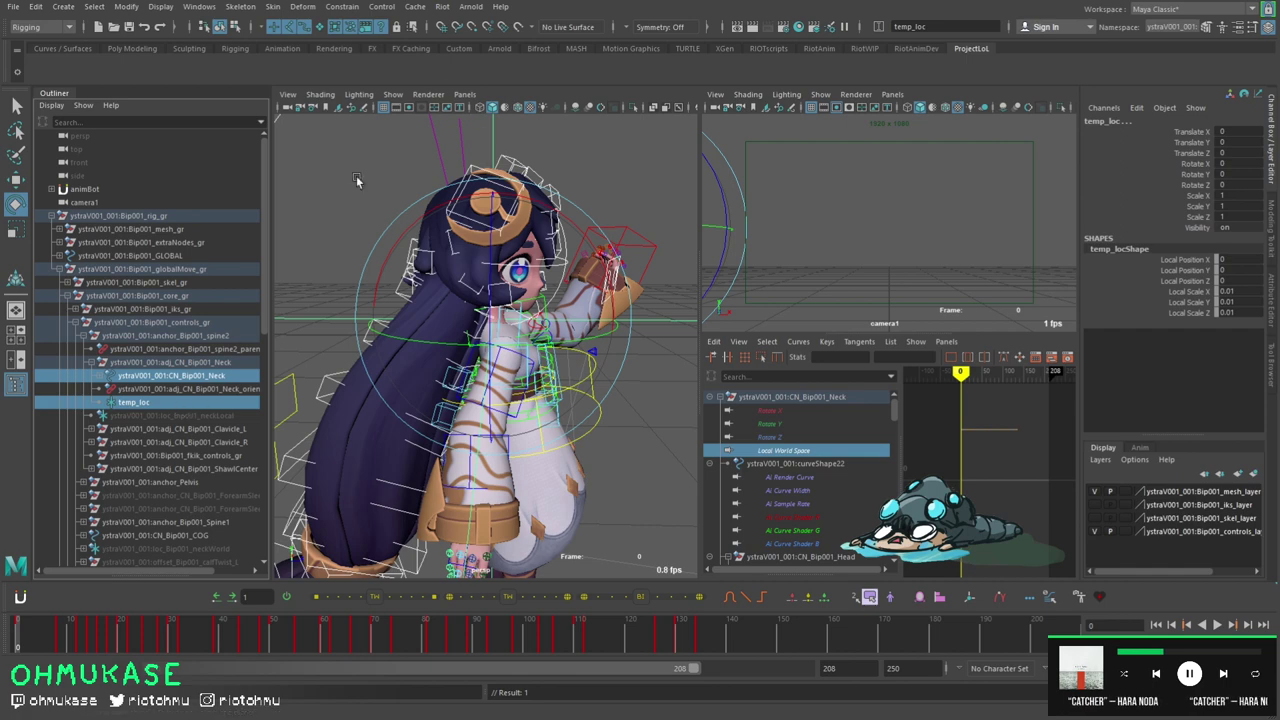
# - Undo the neck control's Local World Space change and re-parent temp_loc under the anchor_Bip001_spine2 group
pyautogui.hotkey('ctrl', 'z')
pyautogui.hotkey('ctrl', 'z')
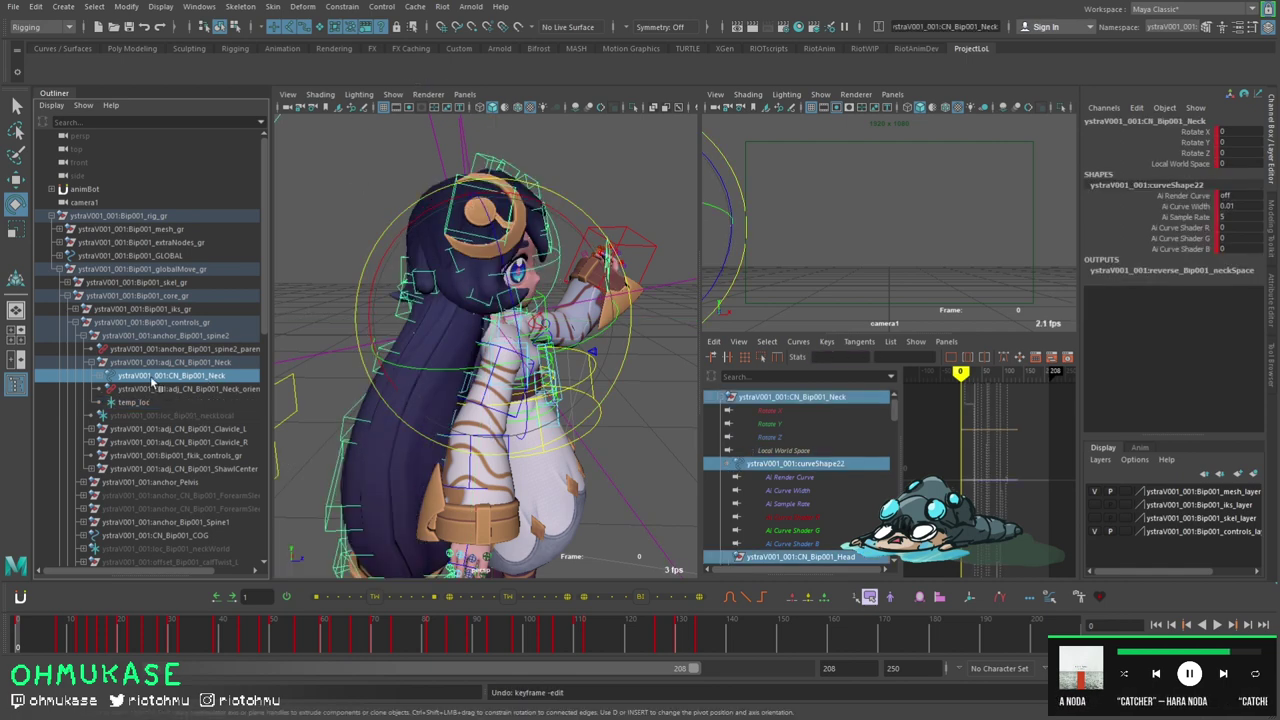
pyautogui.click(148, 401)
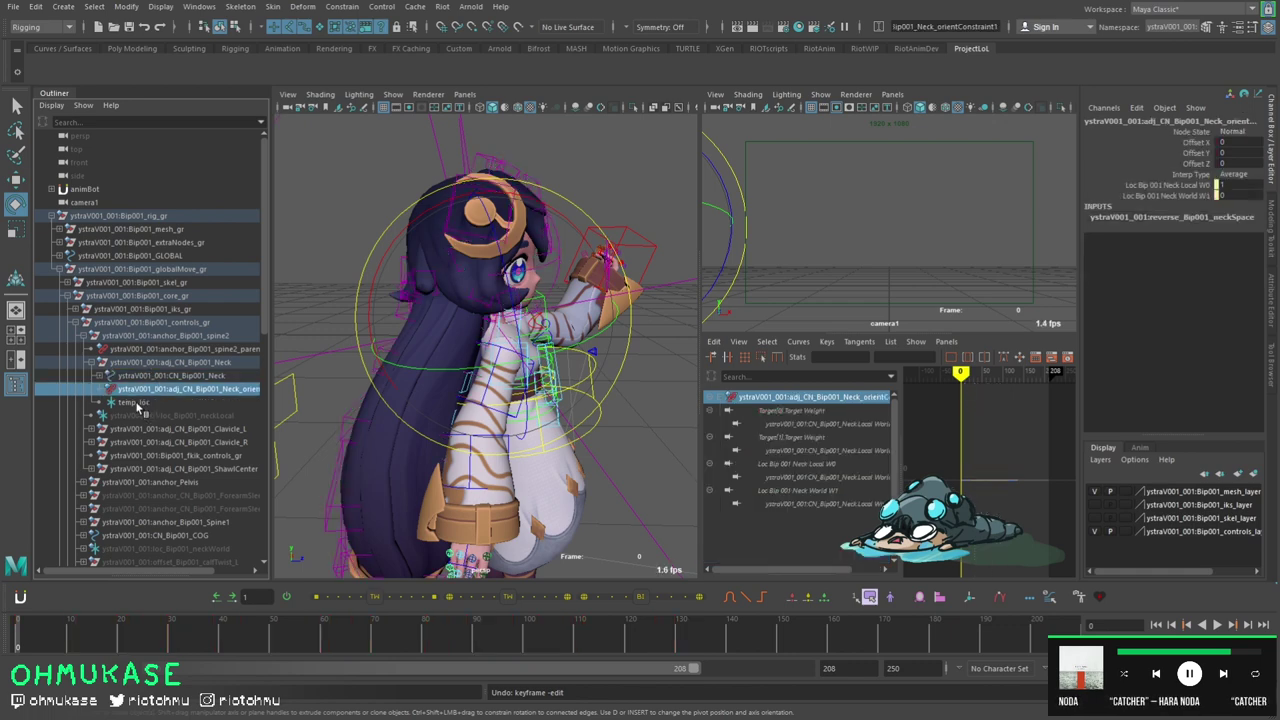
pyautogui.keyDown('ctrl'); pyautogui.click(148, 343); pyautogui.keyUp('ctrl')
pyautogui.press('p')
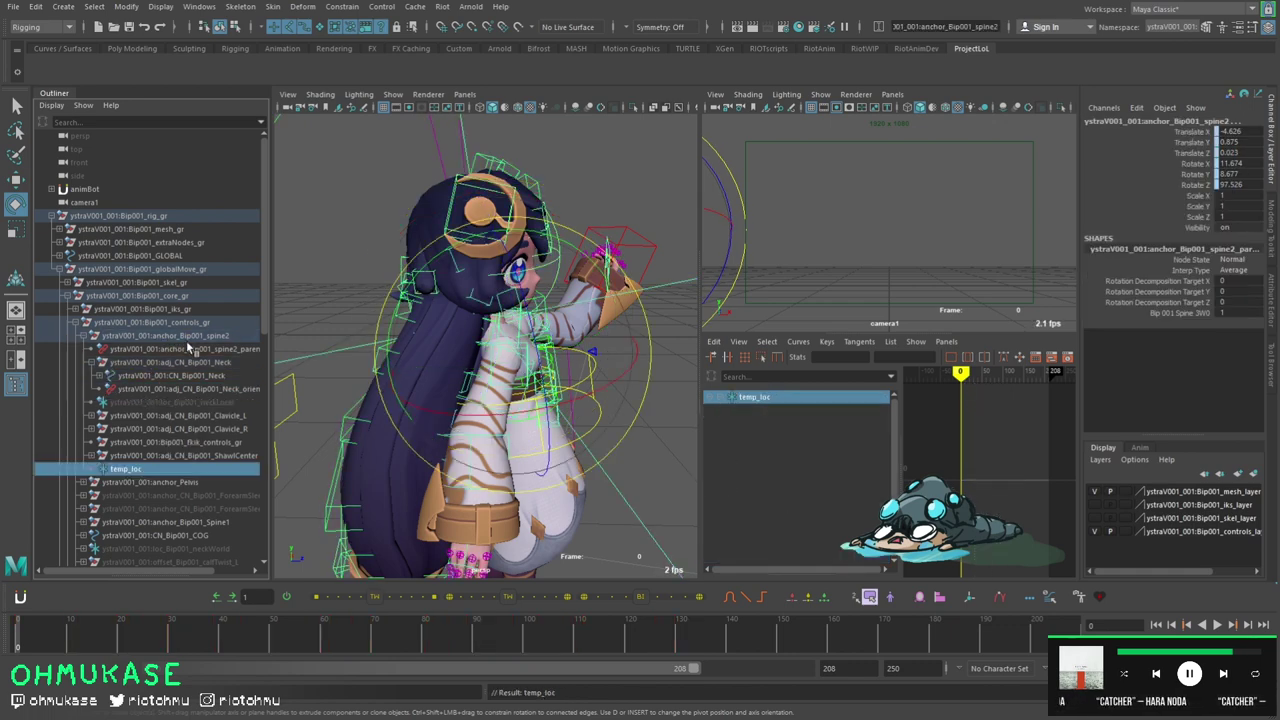
# - Set all of the neck control's Local World Space keys to 1
pyautogui.click(170, 375)
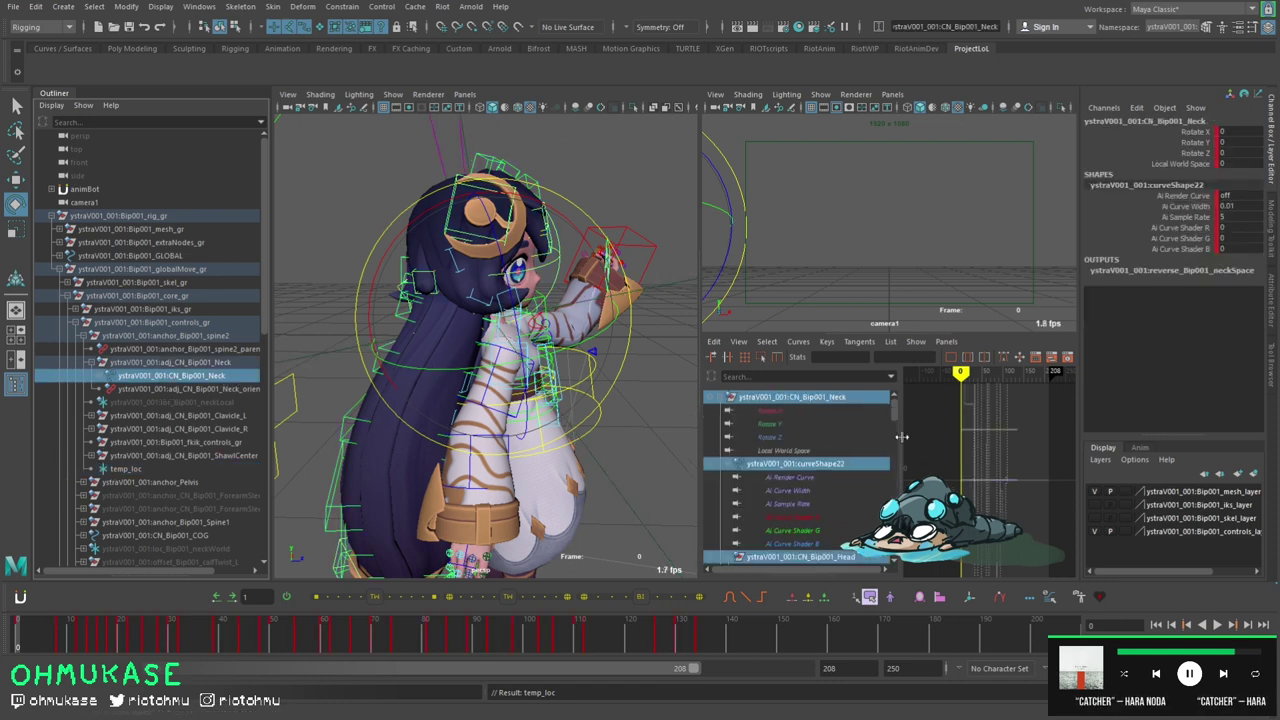
pyautogui.click(1185, 163)
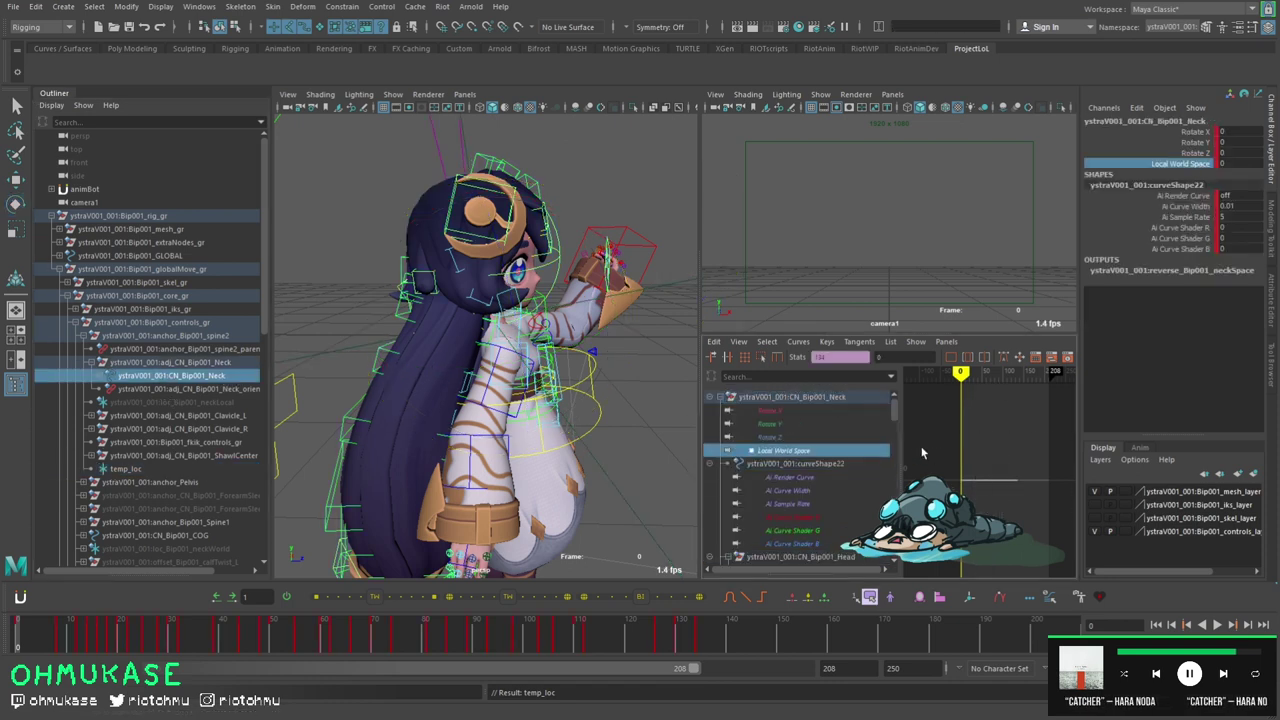
pyautogui.write('1')
pyautogui.press('Return')
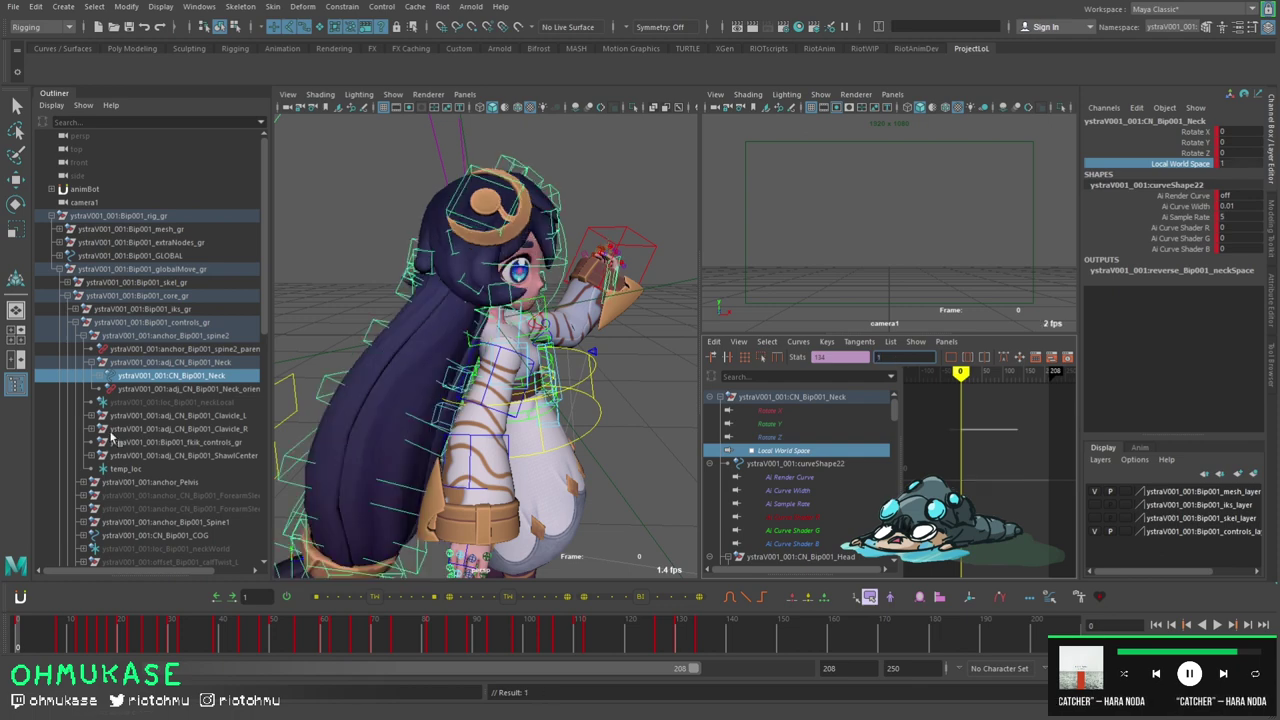
# - Align the neck control's rotation to temp_loc on each keyed frame from 0 through 134, and delete the locator
pyautogui.click(148, 468)
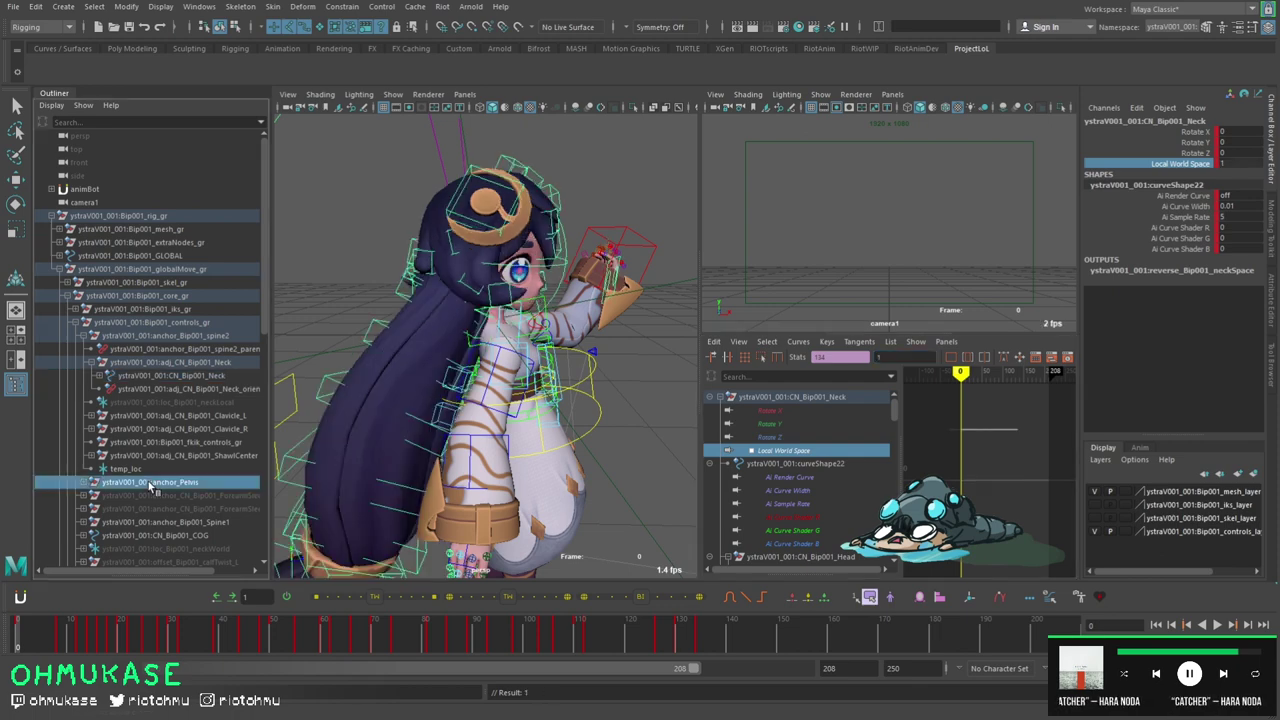
pyautogui.keyDown('ctrl'); pyautogui.click(168, 375); pyautogui.keyUp('ctrl')
pyautogui.hotkey('shift', 'e')
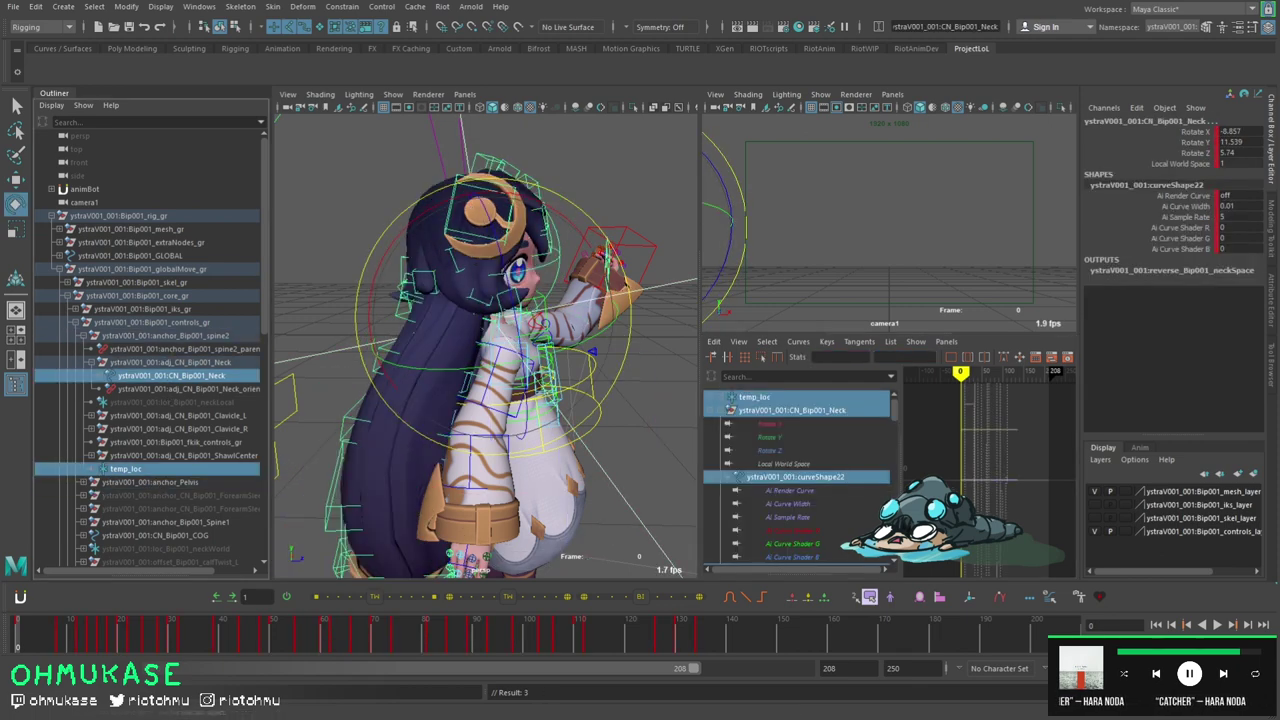
pyautogui.press('g')
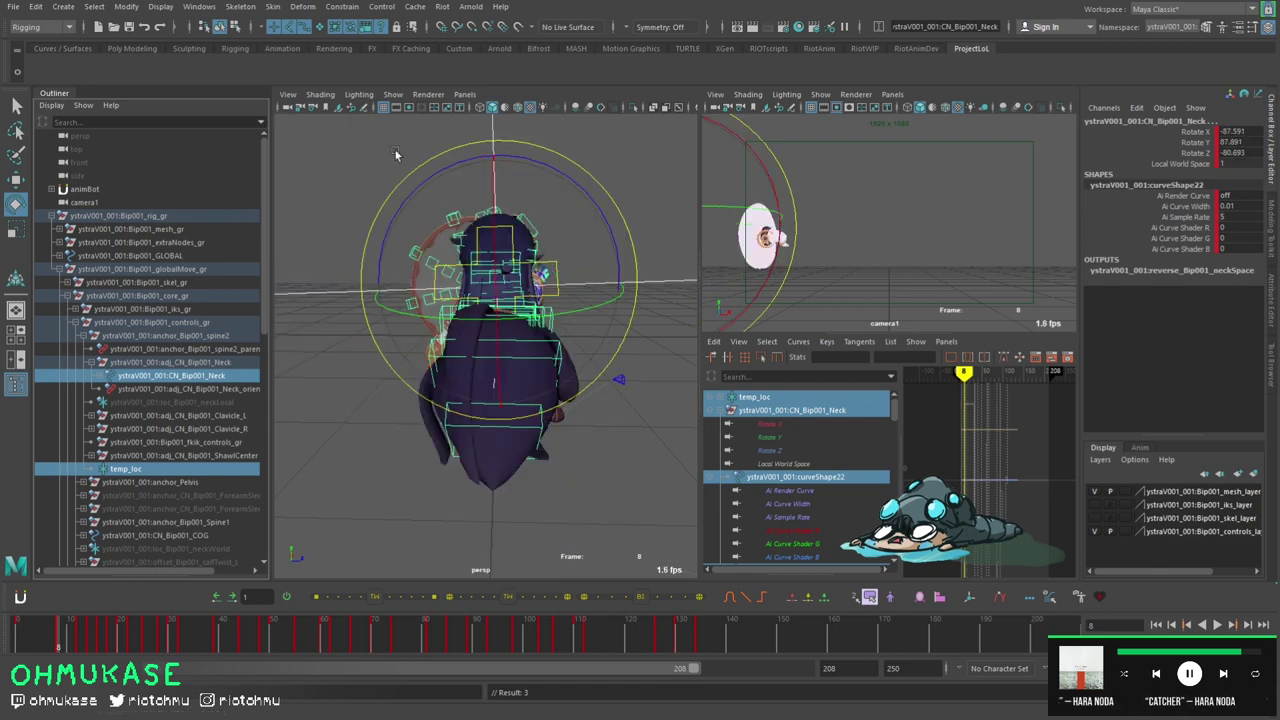
pyautogui.keyDown('alt'); pyautogui.moveTo(418, 212); pyautogui.dragTo(552, 318); pyautogui.keyUp('alt')
pyautogui.press('.')
pyautogui.press('g')
pyautogui.press('.')
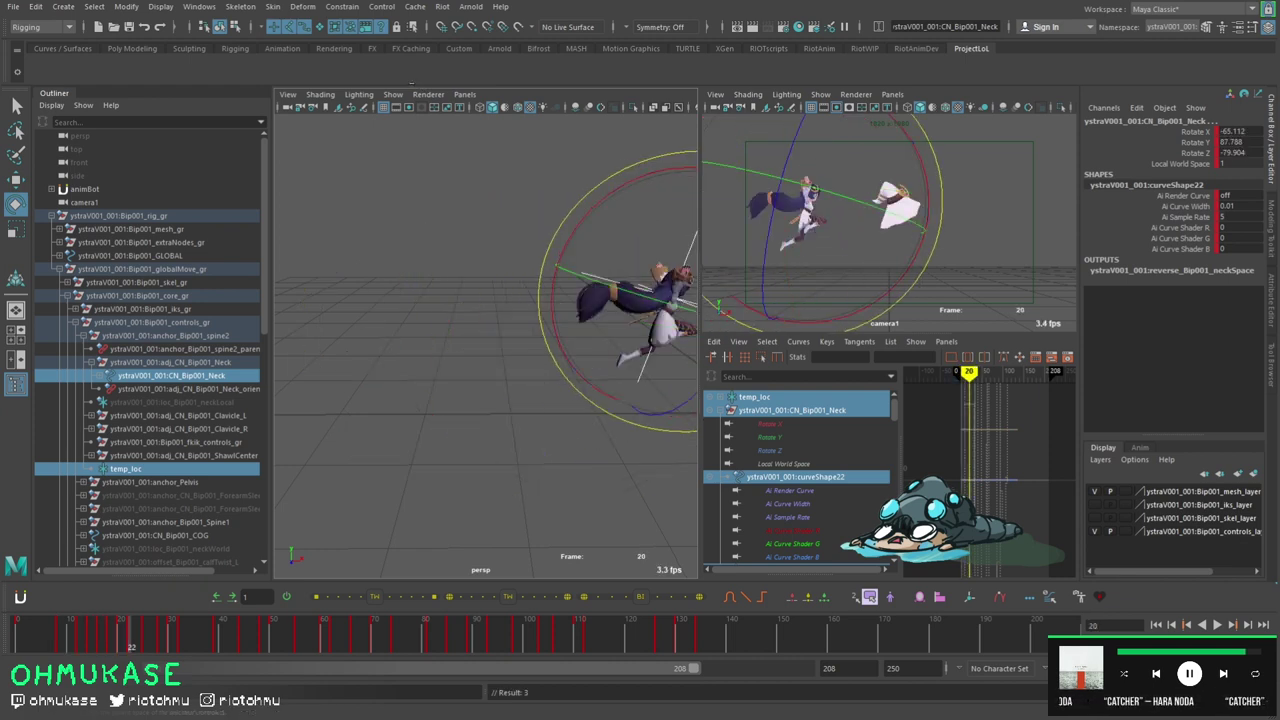
pyautogui.press('space')
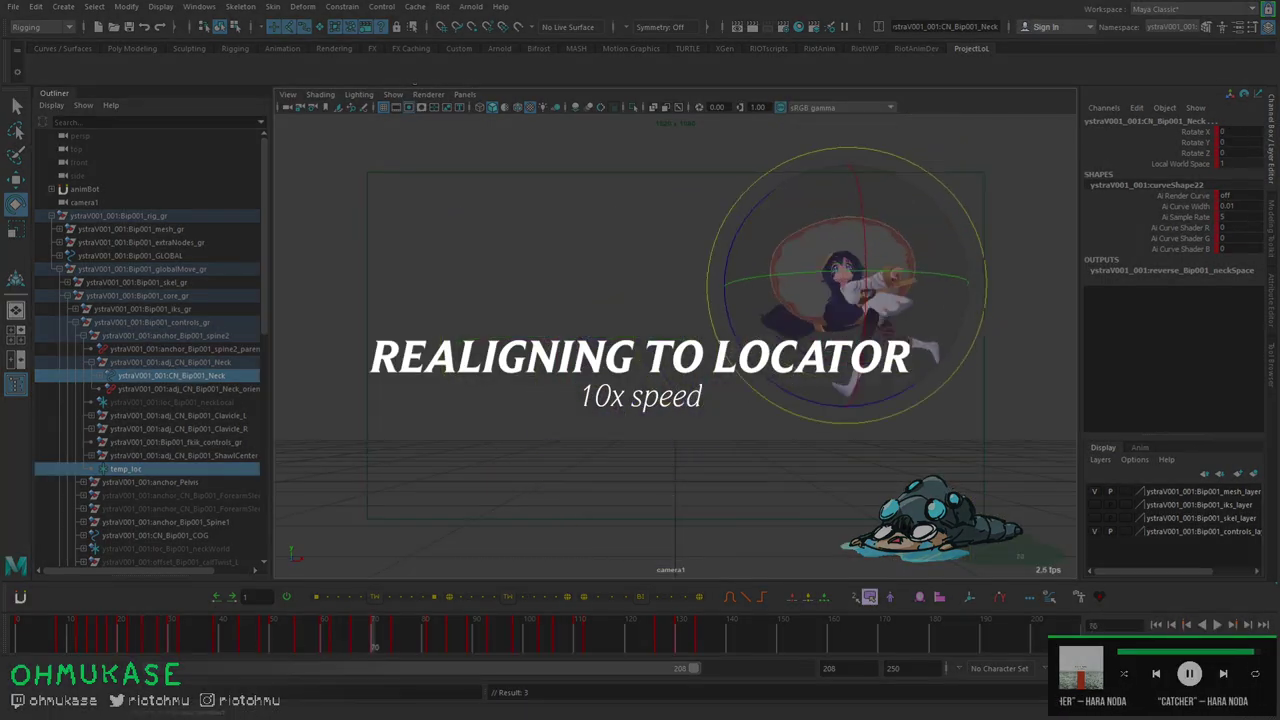
pyautogui.press('Delete')
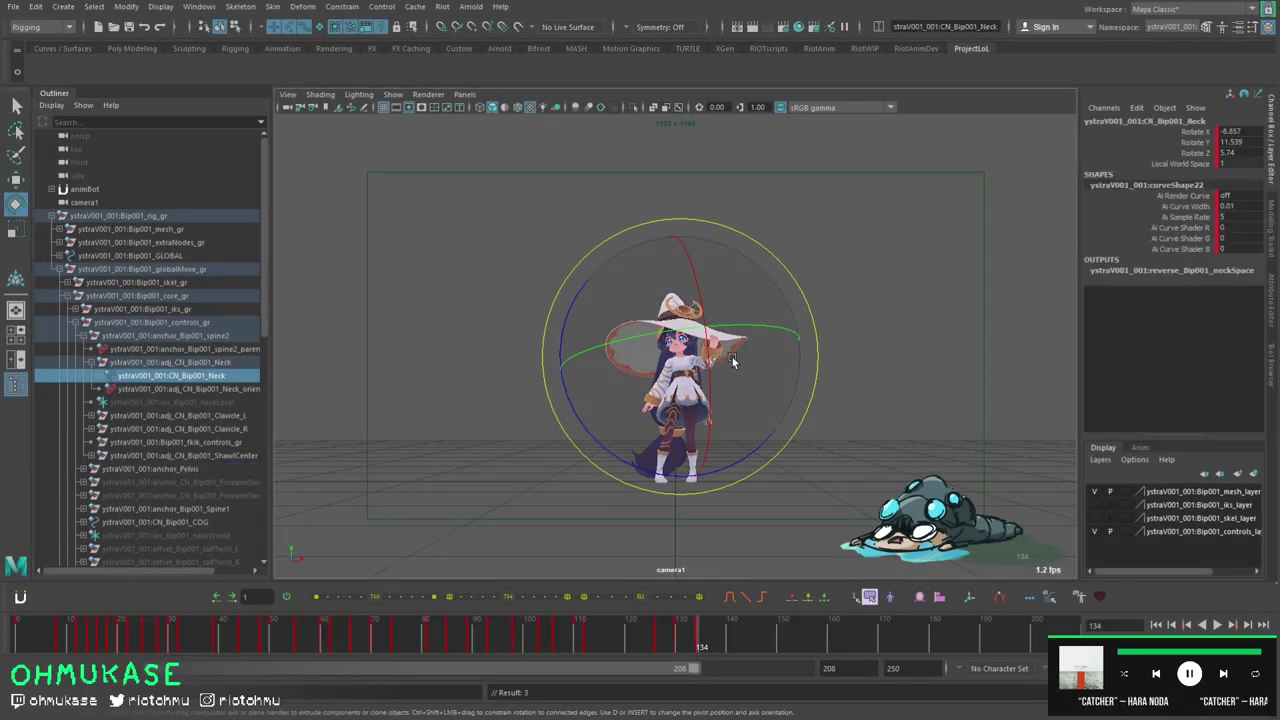
# - Try rotating the upper spine FK control at frame 134 in the perspective view
pyautogui.hotkey('alt', '1')
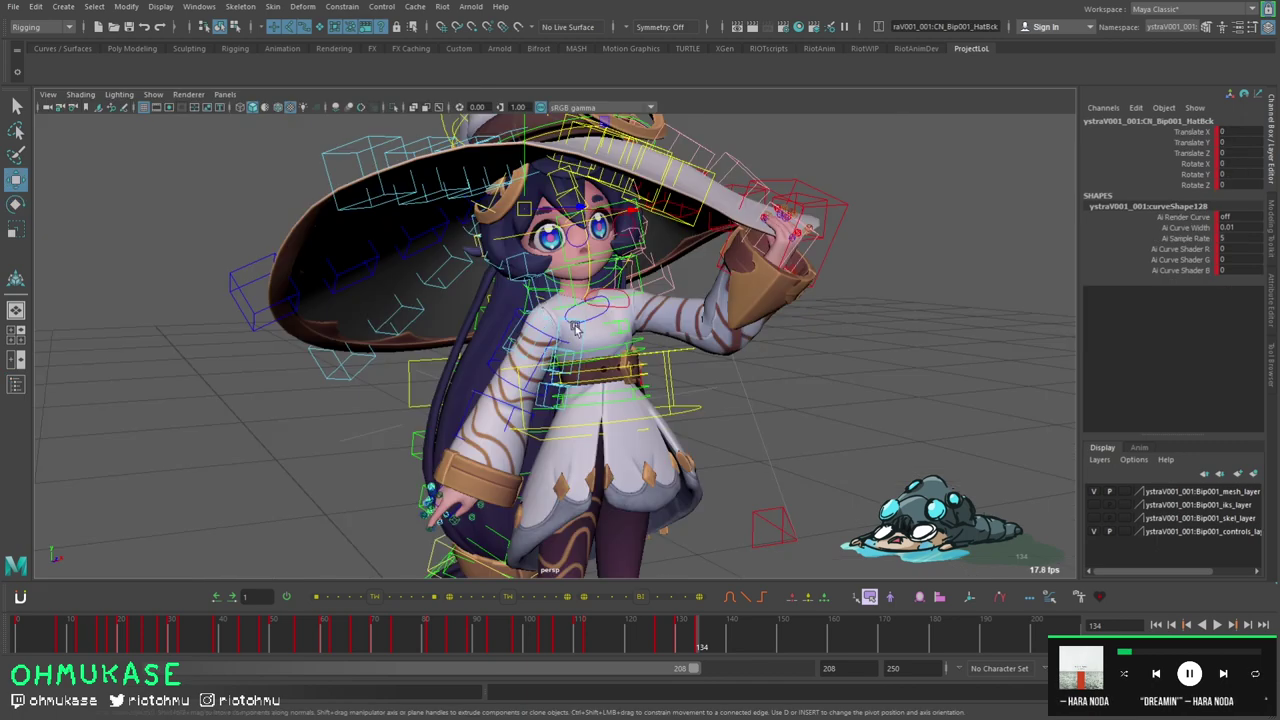
pyautogui.keyDown('alt'); pyautogui.moveTo(690, 397); pyautogui.dragTo(660, 397); pyautogui.keyUp('alt')
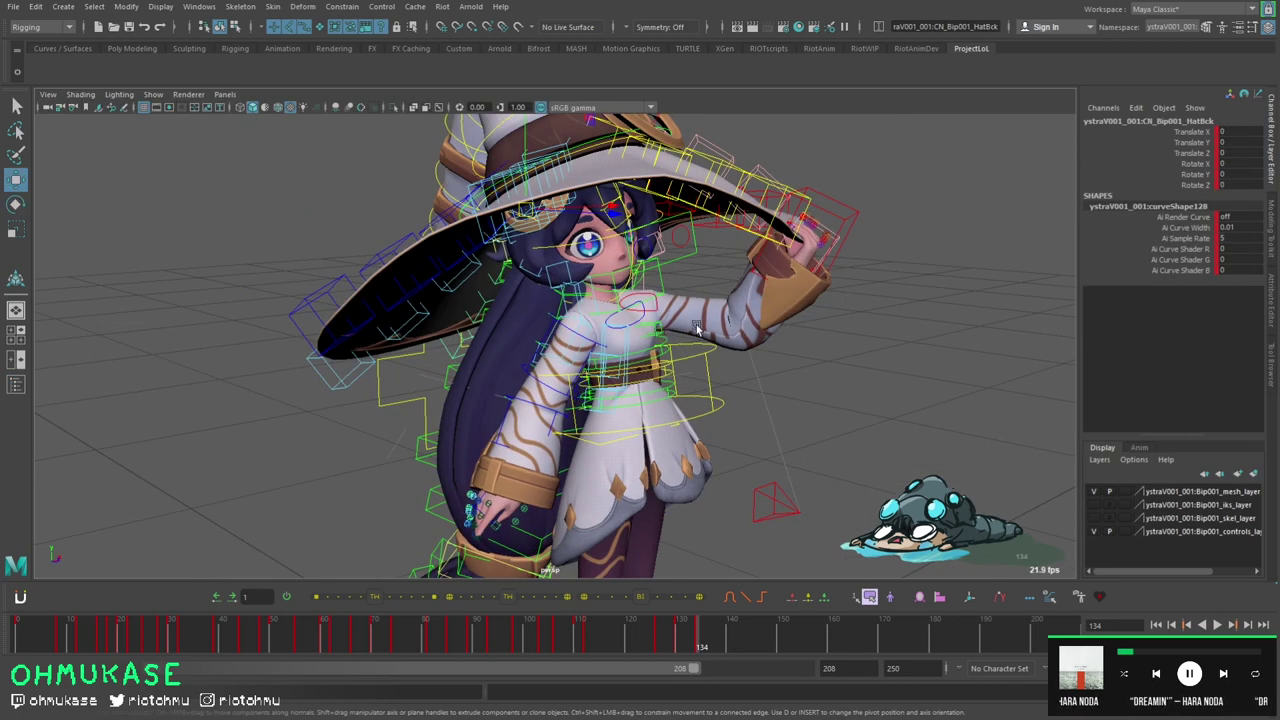
pyautogui.click(667, 344)
pyautogui.press('e')
pyautogui.moveTo(722, 308); pyautogui.dragTo(683, 346)
pyautogui.hotkey('ctrl', 'z')
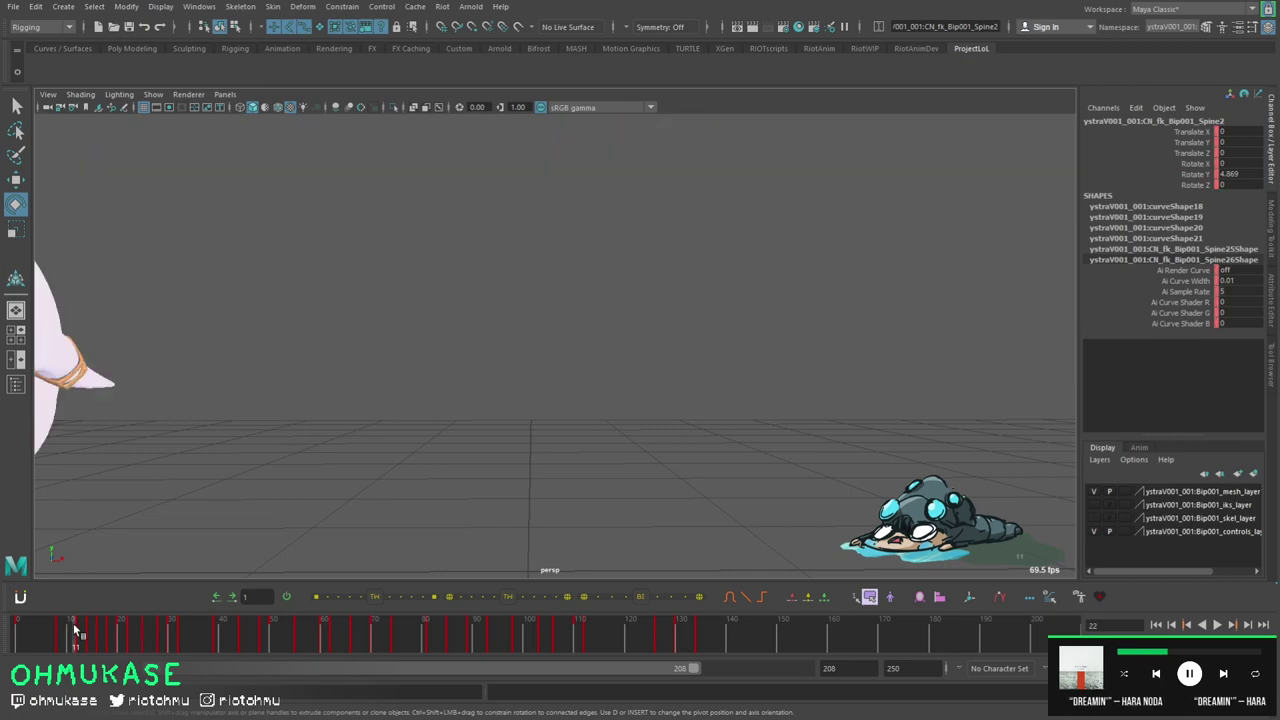
# - Try repositioning the left foot IK control at frame 14
pyautogui.keyDown('alt'); pyautogui.moveTo(485, 430); pyautogui.dragTo(605, 380, button='middle'); pyautogui.keyUp('alt')
pyautogui.keyDown('alt'); pyautogui.moveTo(605, 380); pyautogui.dragTo(660, 380, button='right'); pyautogui.keyUp('alt')
pyautogui.hotkey('alt', '1')
pyautogui.press('w')
pyautogui.click(195, 467)
pyautogui.press(',')
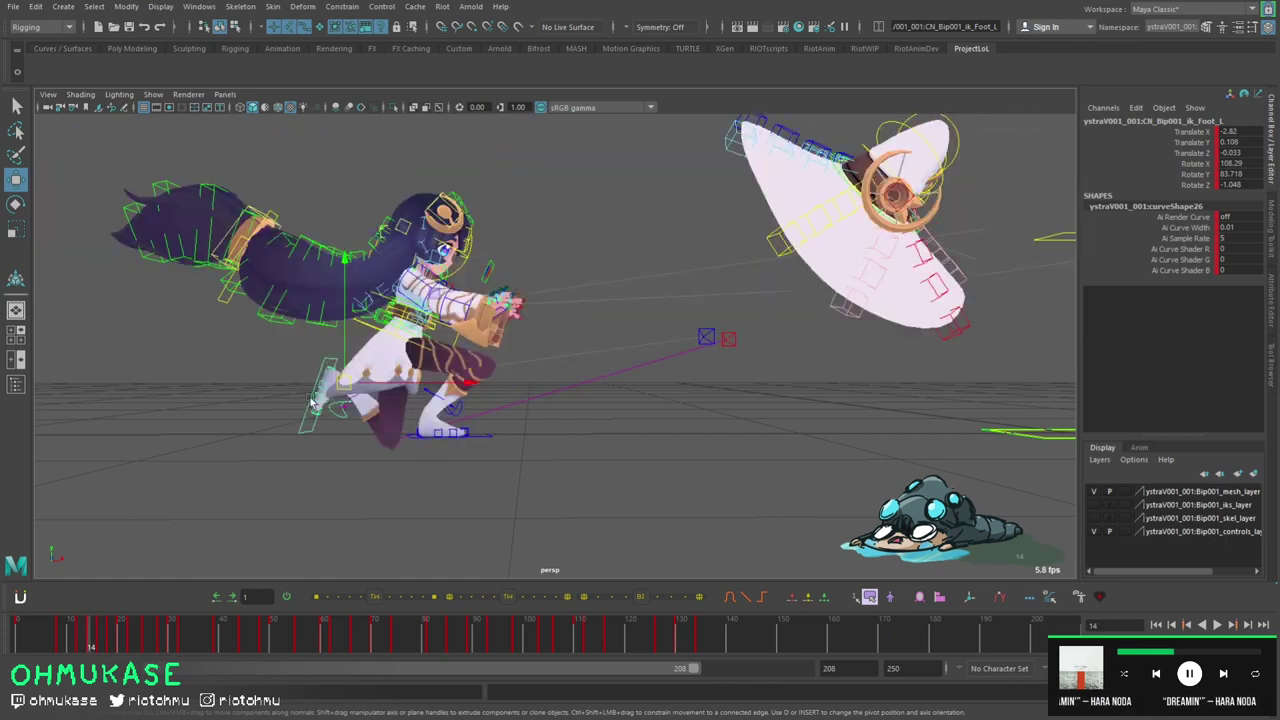
pyautogui.moveTo(391, 395); pyautogui.dragTo(395, 361)
pyautogui.hotkey('ctrl', 'z')
pyautogui.hotkey('ctrl', 'z')
pyautogui.hotkey('ctrl', 'z')
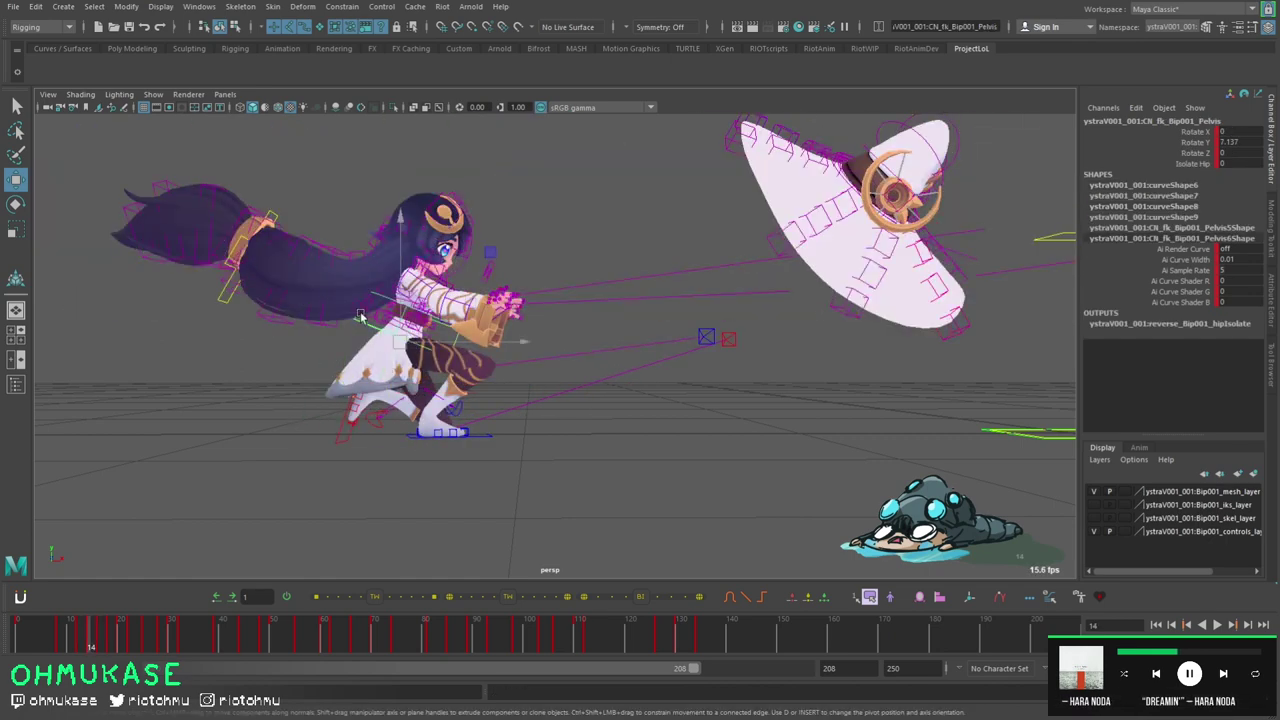
# - Compare the keyed poses around frame 14 and rotate the head control at that frame
pyautogui.moveTo(474, 341); pyautogui.dragTo(544, 421)
pyautogui.press('f')
pyautogui.scroll(-4, 583, 337)
pyautogui.press(',')
pyautogui.press(',')
pyautogui.press('.')
pyautogui.press('.')
pyautogui.press(',')
pyautogui.scroll(-4, 622, 305)
pyautogui.click(596, 298)
pyautogui.press('e')
pyautogui.moveTo(662, 284); pyautogui.dragTo(629, 232)
pyautogui.scroll(4, 564, 275)
pyautogui.hotkey('alt', '1')
pyautogui.scroll(4, 564, 300)
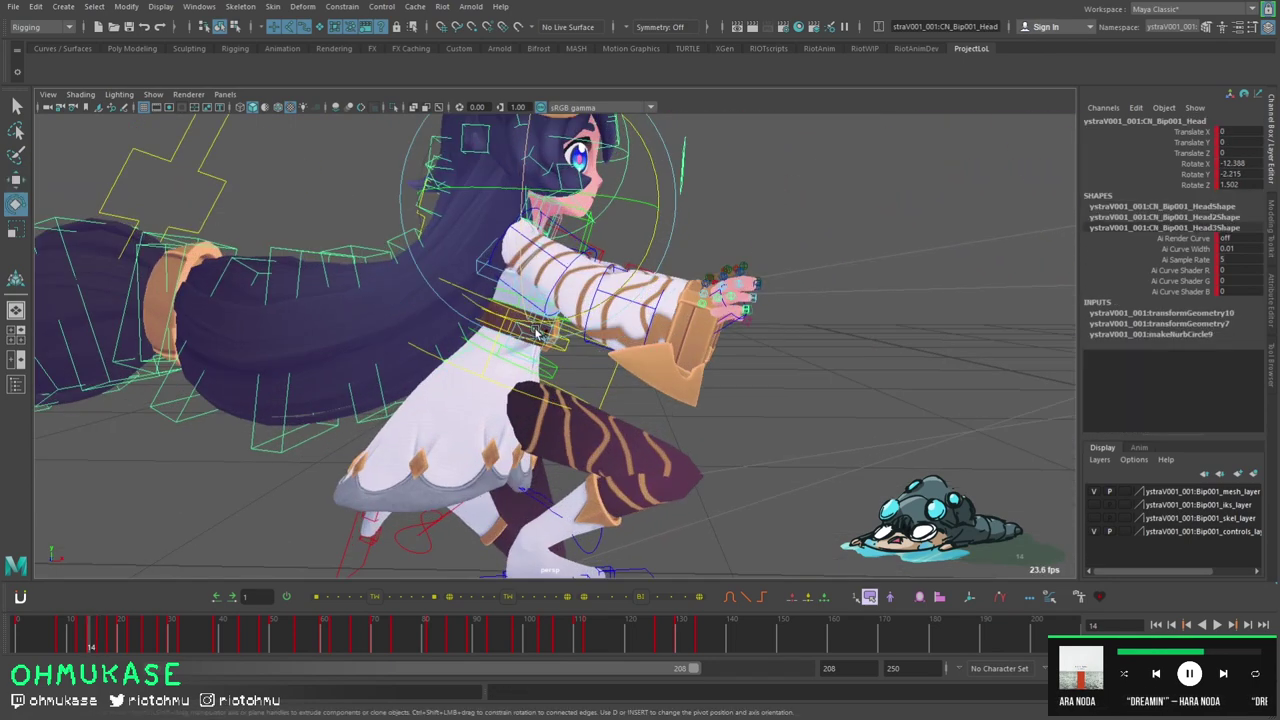
# - Select the Spine1 FK control at frame 14 and examine the waist pose up close
pyautogui.keyDown('alt'); pyautogui.moveTo(573, 353); pyautogui.dragTo(562, 344); pyautogui.keyUp('alt')
pyautogui.press('w')
pyautogui.click(562, 344)
pyautogui.press('e')
pyautogui.press('w')
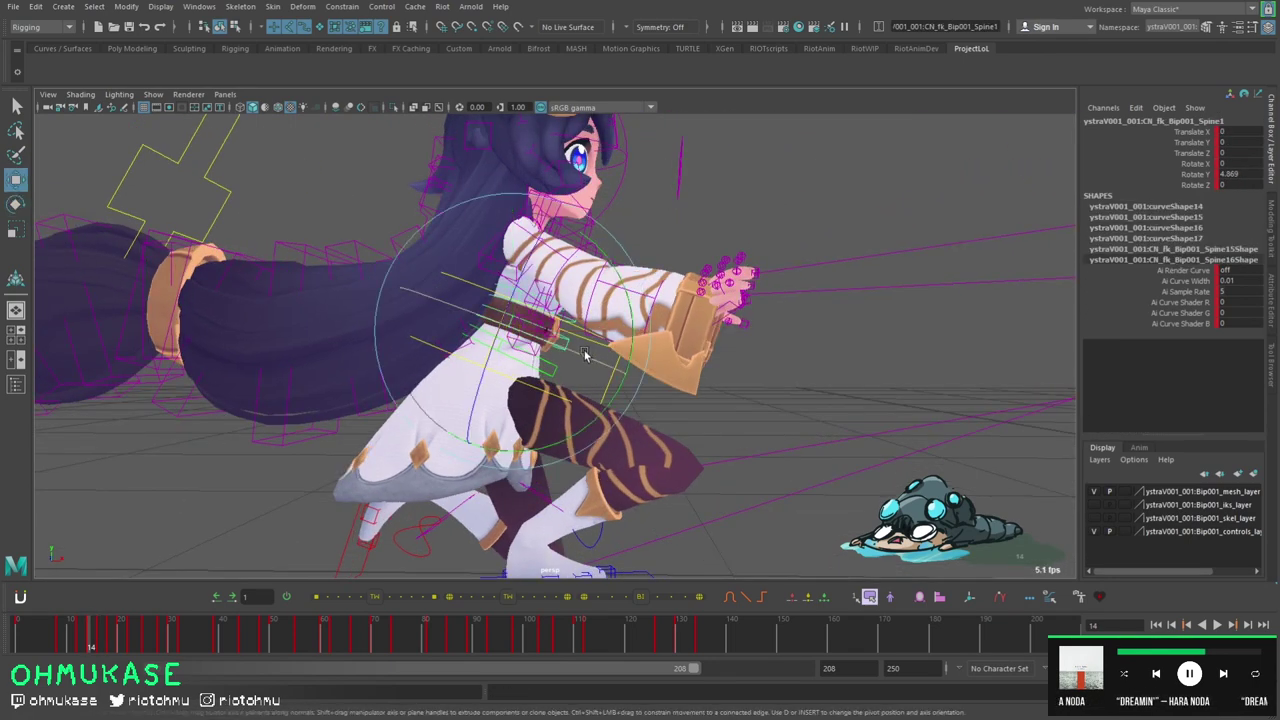
# - Select the COG control at frame 22 and isolate its Fk Ik curve in the Graph Editor
pyautogui.press('.')
pyautogui.press('.')
pyautogui.moveTo(186, 433); pyautogui.dragTo(262, 424)
pyautogui.click(1196, 198)
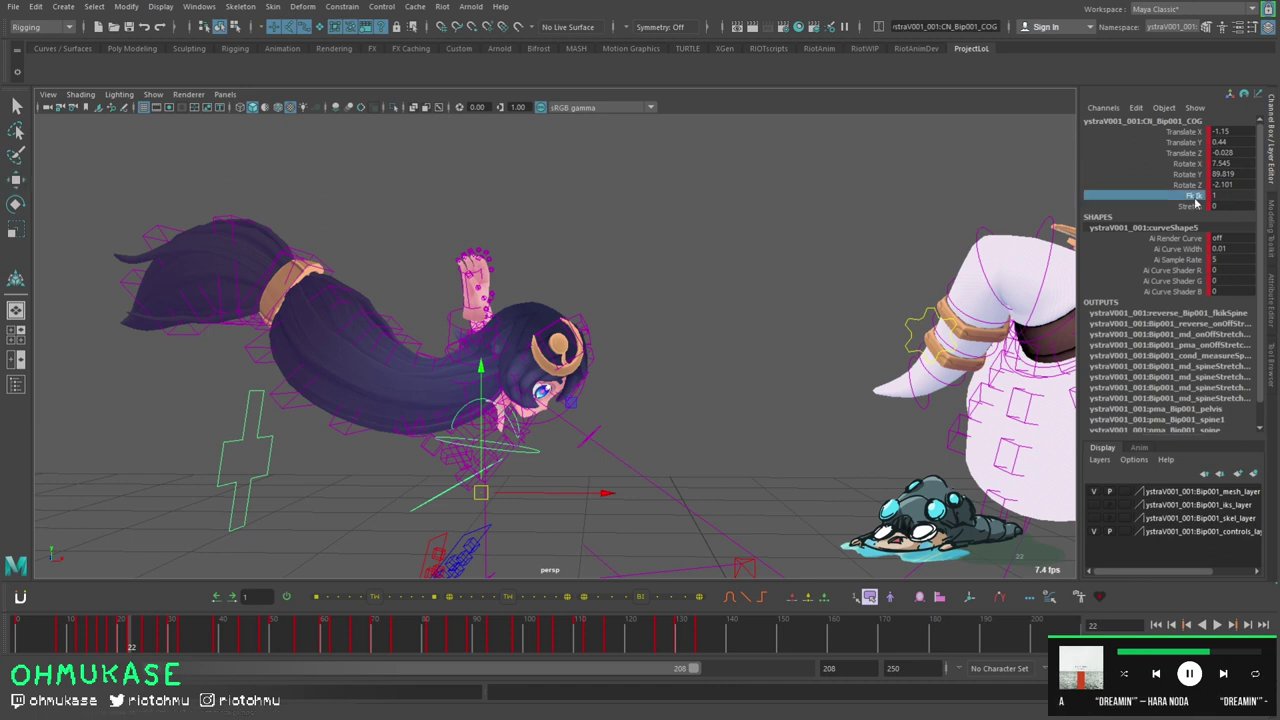
pyautogui.press('space')
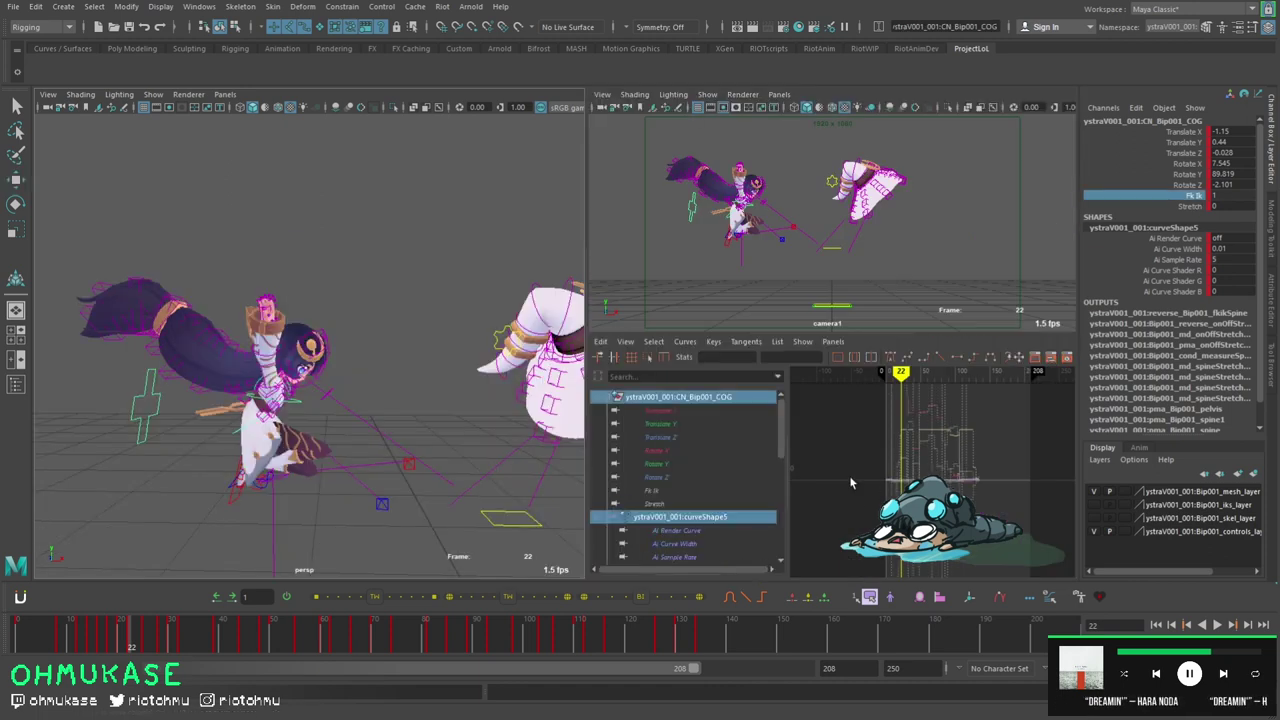
pyautogui.click(1180, 206)
pyautogui.click(1178, 197)
pyautogui.press('f')
pyautogui.keyDown('alt'); pyautogui.moveTo(880, 480); pyautogui.dragTo(960, 460, button='middle'); pyautogui.keyUp('alt')
pyautogui.keyDown('alt'); pyautogui.keyDown('shift'); pyautogui.moveTo(942, 457); pyautogui.dragTo(976, 459, button='right'); pyautogui.keyUp('shift'); pyautogui.keyUp('alt')
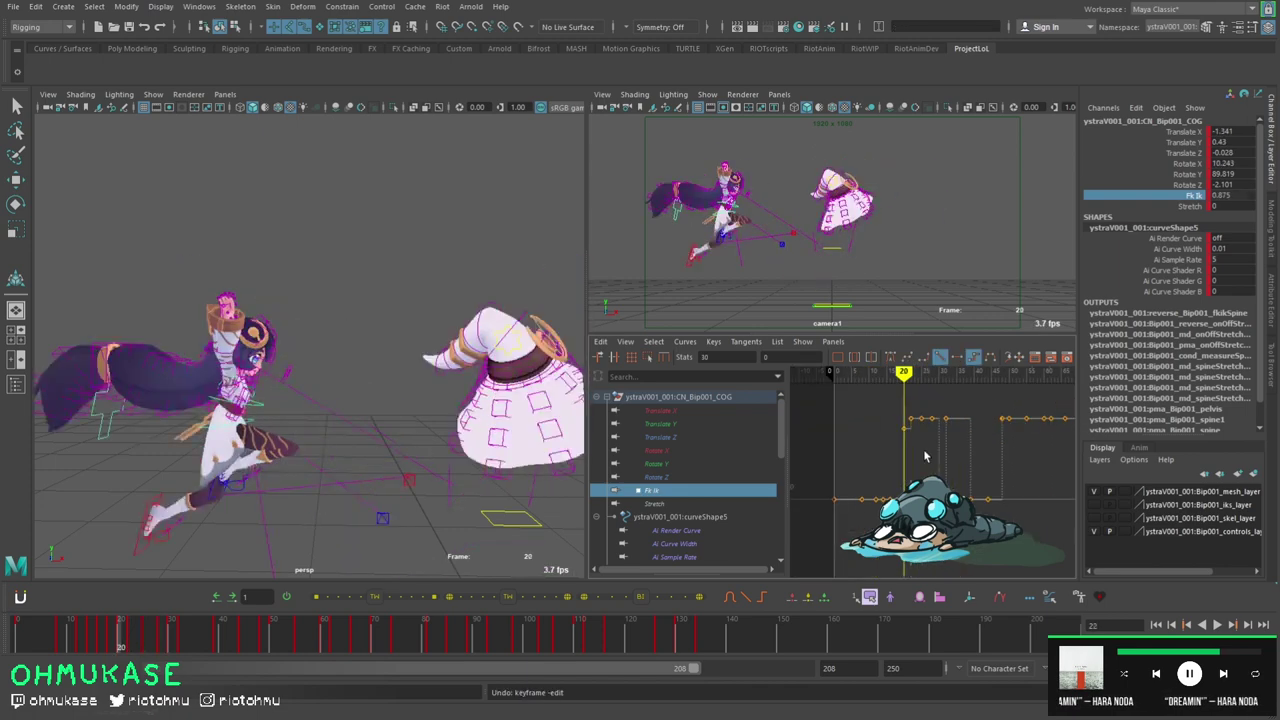
# - Try switching the COG control's Fk Ik keys to 1 around frames 16 to 18
pyautogui.press(',')
pyautogui.press(',')
pyautogui.press(',')
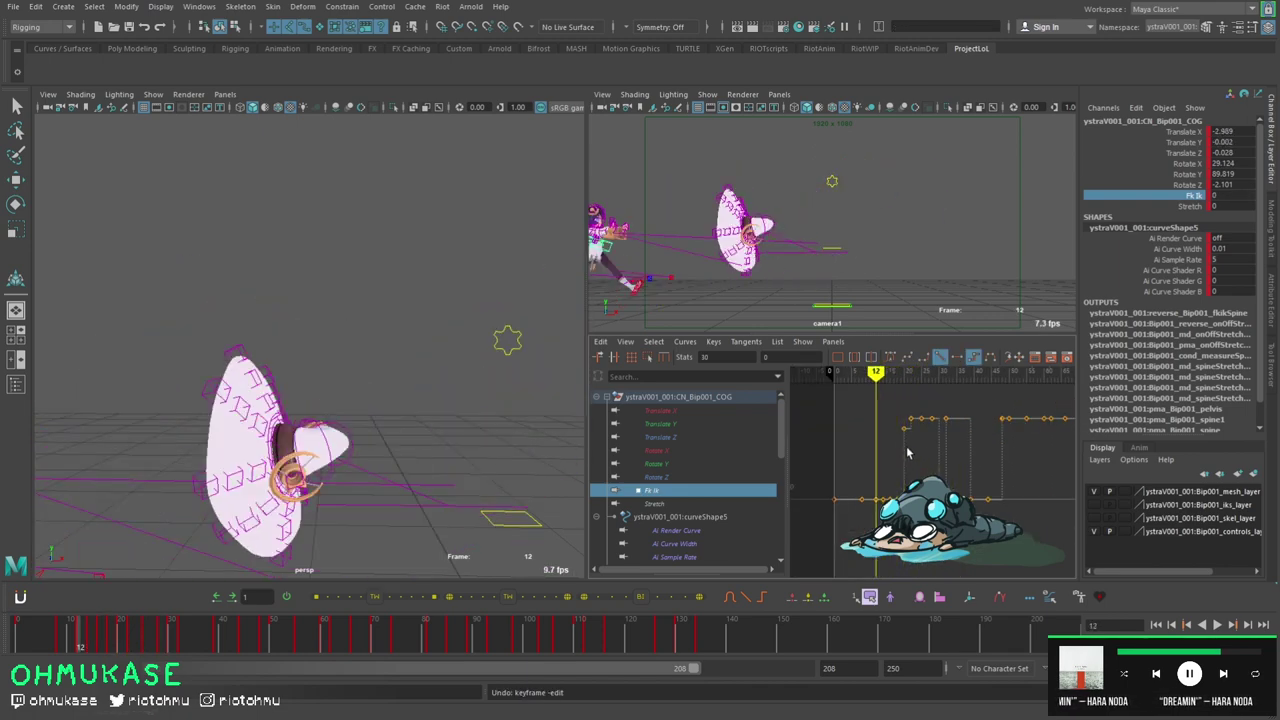
pyautogui.press('.')
pyautogui.press('.')
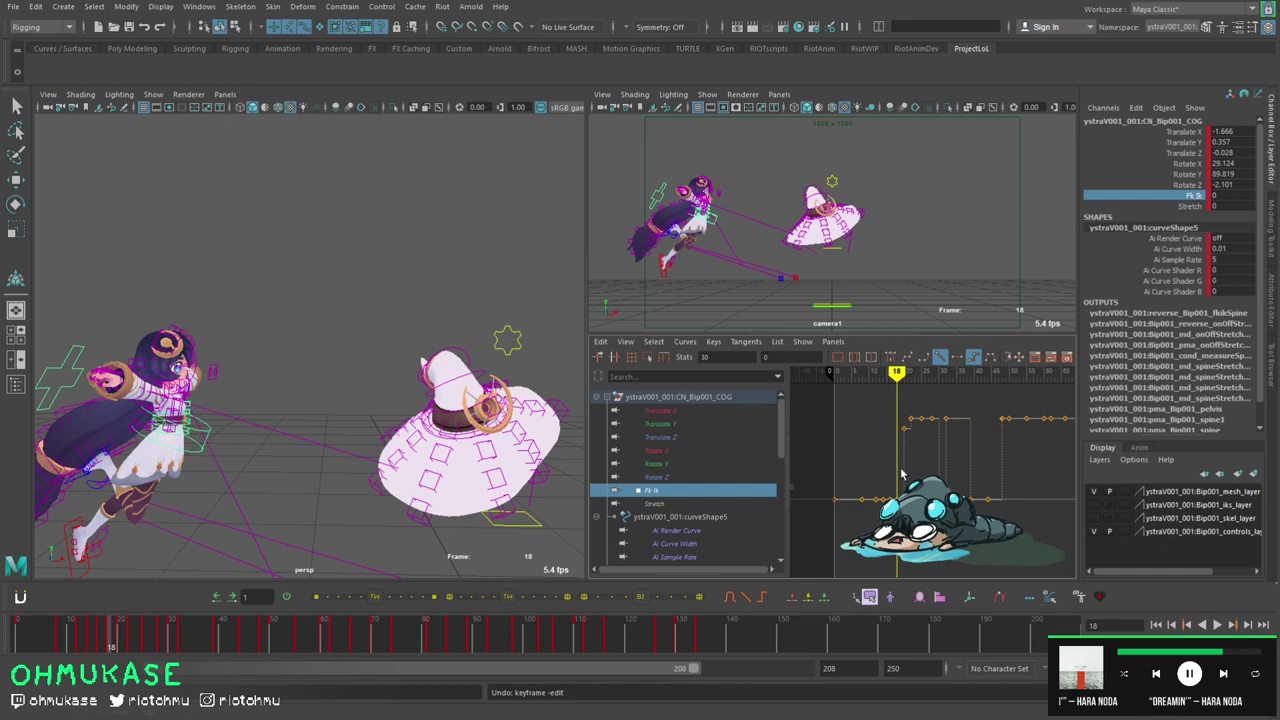
pyautogui.moveTo(923, 494); pyautogui.dragTo(924, 404, button='middle')
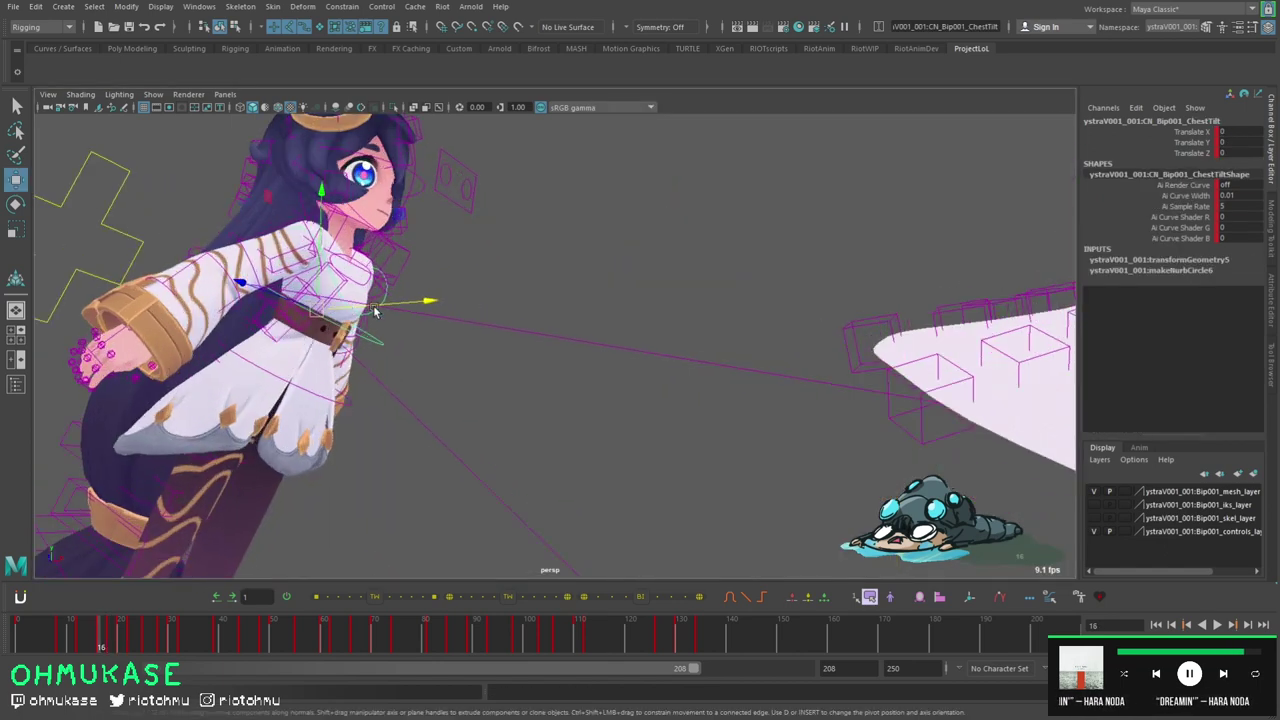
# - Try shifting the ChestTilt control at frame 16 while checking the torso up close
pyautogui.scroll(1, 375, 310)
pyautogui.press('e')
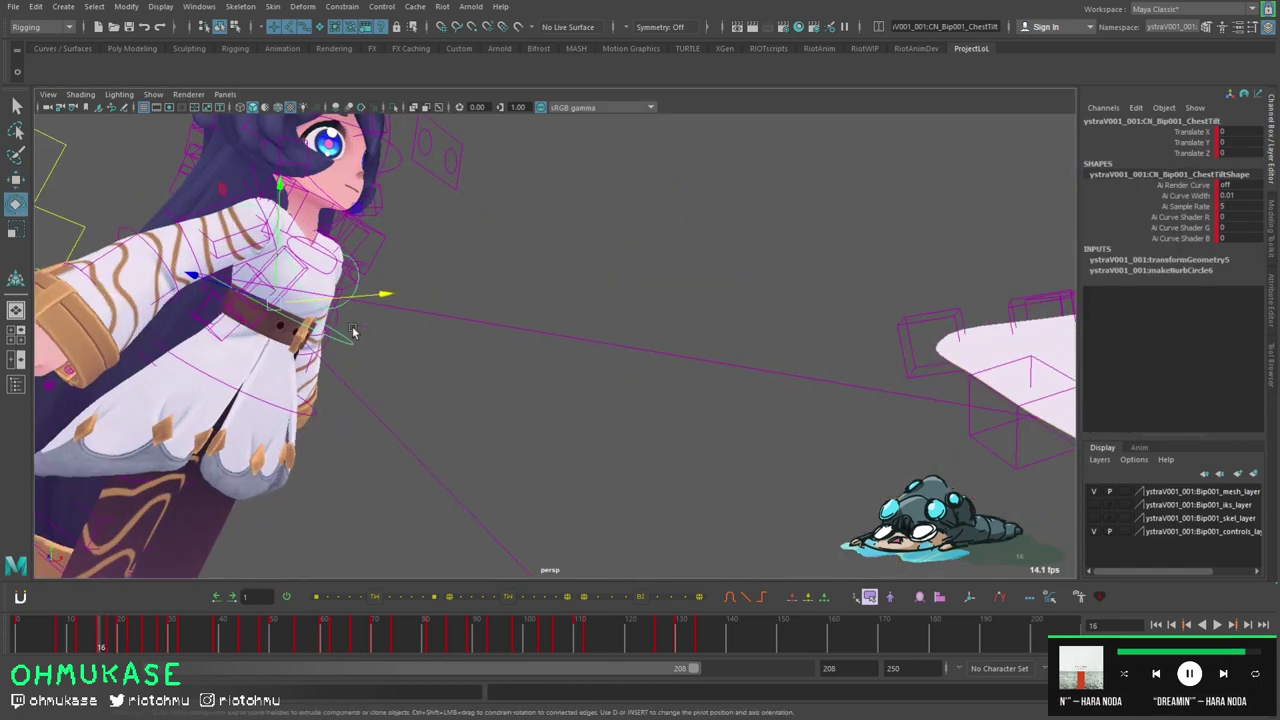
pyautogui.keyDown('alt'); pyautogui.moveTo(356, 332); pyautogui.dragTo(582, 317, button='middle'); pyautogui.keyUp('alt')
pyautogui.scroll(-1, 582, 320)
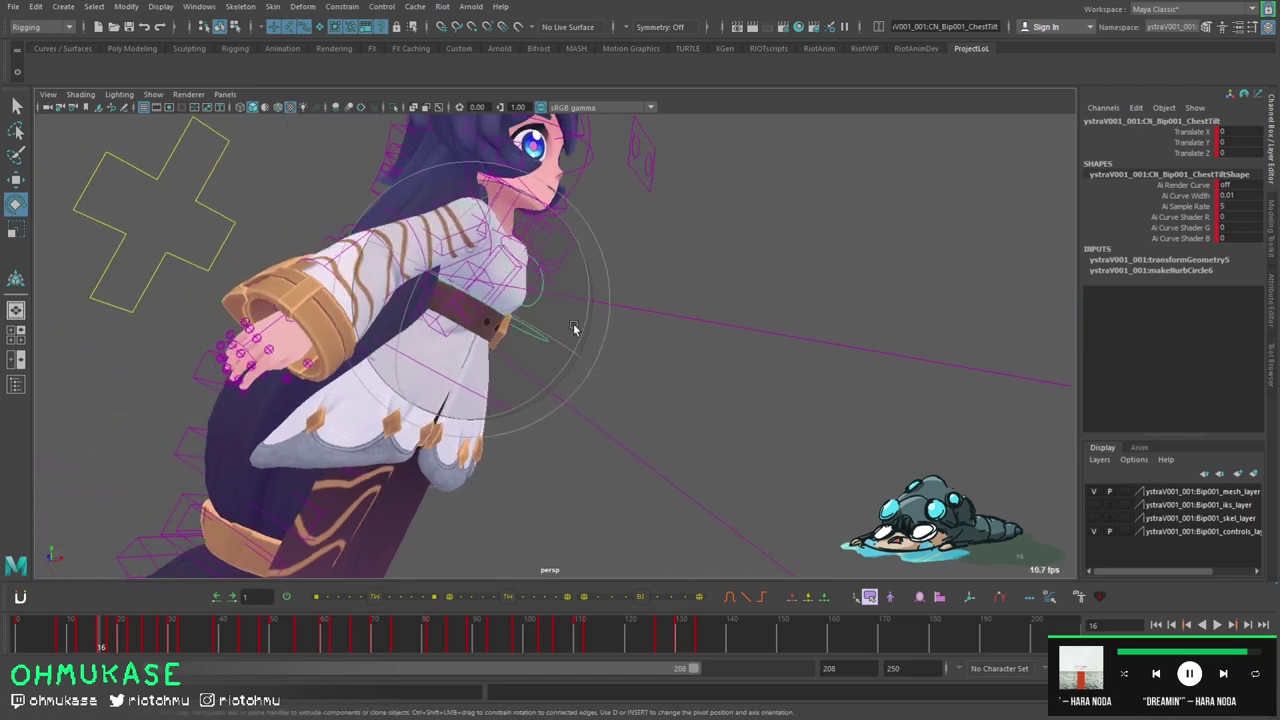
pyautogui.press('w')
pyautogui.press('e')
pyautogui.keyDown('alt'); pyautogui.moveTo(506, 407); pyautogui.dragTo(436, 329); pyautogui.keyUp('alt')
pyautogui.press('w')
pyautogui.click(587, 386)
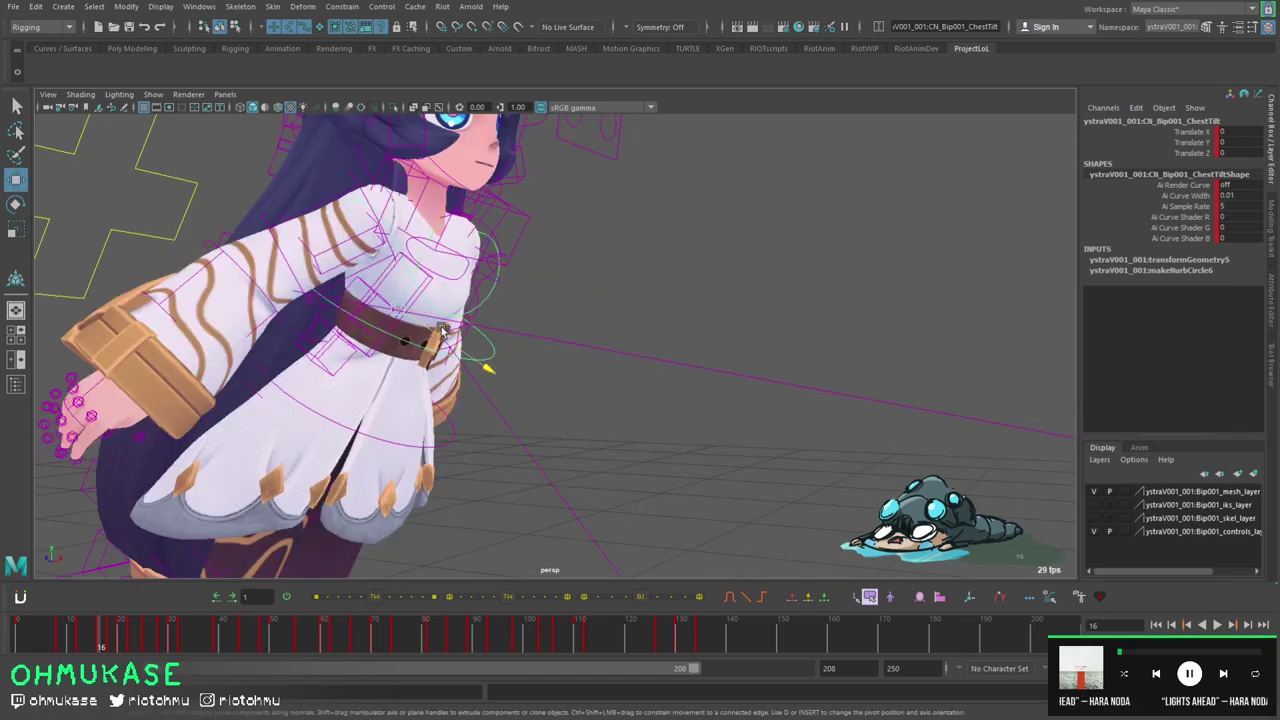
pyautogui.moveTo(436, 329); pyautogui.dragTo(459, 332, button='middle')
pyautogui.keyDown('alt'); pyautogui.moveTo(432, 347); pyautogui.dragTo(266, 272); pyautogui.keyUp('alt')
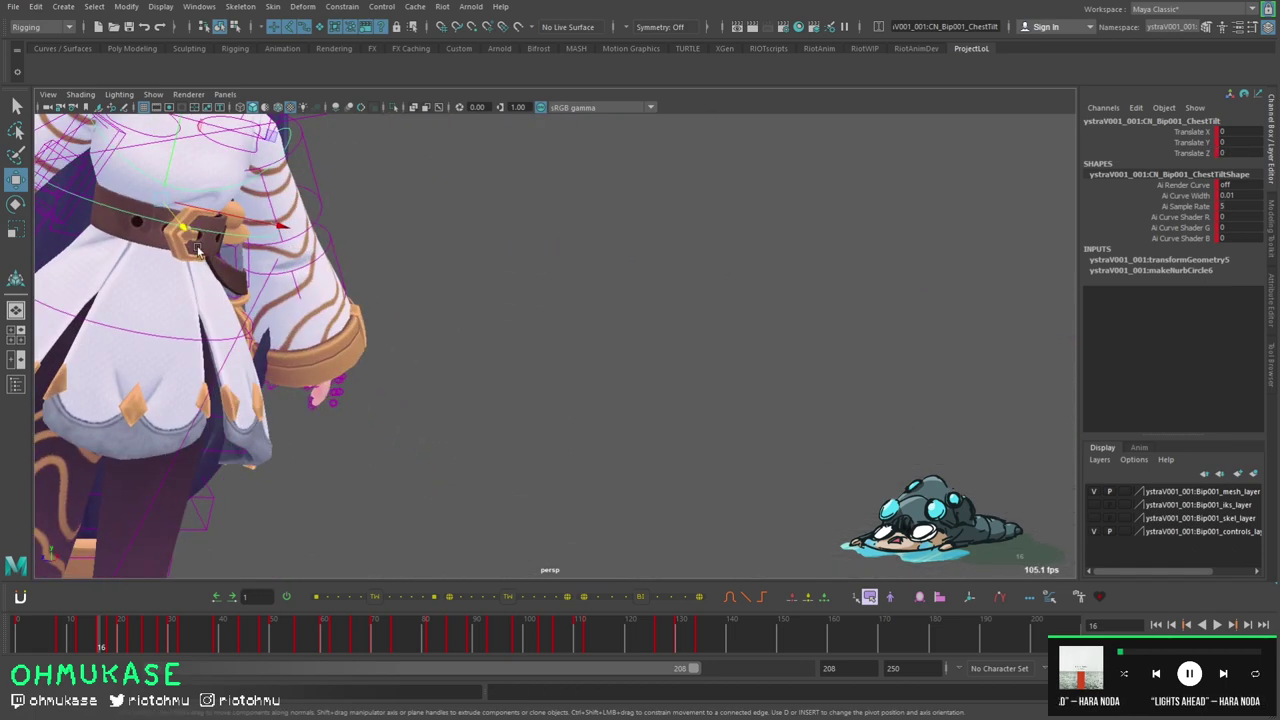
# - Try a sideways shift of the ChestTilt control from the front and undo its moves
pyautogui.keyDown('alt'); pyautogui.moveTo(194, 242); pyautogui.dragTo(236, 254); pyautogui.keyUp('alt')
pyautogui.moveTo(273, 228); pyautogui.dragTo(204, 224, button='middle')
pyautogui.keyDown('alt'); pyautogui.moveTo(204, 224); pyautogui.dragTo(217, 259); pyautogui.keyUp('alt')
pyautogui.hotkey('ctrl', 'z')
pyautogui.keyDown('alt'); pyautogui.moveTo(324, 265); pyautogui.dragTo(525, 394); pyautogui.keyUp('alt')
pyautogui.hotkey('ctrl', 'z')
pyautogui.hotkey('ctrl', 'z')
pyautogui.hotkey('ctrl', 'z')
pyautogui.press('w')
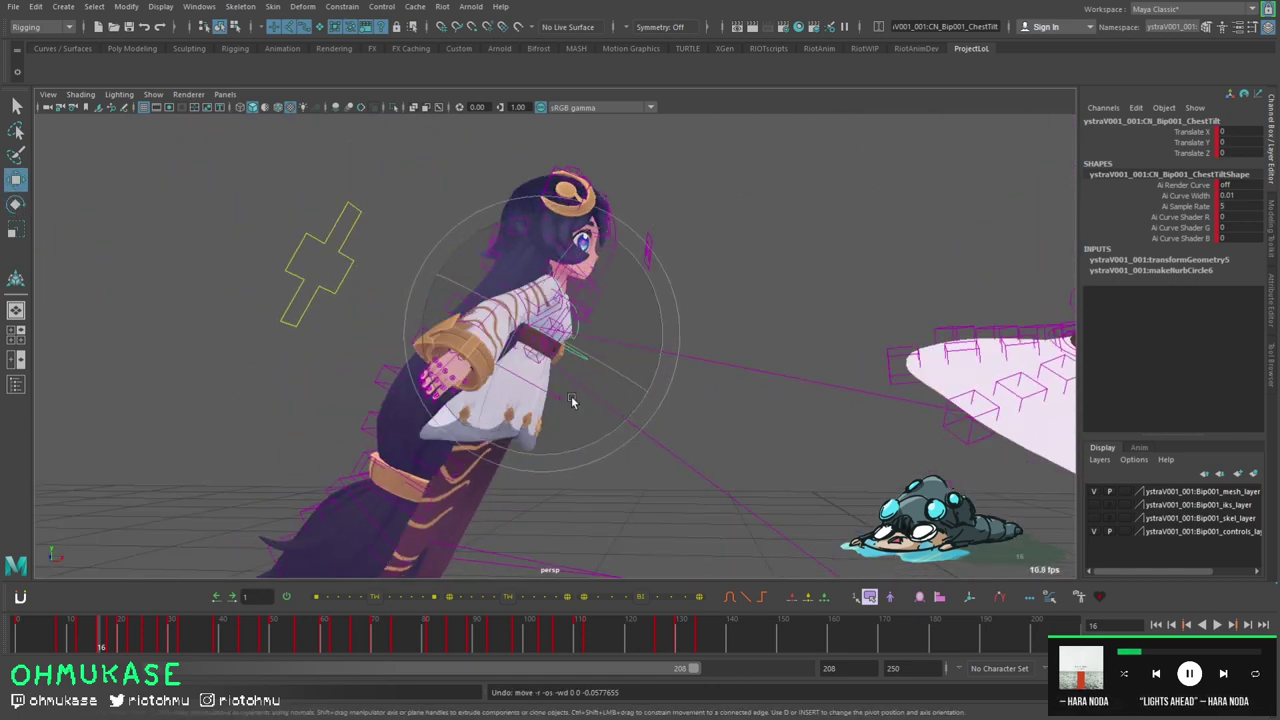
# - Show the COG control's Fk Ik curve and undo the Fk Ik key change at frame 16
pyautogui.click(323, 286)
pyautogui.click(1190, 196)
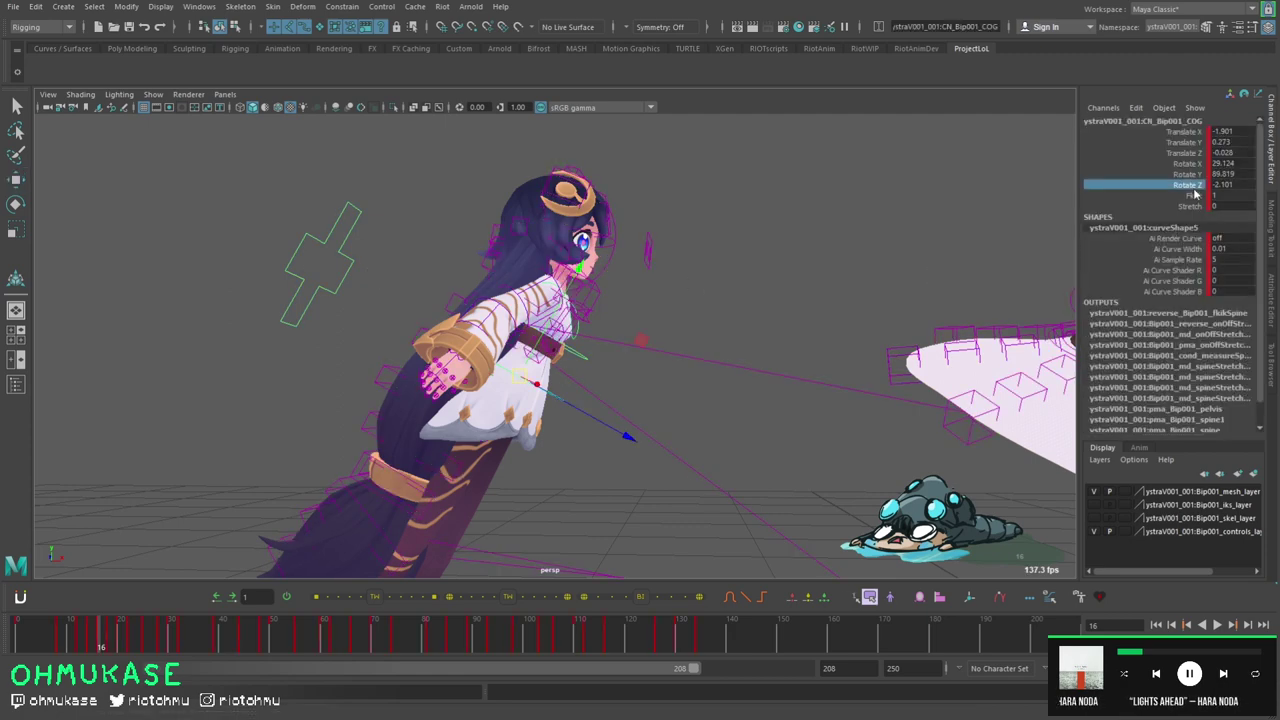
pyautogui.press('space')
pyautogui.hotkey('ctrl', 'z')
pyautogui.hotkey('ctrl', 'z')
pyautogui.hotkey('ctrl', 'z')
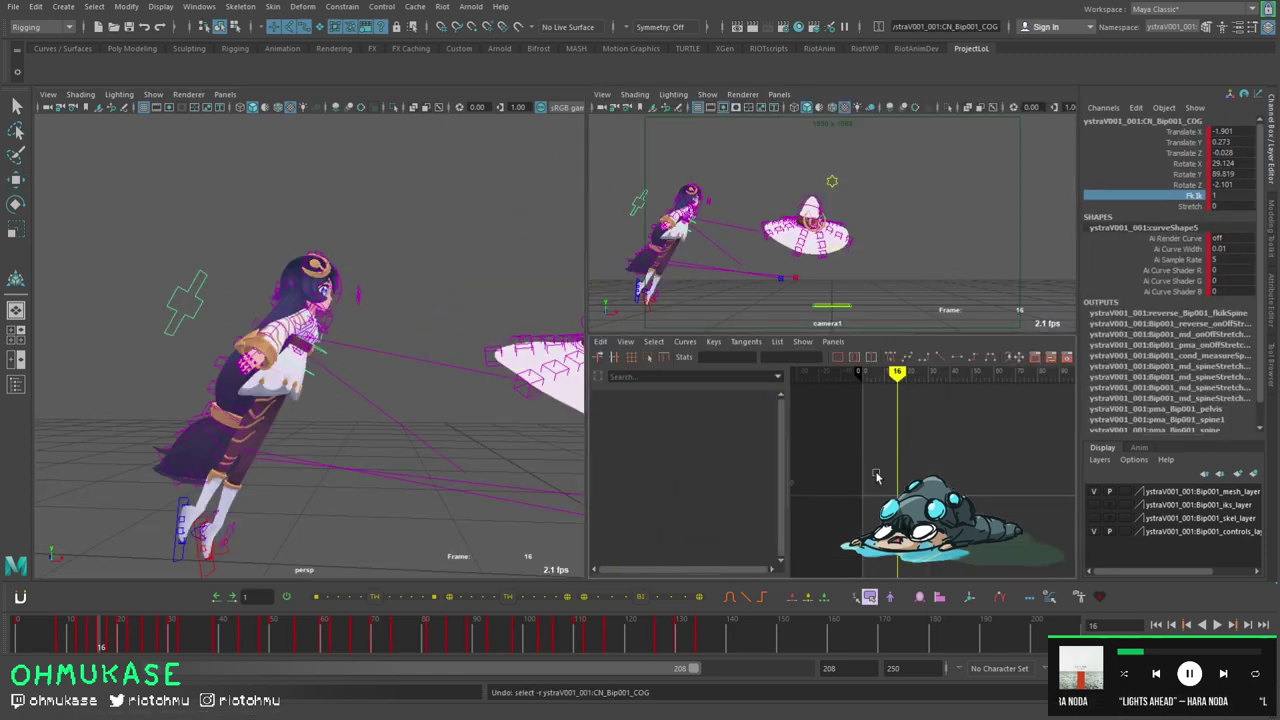
pyautogui.hotkey('ctrl', 'z')
pyautogui.hotkey('ctrl', 'z')
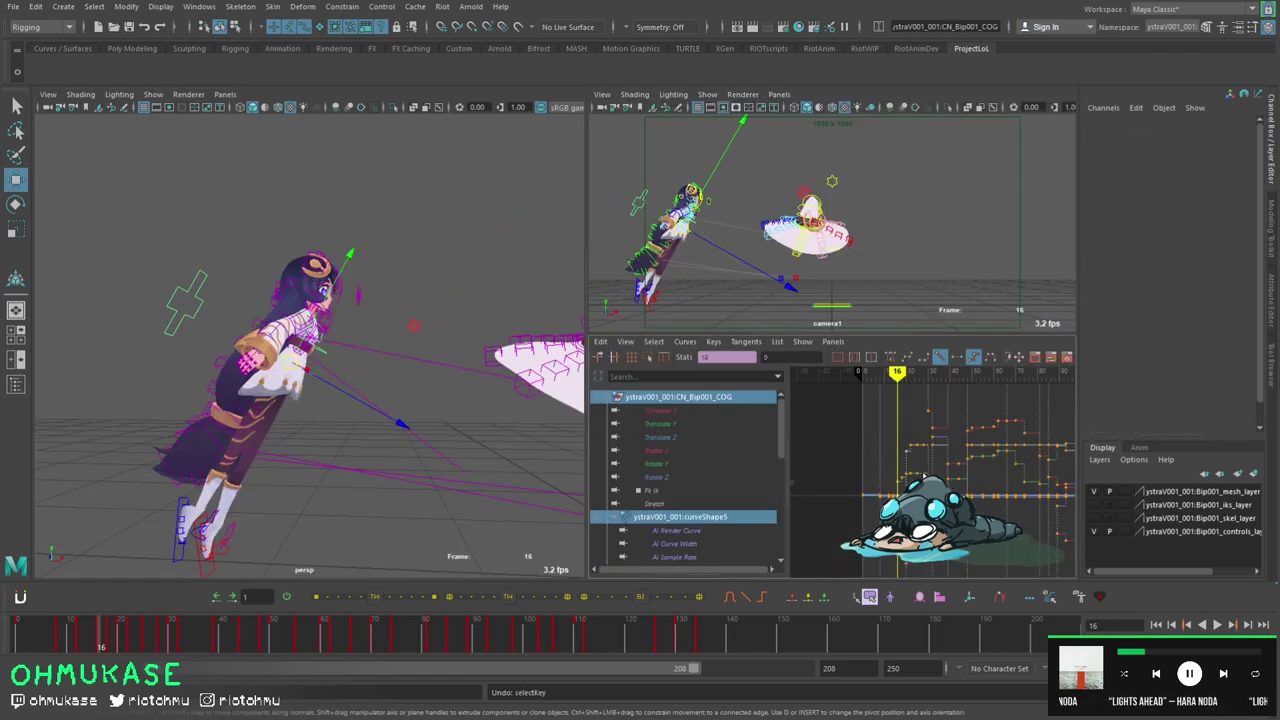
pyautogui.hotkey('ctrl', 'z')
# - Isolate the COG control's Fk Ik curve and examine the torso up close on the keys from frame 30 back to 25
pyautogui.click(428, 396)
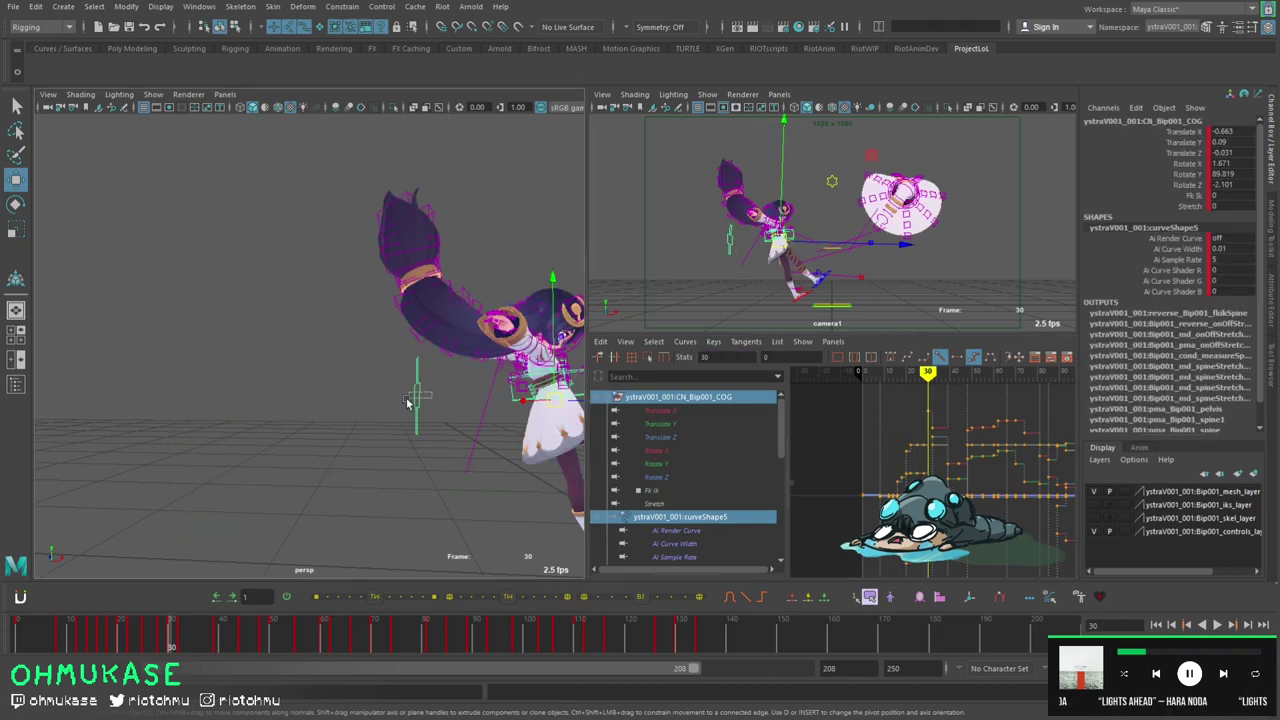
pyautogui.click(1181, 195)
pyautogui.scroll(3, 946, 449)
pyautogui.press(',')
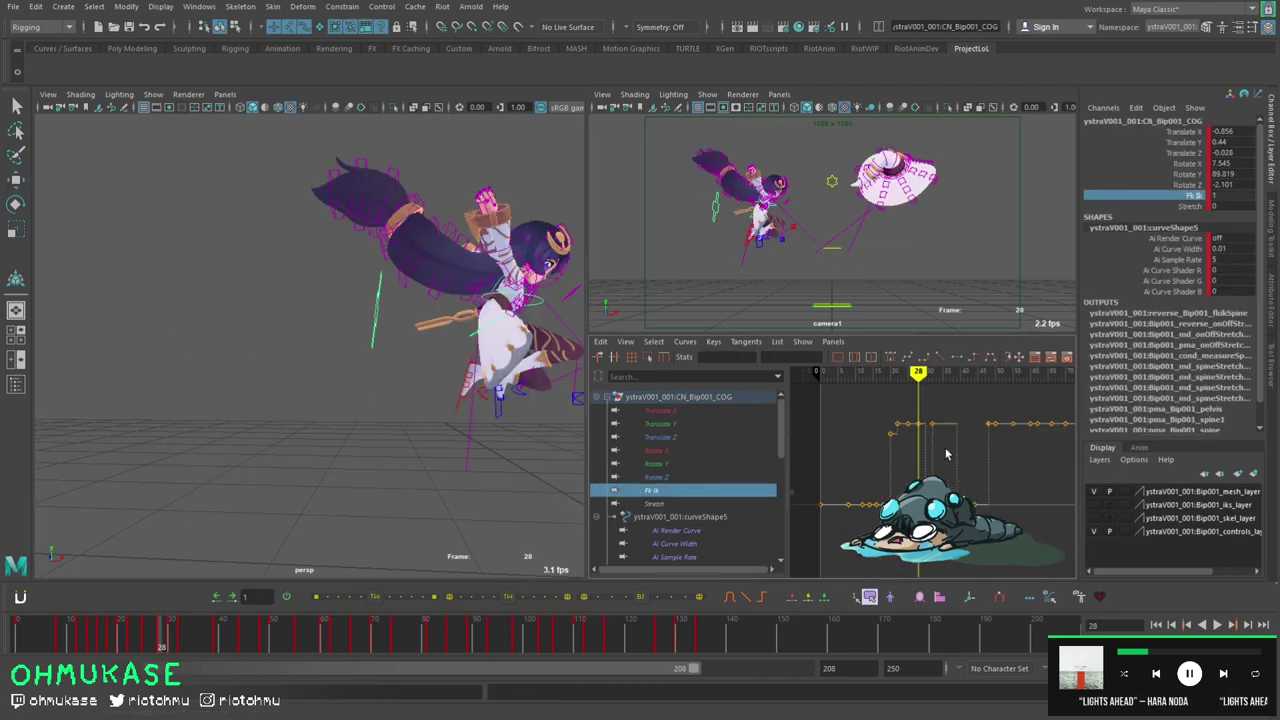
pyautogui.scroll(3, 527, 343)
pyautogui.keyDown('alt'); pyautogui.moveTo(527, 343); pyautogui.dragTo(337, 388, button='middle'); pyautogui.keyUp('alt')
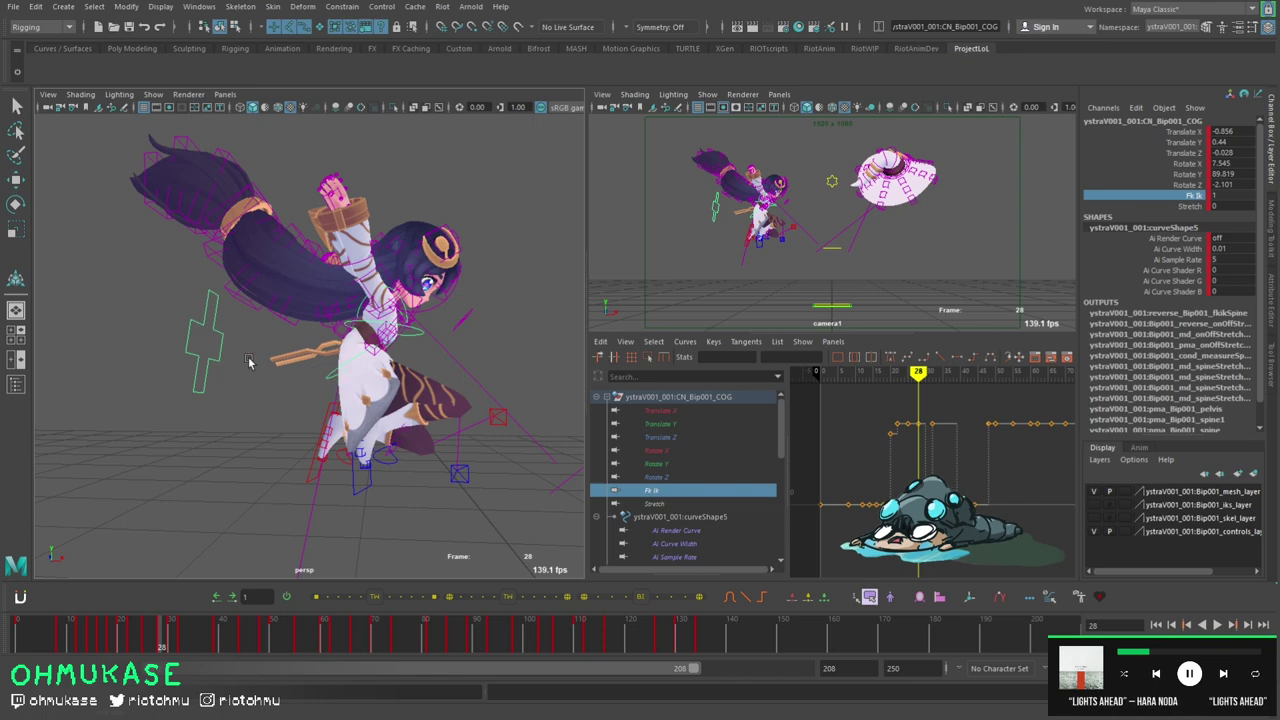
pyautogui.scroll(4, 315, 326)
pyautogui.keyDown('alt'); pyautogui.moveTo(315, 326); pyautogui.dragTo(287, 341, button='middle'); pyautogui.keyUp('alt')
pyautogui.press(',')
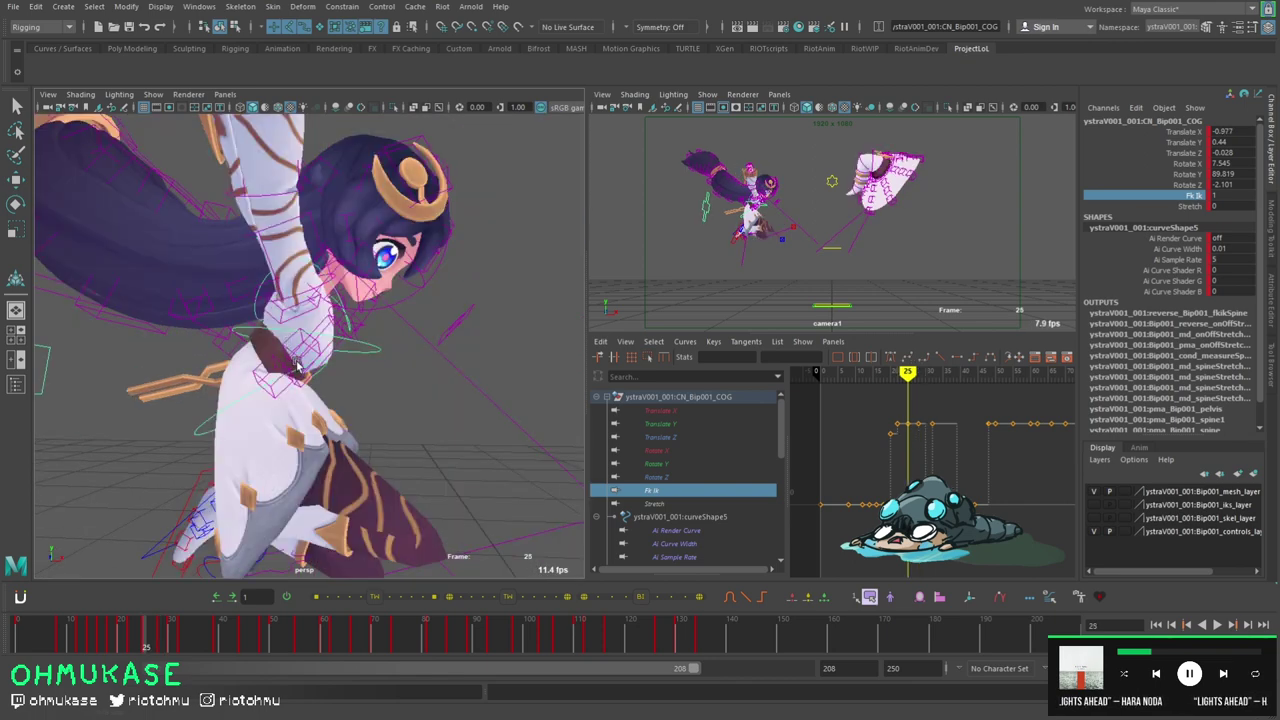
# - Set the COG control's Fk Ik to 0 at frame 20
pyautogui.scroll(-4, 296, 368)
pyautogui.press(',')
pyautogui.press(',')
pyautogui.press(',')
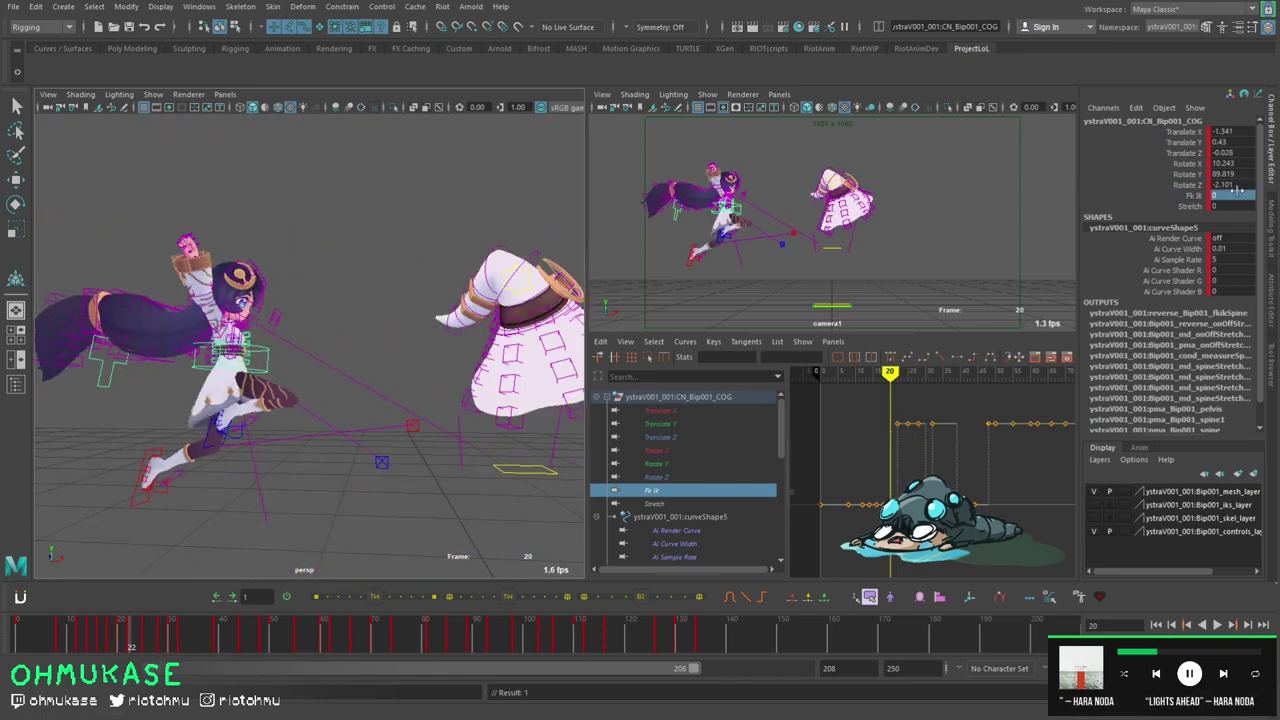
pyautogui.hotkey('alt', 'v')
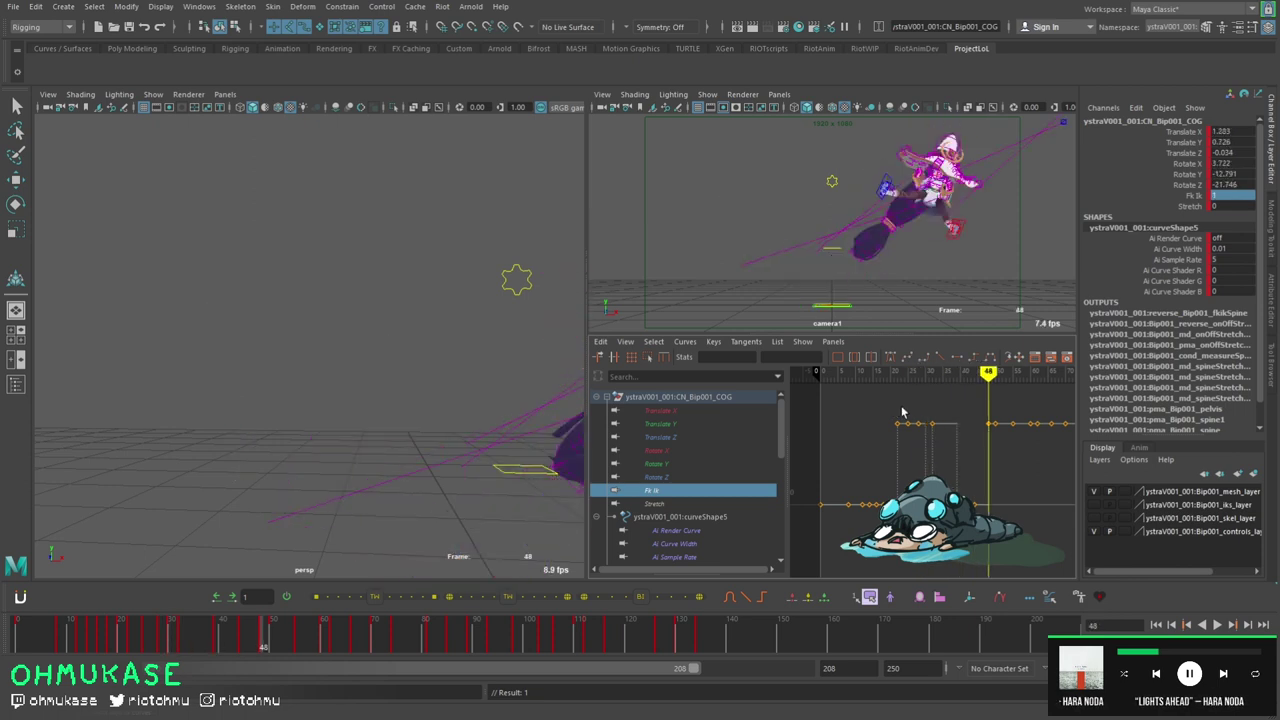
# - Set the COG control's remaining raised Fk Ik keys before frame 48 to 0
pyautogui.moveTo(897, 411); pyautogui.dragTo(1003, 457)
pyautogui.press('w')
pyautogui.keyDown('alt'); pyautogui.moveTo(1024, 446); pyautogui.dragTo(890, 457, button='middle'); pyautogui.keyUp('alt')
pyautogui.scroll(3, 890, 457)
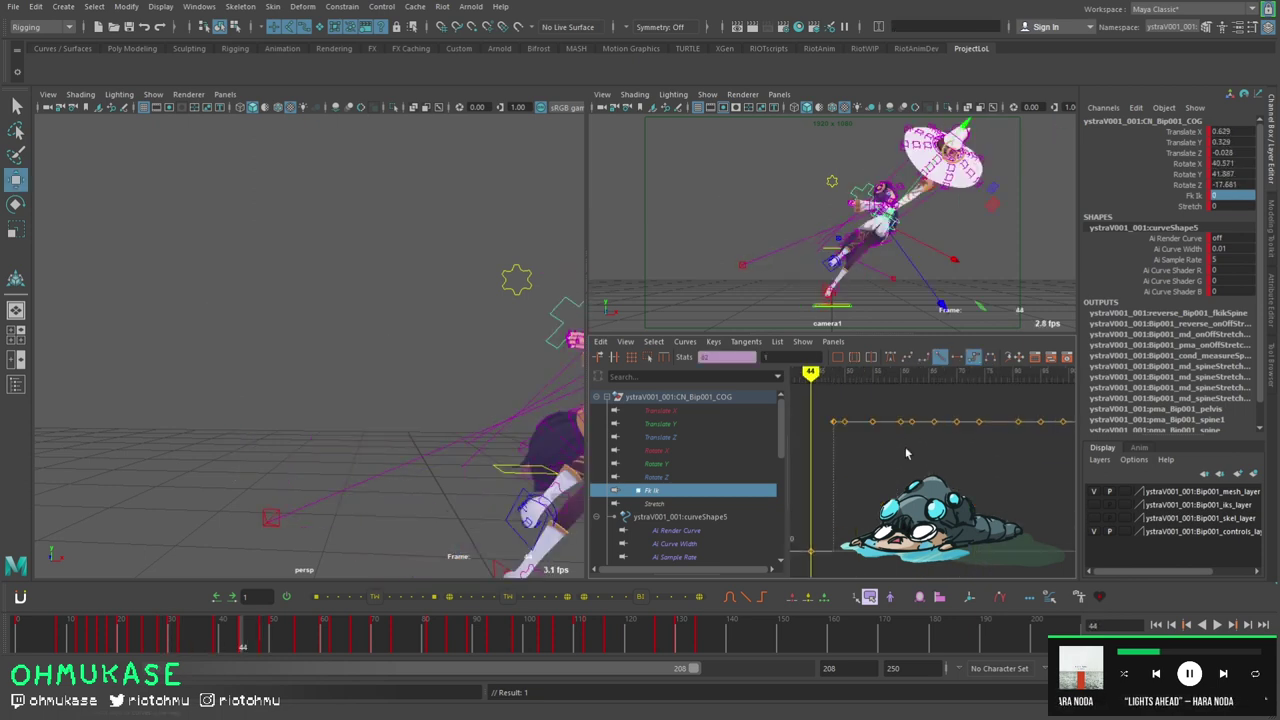
pyautogui.keyDown('alt'); pyautogui.moveTo(1256, 229); pyautogui.dragTo(808, 355, button='right'); pyautogui.keyUp('alt')
pyautogui.write('0')
pyautogui.press('Return')
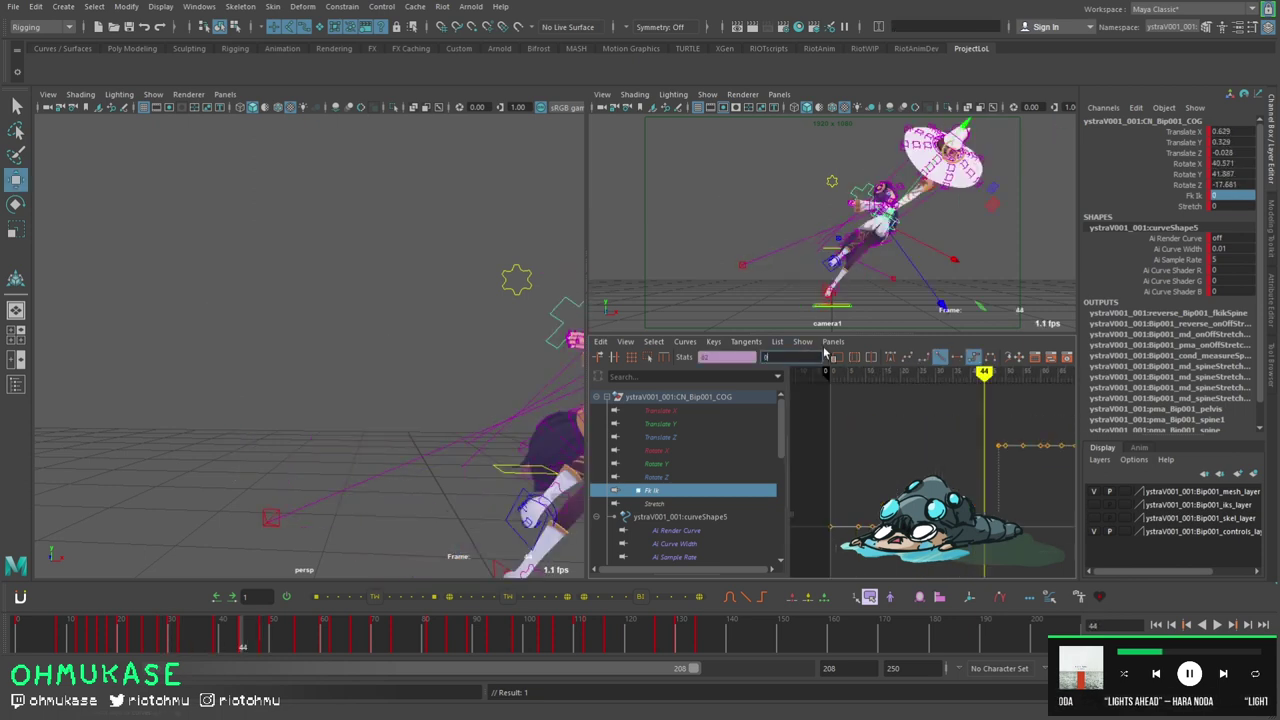
# - Examine the character's poses on the keys from frame 44 to frame 55
pyautogui.click(953, 481)
pyautogui.press('.')
pyautogui.scroll(-3, 873, 458)
pyautogui.press('f')
pyautogui.press('.')
pyautogui.press('.')
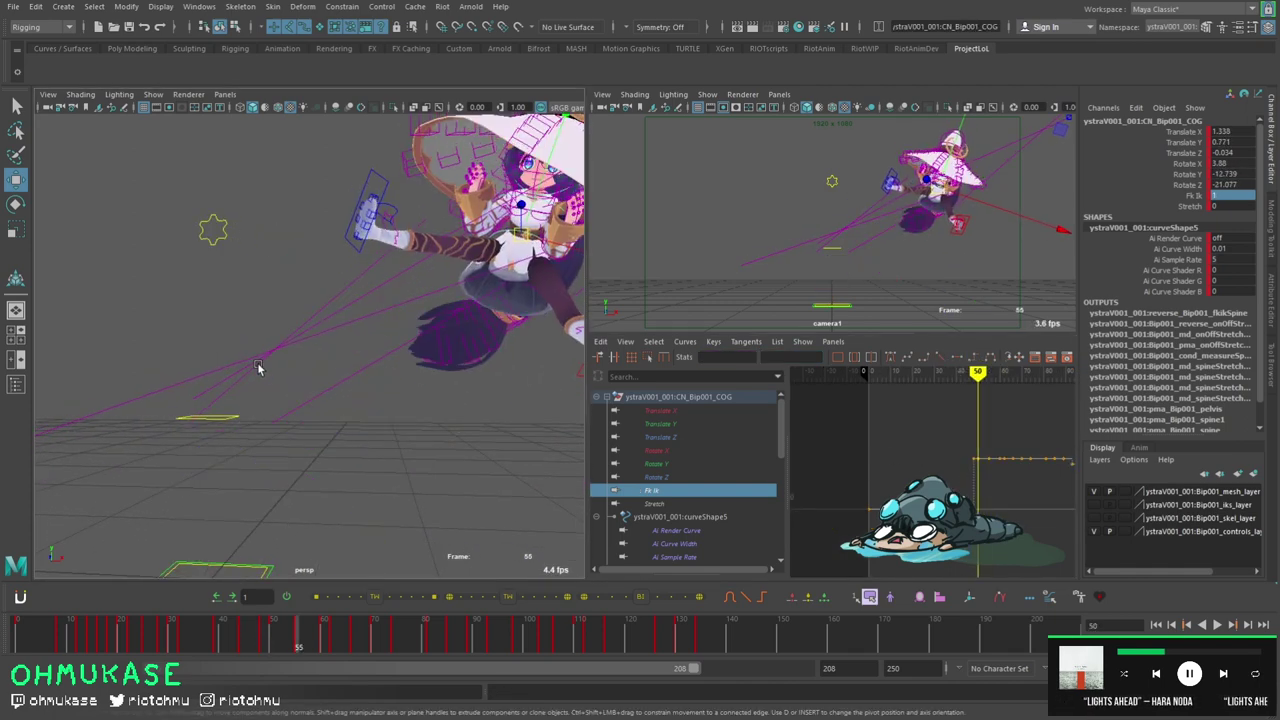
pyautogui.moveTo(343, 334)
pyautogui.keyDown('alt'); pyautogui.mouseDown()
pyautogui.moveTo(291, 334)
pyautogui.moveTo(364, 328)
pyautogui.mouseUp(); pyautogui.keyUp('alt')
pyautogui.scroll(-5, 291, 334)
pyautogui.scroll(-4, 291, 334)
# - Limit the playback range to frames 0 to 44 and go to the crouch at frame 14
pyautogui.moveTo(148, 634); pyautogui.dragTo(217, 647)
pyautogui.press('.')
pyautogui.press('.')
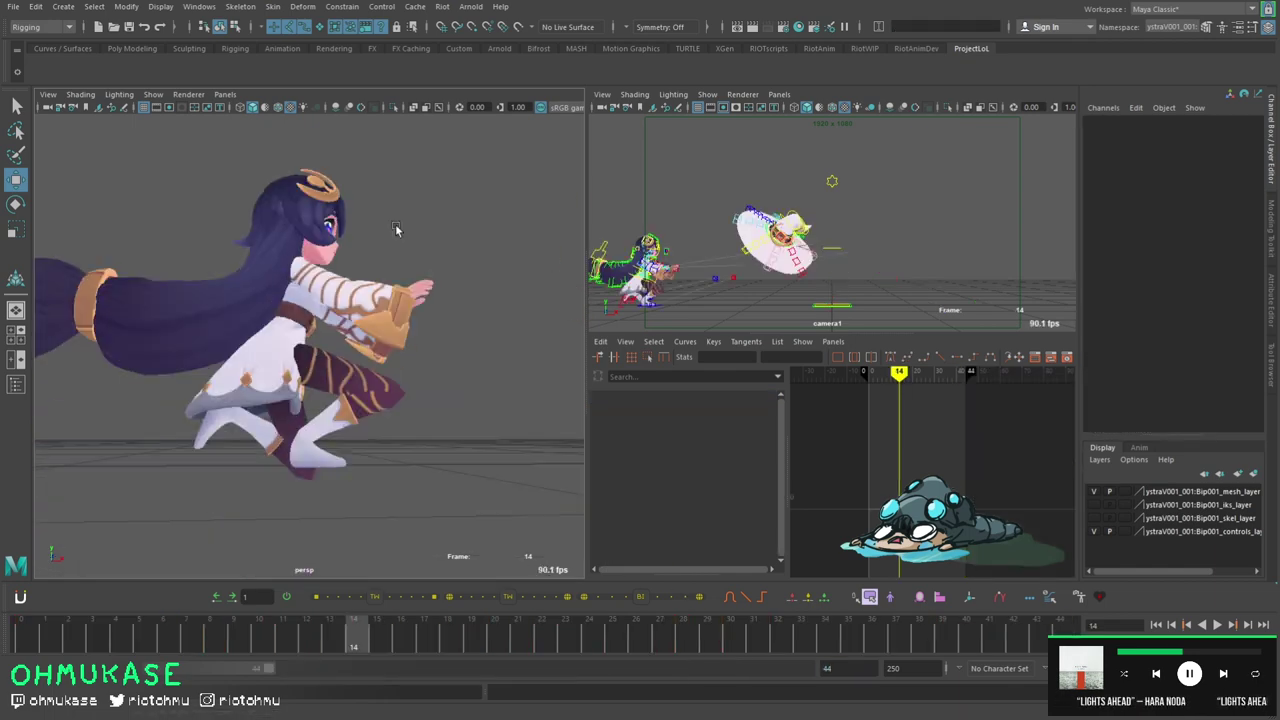
# - Try rotating the FK pelvis control around Y at frame 14 and undo the rotation
pyautogui.scroll(3, 400, 315)
pyautogui.keyDown('alt'); pyautogui.moveTo(400, 315); pyautogui.dragTo(340, 378); pyautogui.keyUp('alt')
pyautogui.click(390, 372)
pyautogui.press('e')
pyautogui.moveTo(431, 326); pyautogui.dragTo(378, 266)
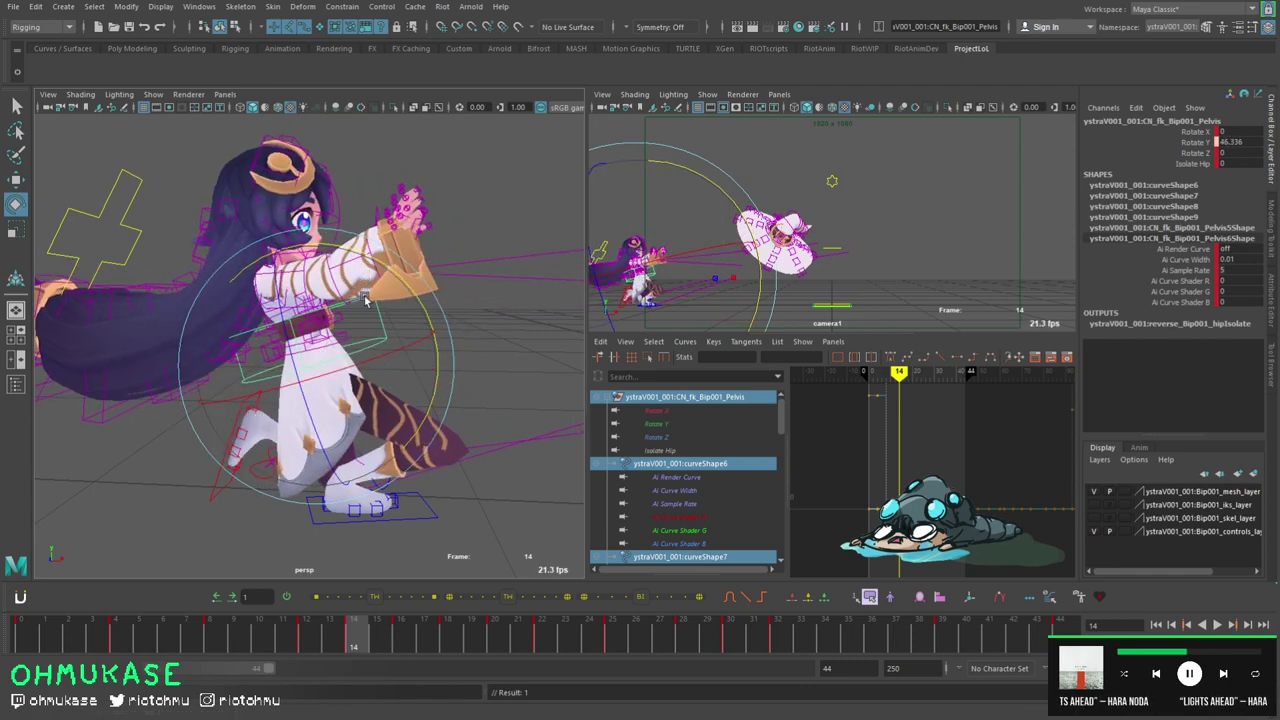
pyautogui.hotkey('ctrl', 'z')
# - Set all of the FK pelvis control's Isolate Hip keys to 1
pyautogui.click(662, 450)
pyautogui.press('f')
pyautogui.scroll(-8, 930, 470)
pyautogui.moveTo(865, 515); pyautogui.dragTo(1027, 476)
pyautogui.click(790, 360)
pyautogui.write('1')
pyautogui.press('Return')
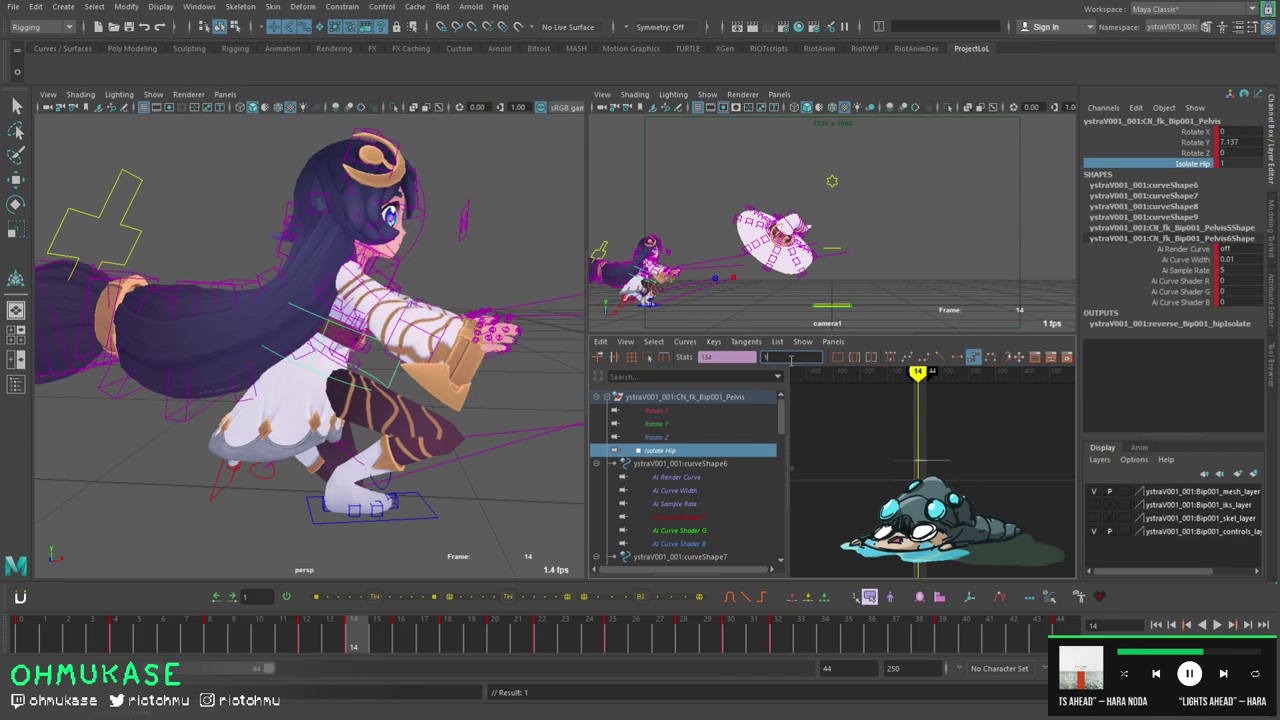
# - Rotate the FK pelvis control at frame 14 and undo the stray change that follows
pyautogui.press('e')
pyautogui.moveTo(385, 398); pyautogui.dragTo(382, 317)
pyautogui.scroll(5, 381, 387)
pyautogui.click(381, 387)
pyautogui.press('w')
pyautogui.hotkey('ctrl', 'z')
# - At frame 14, shift the FK Spine control slightly and rotate it around Y to about 16 degrees
pyautogui.scroll(-5, 367, 361)
pyautogui.hotkey('alt', '1')
pyautogui.press(',')
pyautogui.press('.')
pyautogui.press('e')
pyautogui.hotkey('alt', '1')
pyautogui.scroll(5, 374, 326)
pyautogui.press('w')
pyautogui.moveTo(300, 467); pyautogui.dragTo(261, 457)
pyautogui.press('e')
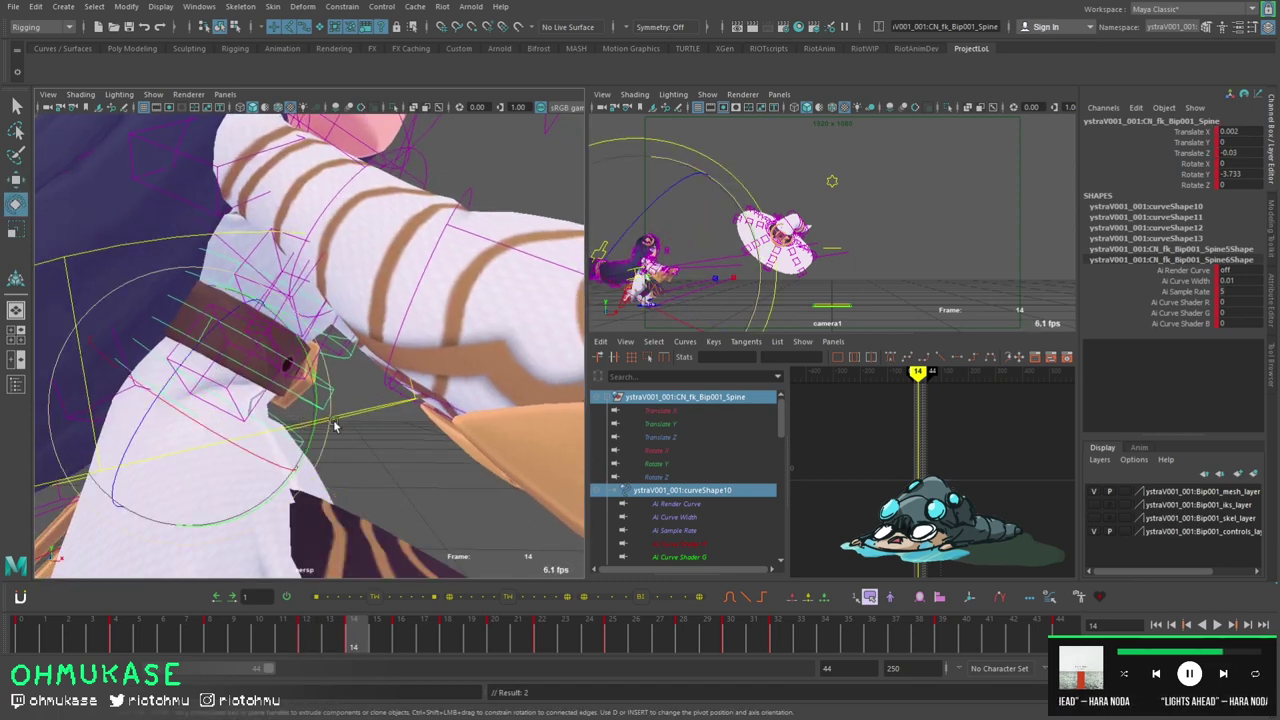
pyautogui.moveTo(320, 413); pyautogui.dragTo(307, 360)
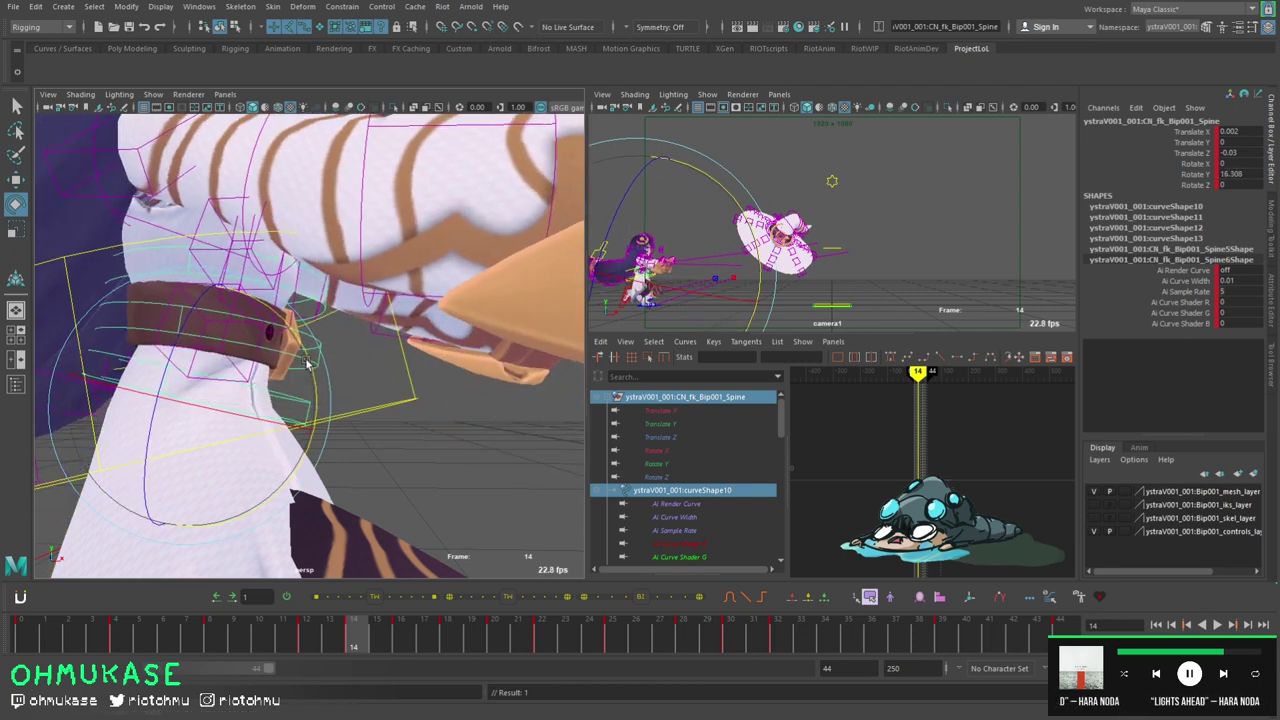
# - Adjust the upper FK spine controls up to Spine2 at frame 14 and compare the crouch with frame 12
pyautogui.press('w')
pyautogui.click(314, 362)
pyautogui.press('e')
pyautogui.moveTo(315, 428); pyautogui.dragTo(258, 432)
pyautogui.press('w')
pyautogui.click(334, 350)
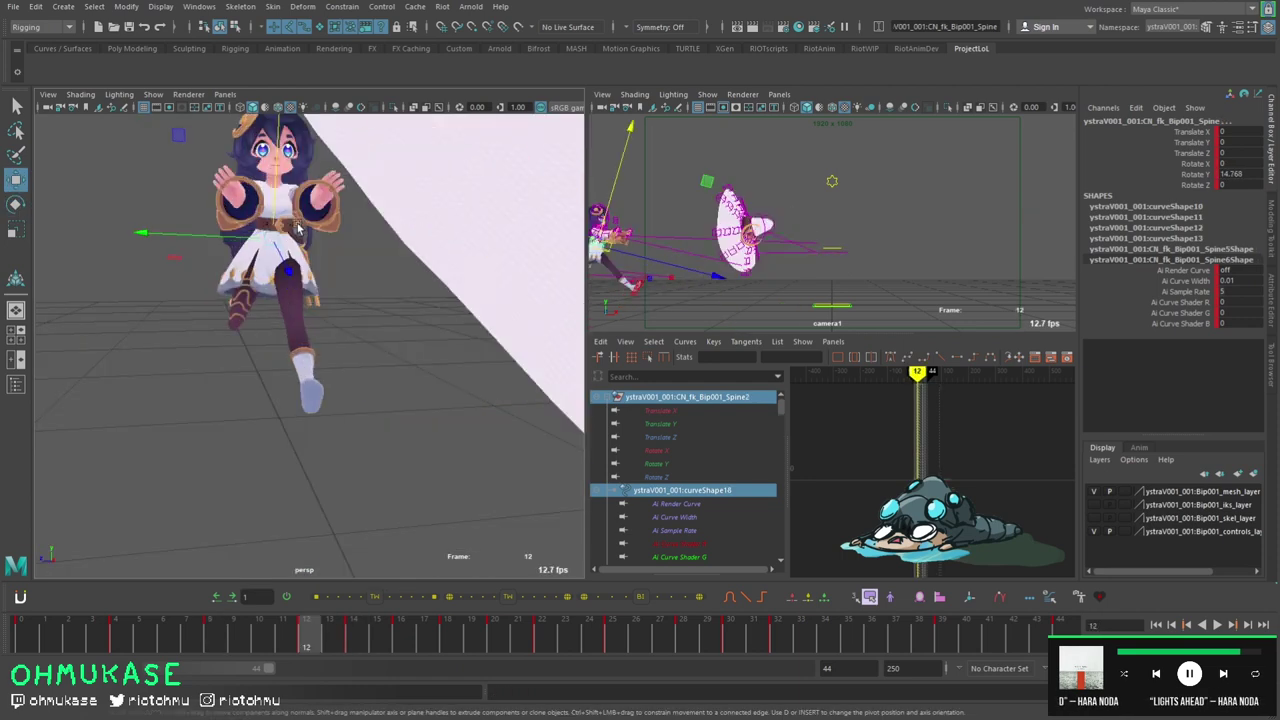
pyautogui.keyDown('alt'); pyautogui.moveTo(300, 300); pyautogui.dragTo(437, 240); pyautogui.keyUp('alt')
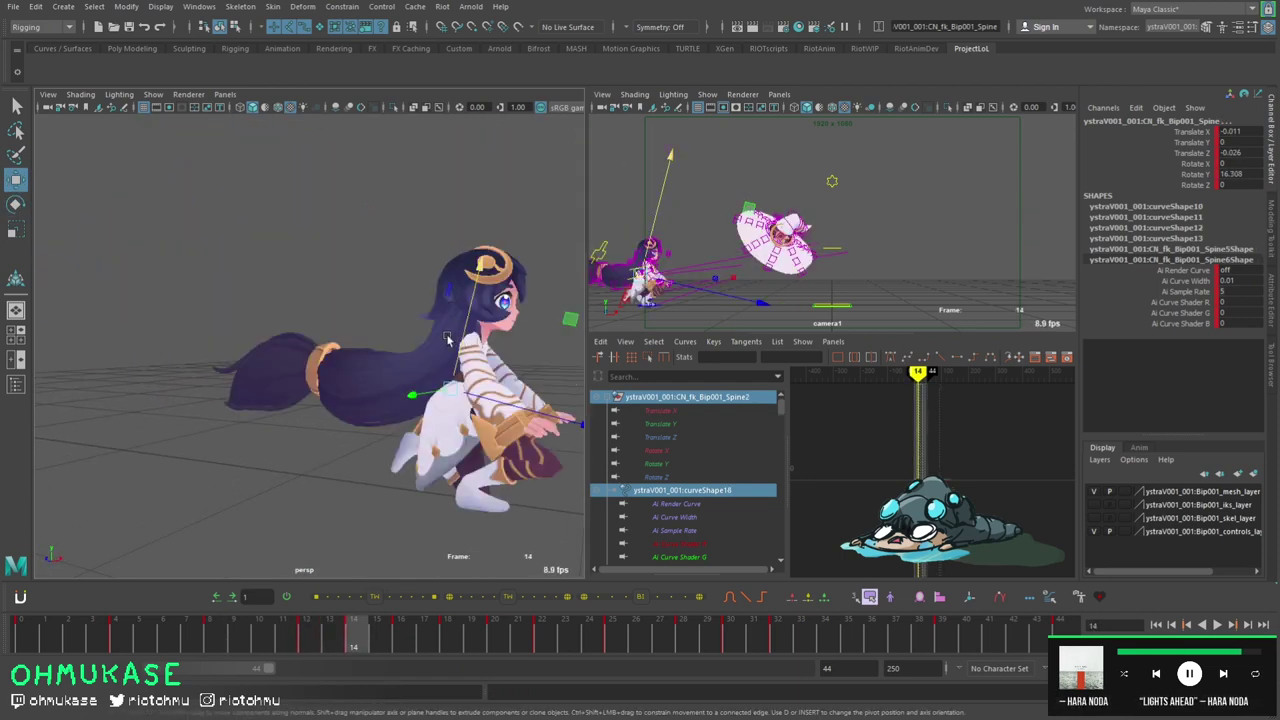
pyautogui.keyDown('alt'); pyautogui.moveTo(400, 260); pyautogui.dragTo(365, 343); pyautogui.keyUp('alt')
# - Rotate the FK arm and hand controls at frame 14 so both hands rise in front of the chest
pyautogui.click(207, 303)
pyautogui.press('e')
pyautogui.press('w')
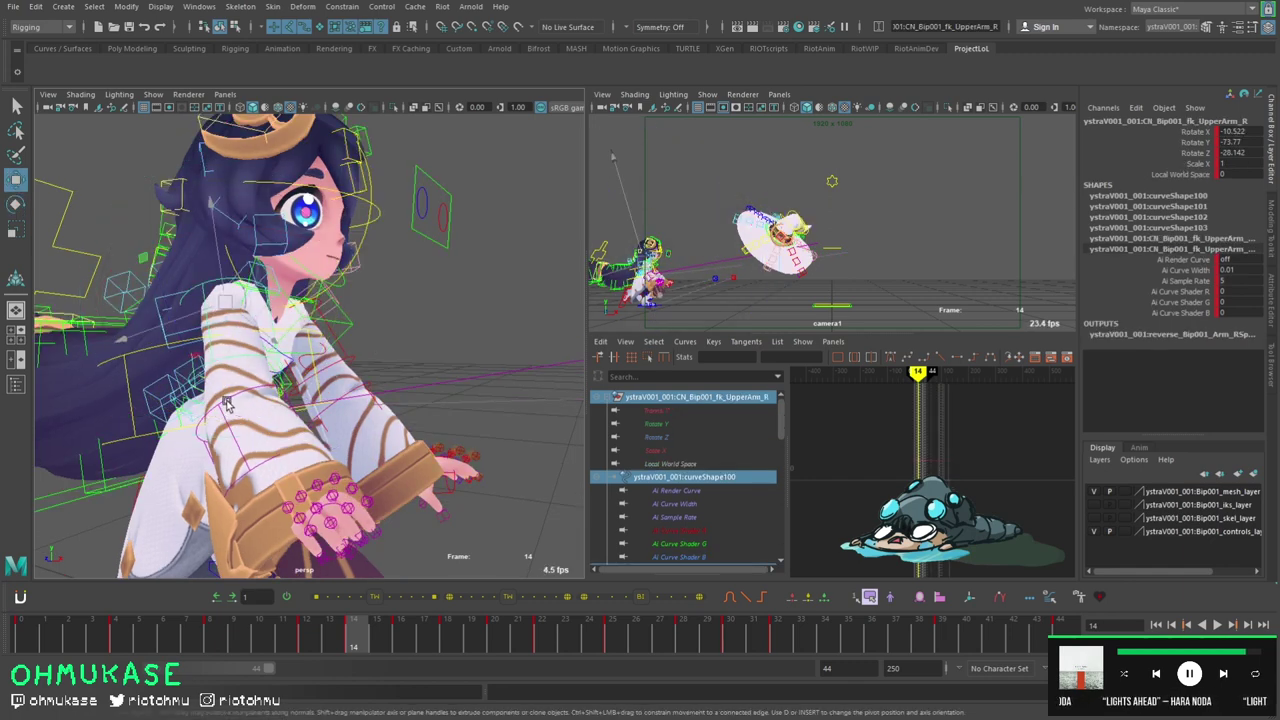
pyautogui.click(226, 403)
pyautogui.press('e')
pyautogui.moveTo(350, 434); pyautogui.dragTo(260, 280)
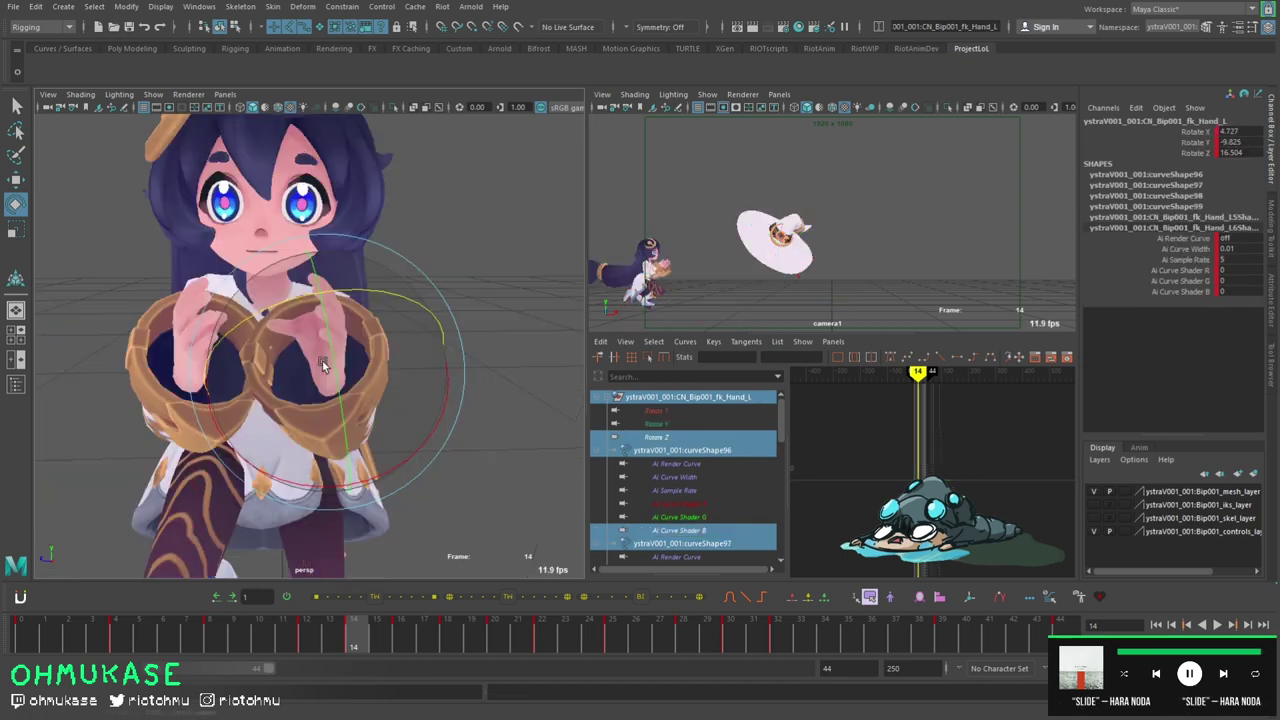
pyautogui.keyDown('alt'); pyautogui.moveTo(322, 361); pyautogui.dragTo(520, 320); pyautogui.keyUp('alt')
pyautogui.hotkey('alt', '1')
pyautogui.keyDown('alt'); pyautogui.moveTo(520, 268); pyautogui.dragTo(402, 299, button='middle'); pyautogui.keyUp('alt')
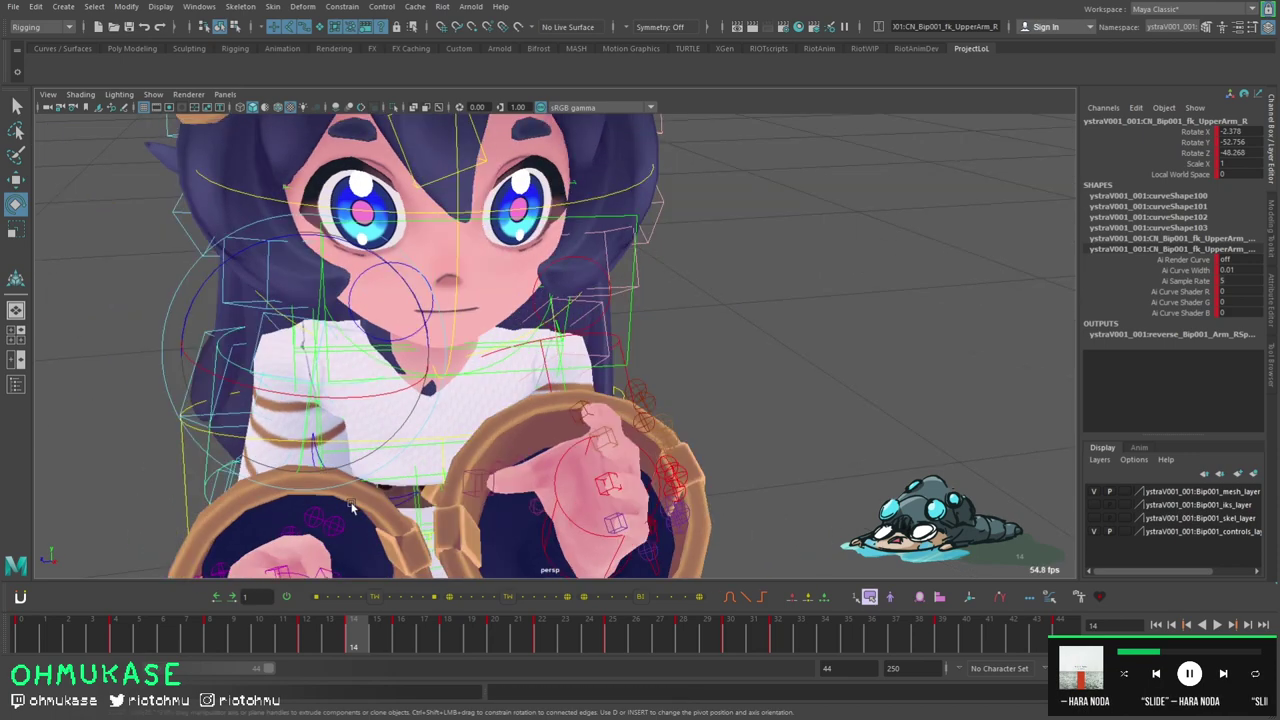
# - Try another rotation on the FK arm controls from close up and undo it
pyautogui.click(318, 345)
pyautogui.keyDown('alt'); pyautogui.moveTo(370, 440); pyautogui.dragTo(540, 400); pyautogui.keyUp('alt')
pyautogui.hotkey('alt', '1')
pyautogui.press('e')
pyautogui.moveTo(500, 350); pyautogui.dragTo(505, 395)
pyautogui.hotkey('ctrl', 'z')
# - Refine the rotation of the FK arm and hand controls at frame 14, drawing the forearms in toward the chest
pyautogui.press('w')
pyautogui.keyDown('alt'); pyautogui.moveTo(720, 380); pyautogui.dragTo(519, 383); pyautogui.keyUp('alt')
pyautogui.press('e')
pyautogui.moveTo(588, 319); pyautogui.dragTo(549, 271)
pyautogui.hotkey('alt', '1')
pyautogui.keyDown('alt'); pyautogui.moveTo(549, 271); pyautogui.dragTo(569, 199, button='middle'); pyautogui.keyUp('alt')
pyautogui.click(595, 320)
pyautogui.moveTo(680, 230); pyautogui.dragTo(702, 290)
pyautogui.keyDown('alt'); pyautogui.moveTo(370, 355); pyautogui.dragTo(310, 345); pyautogui.keyUp('alt')
# - Start curling the right hand by rotating its finger controls at frame 14
pyautogui.press('w')
pyautogui.click(385, 438)
pyautogui.press('e')
pyautogui.moveTo(414, 382); pyautogui.dragTo(367, 384)
pyautogui.keyDown('alt'); pyautogui.moveTo(457, 437); pyautogui.dragTo(385, 392); pyautogui.keyUp('alt')
pyautogui.press('w')
pyautogui.click(393, 404)
pyautogui.press('e')
# - Bend the right hand's outer finger joints, rotating the Middle3 control around Z to about -54 degrees
pyautogui.click(700, 400)
pyautogui.keyDown('alt'); pyautogui.moveTo(735, 405); pyautogui.dragTo(669, 394); pyautogui.keyUp('alt')
pyautogui.press('w')
pyautogui.click(748, 408)
pyautogui.press('w')
pyautogui.keyDown('alt'); pyautogui.moveTo(469, 297); pyautogui.dragTo(490, 388); pyautogui.keyUp('alt')
pyautogui.click(519, 314)
pyautogui.click(480, 378)
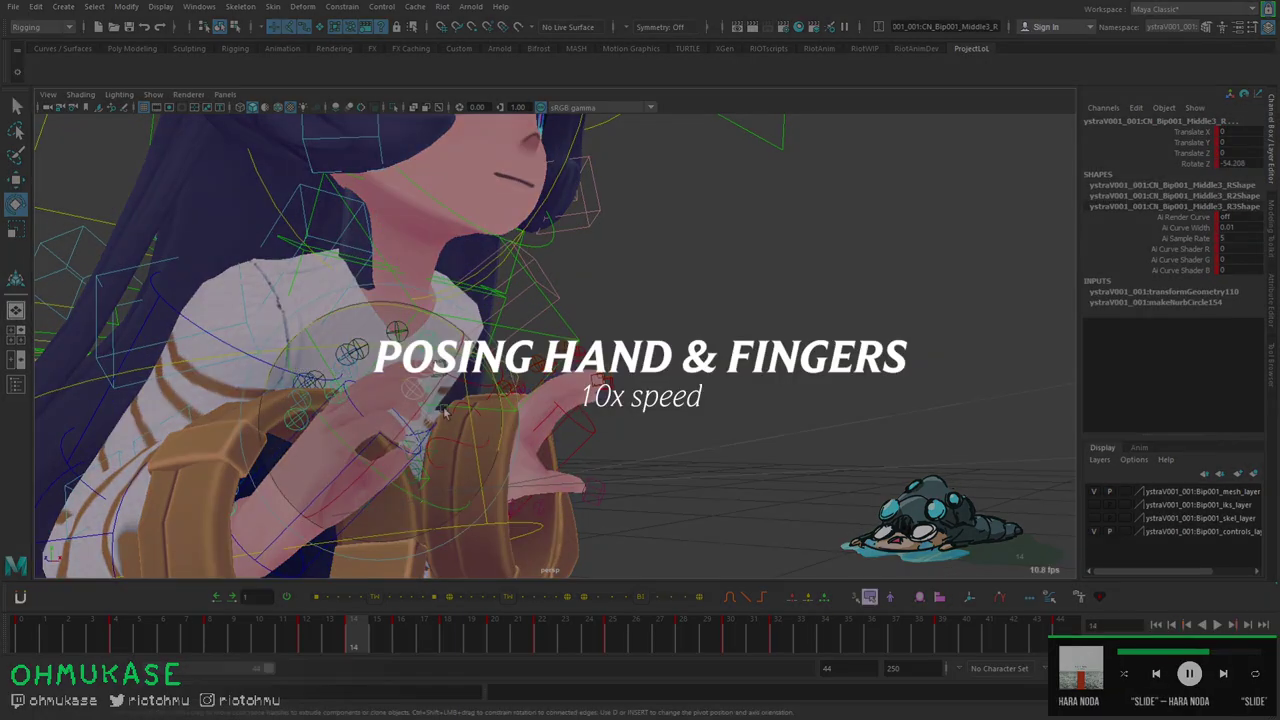
# - Finish curling the fingers of both hands into loose fists and rotate the right FK hand control at frame 14
pyautogui.keyDown('alt'); pyautogui.moveTo(474, 328); pyautogui.dragTo(391, 457); pyautogui.keyUp('alt')
pyautogui.click(418, 356)
pyautogui.keyDown('alt'); pyautogui.moveTo(418, 356); pyautogui.dragTo(777, 428); pyautogui.keyUp('alt')
pyautogui.click(490, 440)
pyautogui.click(634, 451)
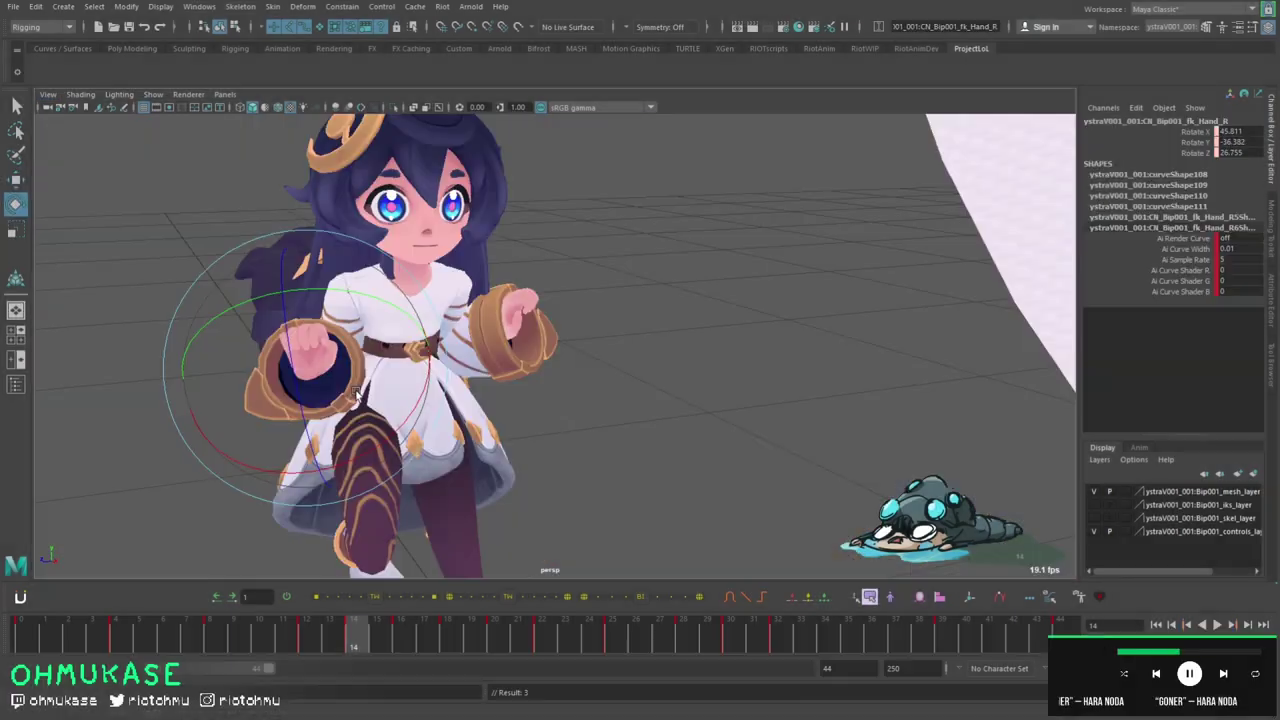
pyautogui.moveTo(356, 395); pyautogui.dragTo(372, 392)
pyautogui.keyDown('alt'); pyautogui.moveTo(372, 392); pyautogui.dragTo(612, 418); pyautogui.keyUp('alt')
# - Set the left IK foot's Translate Y to 0 at frame 14 and slide the foot back under the body
pyautogui.hotkey('alt', '1')
pyautogui.press('w')
pyautogui.click(578, 358)
pyautogui.press('e')
pyautogui.hotkey('alt', '1')
pyautogui.hotkey('ctrl', 'z')
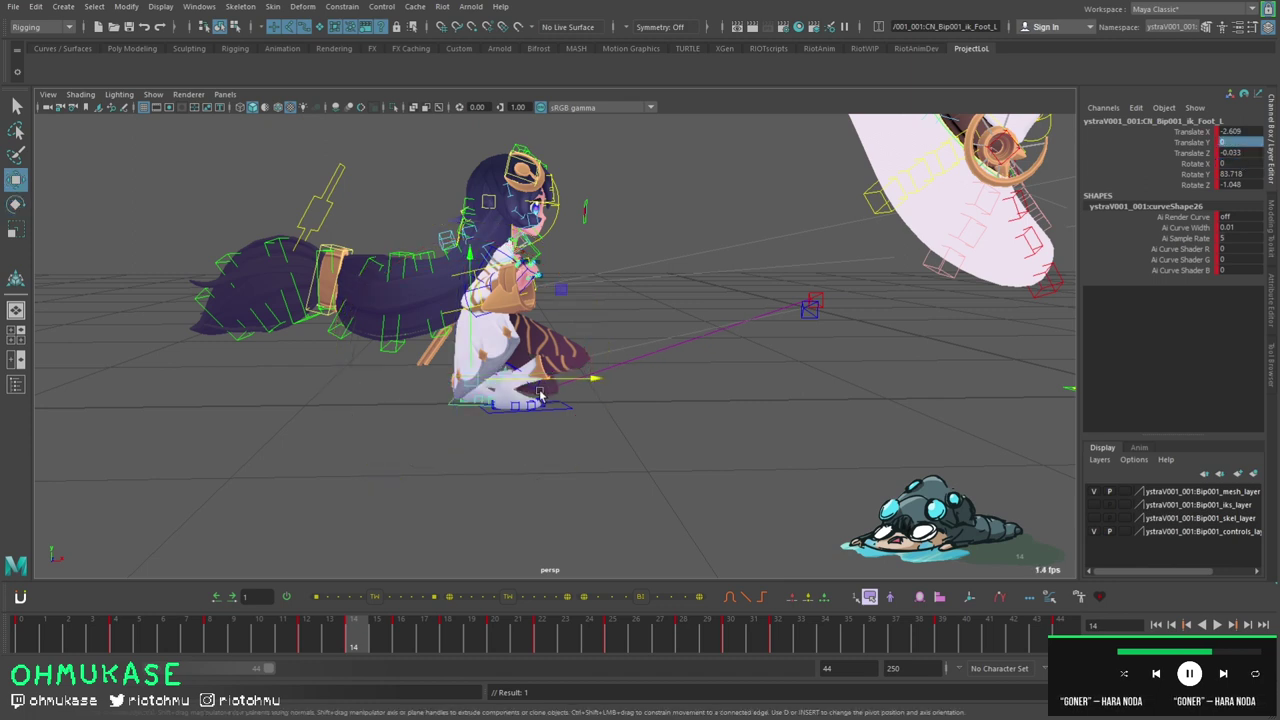
pyautogui.press('.')
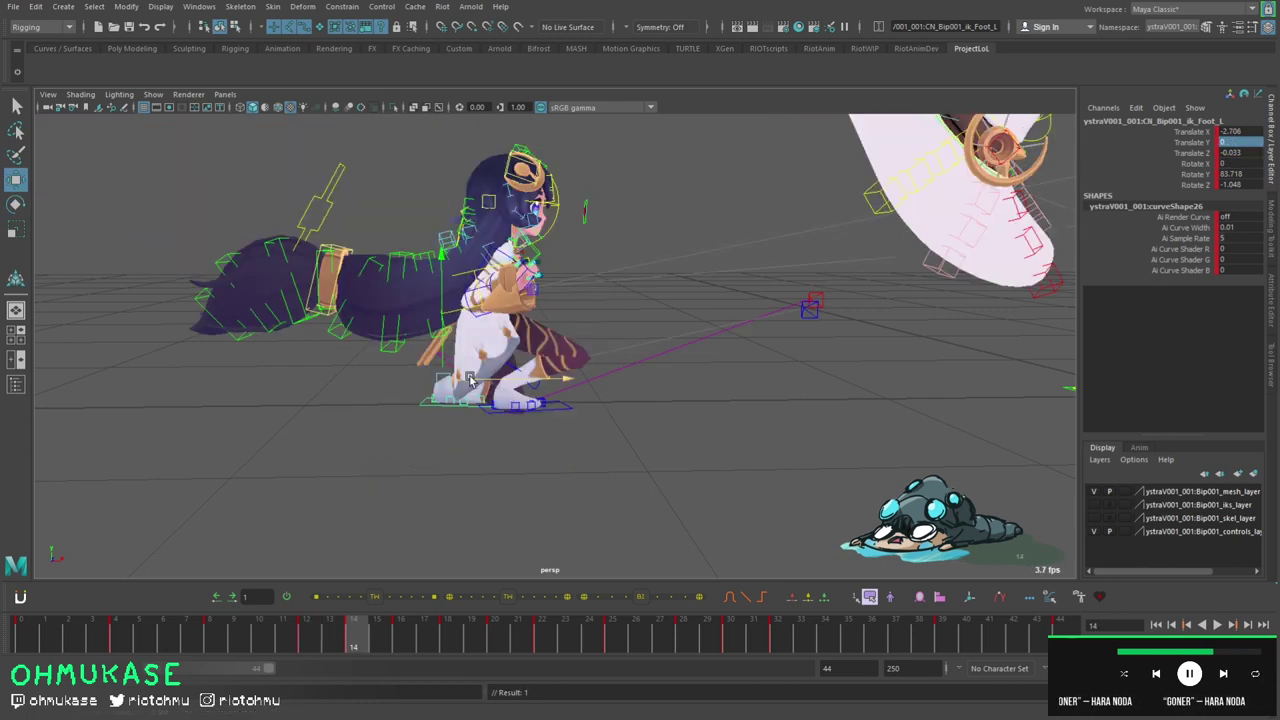
# - Check the left foot at frame 12, then rotate the left toe-roll control around X to about 63 degrees at frame 14
pyautogui.moveTo(619, 381)
pyautogui.keyDown('alt'); pyautogui.mouseDown()
pyautogui.moveTo(443, 391)
pyautogui.moveTo(507, 383)
pyautogui.moveTo(461, 365)
pyautogui.mouseUp(); pyautogui.keyUp('alt')
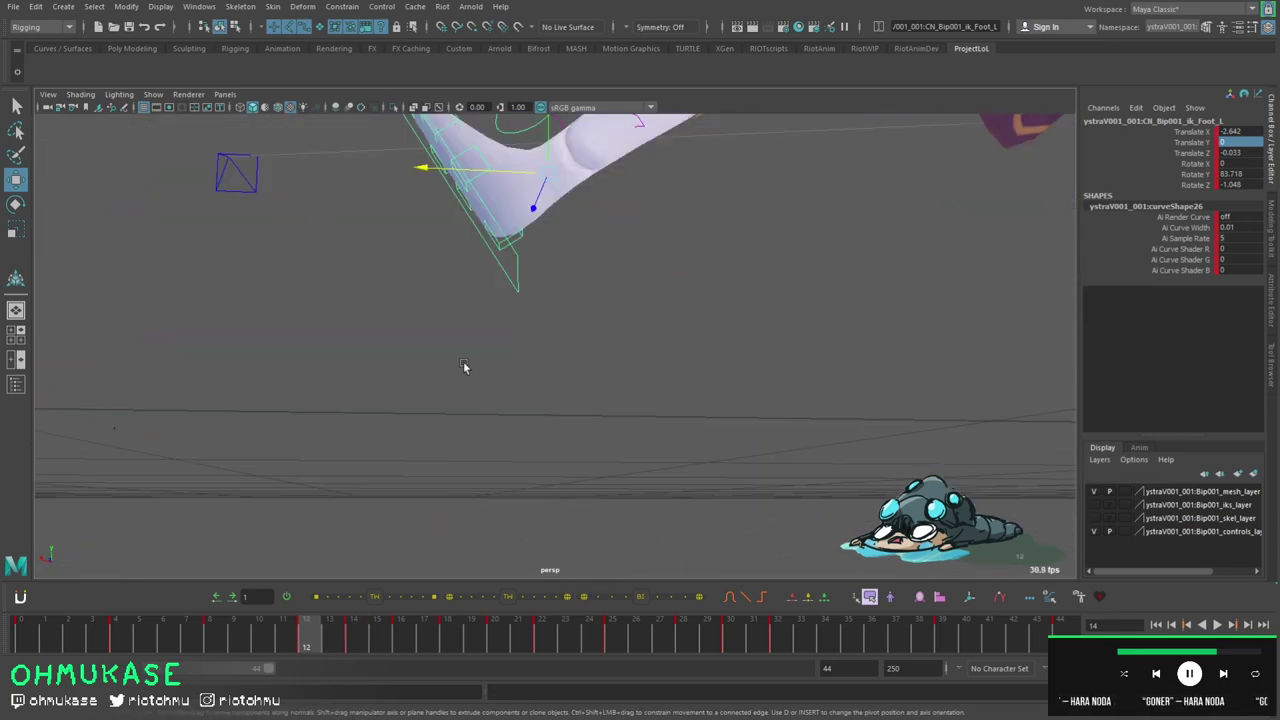
pyautogui.keyDown('alt'); pyautogui.moveTo(527, 326); pyautogui.dragTo(409, 348); pyautogui.keyUp('alt')
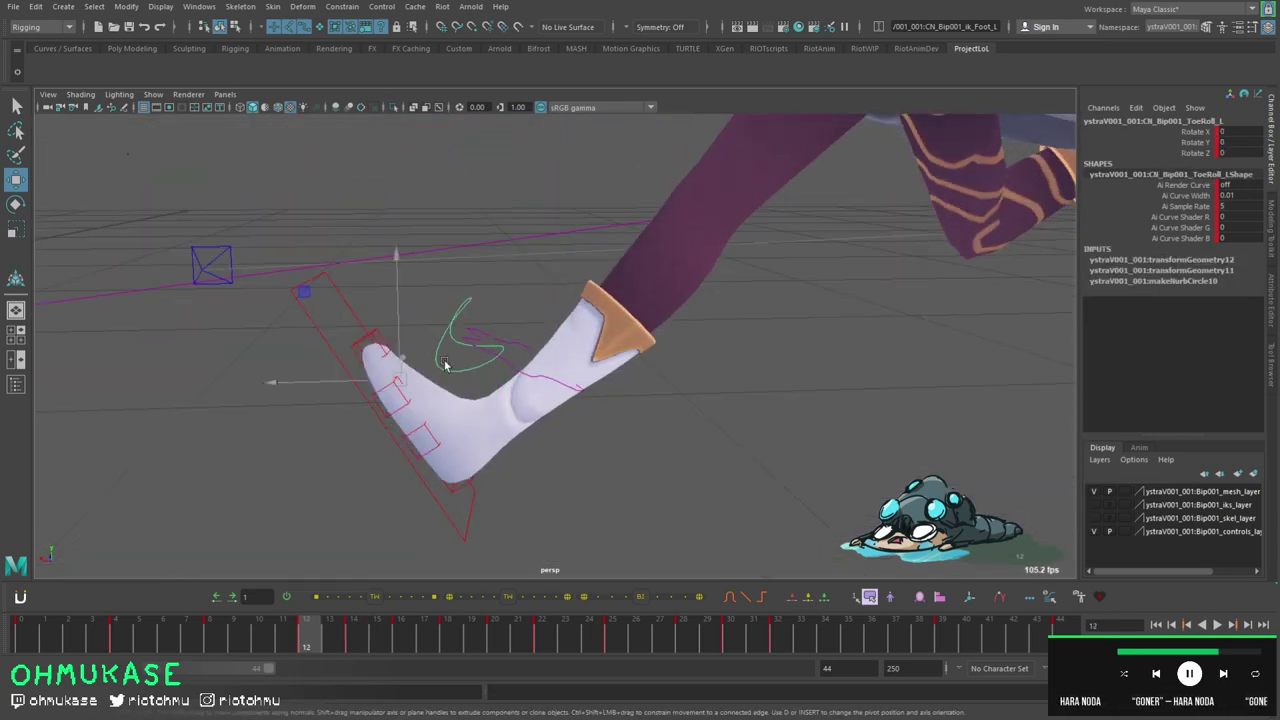
pyautogui.click(445, 364)
pyautogui.press('.')
pyautogui.keyDown('alt'); pyautogui.moveTo(445, 364); pyautogui.dragTo(400, 370, button='right'); pyautogui.keyUp('alt')
pyautogui.hotkey('alt', '1')
pyautogui.keyDown('alt'); pyautogui.moveTo(430, 372); pyautogui.dragTo(371, 379); pyautogui.keyUp('alt')
pyautogui.press('e')
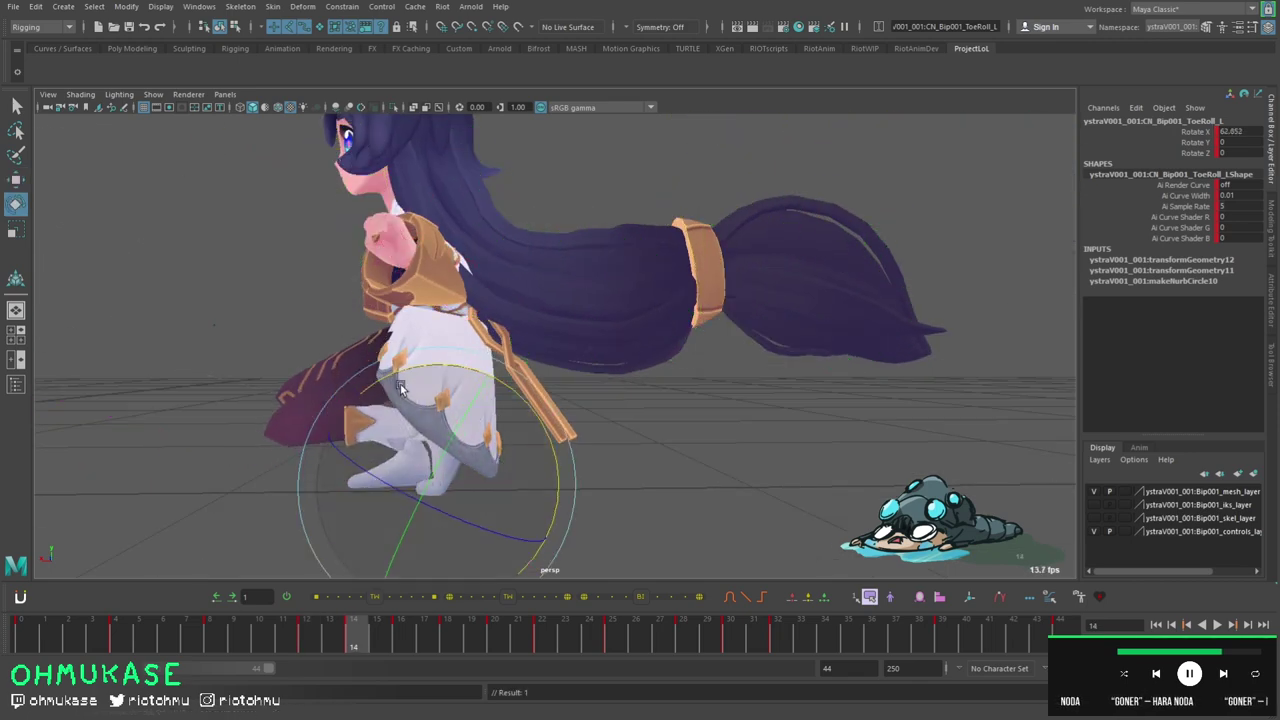
# - Adjust the right toe-roll control's rotation in the crouch at frame 14
pyautogui.hotkey('alt', '1')
pyautogui.press('w')
pyautogui.keyDown('alt'); pyautogui.moveTo(394, 465); pyautogui.dragTo(491, 469); pyautogui.keyUp('alt')
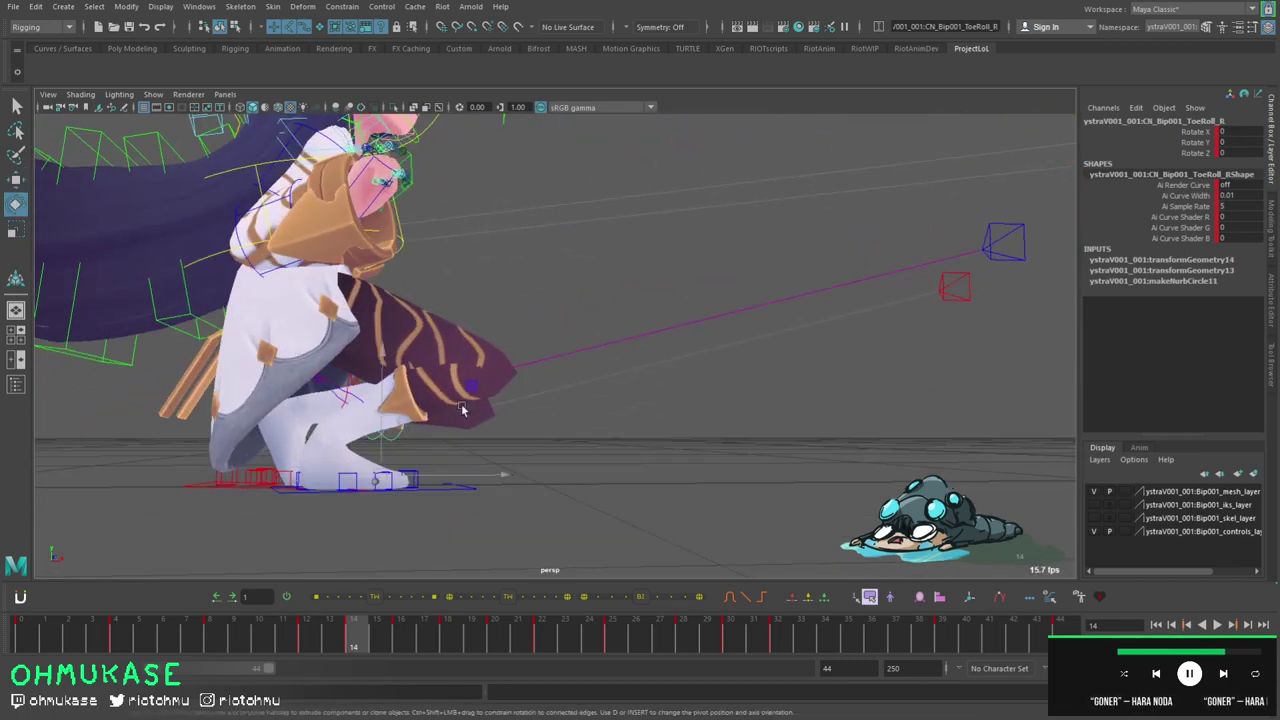
pyautogui.moveTo(486, 395)
pyautogui.mouseDown()
pyautogui.moveTo(428, 386)
pyautogui.moveTo(480, 390)
pyautogui.mouseUp()
pyautogui.moveTo(480, 390); pyautogui.dragTo(422, 348)
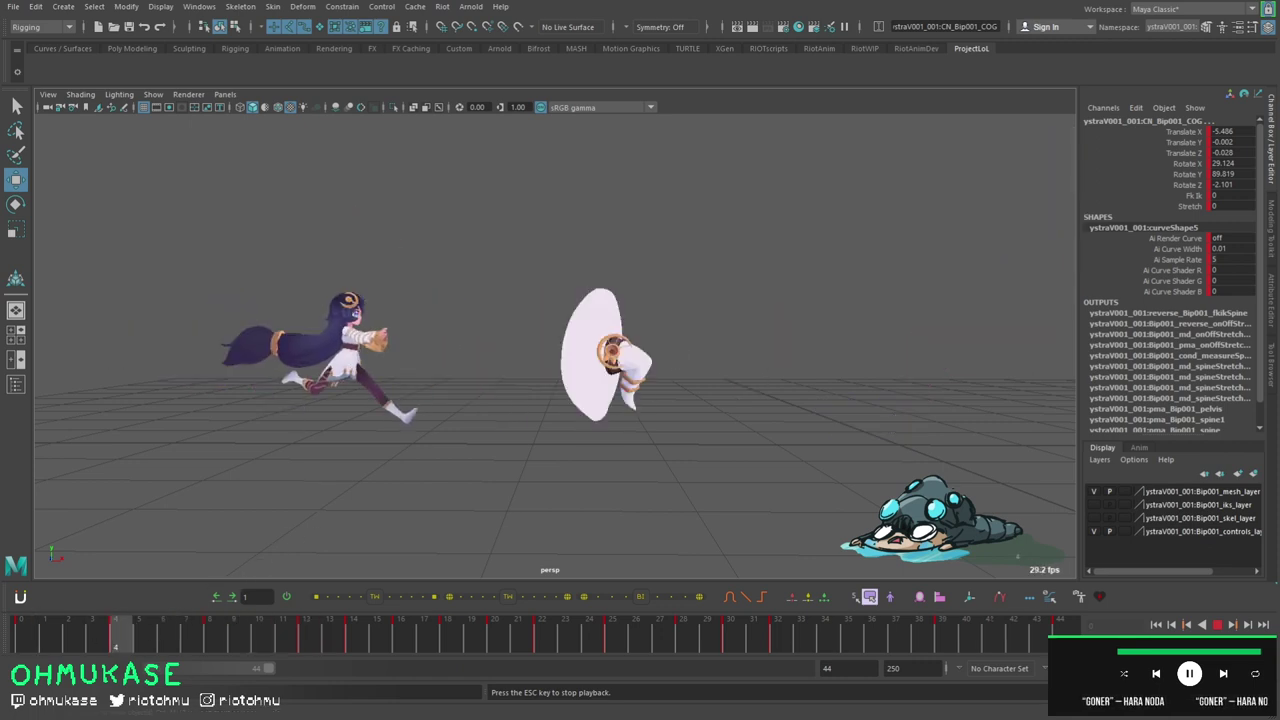
# - Play back the run into the crouch, stop at frame 12 and select the base hair control
pyautogui.click(143, 648)
pyautogui.press('.')
pyautogui.press('.')
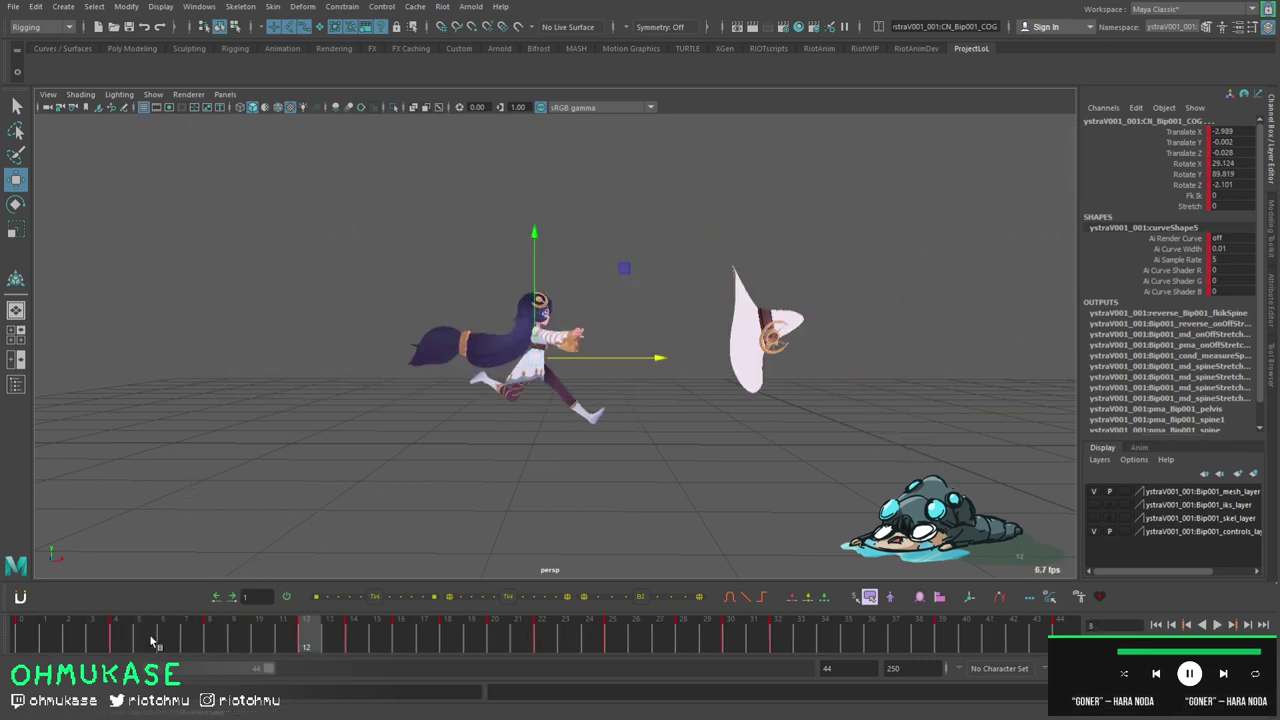
pyautogui.scroll(8, 630, 426)
pyautogui.hotkey('alt', '1')
pyautogui.click(414, 249)
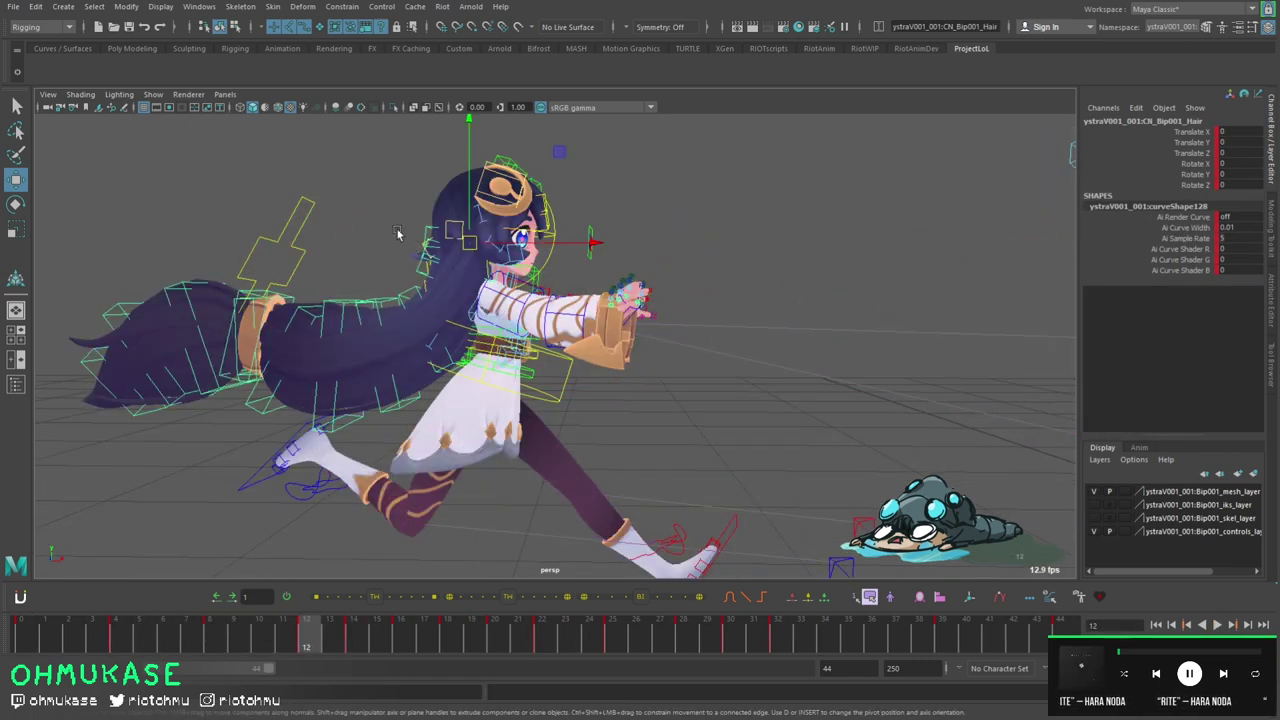
# - Select the hair chain controls from the head toward the tail and pose the ponytail trailing upward at frame 14
pyautogui.moveTo(433, 225)
pyautogui.keyDown('alt'); pyautogui.mouseDown()
pyautogui.moveTo(508, 231)
pyautogui.moveTo(455, 222)
pyautogui.mouseUp(); pyautogui.keyUp('alt')
pyautogui.keyDown('alt'); pyautogui.moveTo(598, 190); pyautogui.dragTo(625, 196); pyautogui.keyUp('alt')
pyautogui.press('Down')
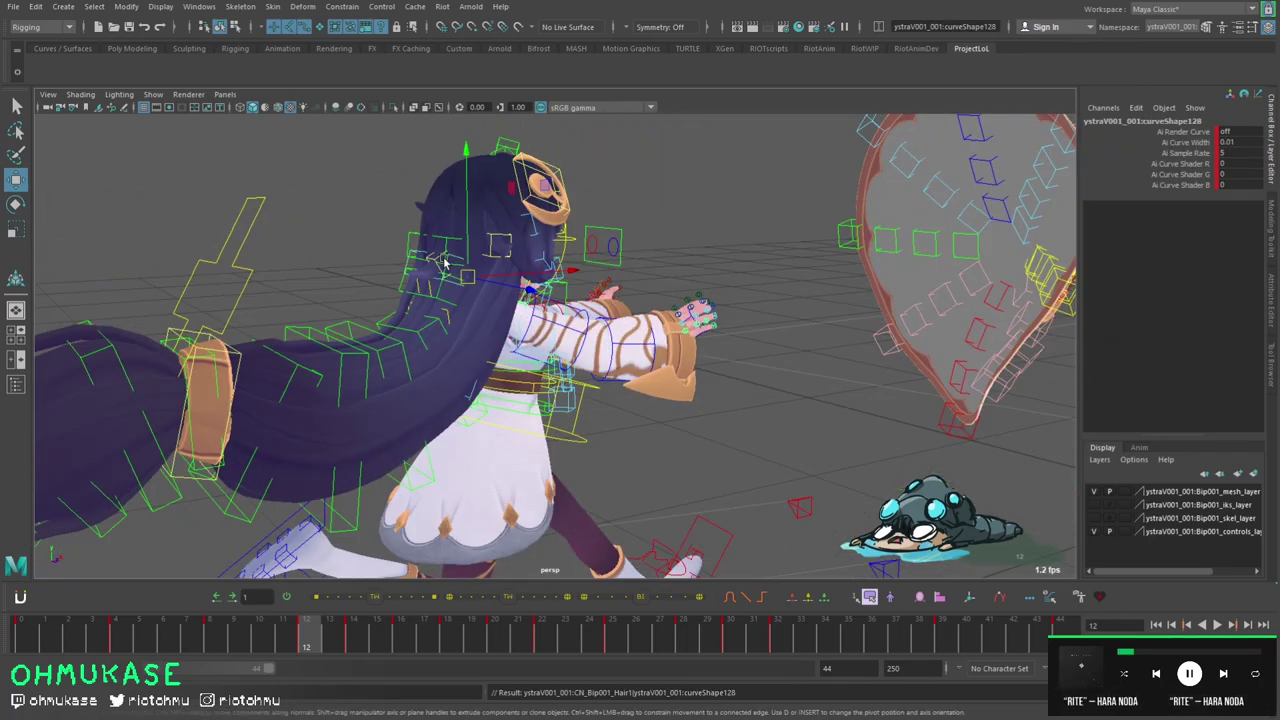
pyautogui.press('Up')
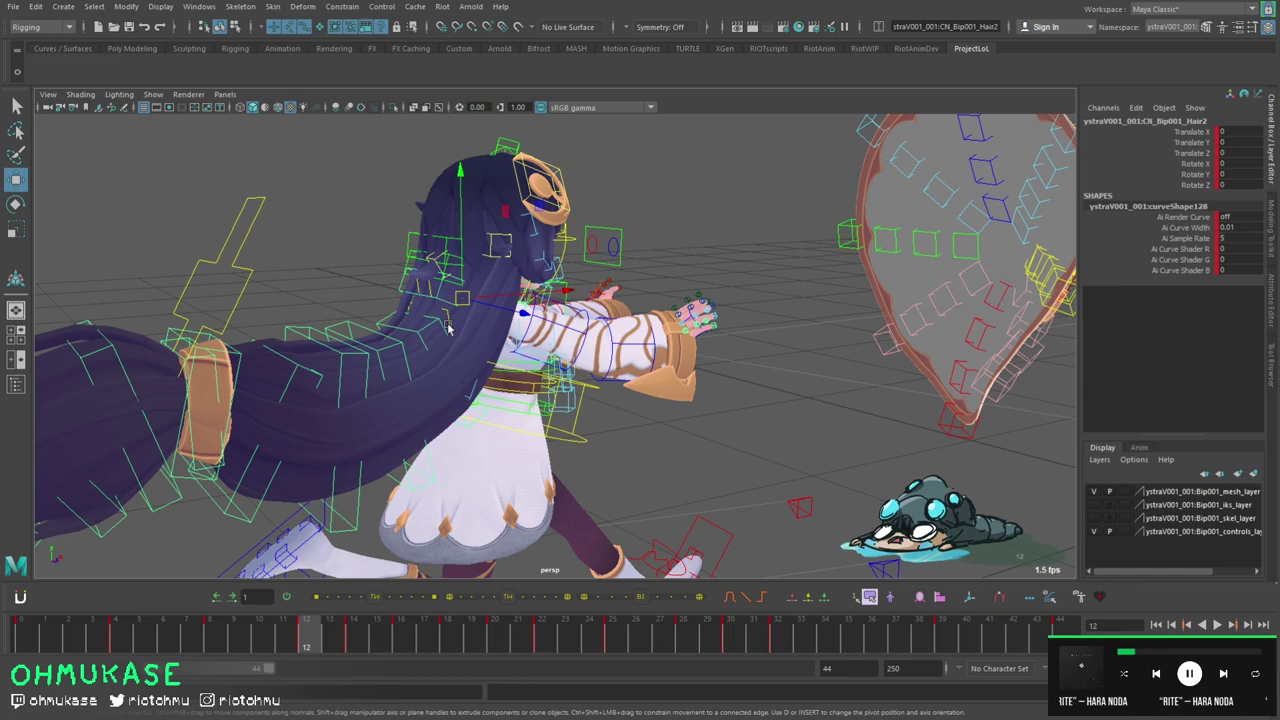
pyautogui.click(433, 326)
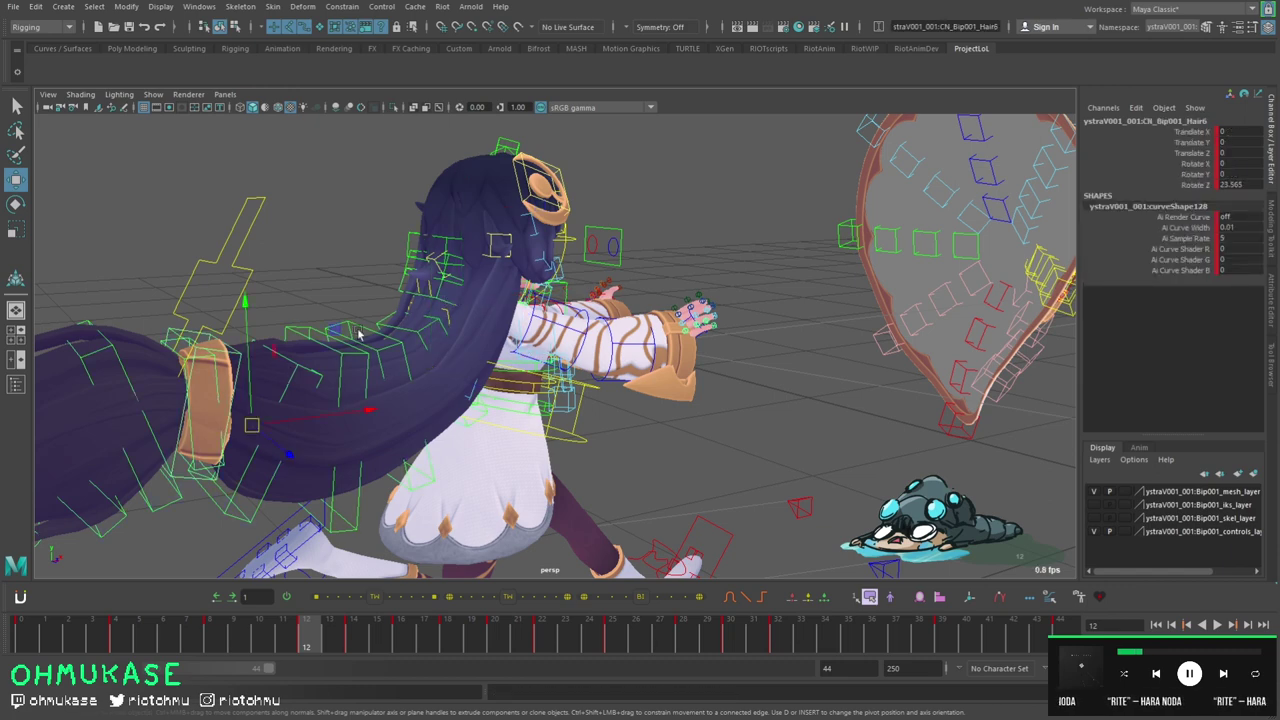
pyautogui.scroll(-3, 440, 252)
pyautogui.keyDown('alt'); pyautogui.moveTo(487, 328); pyautogui.dragTo(402, 340); pyautogui.keyUp('alt')
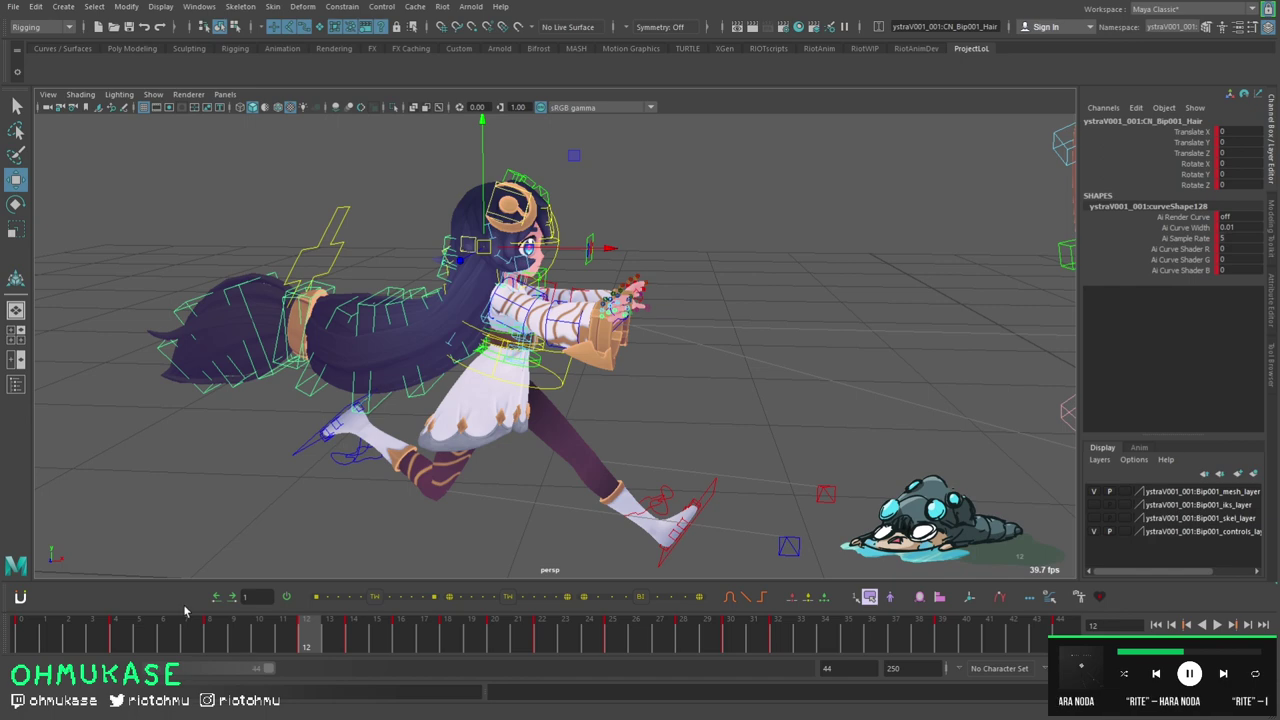
pyautogui.press('.')
pyautogui.keyDown('alt'); pyautogui.moveTo(640, 340); pyautogui.dragTo(600, 336); pyautogui.keyUp('alt')
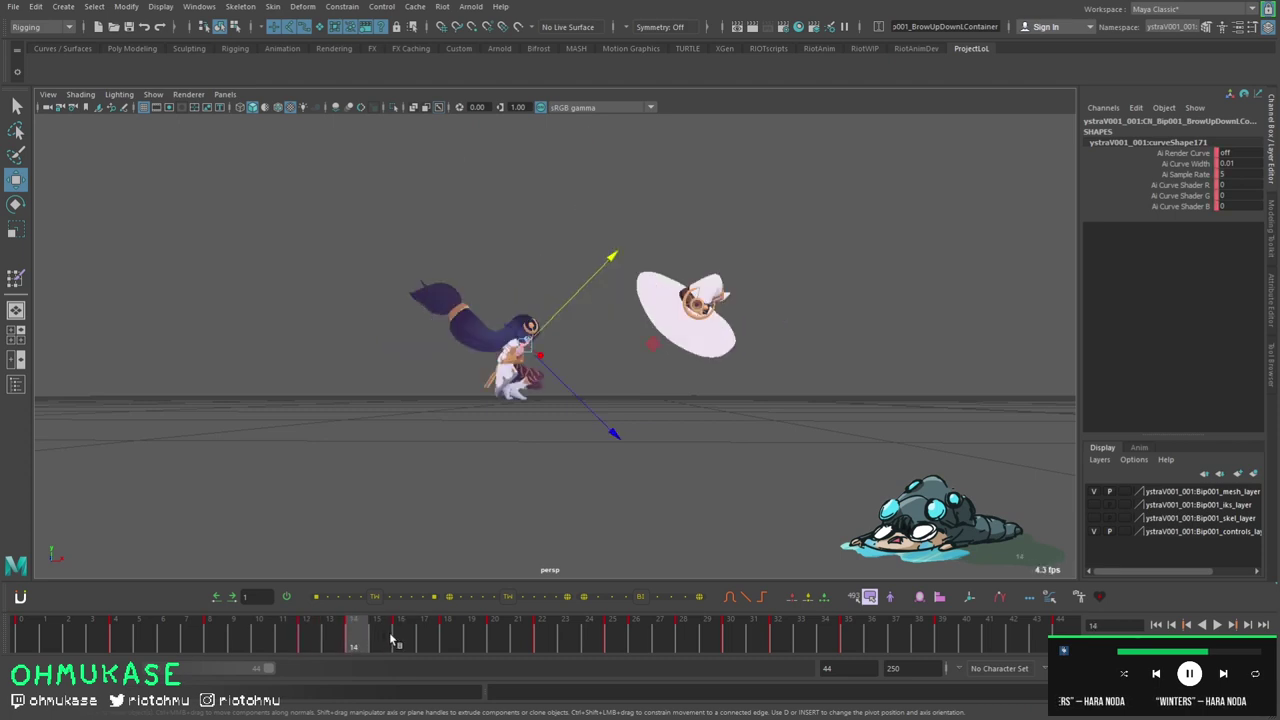
# - Retime the take-off pose's key after the frame 14 crouch and play back the jump to judge the timing
pyautogui.moveTo(393, 638); pyautogui.dragTo(408, 640)
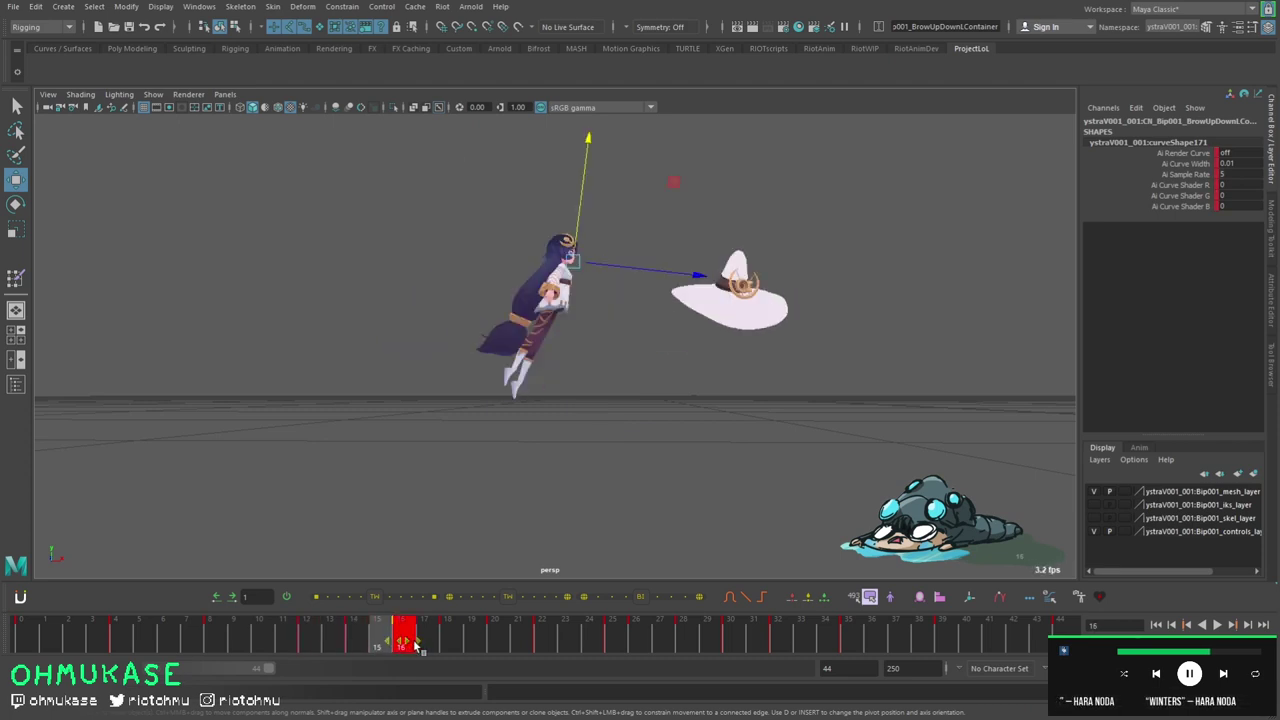
pyautogui.click(291, 645)
pyautogui.hotkey('alt', 'v')
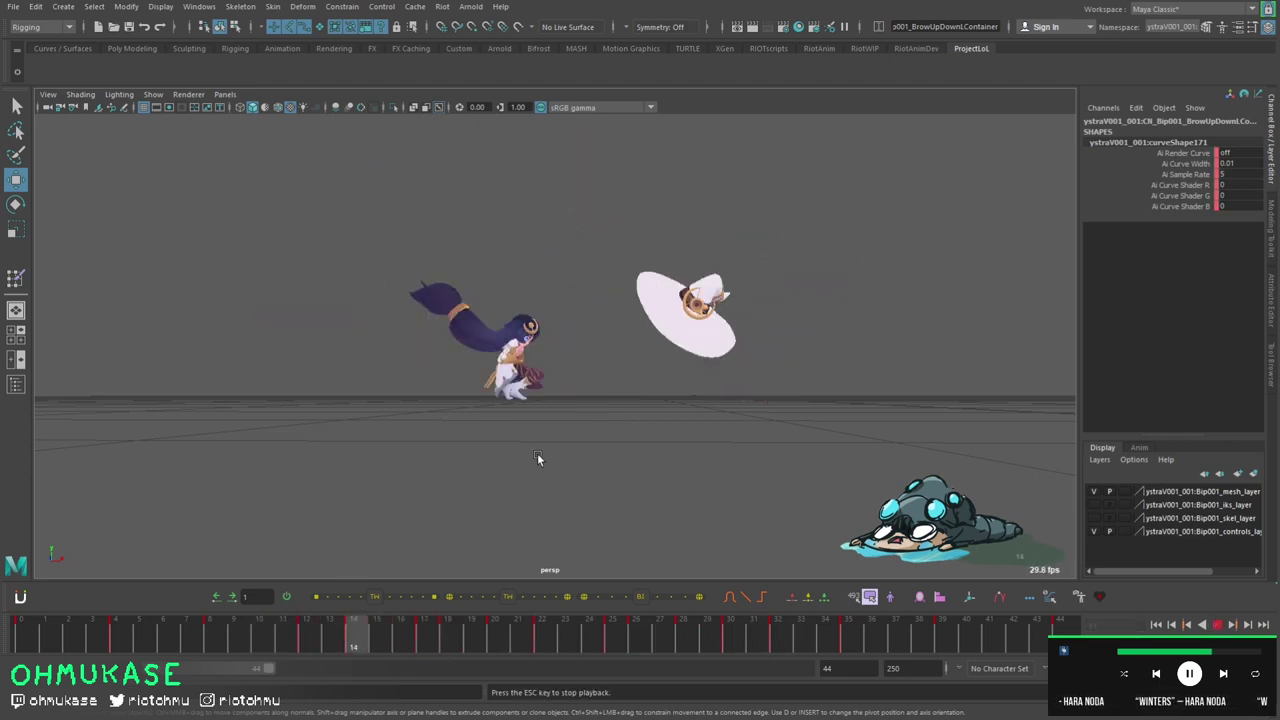
pyautogui.keyDown('alt'); pyautogui.moveTo(537, 455); pyautogui.dragTo(539, 453); pyautogui.keyUp('alt')
pyautogui.click(420, 642)
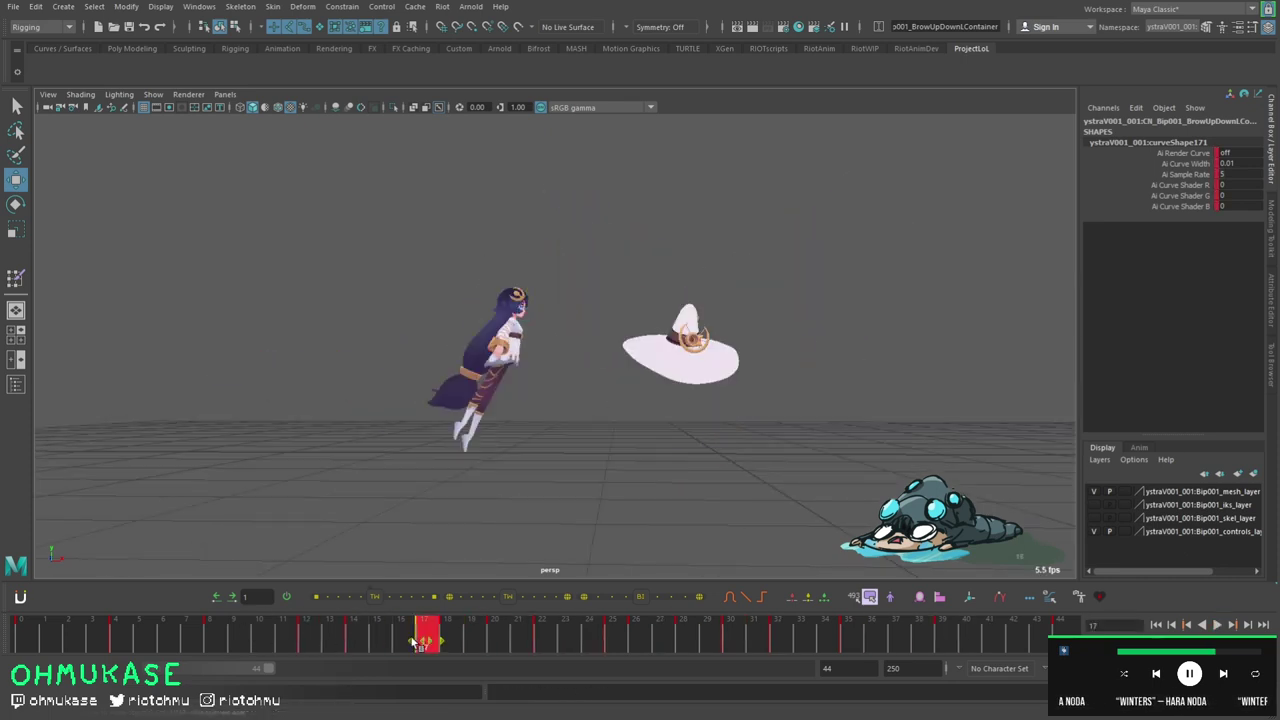
pyautogui.hotkey('alt', 'v')
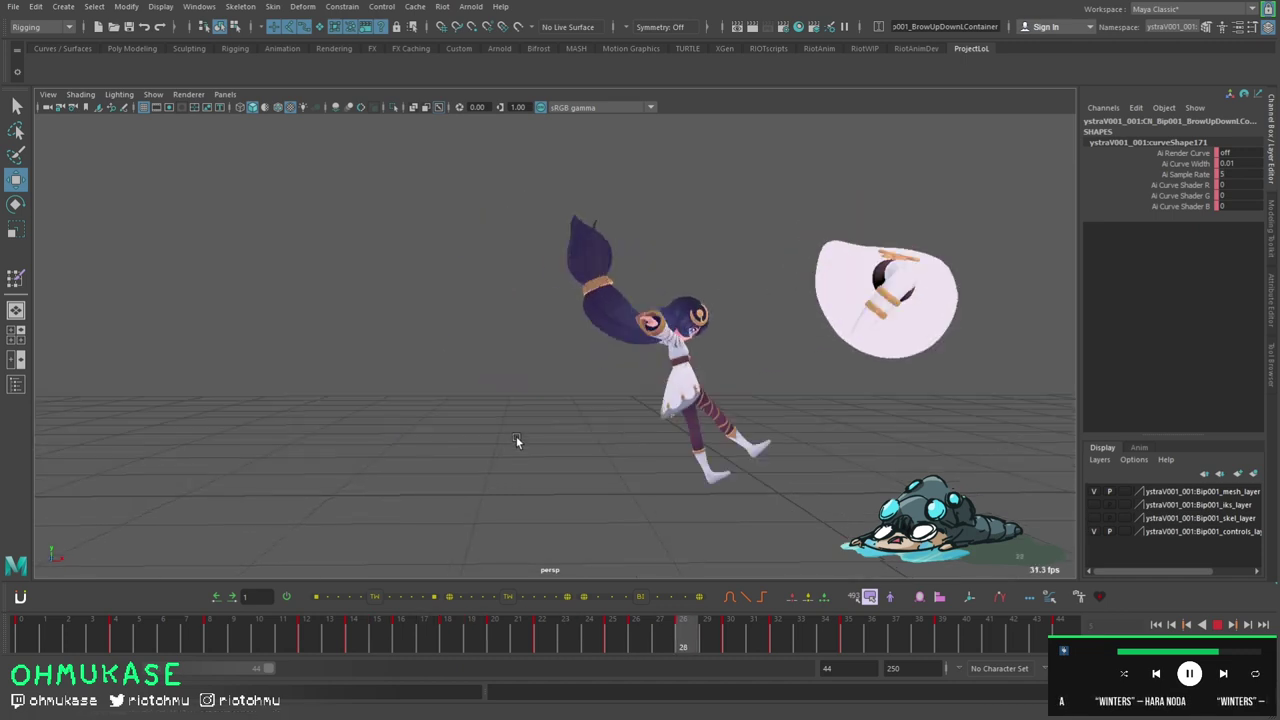
pyautogui.hotkey('alt', 'v')
pyautogui.scroll(-2, 401, 508)
pyautogui.keyDown('alt'); pyautogui.moveTo(395, 474); pyautogui.dragTo(430, 487, button='middle'); pyautogui.keyUp('alt')
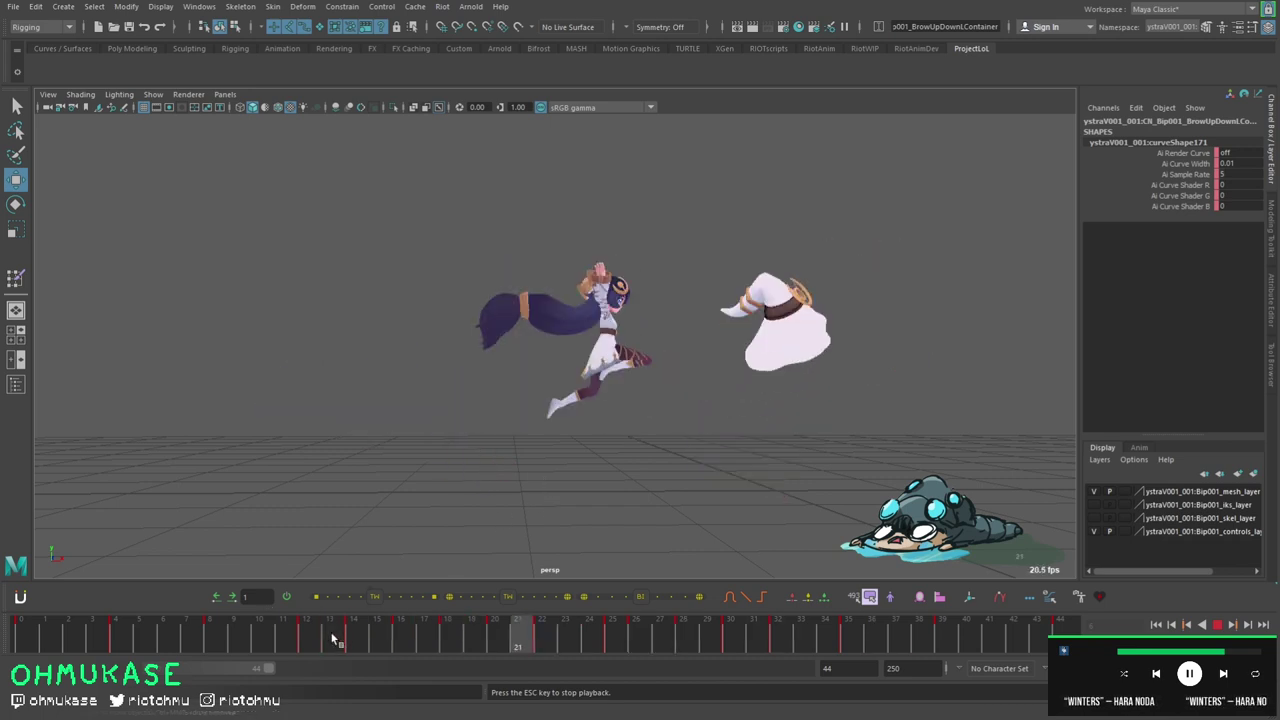
# - Play back the run, crouch and jump repeatedly from about frames 8 and 9
pyautogui.press('Escape')
pyautogui.click(239, 638)
pyautogui.hotkey('alt', 'v')
pyautogui.hotkey('alt', 'v')
pyautogui.moveTo(310, 637); pyautogui.dragTo(214, 643)
pyautogui.hotkey('alt', 'v')
pyautogui.click(220, 642)
pyautogui.hotkey('alt', 'v')
# - Delay the take-off pose to frame 17 so the crouch holds through frame 16, and review the new timing in playback
pyautogui.moveTo(378, 633); pyautogui.dragTo(397, 632)
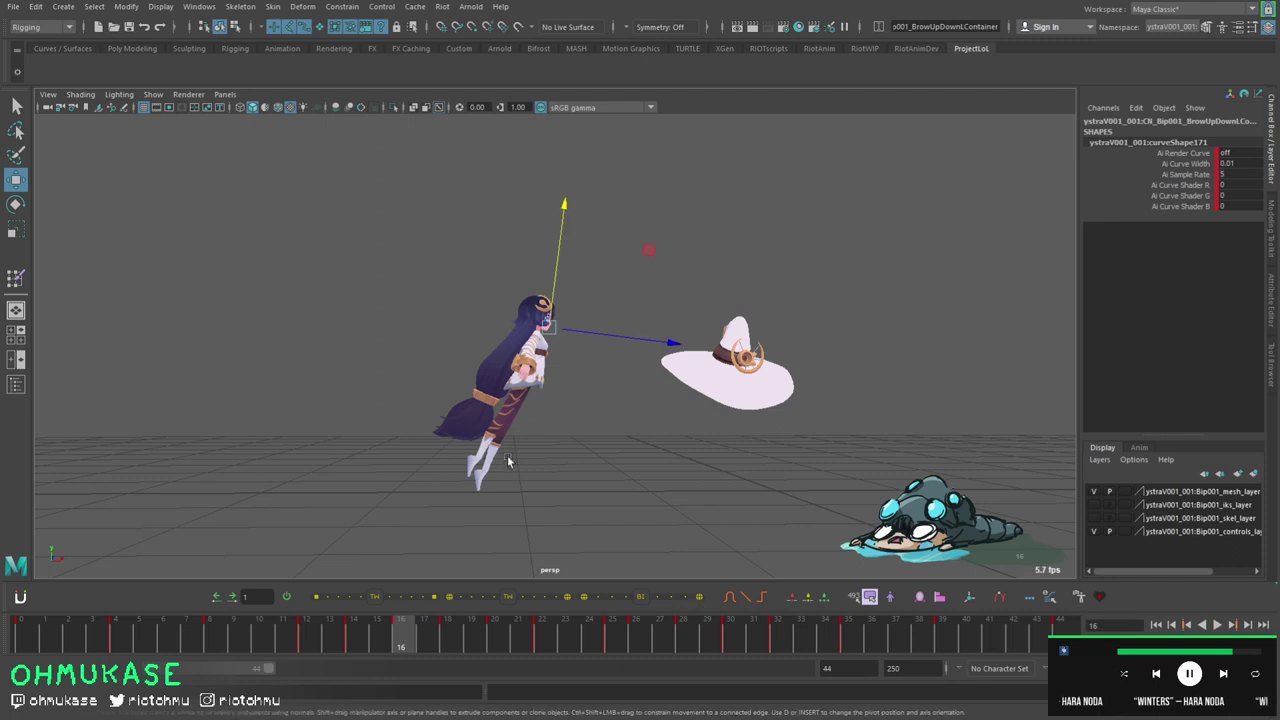
pyautogui.click(334, 640)
pyautogui.moveTo(434, 637); pyautogui.dragTo(400, 638)
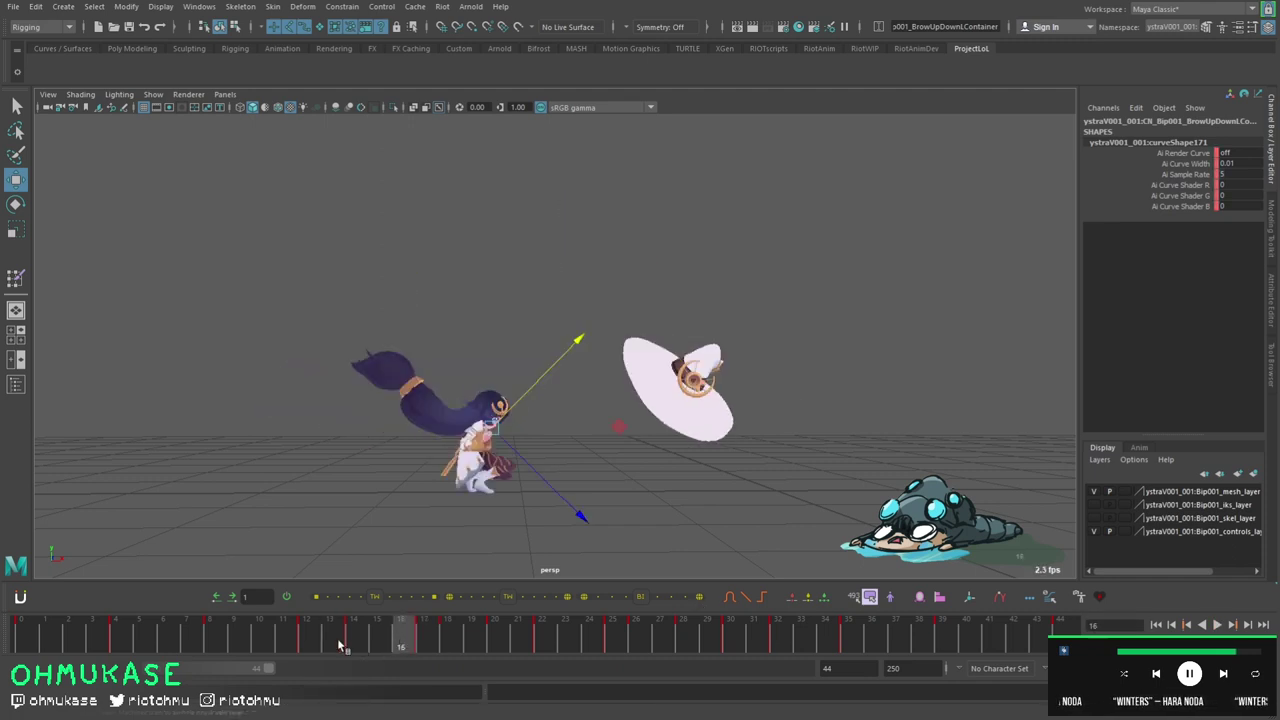
pyautogui.hotkey('alt', 'v')
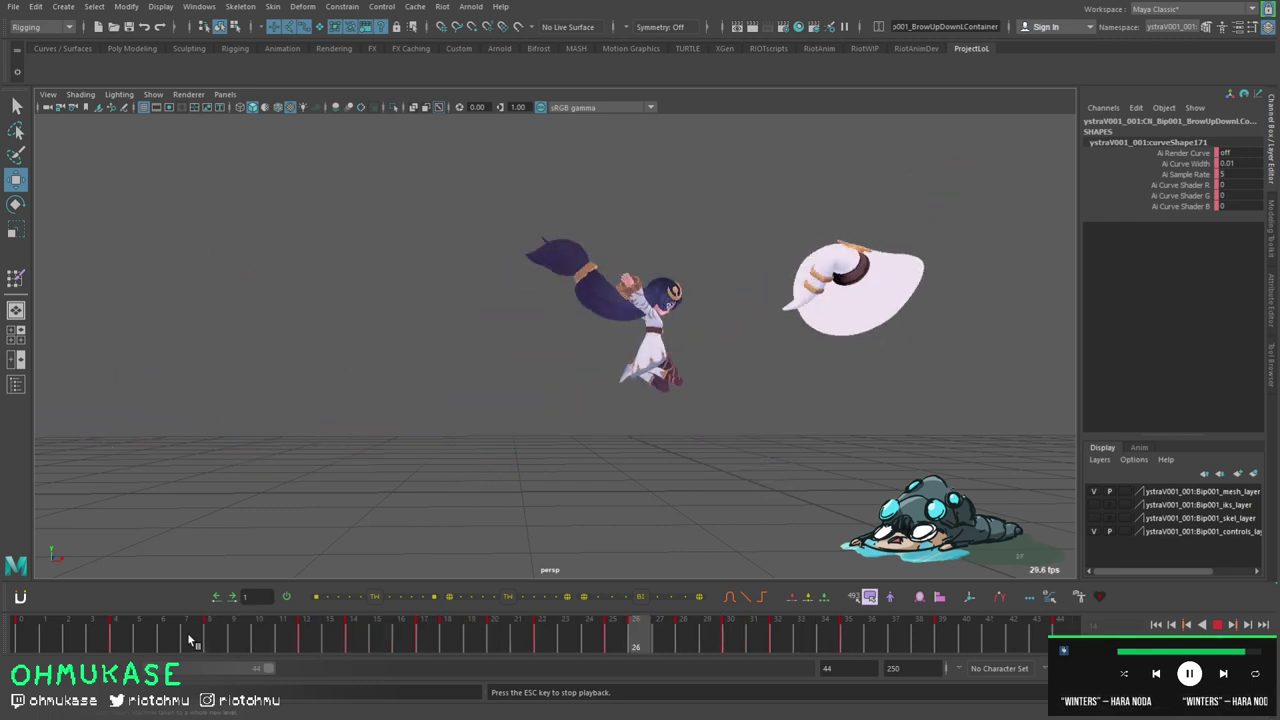
pyautogui.press('Escape')
pyautogui.keyDown('shift'); pyautogui.moveTo(377, 642); pyautogui.dragTo(414, 646); pyautogui.keyUp('shift')
pyautogui.moveTo(300, 645); pyautogui.dragTo(400, 645)
pyautogui.hotkey('alt', 'v')
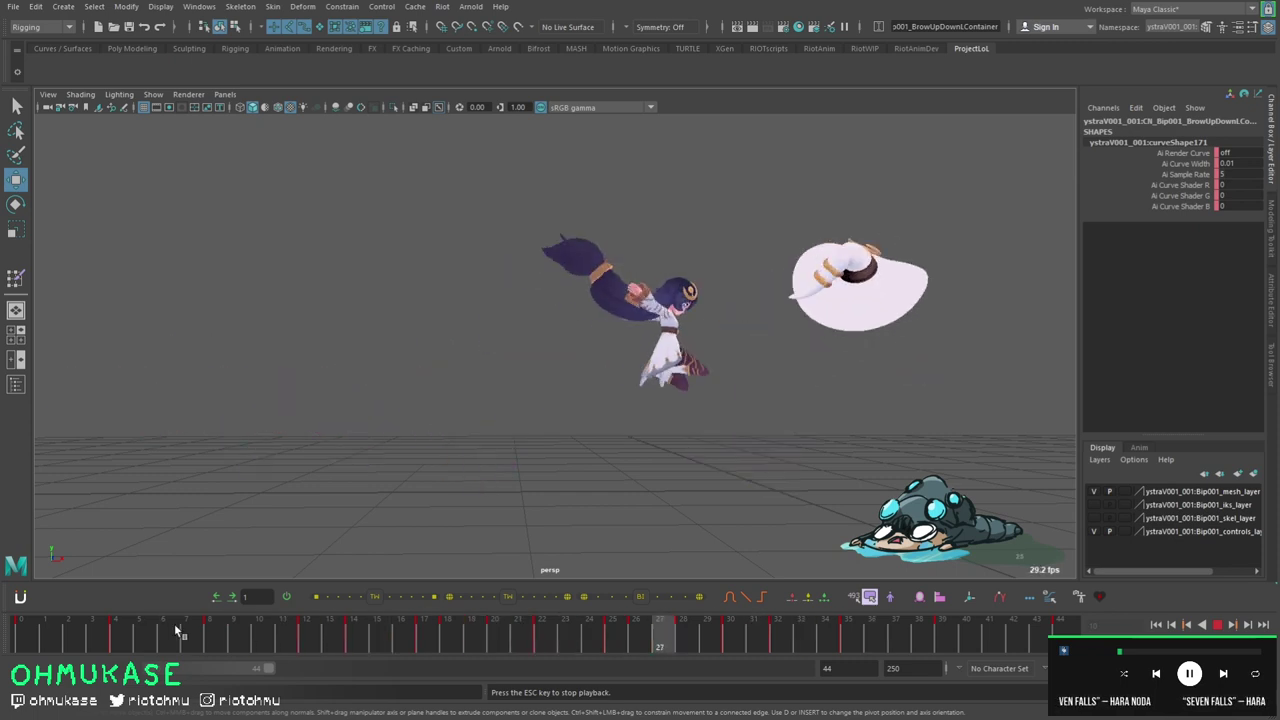
# - Key the crouch pose at frame 16 and compare it with the crouch at frame 14
pyautogui.click(357, 633)
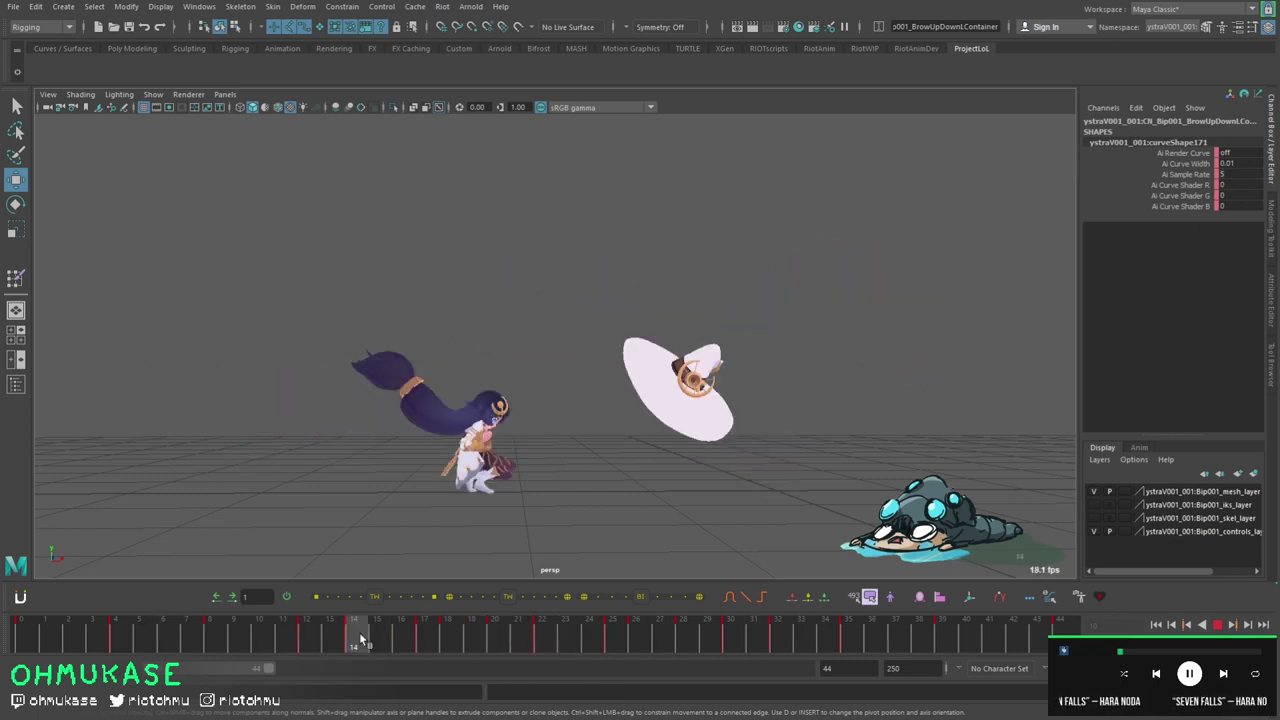
pyautogui.moveTo(399, 636); pyautogui.dragTo(370, 636)
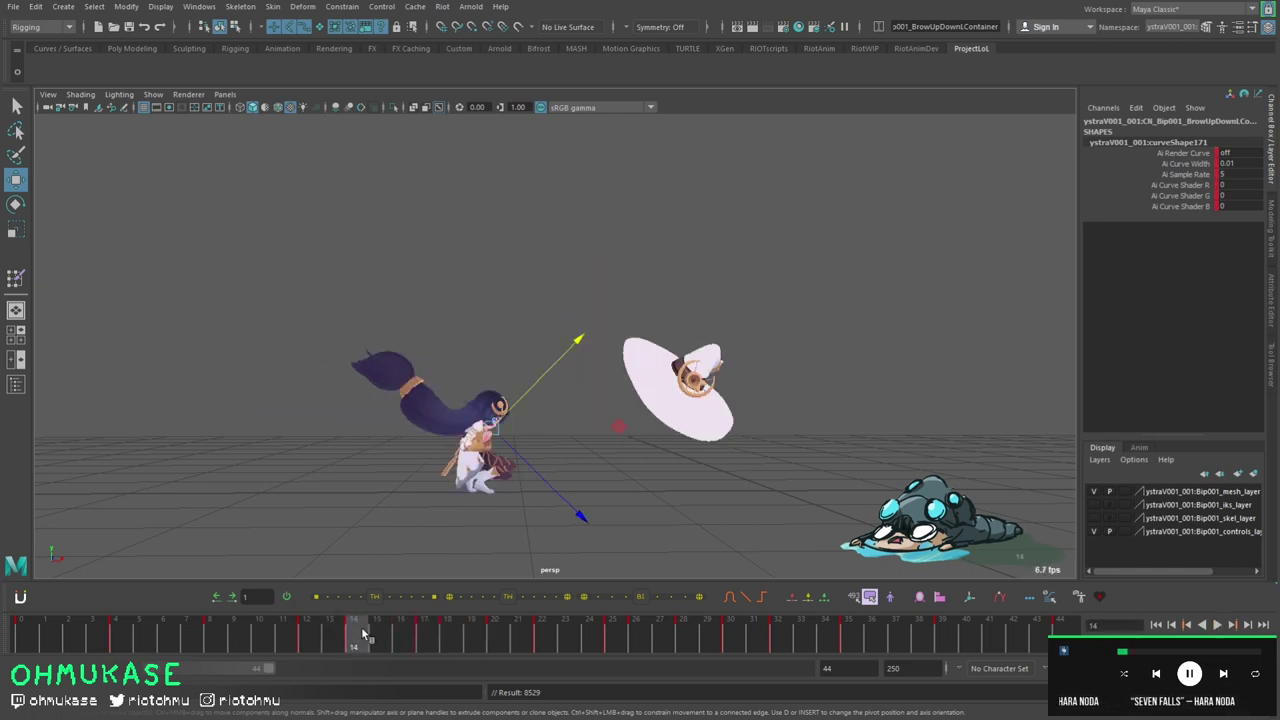
pyautogui.moveTo(404, 637); pyautogui.dragTo(400, 634)
pyautogui.scroll(3, 454, 523)
pyautogui.keyDown('alt'); pyautogui.moveTo(454, 523); pyautogui.dragTo(478, 447, button='middle'); pyautogui.keyUp('alt')
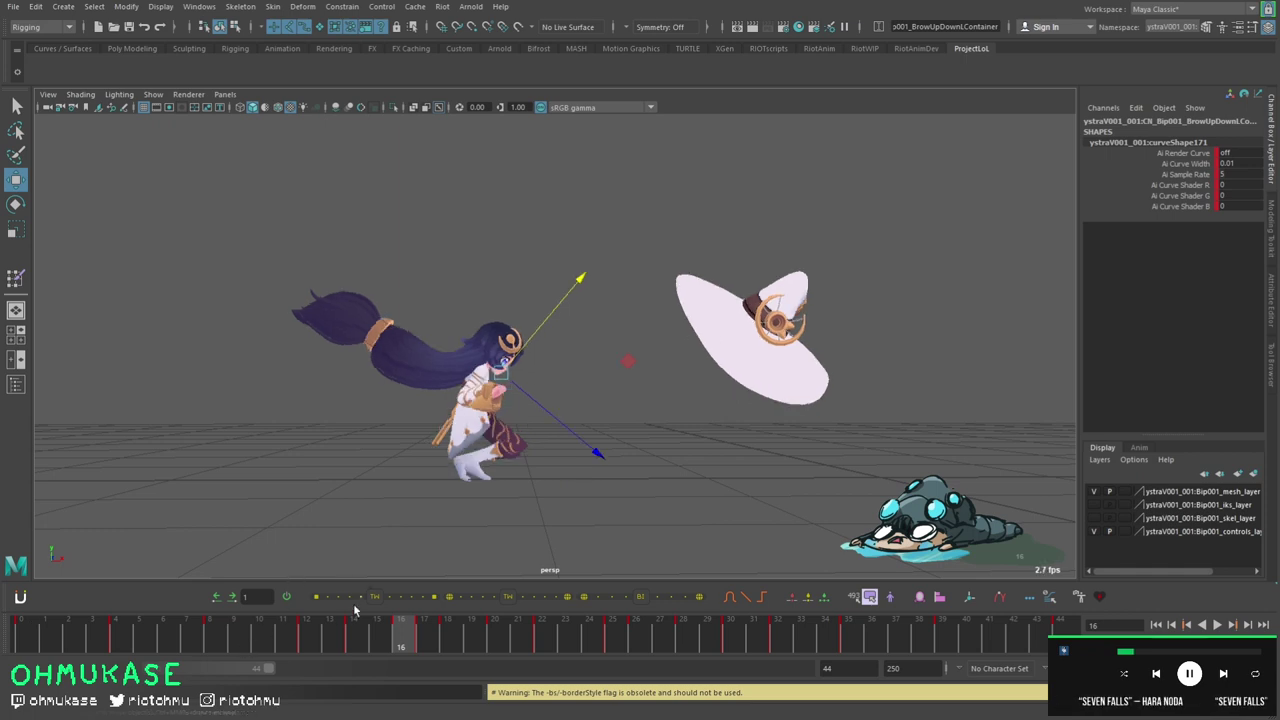
# - Play back the run into the crouch from frame 12 and scrub through frames 15 and 16
pyautogui.click(310, 631)
pyautogui.hotkey('alt', 'v')
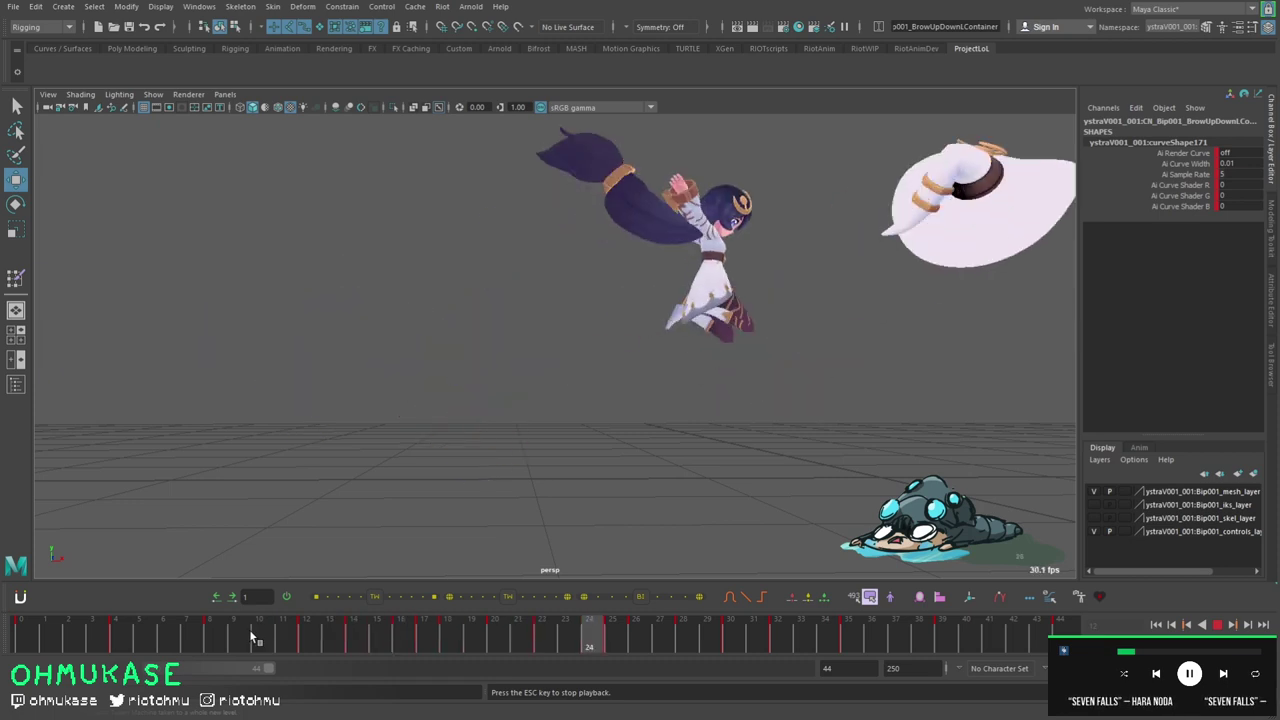
pyautogui.click(402, 634)
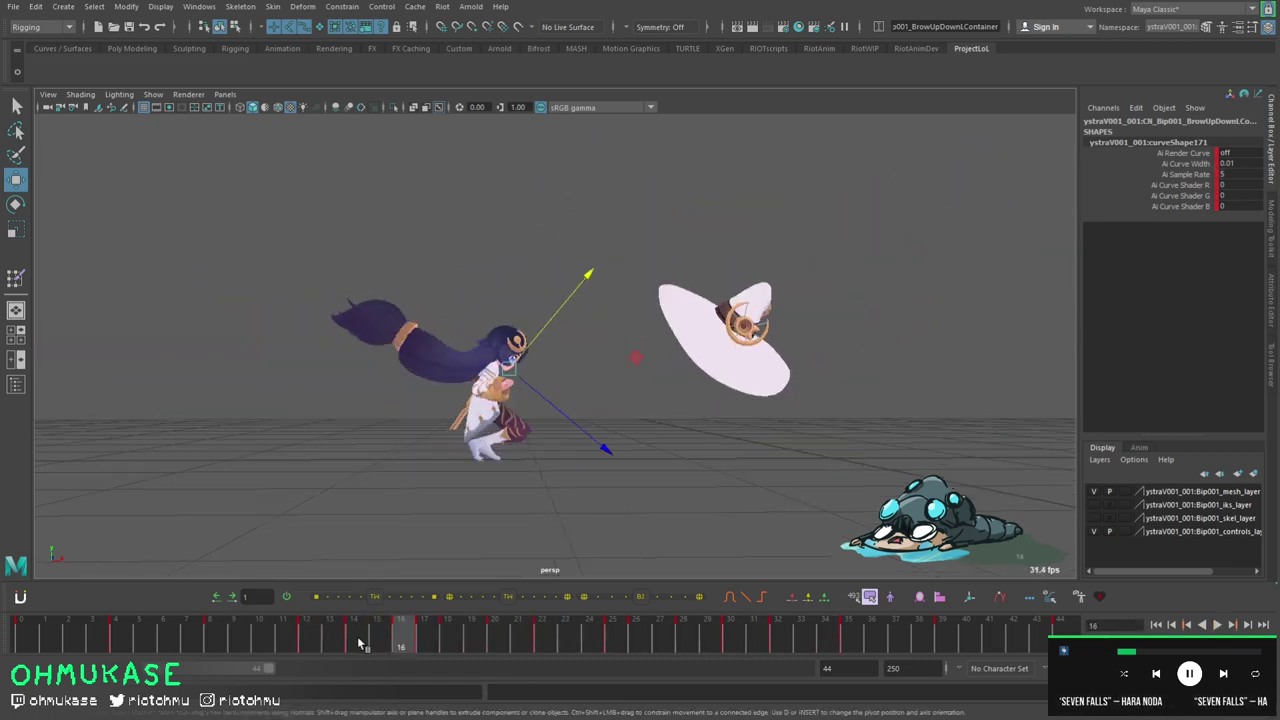
pyautogui.moveTo(378, 637); pyautogui.dragTo(411, 630)
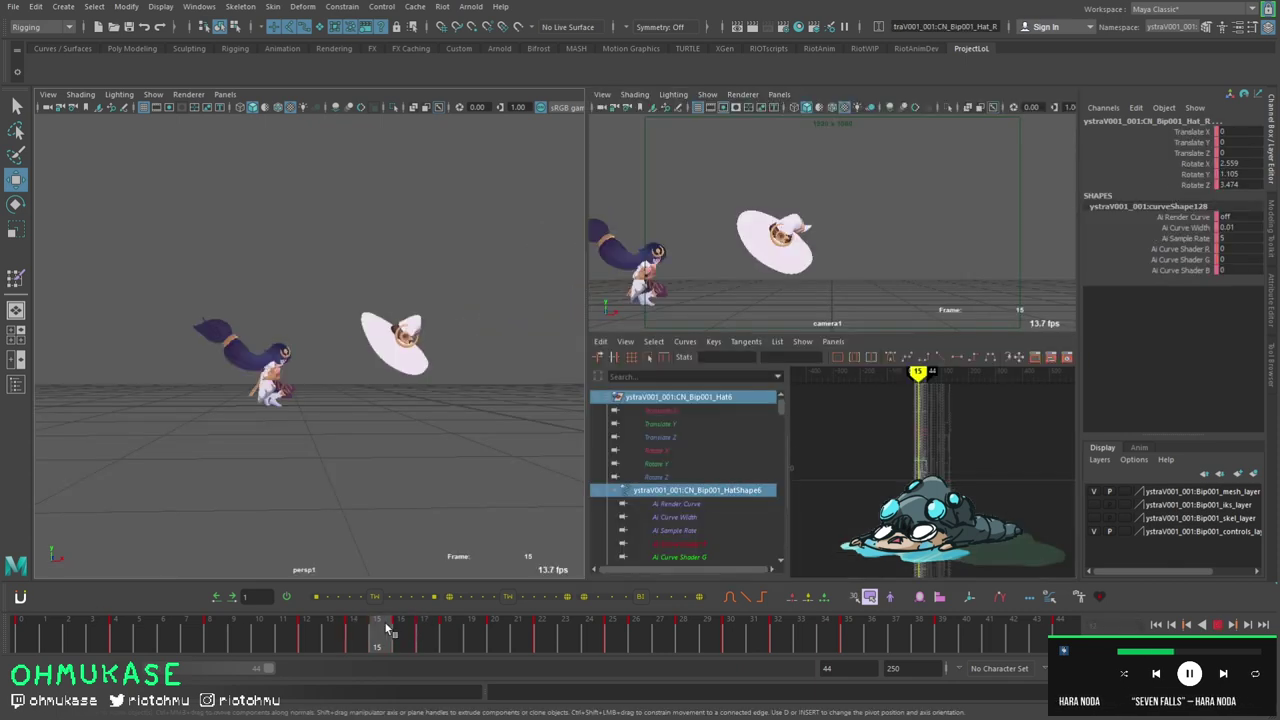
# - Key an in-between run pose for all rig controls at frame 10 and compare it with the neighbouring key poses
pyautogui.moveTo(355, 635); pyautogui.dragTo(273, 645)
pyautogui.hotkey('alt', '.')
pyautogui.hotkey('alt', ',')
pyautogui.hotkey('alt', ',')
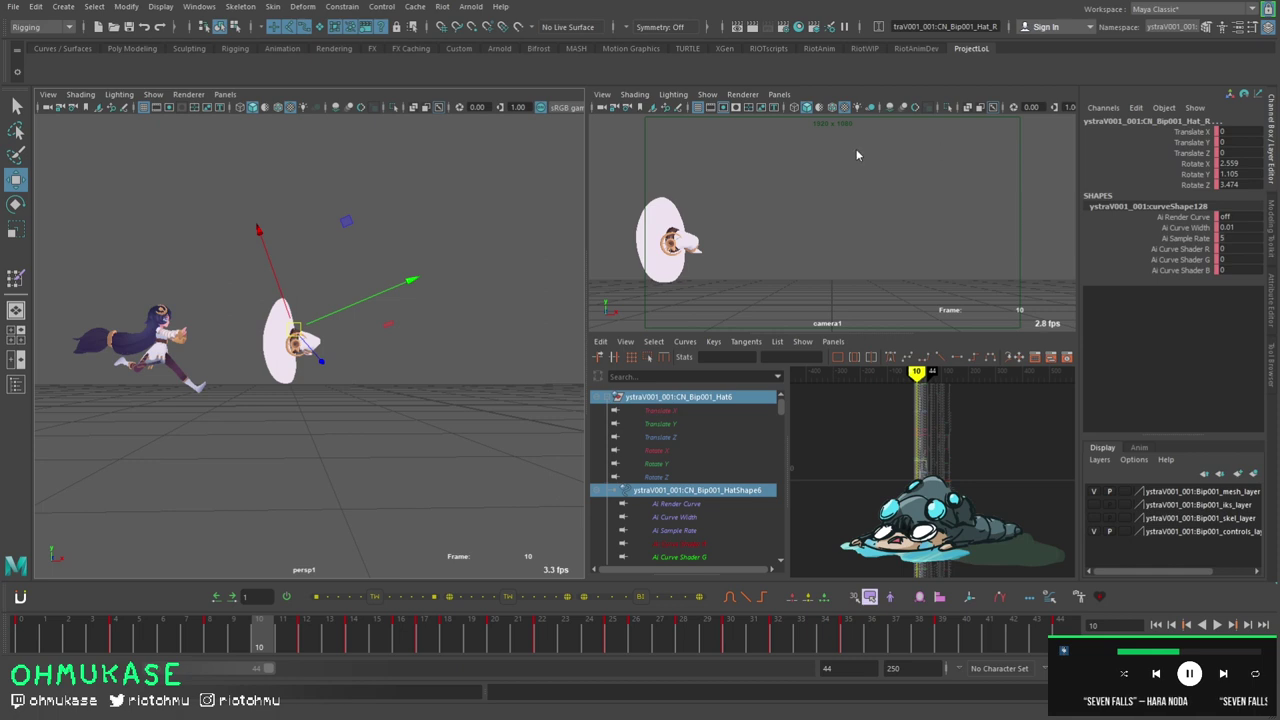
pyautogui.press('s')
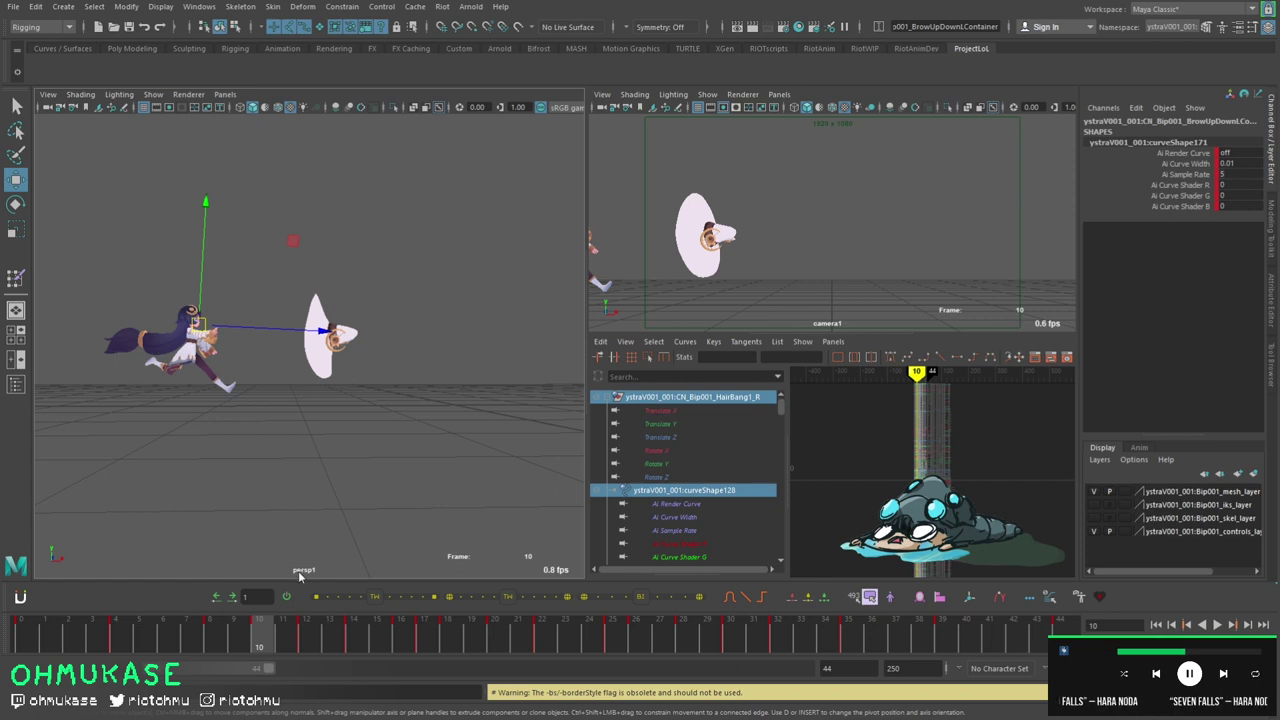
pyautogui.press('.')
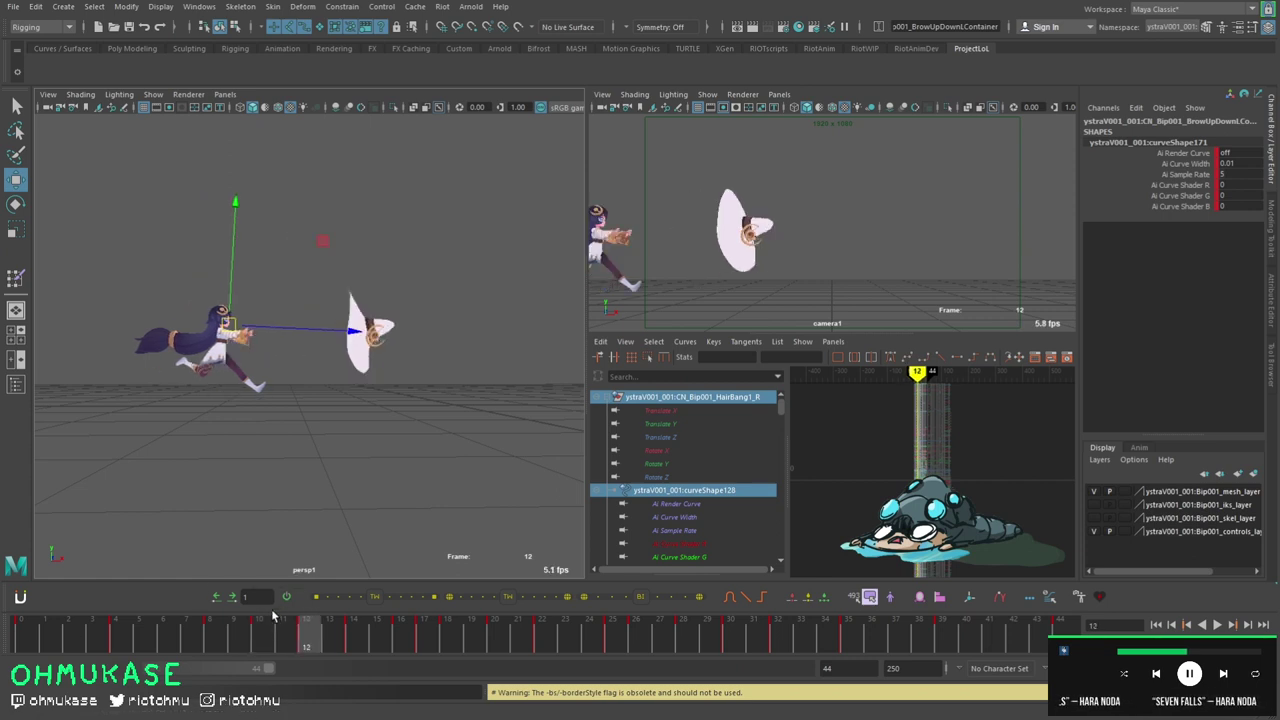
pyautogui.press('.')
pyautogui.press(',')
# - Frame the character's legs at frame 10 and rotate the left IK foot control for the new run pose
pyautogui.scroll(5, 191, 406)
pyautogui.hotkey('alt', '1')
pyautogui.keyDown('alt'); pyautogui.moveTo(191, 406); pyautogui.dragTo(236, 397, button='middle'); pyautogui.keyUp('alt')
pyautogui.keyDown('alt'); pyautogui.moveTo(235, 398); pyautogui.dragTo(205, 346); pyautogui.keyUp('alt')
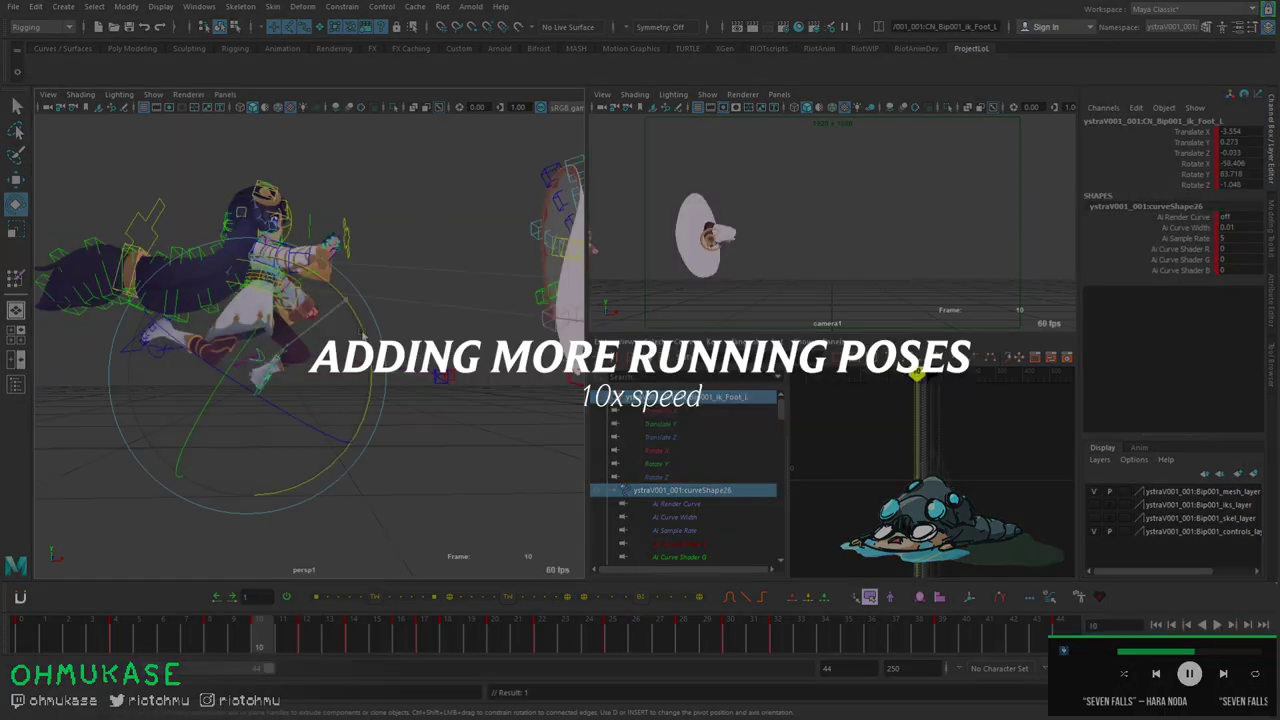
pyautogui.click(321, 333)
pyautogui.keyDown('alt'); pyautogui.moveTo(221, 415); pyautogui.dragTo(457, 400); pyautogui.keyUp('alt')
pyautogui.press('e')
# - Adjust the right IK foot control's position and Rotate Y for the run pose at frame 8
pyautogui.click(234, 371)
pyautogui.moveTo(287, 631); pyautogui.dragTo(224, 631)
pyautogui.click(214, 631)
pyautogui.click(330, 400)
pyautogui.click(1196, 173)
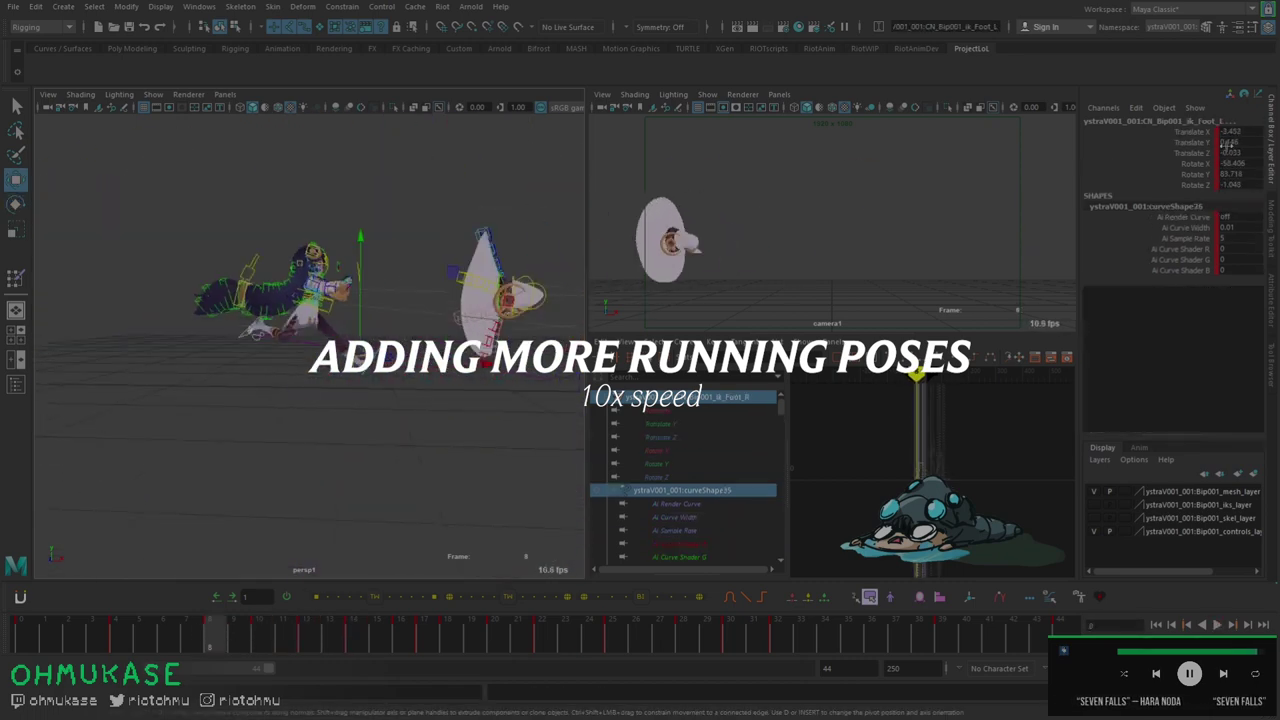
pyautogui.press('w')
pyautogui.scroll(-5, 299, 425)
pyautogui.click(274, 423)
# - Compare the run, crouch and jump poses at frames 10, 12, 14, 16 and 18
pyautogui.click(260, 631)
pyautogui.click(355, 633)
pyautogui.click(308, 635)
pyautogui.click(449, 634)
pyautogui.click(354, 634)
pyautogui.click(403, 634)
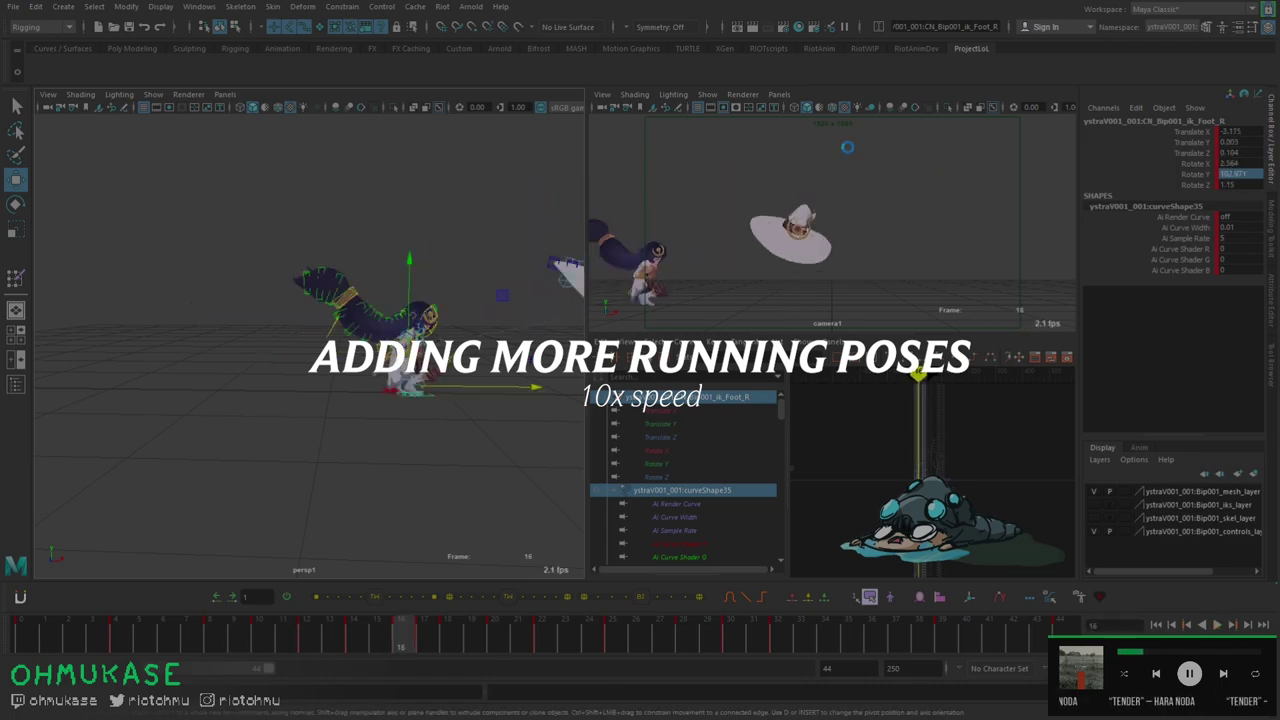
pyautogui.click(355, 636)
pyautogui.click(313, 635)
# - Key all rig controls on the run pose and check it against adjacent keys and in playback
pyautogui.press('s')
pyautogui.press('.')
pyautogui.press(',')
pyautogui.press('.')
pyautogui.press(',')
pyautogui.press(',')
pyautogui.press('.')
pyautogui.press('.')
pyautogui.press(',')
pyautogui.hotkey('alt', 'v')
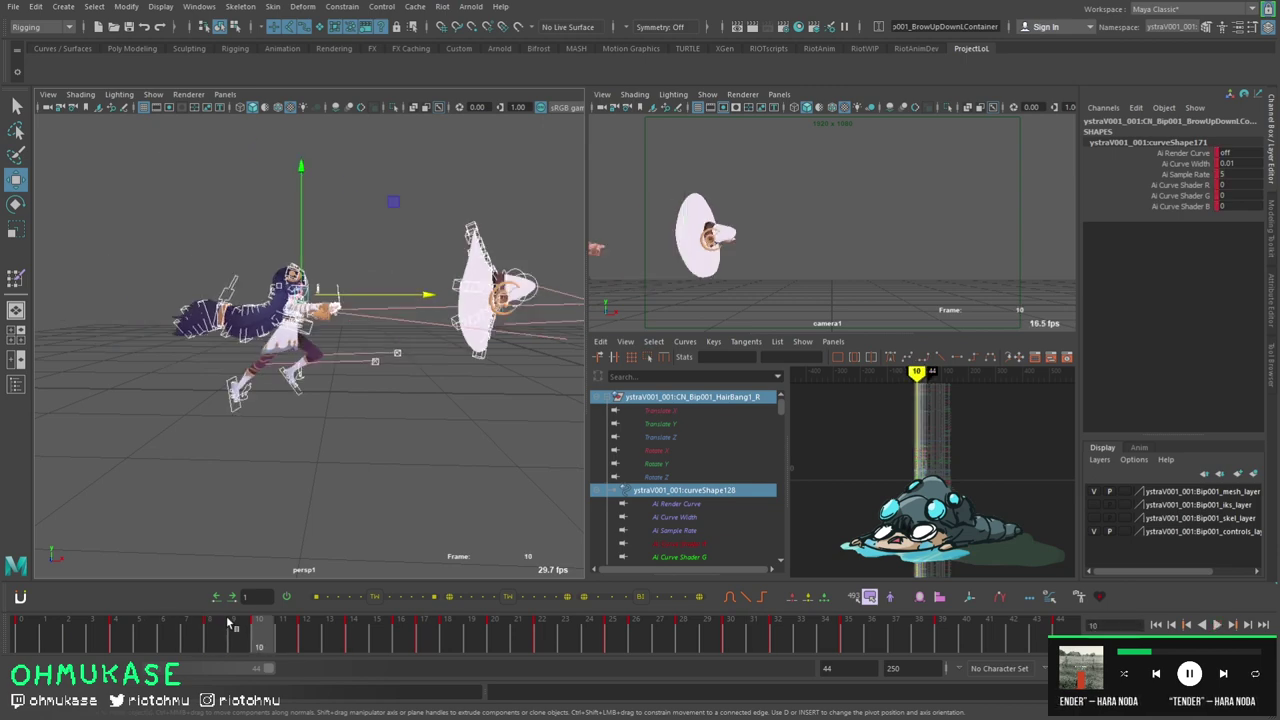
pyautogui.press('Escape')
# - Select the left IK foot control, key its run pose and compare it with the adjacent keys
pyautogui.click(512, 392)
pyautogui.keyDown('alt'); pyautogui.moveTo(502, 459); pyautogui.dragTo(376, 449, button='middle'); pyautogui.keyUp('alt')
pyautogui.press('s')
pyautogui.hotkey('alt', '.')
pyautogui.hotkey('alt', ',')
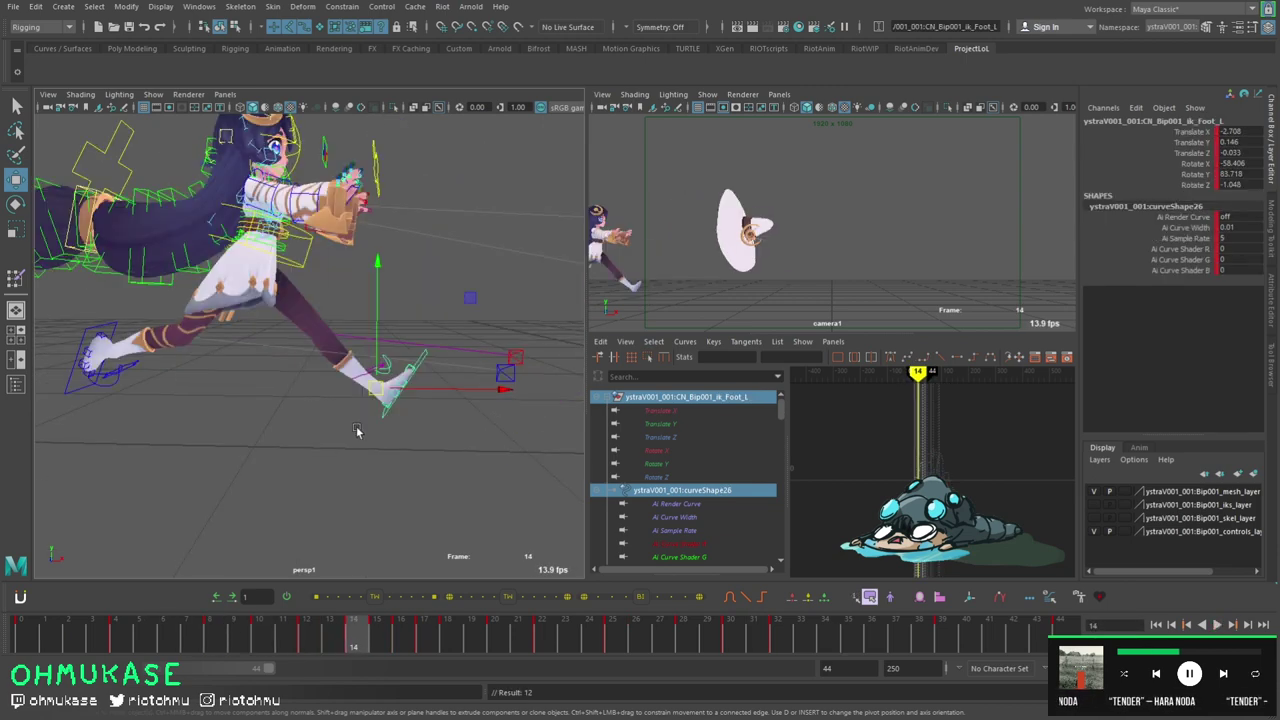
# - Review the run and jump in playback from frame 11 and scrub back to frame 8
pyautogui.moveTo(413, 646); pyautogui.dragTo(428, 620)
pyautogui.click(288, 635)
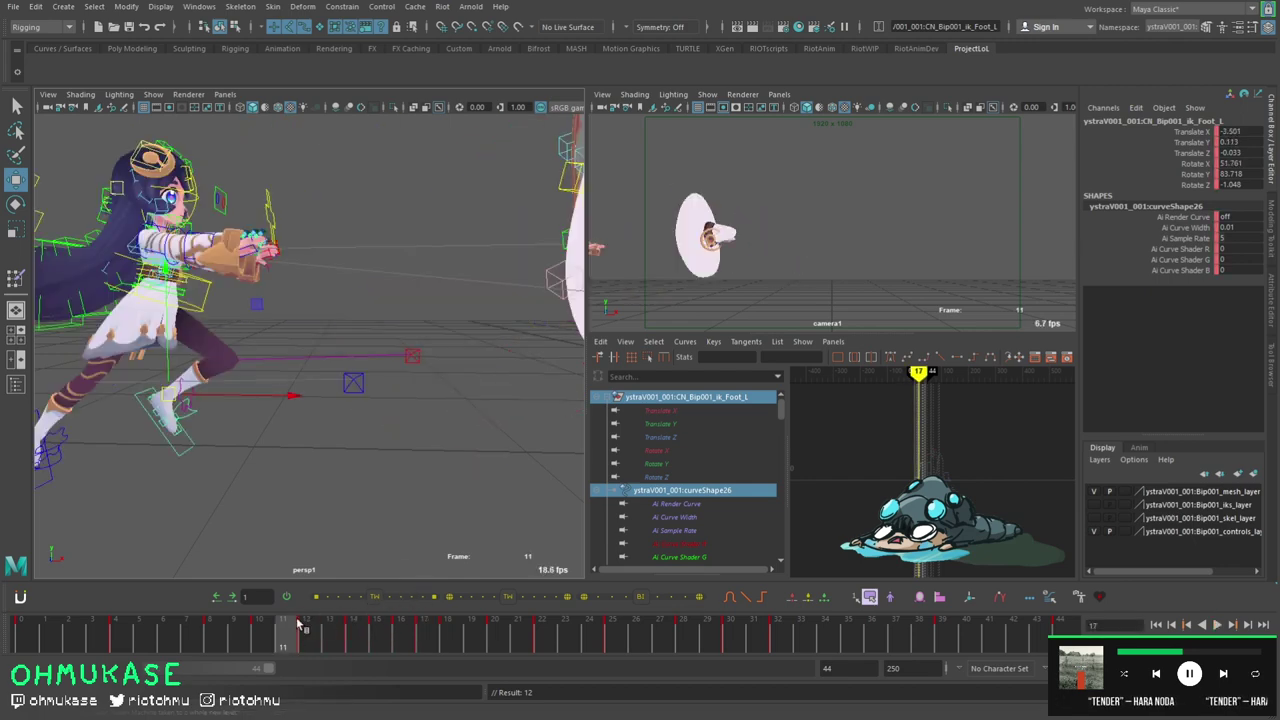
pyautogui.hotkey('alt', 'v')
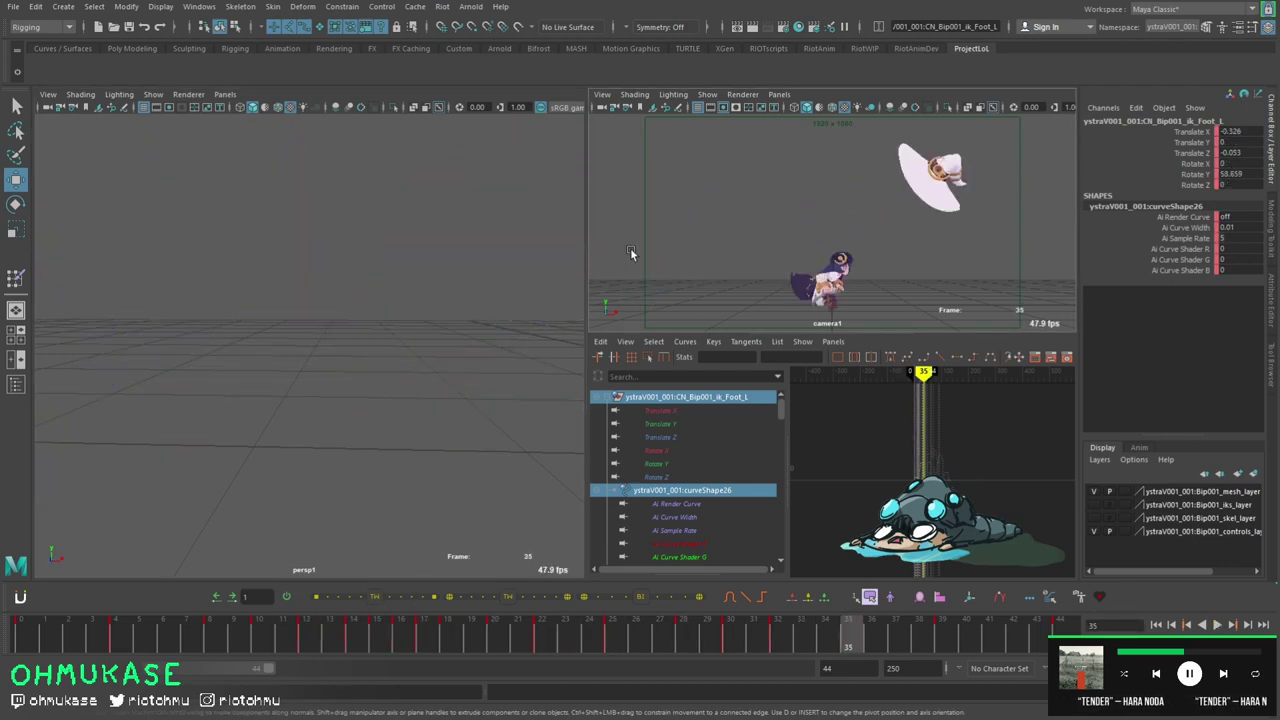
pyautogui.moveTo(308, 632); pyautogui.dragTo(214, 651)
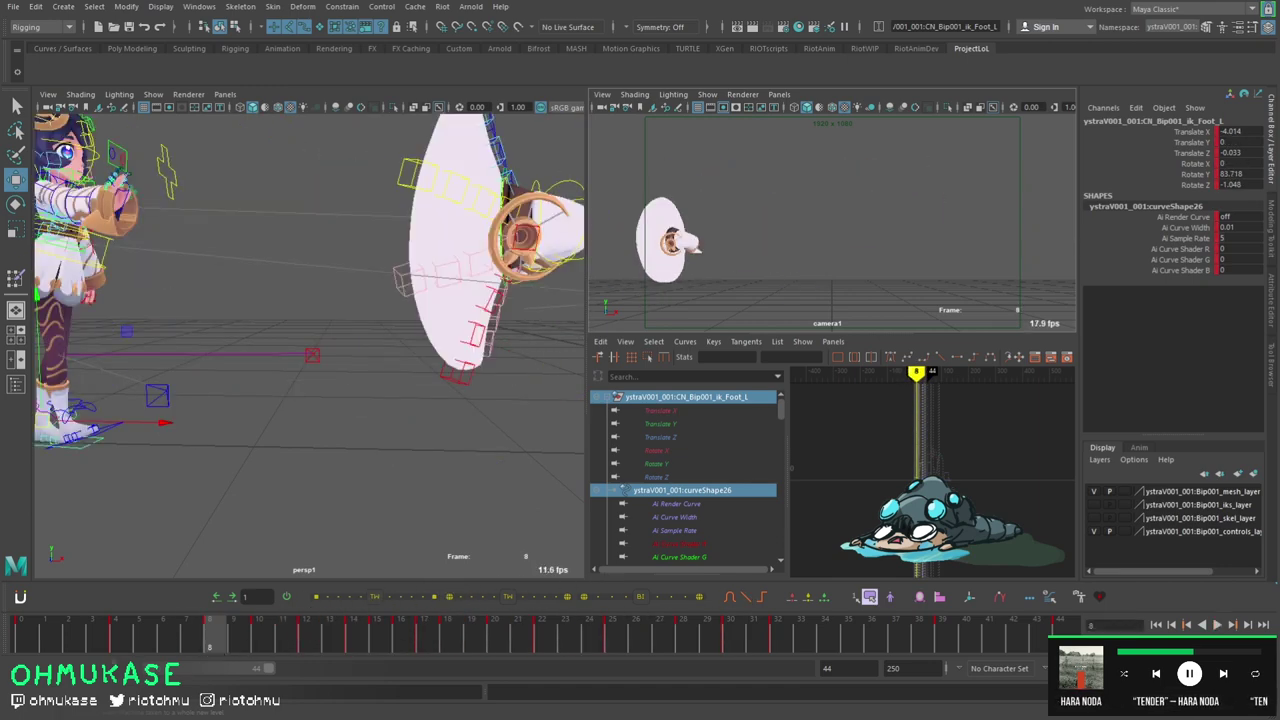
# - Limit the playback range to frames 8 through 25
pyautogui.write('8')
pyautogui.press('Return')
pyautogui.click(515, 637)
pyautogui.doubleClick(826, 669)
pyautogui.write('25')
pyautogui.press('Return')
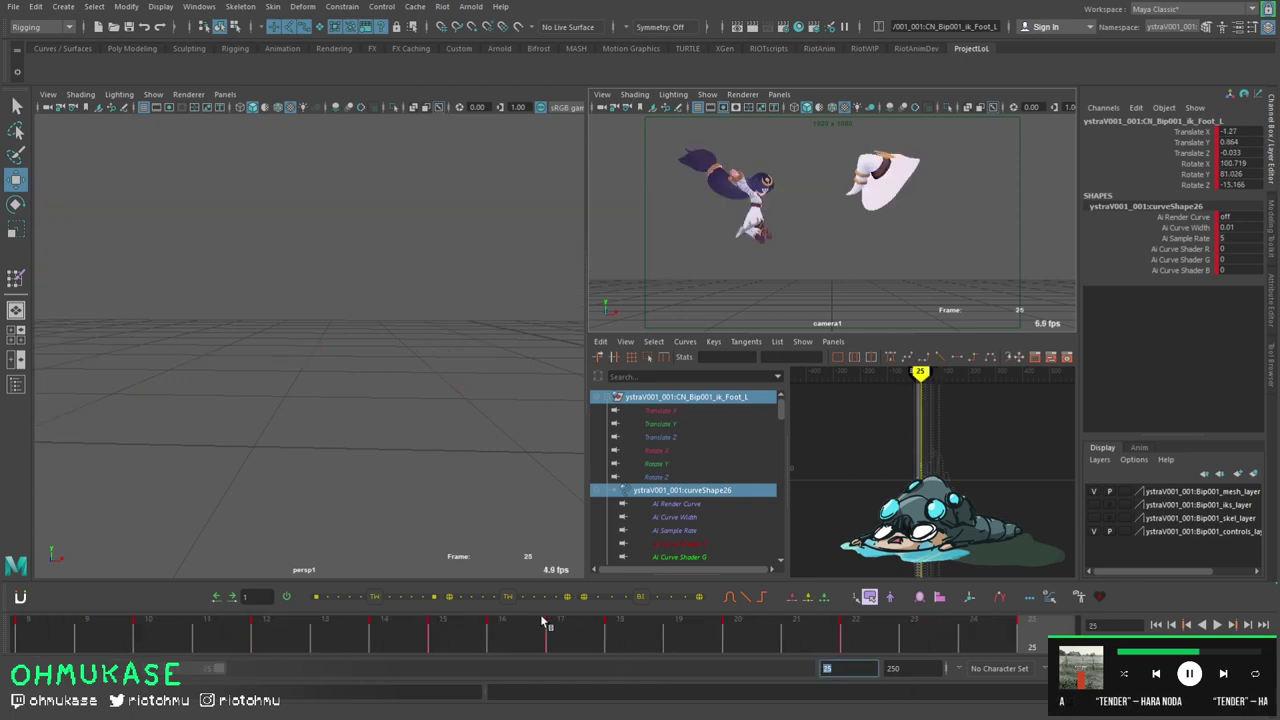
# - Scrub the run from frame 8 and adjust the left IK foot control in the frame 14 stride
pyautogui.moveTo(556, 624); pyautogui.dragTo(40, 655)
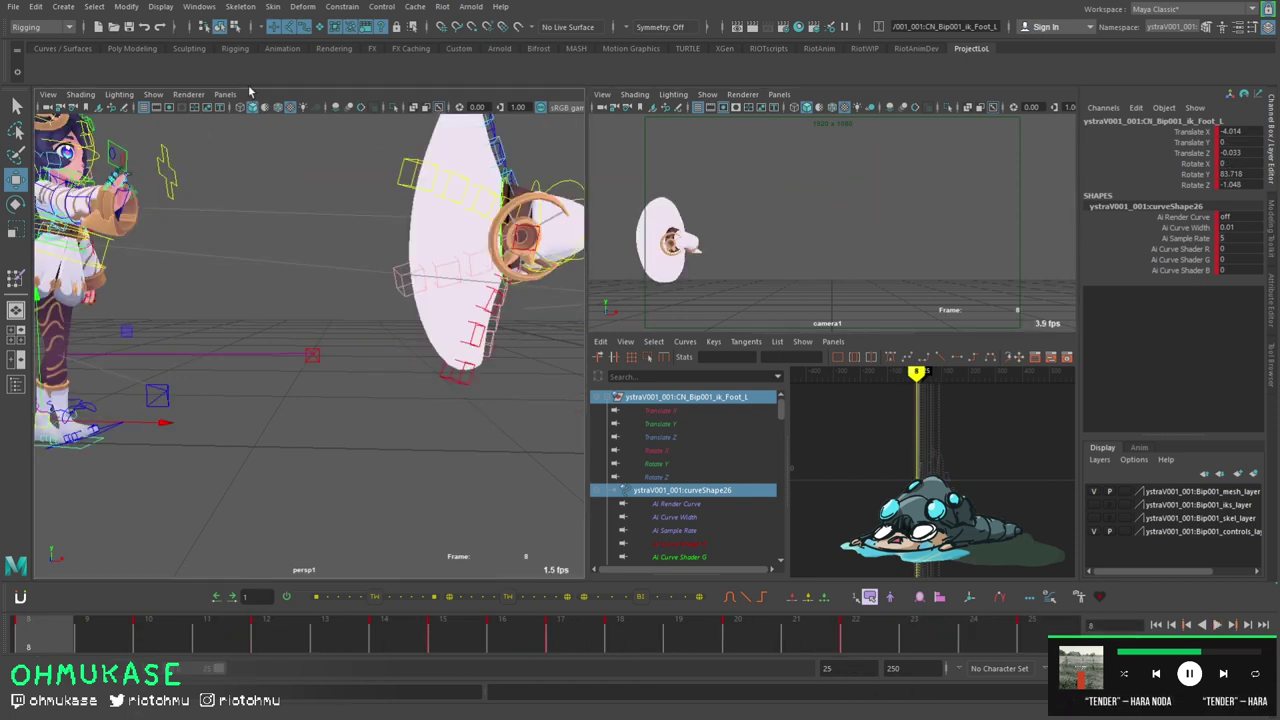
pyautogui.moveTo(224, 652); pyautogui.dragTo(264, 643)
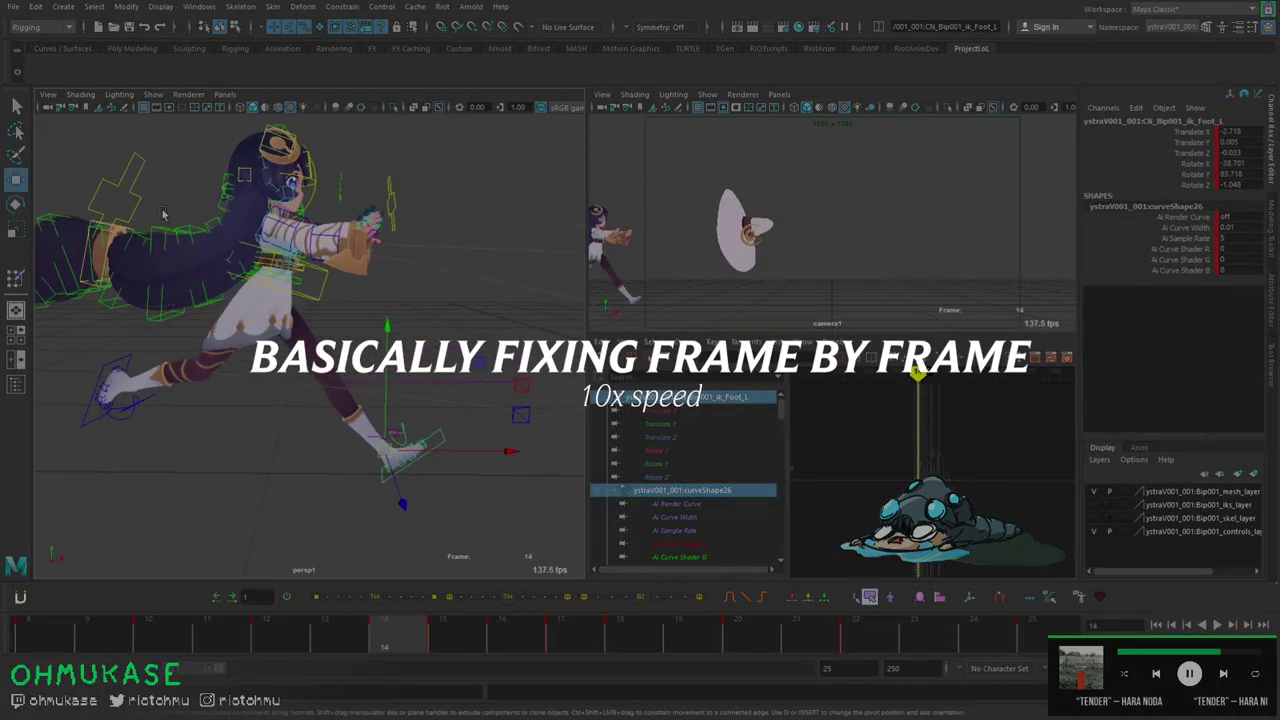
pyautogui.hotkey('alt', '.')
pyautogui.hotkey('alt', ',')
pyautogui.click(214, 428)
pyautogui.click(380, 437)
pyautogui.hotkey('alt', '.')
# - Adjust the upper-body control's rotation in the run pose and check it against the preceding frames
pyautogui.click(282, 258)
pyautogui.press('e')
pyautogui.hotkey('alt', ',')
pyautogui.hotkey('alt', ',')
pyautogui.hotkey('alt', ',')
pyautogui.hotkey('alt', '.')
pyautogui.hotkey('alt', ',')
# - Reposition the leg control in the run poses, stepping from frame 12 to frame 14 to check the stride
pyautogui.click(302, 352)
pyautogui.press('w')
pyautogui.hotkey('alt', '.')
pyautogui.hotkey('alt', '.')
pyautogui.press('q')
pyautogui.press('w')
pyautogui.click(252, 624)
pyautogui.hotkey('alt', '.')
pyautogui.hotkey('alt', '.')
# - Rotate the right IK foot control to lift the trailing foot at frame 14
pyautogui.click(232, 378)
pyautogui.press('e')
pyautogui.click(273, 637)
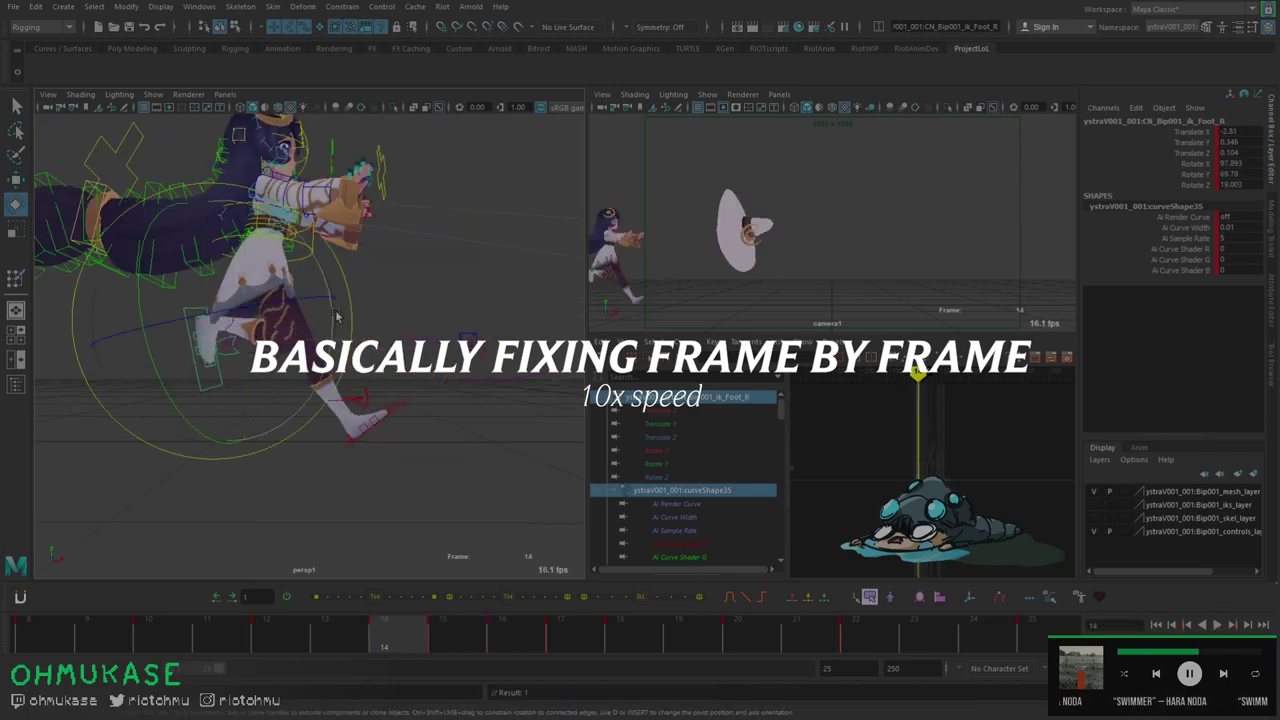
# - Step through frames 14 to 17 and reposition the COG control for the crouch at frame 15
pyautogui.click(414, 640)
pyautogui.hotkey('alt', '.')
pyautogui.hotkey('alt', '.')
pyautogui.hotkey('alt', '.')
pyautogui.hotkey('alt', ',')
pyautogui.hotkey('alt', ',')
pyautogui.click(350, 378)
pyautogui.press('w')
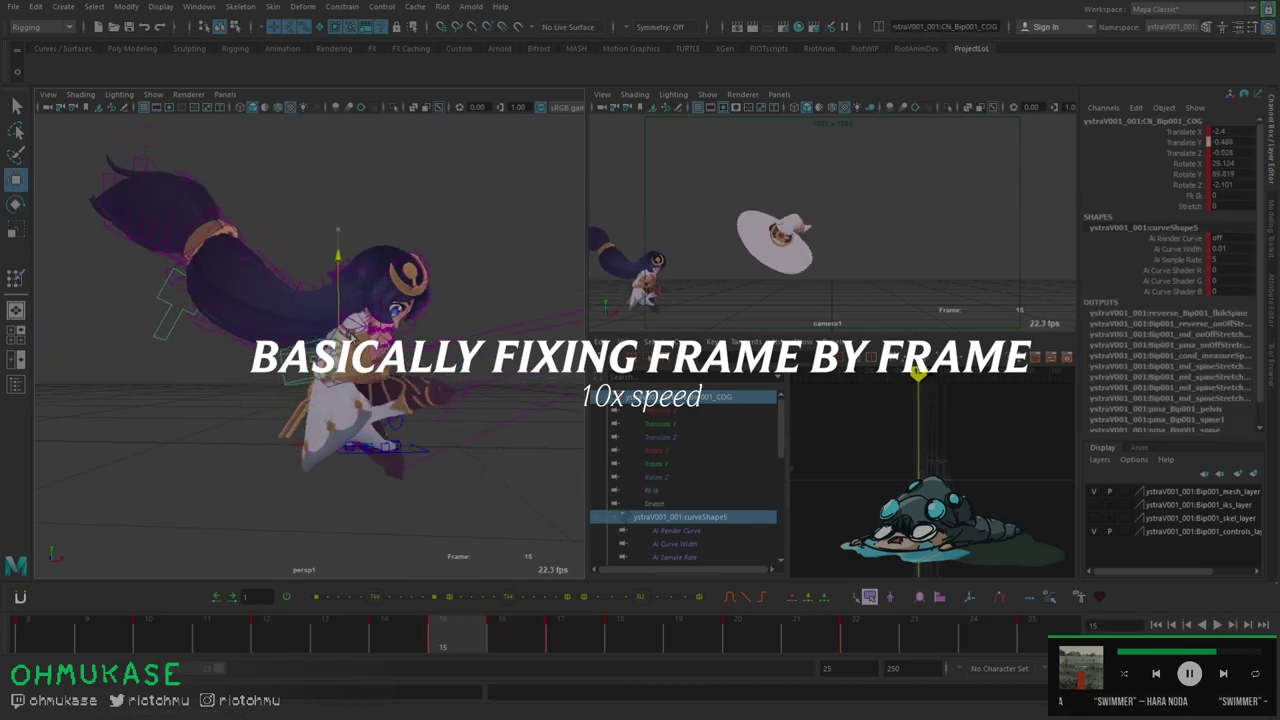
# - Rotate the right toe-roll control around X to about 40 degrees in the crouch at frame 16
pyautogui.click(418, 634)
pyautogui.hotkey('alt', '.')
pyautogui.hotkey('alt', '.')
pyautogui.keyDown('alt'); pyautogui.moveTo(376, 390); pyautogui.dragTo(434, 328); pyautogui.keyUp('alt')
pyautogui.click(286, 405)
pyautogui.press('e')
pyautogui.hotkey('alt', ',')
pyautogui.keyDown('alt'); pyautogui.moveTo(340, 340); pyautogui.dragTo(340, 300); pyautogui.keyUp('alt')
pyautogui.click(409, 643)
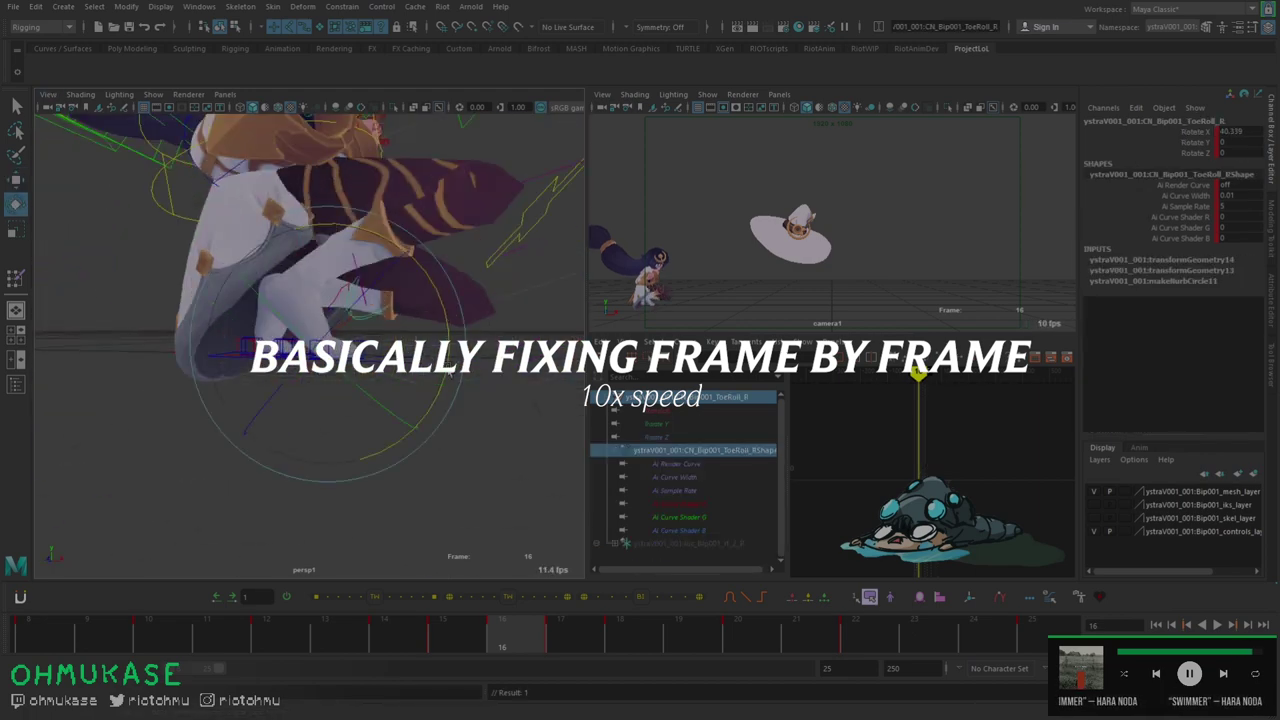
# - Refine a body control's rotation in the jump pose near frame 18 and play back frames 8 to 25
pyautogui.hotkey('alt', '.')
pyautogui.hotkey('alt', '.')
pyautogui.click(282, 290)
pyautogui.moveTo(380, 205); pyautogui.dragTo(398, 235)
pyautogui.scroll(-5, 310, 320)
pyautogui.hotkey('alt', 'v')
pyautogui.hotkey('alt', 'v')
pyautogui.hotkey('alt', 'v')
pyautogui.hotkey('alt', 'v')
pyautogui.hotkey('alt', '.')
# - Rotate the right FK upper arm control in the jump pose at frame 18 and key it
pyautogui.keyDown('alt'); pyautogui.moveTo(412, 553); pyautogui.dragTo(330, 400); pyautogui.keyUp('alt')
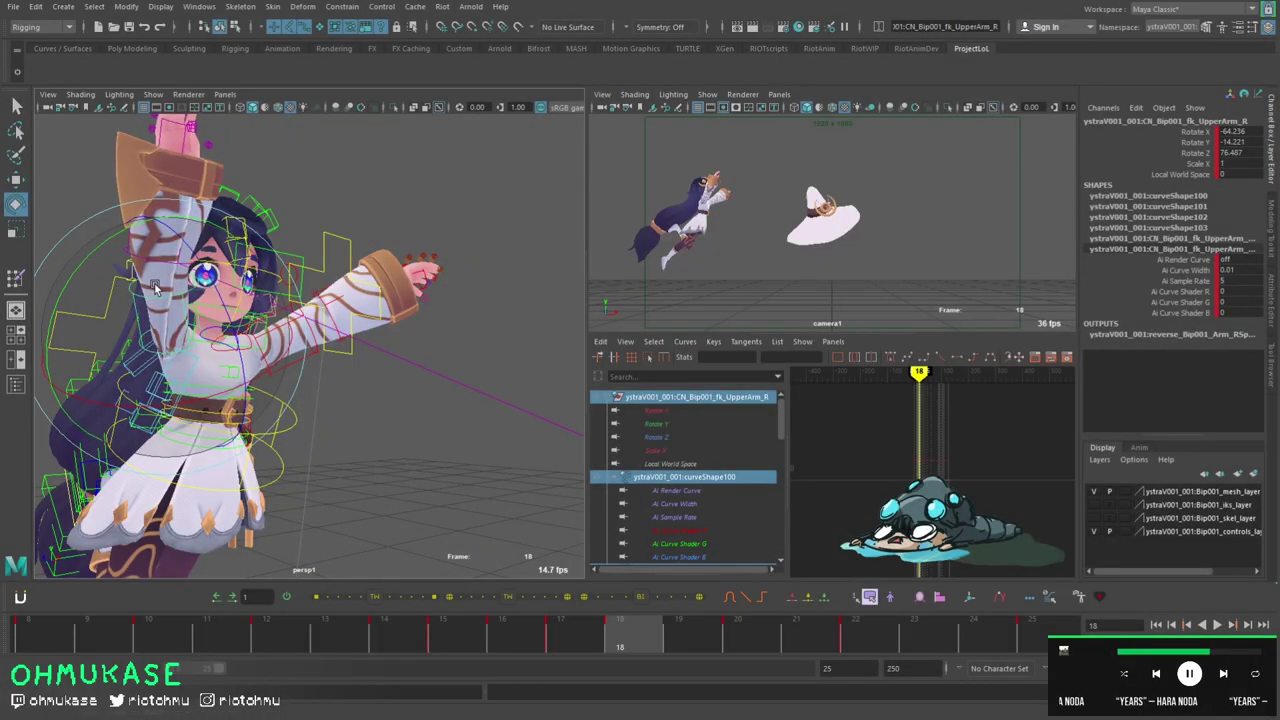
pyautogui.moveTo(126, 288); pyautogui.dragTo(130, 299)
pyautogui.press('s')
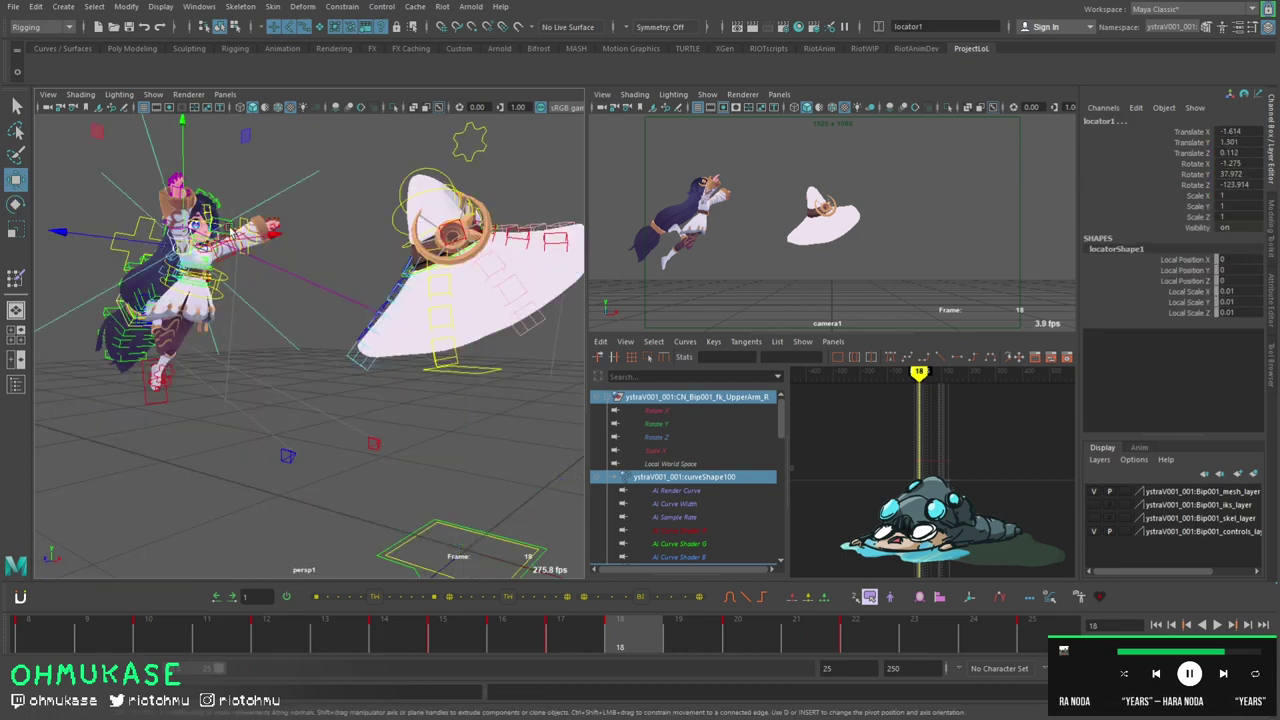
pyautogui.keyDown('alt'); pyautogui.moveTo(185, 230); pyautogui.dragTo(215, 290); pyautogui.keyUp('alt')
pyautogui.keyDown('alt'); pyautogui.moveTo(215, 290); pyautogui.dragTo(273, 312, button='right'); pyautogui.keyUp('alt')
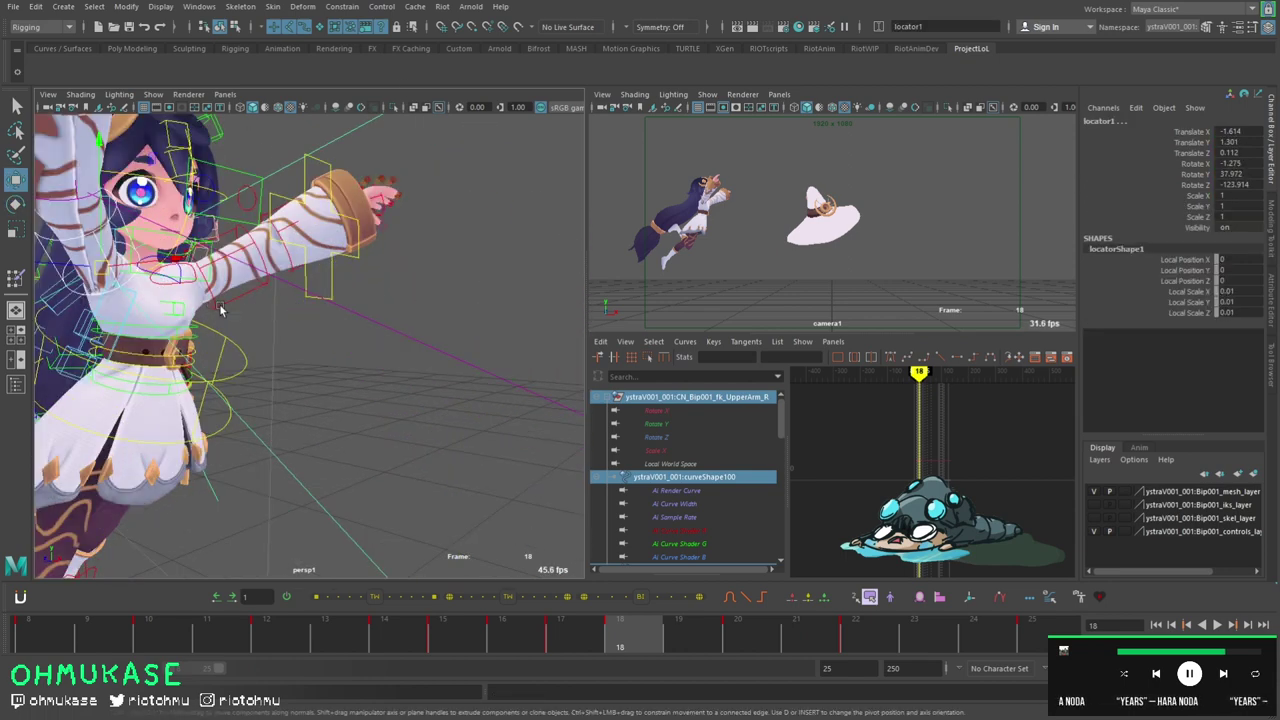
# - Undo the last three edits at frame 18 to return to the right clavicle selection, and show the Outliner beside the viewport
pyautogui.hotkey('ctrl', 'z')
pyautogui.hotkey('ctrl', 'z')
pyautogui.hotkey('ctrl', 'z')
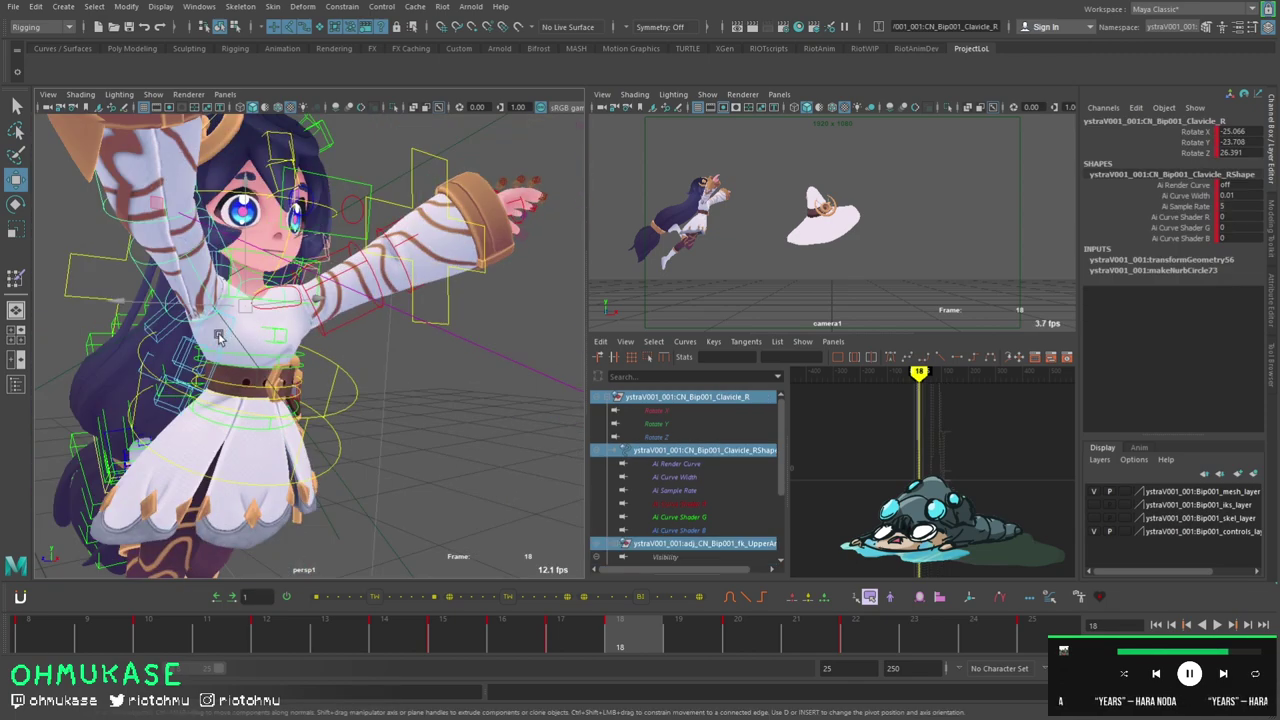
pyautogui.press('space')
pyautogui.click(16, 383)
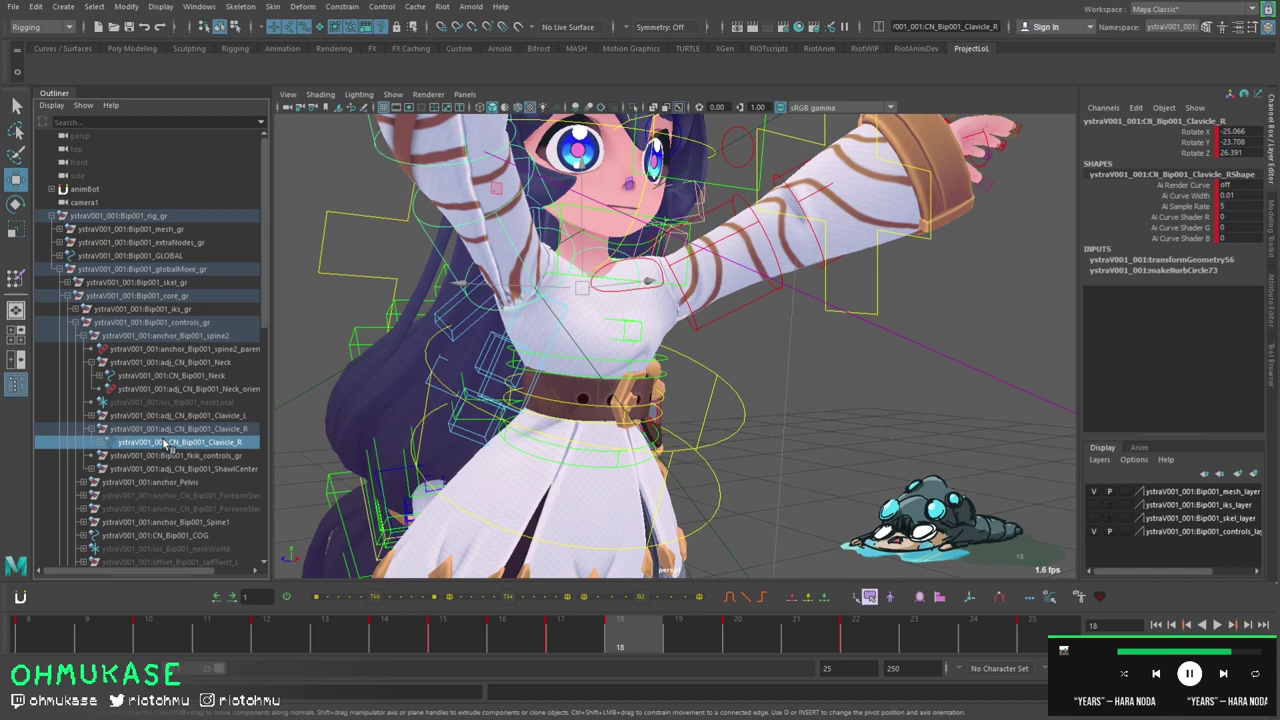
# - Parent the shoulder locator under the right clavicle control at frame 18
pyautogui.click(611, 307)
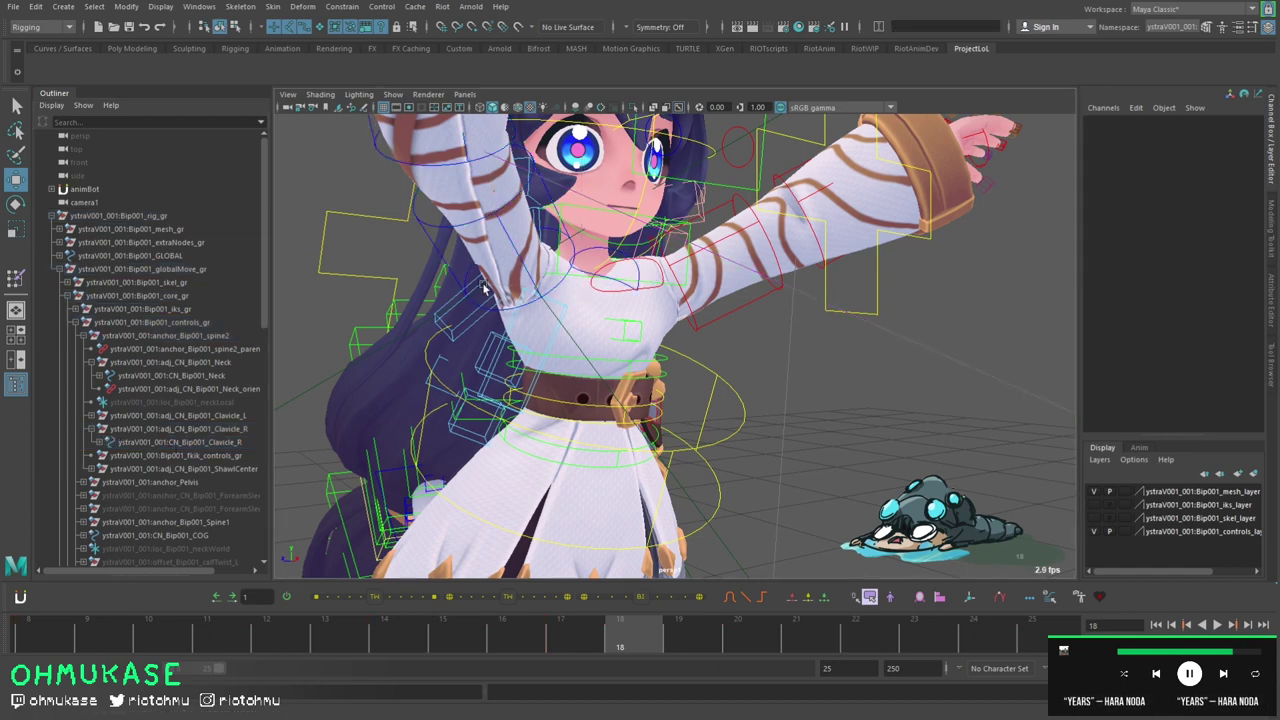
pyautogui.click(572, 326)
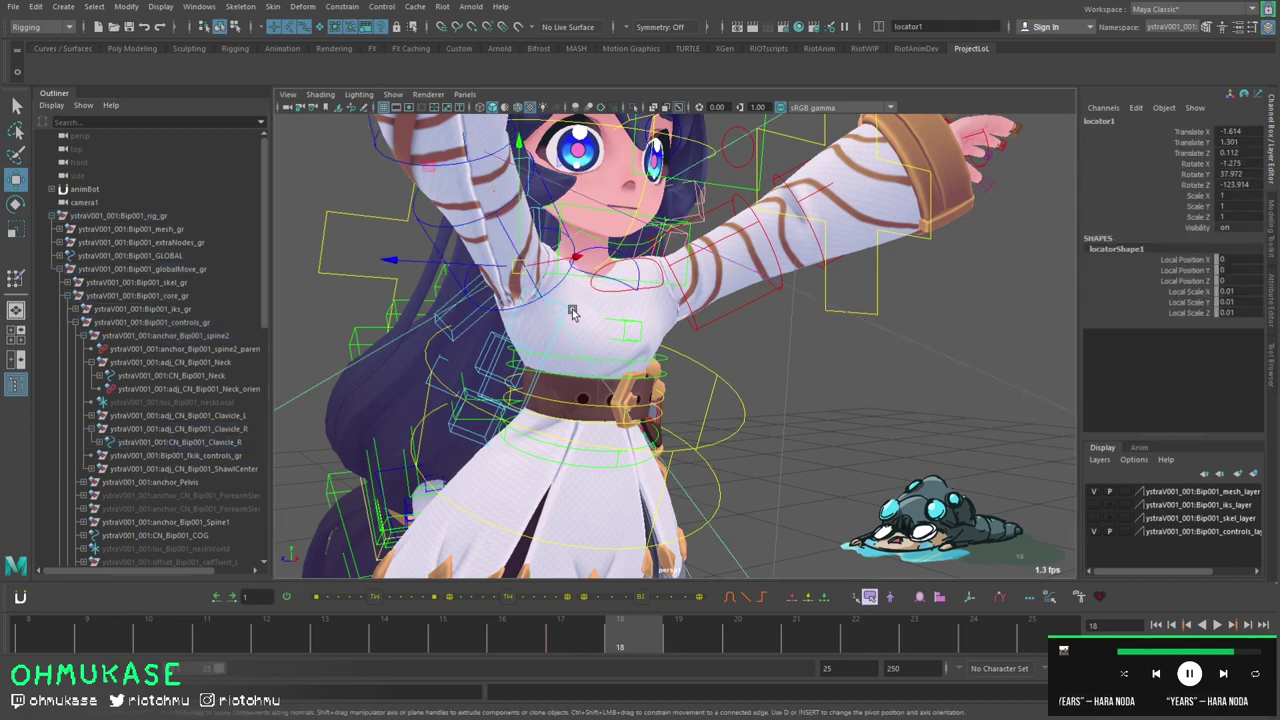
pyautogui.click(582, 274)
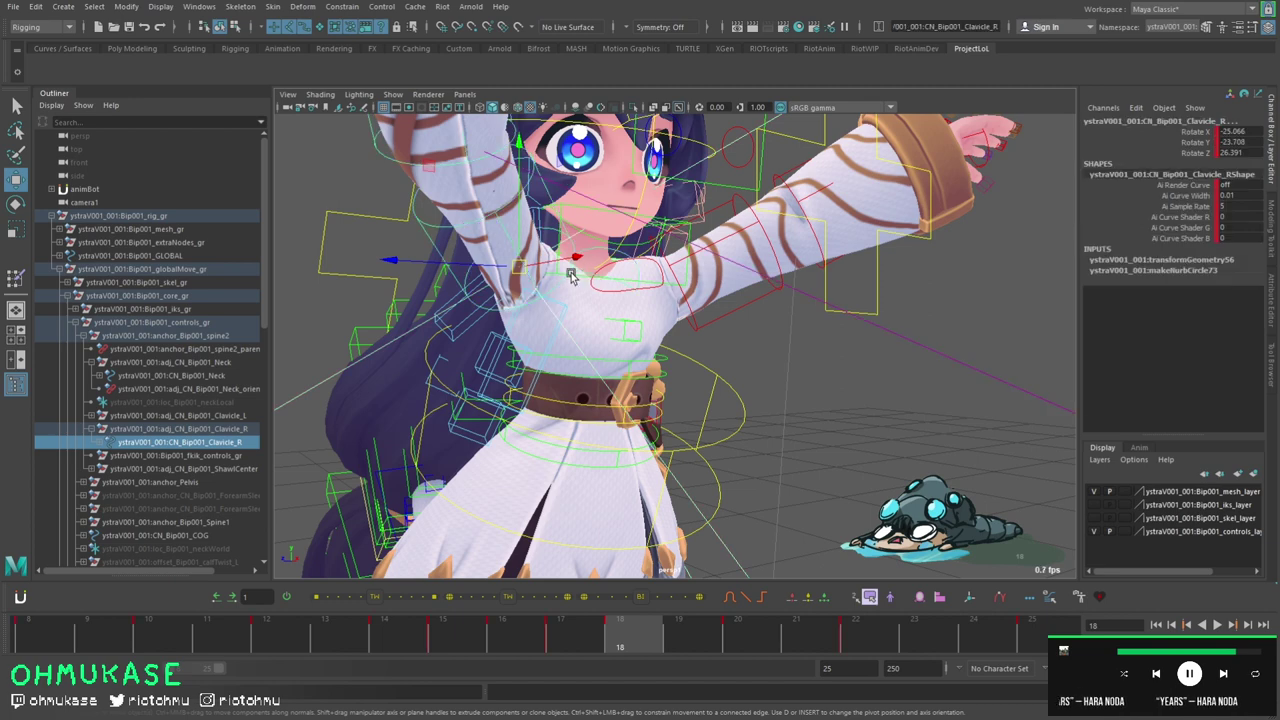
pyautogui.click(565, 331)
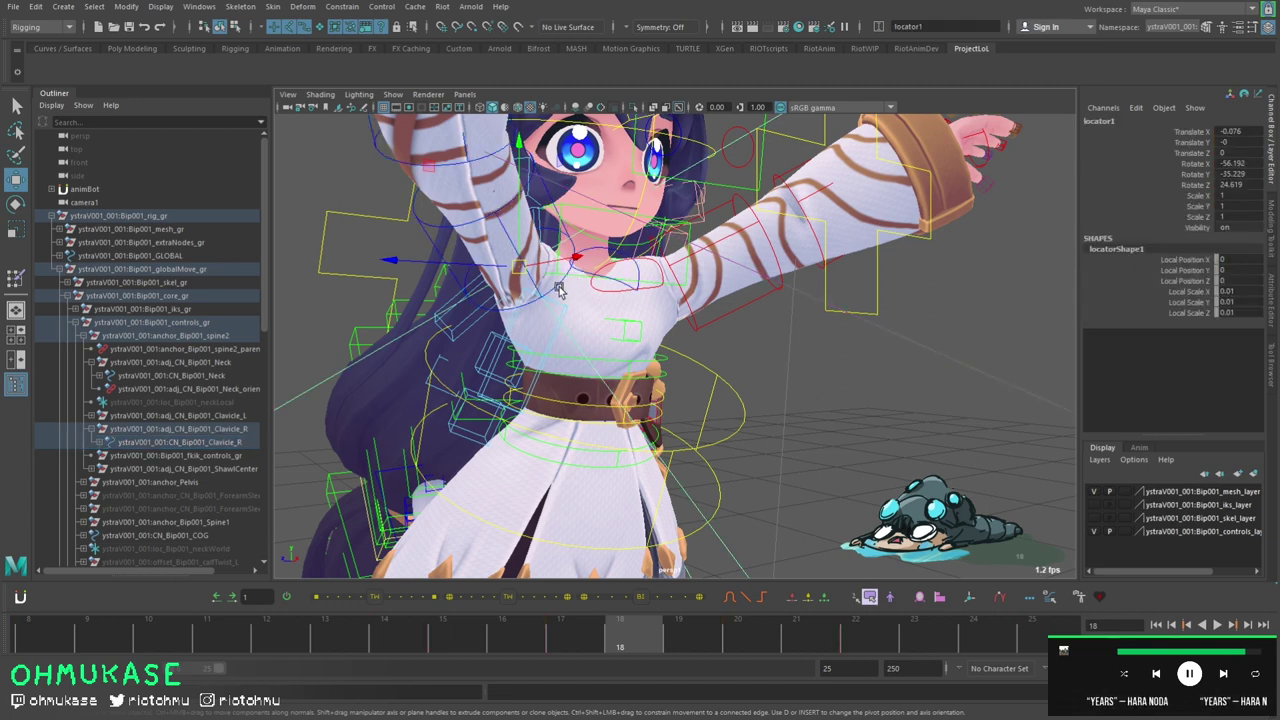
# - Select the right FK upper arm control, extend the playback range to frame 154 and move to frame 134
pyautogui.keyDown('shift'); pyautogui.click(618, 283); pyautogui.keyUp('shift')
pyautogui.moveTo(104, 636); pyautogui.dragTo(563, 672)
pyautogui.moveTo(912, 637); pyautogui.dragTo(938, 634)
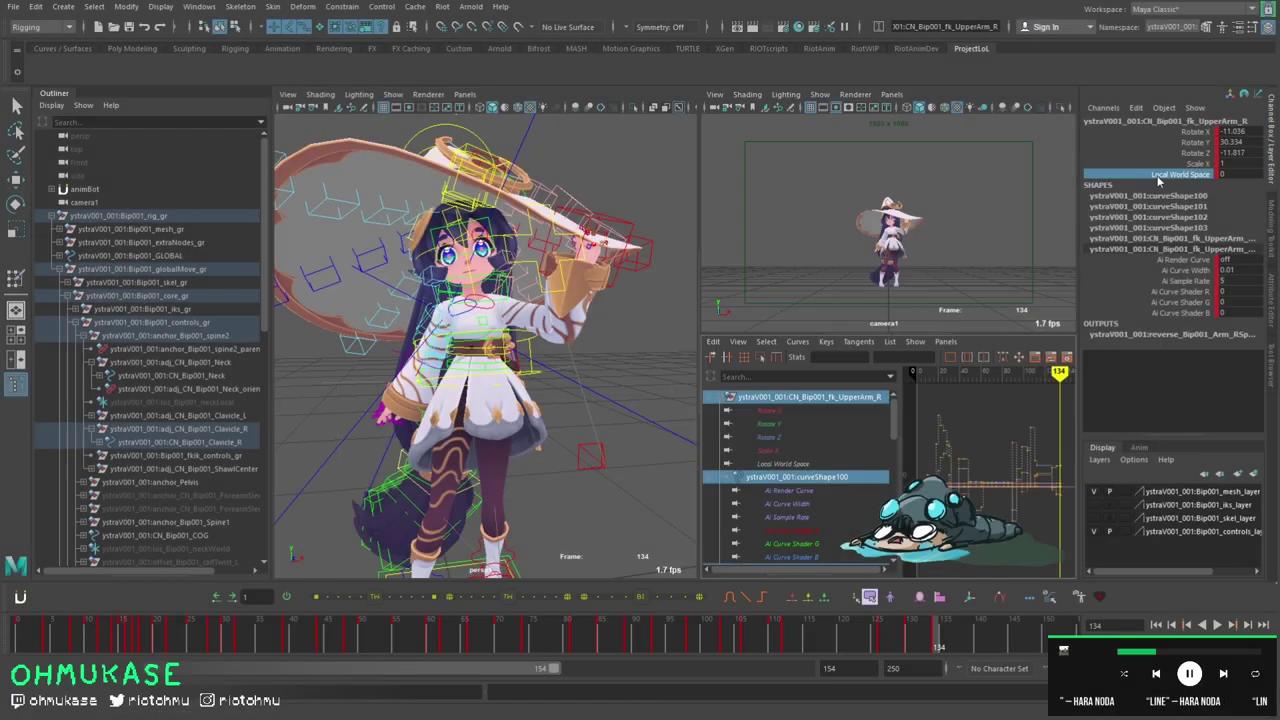
# - Set all Local World Space keys of the right FK upper arm control to 1 in the Graph Editor
pyautogui.click(783, 464)
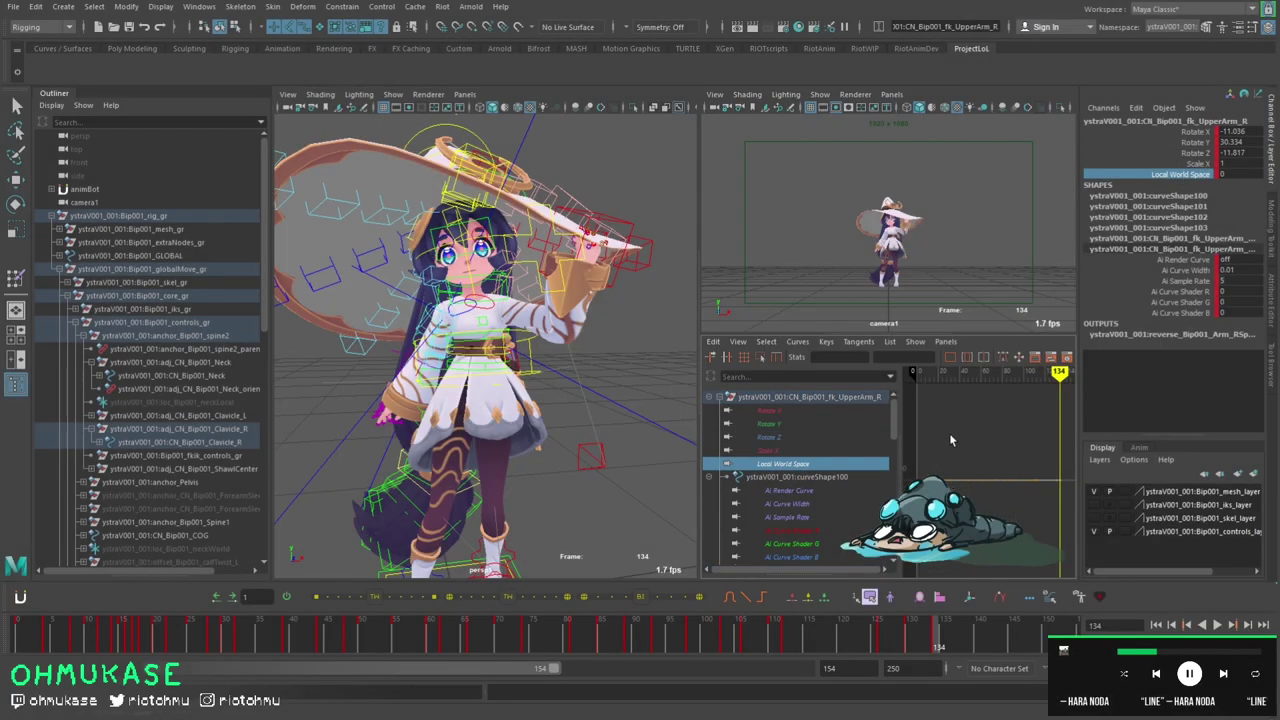
pyautogui.keyDown('alt'); pyautogui.moveTo(951, 440); pyautogui.dragTo(912, 441, button='right'); pyautogui.keyUp('alt')
pyautogui.press('space')
pyautogui.press('f')
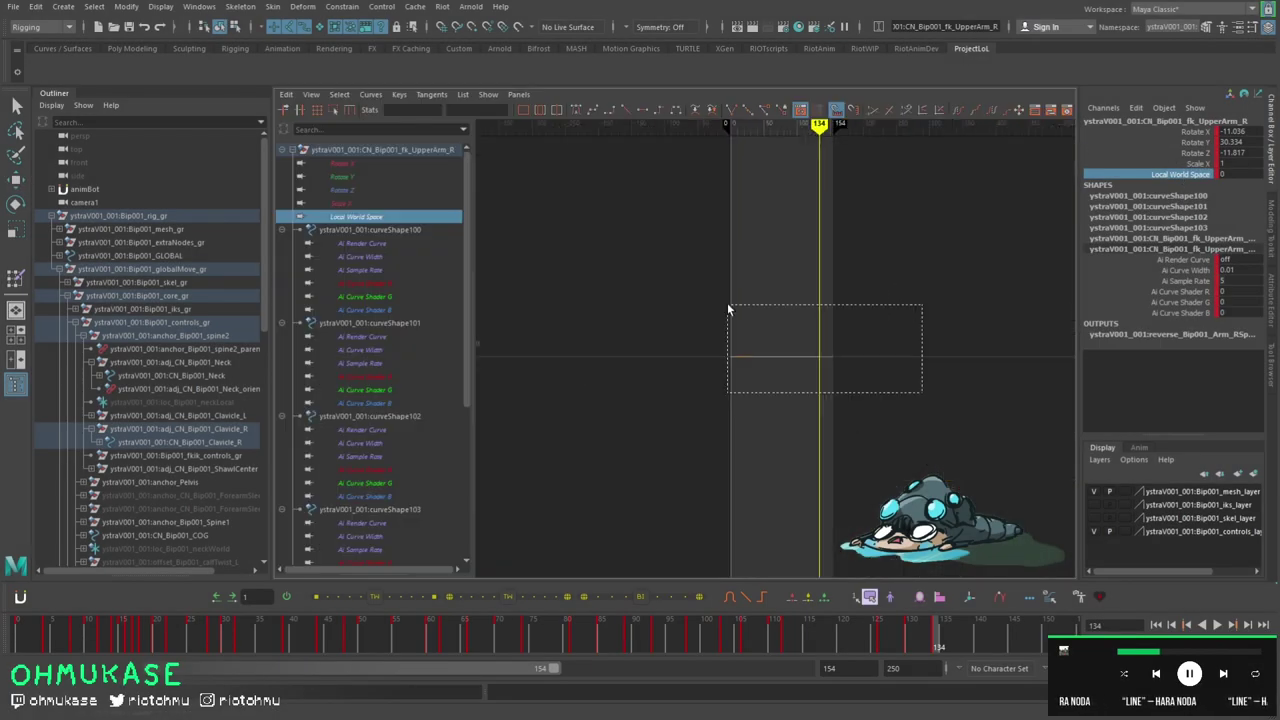
pyautogui.click(491, 110)
pyautogui.write('1')
pyautogui.press('Return')
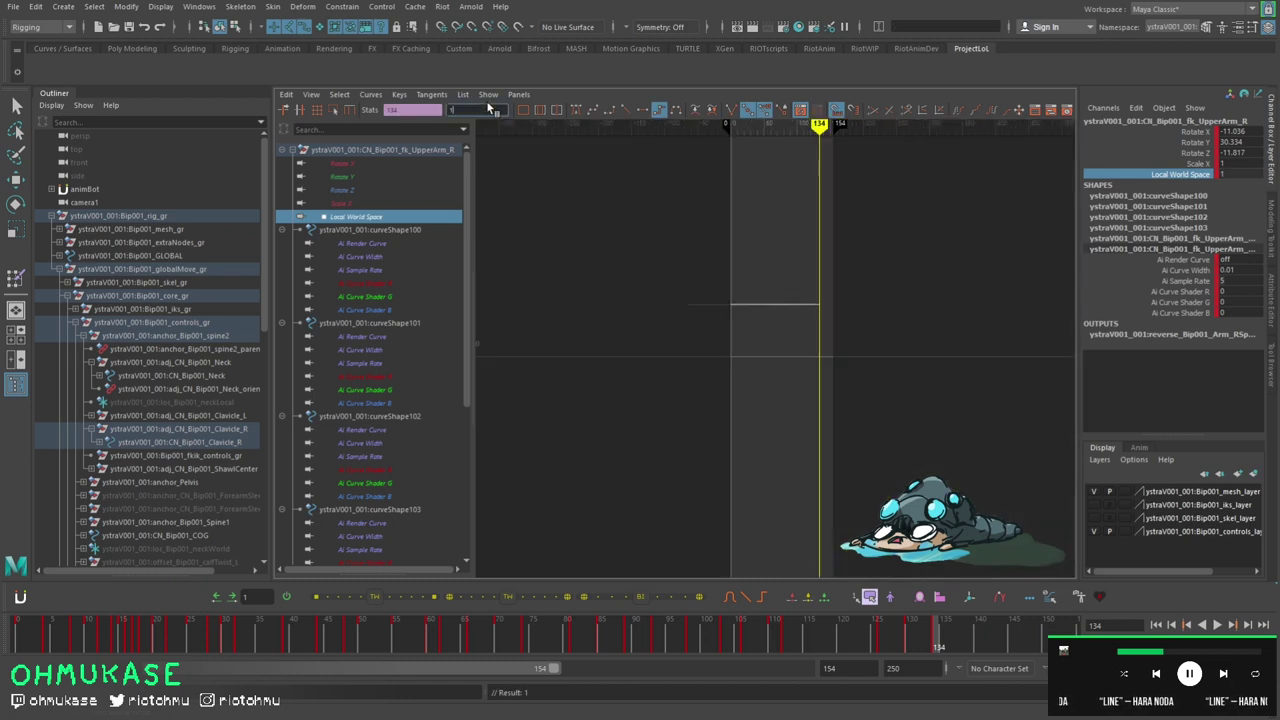
pyautogui.click(669, 287)
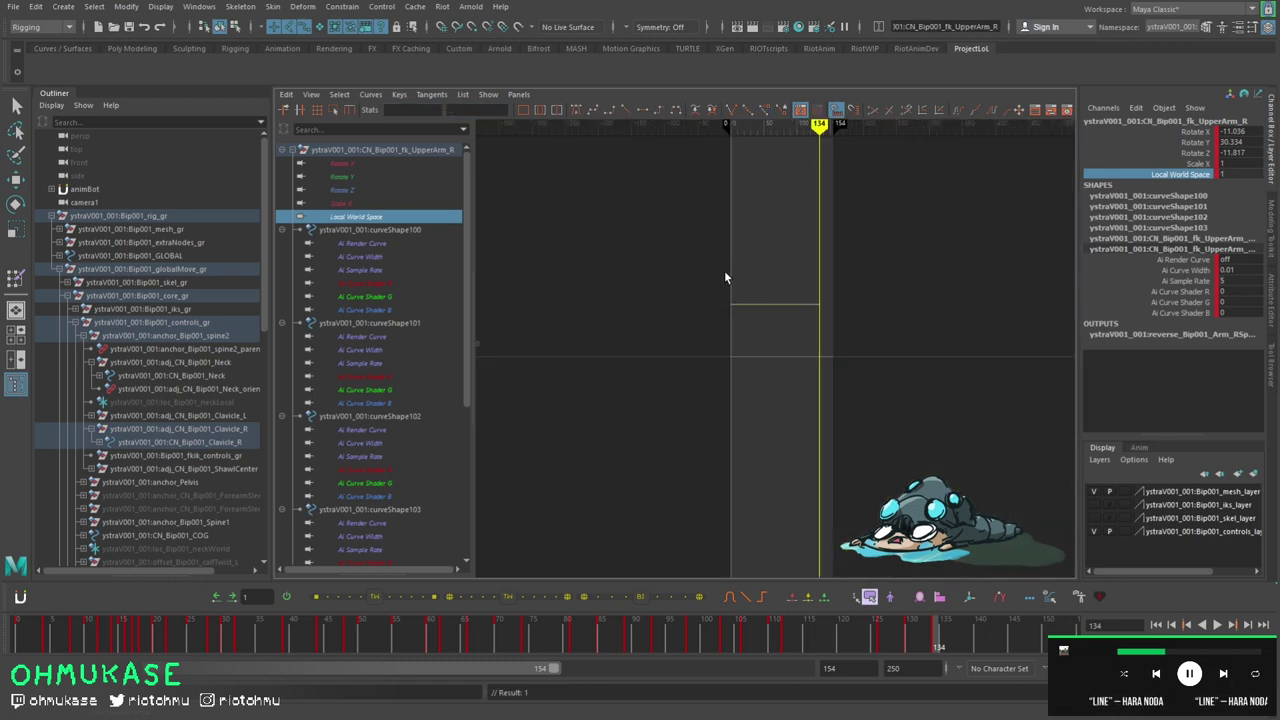
pyautogui.press('space')
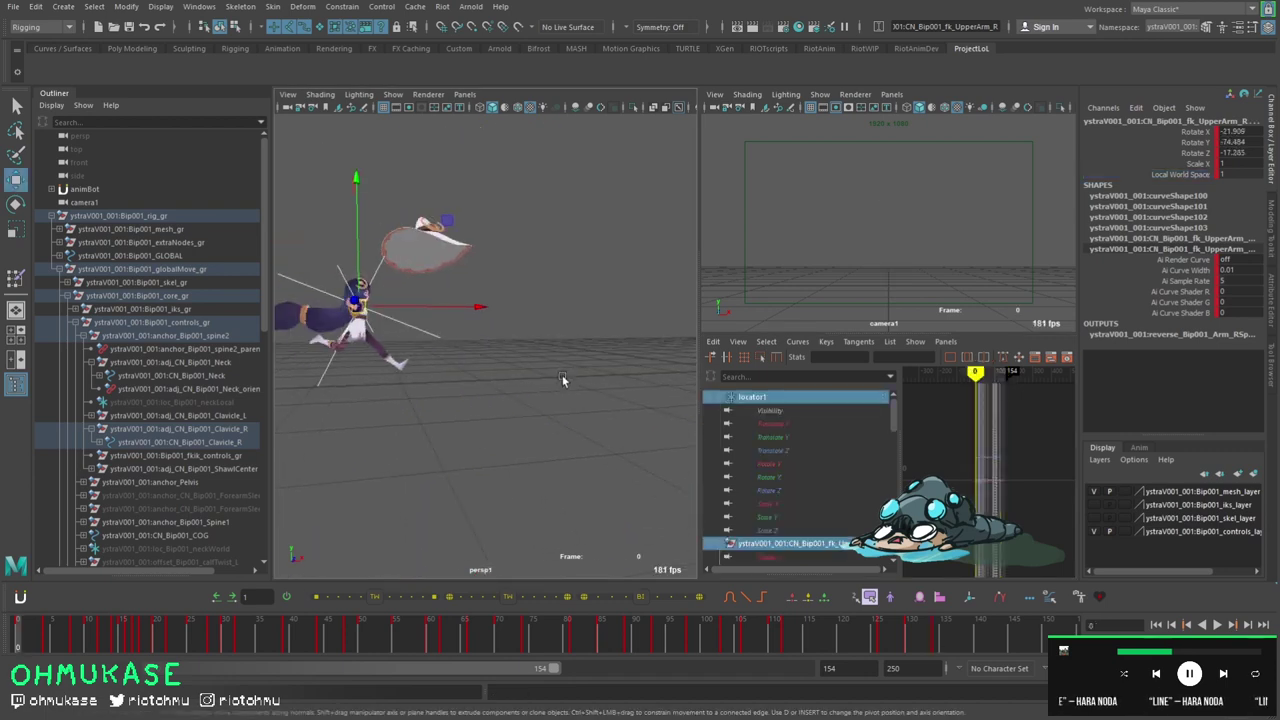
# - Match the right FK upper arm control's rotation to the baked locator at frame 0
pyautogui.keyDown('alt'); pyautogui.moveTo(566, 380); pyautogui.dragTo(417, 384); pyautogui.keyUp('alt')
pyautogui.scroll(4, 417, 382)
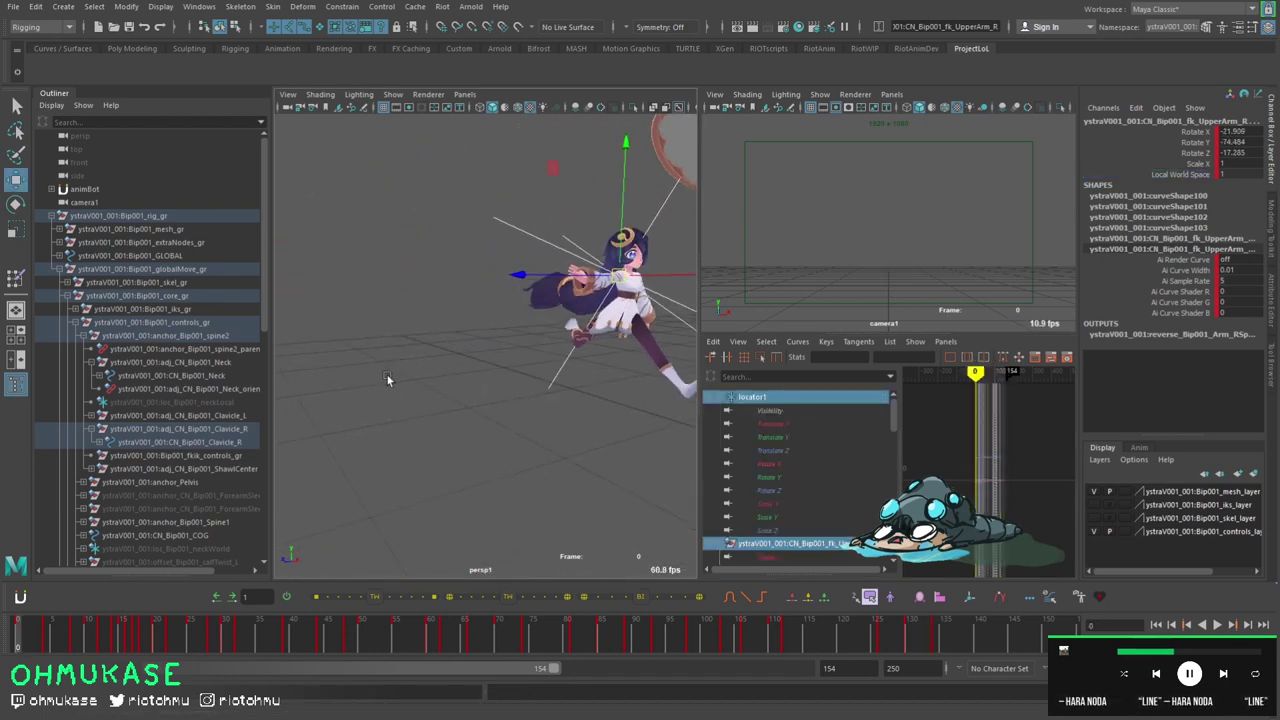
pyautogui.click(321, 242)
pyautogui.keyDown('alt'); pyautogui.moveTo(517, 306); pyautogui.dragTo(465, 322); pyautogui.keyUp('alt')
pyautogui.scroll(4, 465, 322)
pyautogui.click(414, 85)
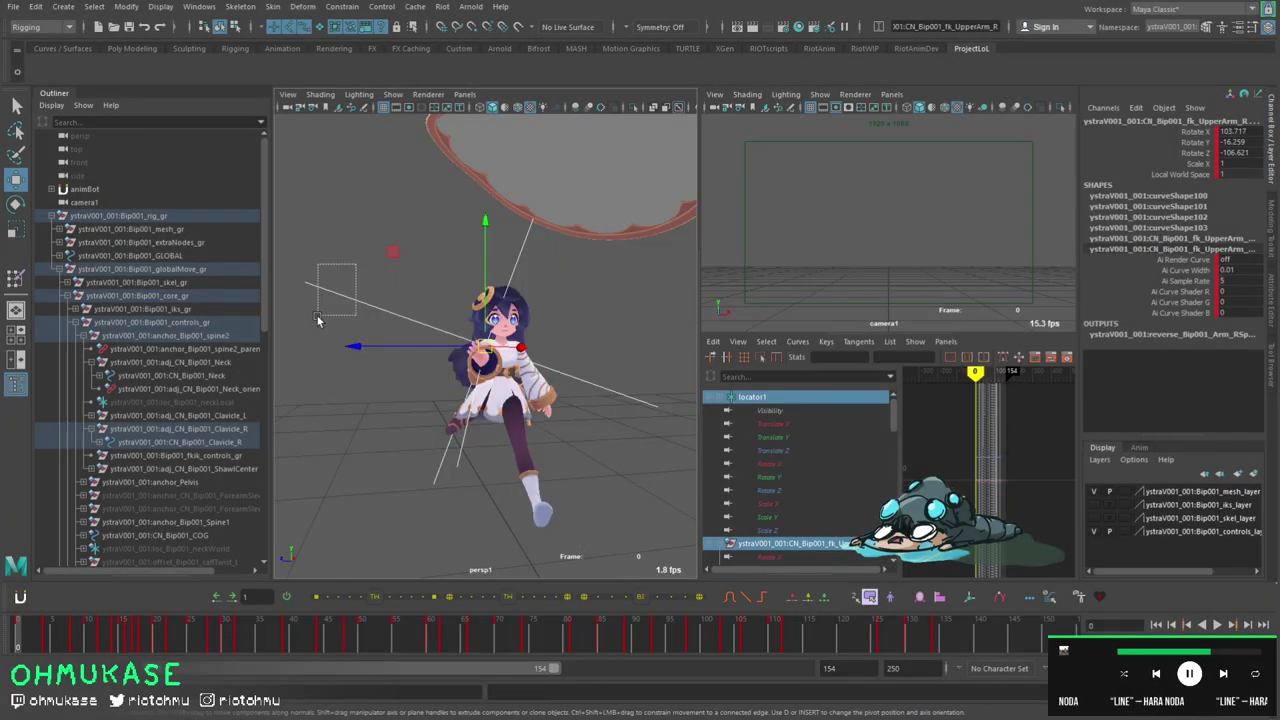
pyautogui.moveTo(318, 317); pyautogui.dragTo(317, 319)
# - Repeat the locator setup on the left arm, baking a locator under the left clavicle and selecting it with the left FK upper arm
pyautogui.scroll(3, 434, 352)
pyautogui.keyDown('alt'); pyautogui.moveTo(468, 368); pyautogui.dragTo(438, 386); pyautogui.keyUp('alt')
pyautogui.scroll(4, 438, 389)
pyautogui.scroll(-5, 438, 389)
pyautogui.scroll(4, 436, 345)
pyautogui.hotkey('alt', '1')
pyautogui.keyDown('shift'); pyautogui.click(483, 323); pyautogui.keyUp('shift')
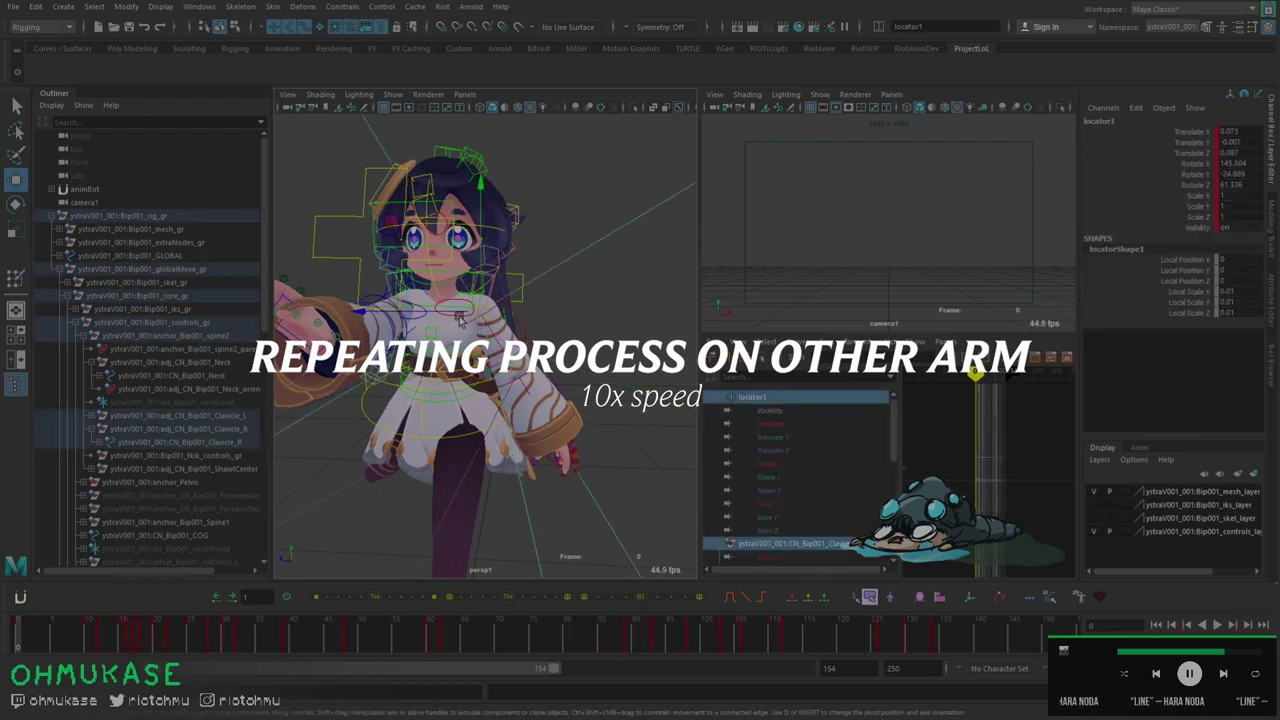
pyautogui.click(483, 323)
pyautogui.hotkey('alt', '1')
pyautogui.click(483, 323)
pyautogui.scroll(-8, 548, 256)
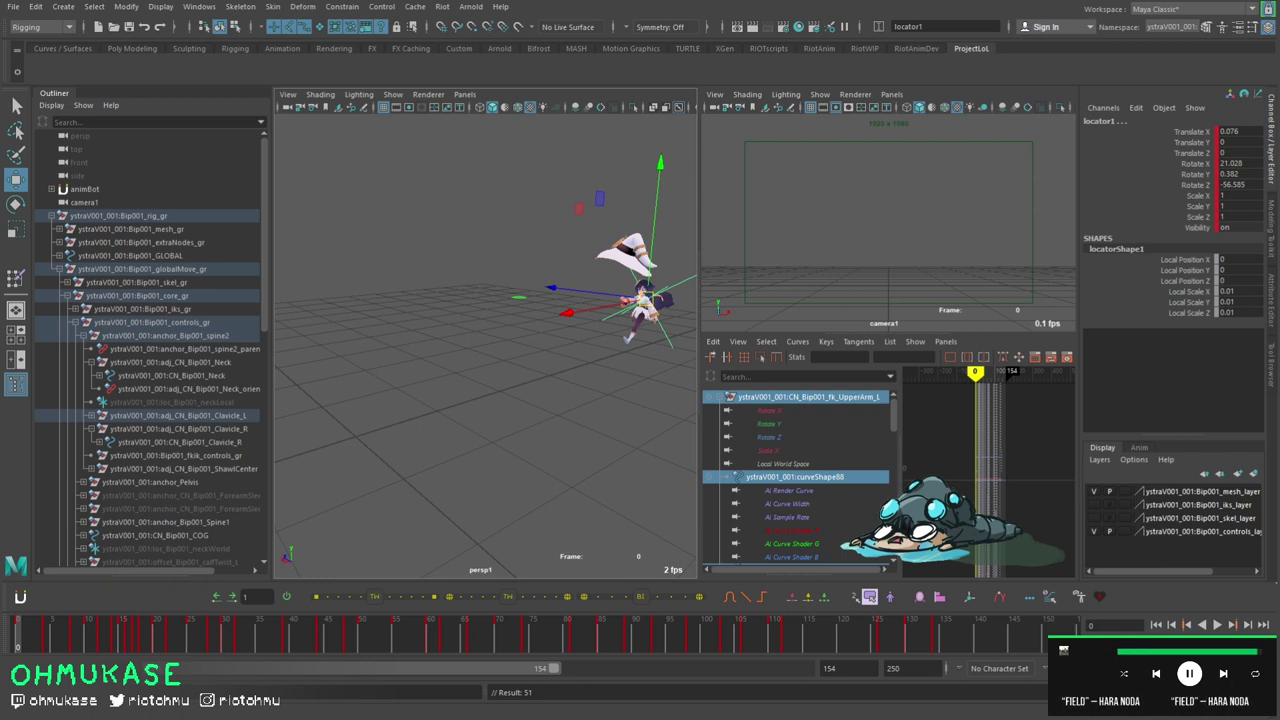
# - Scrub to frame 8 to check the left arm, show the rig controls and select the left FK upper arm with its locator
pyautogui.keyDown('alt'); pyautogui.moveTo(553, 266); pyautogui.dragTo(514, 271, button='middle'); pyautogui.keyUp('alt')
pyautogui.scroll(3, 514, 272)
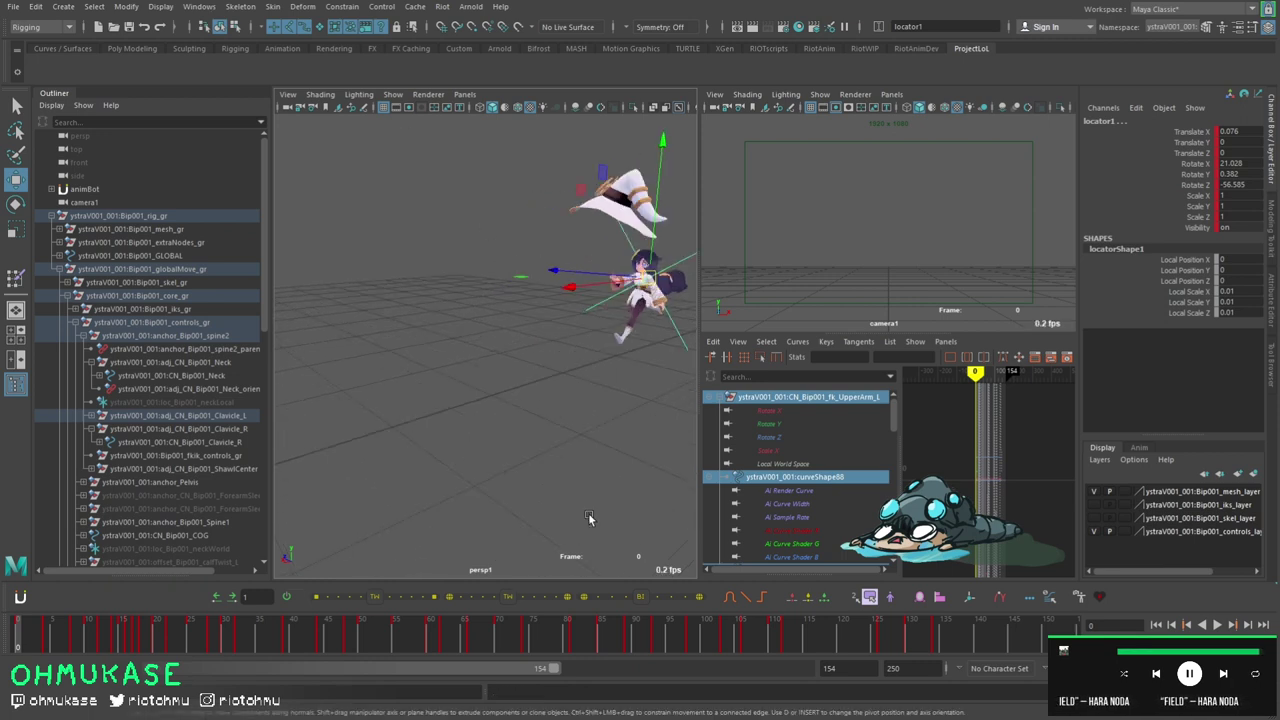
pyautogui.moveTo(368, 634); pyautogui.dragTo(17, 632)
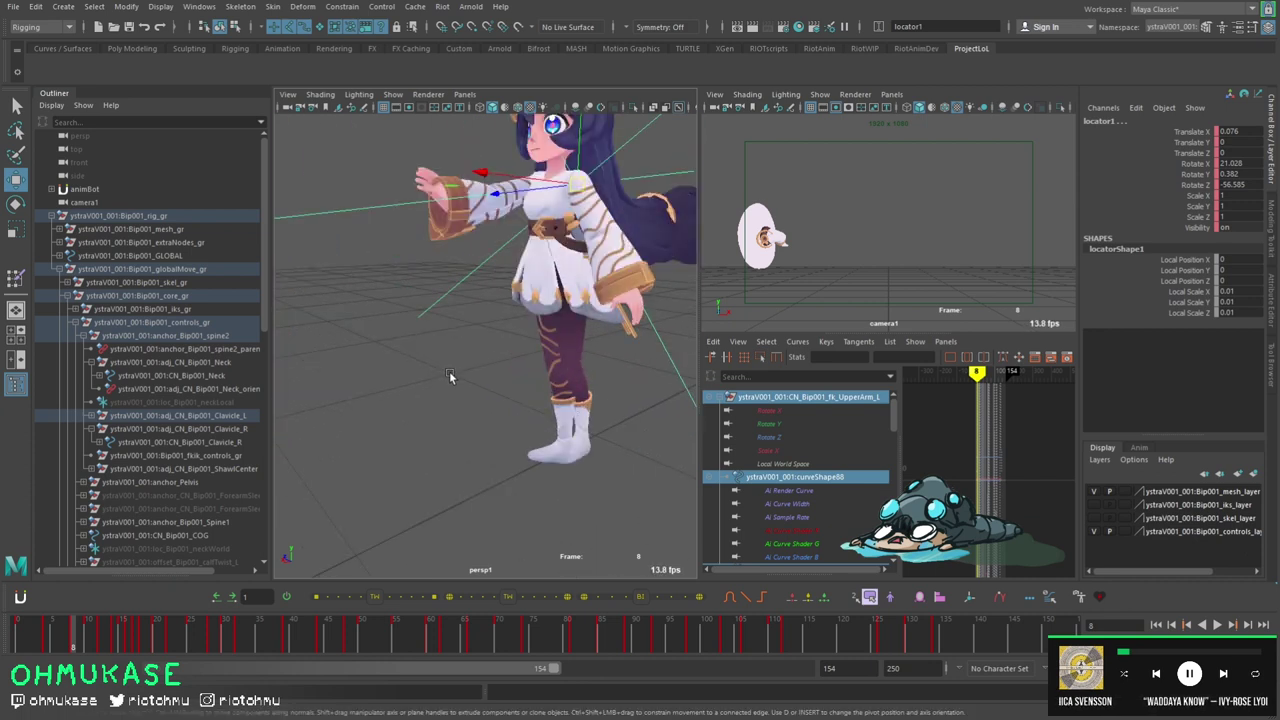
pyautogui.hotkey('alt', '1')
pyautogui.click(598, 202)
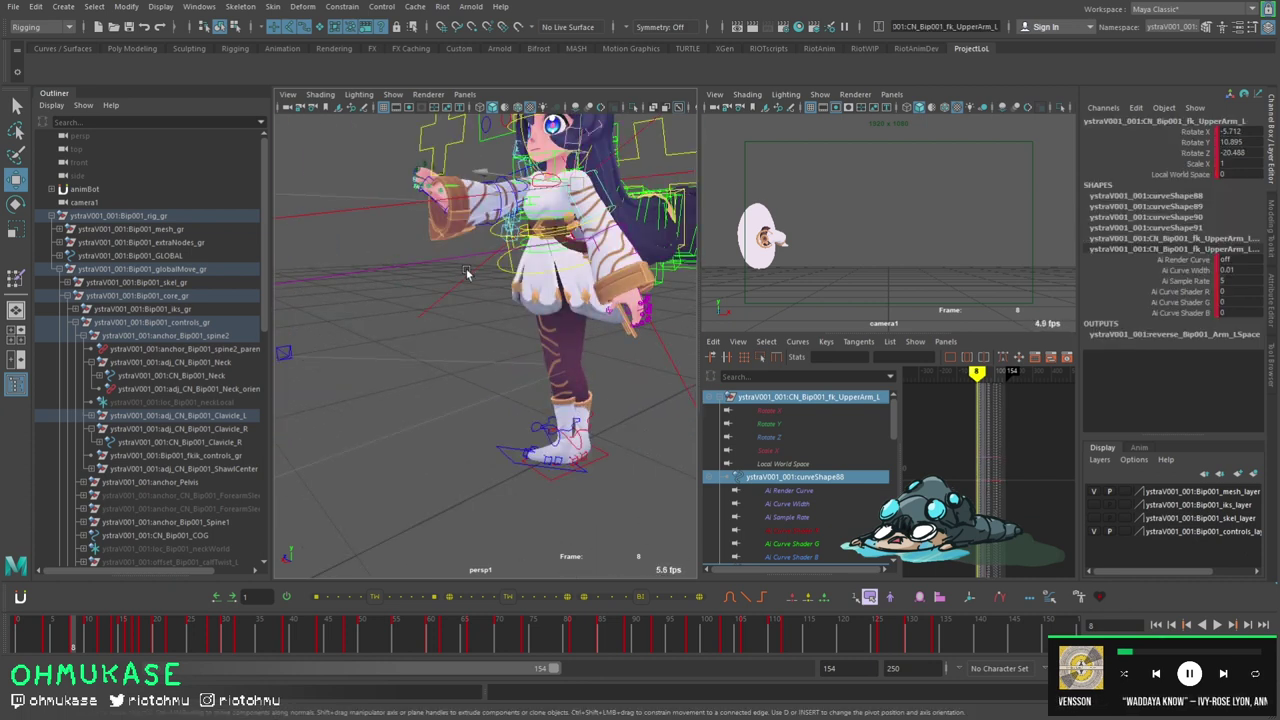
pyautogui.click(466, 270)
pyautogui.keyDown('shift'); pyautogui.click(603, 208); pyautogui.keyUp('shift')
pyautogui.scroll(-8, 556, 264)
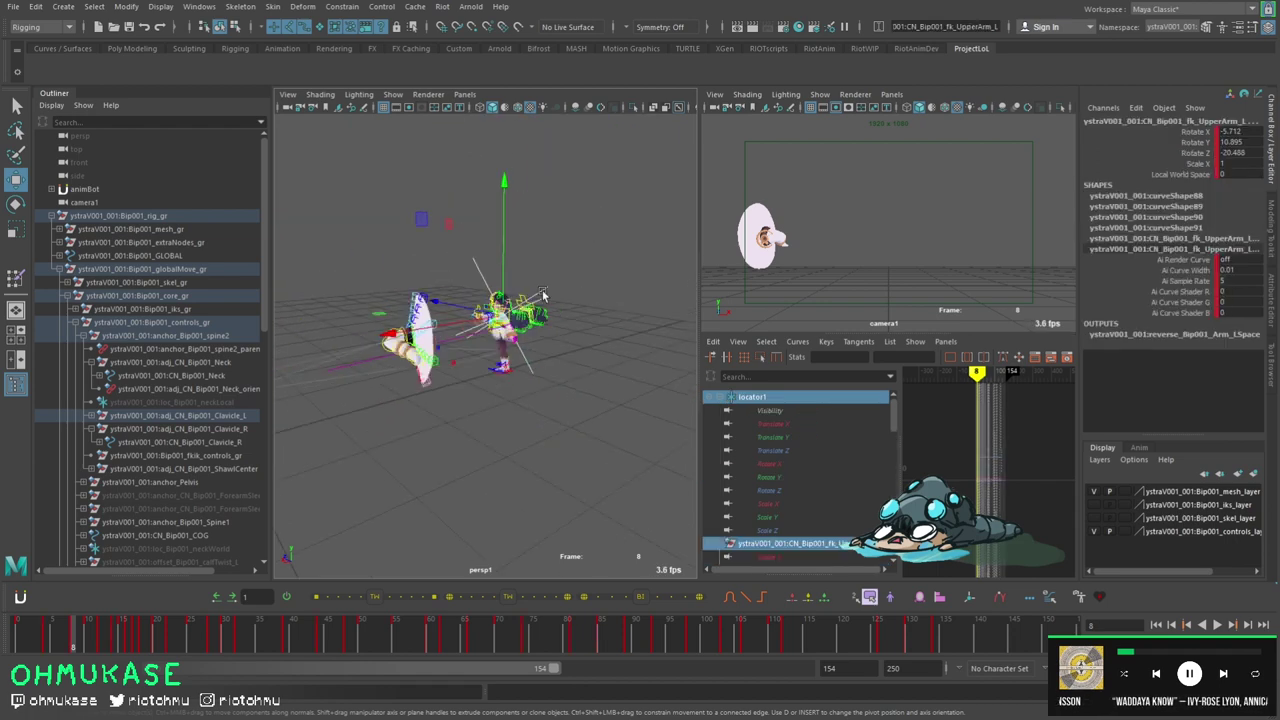
# - Set all Local World Space keys of the left FK upper arm control to 1 in the Graph Editor
pyautogui.scroll(8, 500, 364)
pyautogui.click(506, 365)
pyautogui.click(547, 272)
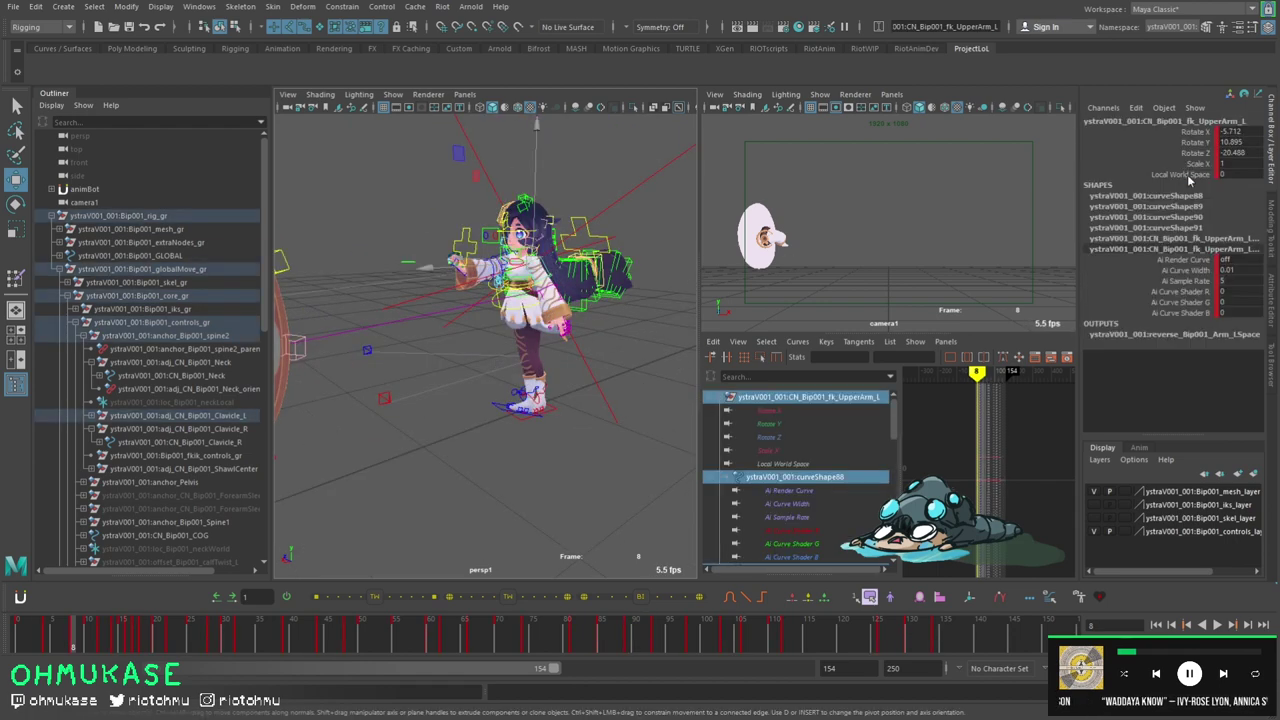
pyautogui.click(1187, 175)
pyautogui.press('f')
pyautogui.scroll(-2, 938, 455)
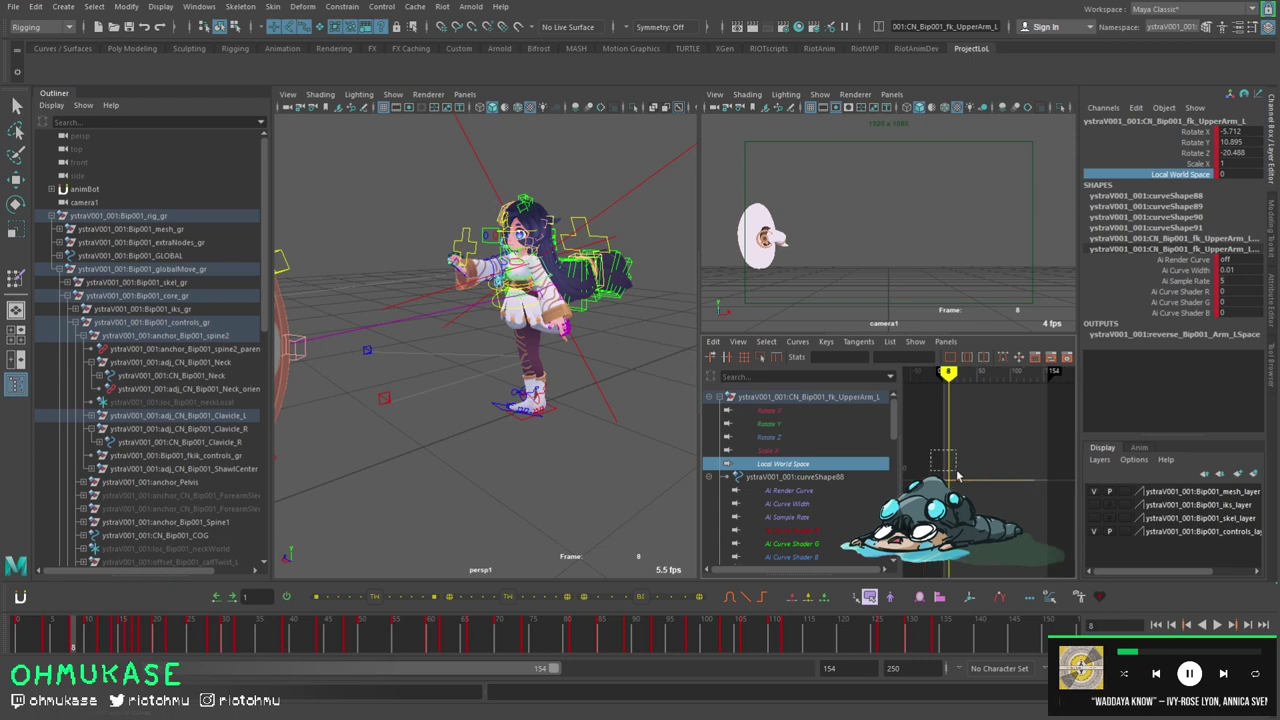
pyautogui.moveTo(931, 452); pyautogui.dragTo(1047, 503)
pyautogui.click(897, 359)
pyautogui.press('BackSpace')
pyautogui.write('1')
pyautogui.press('Return')
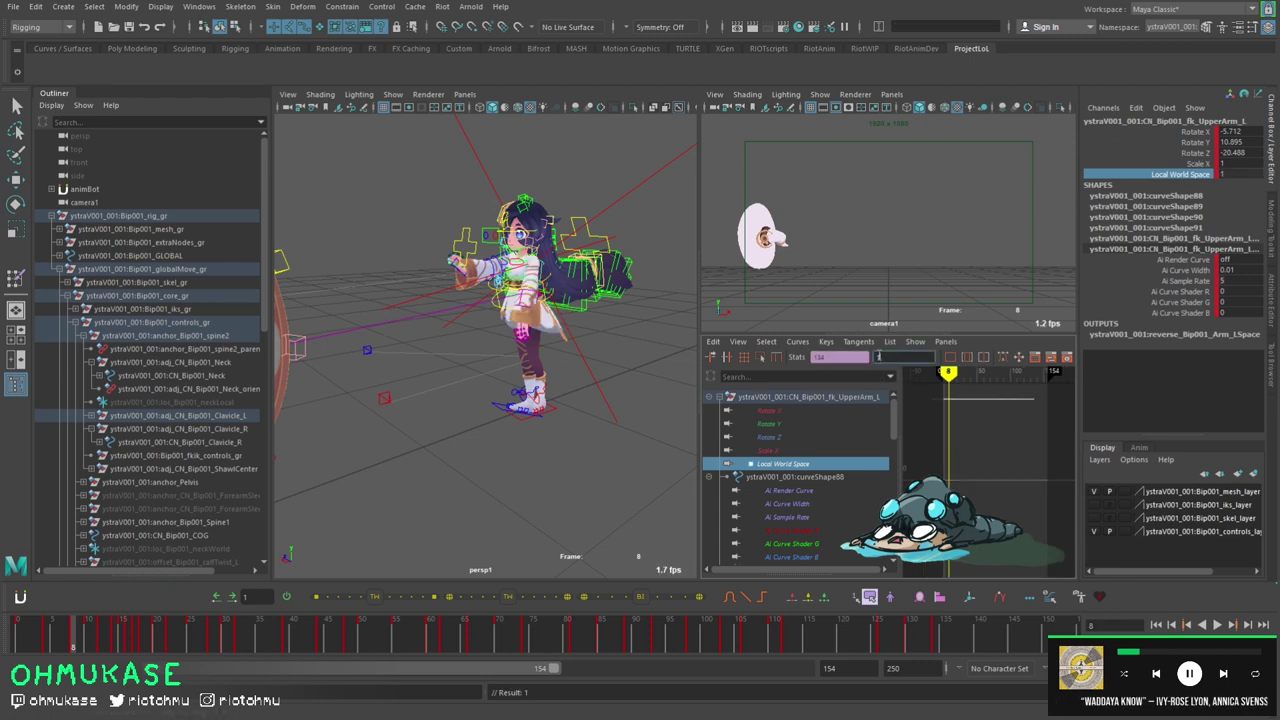
# - Clear the locator from the scene and inspect the left FK upper arm control at frame 0
pyautogui.click(525, 356)
pyautogui.click(471, 315)
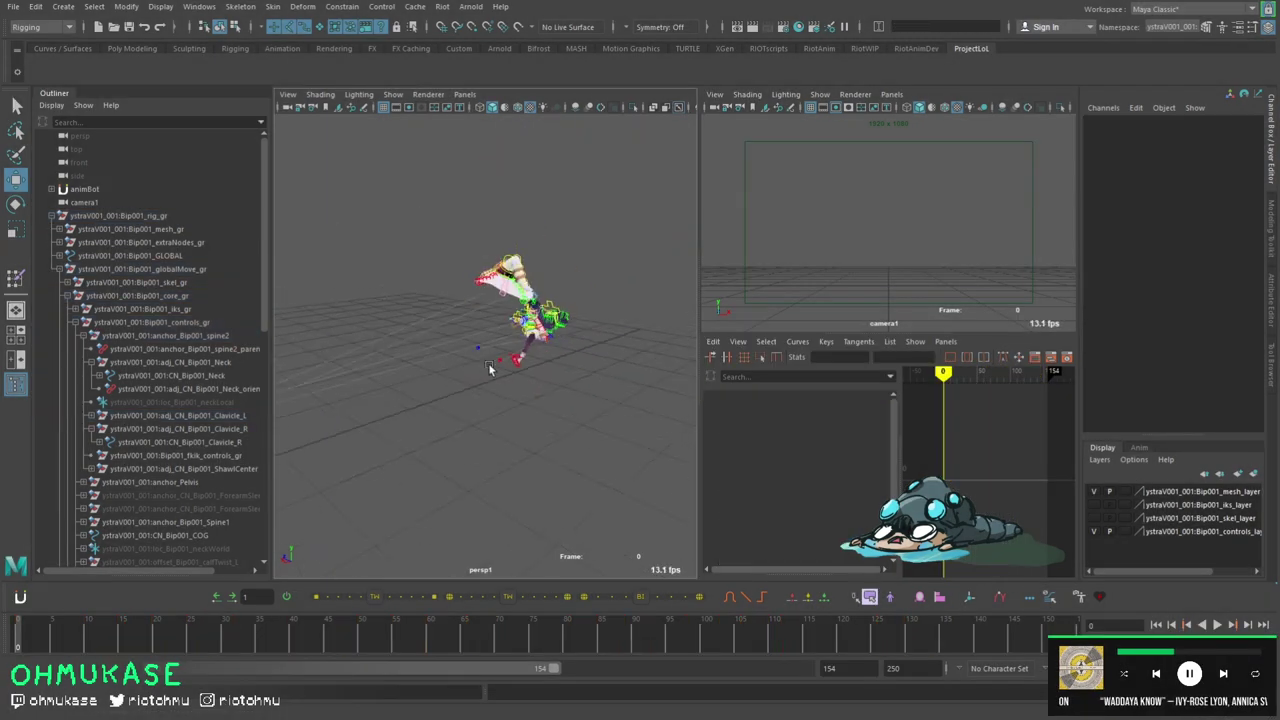
pyautogui.keyDown('alt'); pyautogui.moveTo(591, 357); pyautogui.dragTo(424, 372); pyautogui.keyUp('alt')
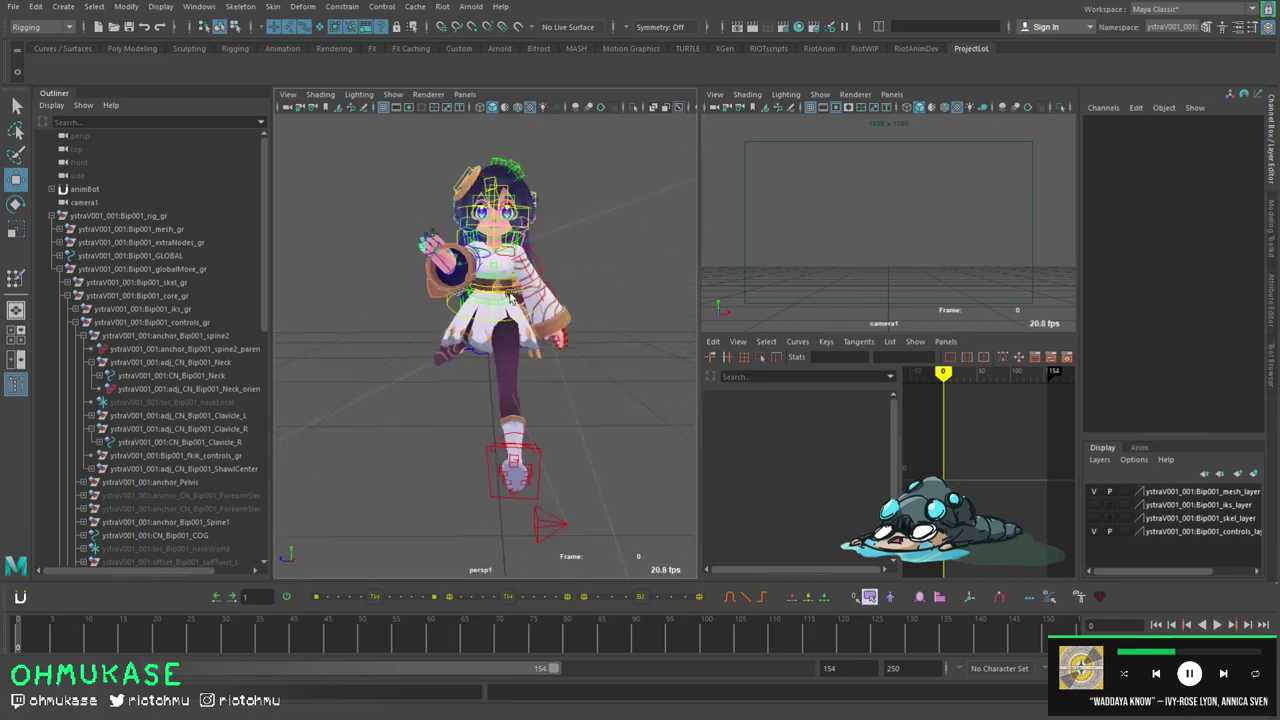
pyautogui.click(528, 270)
pyautogui.scroll(5, 490, 250)
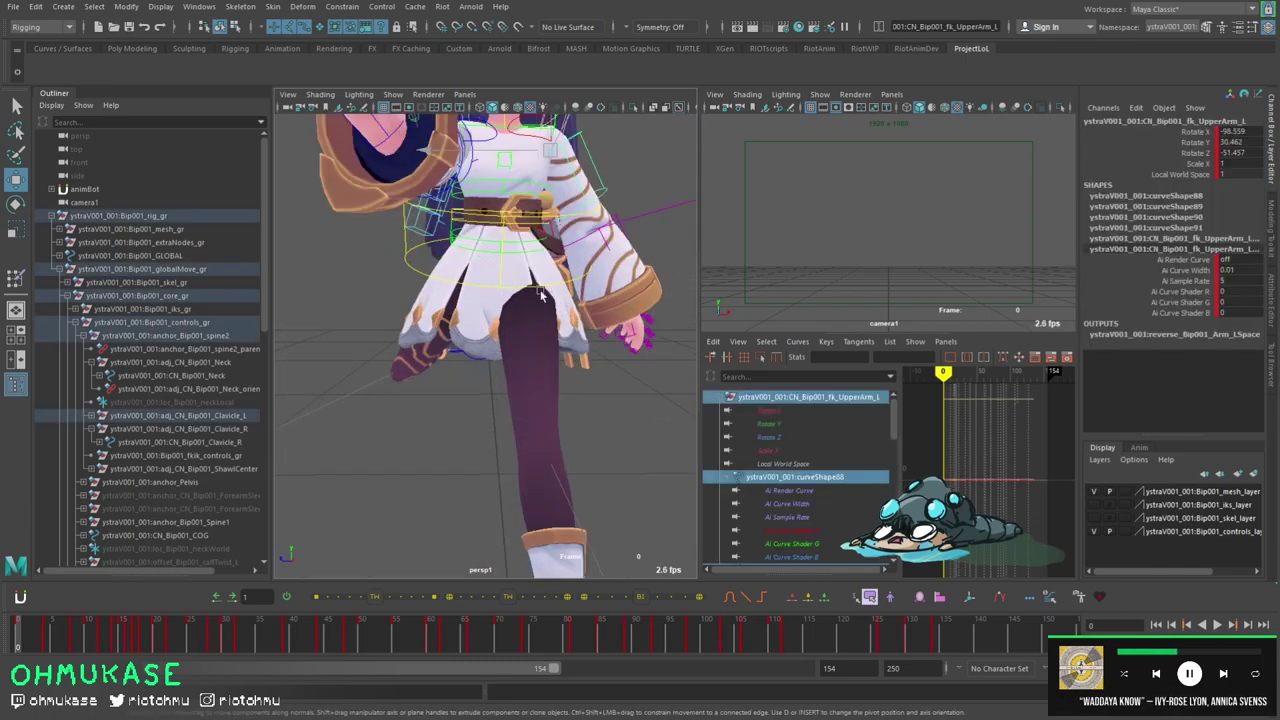
# - Try rotating the waist control at frame 0 to test the arms' world-space behaviour, and undo the test rotation
pyautogui.click(479, 238)
pyautogui.press('e')
pyautogui.moveTo(506, 249); pyautogui.dragTo(566, 214)
pyautogui.hotkey('ctrl', 'z')
pyautogui.press('w')
pyautogui.click(568, 206)
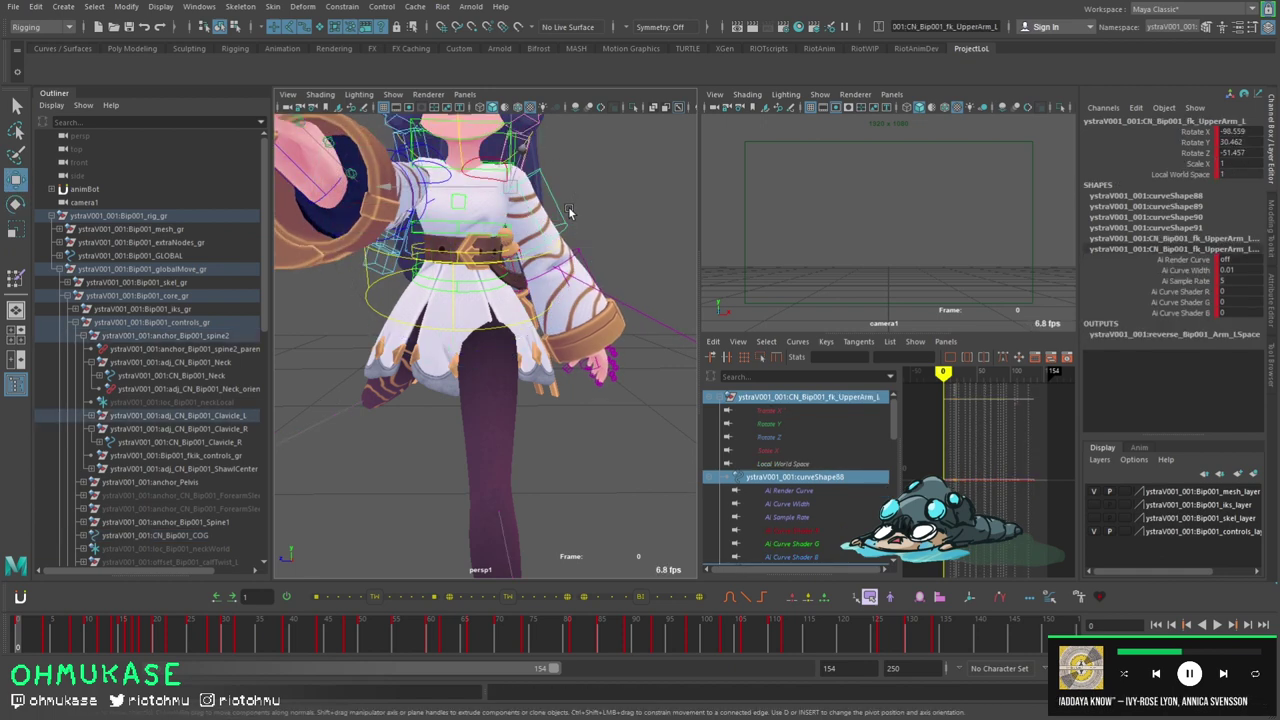
pyautogui.scroll(-5, 564, 209)
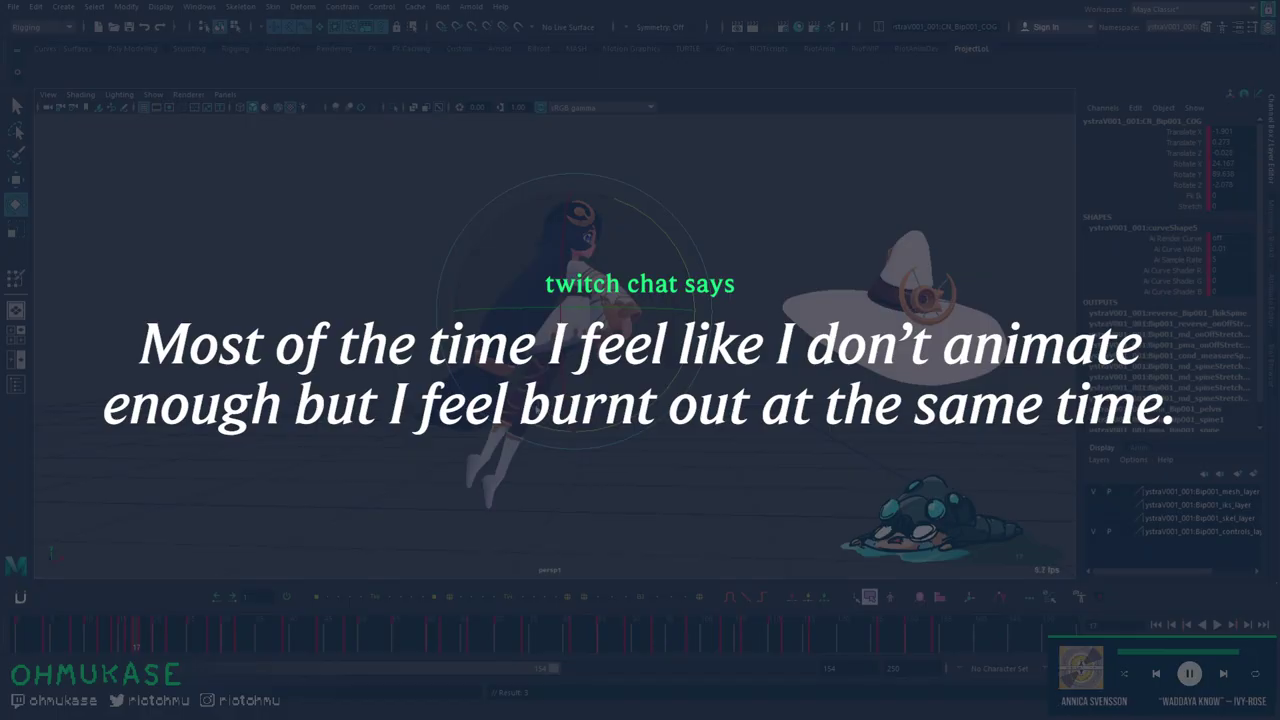
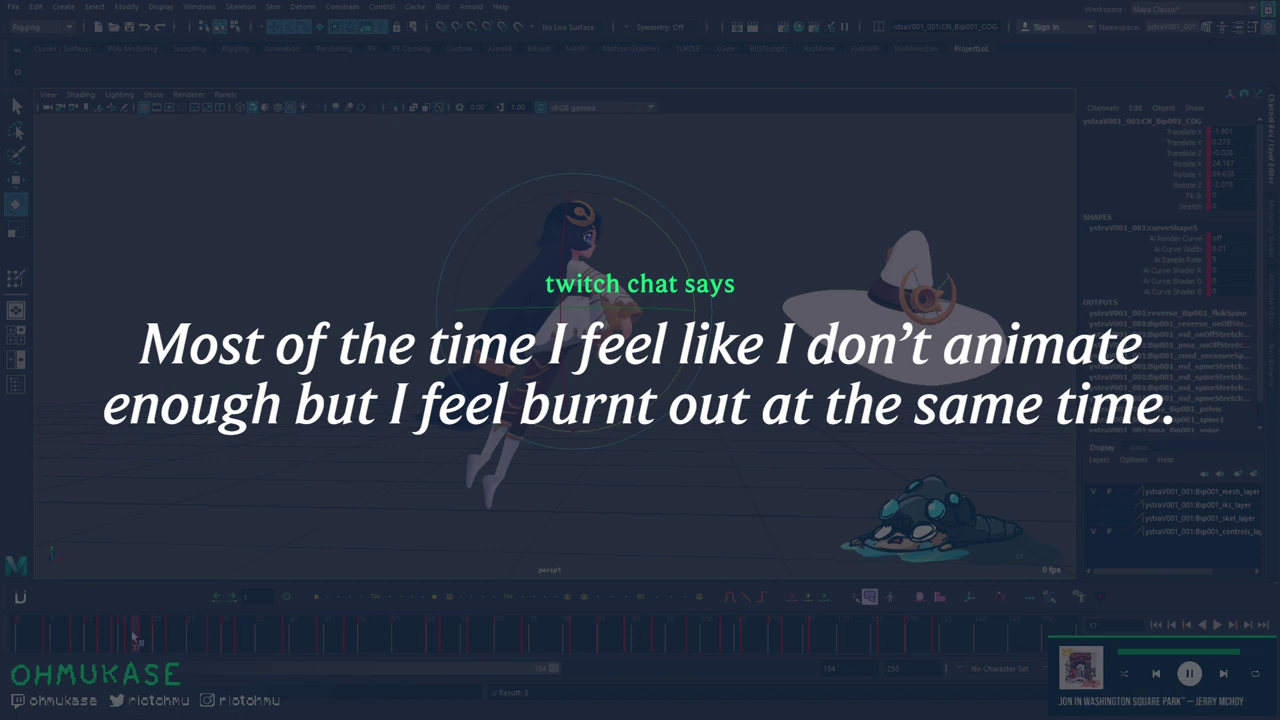
# - Scrub forward from frame 17, compare neighbouring frames and examine the shoulders at frame 14
pyautogui.click(131, 636)
pyautogui.moveTo(131, 637); pyautogui.dragTo(197, 637)
pyautogui.press('.')
pyautogui.press(',')
pyautogui.press('.')
pyautogui.press(',')
pyautogui.scroll(3, 555, 345)
pyautogui.keyDown('alt'); pyautogui.moveTo(690, 370); pyautogui.dragTo(556, 452); pyautogui.keyUp('alt')
# - Rotate the left clavicle control at frame 14 to about X -6.1, Y -18.8, Z 11.8
pyautogui.press('w')
pyautogui.click(702, 304)
pyautogui.press('e')
pyautogui.moveTo(607, 206); pyautogui.dragTo(645, 255)
pyautogui.hotkey('ctrl', 'z')
pyautogui.moveTo(613, 200); pyautogui.dragTo(642, 271)
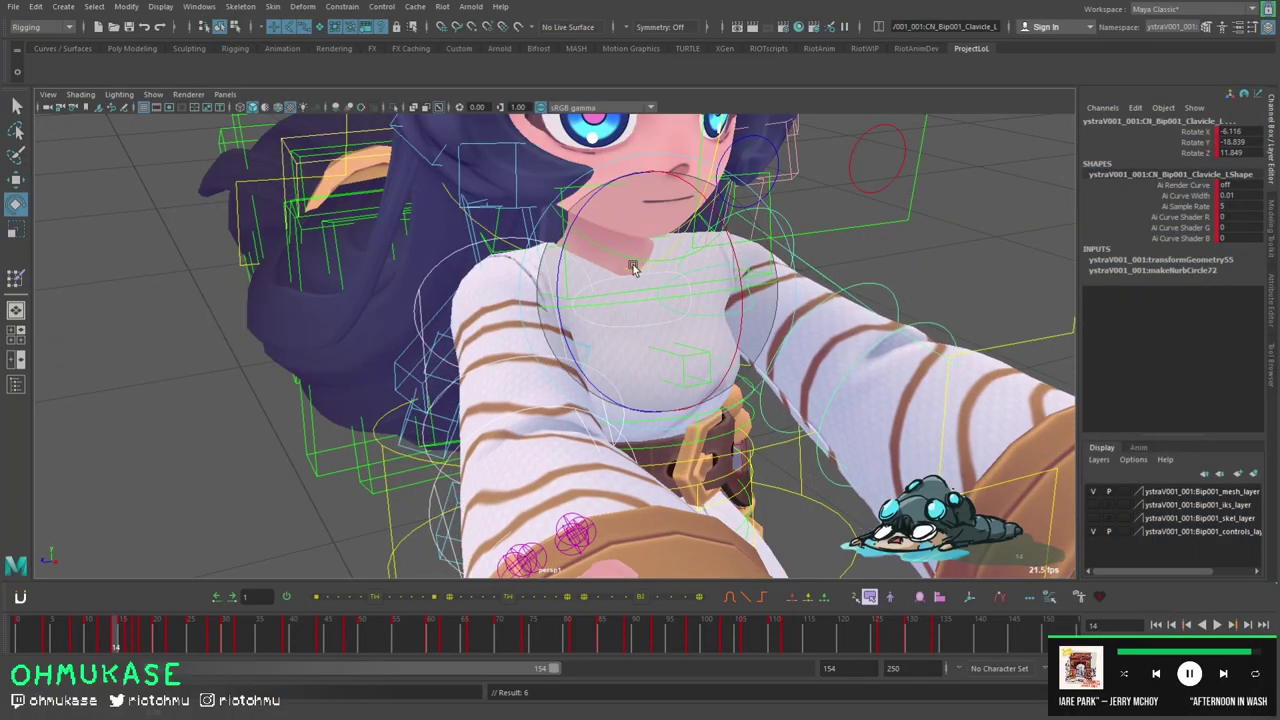
# - Refine the left clavicle's rotation to about X 1.7, Y -23, Z 15.5, key it at frame 14 and compare the adjacent frame
pyautogui.scroll(-3, 641, 330)
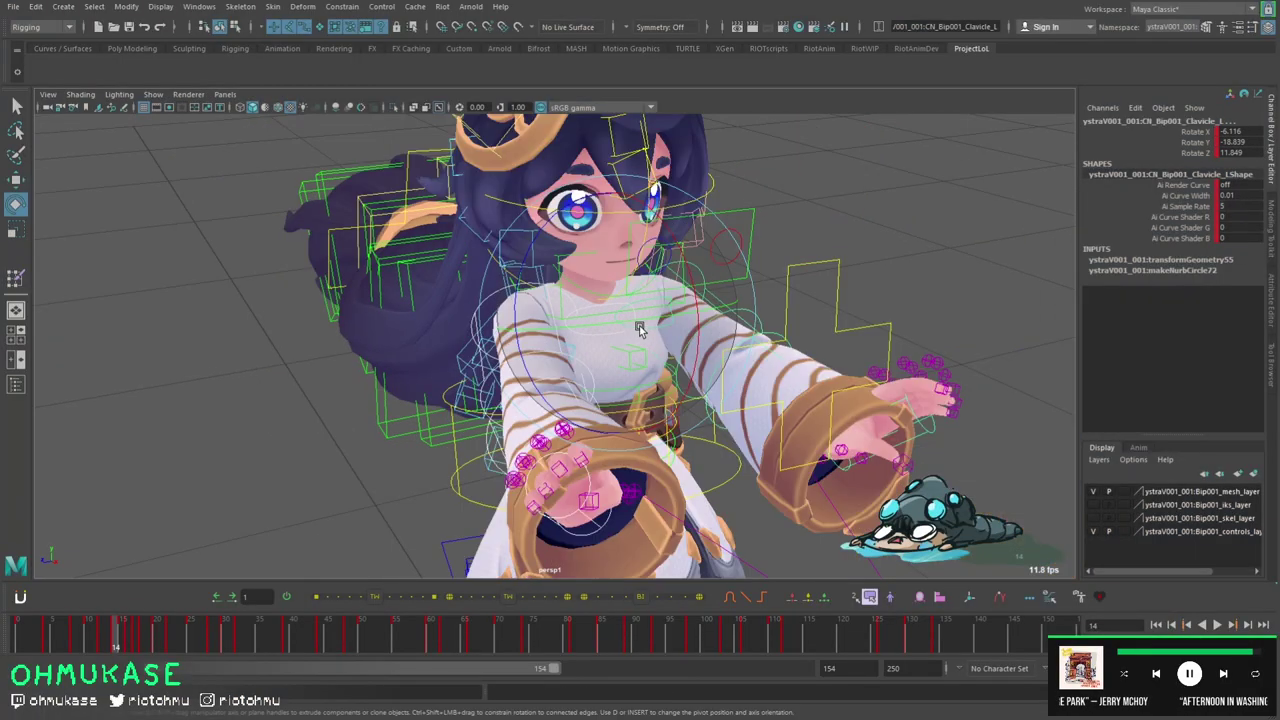
pyautogui.moveTo(579, 299); pyautogui.dragTo(540, 390)
pyautogui.hotkey('alt', '1')
pyautogui.keyDown('alt'); pyautogui.moveTo(760, 350); pyautogui.dragTo(711, 346, button='right'); pyautogui.keyUp('alt')
pyautogui.press('s')
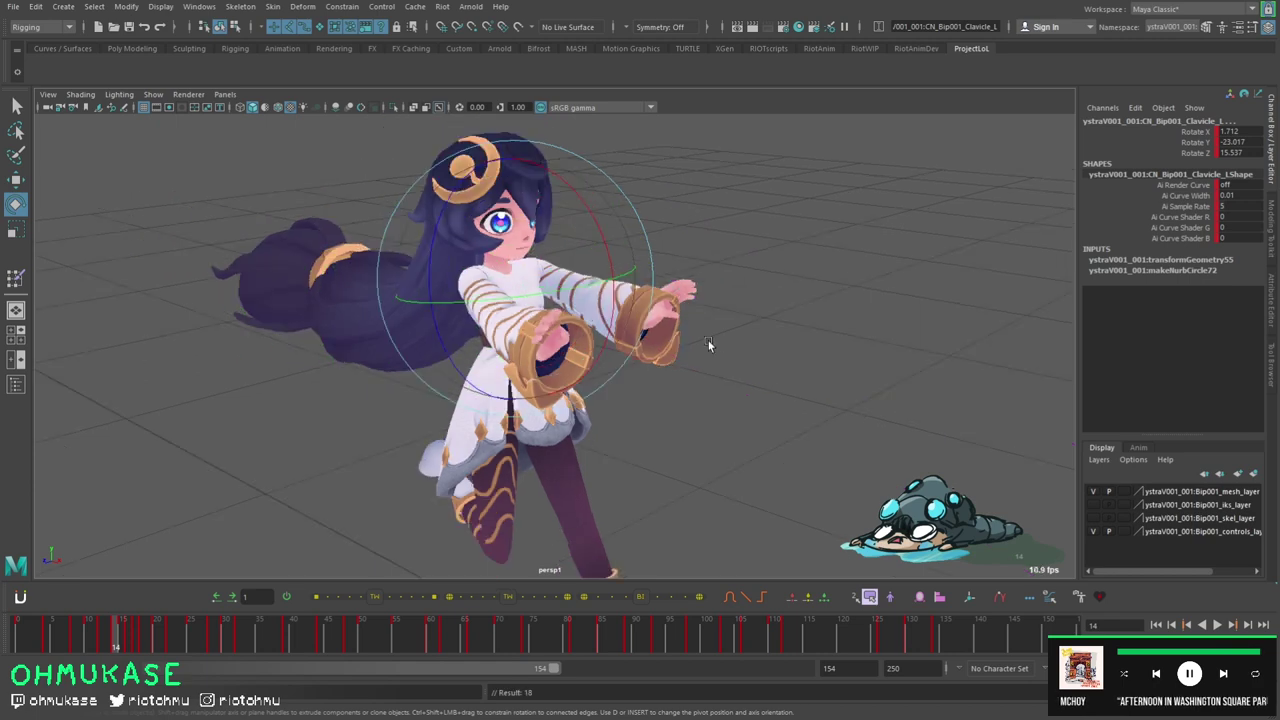
pyautogui.press(',')
pyautogui.press('.')
# - Rotate the FK Spine2 control to -6.43 around Y at frame 14 and save the scene
pyautogui.keyDown('alt'); pyautogui.moveTo(692, 333); pyautogui.dragTo(536, 385); pyautogui.keyUp('alt')
pyautogui.hotkey('alt', '1')
pyautogui.keyDown('alt'); pyautogui.moveTo(536, 385); pyautogui.dragTo(600, 350, button='right'); pyautogui.keyUp('alt')
pyautogui.scroll(3, 508, 295)
pyautogui.press('w')
pyautogui.click(521, 263)
pyautogui.press('e')
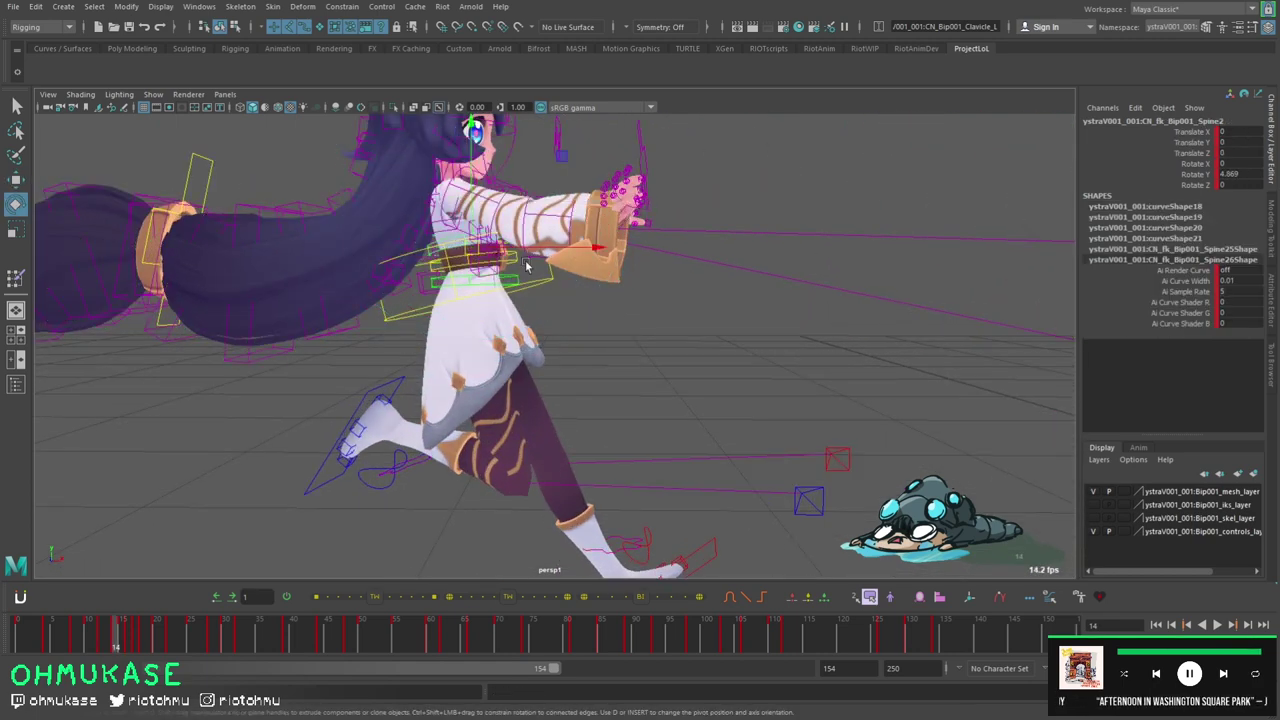
pyautogui.scroll(-5, 595, 276)
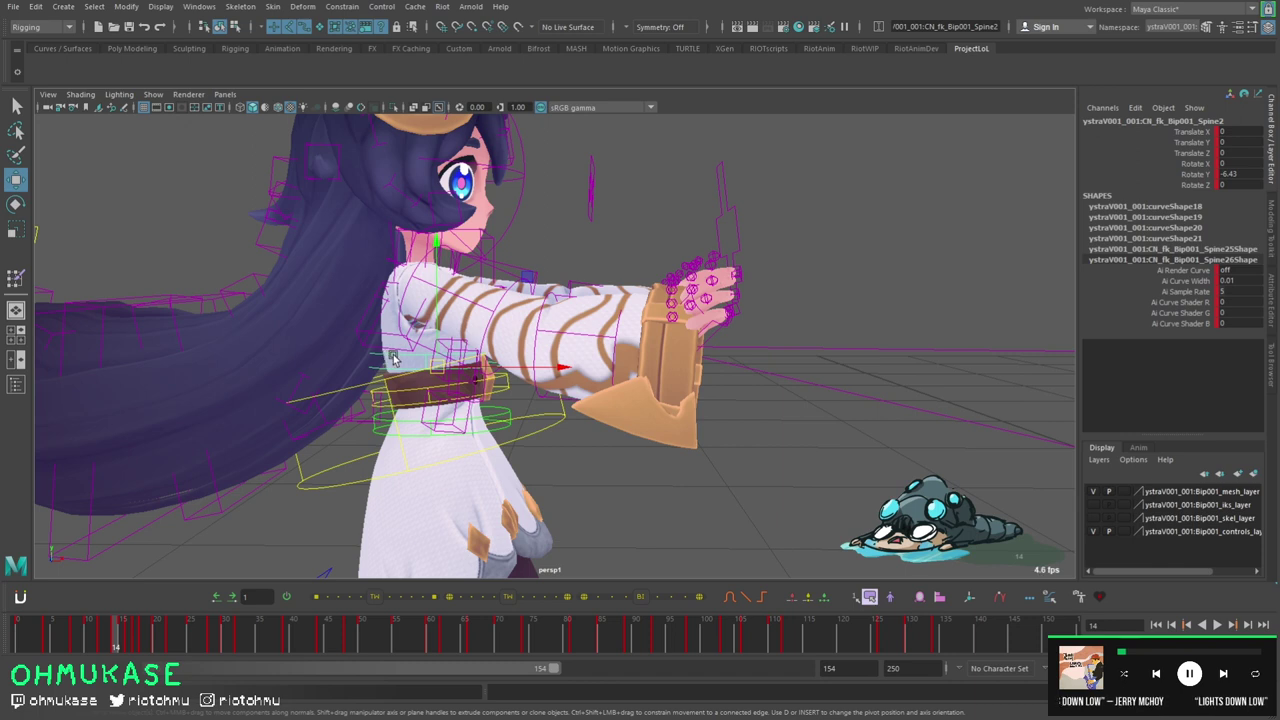
pyautogui.press('q')
pyautogui.hotkey('ctrl', 's')
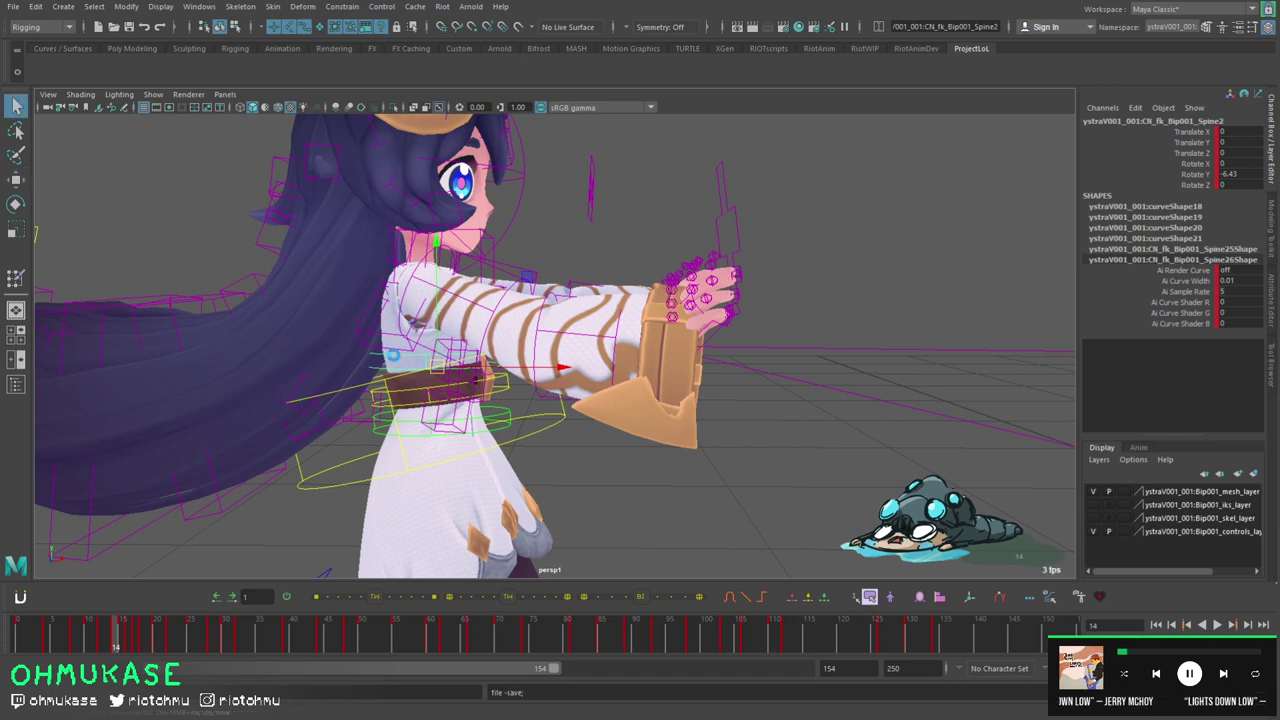
# - Rotate the FK Spine1 control to about -4 around Y at frame 14
pyautogui.press('r')
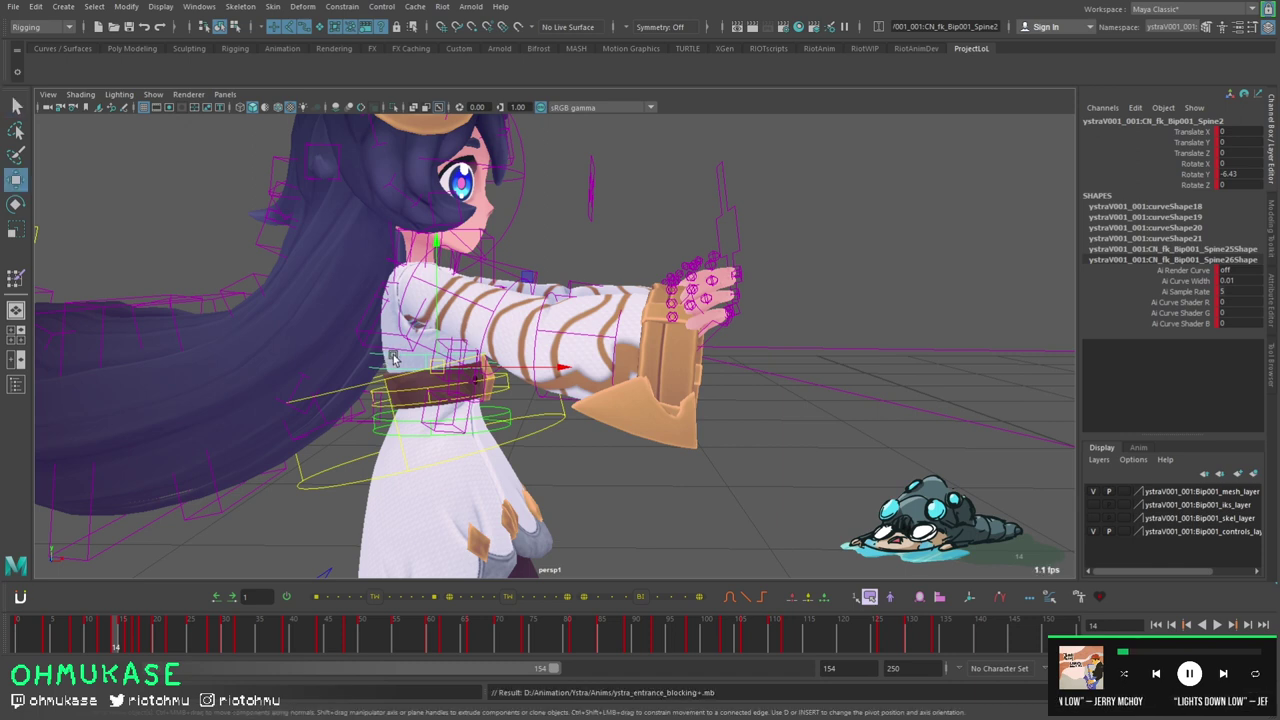
pyautogui.click(399, 391)
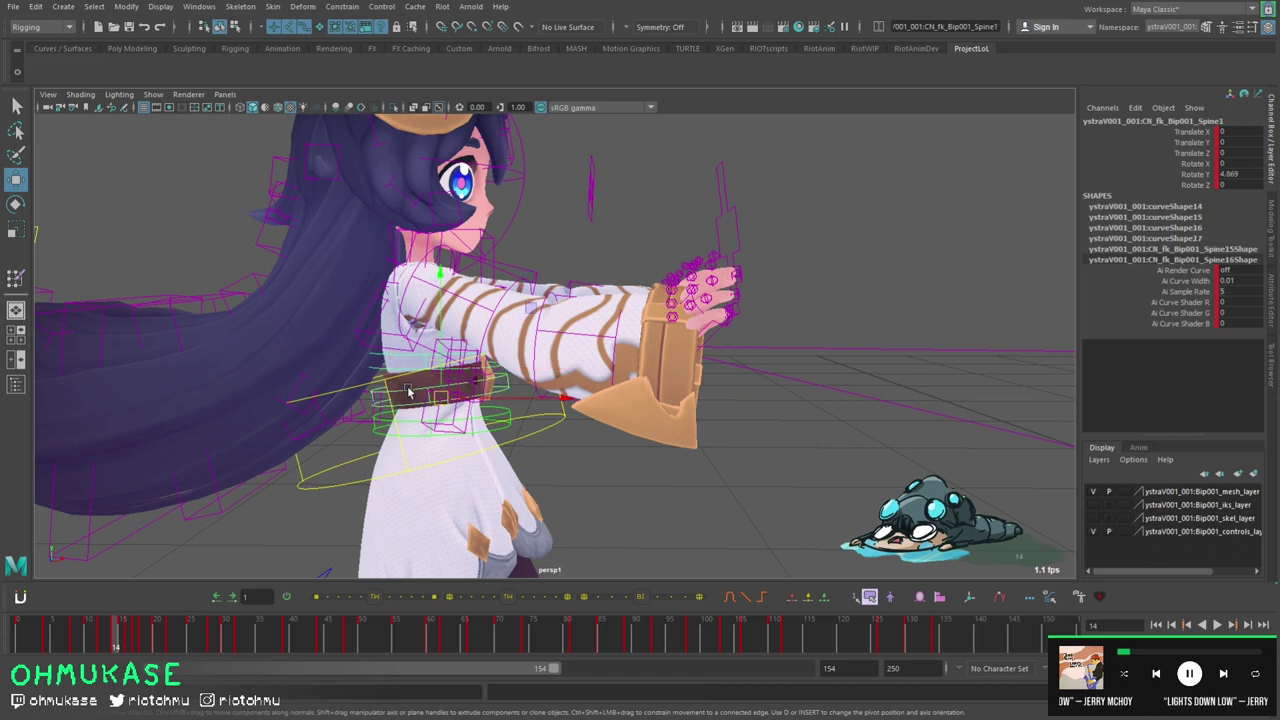
pyautogui.press('e')
pyautogui.moveTo(527, 320); pyautogui.dragTo(545, 340)
pyautogui.press('w')
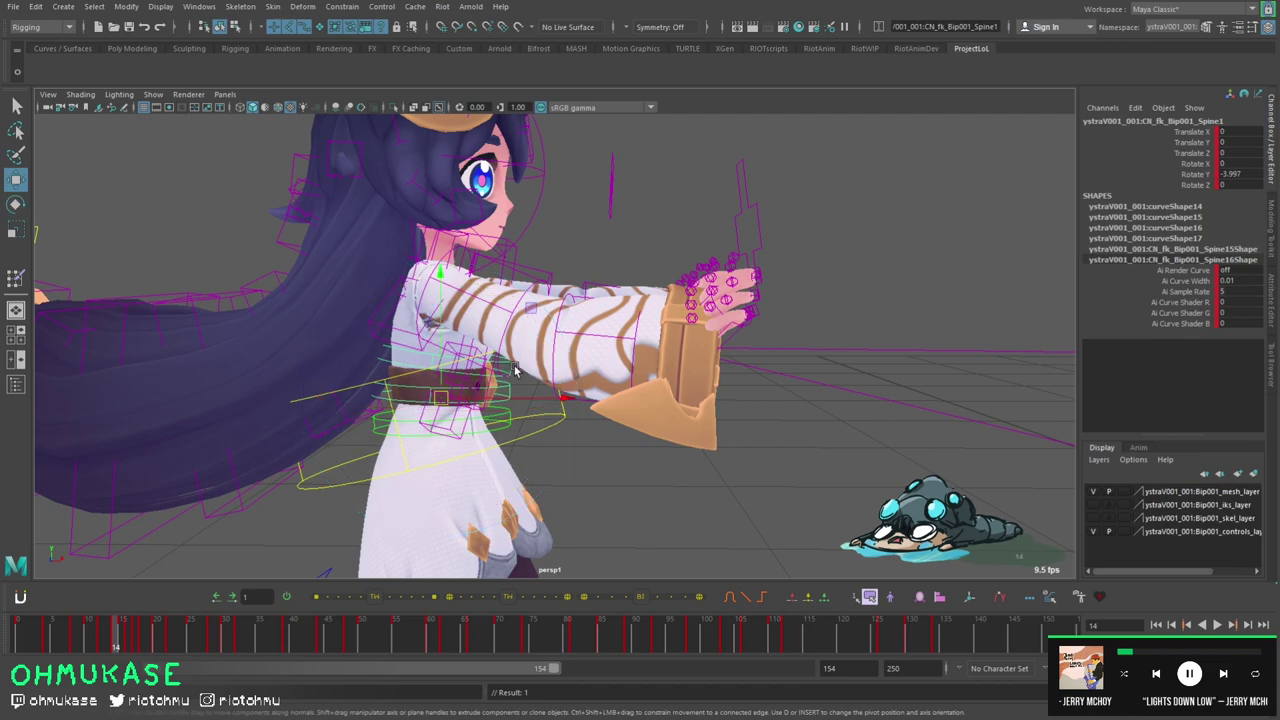
# - Add the FK Spine2 control to the selection and compare the body poses from frame 12 through the crouch to frame 17
pyautogui.keyDown('shift'); pyautogui.click(509, 367); pyautogui.keyUp('shift')
pyautogui.press(',')
pyautogui.press(',')
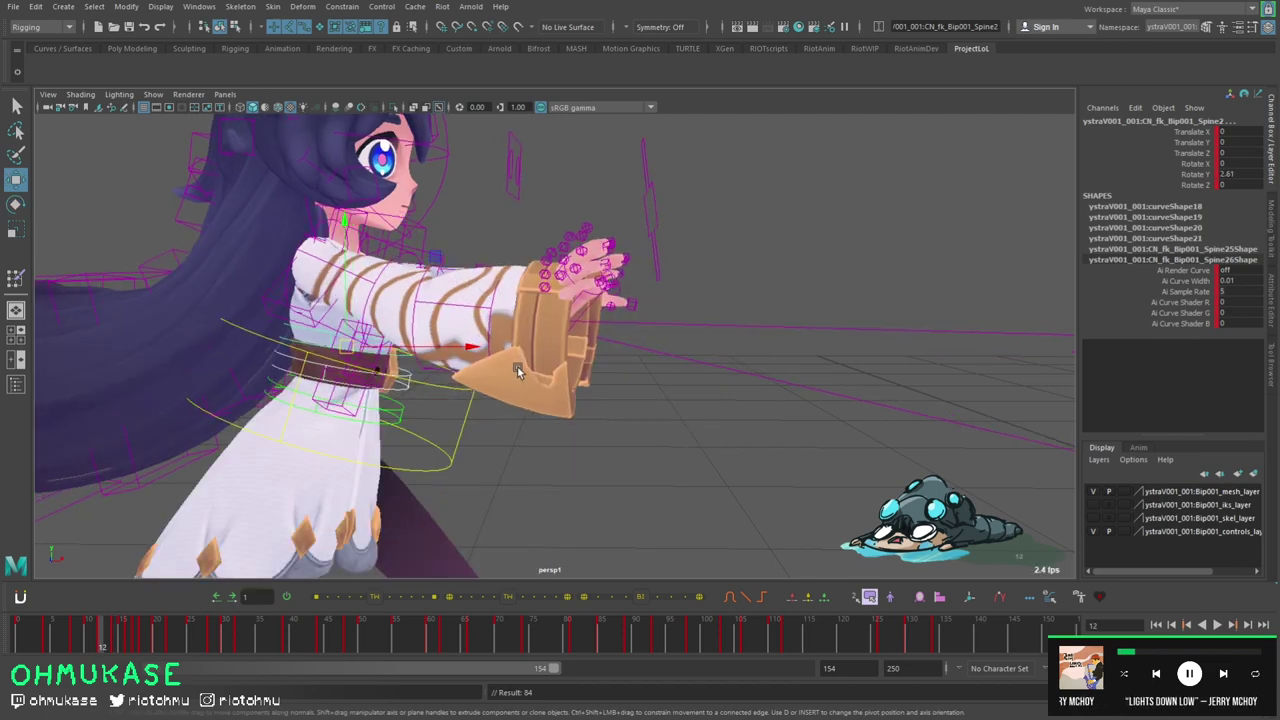
pyautogui.press('.')
pyautogui.press('.')
pyautogui.press('.')
pyautogui.scroll(-3, 580, 394)
pyautogui.keyDown('alt'); pyautogui.moveTo(580, 394); pyautogui.dragTo(480, 347, button='middle'); pyautogui.keyUp('alt')
pyautogui.hotkey('alt', '1')
pyautogui.press('.')
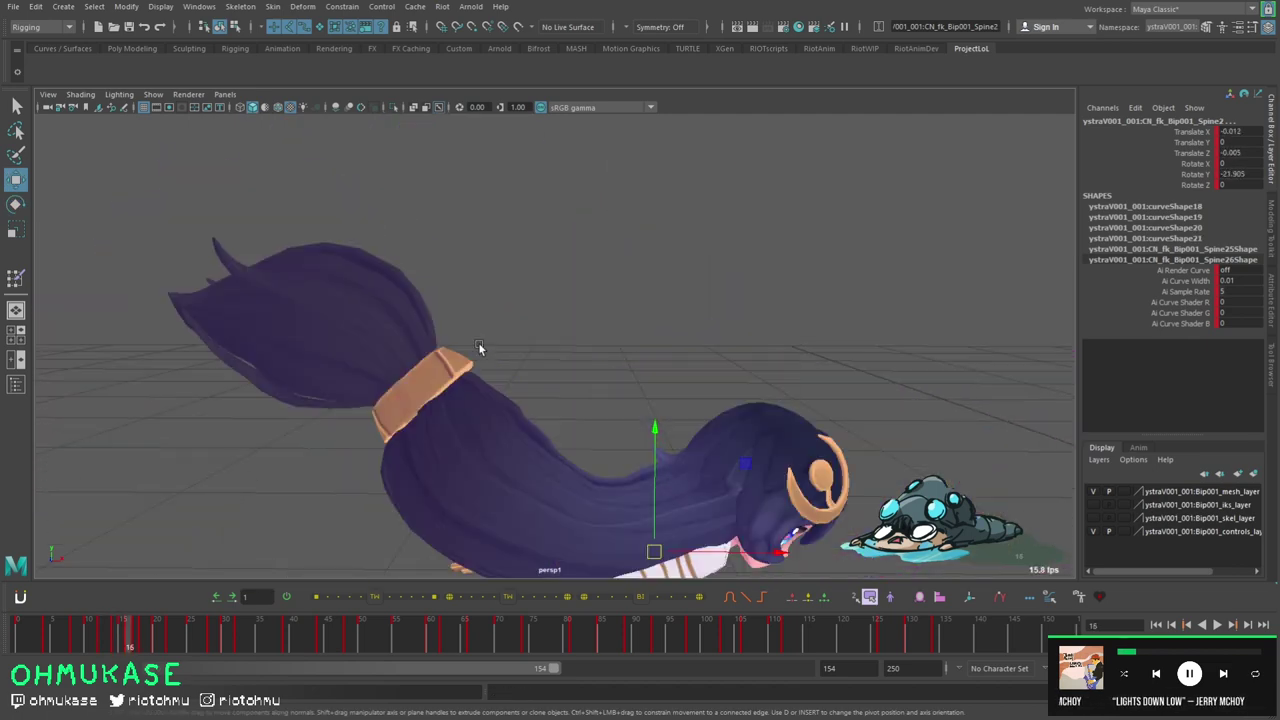
pyautogui.press(',')
pyautogui.press(',')
pyautogui.hotkey('alt', ',')
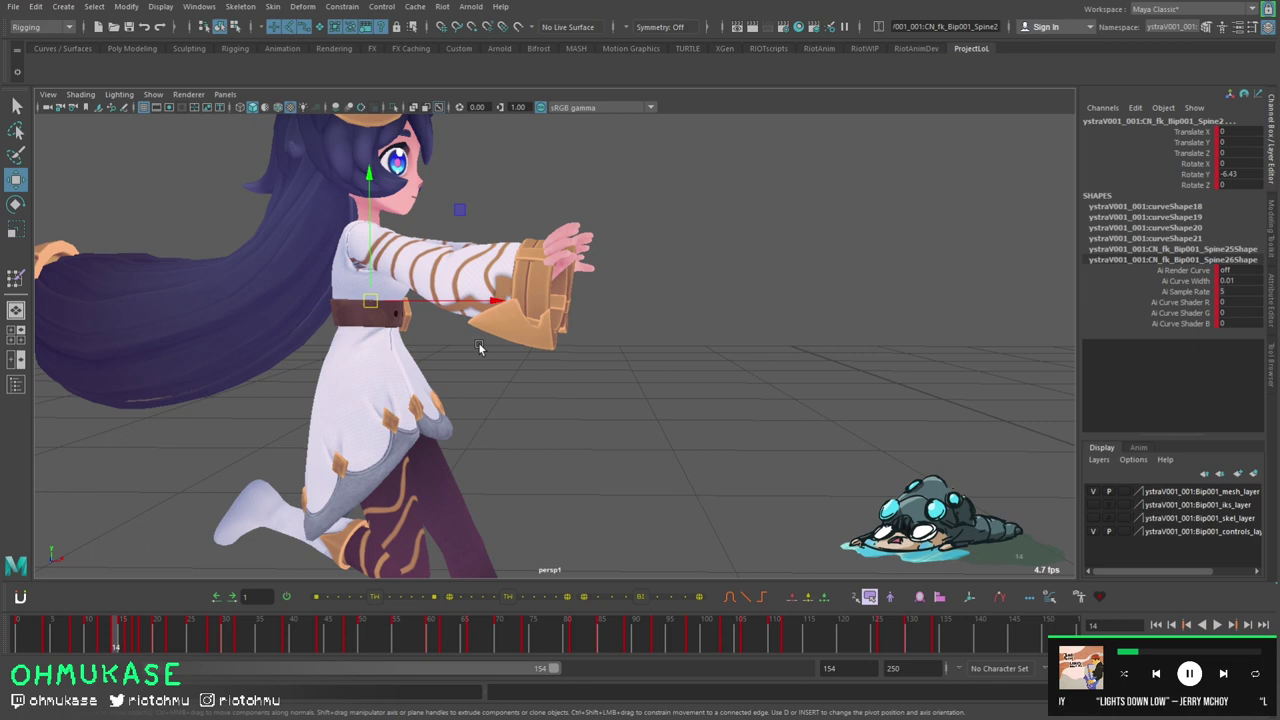
pyautogui.hotkey('alt', '.')
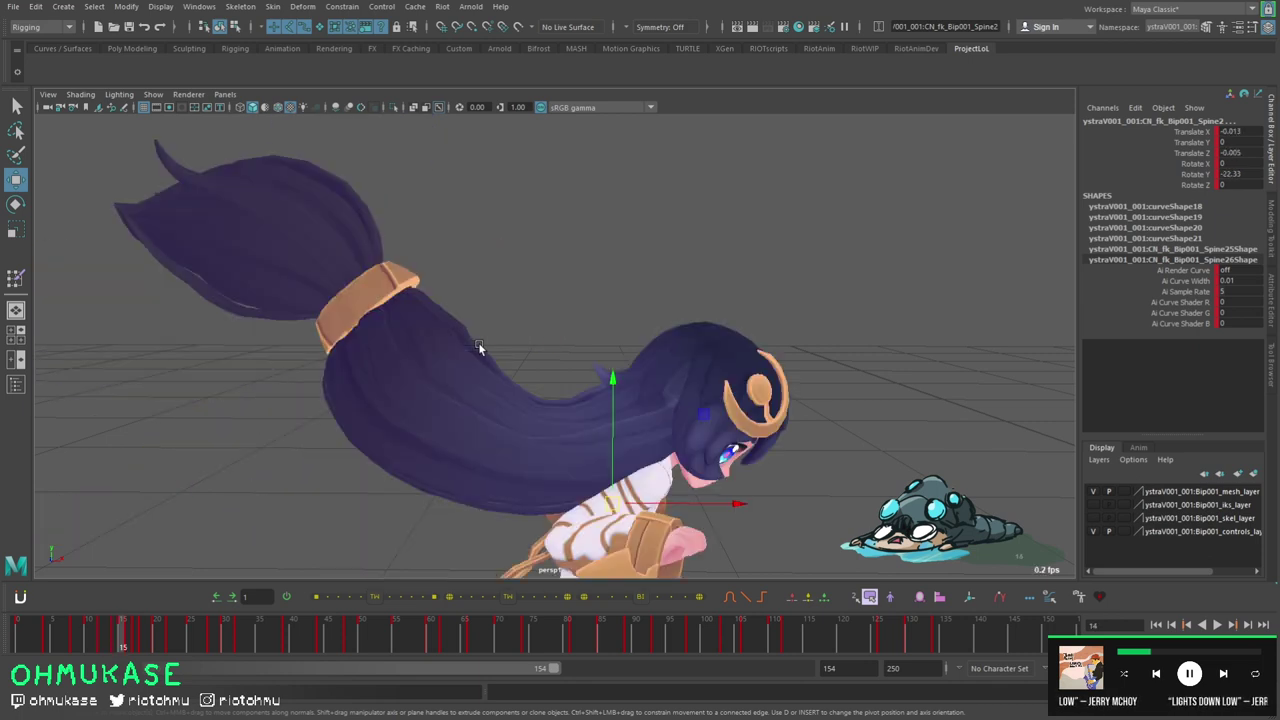
pyautogui.scroll(-4, 532, 342)
pyautogui.keyDown('alt'); pyautogui.moveTo(500, 340); pyautogui.dragTo(418, 291, button='middle'); pyautogui.keyUp('alt')
pyautogui.hotkey('alt', ',')
pyautogui.hotkey('alt', '.')
pyautogui.hotkey('alt', '.')
pyautogui.hotkey('alt', '.')
pyautogui.hotkey('alt', ',')
pyautogui.hotkey('alt', '.')
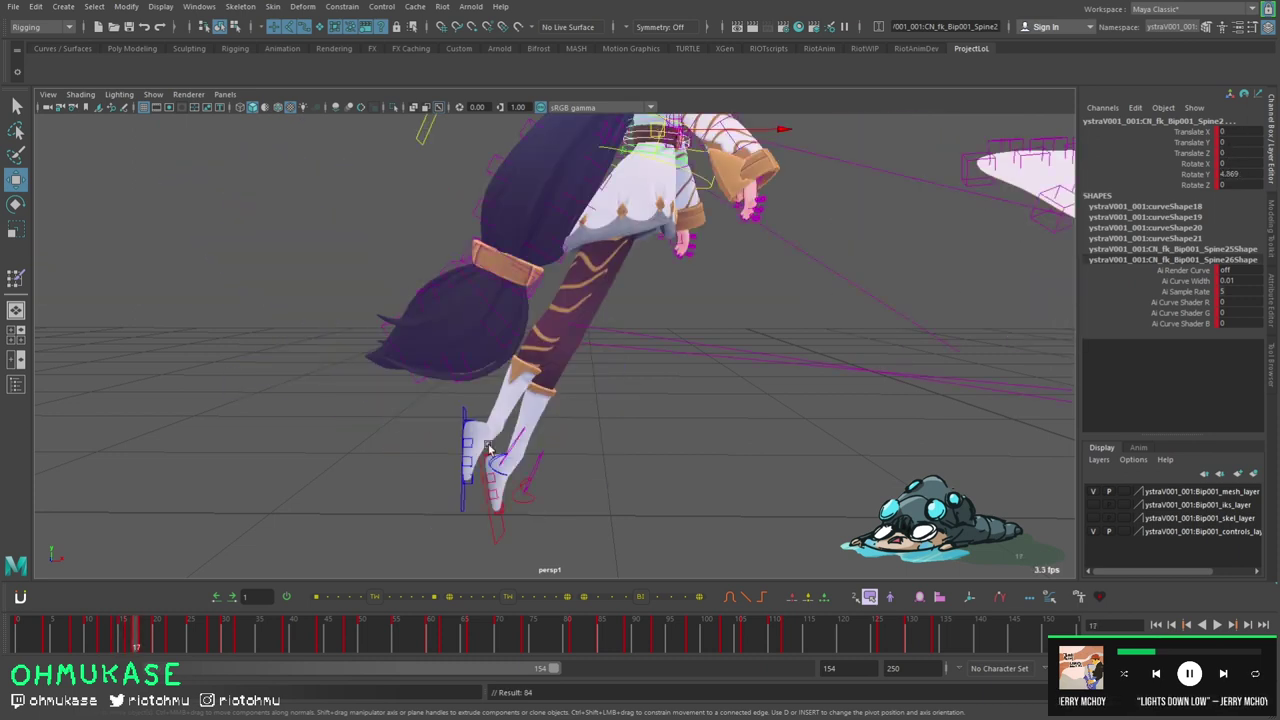
# - Move the right IK foot control at frame 17 to about Translate X -2.076, Y 0.37
pyautogui.click(459, 413)
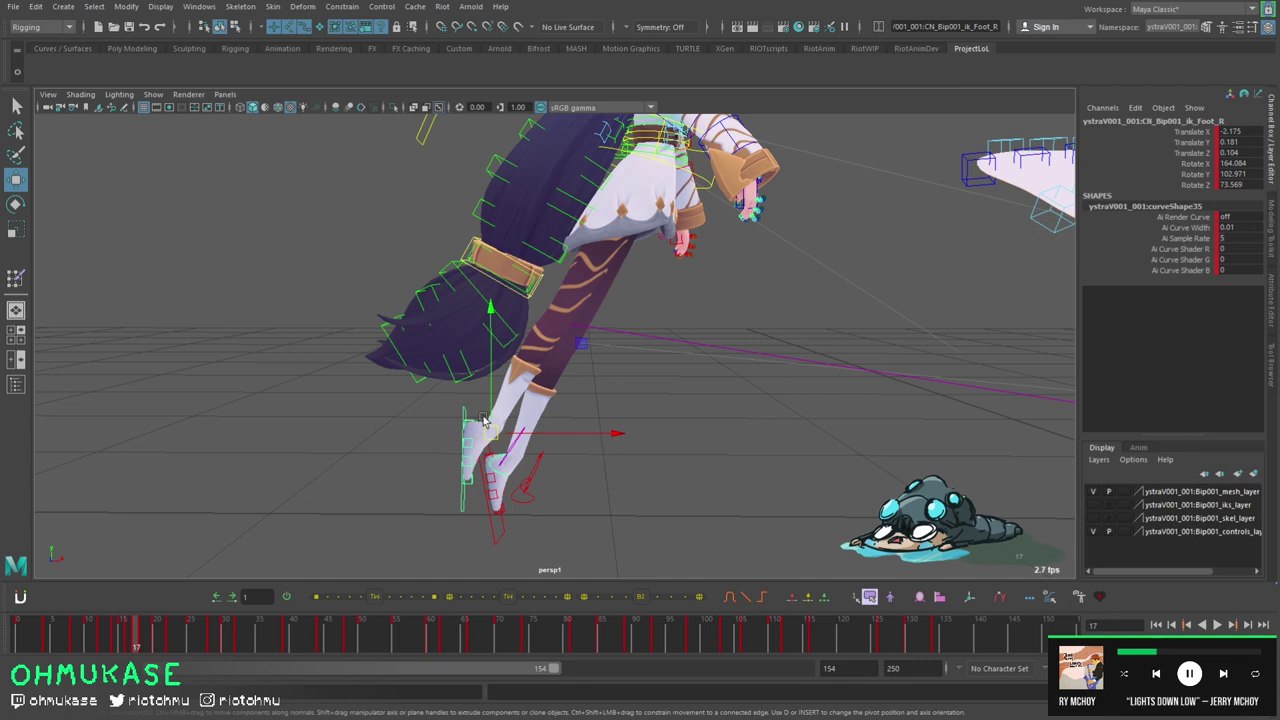
pyautogui.moveTo(492, 400); pyautogui.dragTo(520, 344)
pyautogui.scroll(-5, 520, 345)
pyautogui.keyDown('alt'); pyautogui.moveTo(580, 359); pyautogui.dragTo(500, 394, button='middle'); pyautogui.keyUp('alt')
pyautogui.keyDown('alt'); pyautogui.moveTo(500, 394); pyautogui.dragTo(672, 365); pyautogui.keyUp('alt')
pyautogui.press('.')
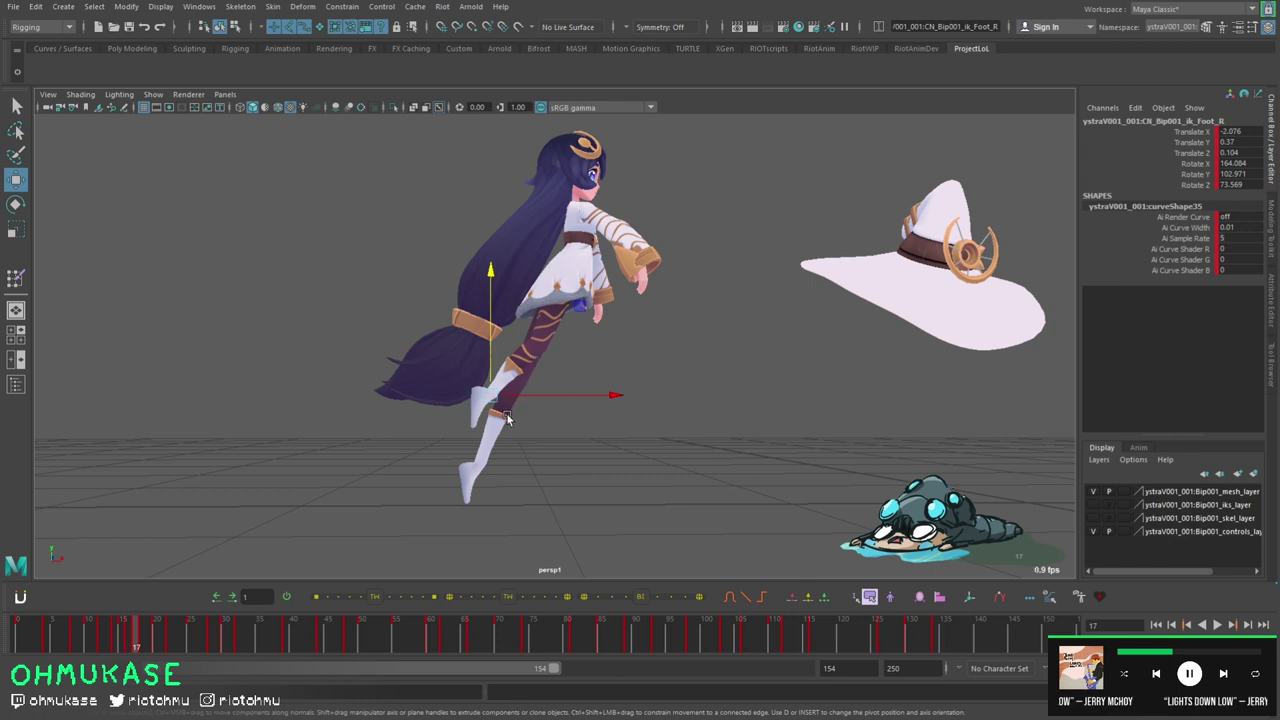
pyautogui.hotkey('alt', '1')
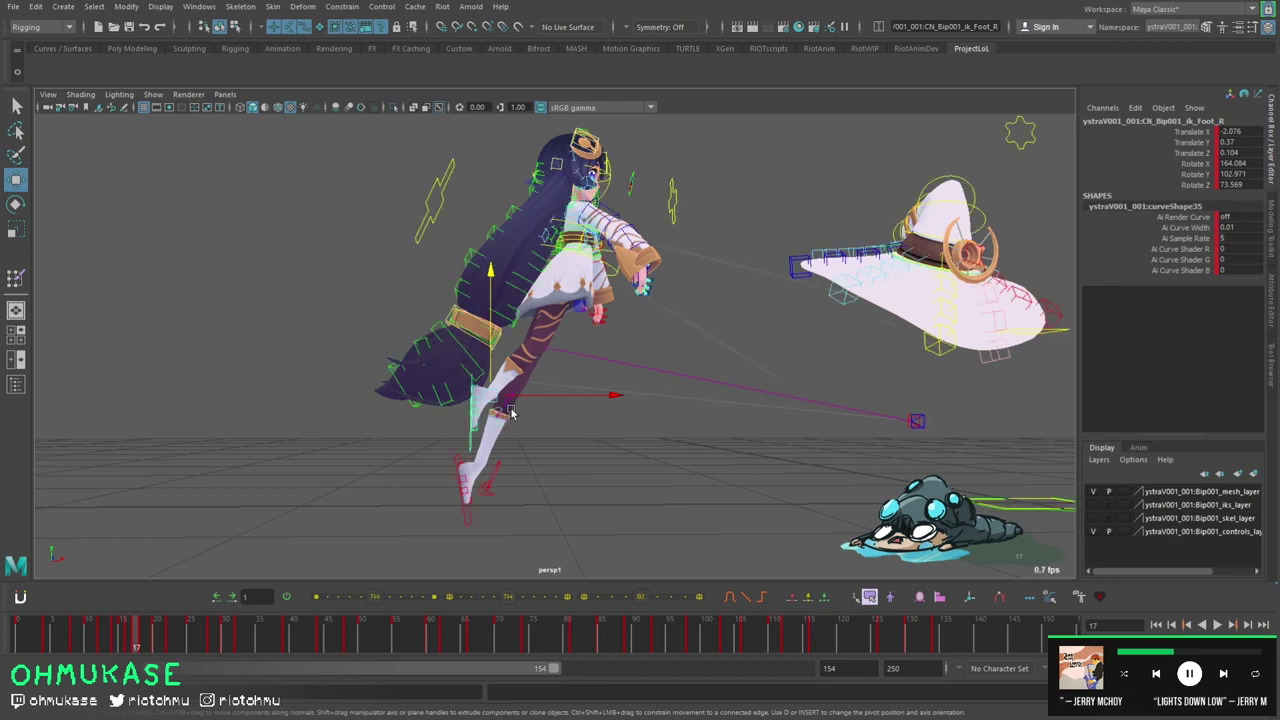
# - Try a new rotation of the left IK foot control at frame 17 and undo it
pyautogui.moveTo(503, 519); pyautogui.dragTo(484, 487)
pyautogui.press('e')
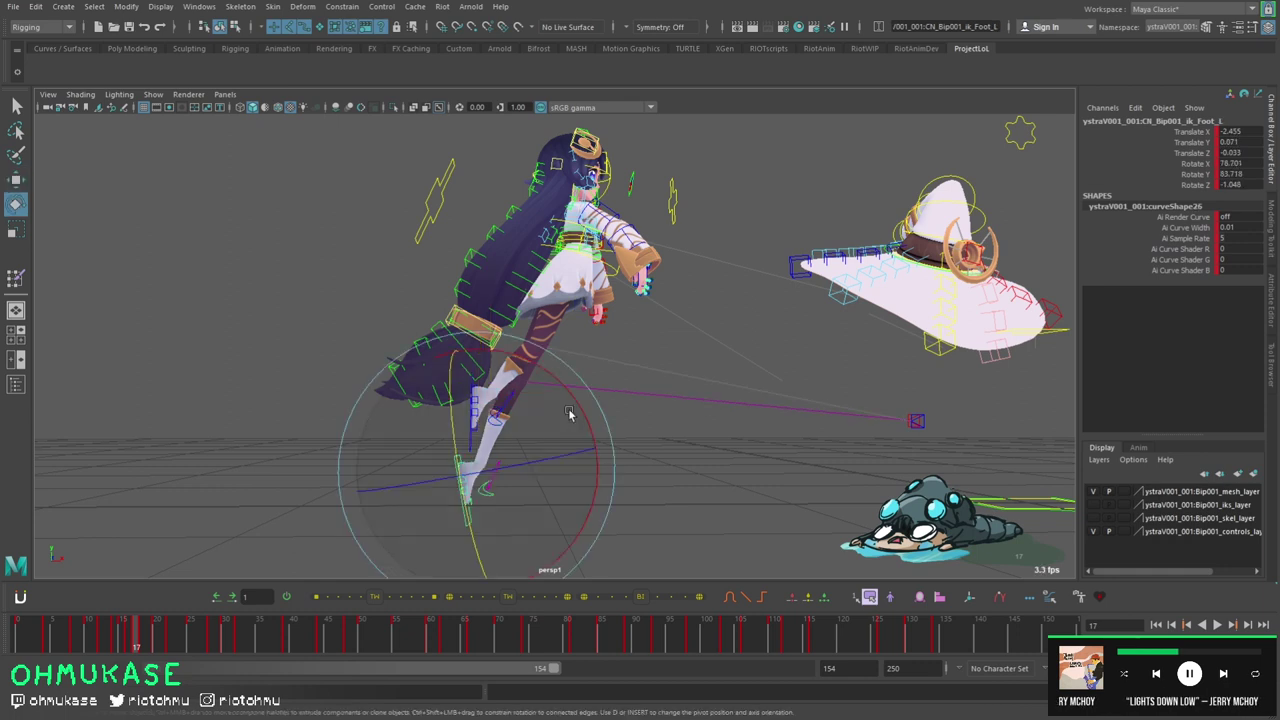
pyautogui.moveTo(578, 406)
pyautogui.mouseDown()
pyautogui.moveTo(537, 382)
pyautogui.moveTo(561, 387)
pyautogui.mouseUp()
pyautogui.hotkey('ctrl', 'z')
# - Examine the left foot's pose at frame 17 and compare it with the crouch at frame 16
pyautogui.hotkey('alt', '1')
pyautogui.scroll(4, 491, 478)
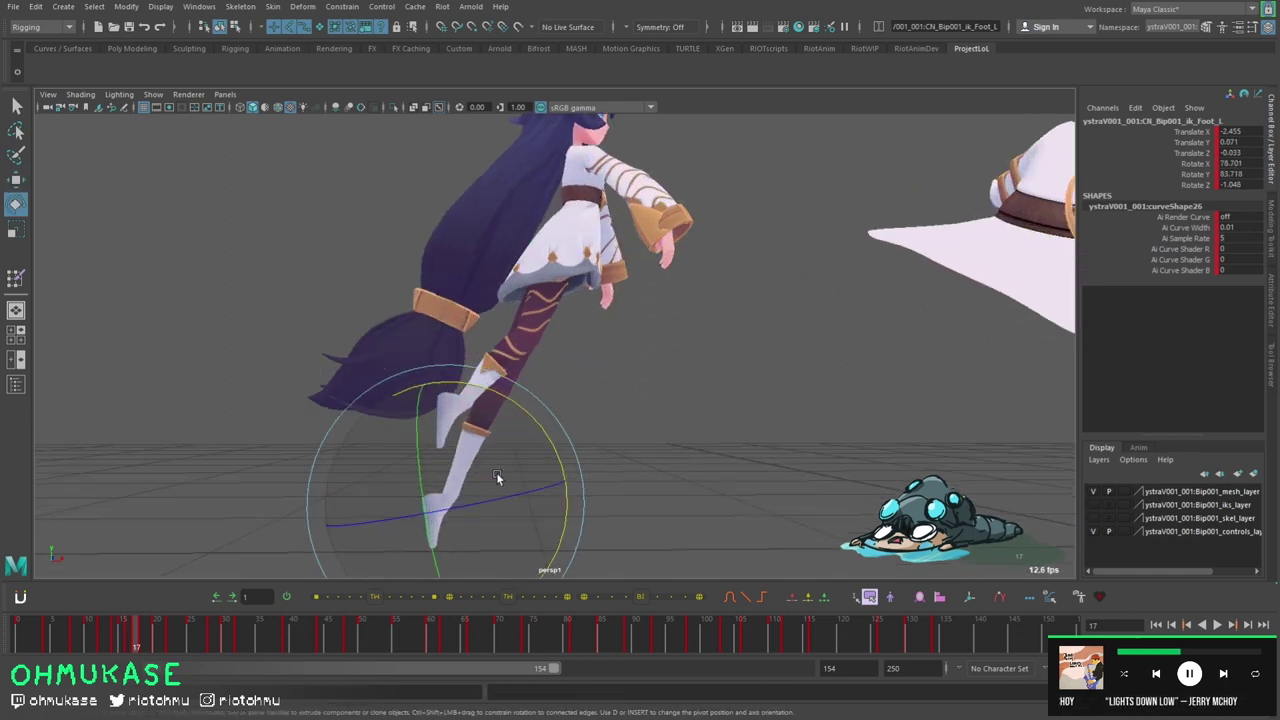
pyautogui.press(',')
pyautogui.press('.')
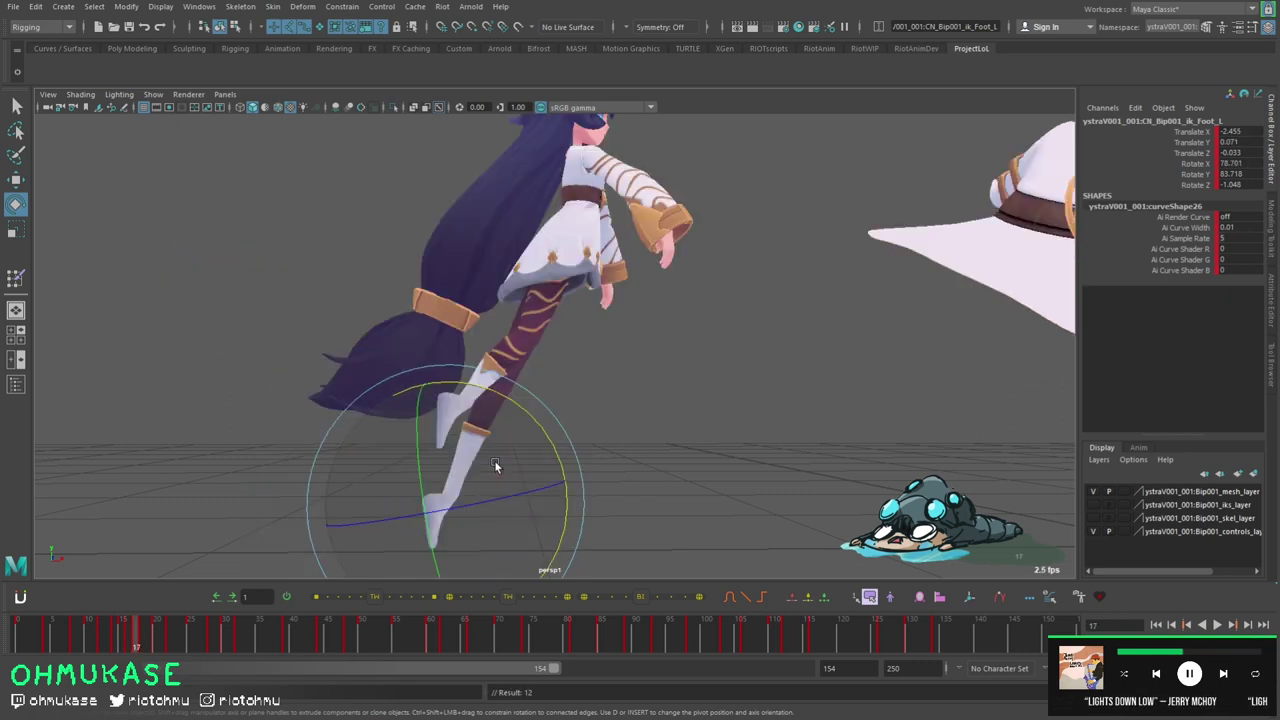
pyautogui.hotkey('alt', ',')
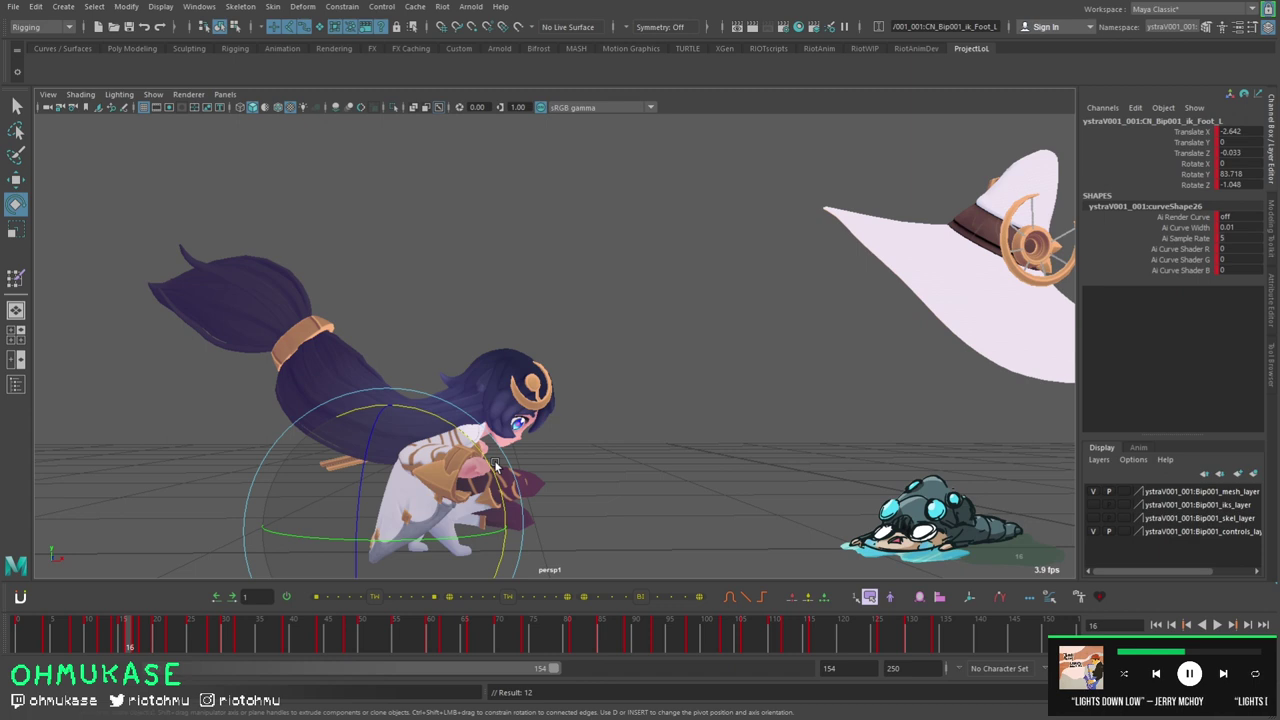
pyautogui.hotkey('alt', '.')
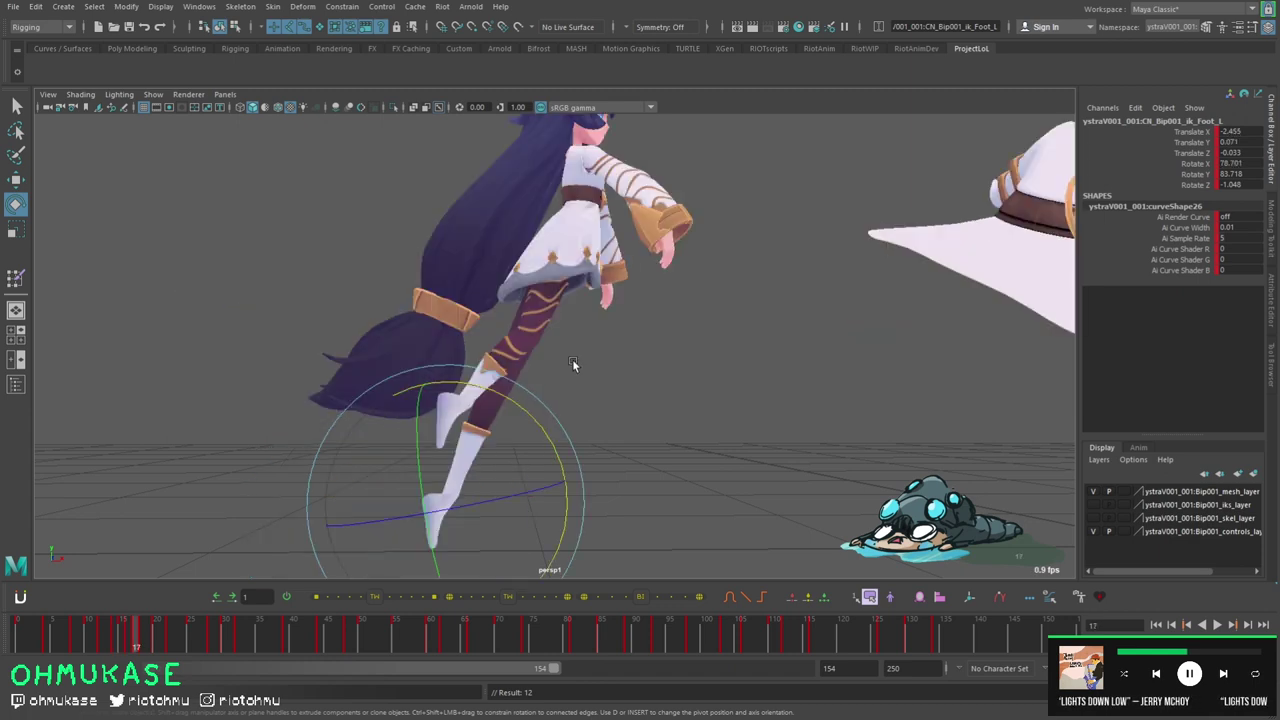
pyautogui.moveTo(473, 392); pyautogui.dragTo(478, 396)
pyautogui.press('w')
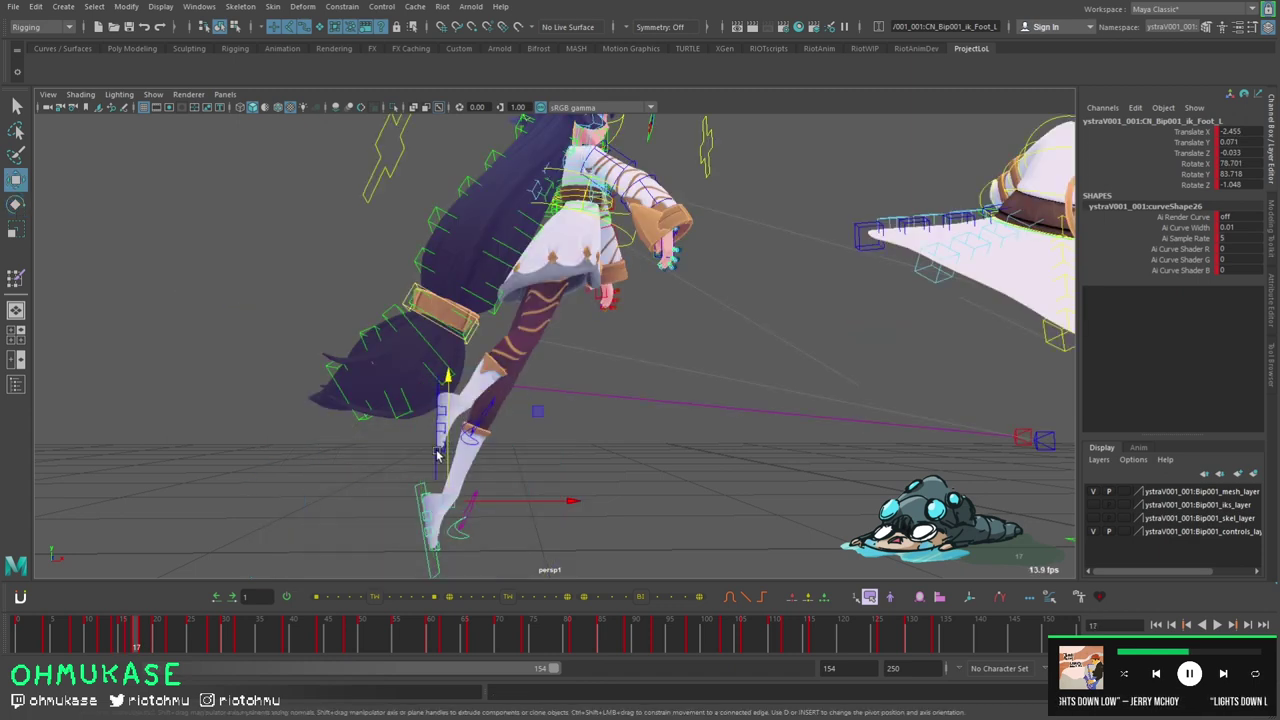
# - Rotate the right IK foot control to about 157 around X at frame 17 and compare the neighbouring frames
pyautogui.click(438, 452)
pyautogui.press('e')
pyautogui.press('e')
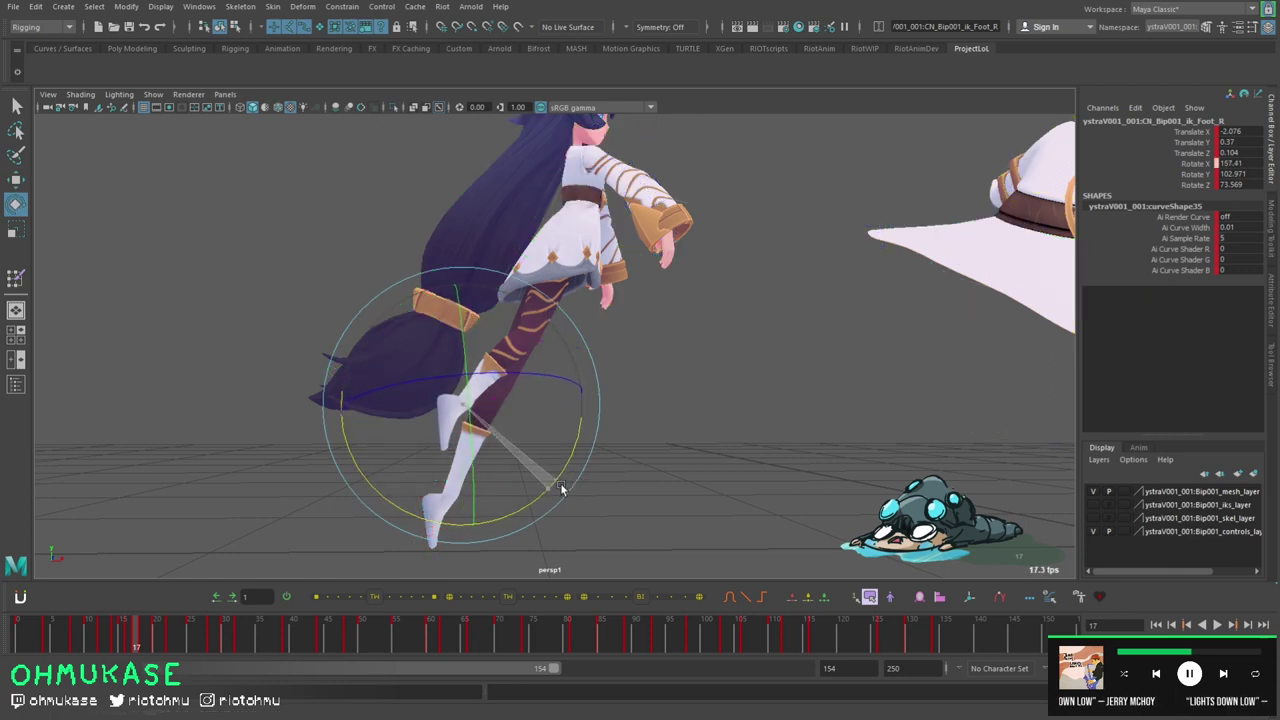
pyautogui.hotkey('alt', '.')
pyautogui.press('w')
pyautogui.hotkey('alt', ',')
pyautogui.hotkey('alt', ',')
pyautogui.hotkey('alt', '.')
pyautogui.hotkey('alt', '.')
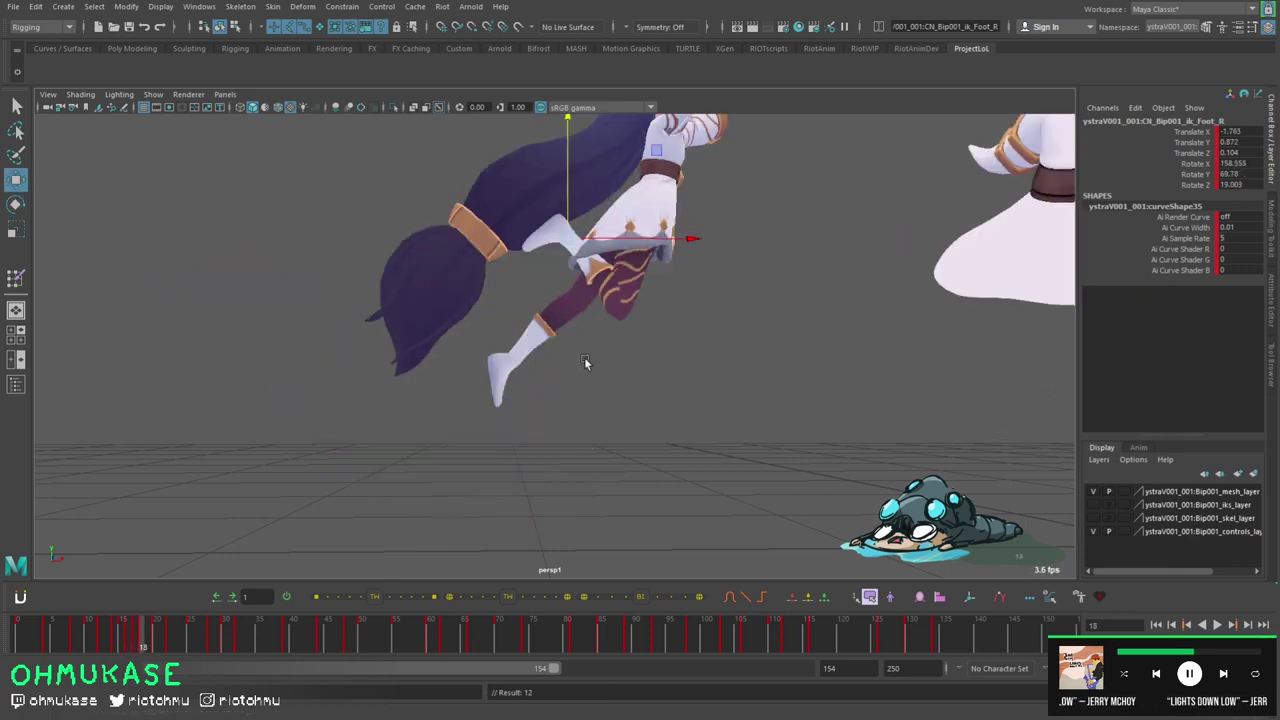
# - Try small vertical moves of the right IK foot control at frame 18 and undo them
pyautogui.keyDown('alt'); pyautogui.moveTo(584, 357); pyautogui.dragTo(559, 414, button='middle'); pyautogui.keyUp('alt')
pyautogui.moveTo(542, 286); pyautogui.dragTo(544, 290)
pyautogui.hotkey('ctrl', 'z')
pyautogui.hotkey('ctrl', 's')
pyautogui.press('q')
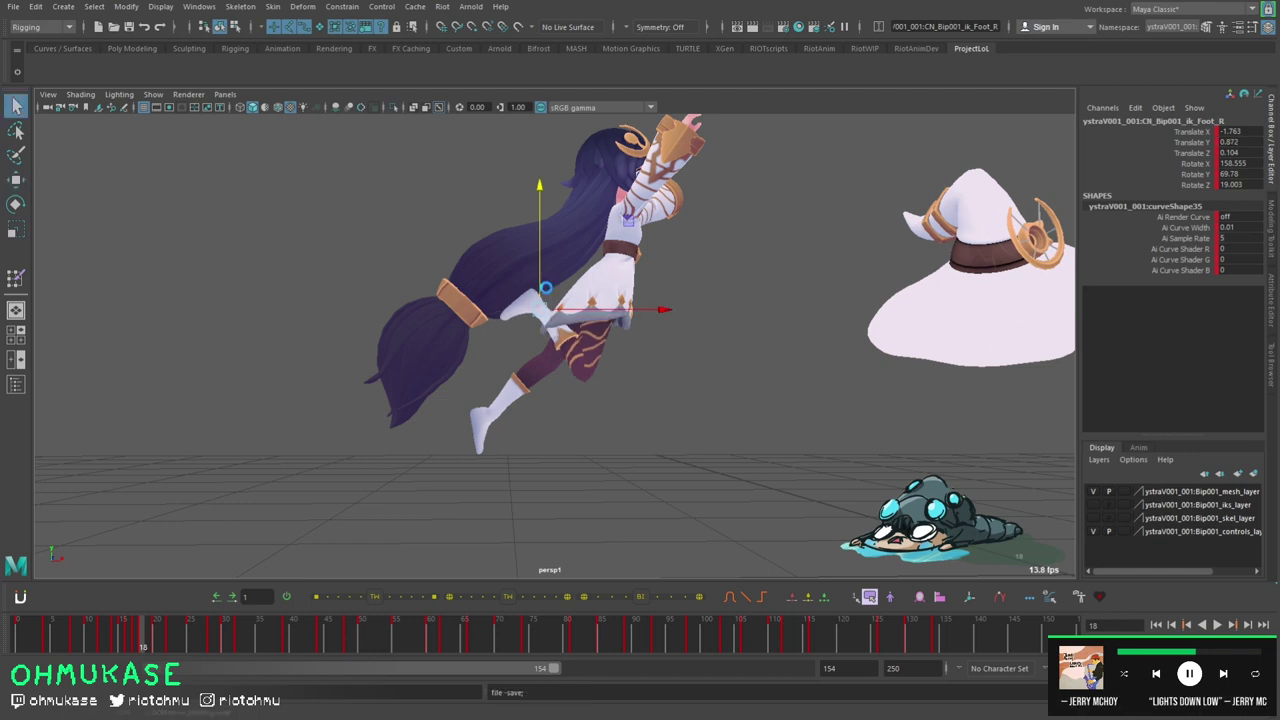
pyautogui.press('w')
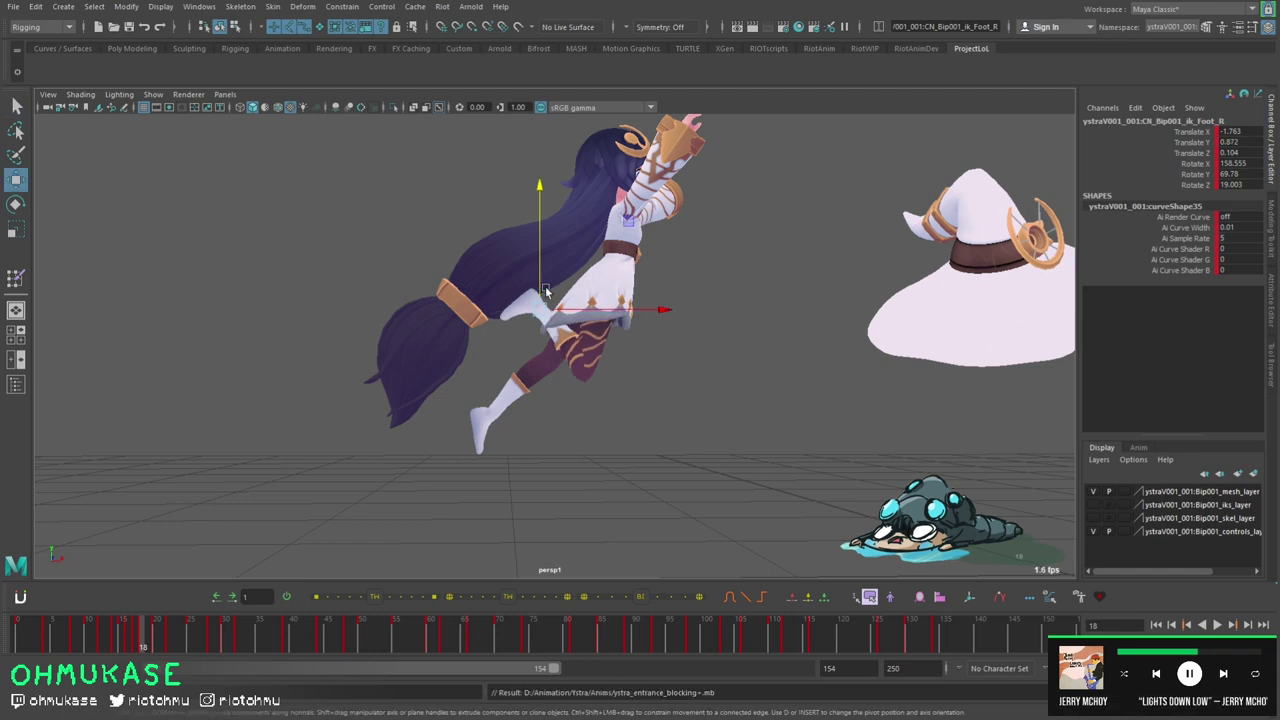
pyautogui.moveTo(538, 289); pyautogui.dragTo(536, 291)
pyautogui.hotkey('ctrl', 'z')
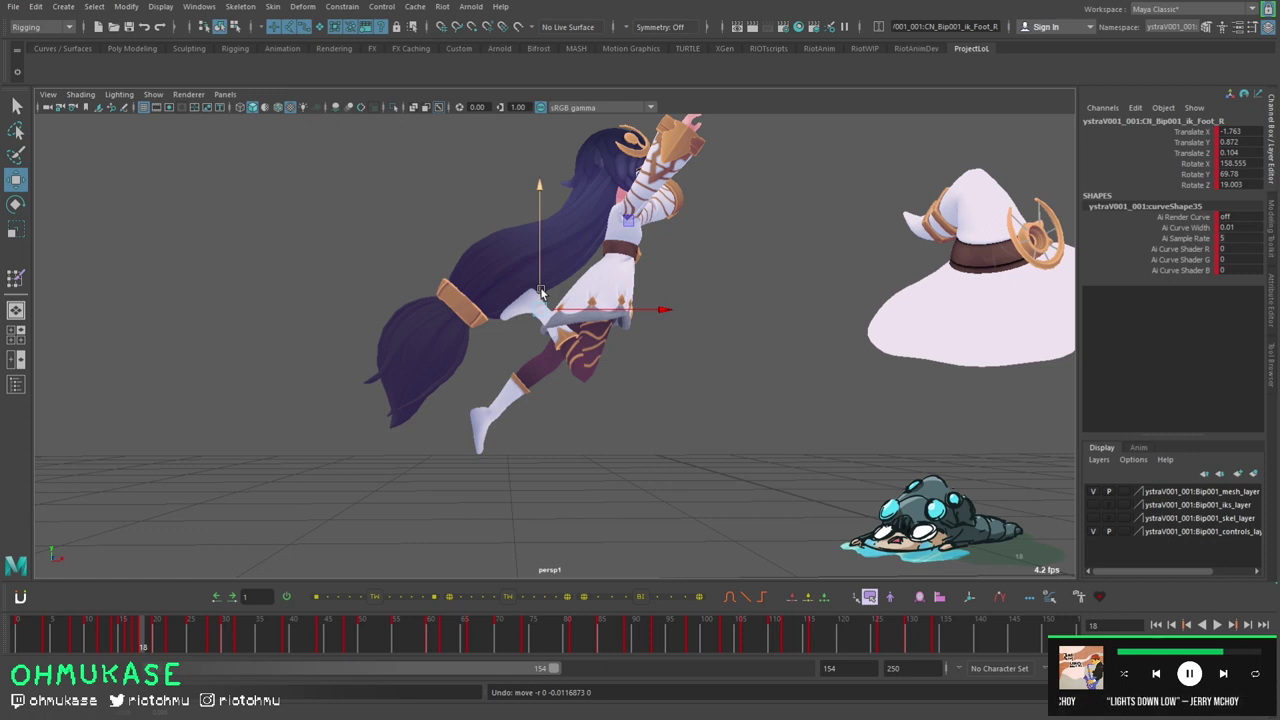
# - Save the scene with the character and hat framed at frame 18
pyautogui.keyDown('alt'); pyautogui.moveTo(712, 196); pyautogui.dragTo(674, 216, button='middle'); pyautogui.keyUp('alt')
pyautogui.hotkey('ctrl', 's')
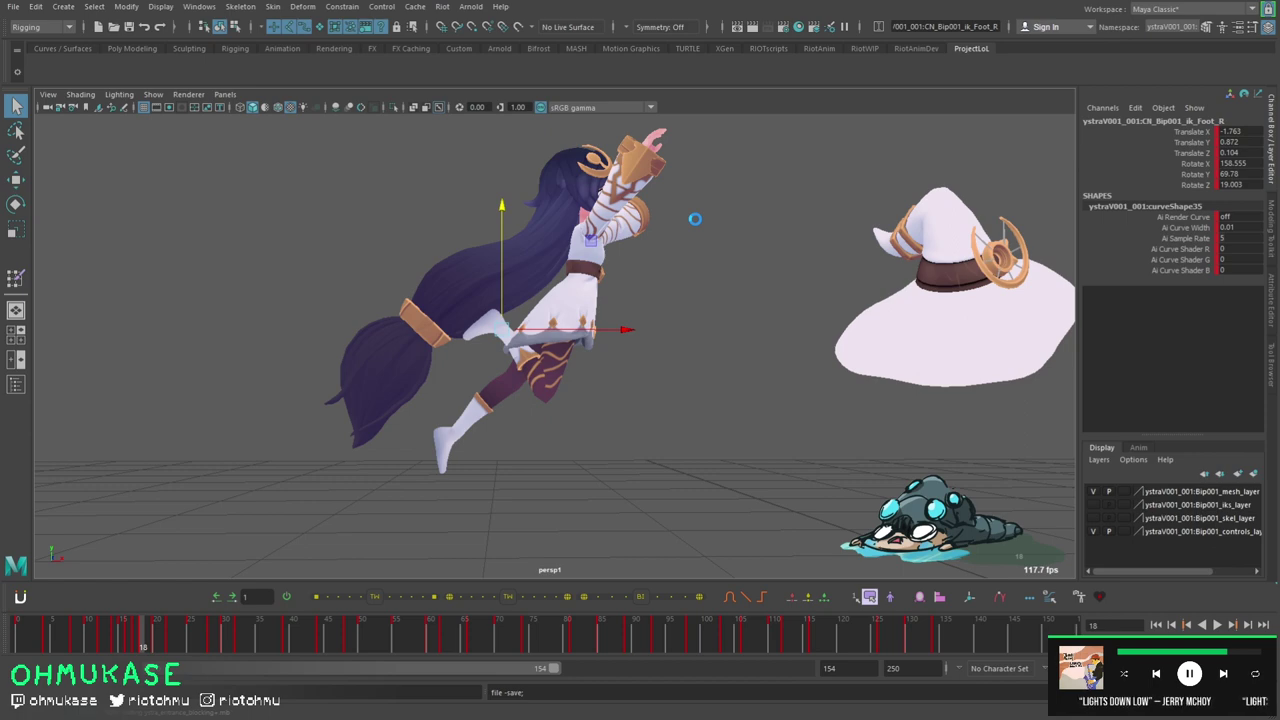
pyautogui.keyDown('alt'); pyautogui.moveTo(694, 217); pyautogui.dragTo(688, 257, button='middle'); pyautogui.keyUp('alt')
pyautogui.scroll(1, 687, 258)
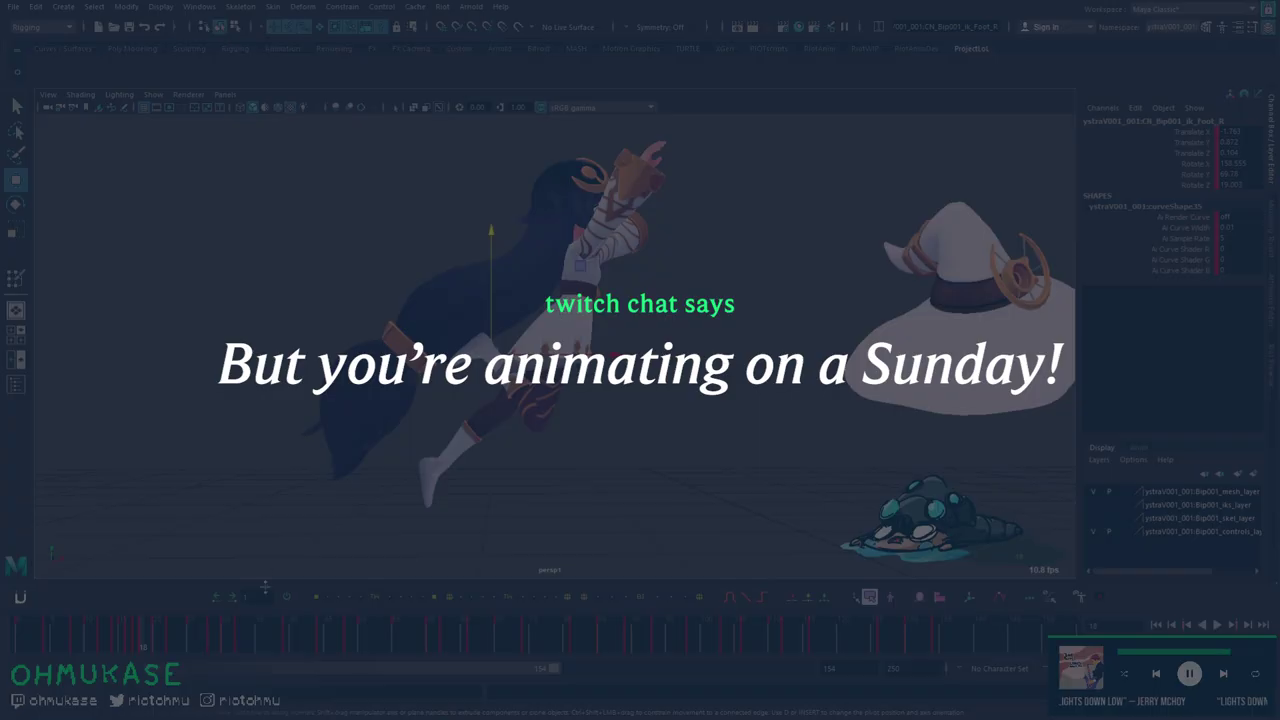
# - Go to frame 15, scrub ahead to frame 154 and examine the character's final pose with the hat
pyautogui.click(124, 645)
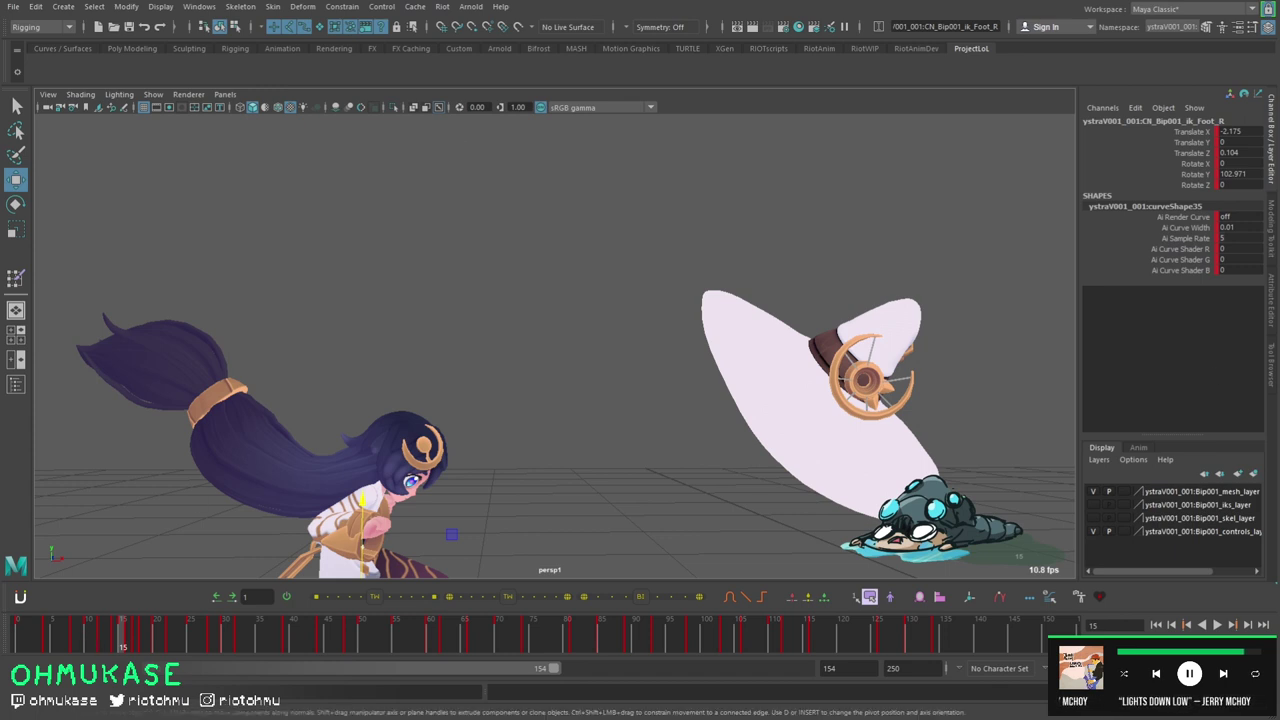
pyautogui.moveTo(842, 638); pyautogui.dragTo(1076, 645)
pyautogui.keyDown('alt'); pyautogui.moveTo(783, 476); pyautogui.dragTo(1045, 490, button='right'); pyautogui.keyUp('alt')
pyautogui.keyDown('alt'); pyautogui.moveTo(1045, 490); pyautogui.dragTo(654, 418, button='middle'); pyautogui.keyUp('alt')
pyautogui.scroll(-2, 652, 418)
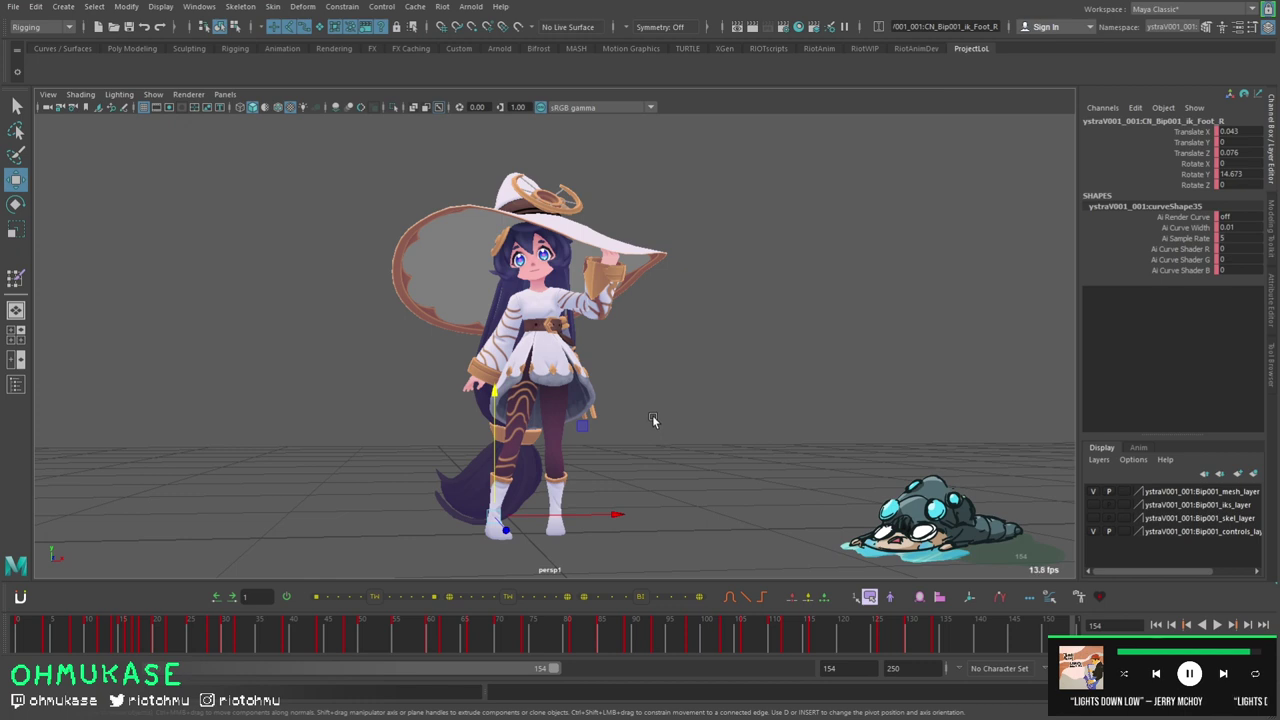